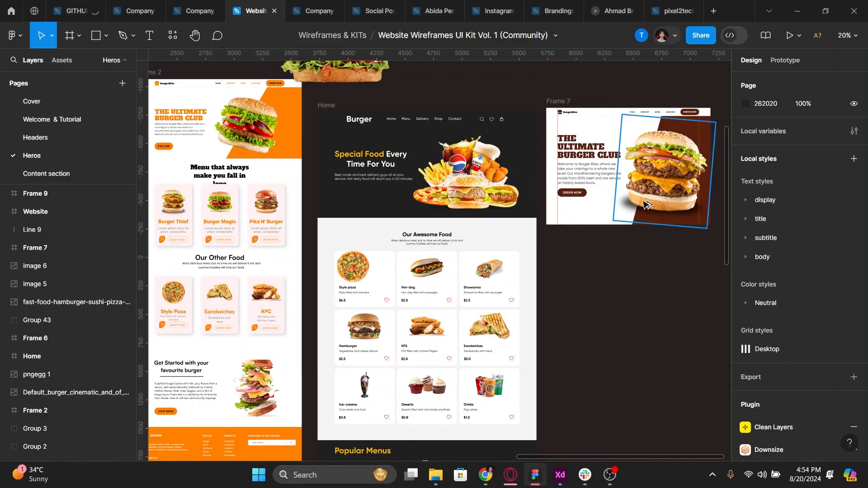
Set the font of Frame 6's five header navigation links (Home, Menu, Delivery, Shop, Contact) to Inter
scroll(632, 205, down, 1)
drag(422, 357, 559, 219)
drag(443, 316, 512, 237)
scroll(436, 178, up, 2)
scroll(483, 181, up, 4)
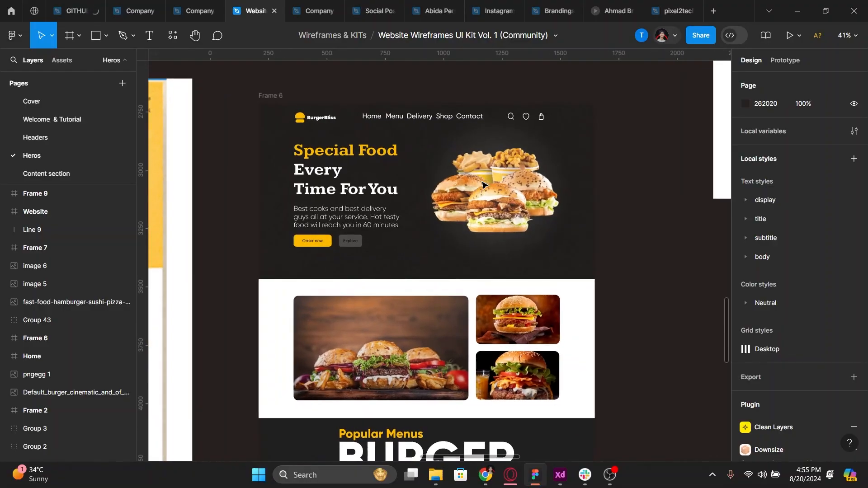
scroll(487, 145, up, 2)
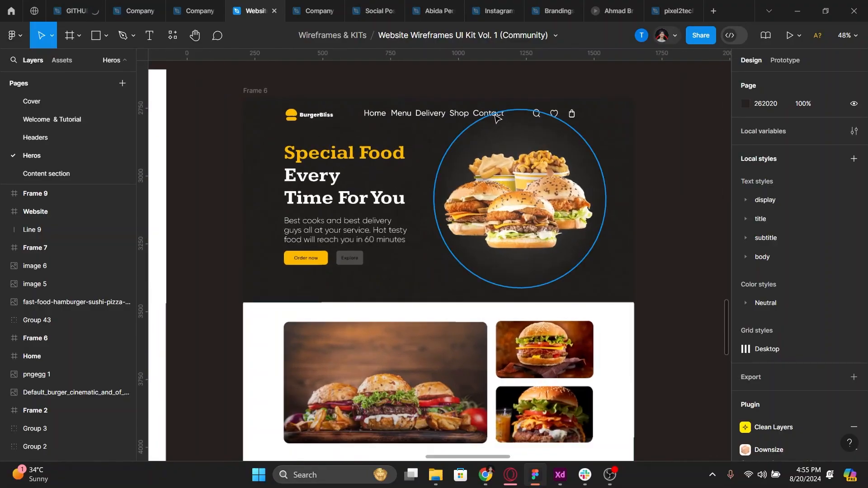
shift+click(452, 116)
shift+click(432, 115)
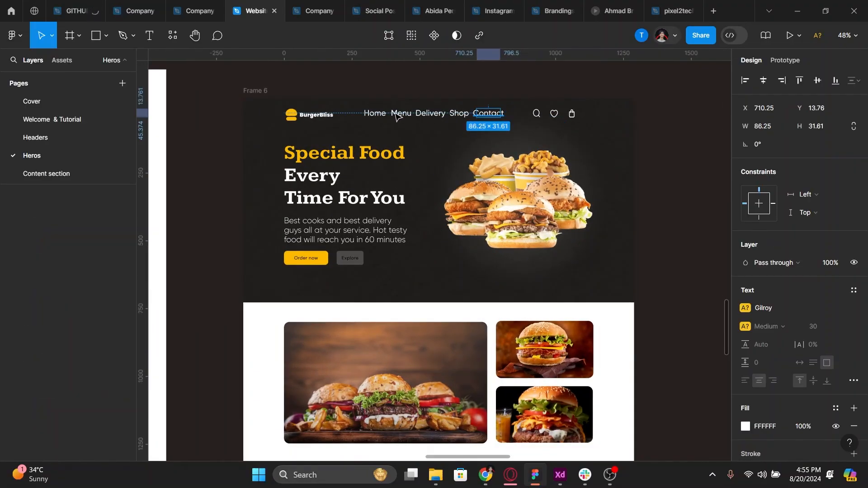
shift+click(397, 115)
shift+click(375, 115)
scroll(425, 119, up, 2)
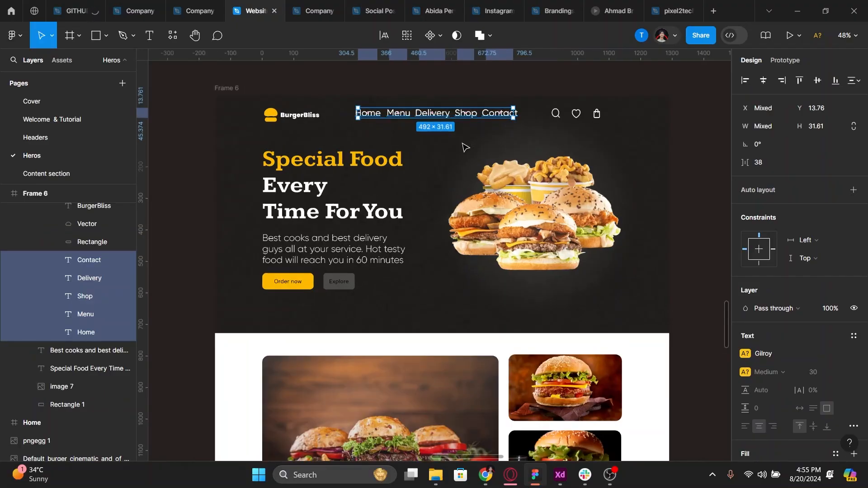
click(772, 354)
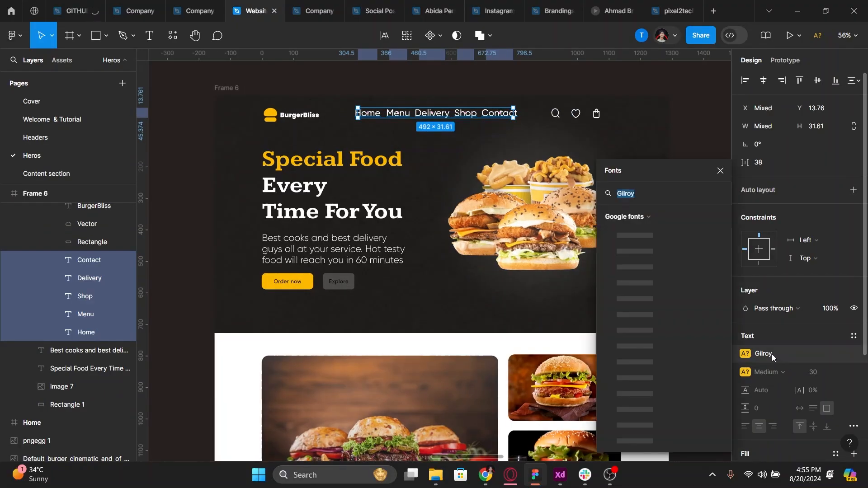
text(inter)
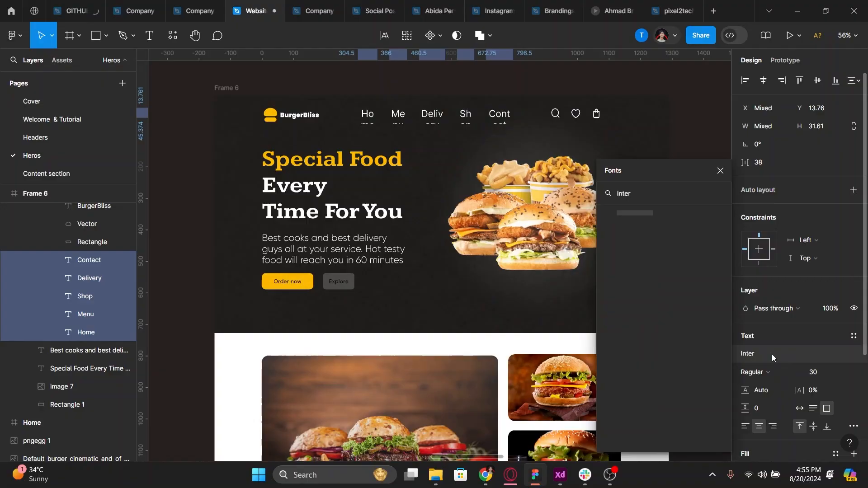
key(Return)
Set the navigation links to auto width with a font size of 18
click(799, 409)
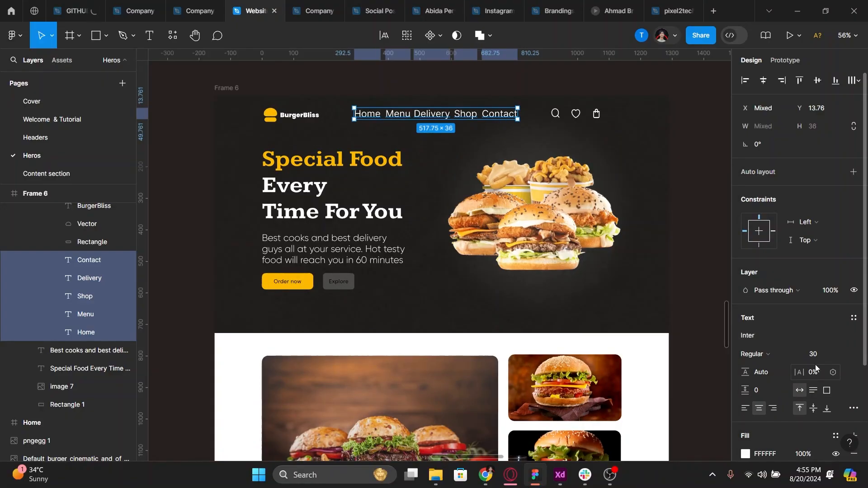
text(20)
key(Return)
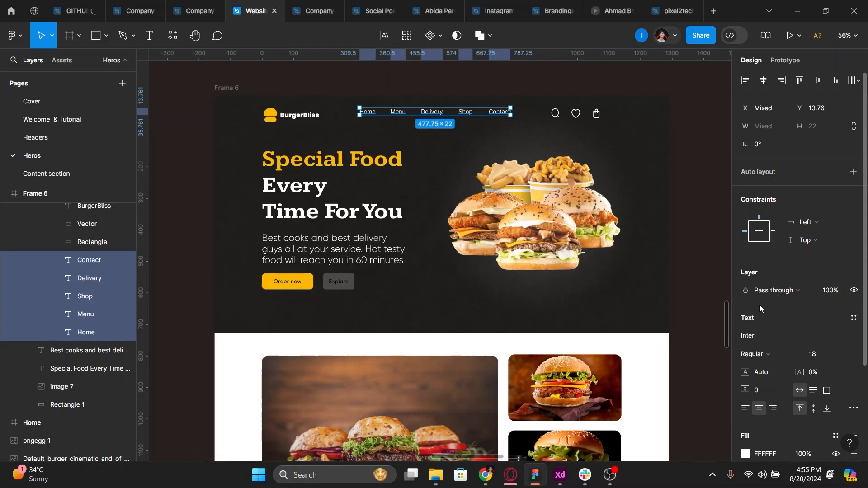
Tidy up the navigation links with a spacing of 28, then group them and move the group to X 347
click(855, 81)
click(813, 103)
click(766, 165)
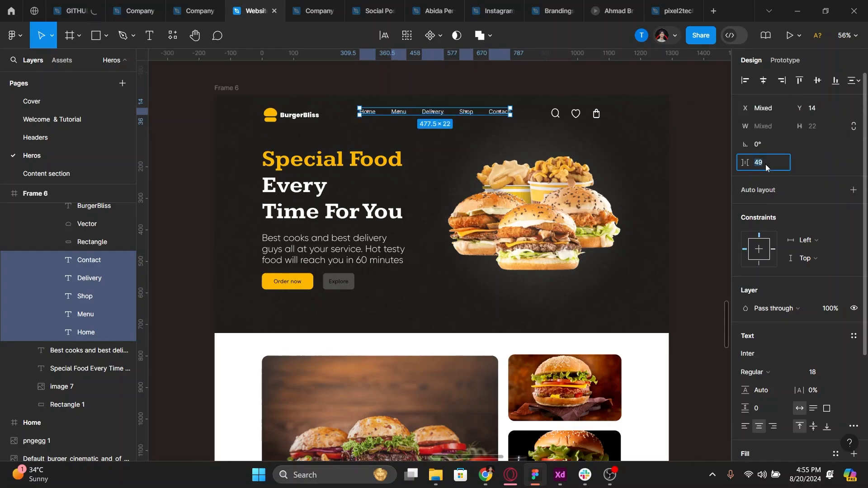
text(28)
key(Return)
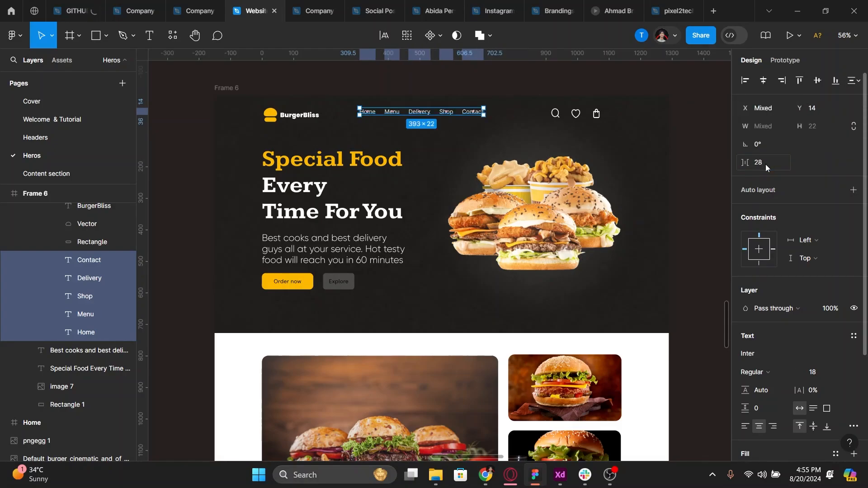
key(ctrl+g)
drag(371, 113, 465, 118)
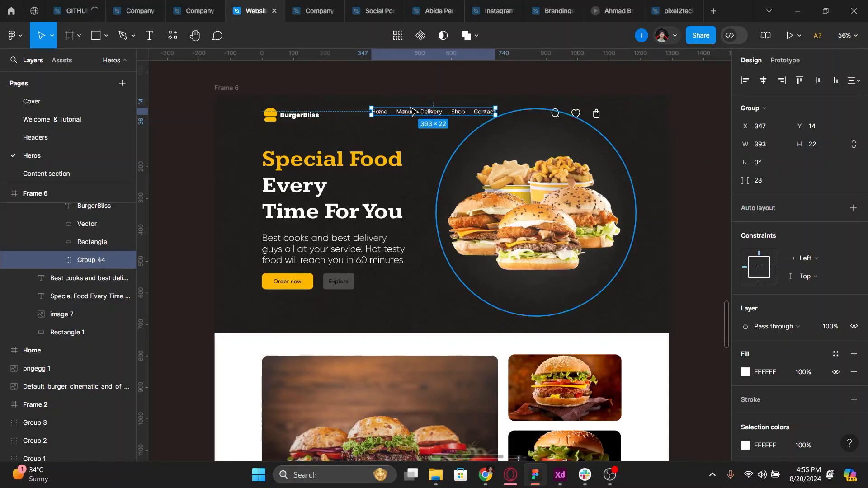
Reduce the header's search, heart and shopping bag icon vectors to heights of 26, 23 and 27 respectively
ctrl+click(596, 114)
ctrl+shift+click(579, 114)
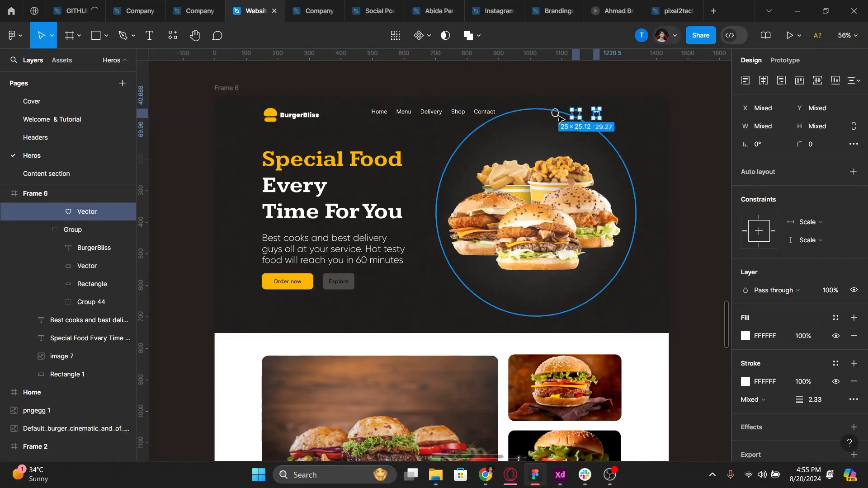
ctrl+shift+click(558, 115)
ctrl+shift+click(558, 115)
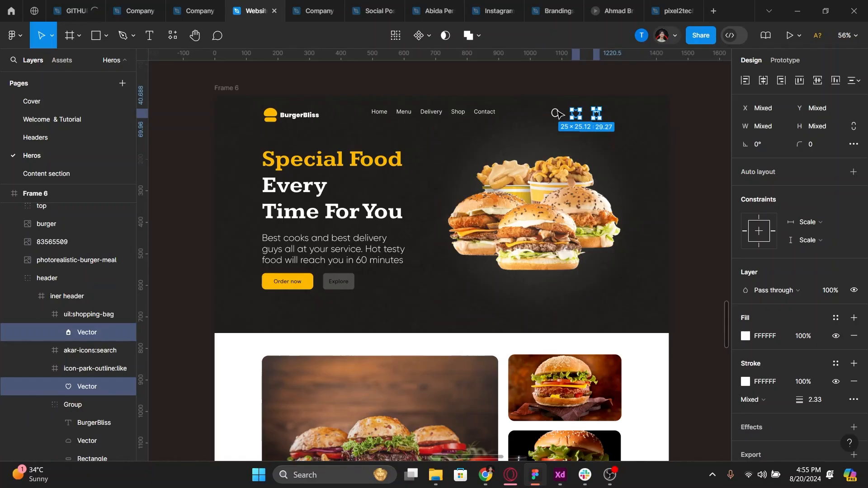
scroll(558, 115, up, 5)
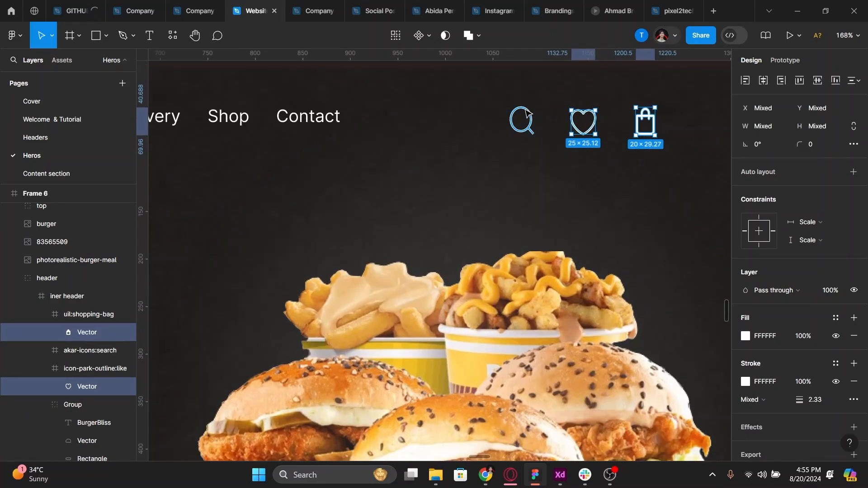
shift+click(526, 112)
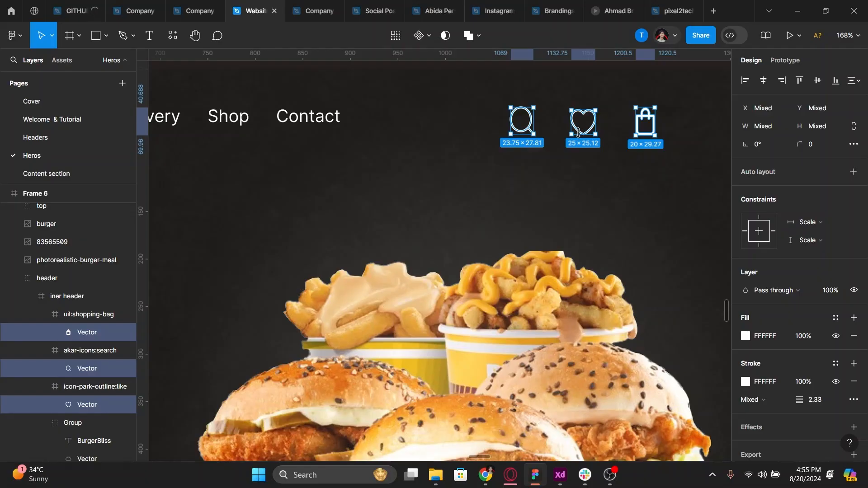
drag(578, 134, 578, 132)
scroll(578, 134, down, 5)
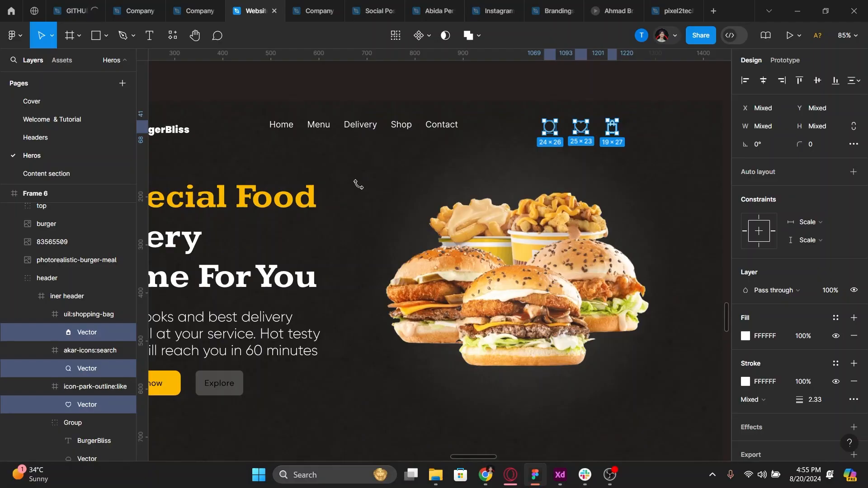
Remove the frames around the search, heart and bag icons and group the three vectors together
click(78, 314)
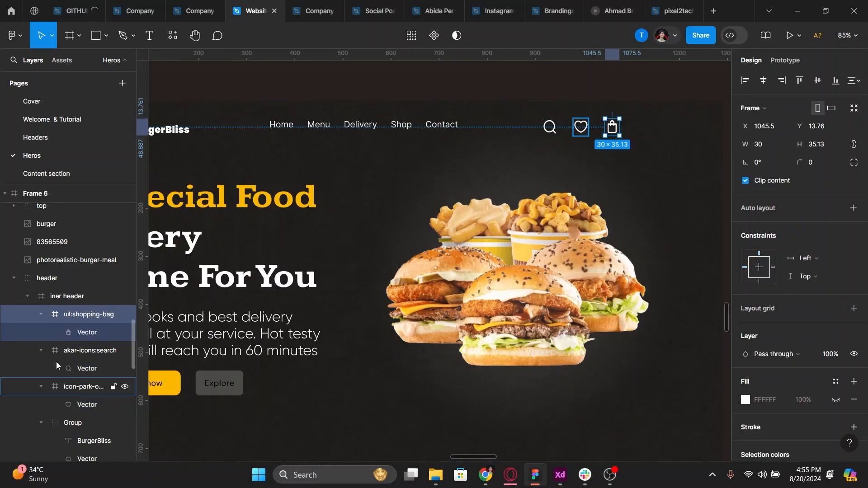
shift+click(76, 388)
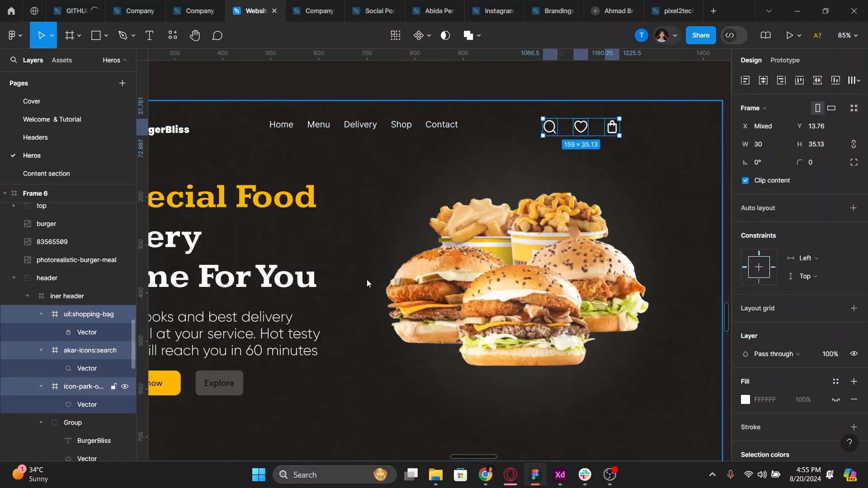
key(ctrl+shift+g)
drag(407, 231, 456, 267)
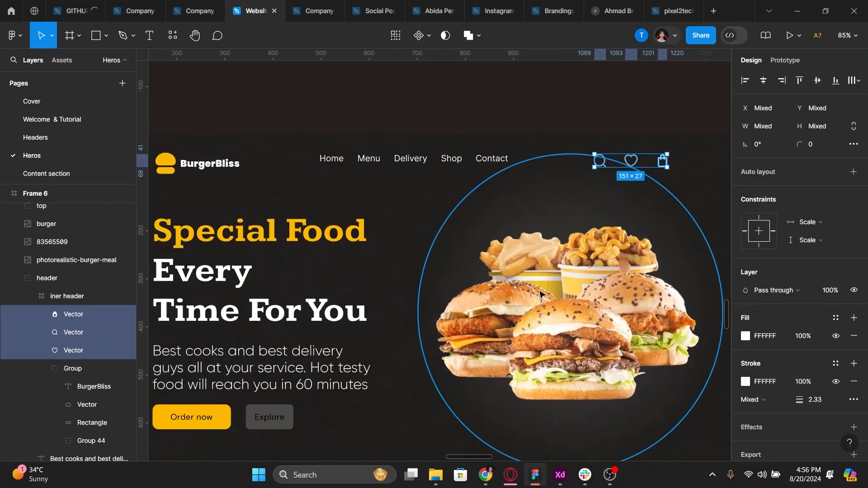
key(ctrl+g)
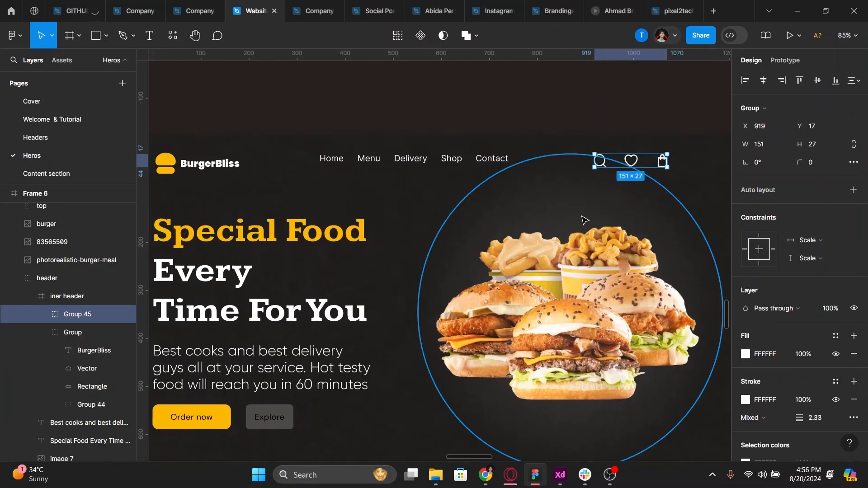
Ungroup the logo from the navigation links and group its burger shapes and BurgerBliss text as a separate logo
click(213, 172)
key(ctrl+shift+g)
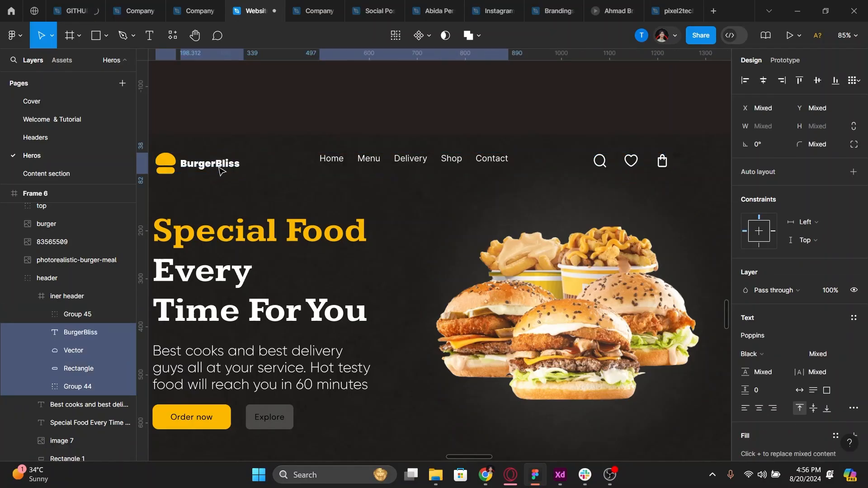
click(219, 176)
shift+click(166, 170)
shift+click(166, 159)
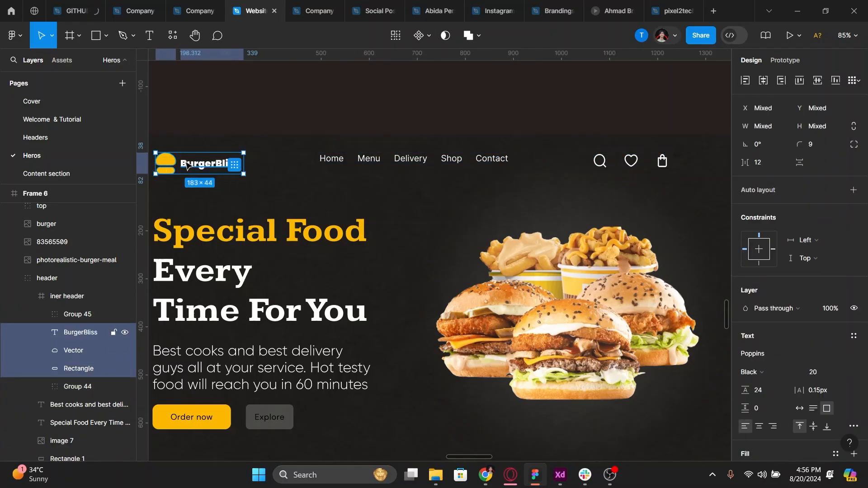
shift+click(187, 166)
key(ctrl+g)
shift+click(187, 166)
key(ctrl+g)
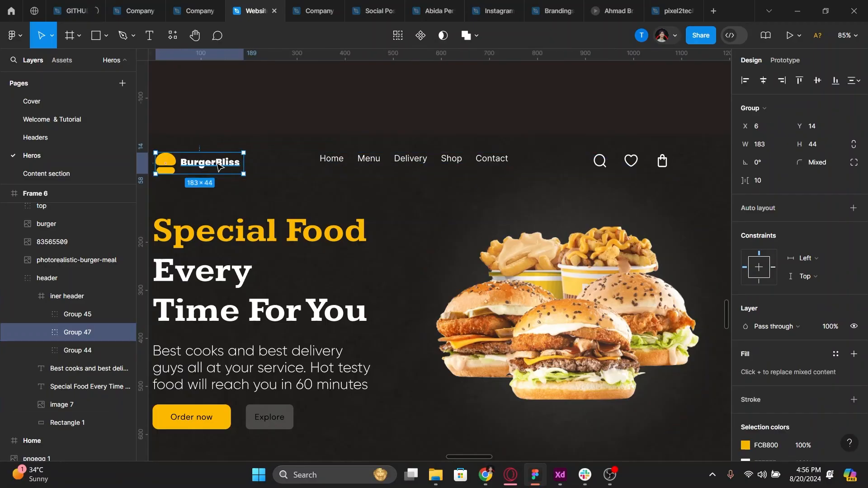
Change the five navigation links' font to Poppins and tidy up their horizontal spacing
double_click(218, 166)
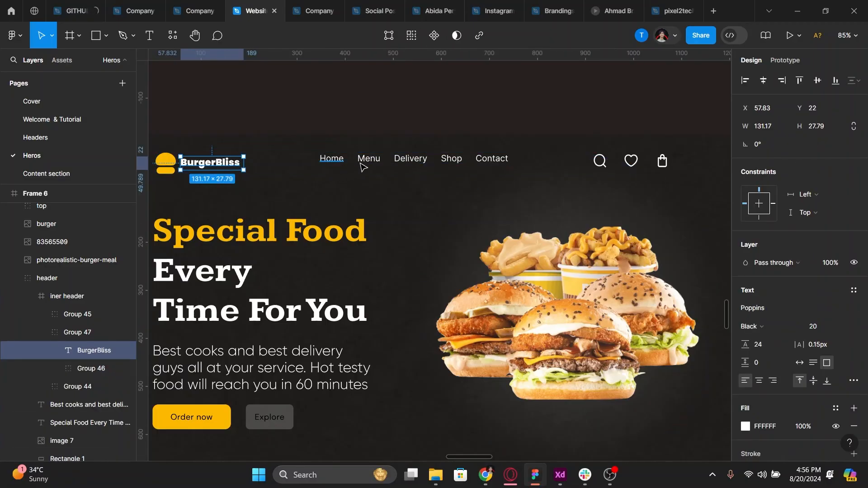
click(332, 158)
shift+click(368, 158)
shift+click(410, 158)
shift+click(452, 158)
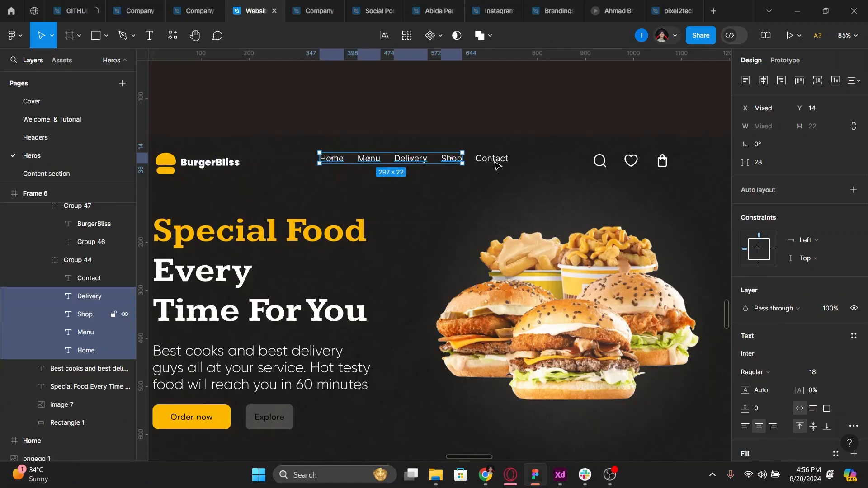
shift+click(495, 162)
click(753, 356)
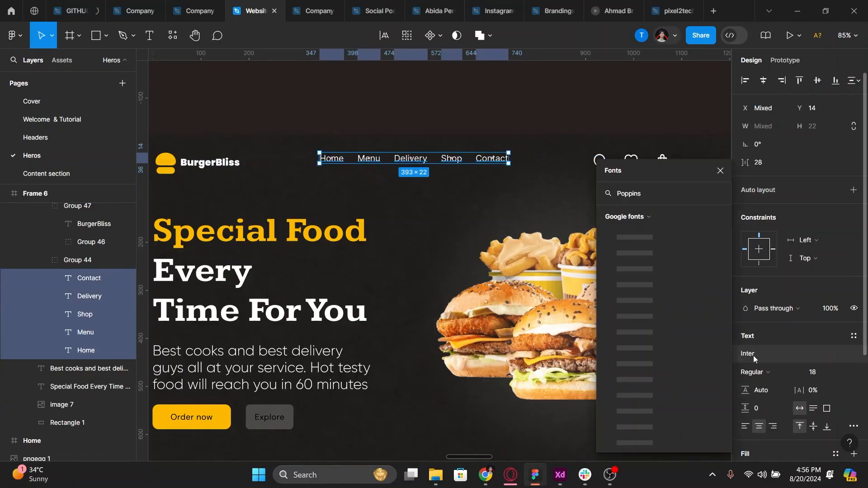
key(Return)
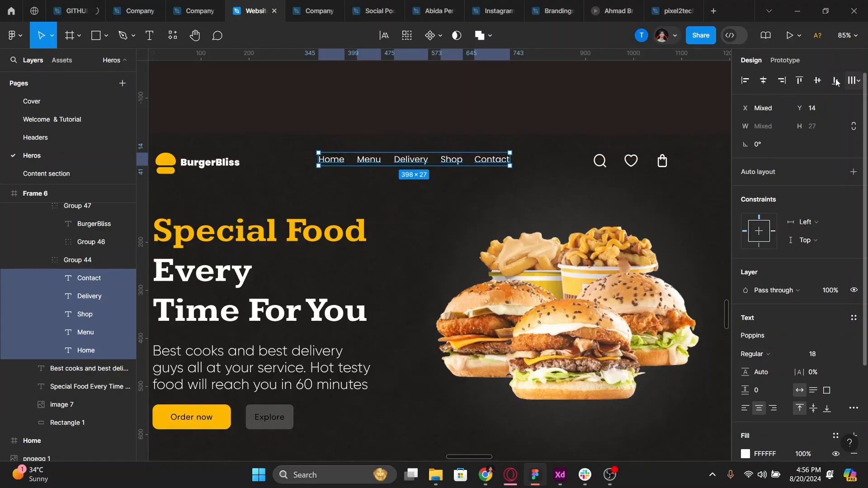
click(854, 81)
click(791, 102)
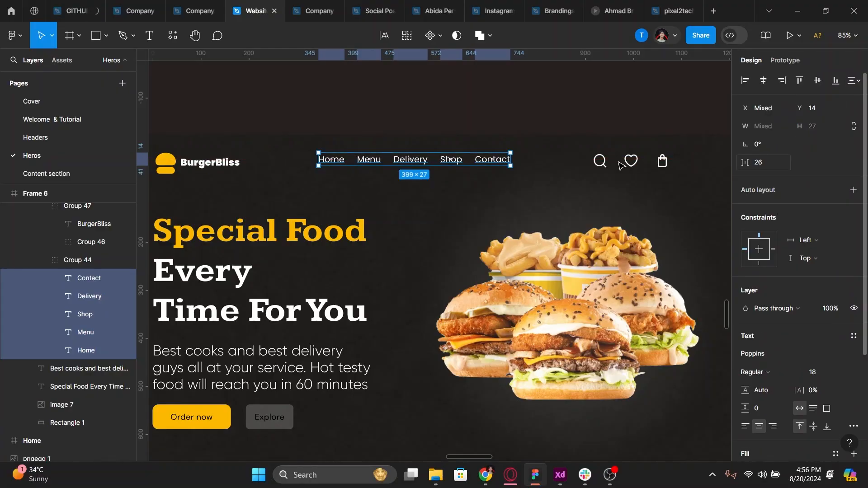
Tidy up the logo, navigation and icon groups so they are aligned and evenly spaced across the header
click(632, 167)
scroll(633, 169, up, 5)
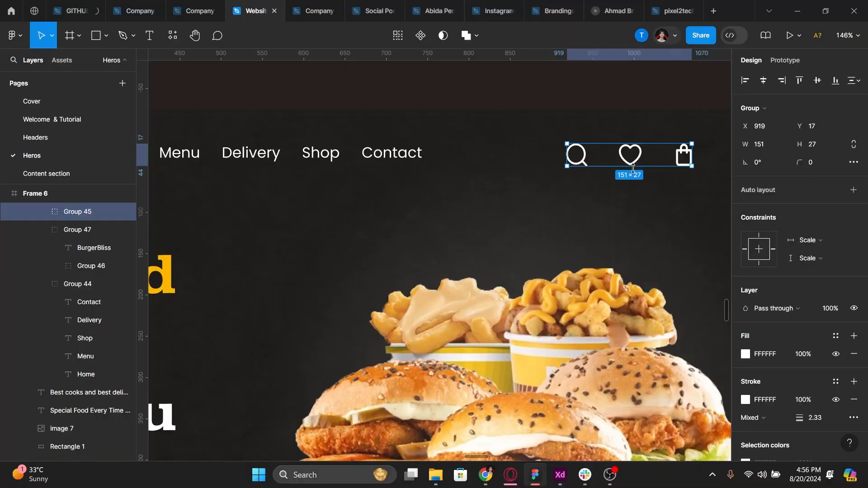
drag(632, 168, 637, 165)
ctrl+scroll(619, 180, down, 5)
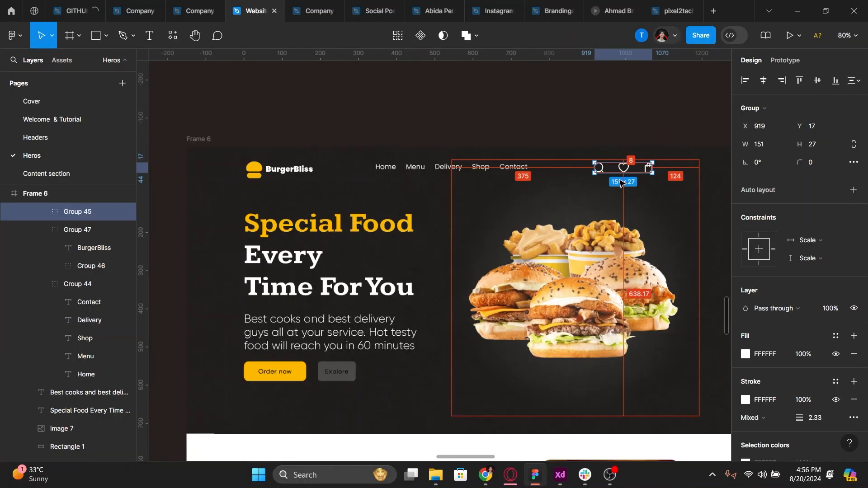
shift+click(512, 168)
shift+click(290, 175)
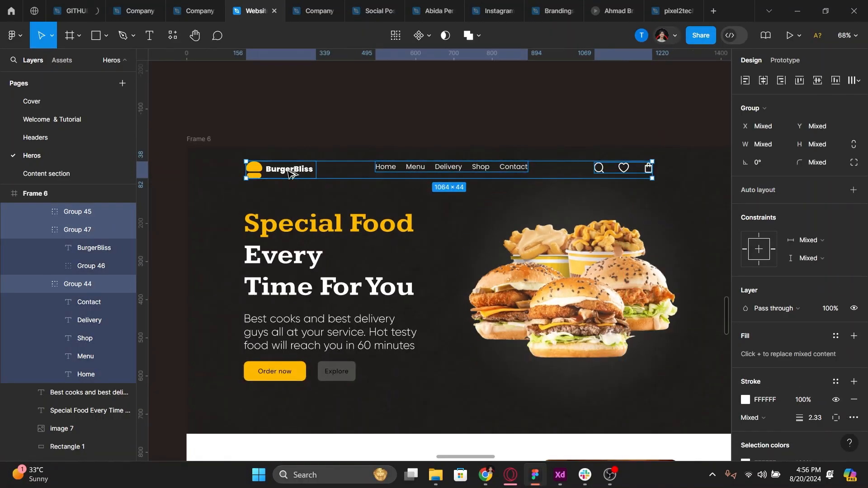
click(854, 85)
click(748, 106)
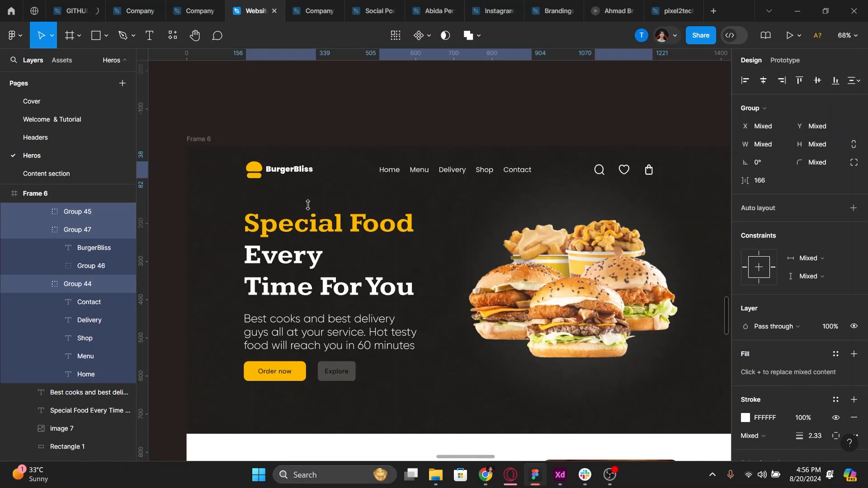
Group the logo, navigation and icon groups into one and place it at X 12, Y 10 in the inner header
scroll(77, 250, up, 1)
scroll(78, 253, up, 4)
scroll(79, 335, down, 3)
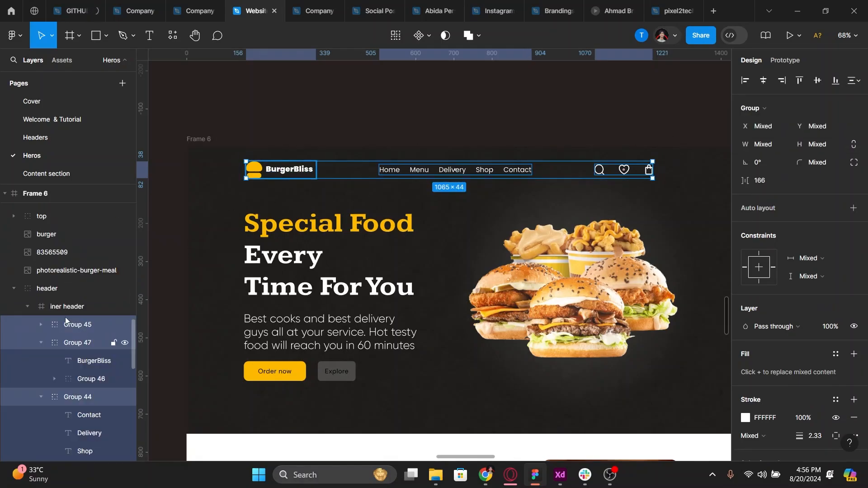
key(ctrl+g)
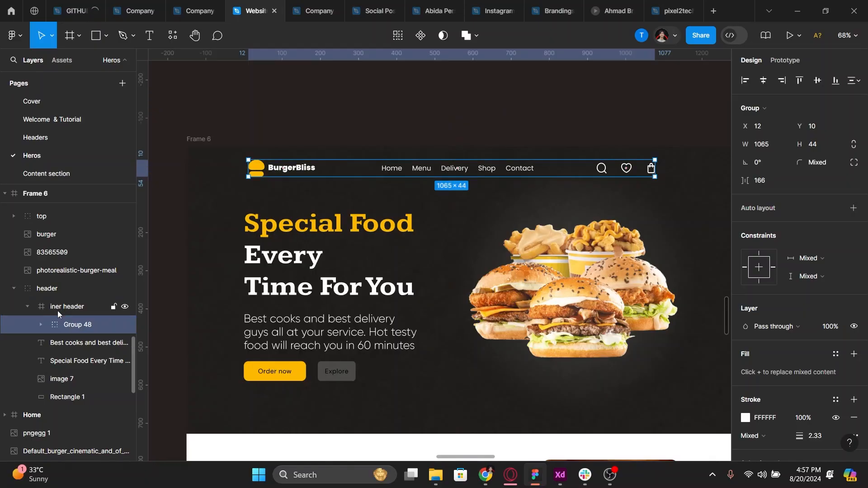
click(26, 308)
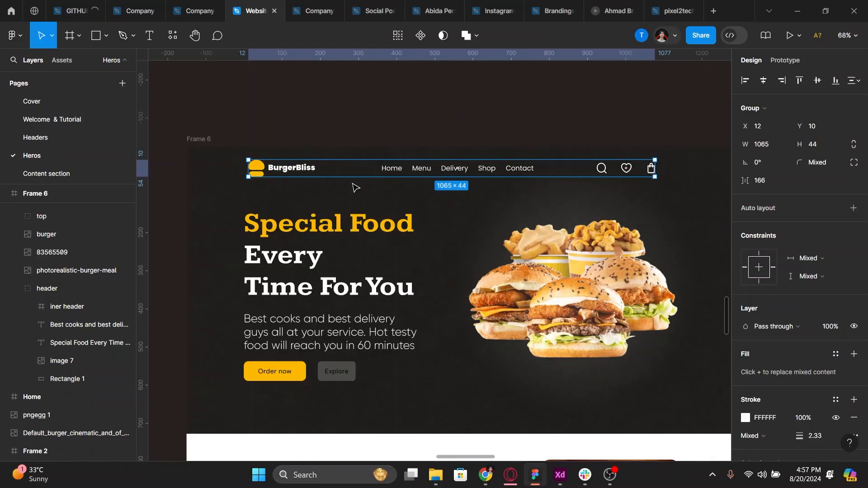
Place vertical guides at X 150 and X 1290 and widen the inner header frame to 1140 so it spans them
drag(140, 231, 243, 194)
drag(302, 219, 679, 219)
click(651, 173)
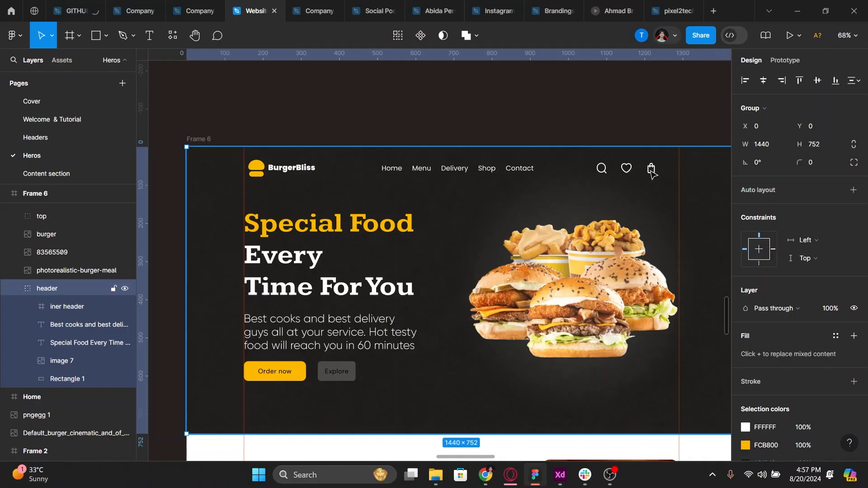
double_click(653, 171)
drag(661, 169, 679, 168)
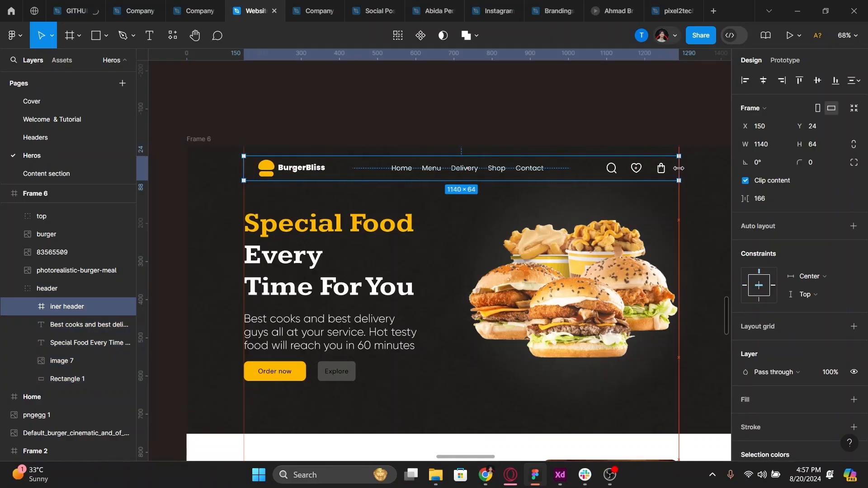
Unwrap the inner header frame, apply horizontal auto layout to its group, widen it to about 1139 and set the item spacing to Auto
key(ctrl+shift+g)
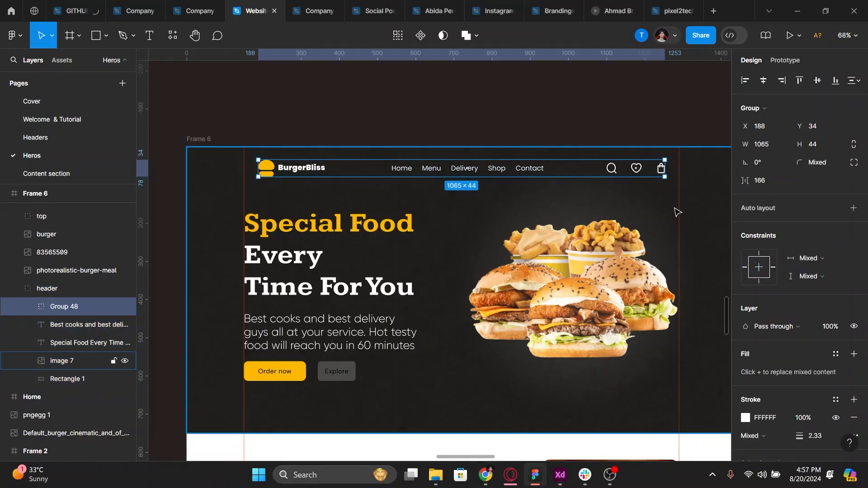
key(shift+a)
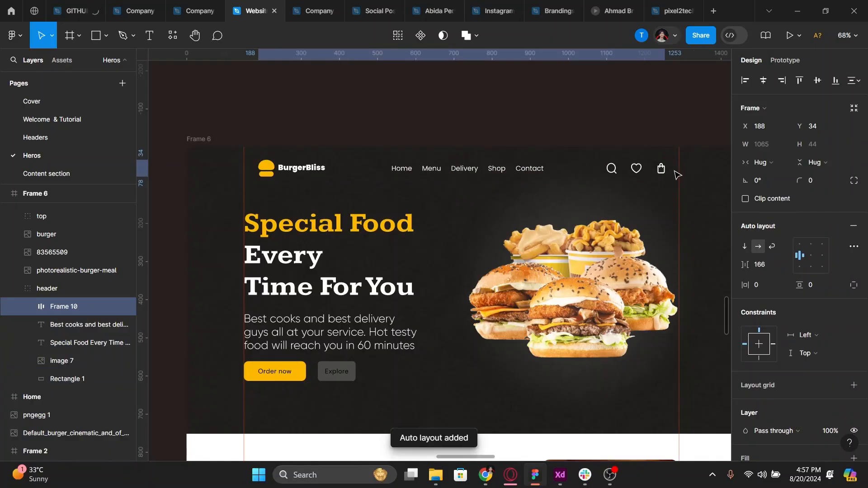
drag(665, 172, 679, 171)
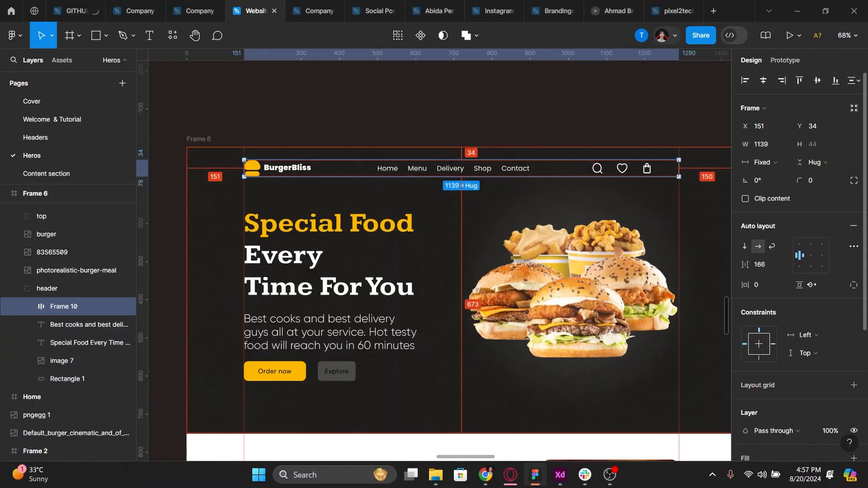
click(810, 257)
double_click(810, 257)
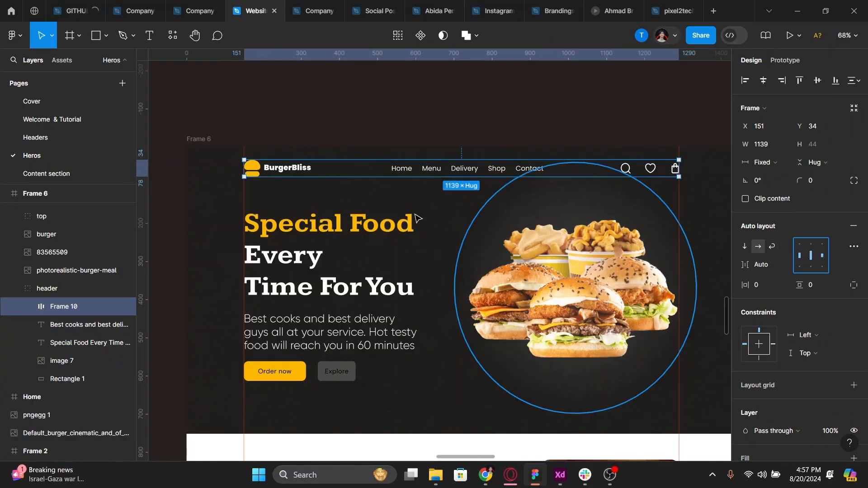
Change the font of the Special Food Every Time For You heading to Poppins
click(377, 223)
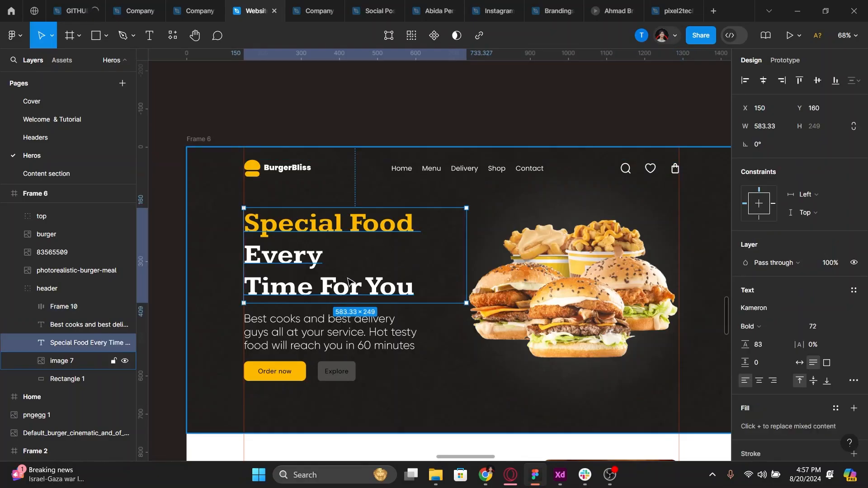
click(759, 312)
text(poppins)
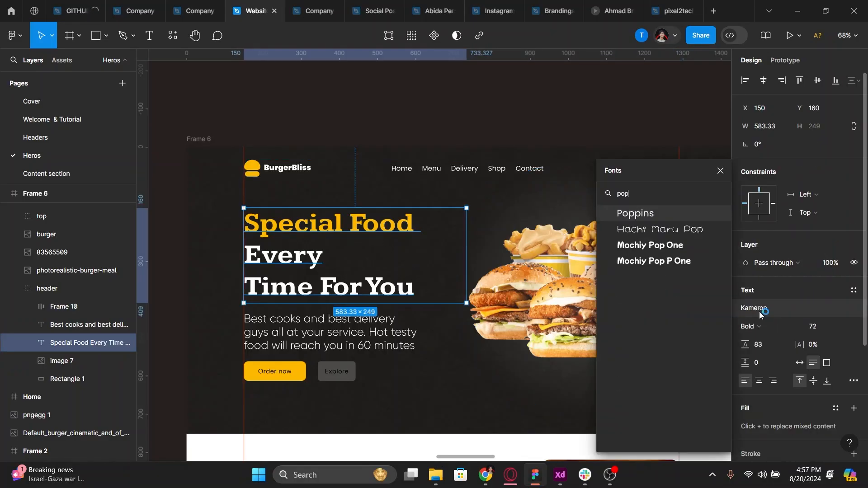
key(Return)
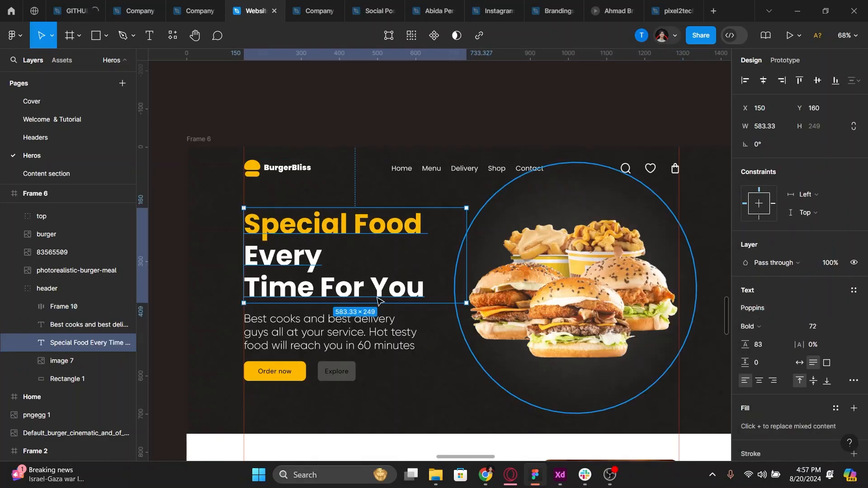
Remove the line break before "Time" in the heading and narrow its text box to about 488 wide
double_click(325, 289)
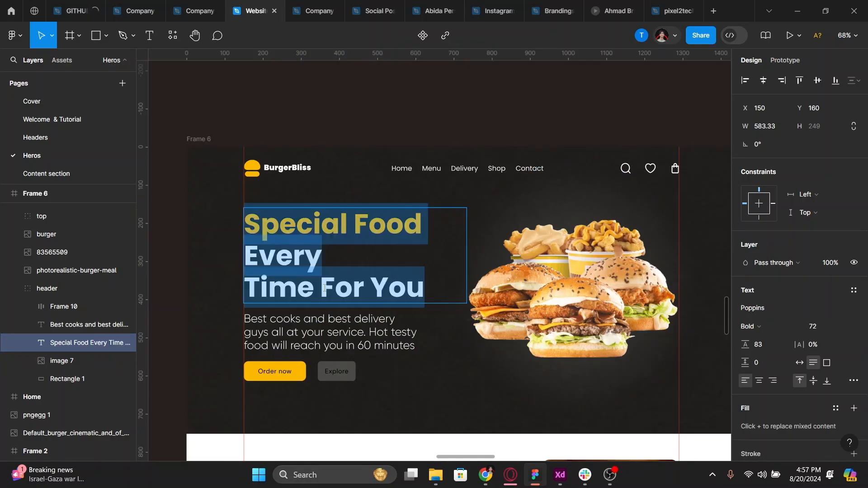
key(Right)
key(ctrl+Left)
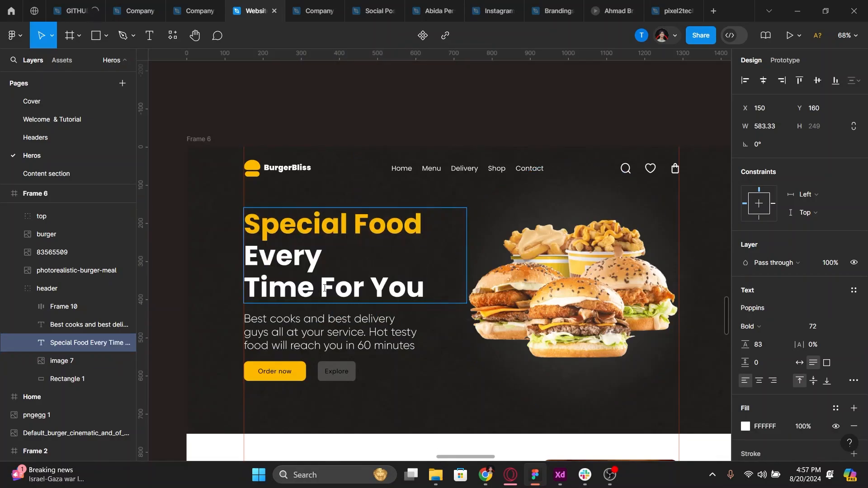
key(BackSpace)
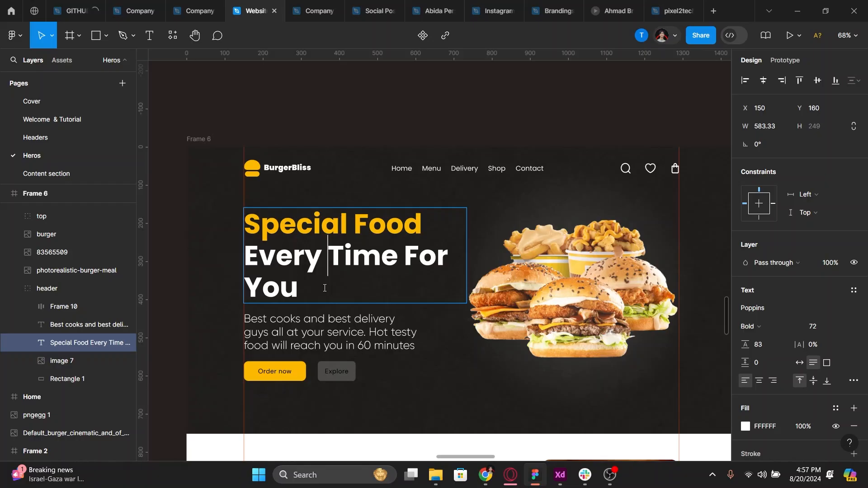
key(Escape)
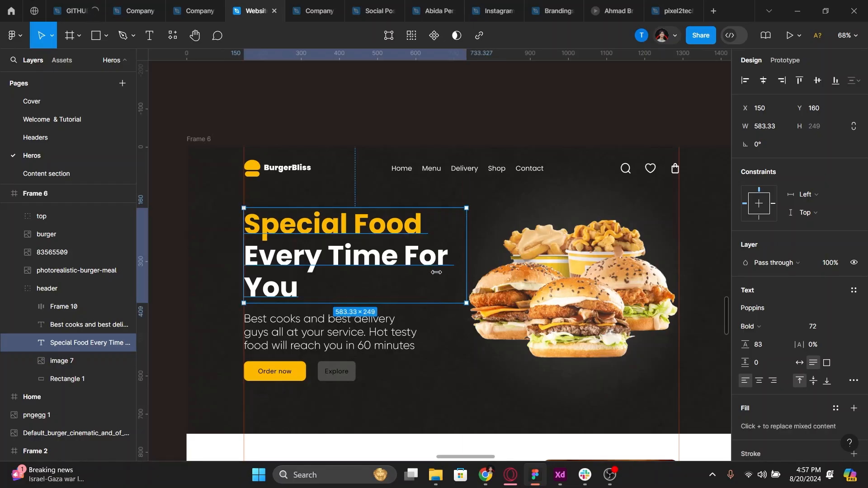
drag(436, 273, 430, 273)
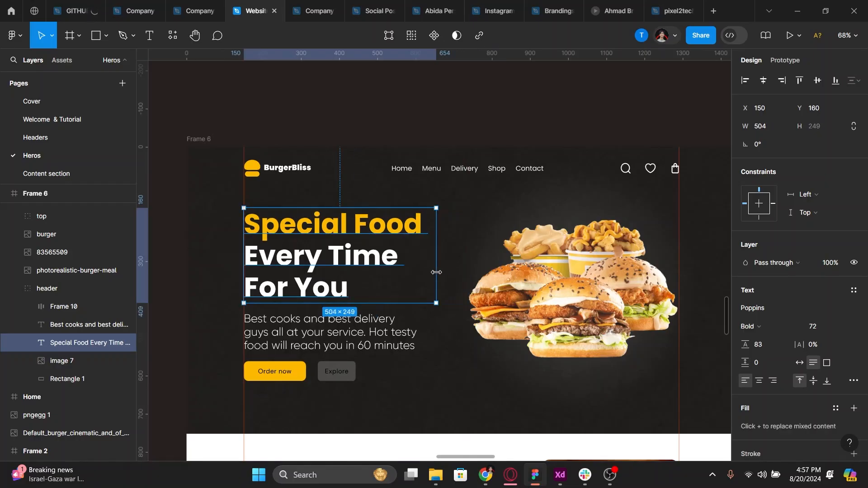
Change the font of the "Best cooks and best delivery" paragraph to Poppins
click(362, 322)
click(772, 309)
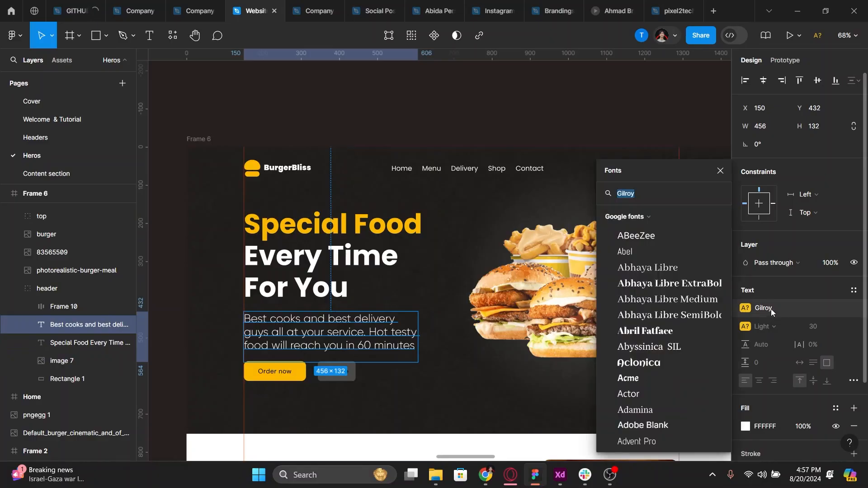
text(popp)
key(Return)
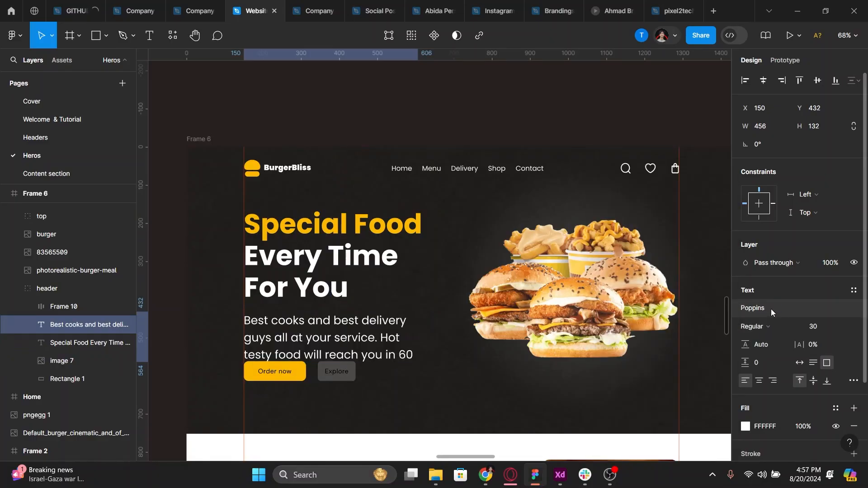
Try font sizes 22, 20 and 18 on the paragraph and settle on 20
click(812, 329)
text(22)
key(Return)
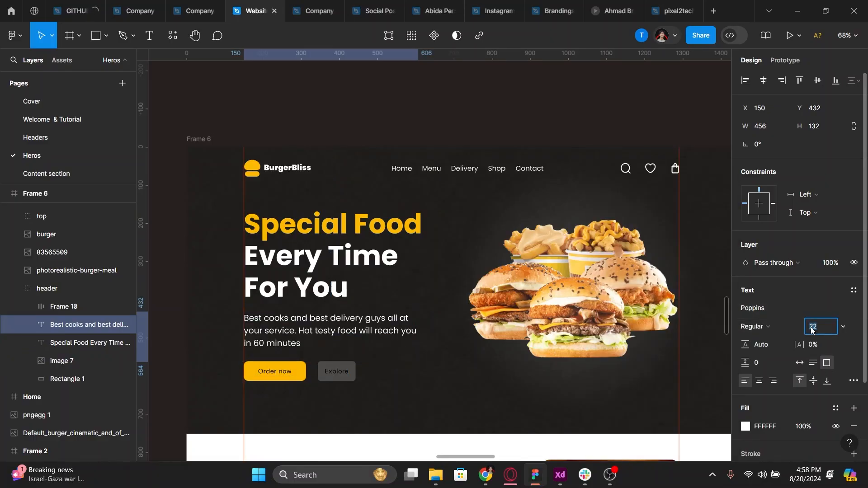
text(20)
key(Return)
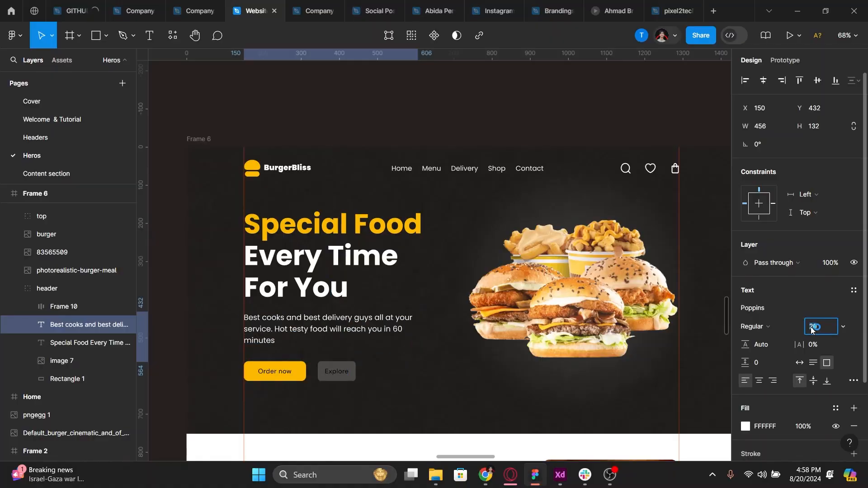
text(18)
key(Return)
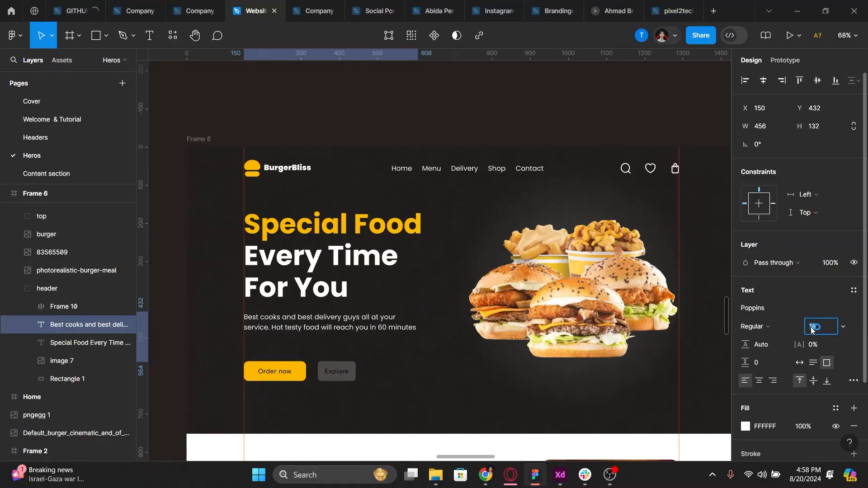
key(Up)
key(Up)
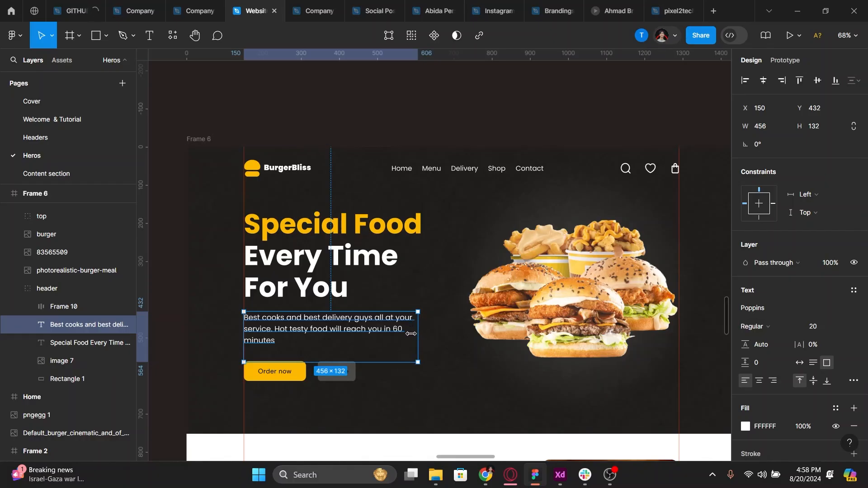
Resize the paragraph's text box to about 420 wide, with its height fitting the text
drag(411, 334, 405, 334)
click(801, 363)
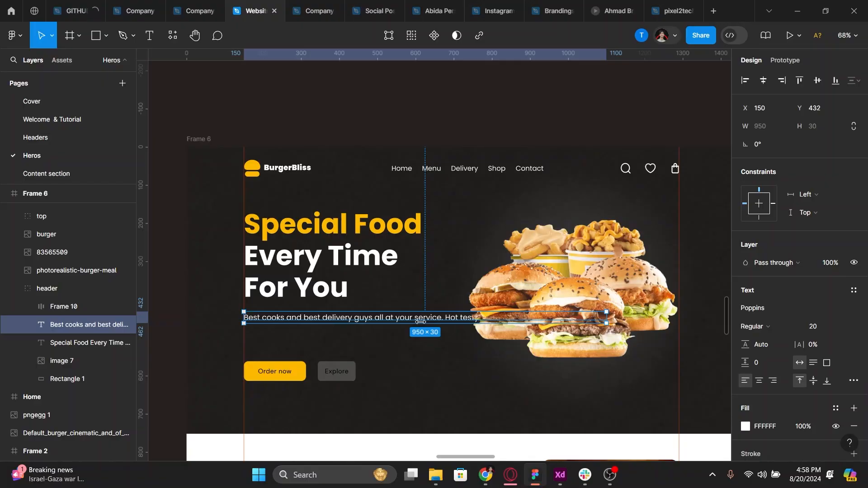
drag(420, 321, 402, 322)
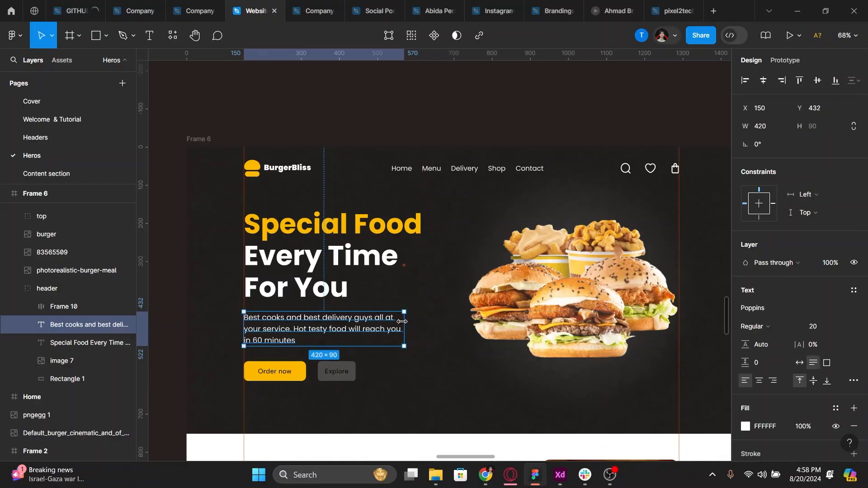
Move the frame with the Order now and Explore buttons up to Y 552, level with the burger image's lower edge
shift+click(331, 290)
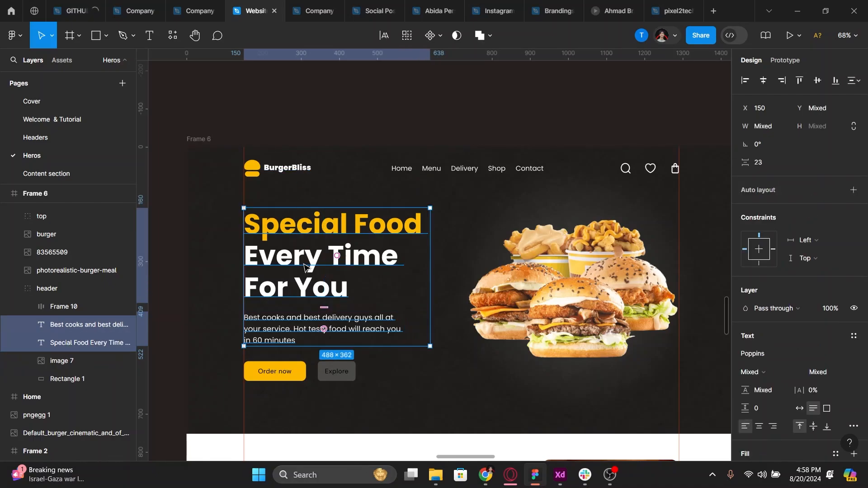
click(283, 374)
drag(284, 374, 285, 370)
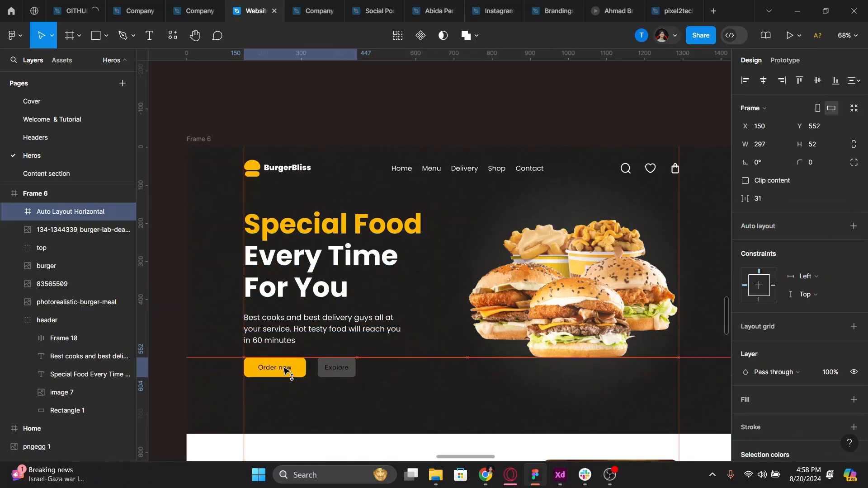
Centre the radial glow ellipse on the burger image at X 688 and lock it
click(510, 328)
scroll(515, 308, right, 4)
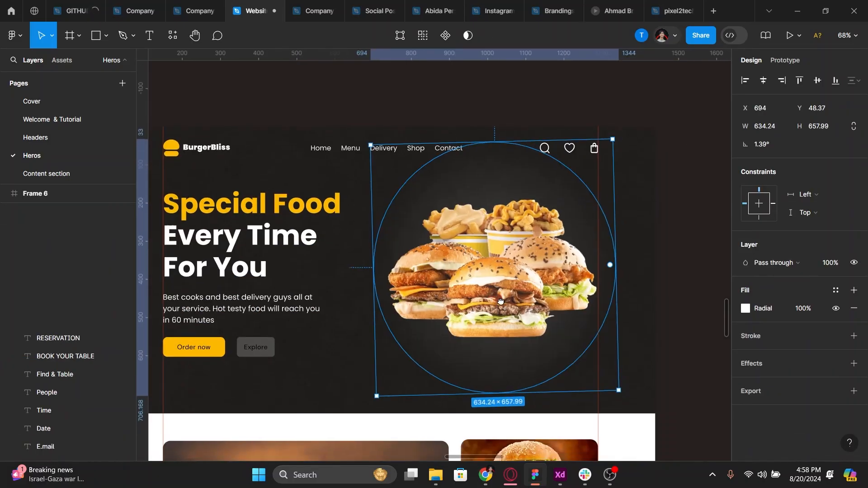
scroll(515, 304, down, 2)
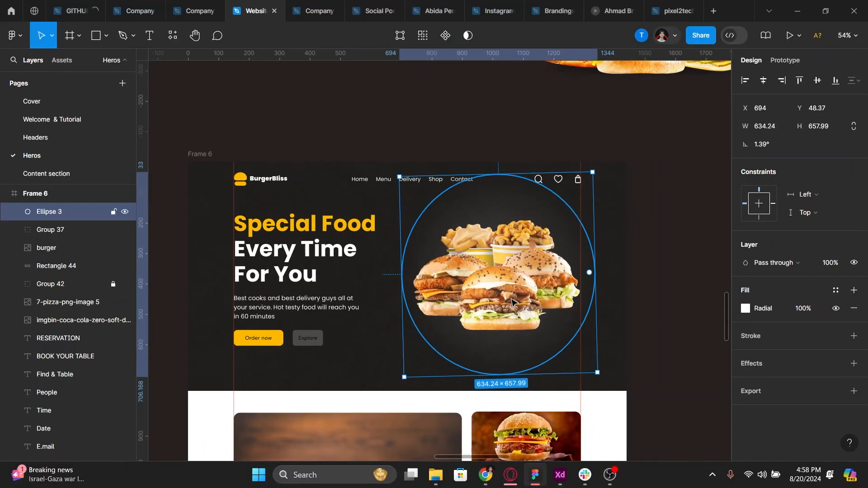
drag(503, 310, 508, 308)
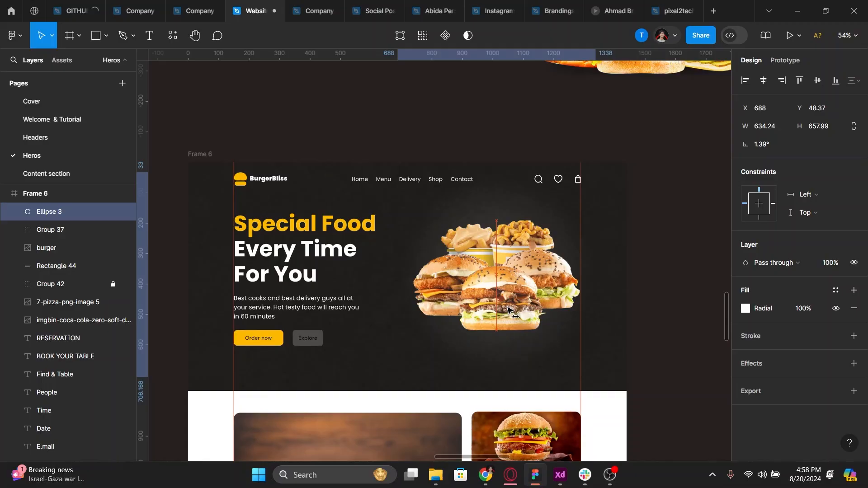
scroll(39, 232, up, 5)
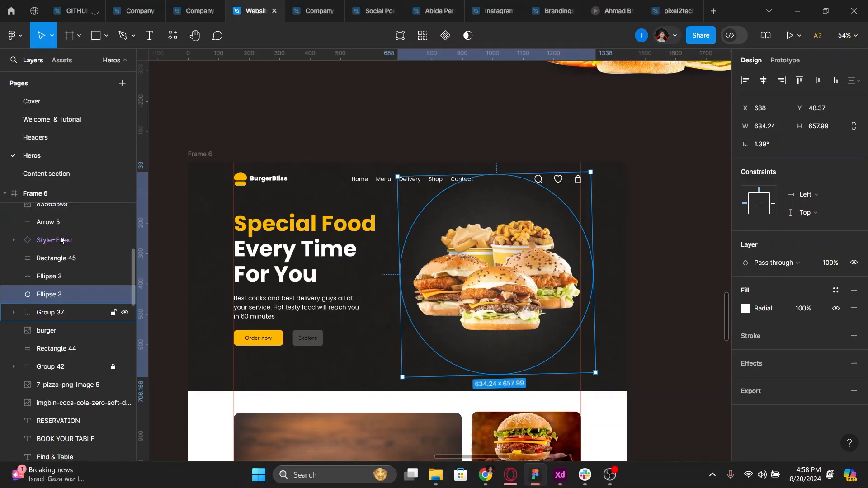
click(115, 324)
Unlock the glow ellipse and group it with the burger image
click(488, 289)
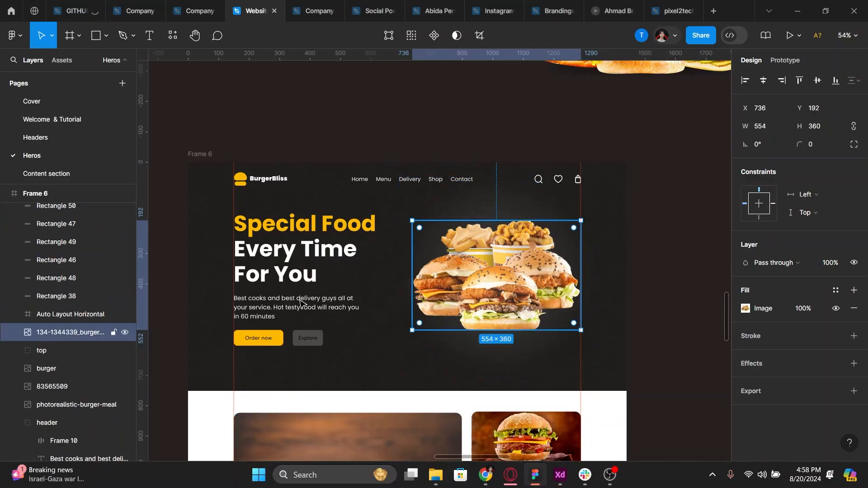
scroll(116, 312, up, 5)
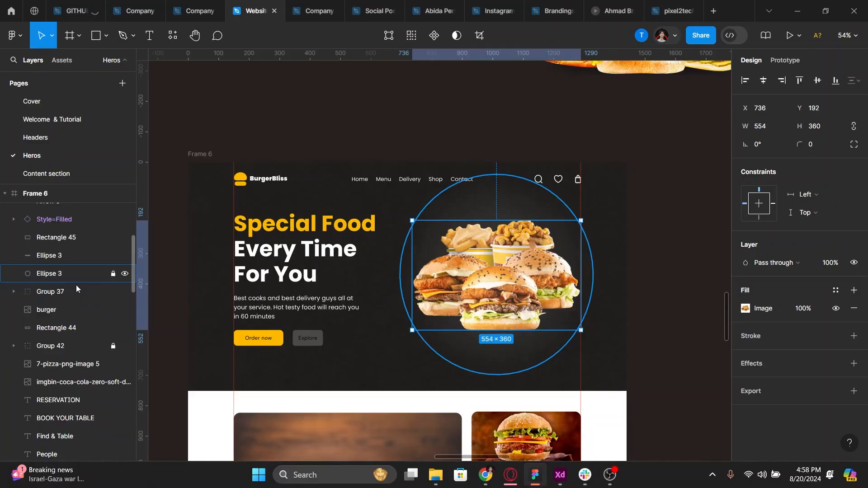
click(113, 274)
shift+click(496, 205)
key(ctrl+g)
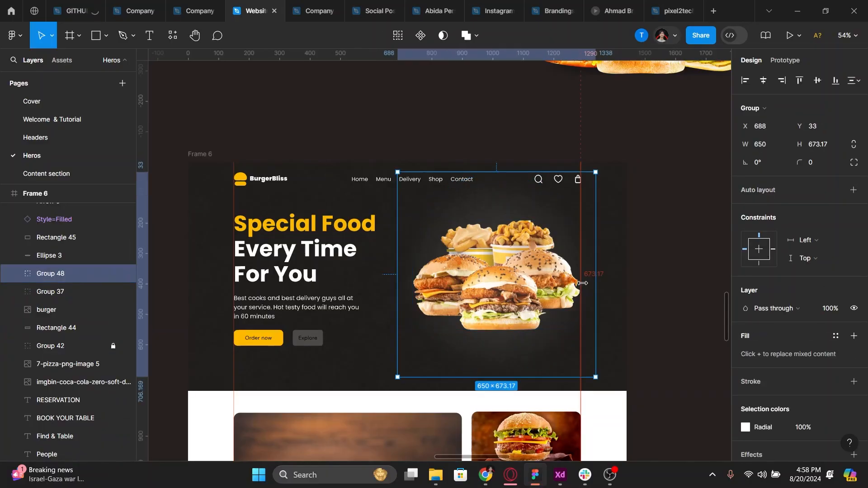
Enlarge the burger and glow group to about 798 by 826 and position it at X 570, Y -20
drag(623, 278, 632, 275)
drag(538, 284, 529, 283)
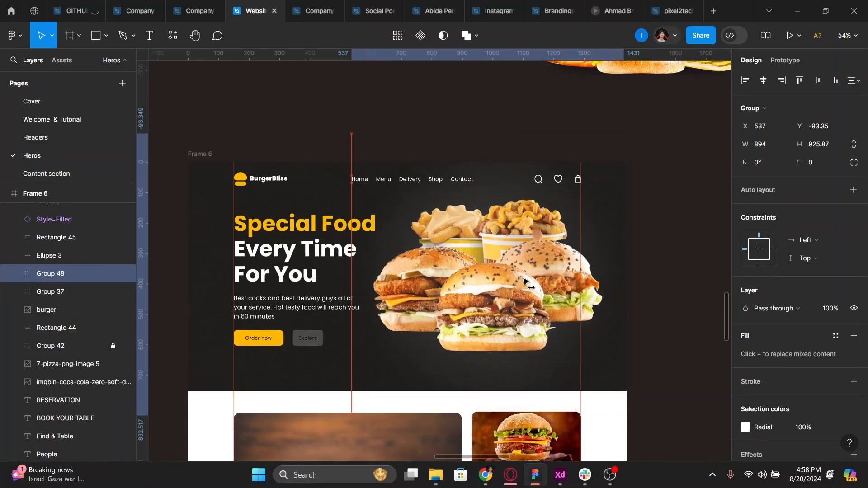
drag(350, 285, 381, 285)
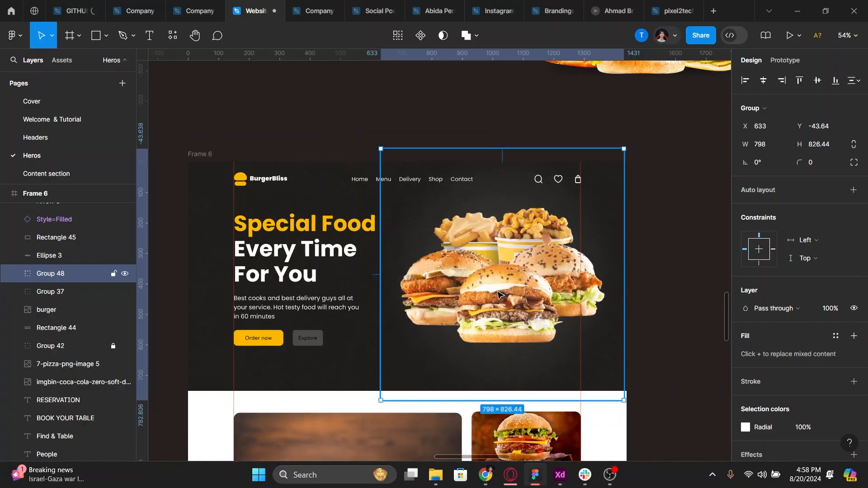
drag(499, 296, 481, 302)
Try to set the font weight of the Order now button's label to Medium
scroll(378, 347, up, 4)
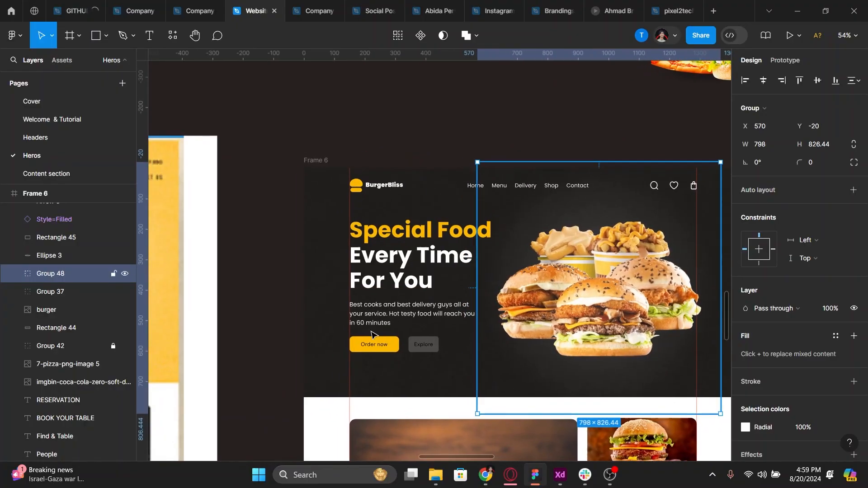
ctrl+click(379, 347)
click(767, 300)
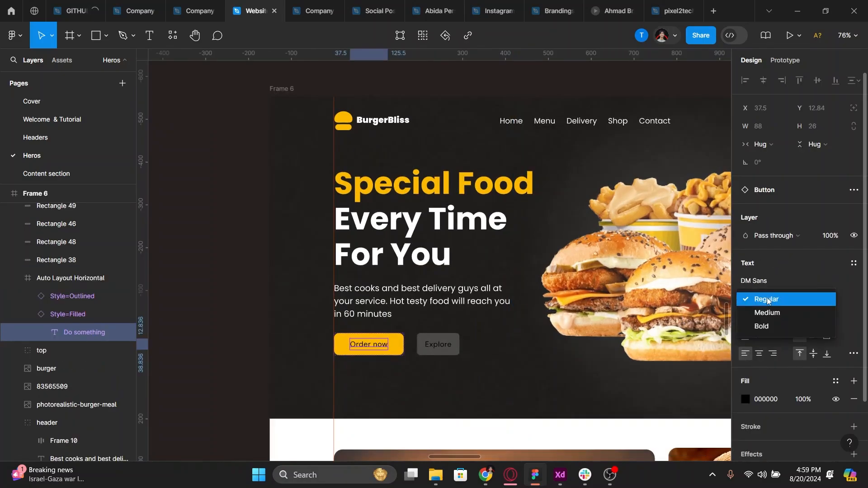
click(767, 314)
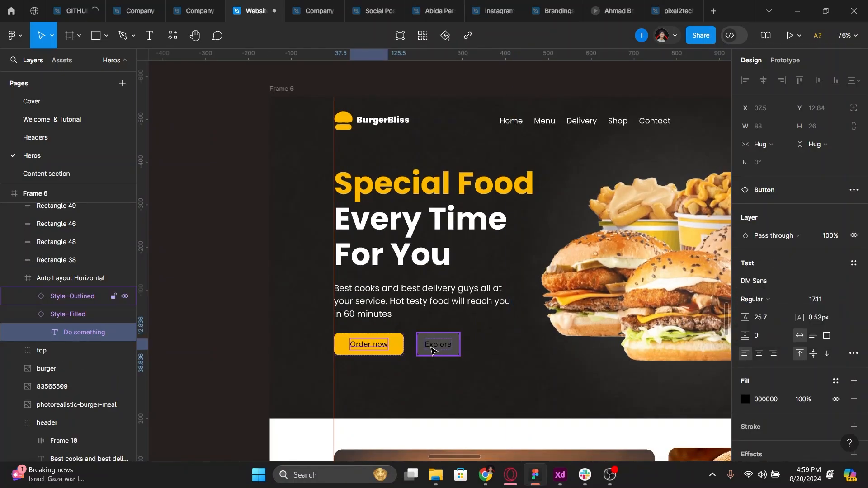
click(764, 300)
click(761, 317)
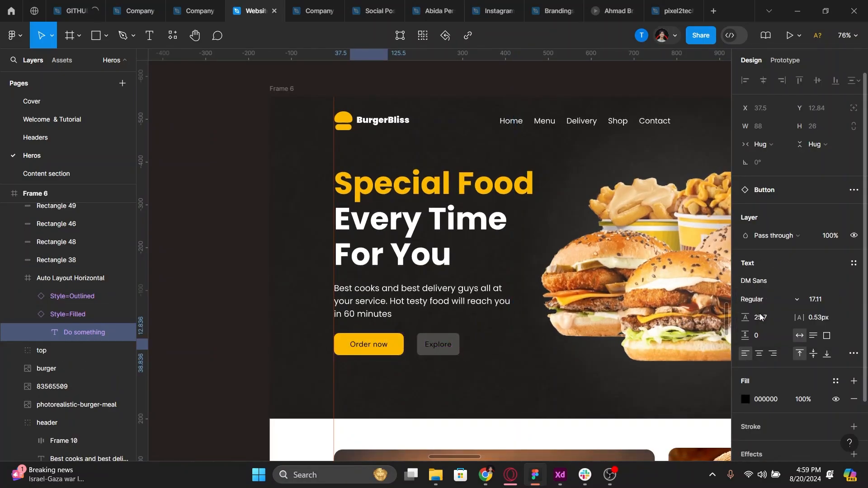
Detach both hero buttons from their component and set the Order now label's font to Poppins Medium
click(72, 298)
click(69, 325)
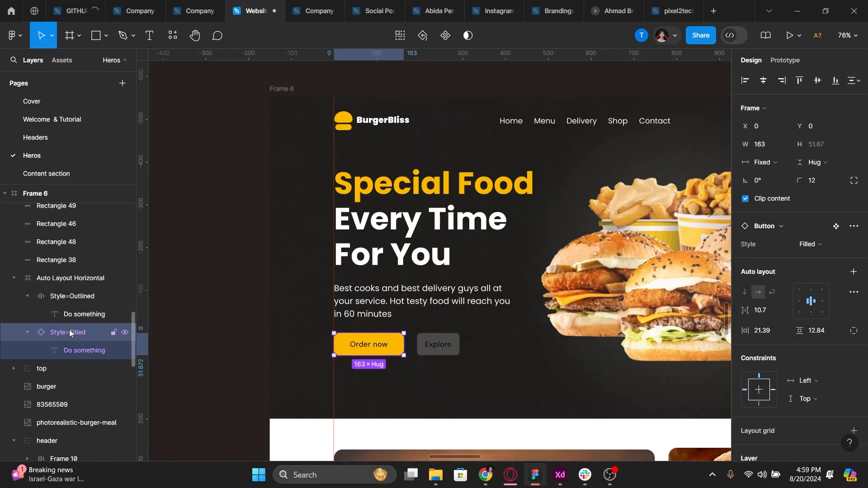
double_click(375, 350)
click(764, 260)
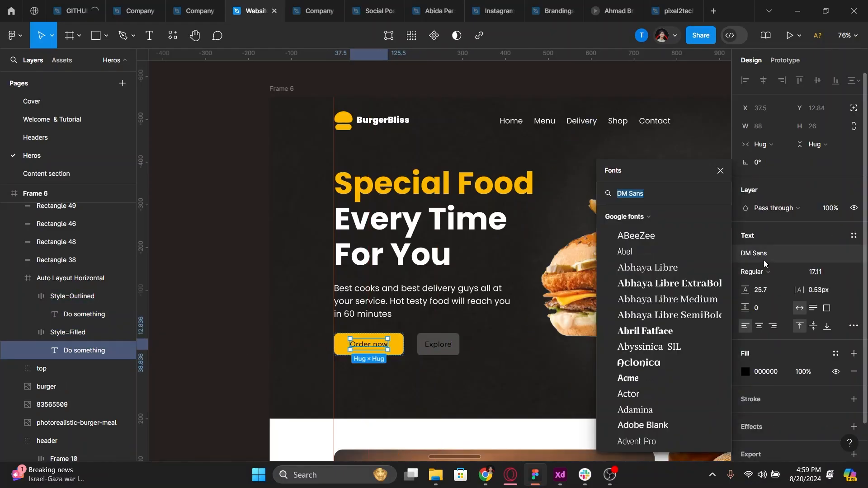
text(poppi)
key(Return)
click(763, 259)
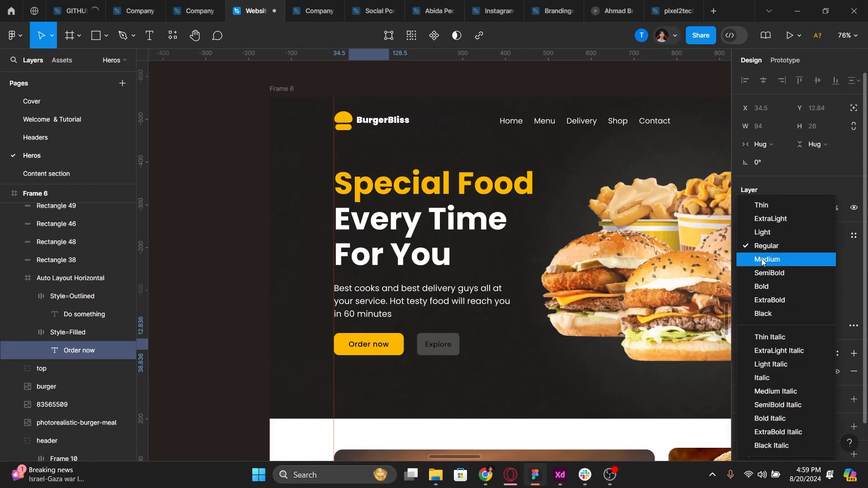
click(761, 259)
Widen the Explore button to about 124 px and change its label's fill to white (FFFFFF)
double_click(462, 344)
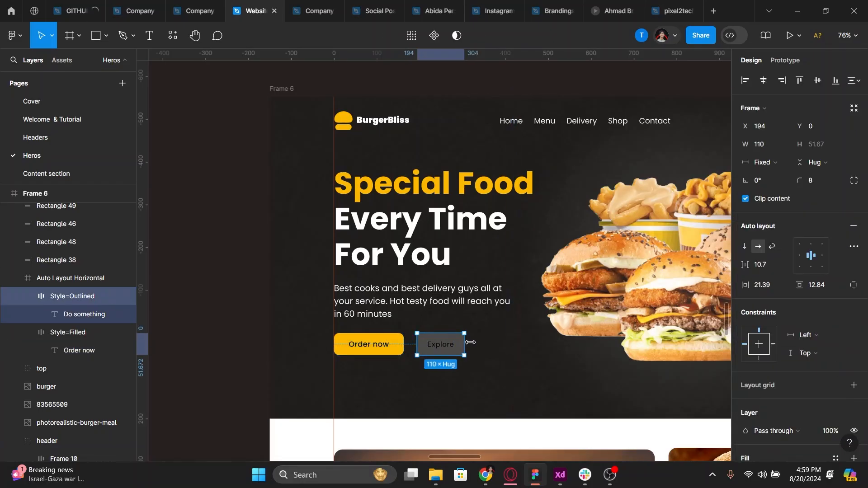
key(Return)
click(746, 300)
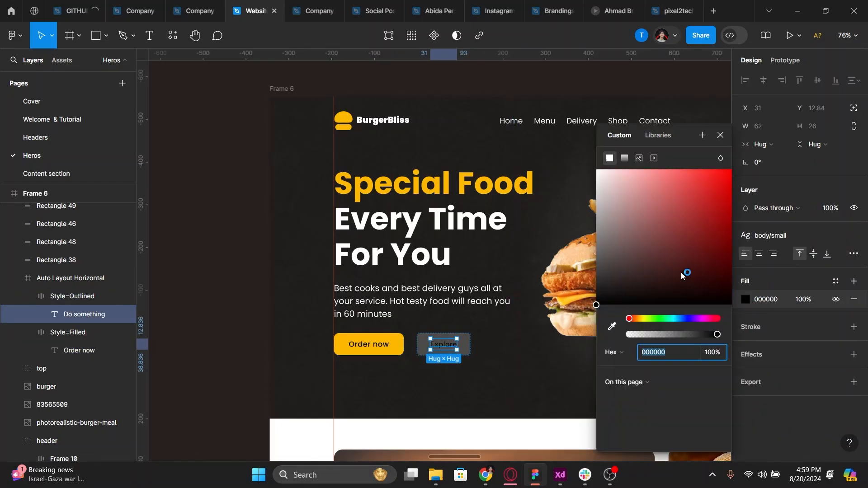
drag(686, 273, 597, 170)
Detach the text style from the Explore label and set its font to Poppins Medium
click(852, 236)
click(766, 252)
text(popp)
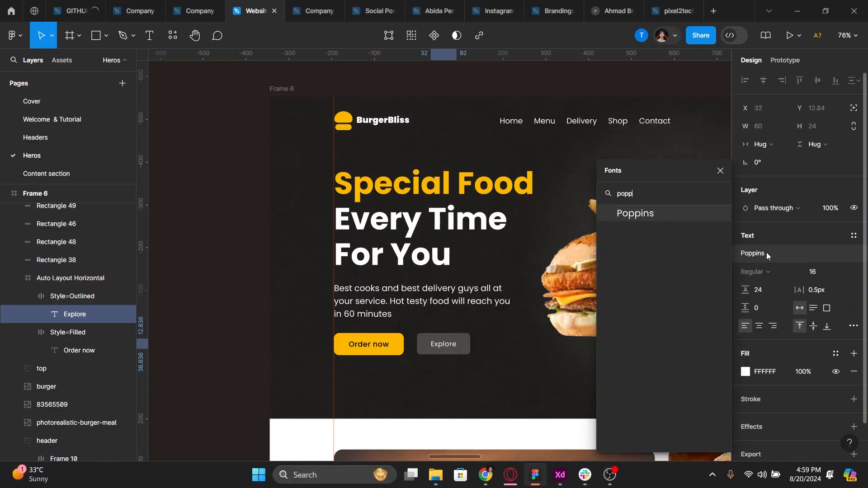
key(Return)
click(764, 271)
click(763, 259)
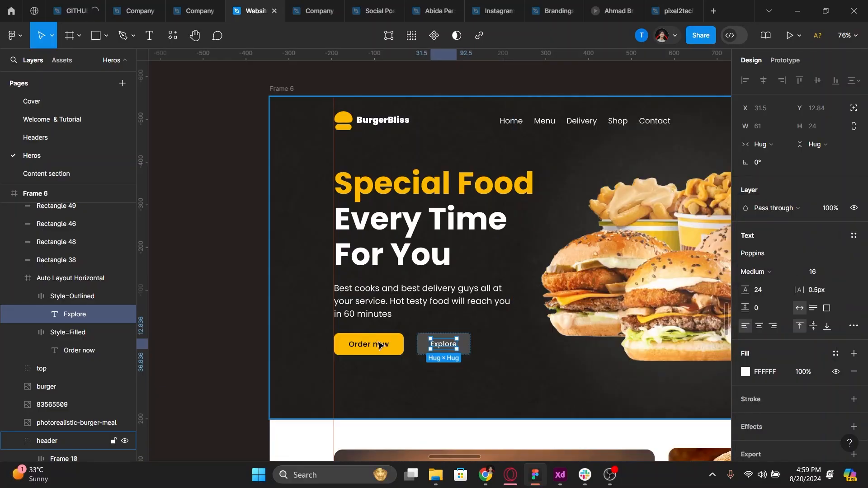
Set the gap between the Order now and Explore buttons to 28 and ungroup the frame that holds them
click(369, 344)
shift+click(443, 344)
click(764, 217)
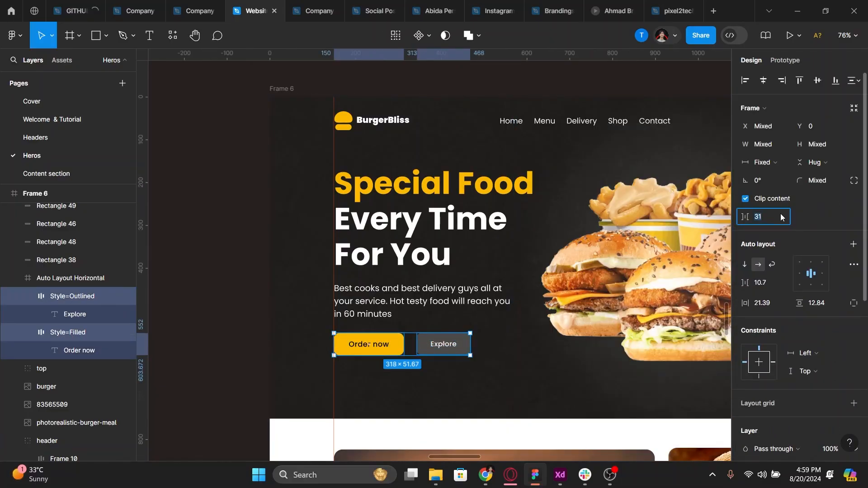
text(28)
key(Return)
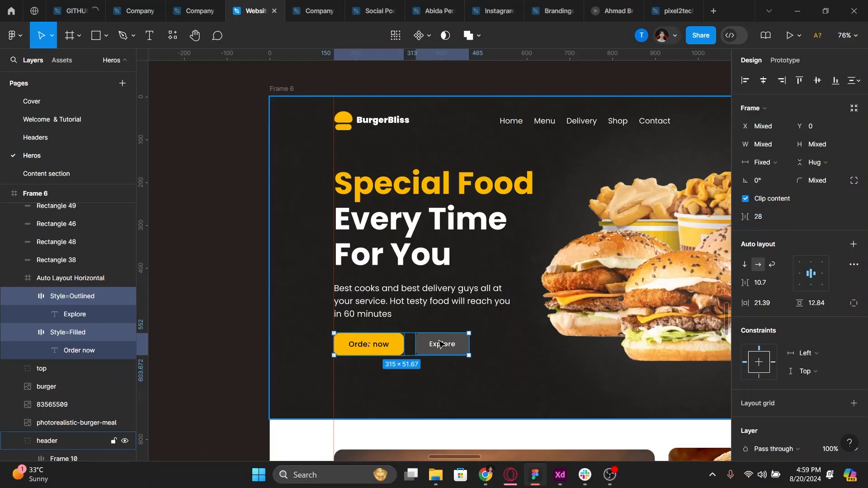
click(410, 344)
click(448, 345)
key(ctrl+shift+g)
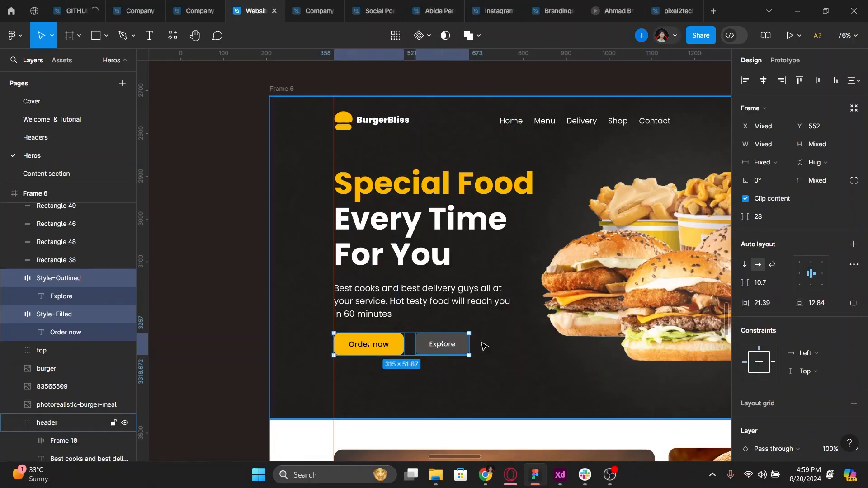
Try widening the Explore button to 174 px
click(483, 346)
click(457, 349)
drag(470, 344, 490, 343)
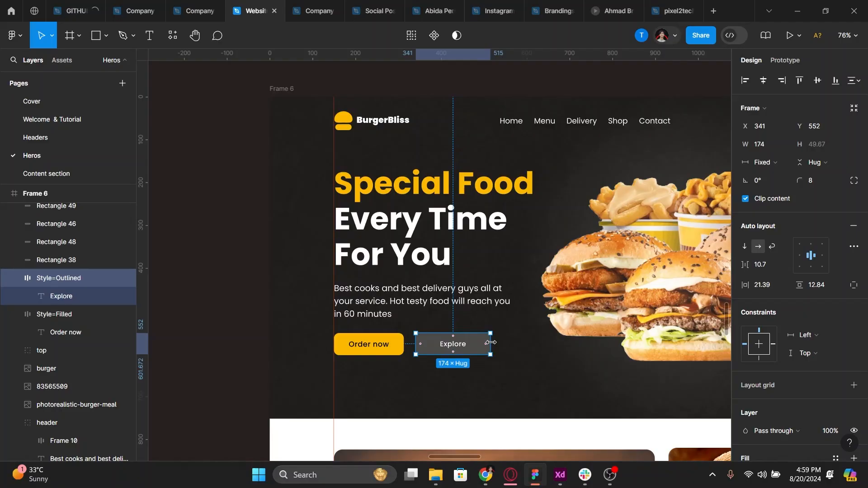
key(ctrl+z)
Set all four corner radii of both the Order now and Explore buttons to 12
shift+click(393, 347)
click(854, 180)
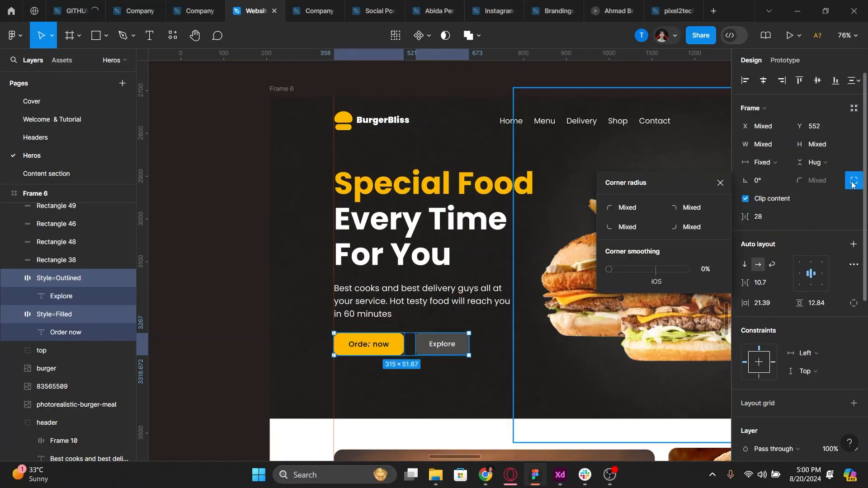
click(641, 211)
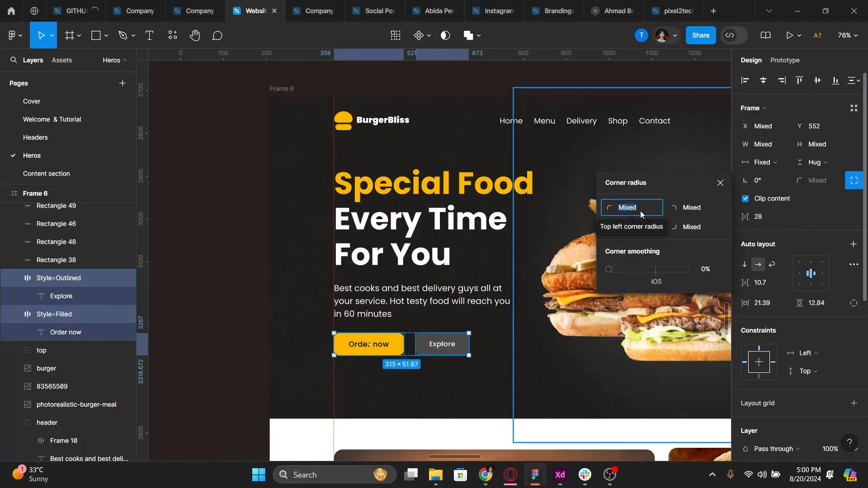
text(12)
key(Return)
key(Tab)
text(12)
key(Tab)
text(12)
key(Tab)
text(12)
key(Return)
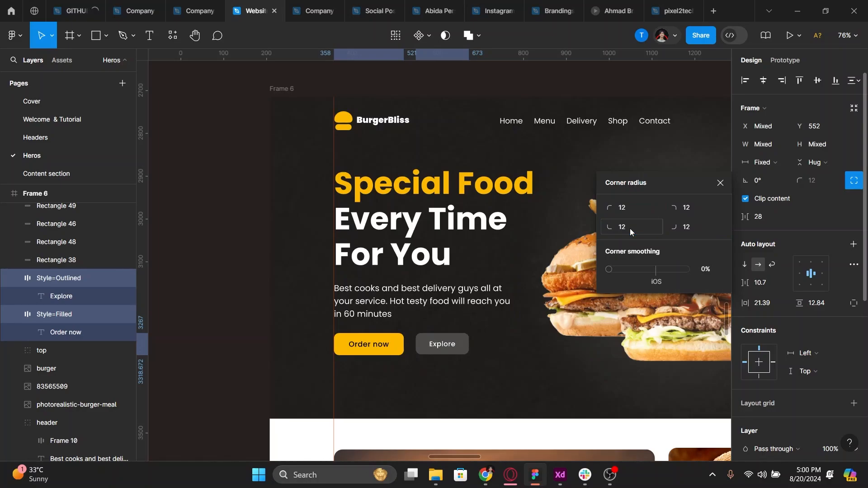
click(857, 182)
Group the Order now and Explore buttons, and ungroup the hero's header group into separate layers
drag(590, 372, 550, 370)
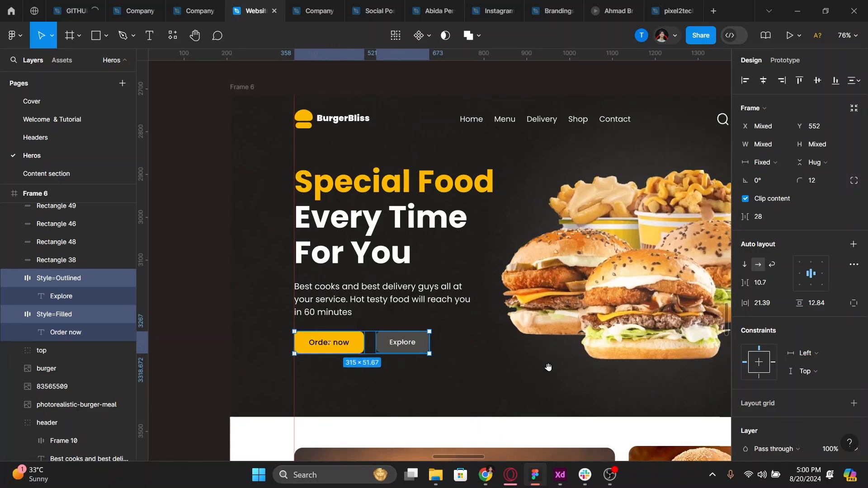
key(ctrl+g)
key(Escape)
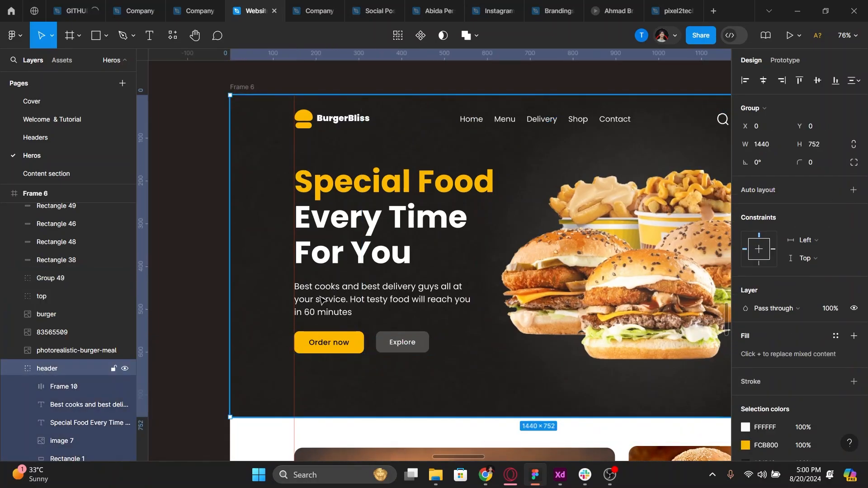
key(Escape)
click(347, 238)
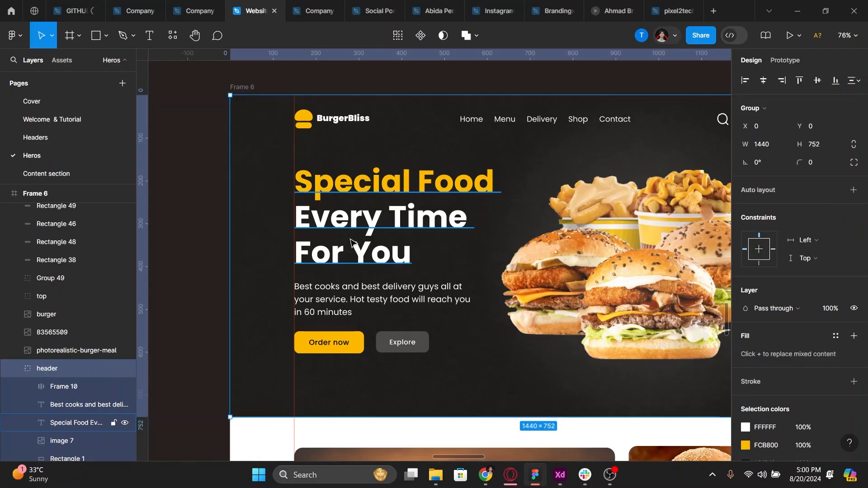
key(ctrl+shift+g)
click(245, 233)
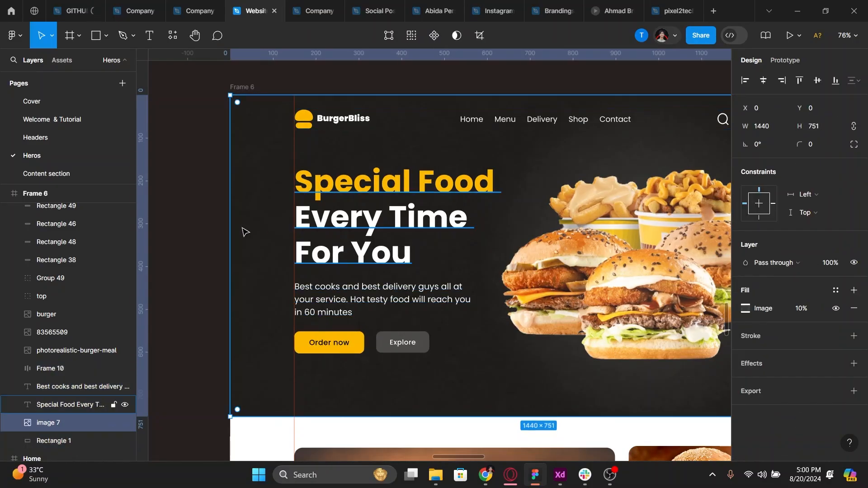
Group the hero's heading, paragraph and buttons together, undoing the even 27 px spacing between them
click(316, 270)
shift+click(317, 308)
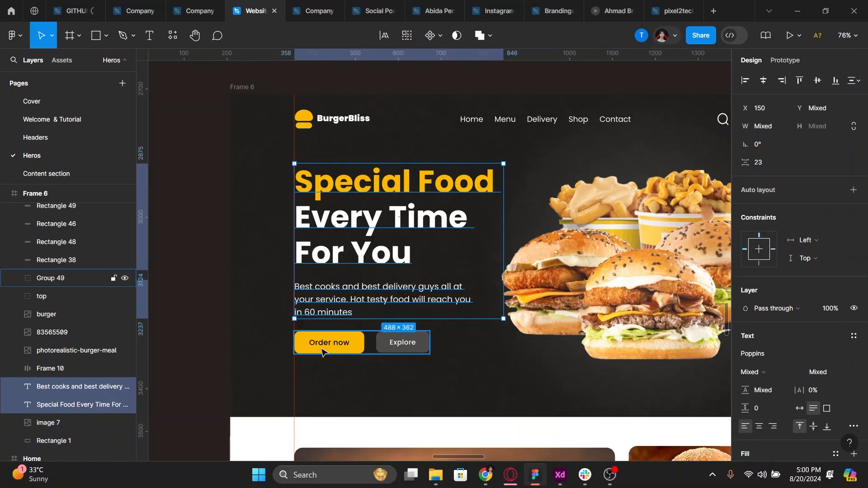
shift+click(322, 351)
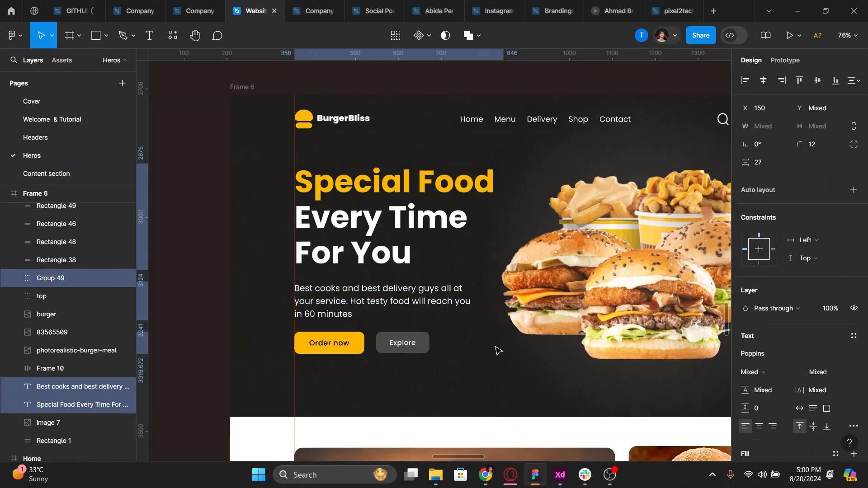
key(ctrl+g)
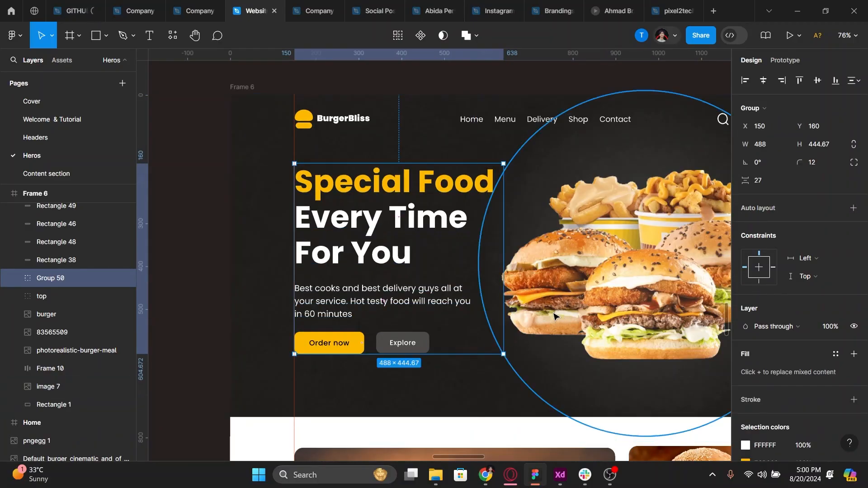
key(ctrl+z)
key(ctrl+z)
Align the vertical centres of the text group and the burger group, and group them at X 150, Y -18
click(559, 308)
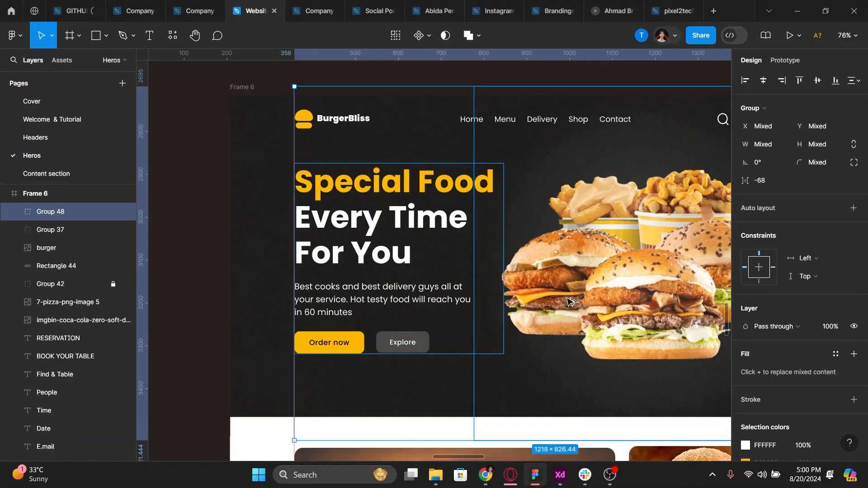
key(alt+v)
drag(548, 300, 462, 310)
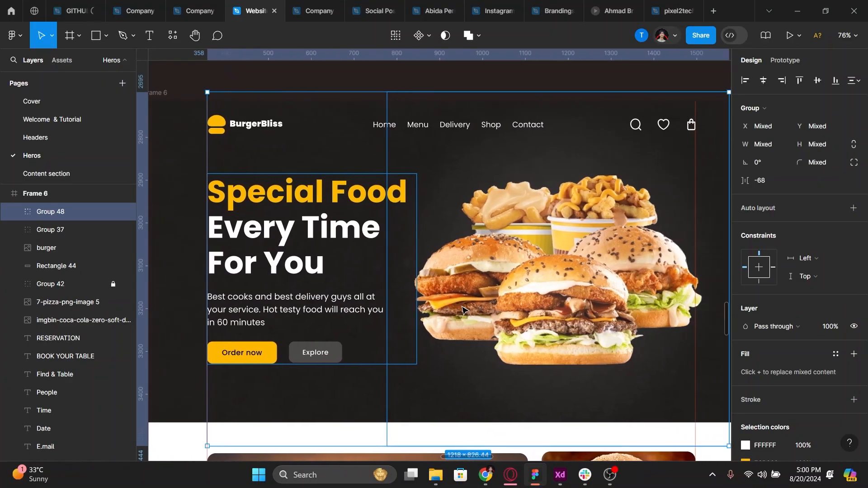
key(ctrl+g)
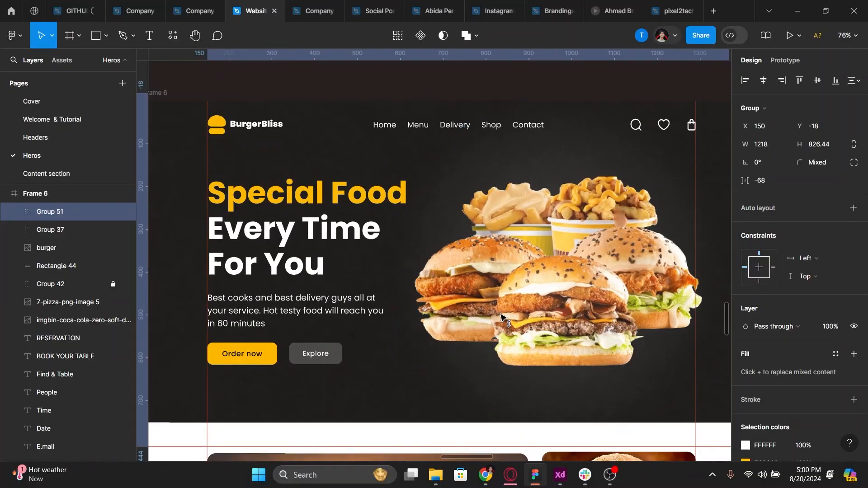
scroll(501, 316, down, 5)
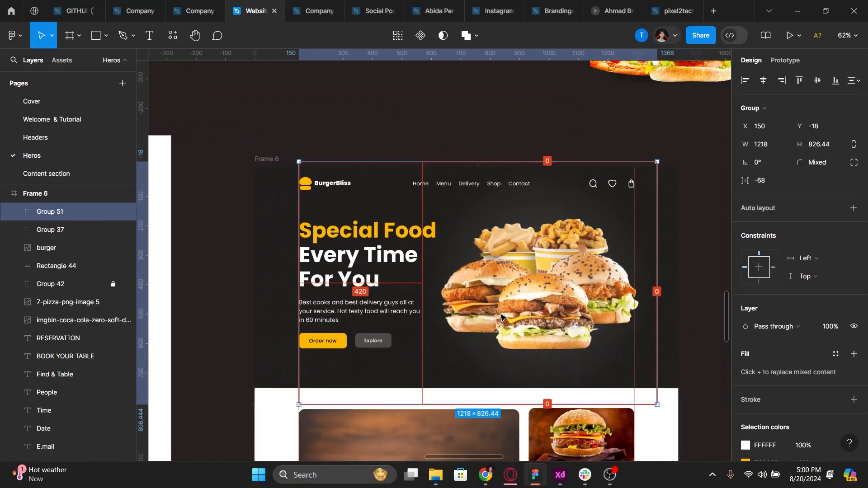
drag(502, 323, 498, 318)
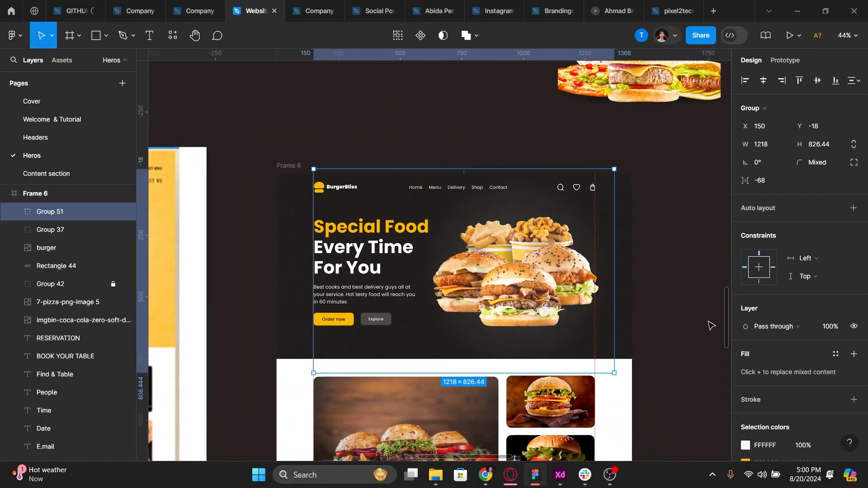
click(676, 327)
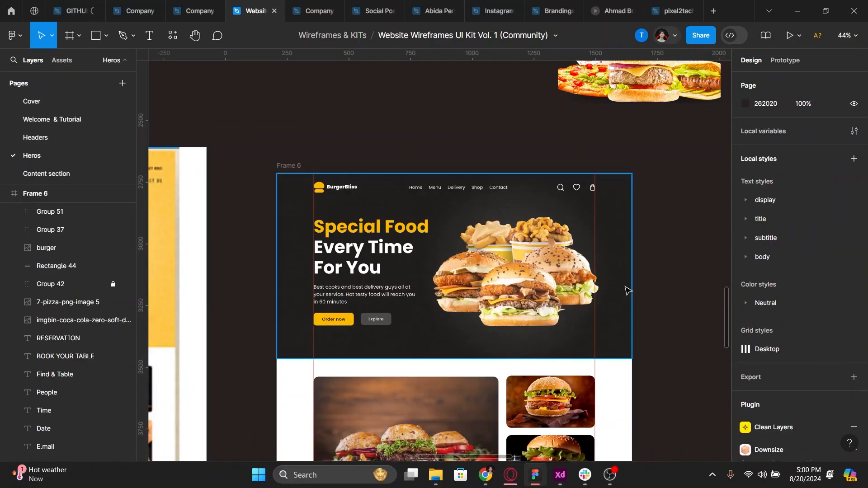
Set the image fill opacity of the hero's textured background (image 7) to 18%
click(626, 291)
click(746, 308)
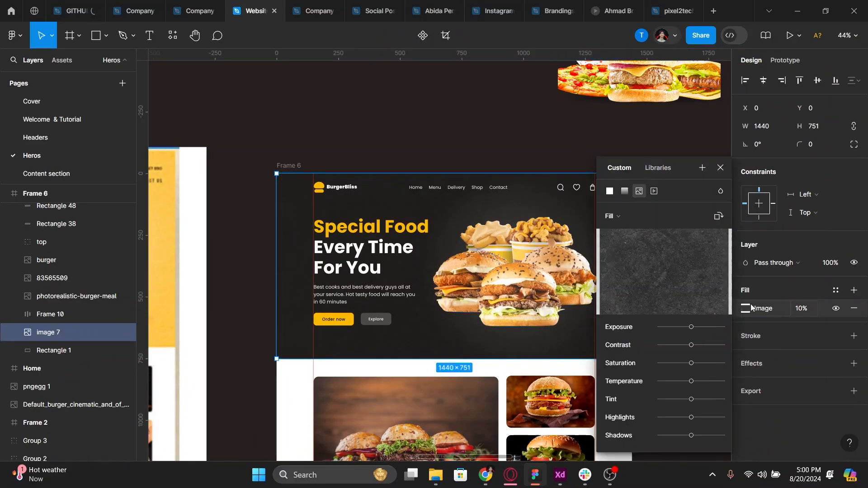
click(802, 310)
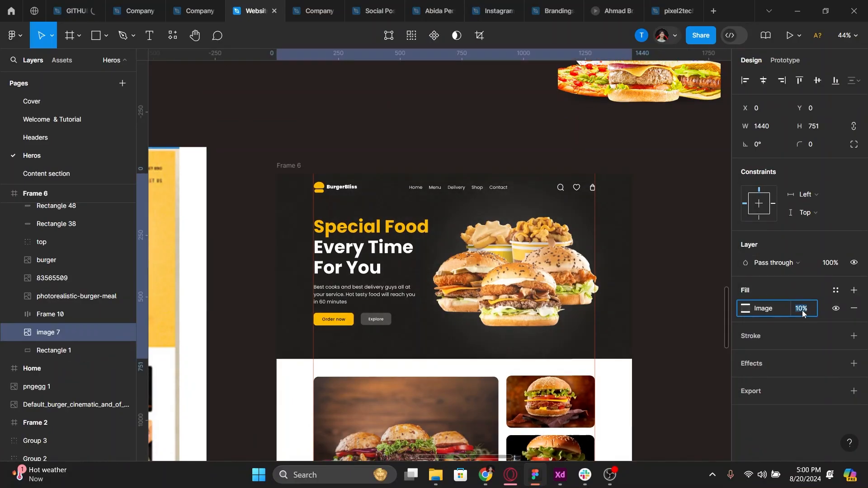
key(Return)
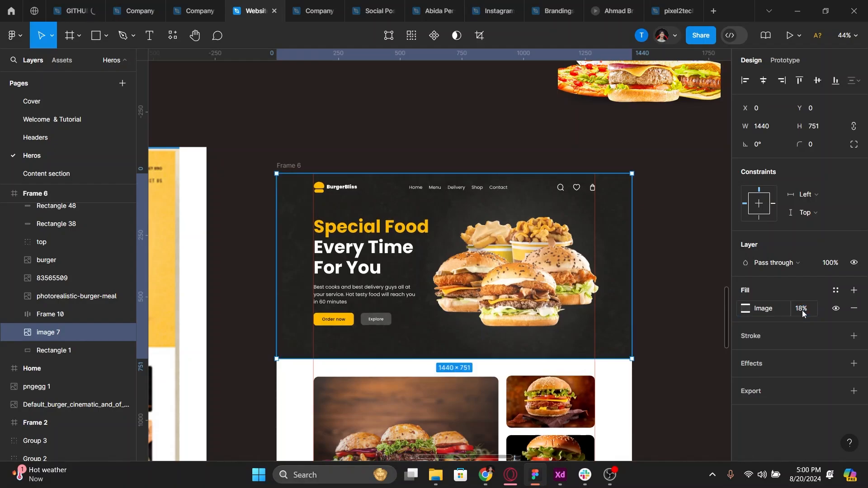
click(680, 349)
drag(639, 373, 641, 289)
scroll(641, 288, down, 2)
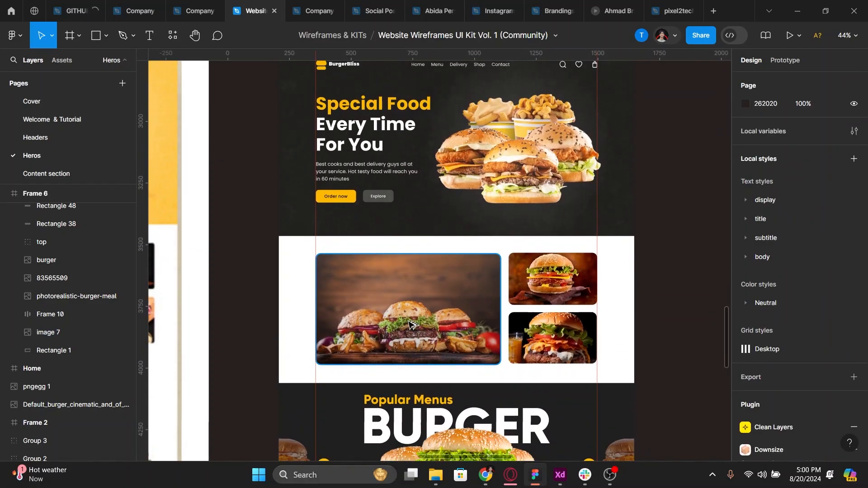
Change the Popular Menus label in the burger slider section to the Poppins font in uppercase
ctrl+scroll(409, 324, up, 1)
ctrl+scroll(410, 325, down, 3)
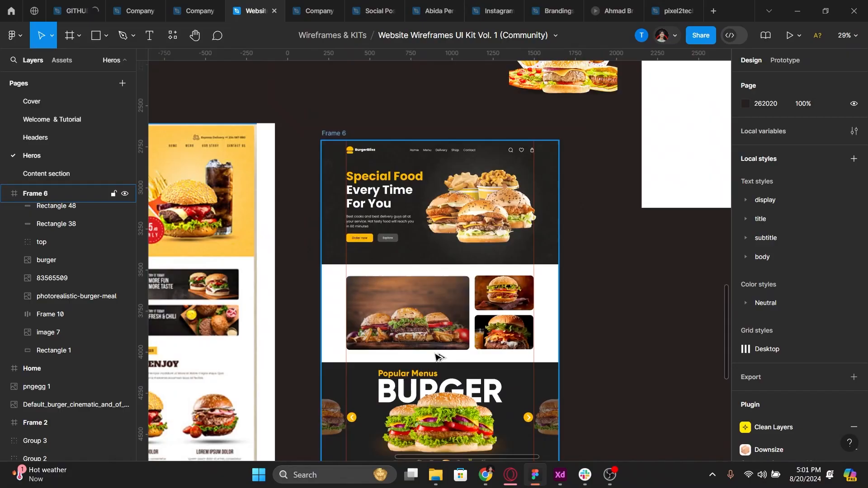
ctrl+scroll(436, 357, up, 3)
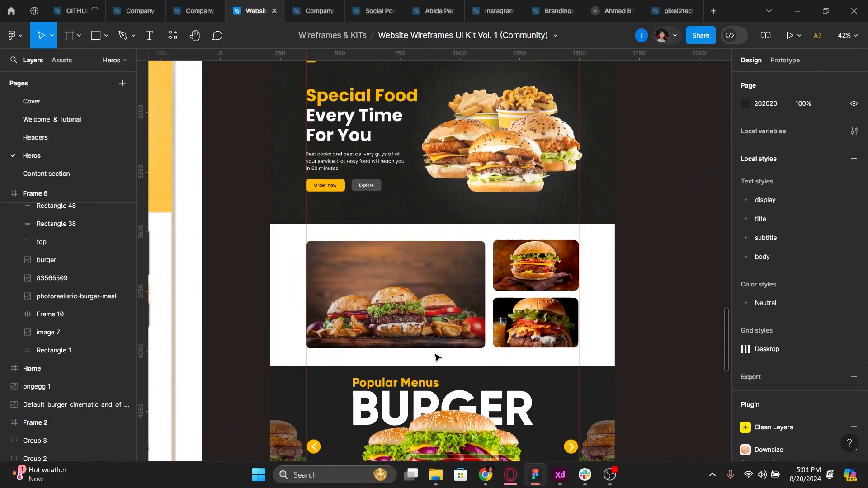
scroll(497, 357, down, 5)
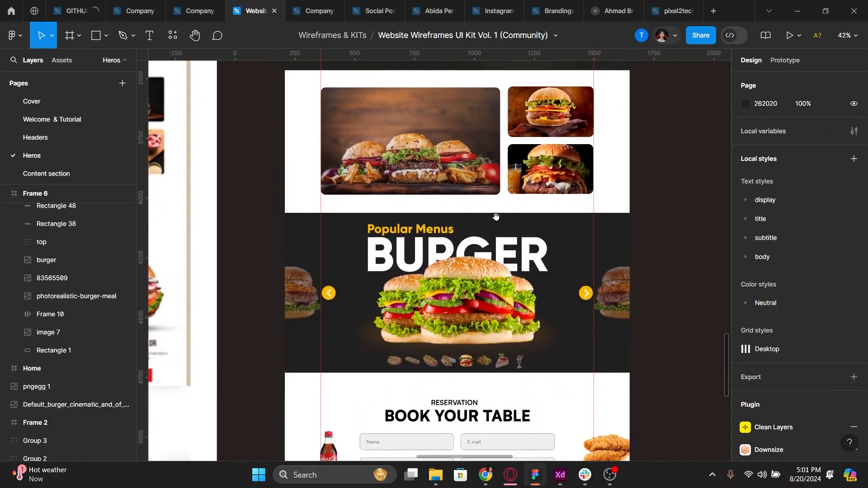
ctrl+scroll(469, 375, up, 3)
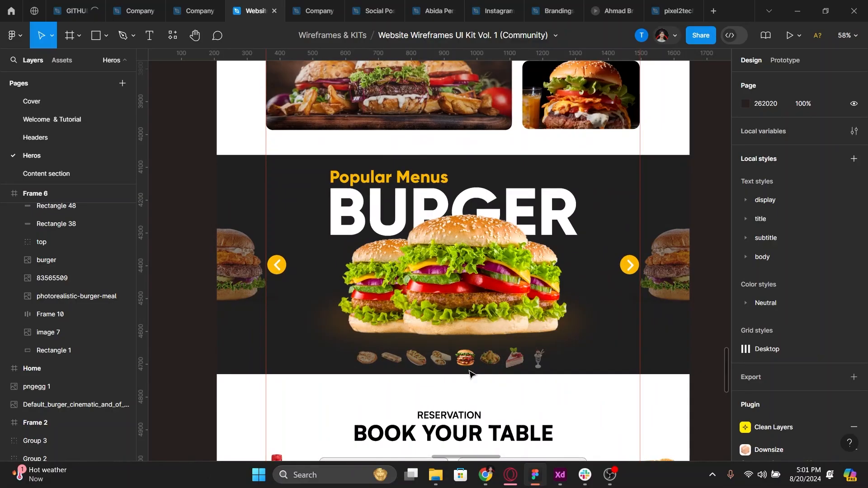
click(408, 177)
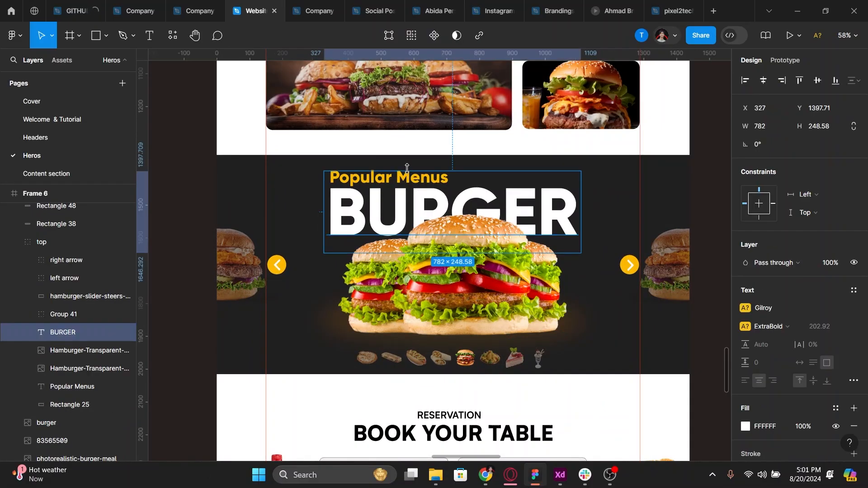
click(76, 387)
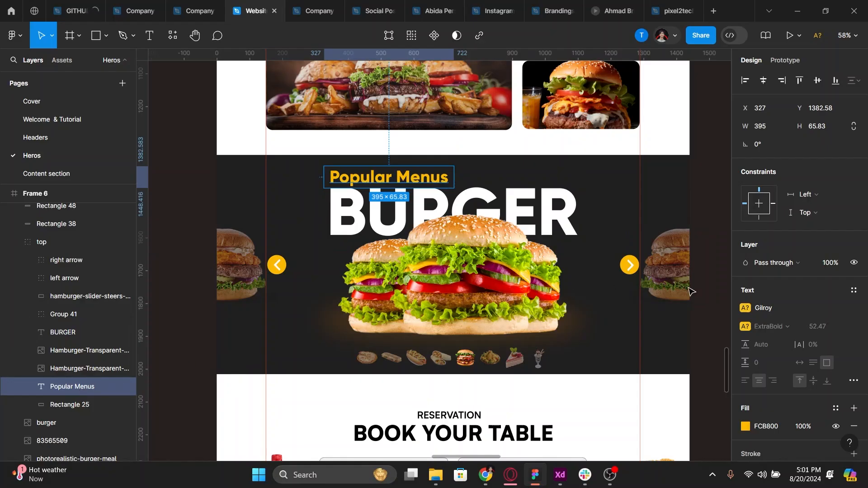
click(774, 308)
text(poppins)
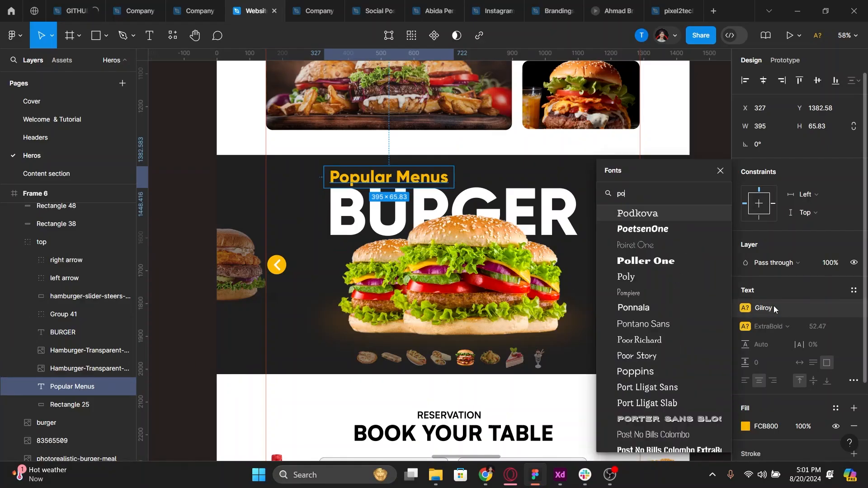
key(Return)
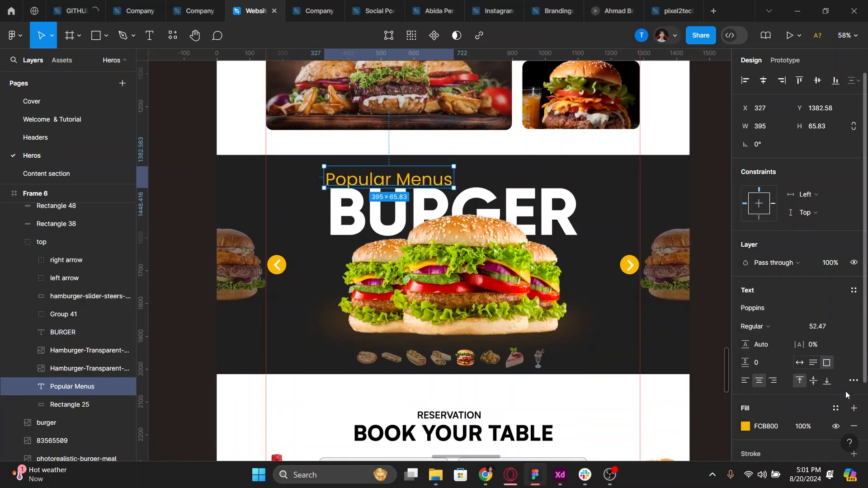
click(853, 380)
click(677, 338)
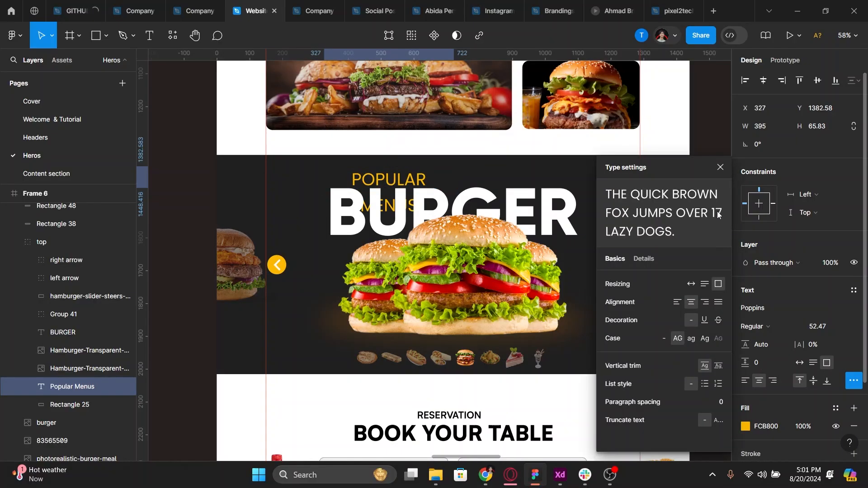
click(720, 168)
Set the Popular Menus label to Medium weight and font size 32
click(782, 324)
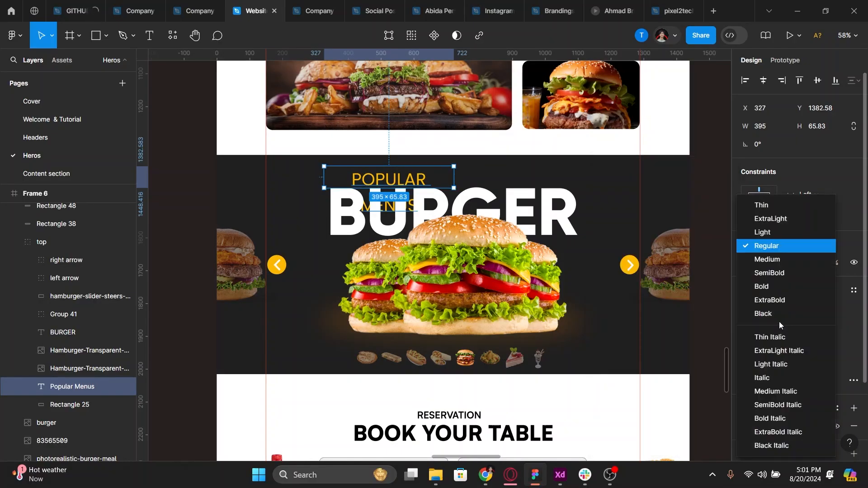
click(767, 257)
click(823, 327)
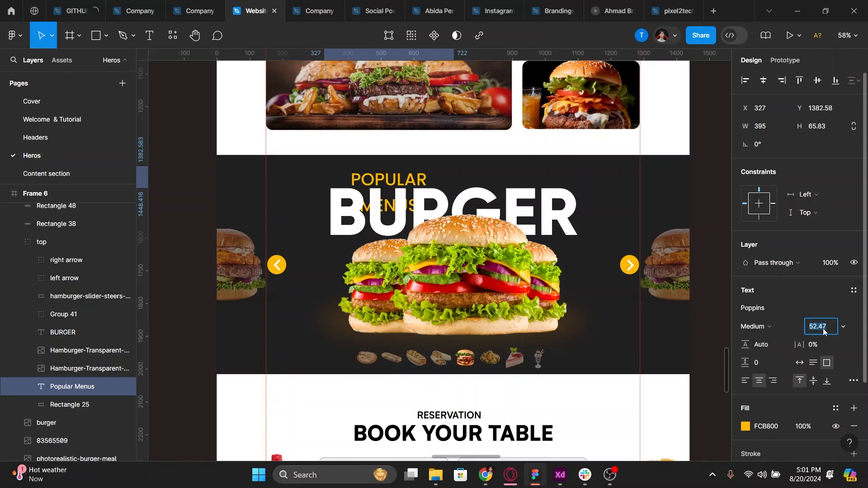
text(32)
key(Return)
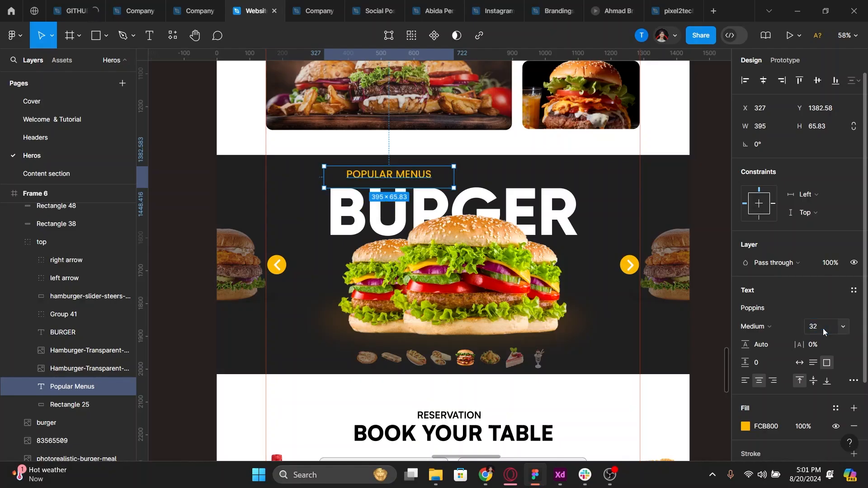
Give the Popular Menus label auto width and 4% letter spacing, and move it above the BURGER heading at X 575, Y 1396
click(798, 363)
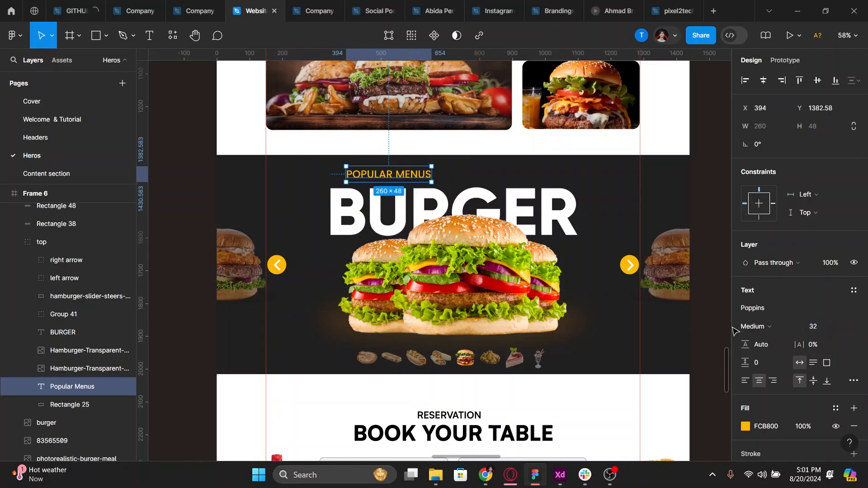
key(Return)
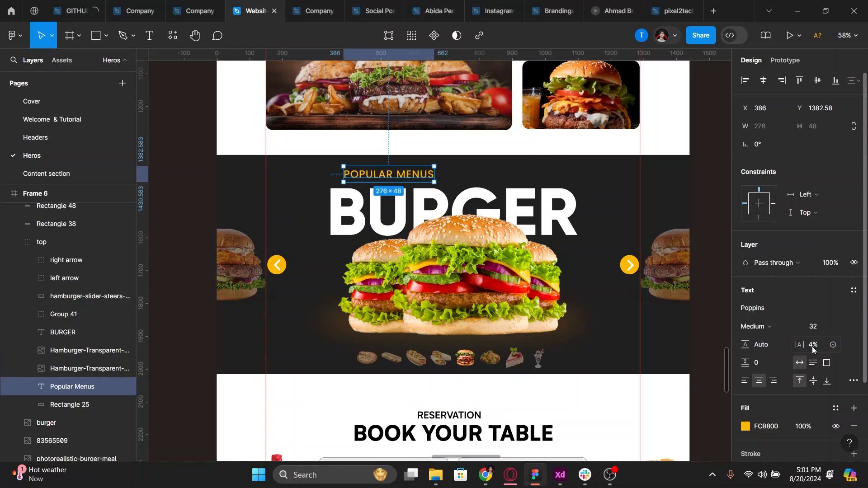
drag(381, 177, 444, 182)
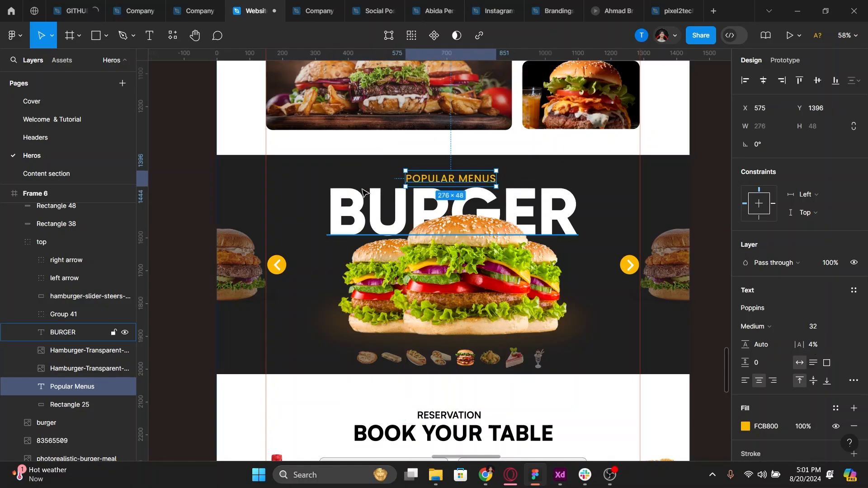
Change the BURGER heading's font to Poppins and its text box to auto width
click(353, 199)
click(774, 308)
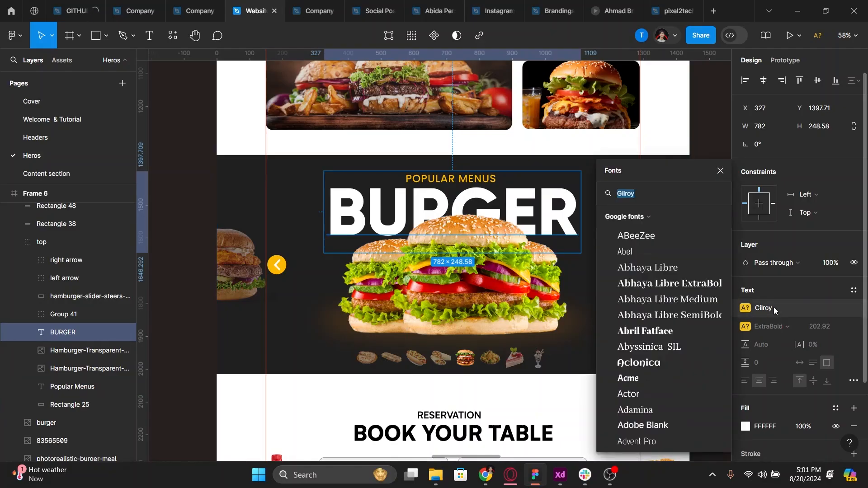
text(poppins)
key(Return)
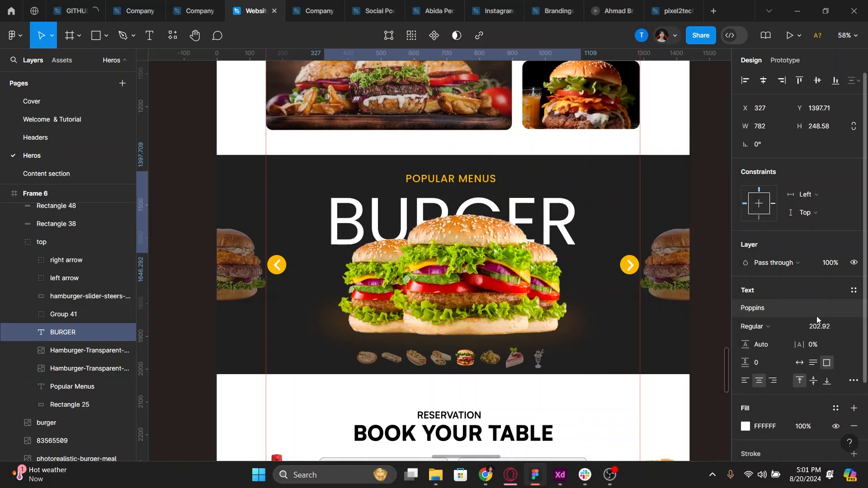
click(852, 381)
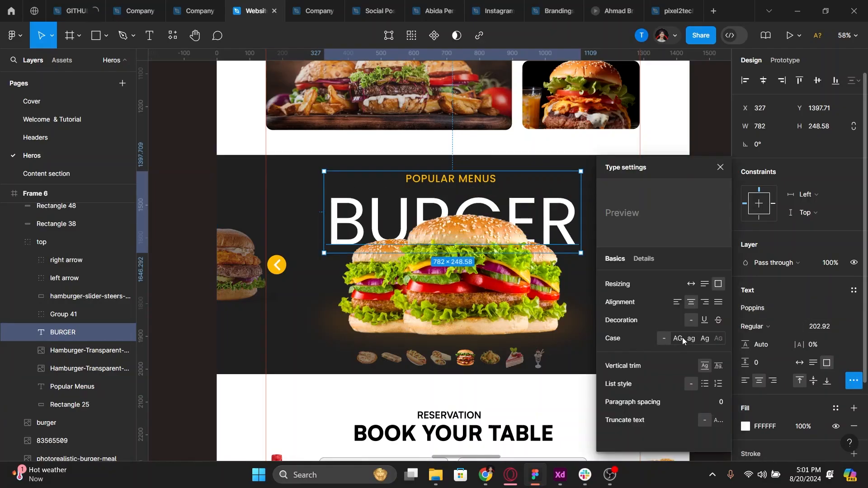
click(720, 168)
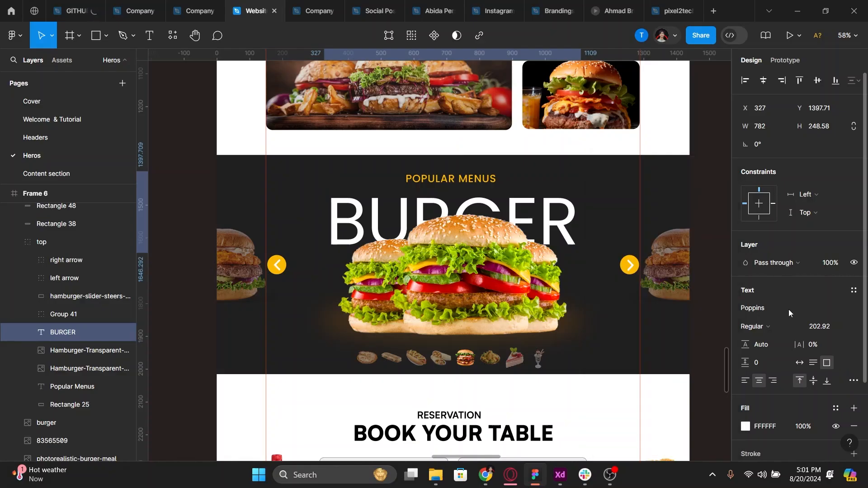
click(801, 365)
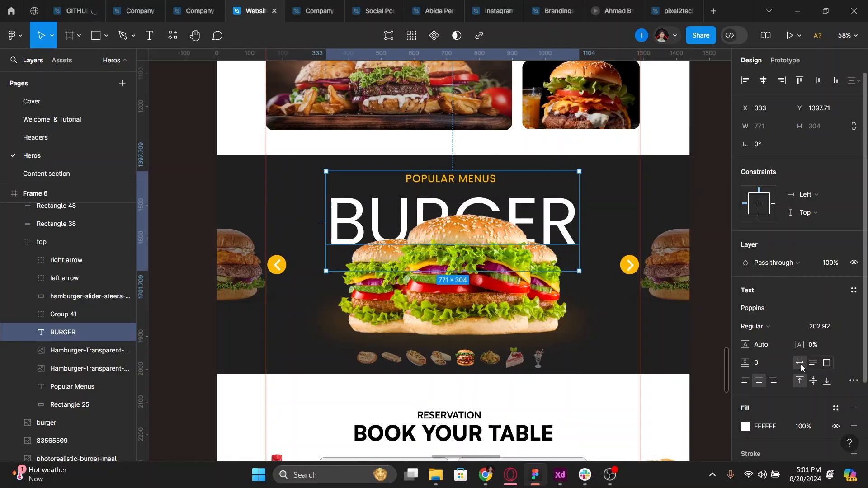
Set the BURGER heading to Bold, font size 198, with -2% letter spacing
click(818, 329)
key(Return)
click(770, 325)
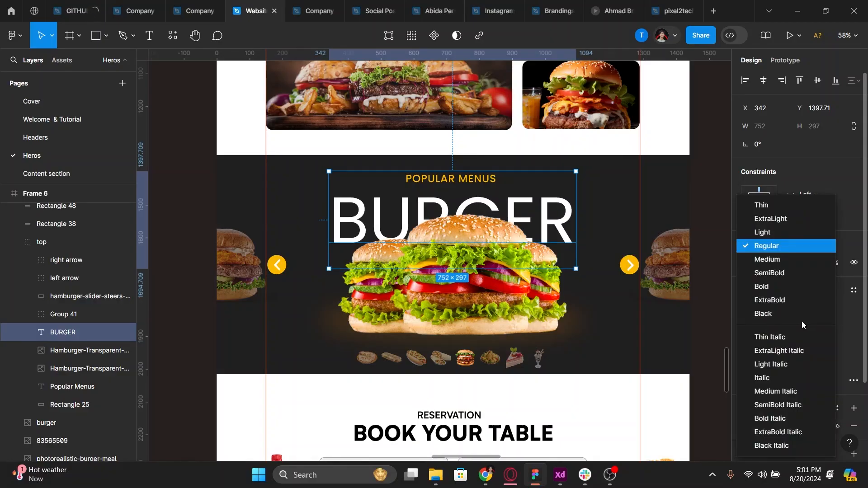
click(775, 283)
click(826, 344)
text(-2)
key(Return)
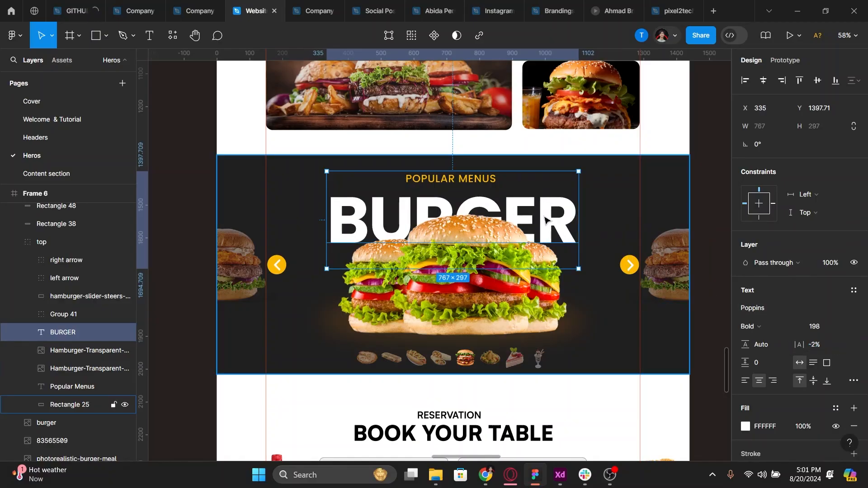
Raise the BURGER heading to Y 1369 and group it with the Popular Menus label, both centred horizontally on each other
drag(544, 219, 544, 213)
shift+click(84, 389)
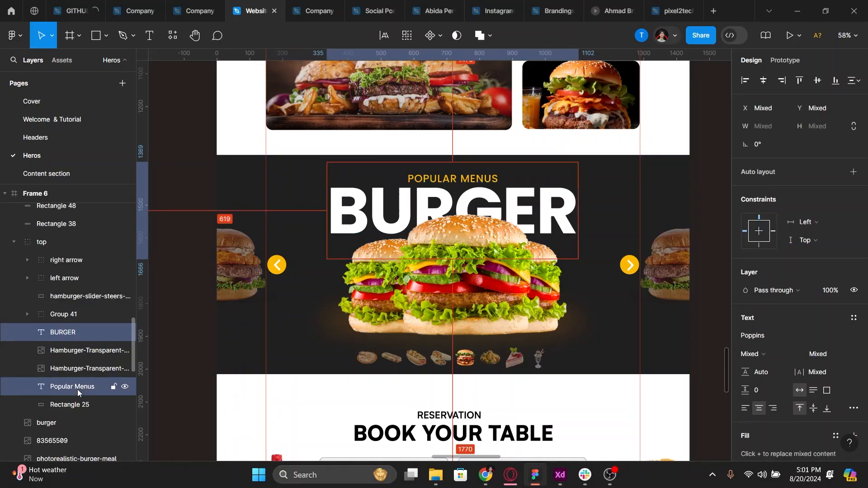
key(ctrl+g)
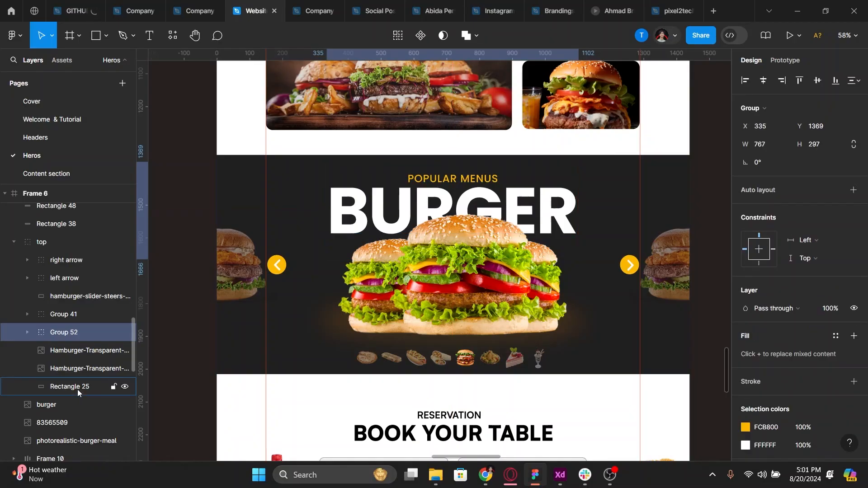
Set the font size of the Popular Menus label inside the new heading group to 34
click(28, 333)
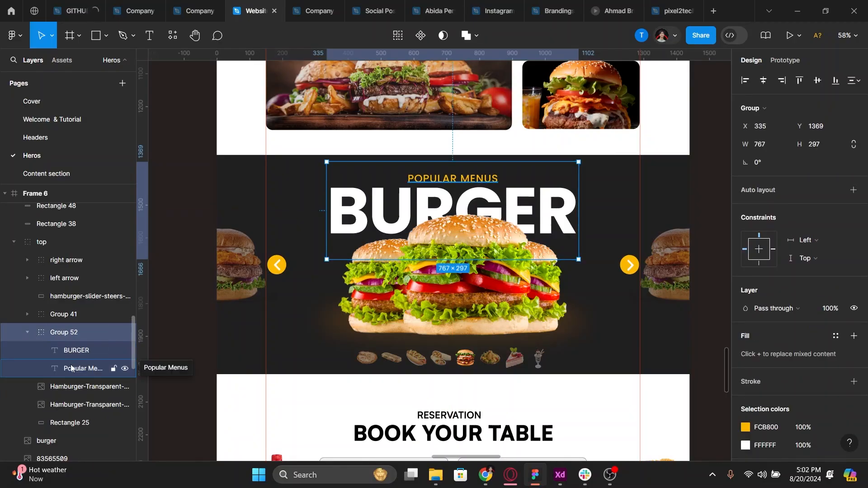
click(818, 327)
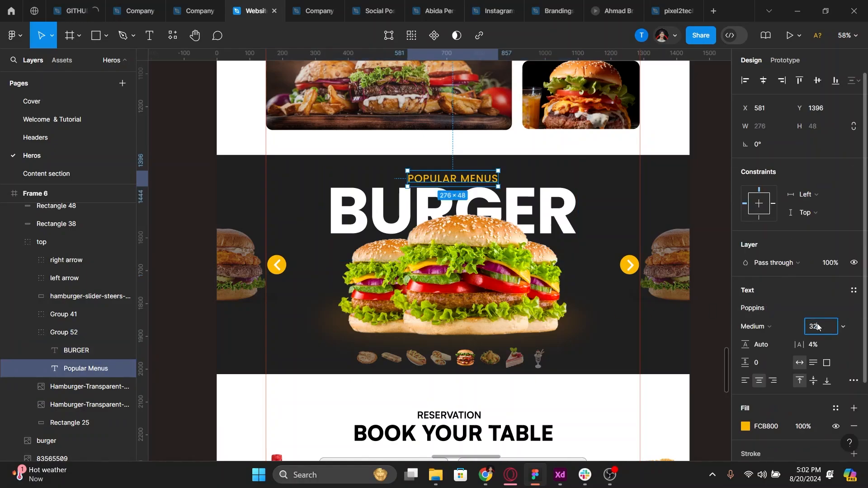
text(34)
key(Return)
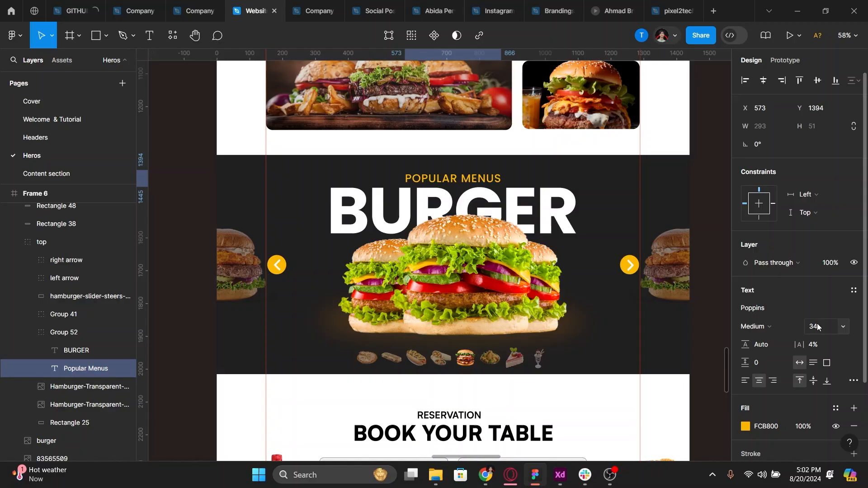
click(30, 331)
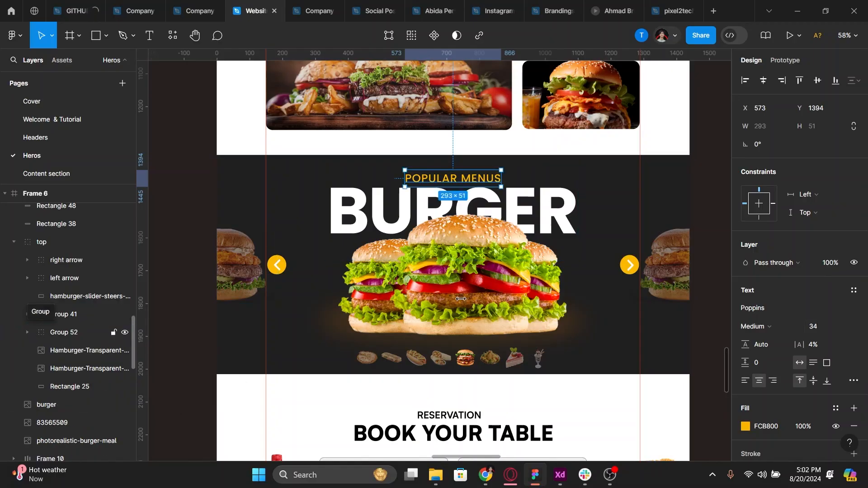
Move the blurred glow ellipse (Ellipse 3) beneath the burgers to X 323.8, Y 1788
click(472, 307)
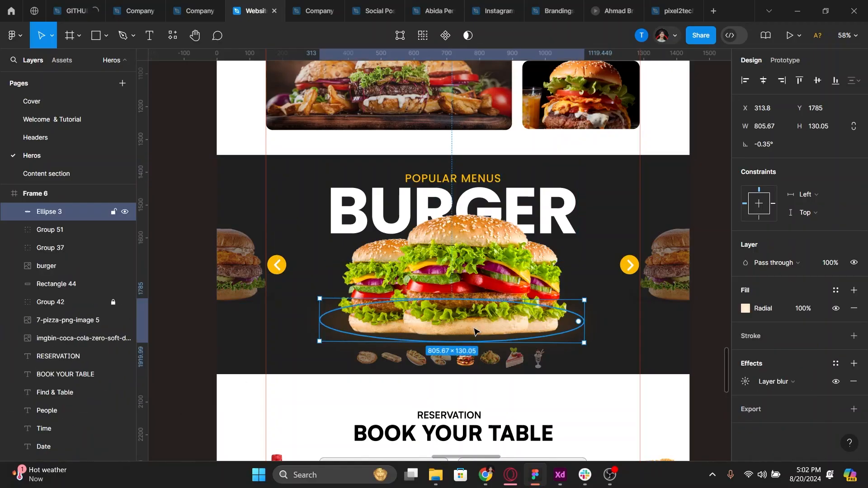
drag(480, 329, 478, 333)
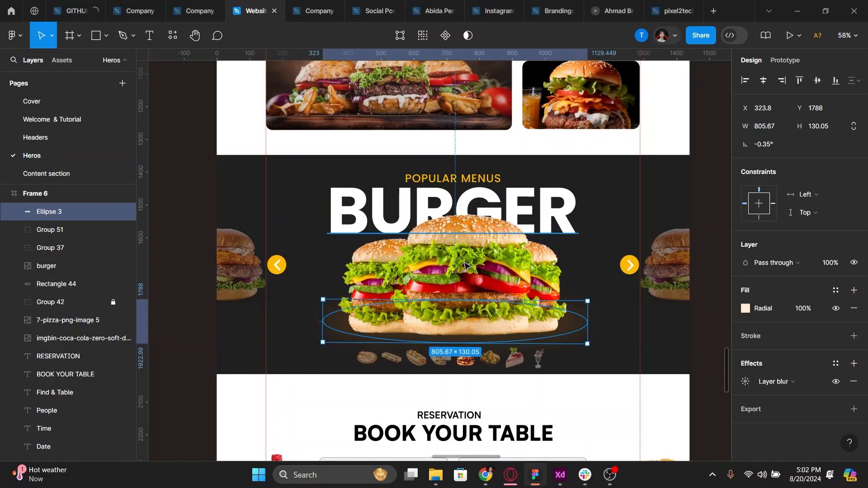
Ungroup the burger slider section's top group and send its dark background, Rectangle 25, behind all other layers in Frame 6
click(465, 264)
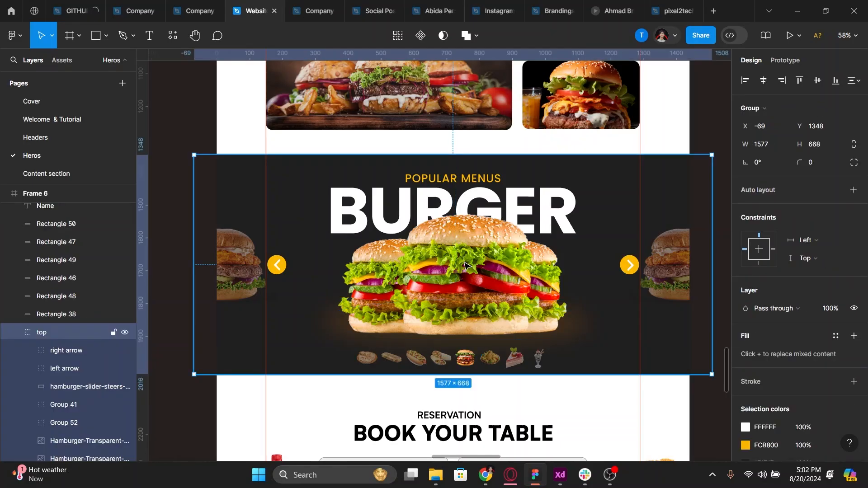
key(ctrl+shift+g)
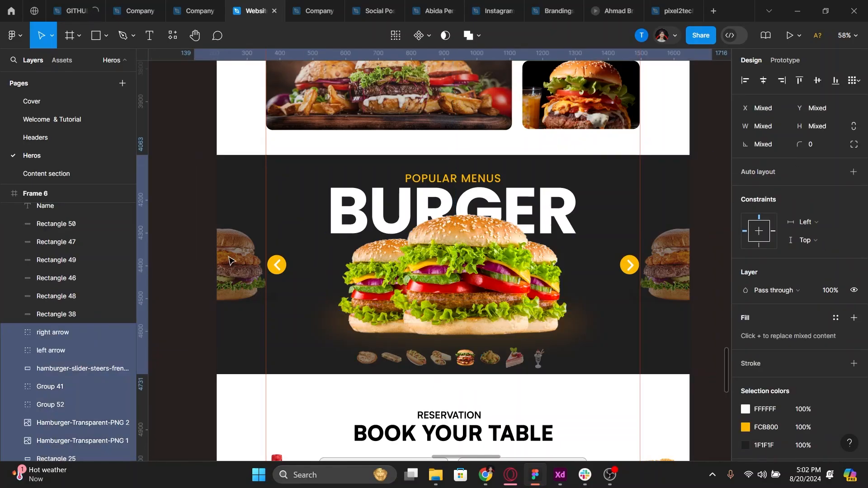
key(Escape)
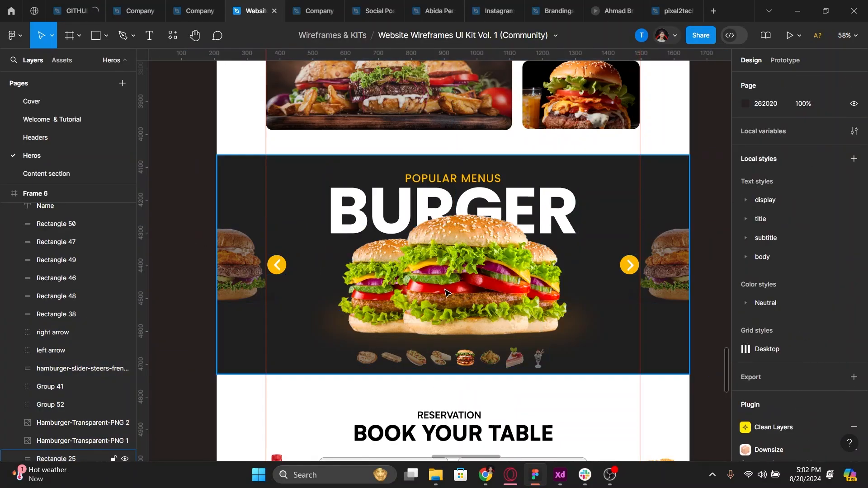
click(461, 291)
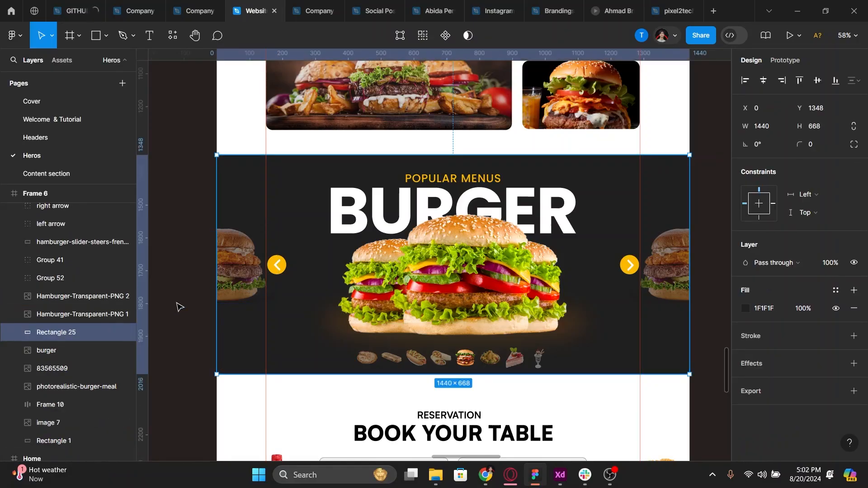
key(bracketleft)
key(Escape)
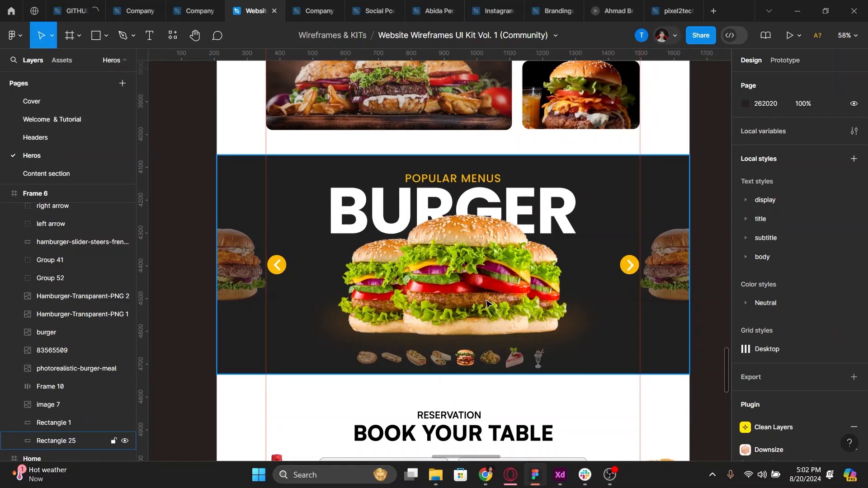
Try to ungroup Frame 6, and undo the change
click(488, 274)
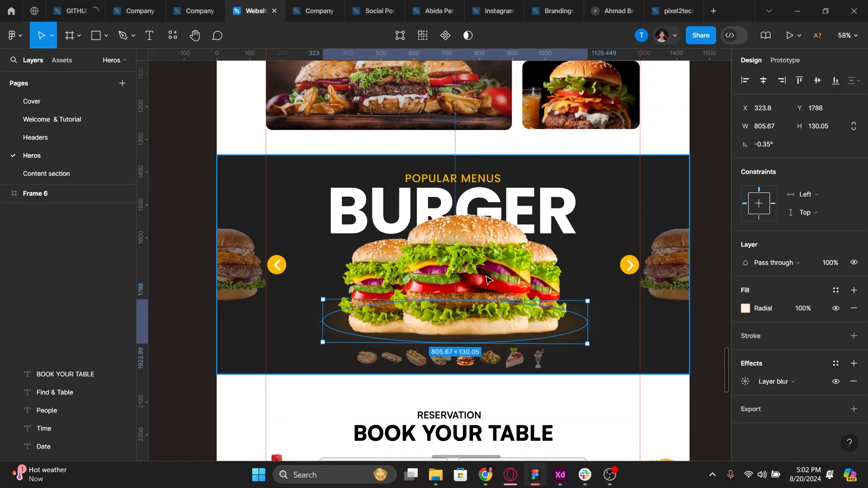
click(485, 277)
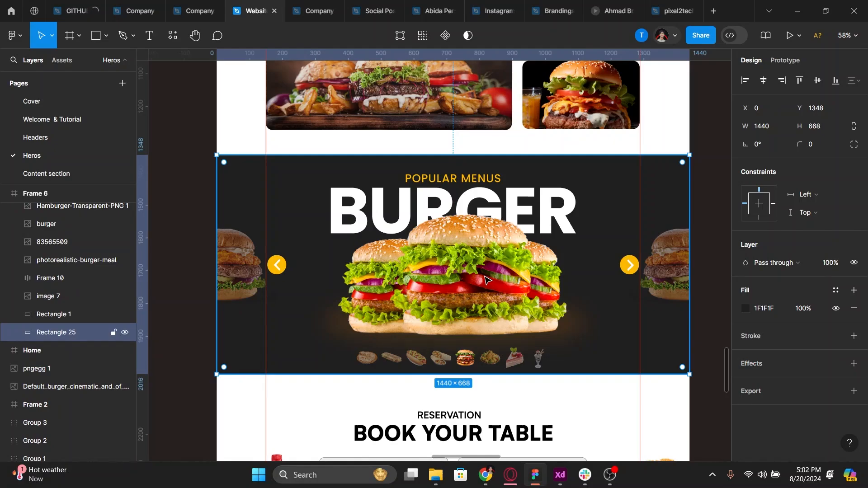
scroll(107, 291, up, 5)
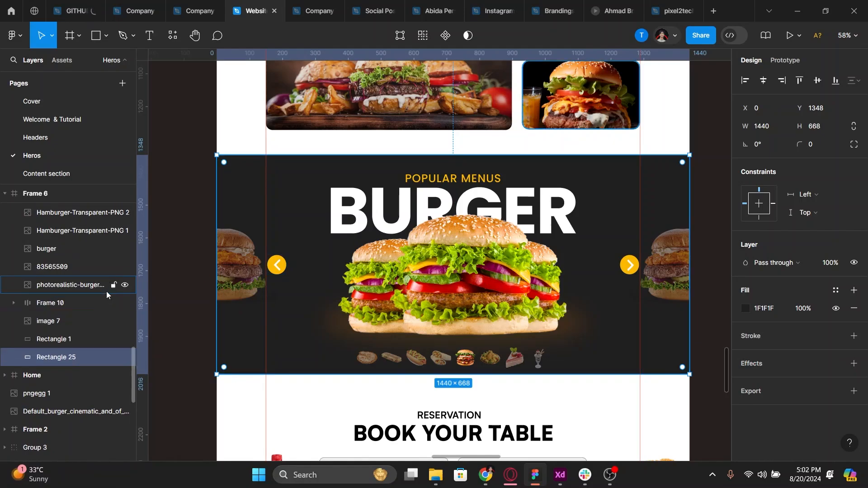
scroll(107, 291, down, 2)
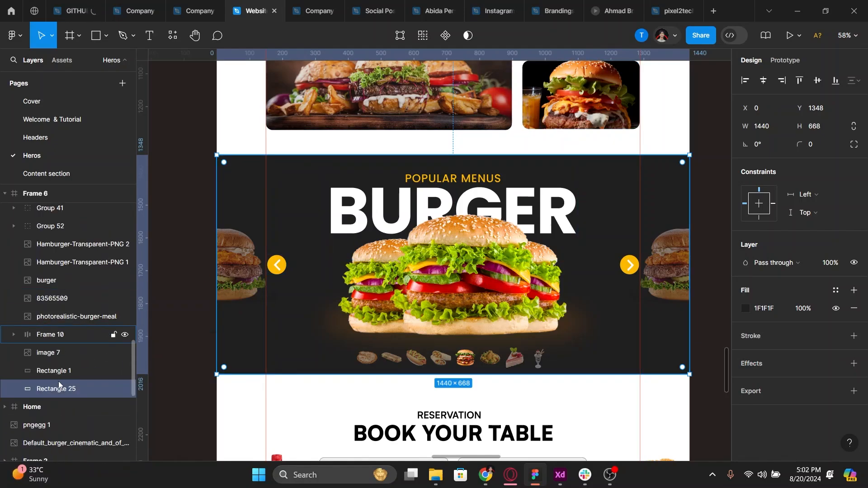
scroll(26, 383, up, 18)
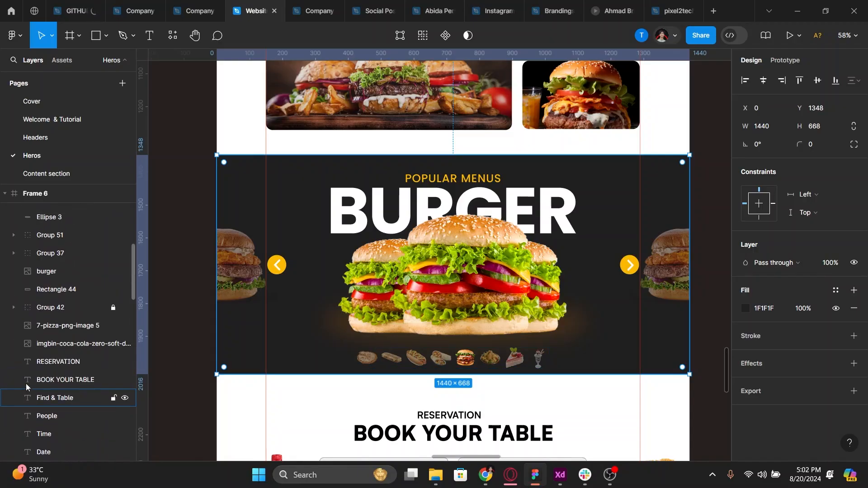
click(40, 292)
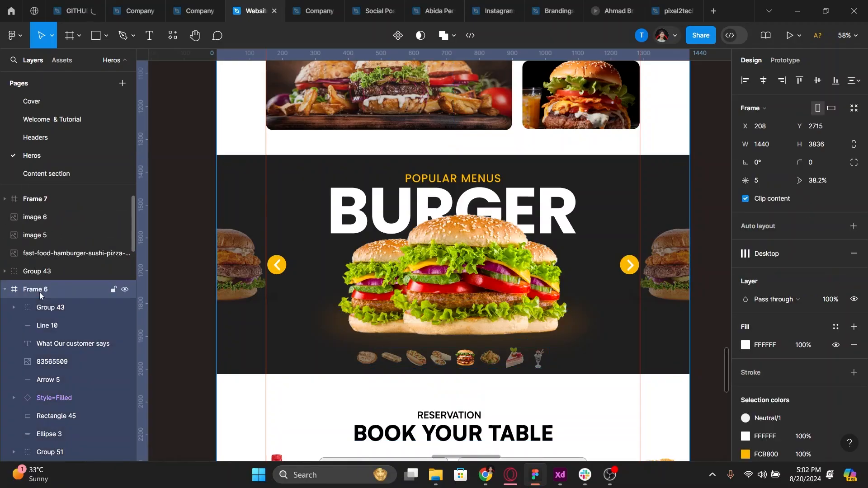
key(shift+ctrl+g)
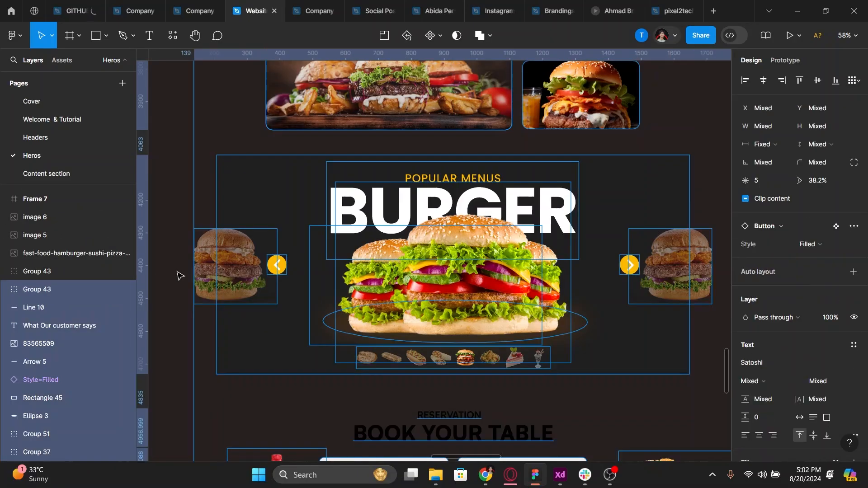
key(ctrl+z)
key(ctrl+z)
Try to move the dark background Rectangle 25, first on the canvas and then out of Frame 6 in the layer order, undoing both
click(457, 255)
click(448, 293)
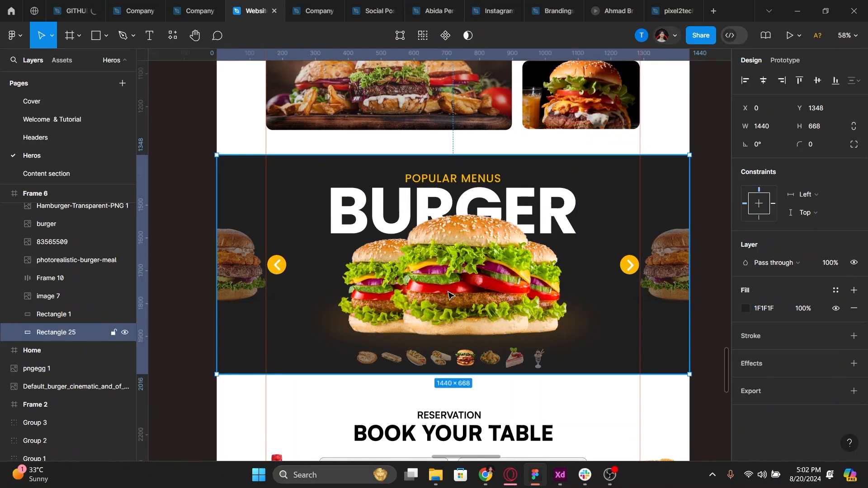
drag(449, 293, 519, 193)
key(ctrl+z)
drag(96, 335, 14, 341)
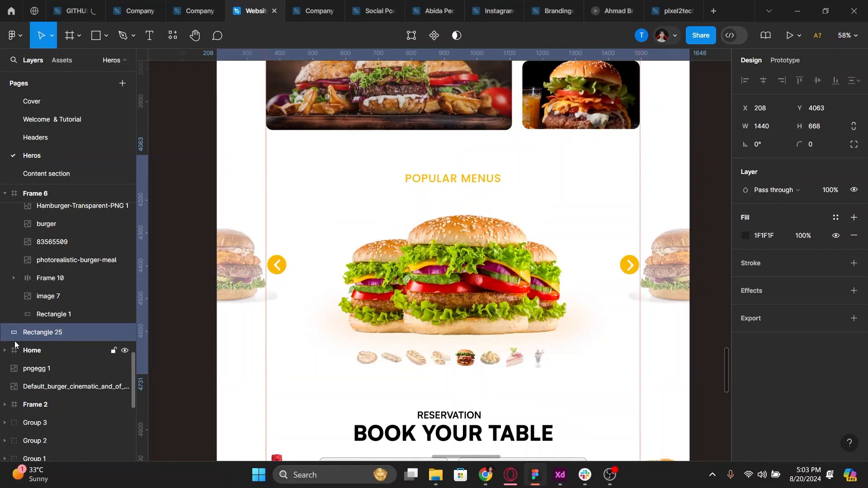
key(ctrl+z)
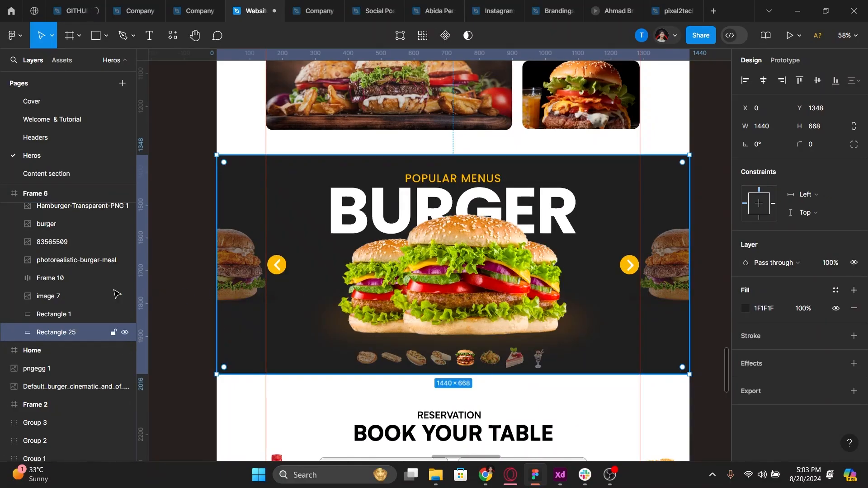
scroll(81, 284, up, 5)
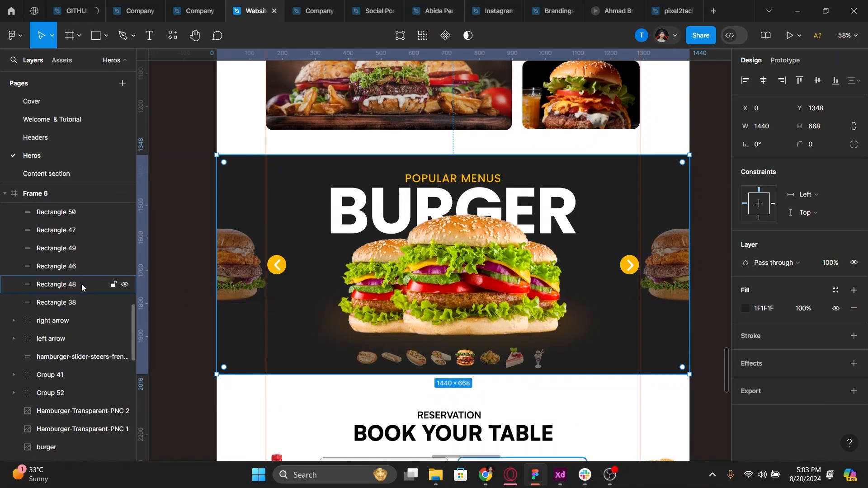
scroll(81, 284, up, 8)
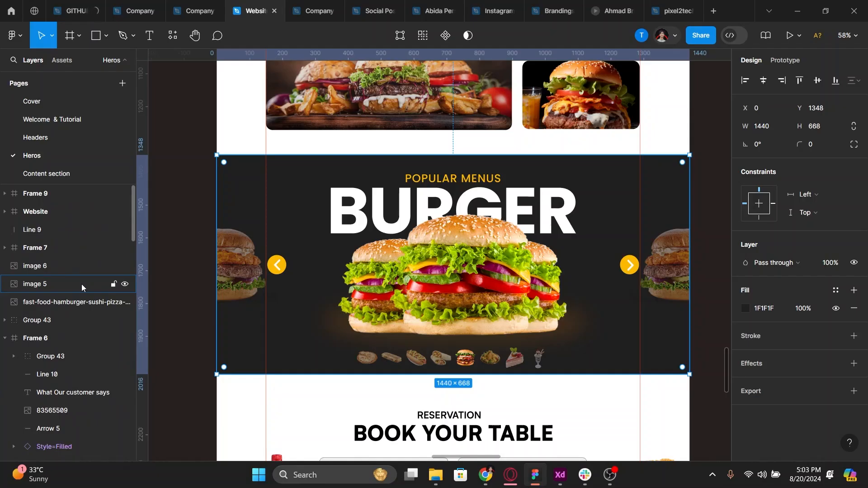
scroll(81, 284, down, 8)
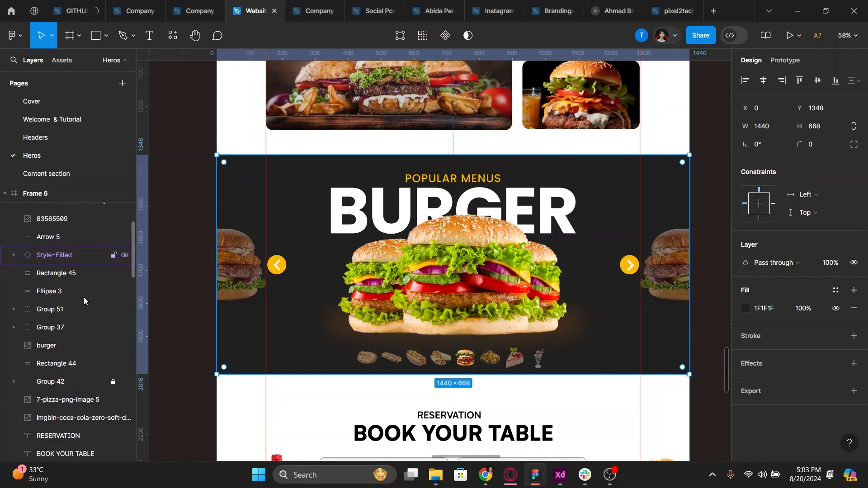
scroll(86, 312, down, 2)
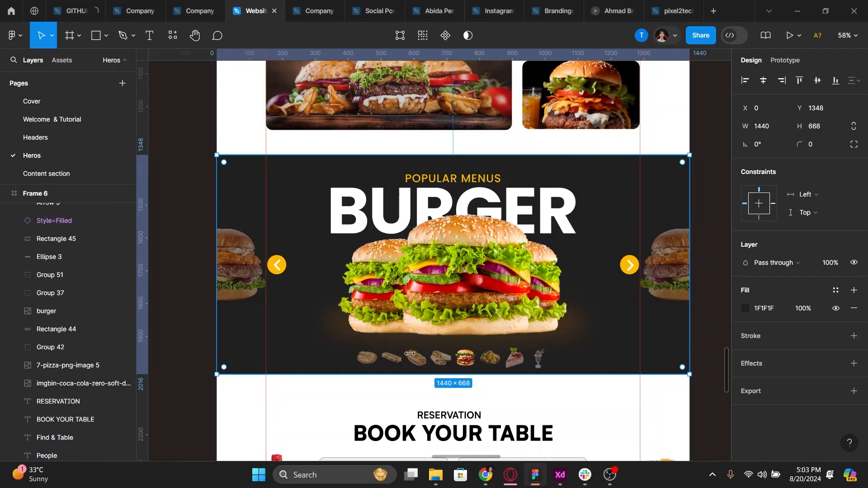
Set the horizontal spacing between the small food thumbnails below the burgers to 12 and centre their group horizontally in the frame
double_click(467, 370)
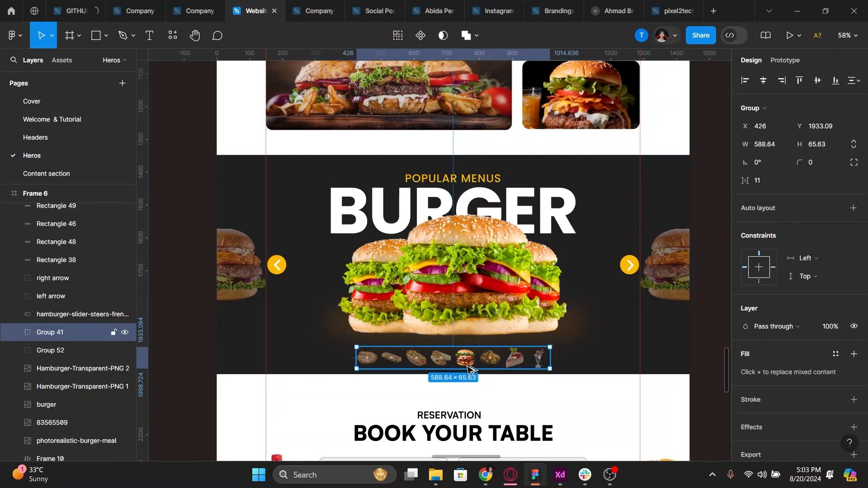
click(763, 181)
text(12)
key(Return)
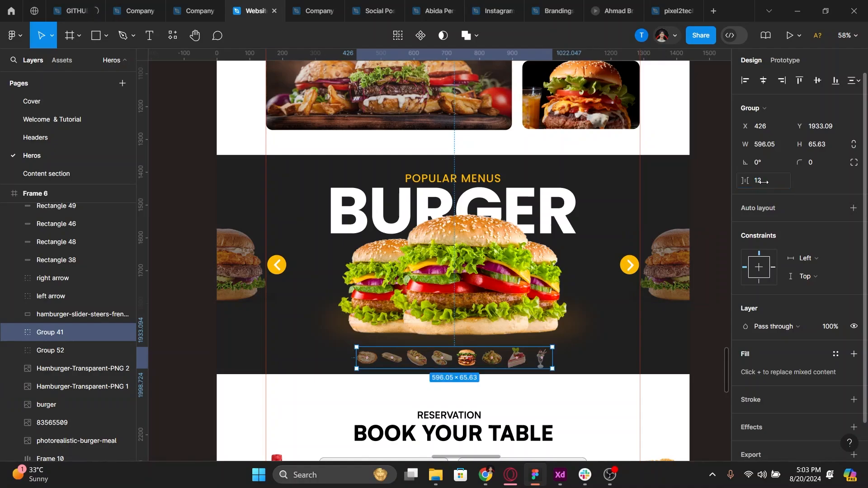
key(alt+h)
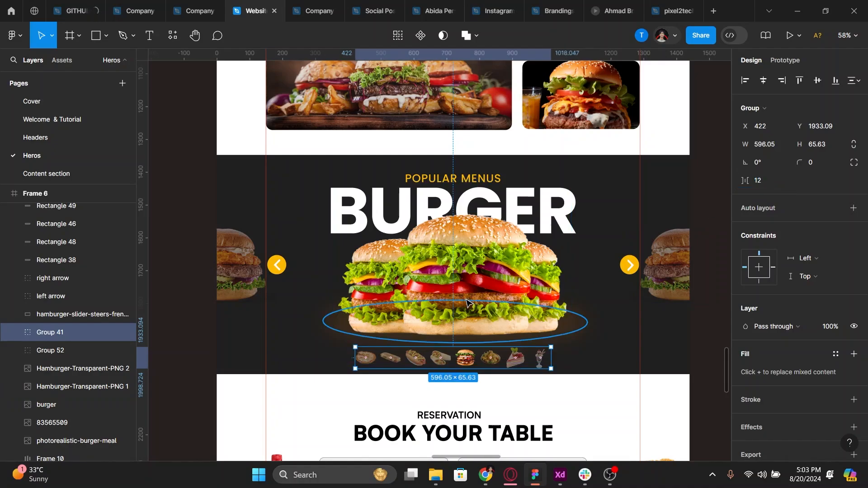
Group the glow ellipse with the burger images, and align this group, the heading group and the food thumbnails on their horizontal centres
click(467, 302)
click(466, 334)
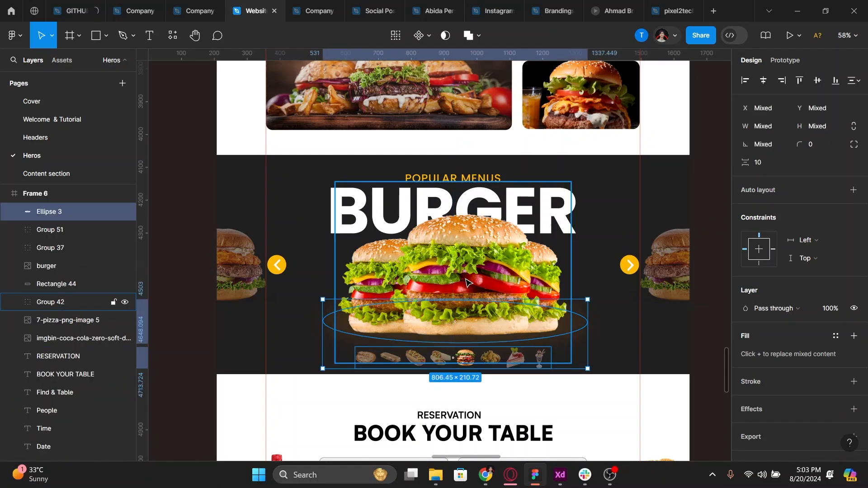
shift+click(468, 337)
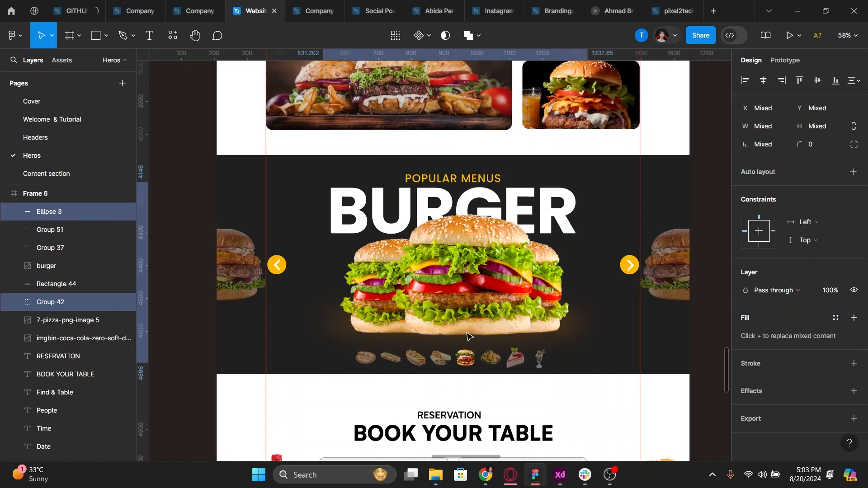
key(ctrl+g)
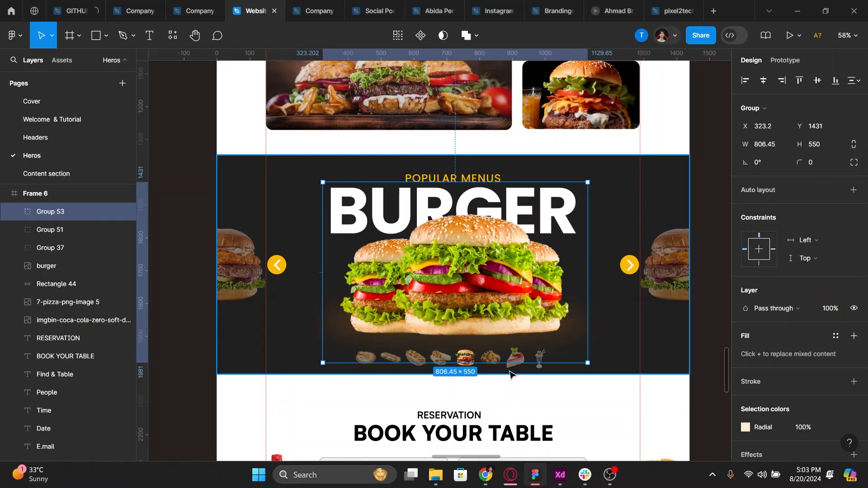
shift+click(516, 358)
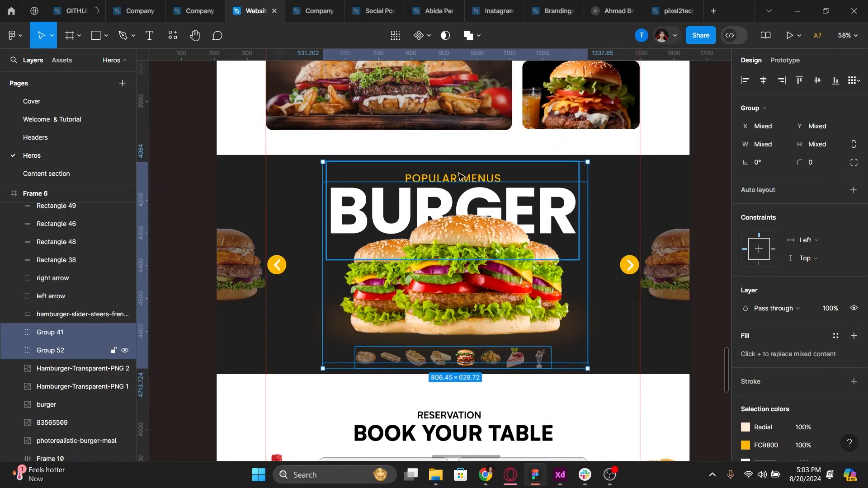
key(alt+h)
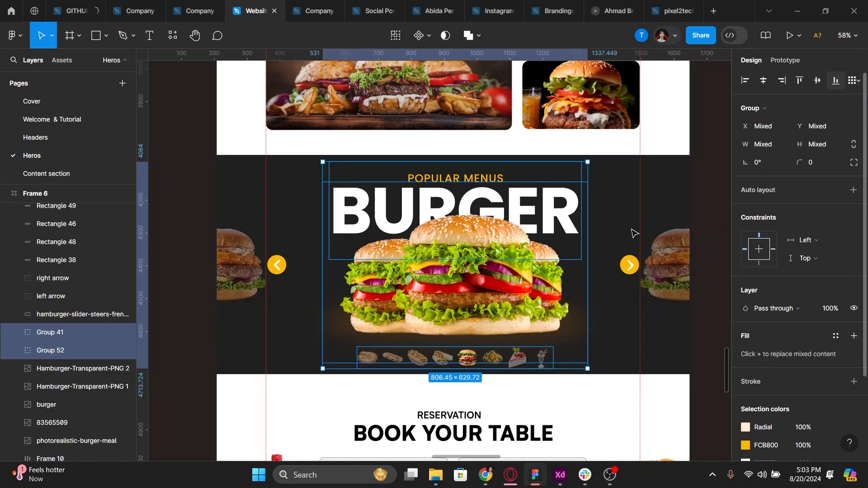
Try to distribute the vertical spacing of the burger, heading and thumbnail groups, and undo it
click(855, 80)
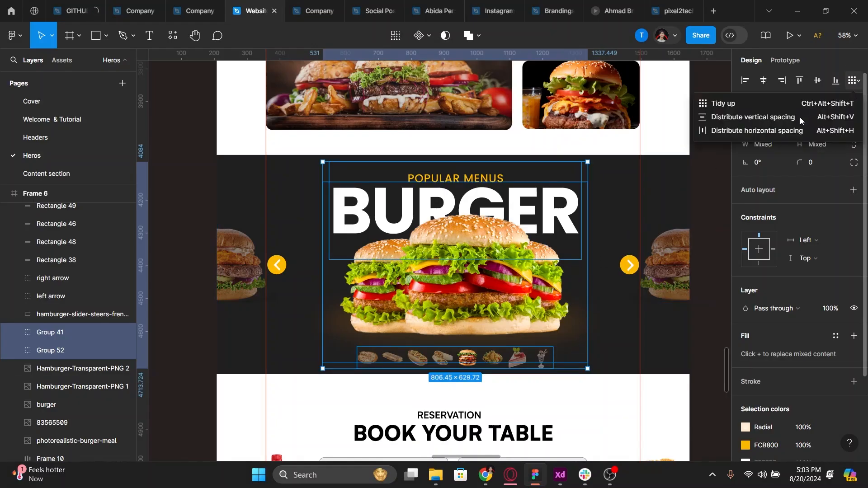
click(774, 117)
key(ctrl+z)
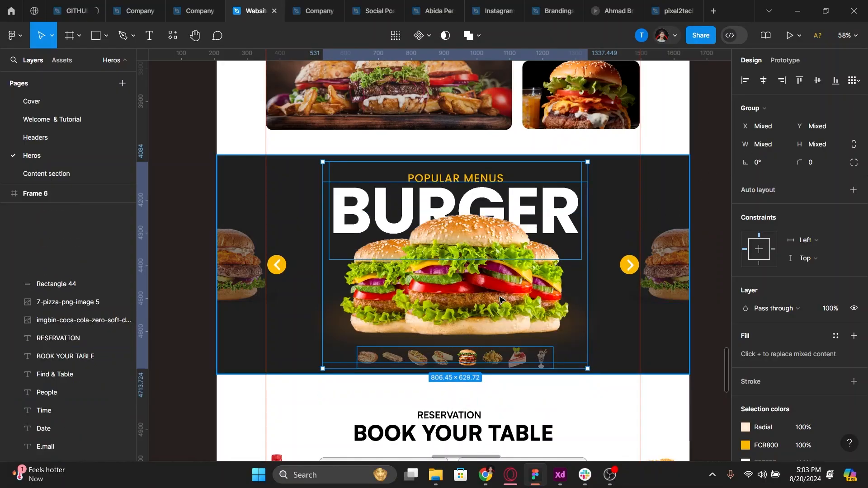
Move the group of burgers and glow to X 305, Y 1432
key(ctrl+g)
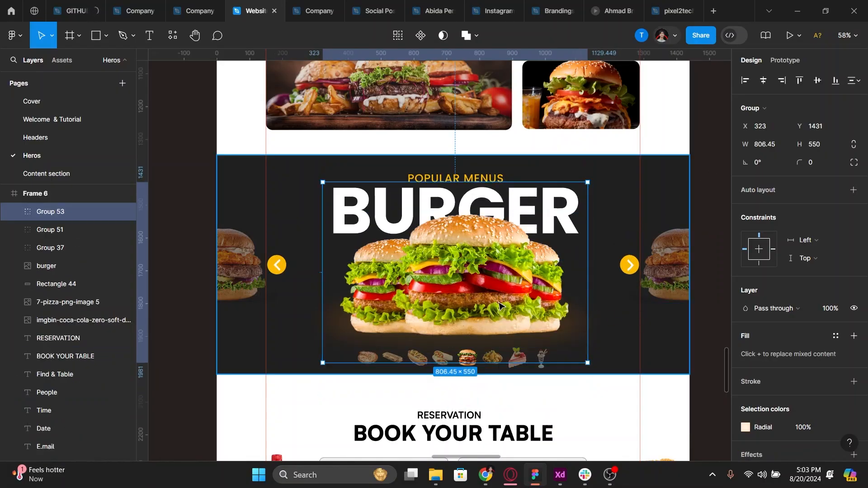
drag(490, 307, 486, 307)
drag(542, 296, 542, 296)
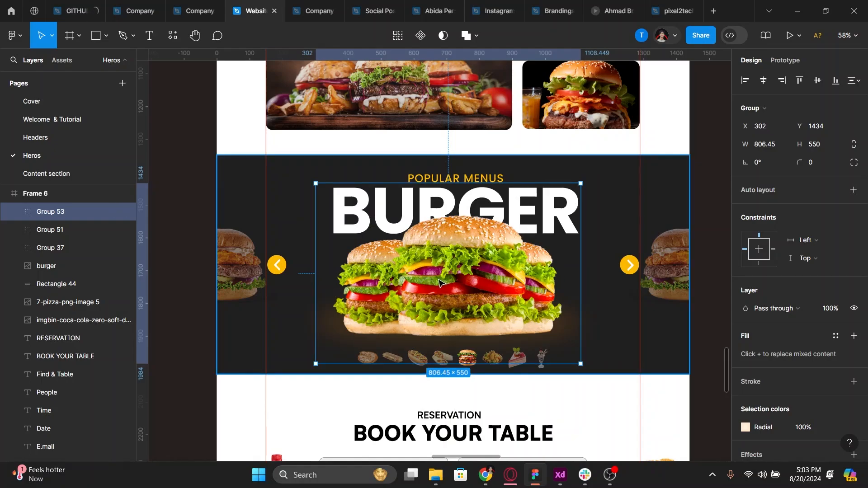
drag(453, 277, 458, 276)
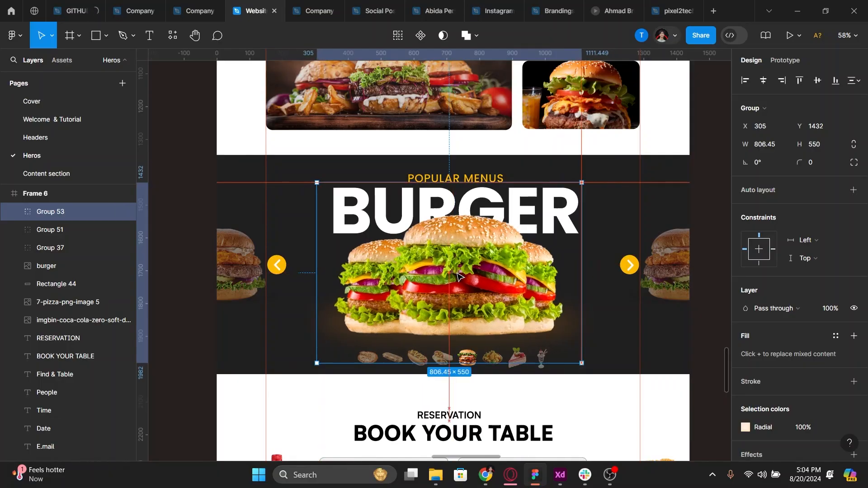
Group the burgers and glow with the Popular Menus heading group, and lower the combined group to Y 1370
shift+click(470, 180)
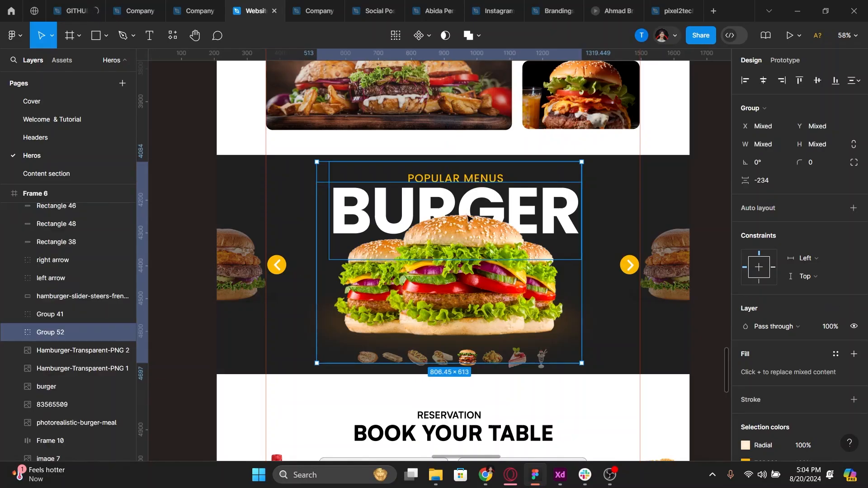
key(ctrl+g)
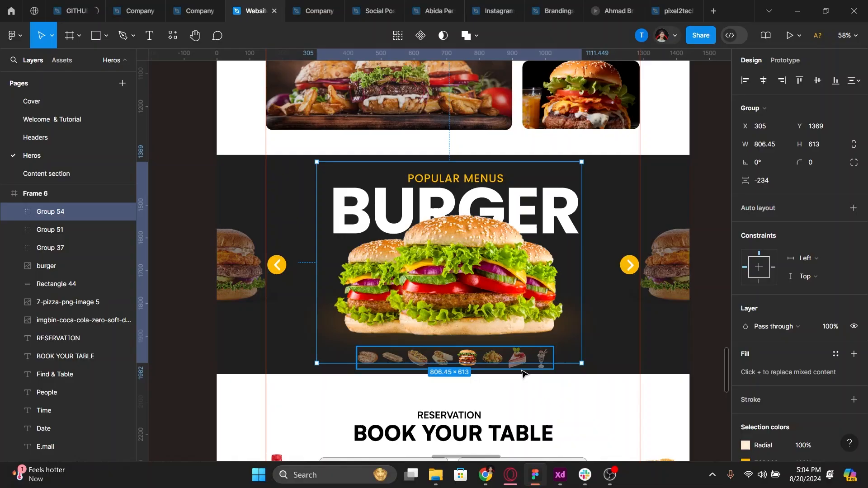
shift+click(525, 361)
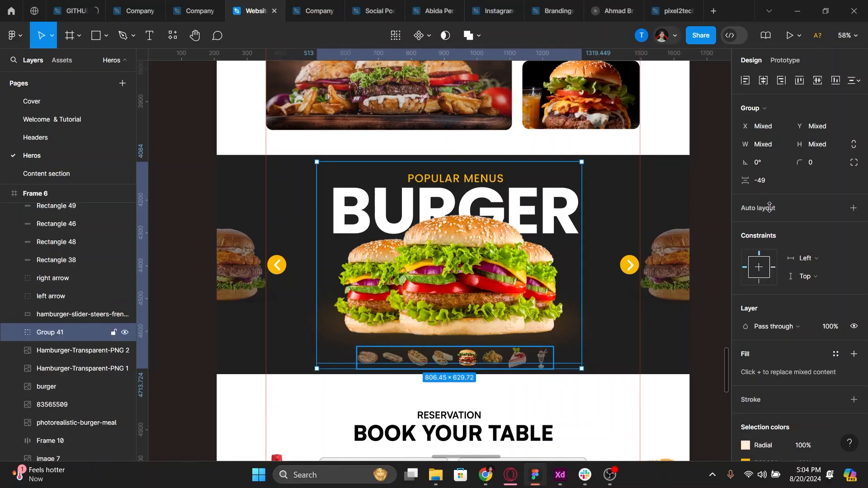
click(570, 344)
click(509, 297)
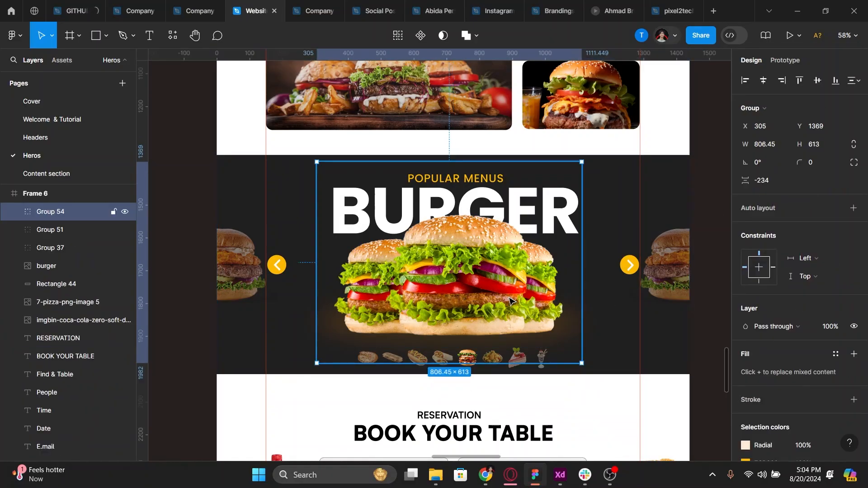
key(Down)
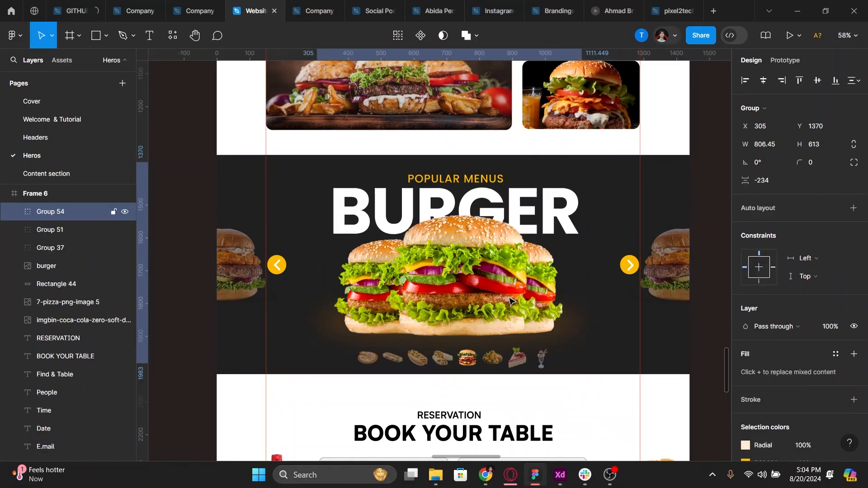
Ungroup the left-pointing slider button (layer "right arrow") and its nested icon frame into the separate arrow vector and yellow circle
ctrl+click(279, 268)
scroll(279, 268, up, 6)
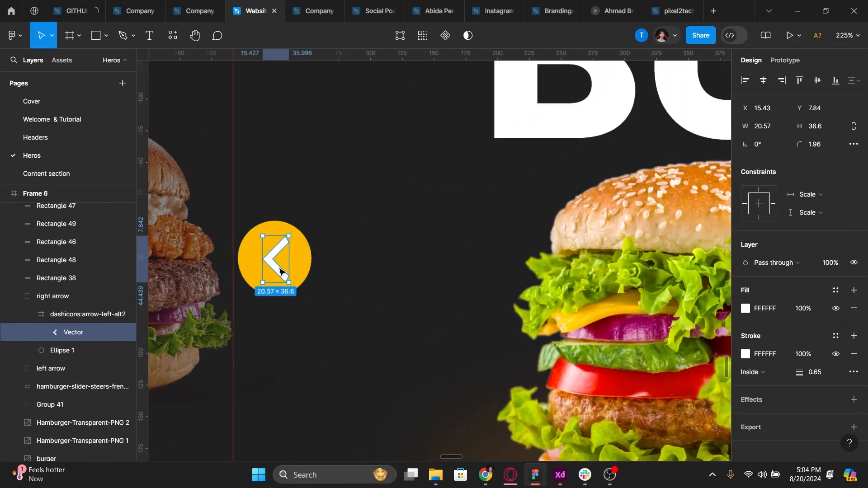
click(55, 296)
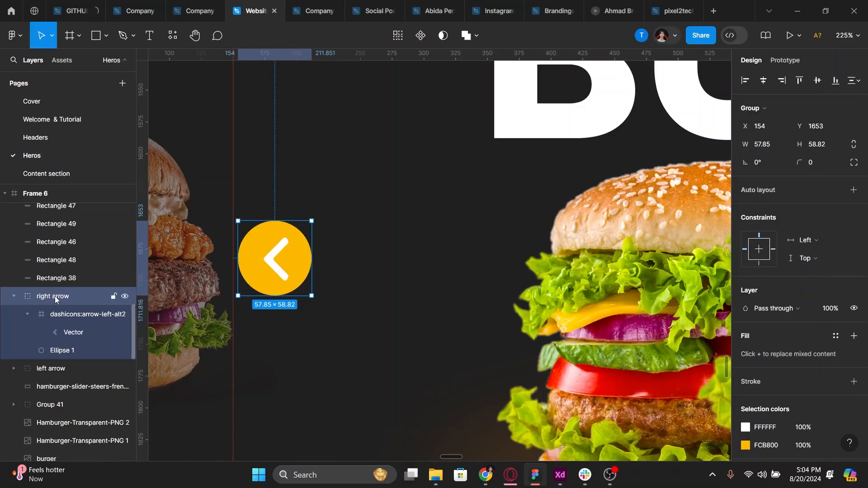
key(ctrl+shift+g)
key(ctrl+shift+g)
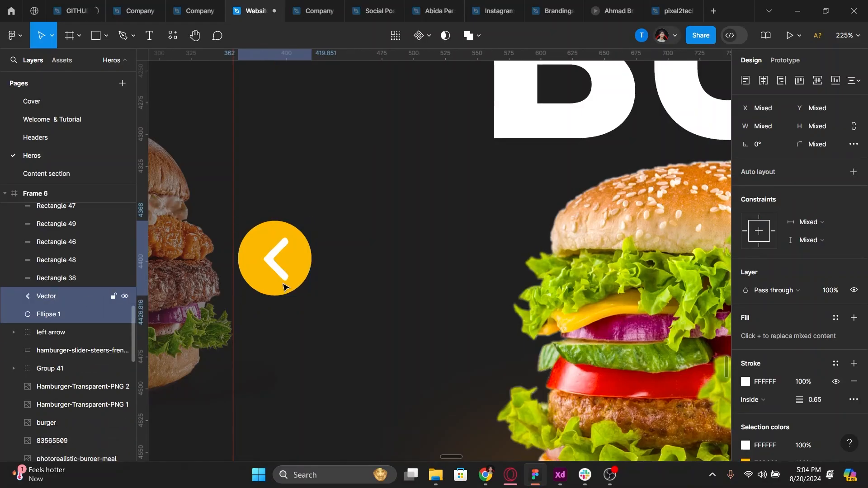
Move the left-pointing slider button about 25 px to the right, then delete its white arrow vector
drag(288, 274, 320, 275)
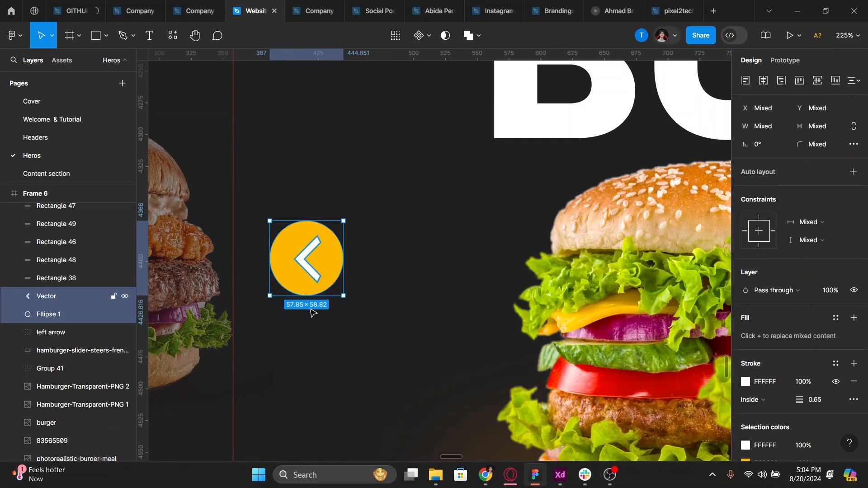
click(312, 311)
click(311, 275)
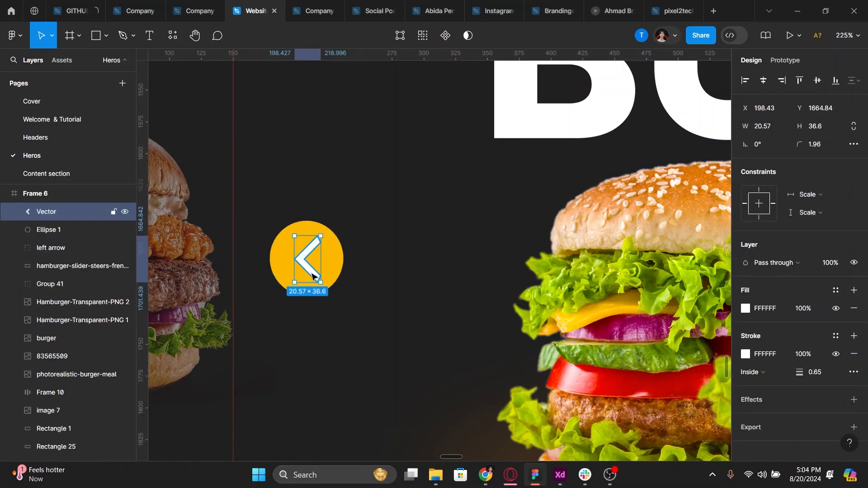
key(Delete)
Draw a left-pointing chevron about 11.5 × 24 inside the yellow circle with the Pen tool
key(p)
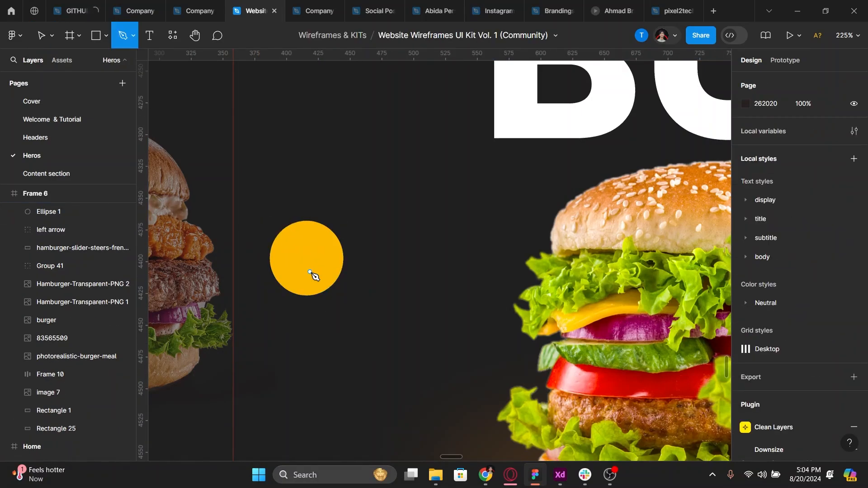
click(297, 258)
click(312, 242)
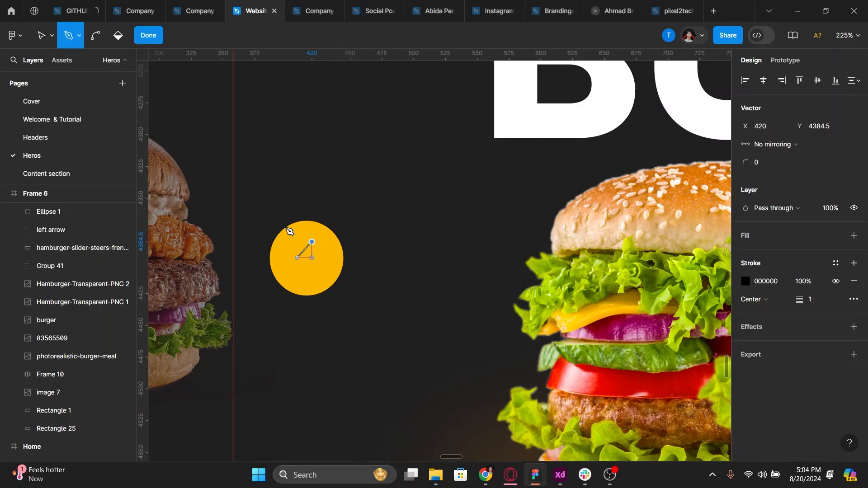
click(53, 32)
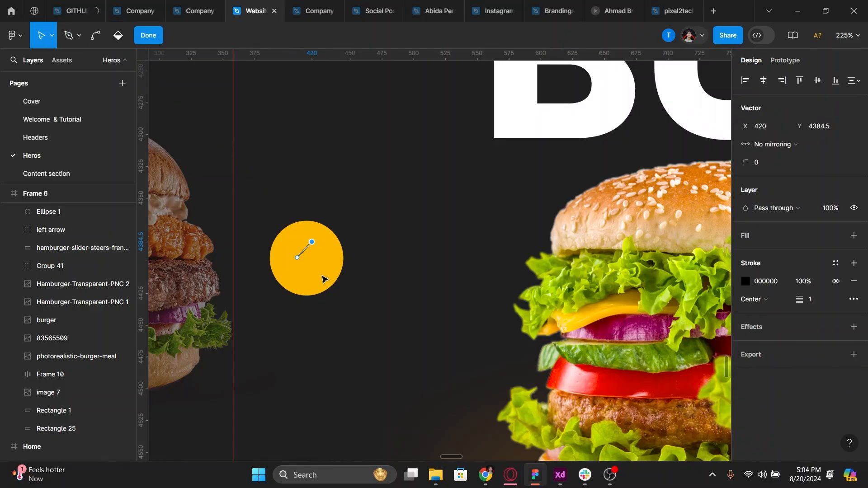
click(297, 258)
key(p)
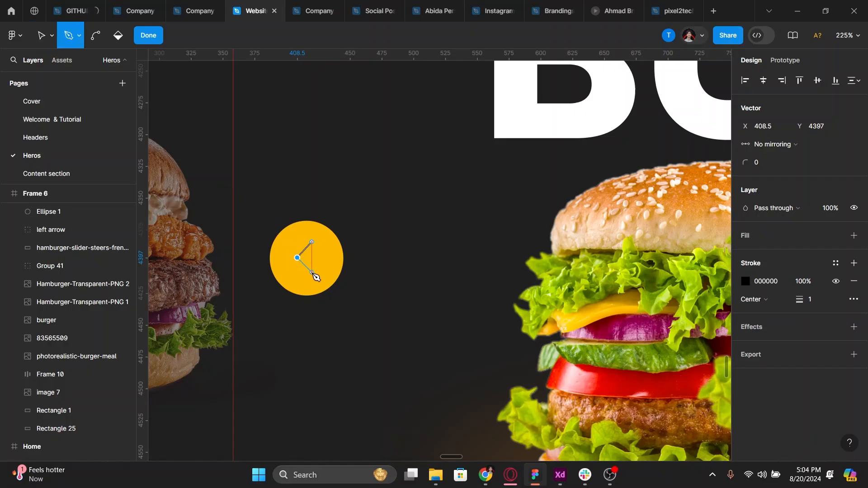
click(312, 273)
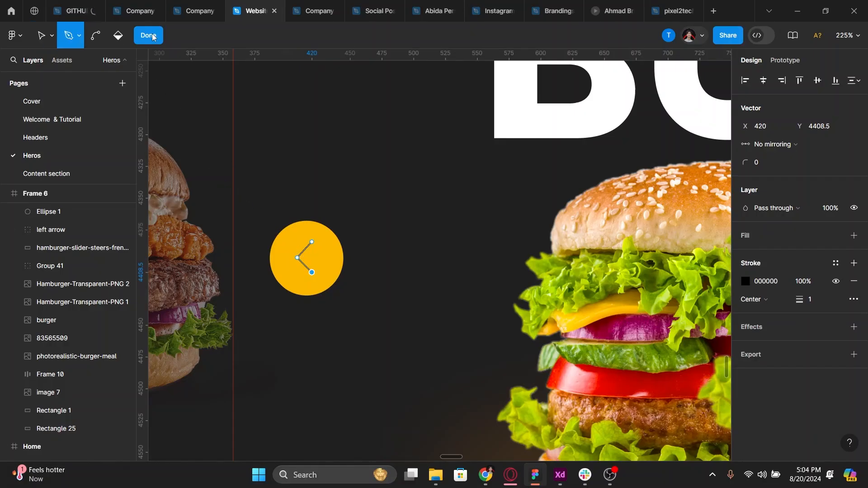
click(149, 36)
Set the new chevron's stroke to white FFFFFF with a weight of 4
click(747, 263)
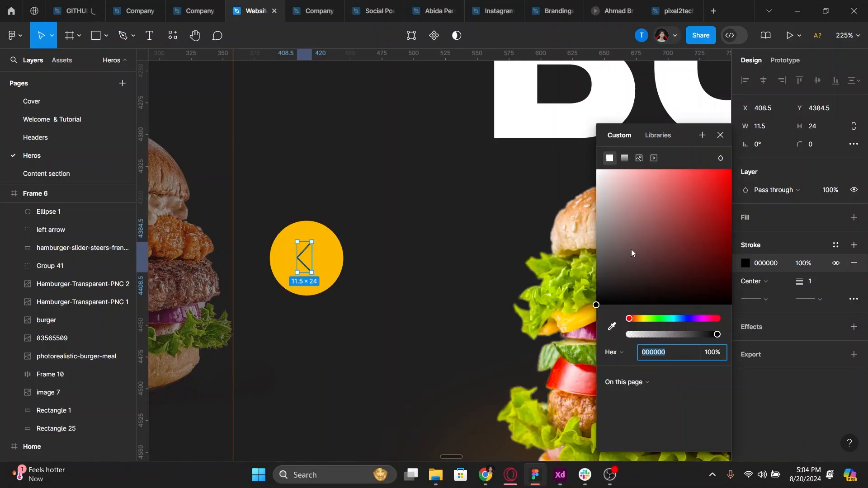
drag(632, 248, 496, 41)
click(816, 282)
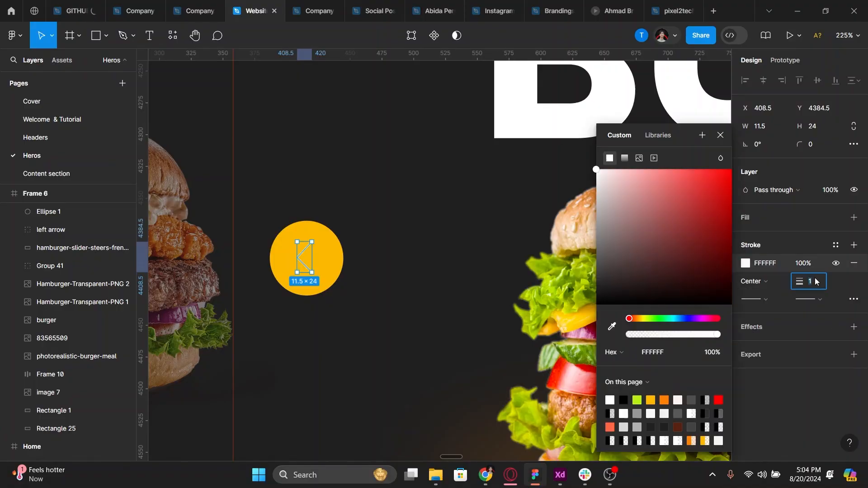
text(4)
key(Return)
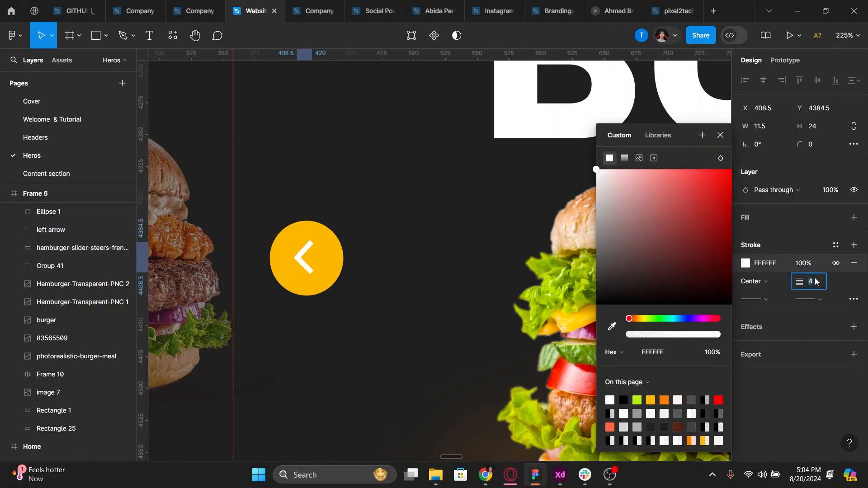
Give both ends of the chevron's stroke Round end points
click(802, 300)
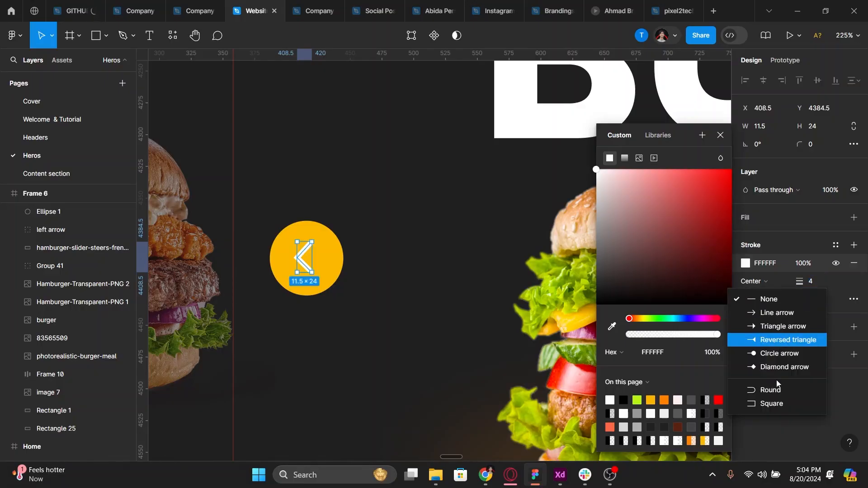
click(766, 286)
click(764, 298)
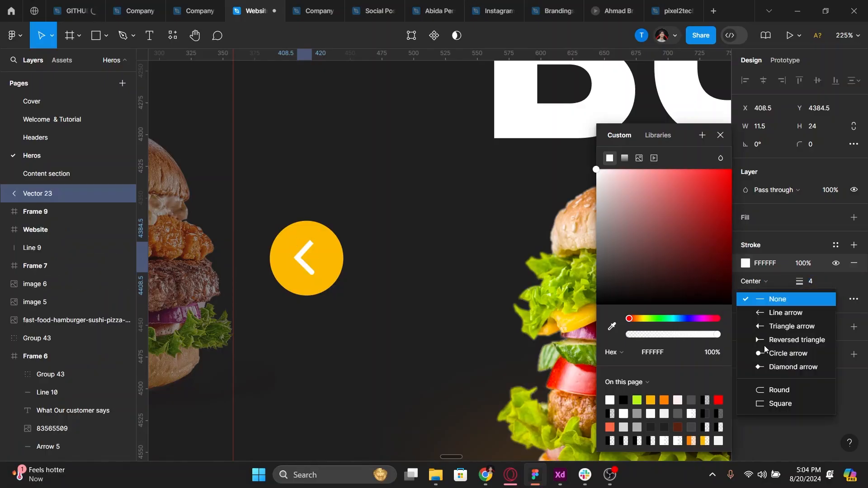
click(766, 389)
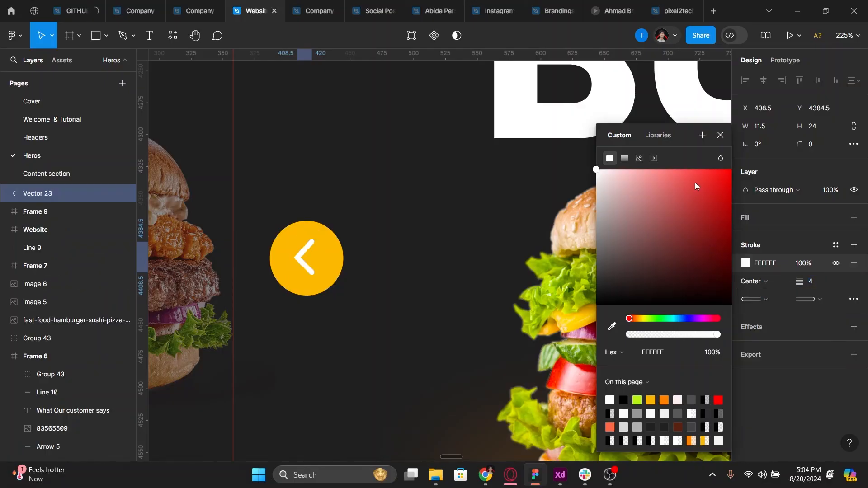
click(720, 135)
Group the chevron with its yellow circle and set their stroke join to round
shift+click(332, 265)
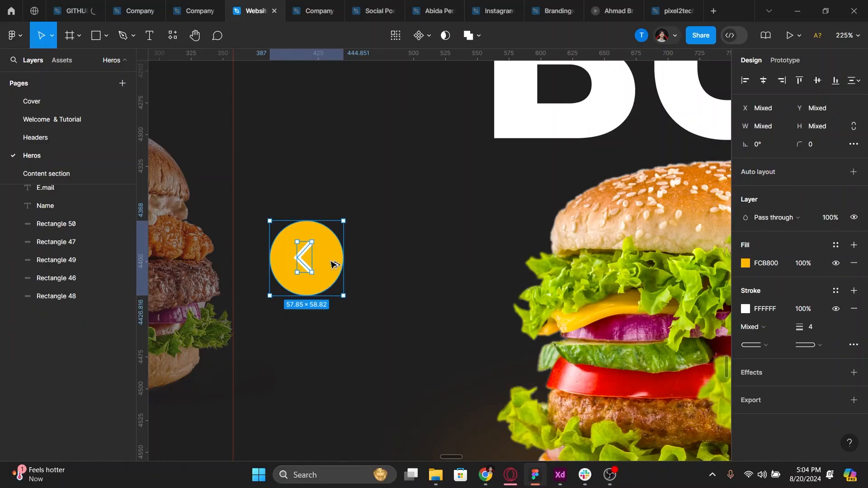
key(ctrl+g)
scroll(331, 265, down, 8)
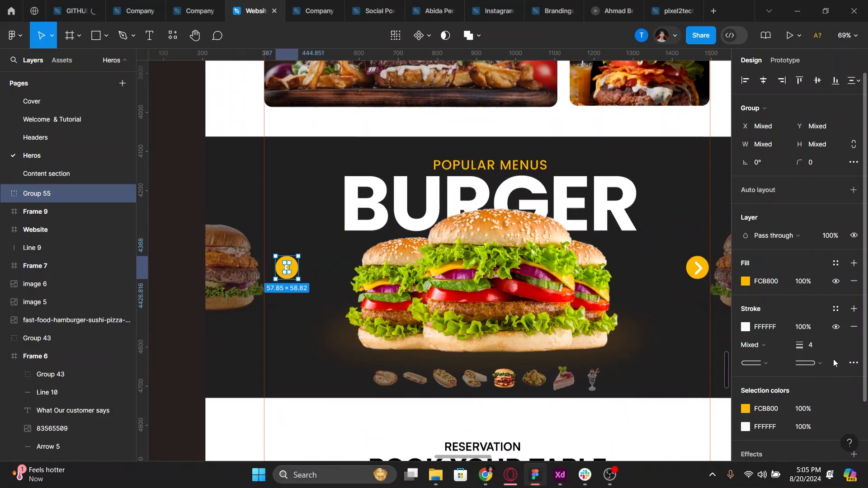
click(854, 363)
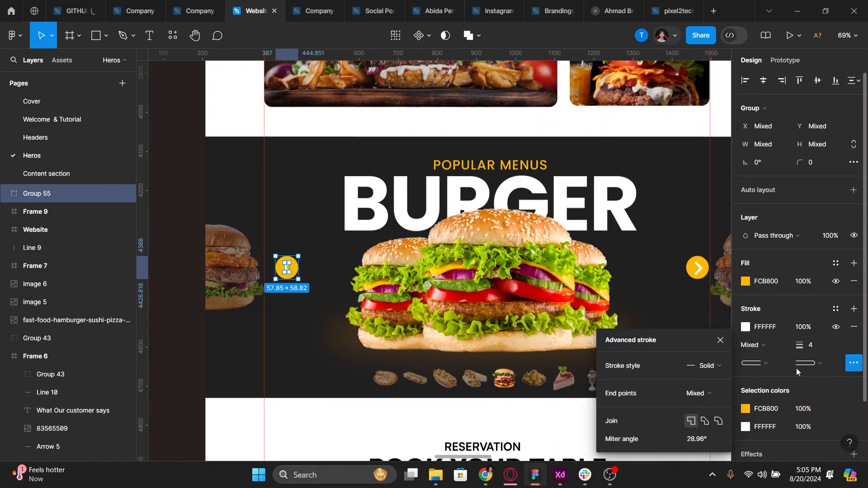
click(718, 421)
scroll(289, 270, up, 4)
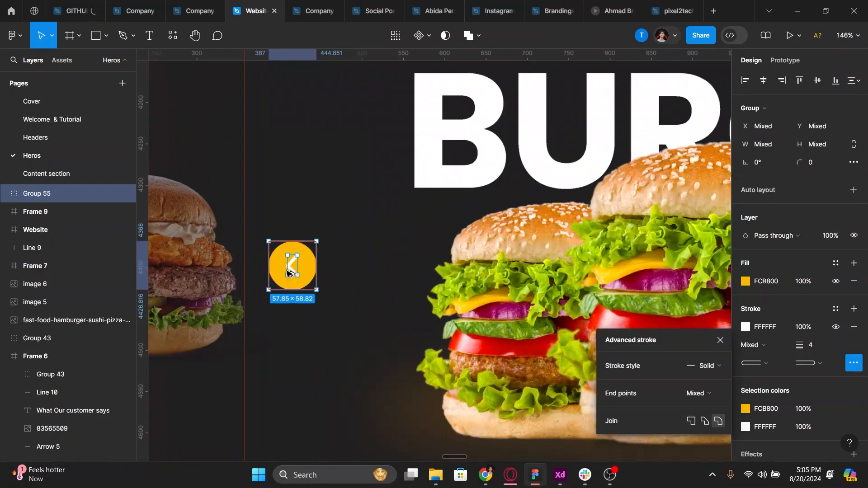
scroll(290, 271, up, 8)
key(ctrl+z)
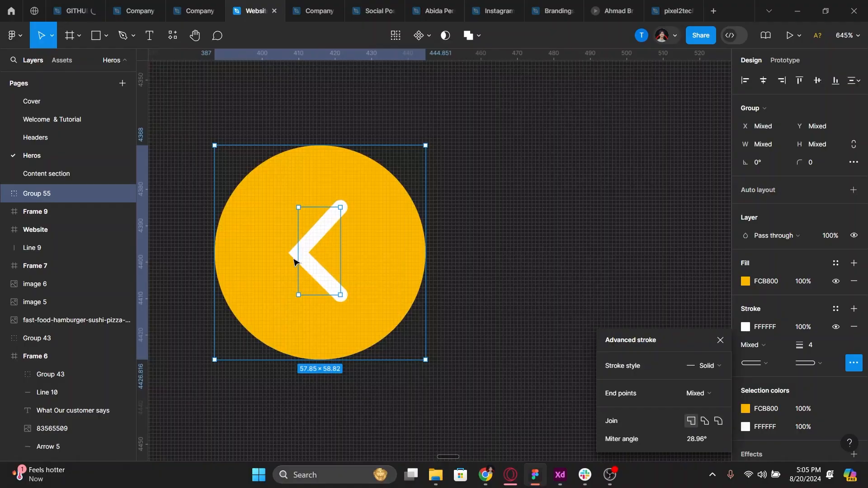
key(ctrl+shift+z)
scroll(294, 260, down, 4)
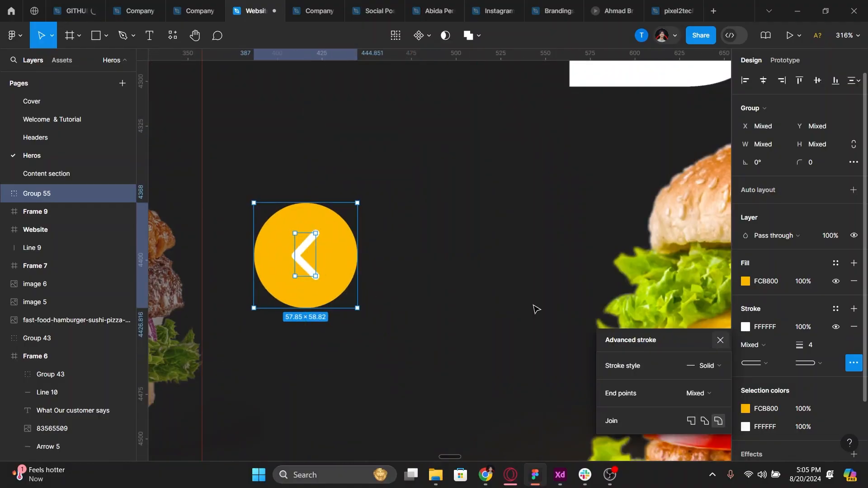
key(Escape)
Delete the old right-pointing slider button beside the burgers
scroll(462, 292, down, 6)
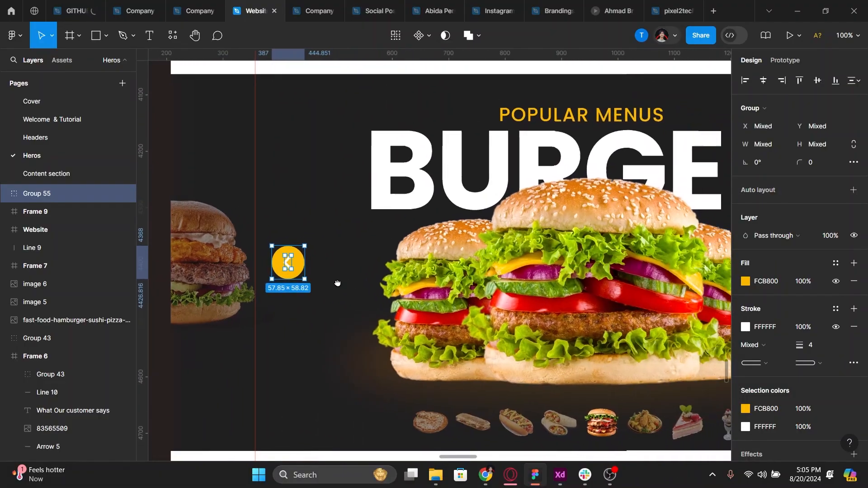
scroll(337, 283, down, 3)
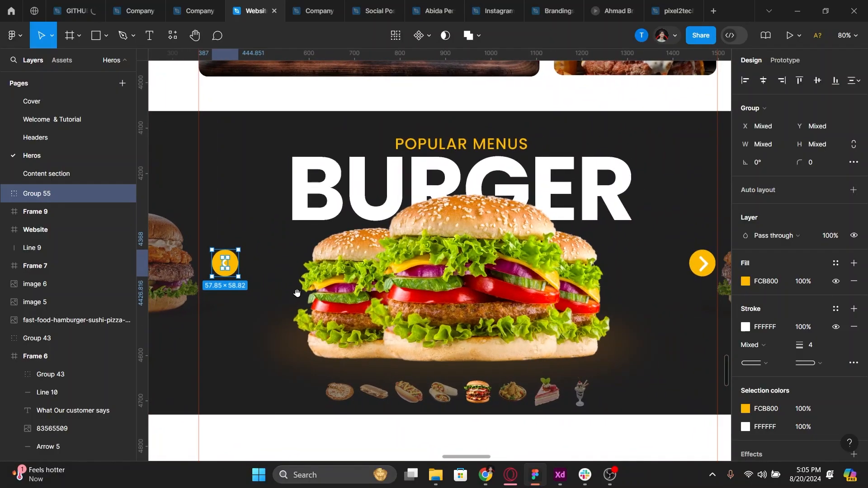
scroll(226, 262, down, 1)
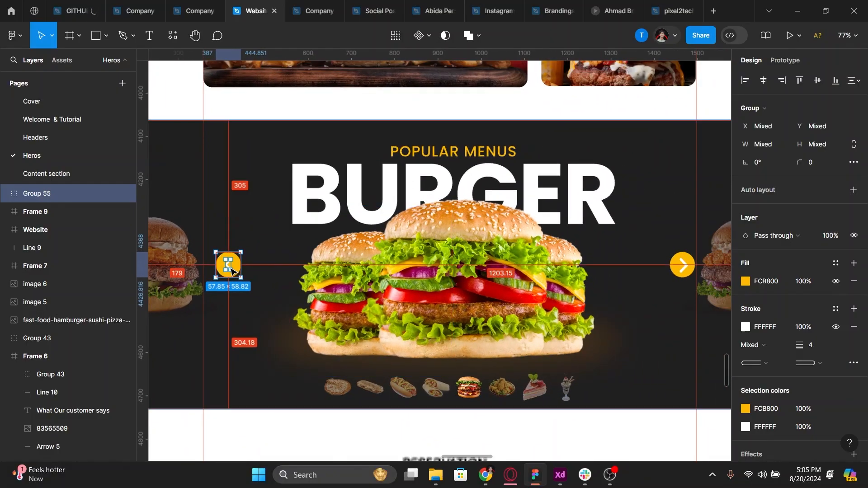
click(684, 269)
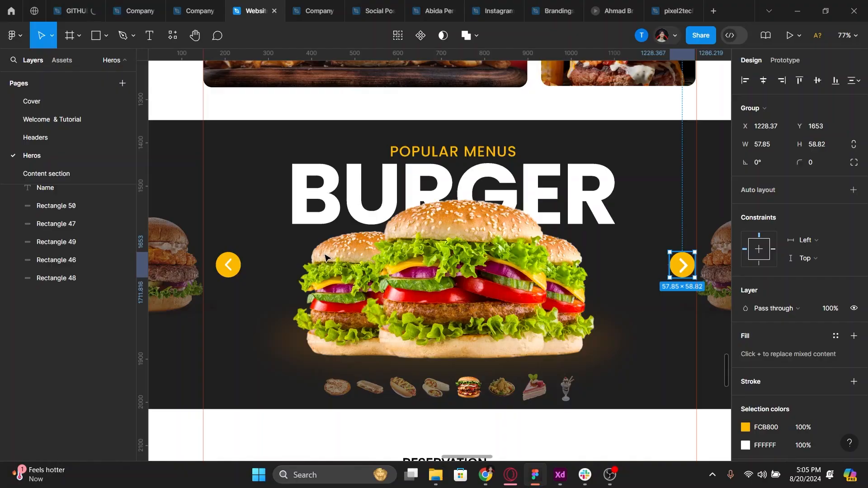
key(Delete)
Set the left-pointing chevron's stroke weight to 5 and nudge it 1 px left to X 409
double_click(227, 265)
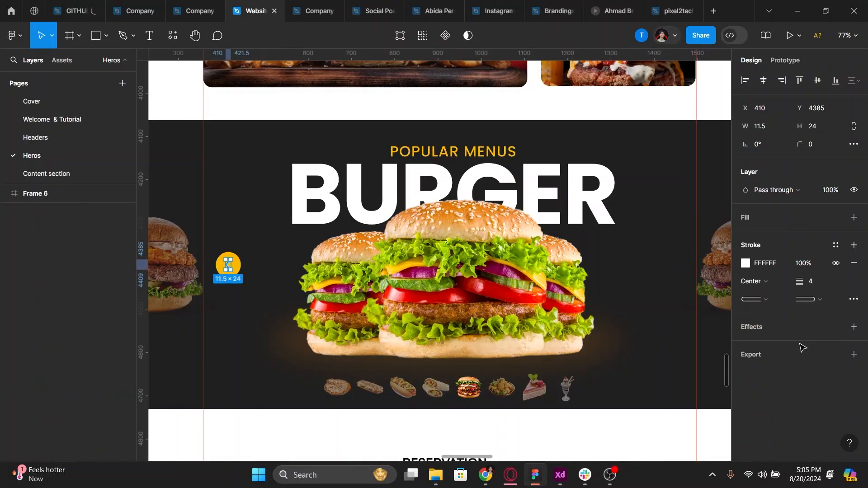
click(816, 281)
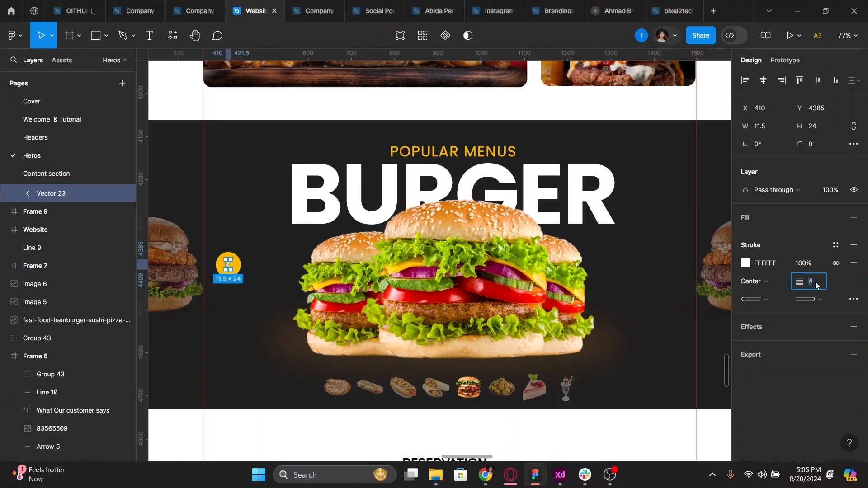
text(5)
key(Return)
key(Left)
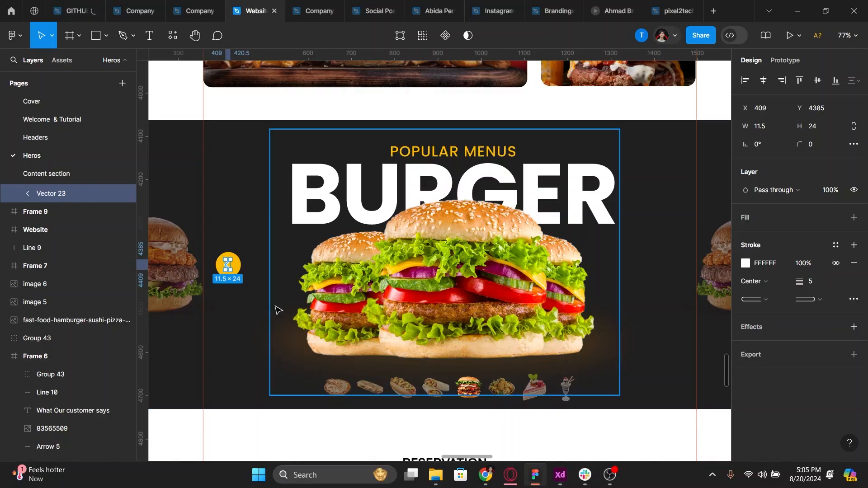
Place the chevron's group at X 408 and set its stroke weight to 4 after comparing it with 5
click(287, 311)
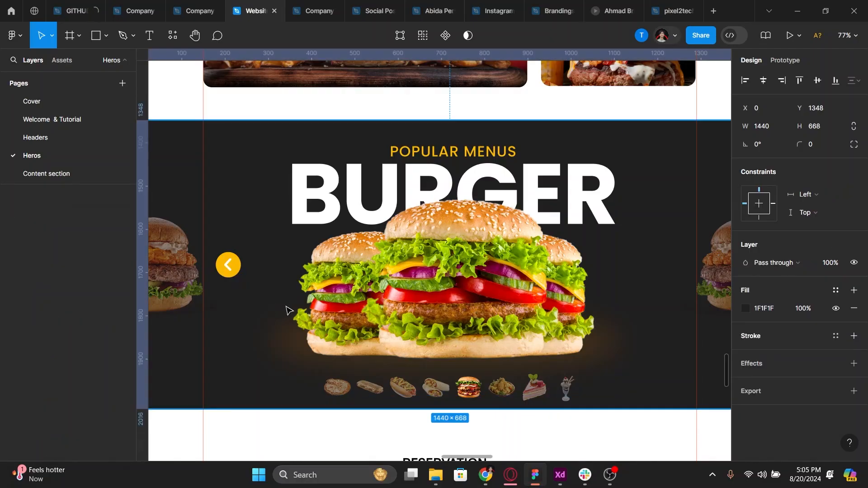
click(228, 267)
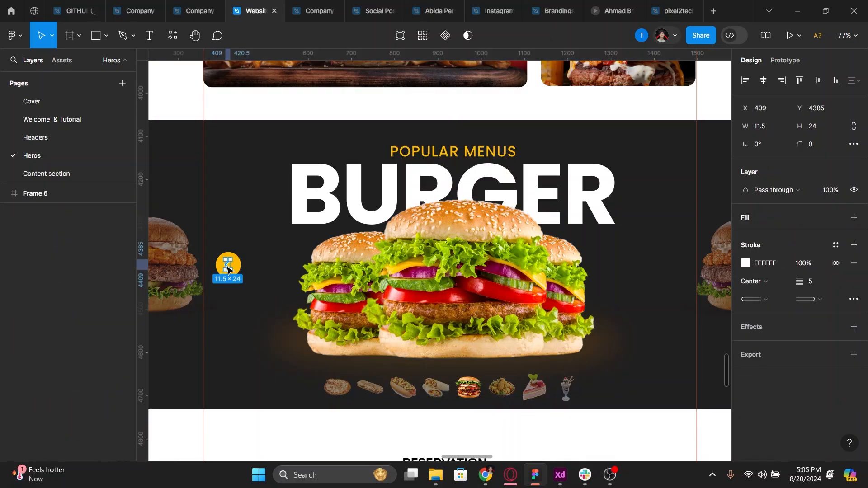
click(324, 289)
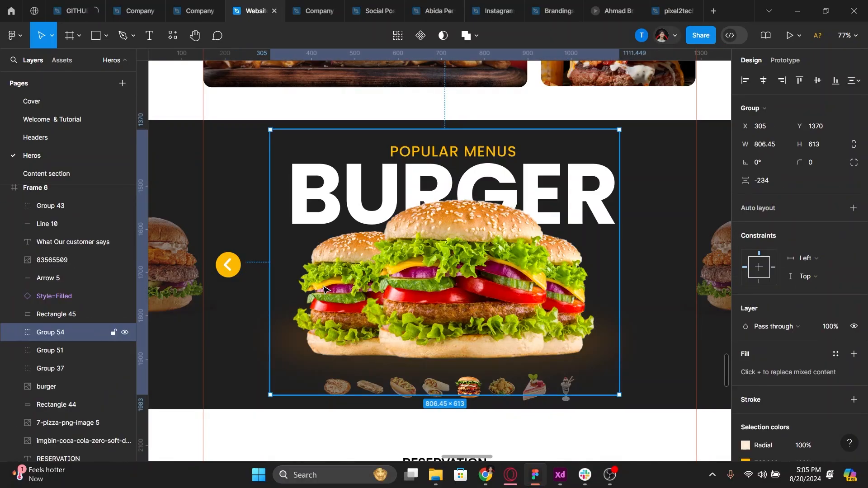
click(229, 264)
key(ctrl+g)
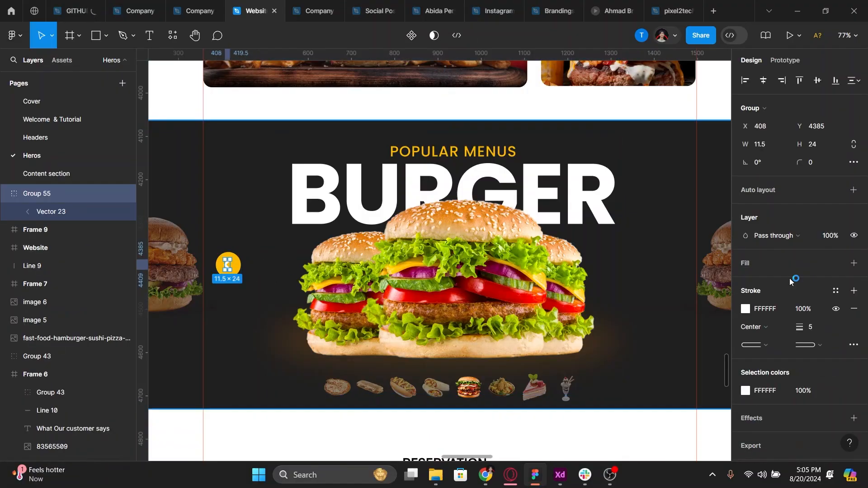
click(818, 329)
key(Return)
click(817, 328)
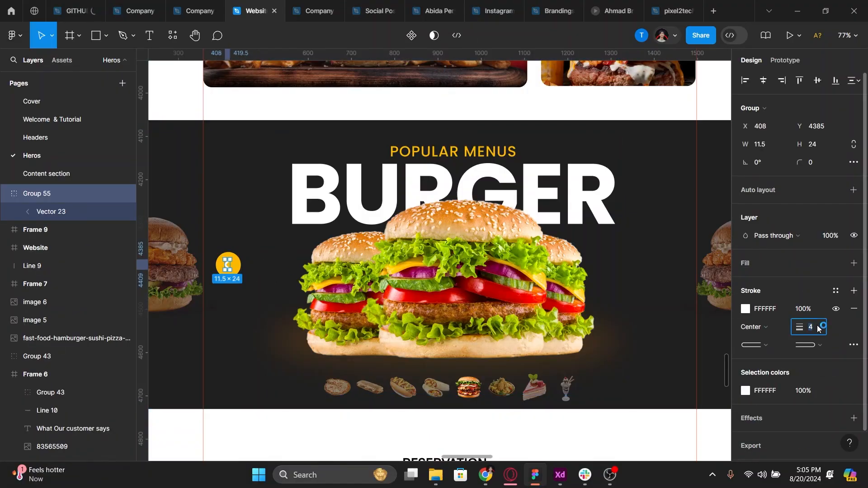
key(Down)
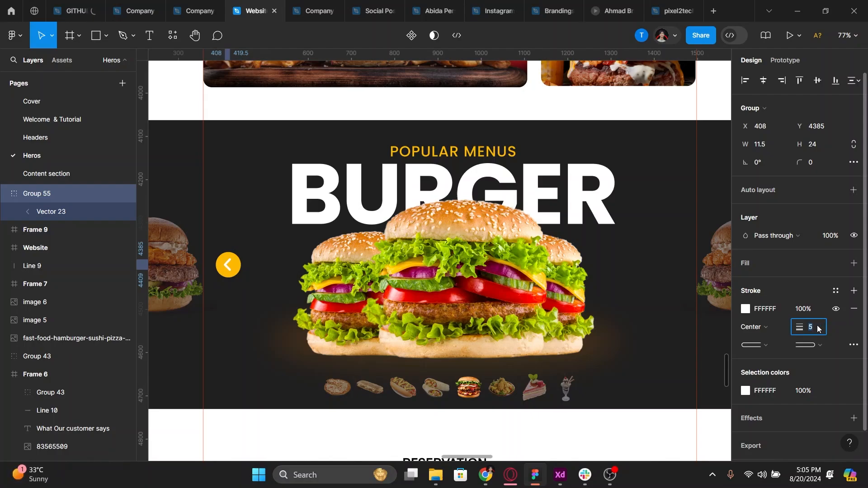
key(Return)
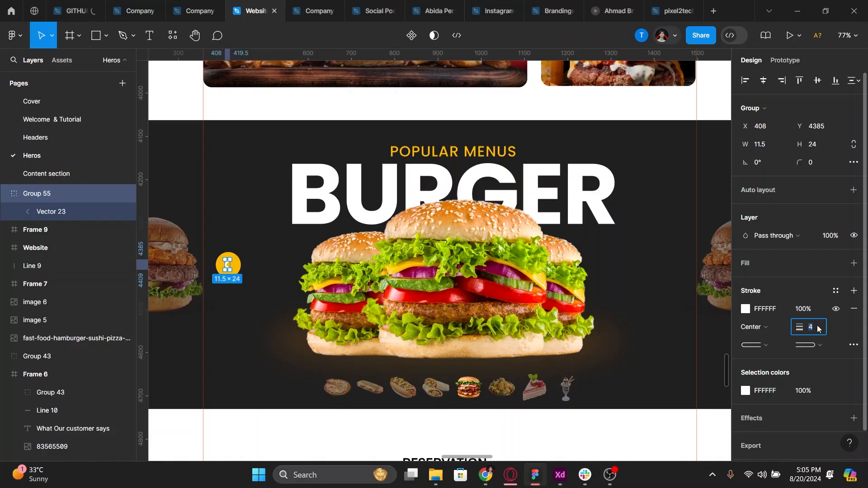
Reduce the height of the chevron's group to 20, keeping it centered vertically in the yellow circle
scroll(225, 273, up, 1)
scroll(222, 270, up, 8)
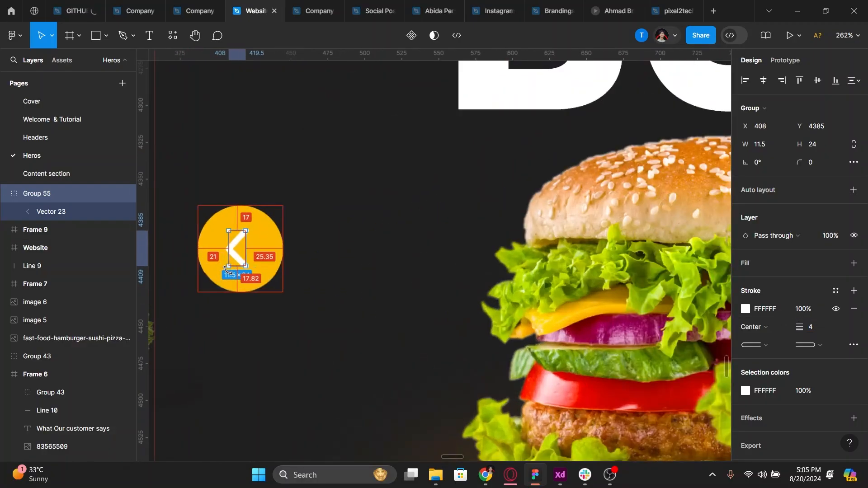
drag(243, 258, 243, 258)
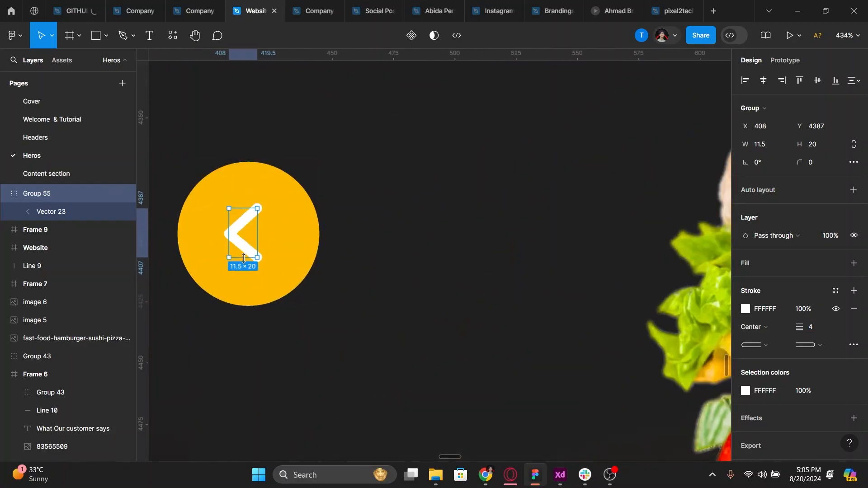
Set the left-pointing chevron's stroke weight to 5 and group the chevron with the yellow circle
click(814, 326)
text(5)
key(Return)
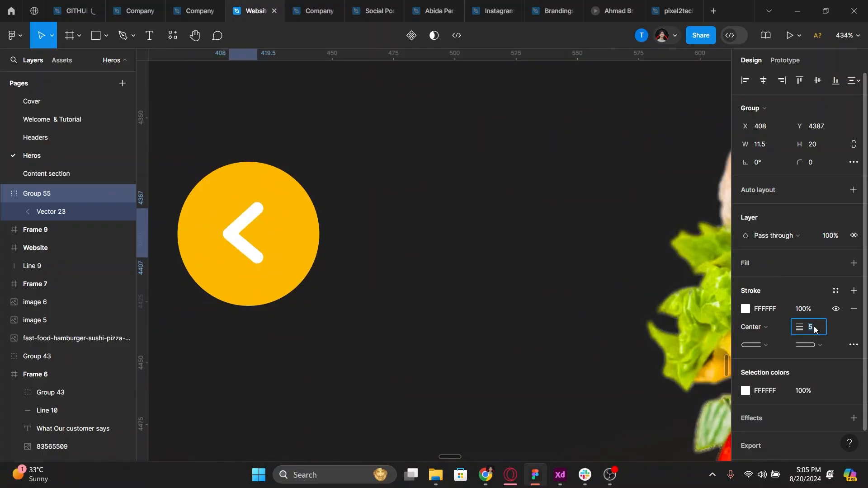
key(Escape)
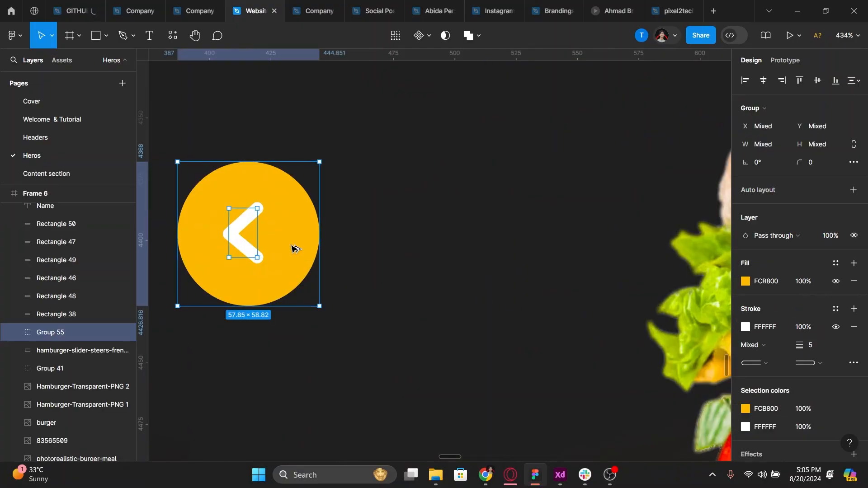
scroll(292, 249, down, 10)
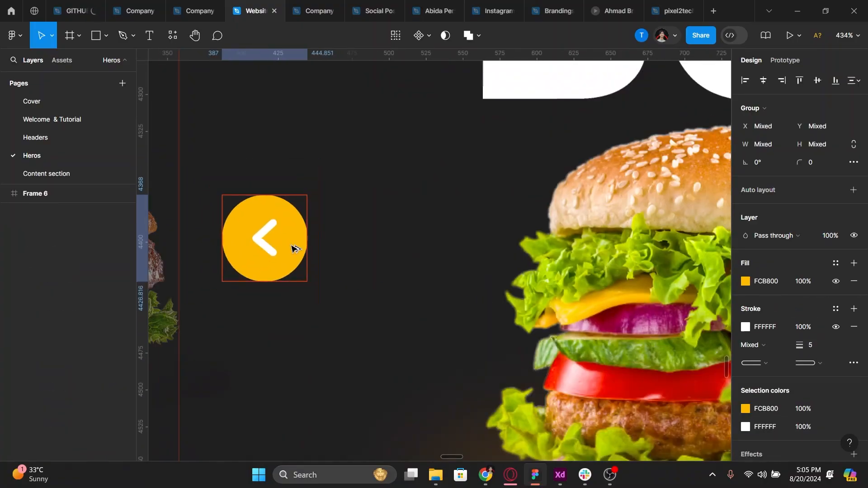
key(Escape)
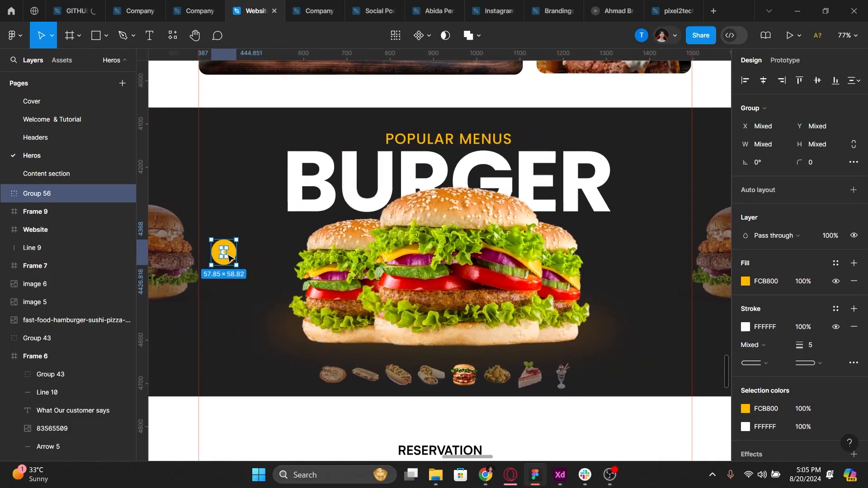
Delete the yellow circle's group to check how the button is grouped, and undo the deletion
key(Escape)
click(224, 250)
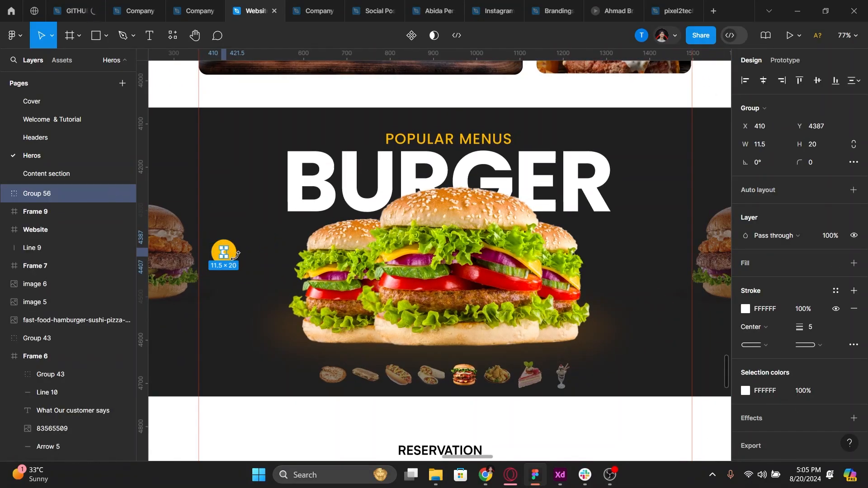
scroll(235, 259, up, 8)
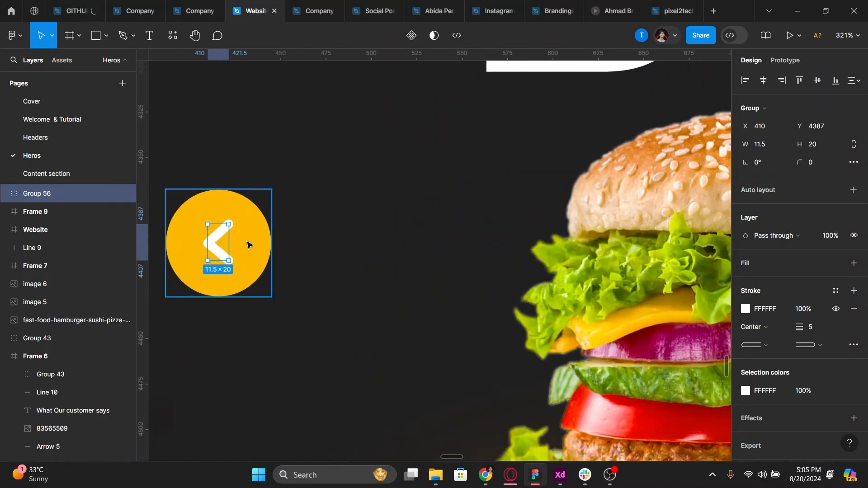
click(250, 244)
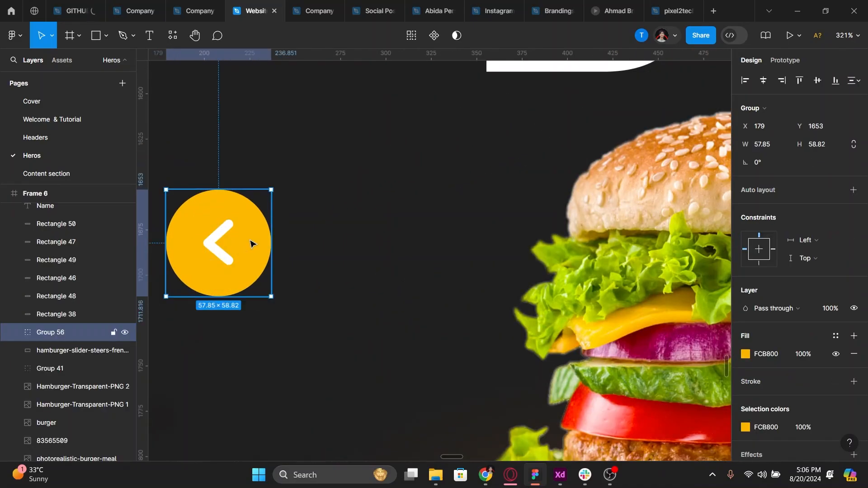
key(Delete)
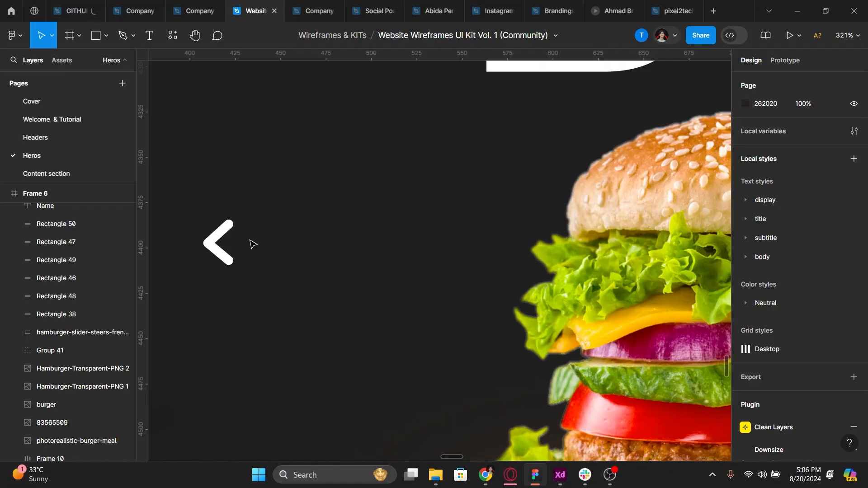
key(ctrl+z)
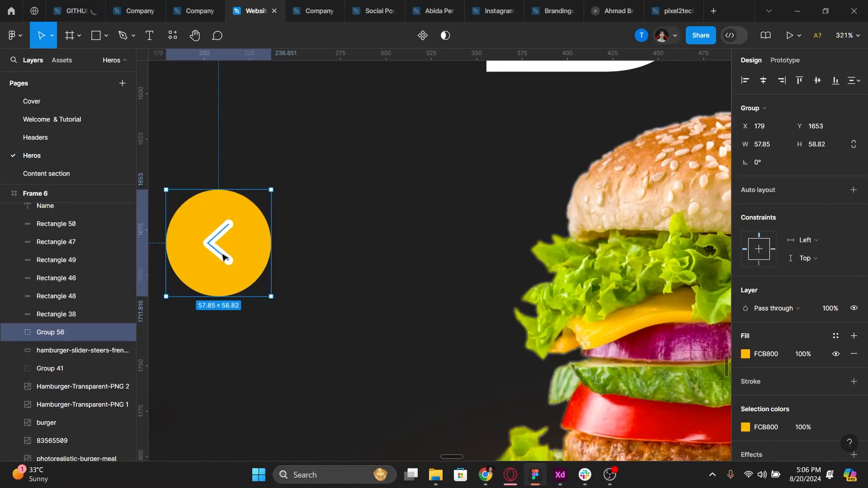
Ungroup the yellow circle and remove both nested groups around the chevron, leaving the ellipse and vector as loose layers
key(ctrl+shift+g)
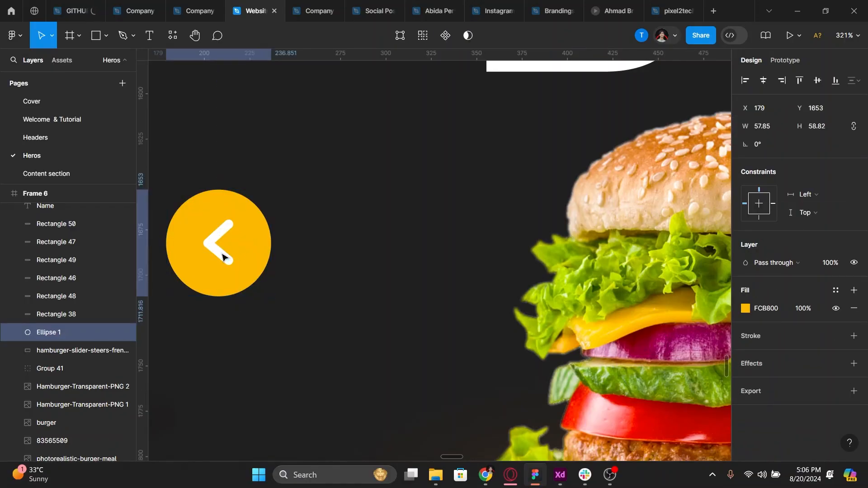
click(222, 257)
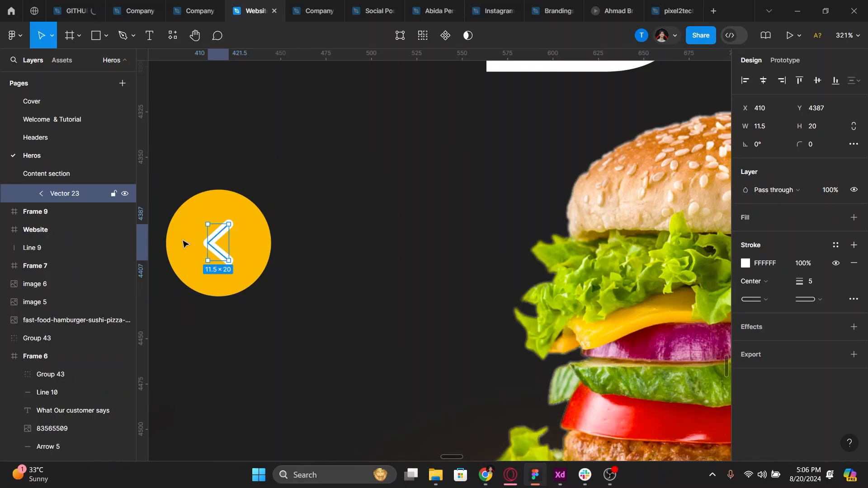
scroll(39, 238, up, 2)
click(44, 193)
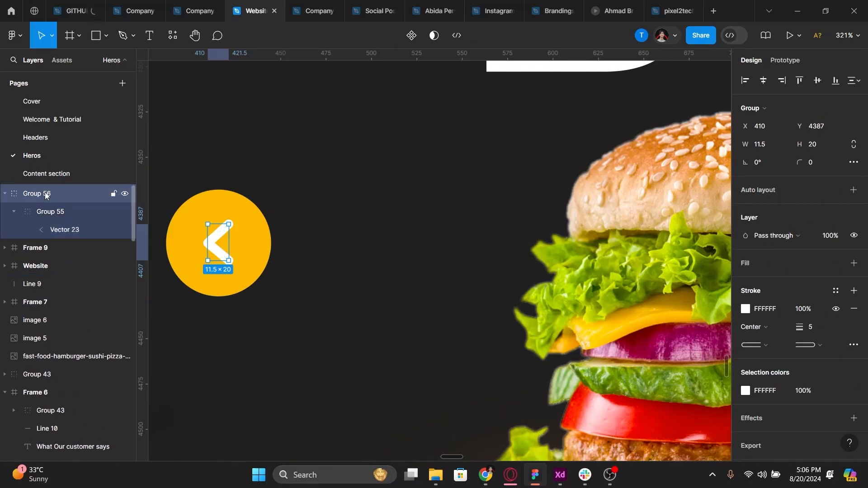
key(ctrl+shift+g)
key(ctrl+shift+g)
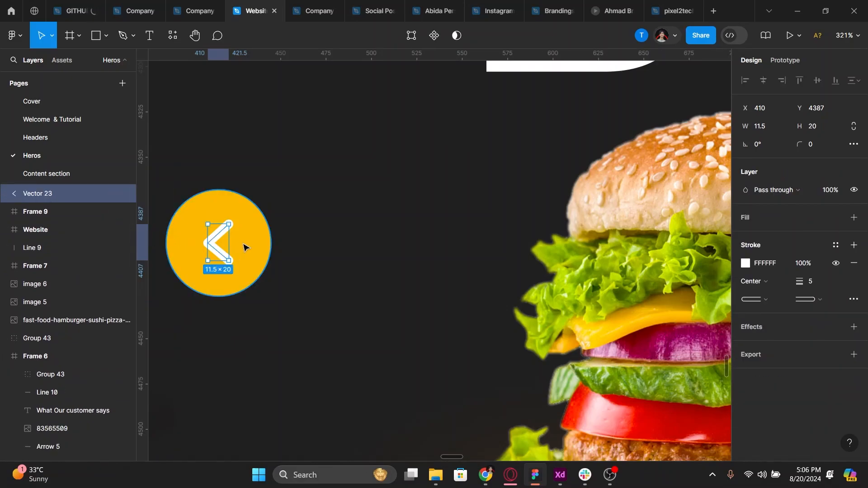
Group the loose chevron with the yellow circle and try to move the button toward the burgers, undoing the attempts
shift+click(244, 248)
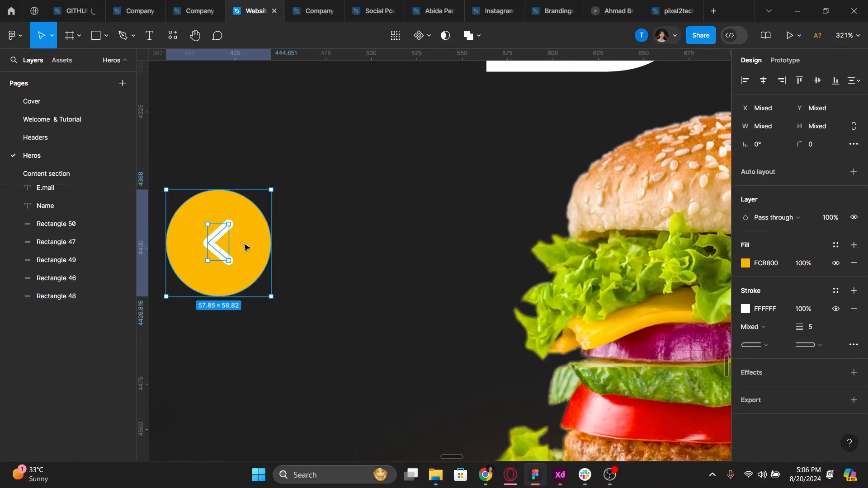
key(ctrl+g)
scroll(245, 248, down, 10)
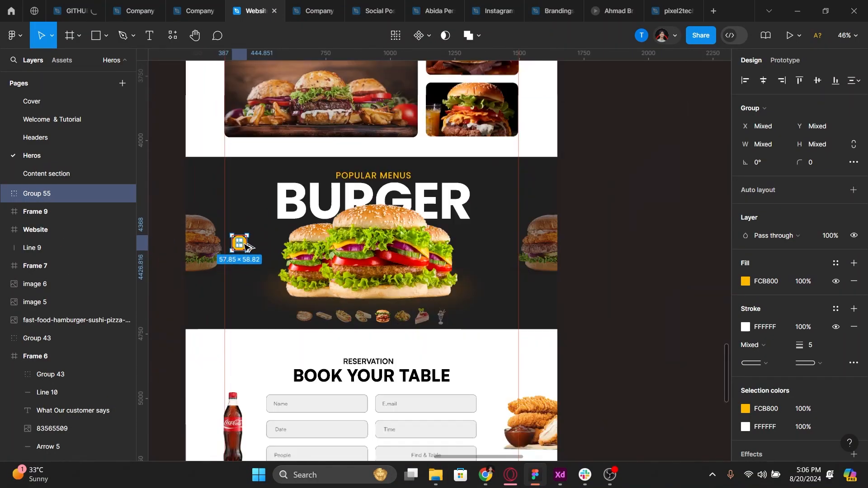
drag(244, 243, 332, 243)
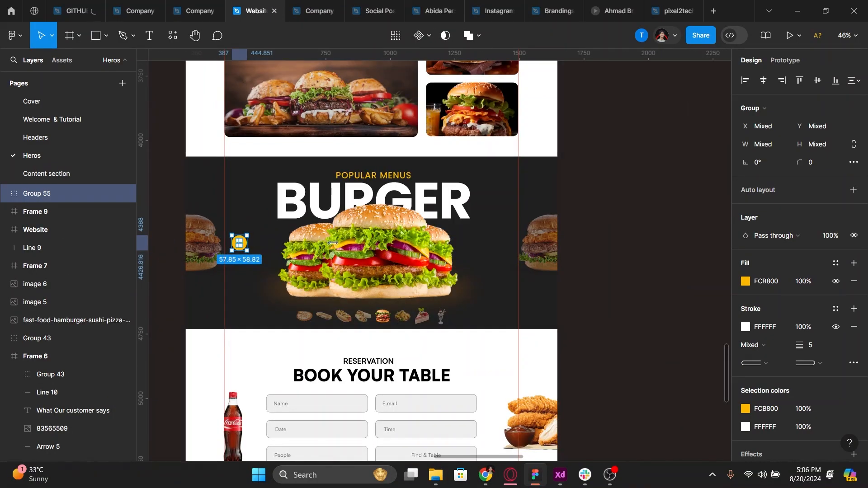
key(ctrl+z)
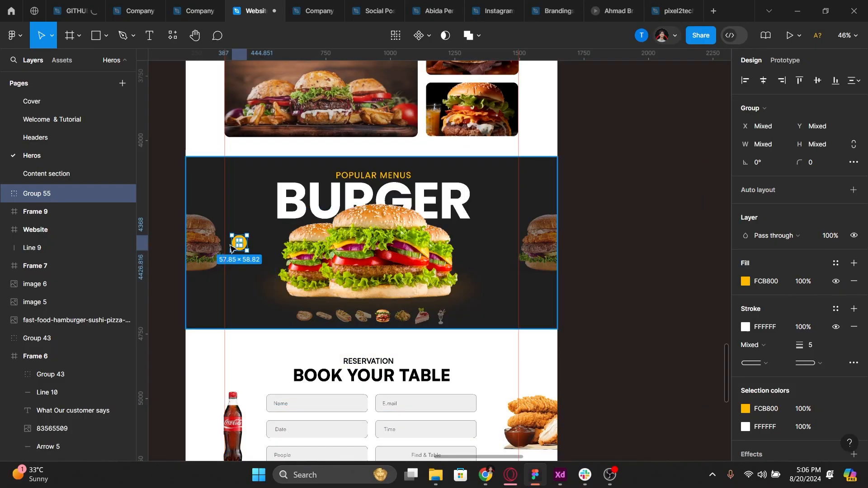
drag(318, 243, 335, 246)
key(ctrl+z)
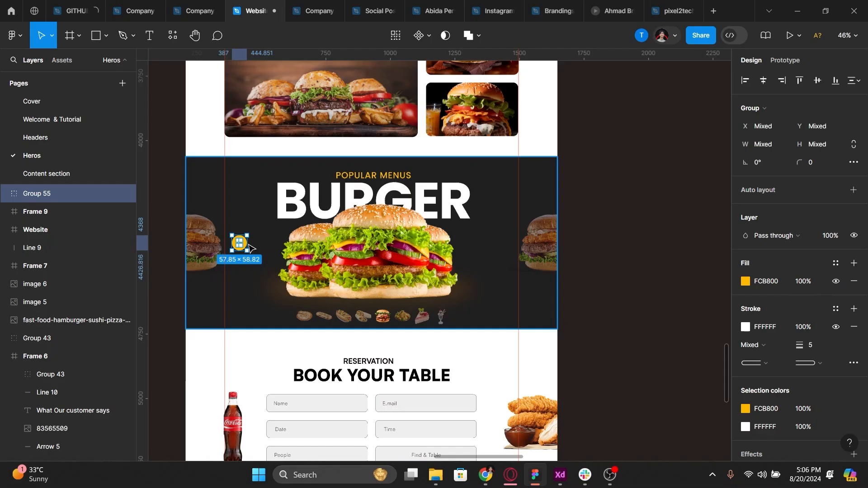
Select the chevron together with the yellow circle and ungroup the button again
click(248, 245)
click(242, 244)
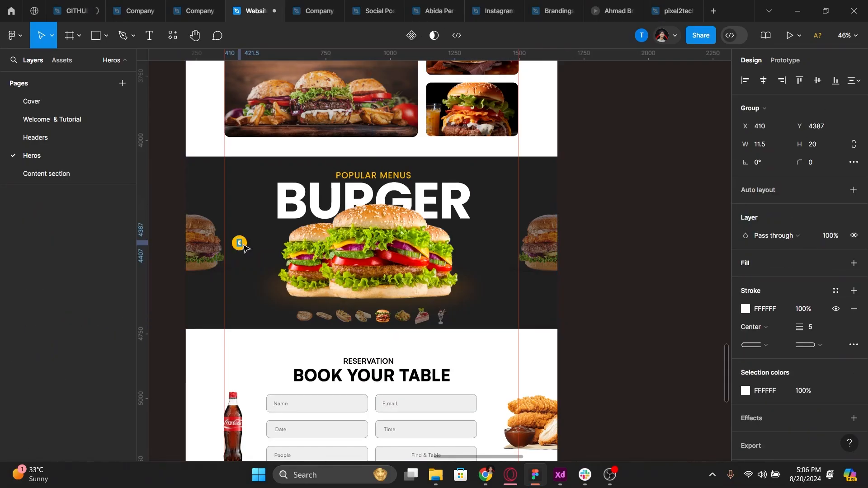
ctrl+scroll(244, 247, up, 5)
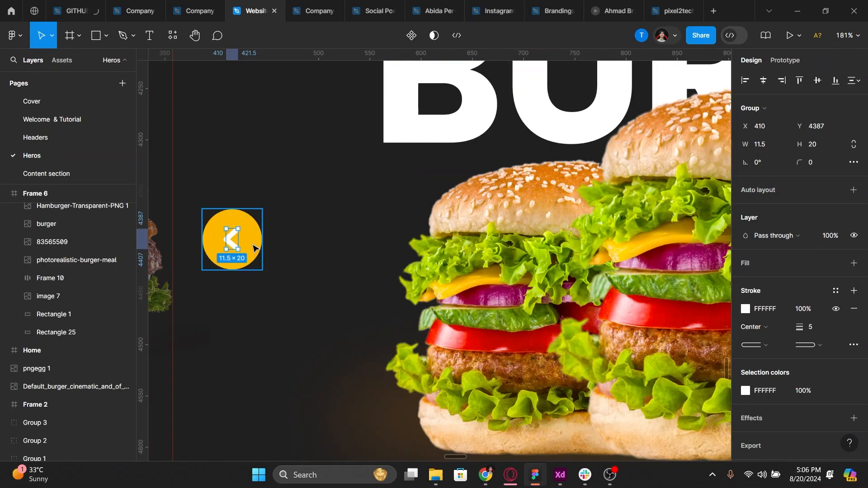
shift+click(254, 248)
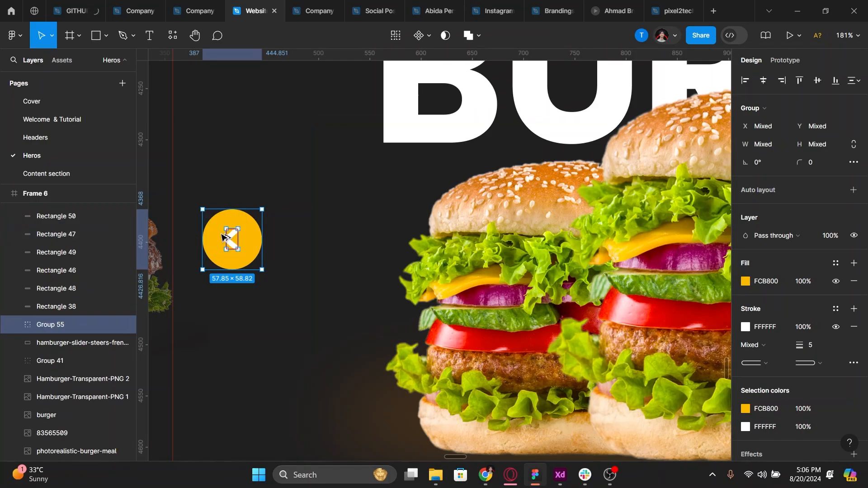
ctrl+scroll(223, 236, up, 1)
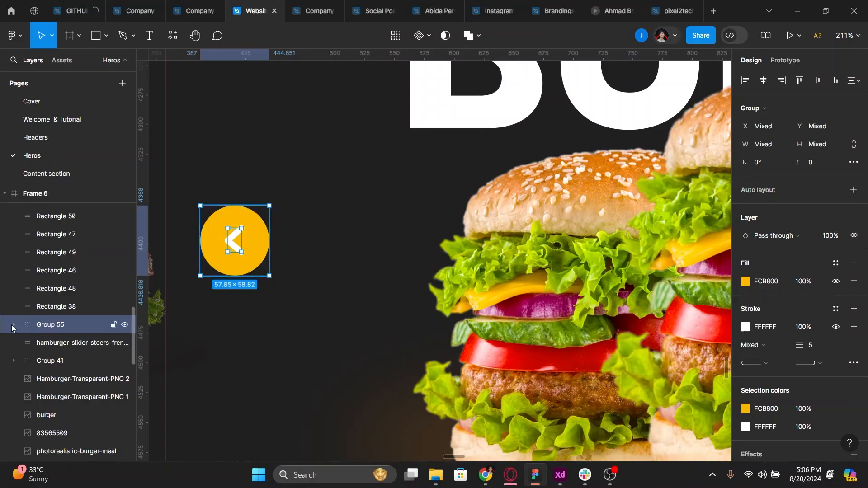
key(ctrl+shift+g)
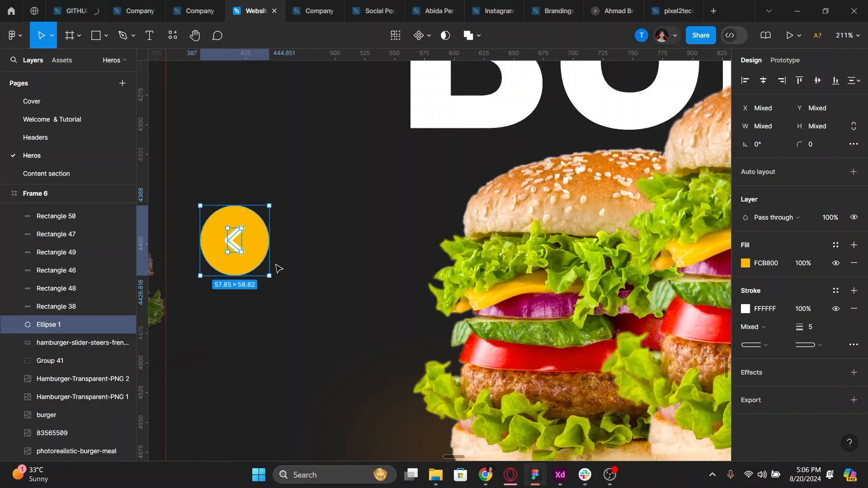
Cut the chevron and circle, paste them directly above the dark Popular Menus background rectangle in Frame 6, and group them
key(Delete)
scroll(277, 269, down, 5)
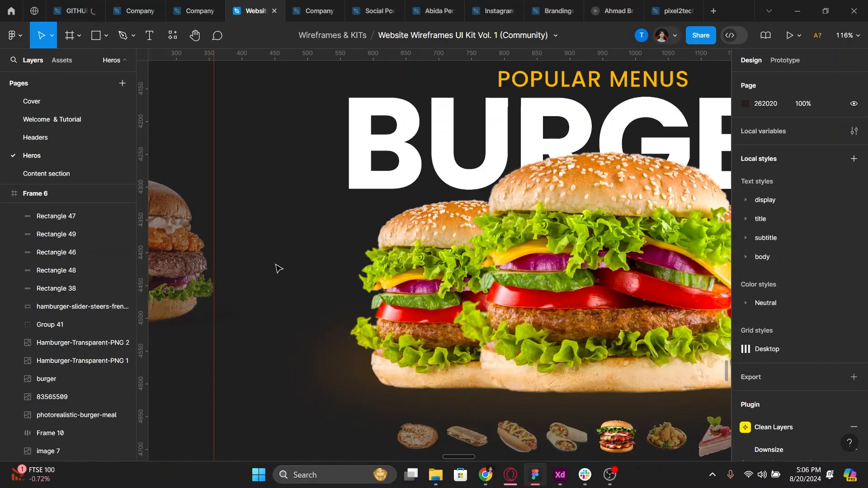
click(266, 257)
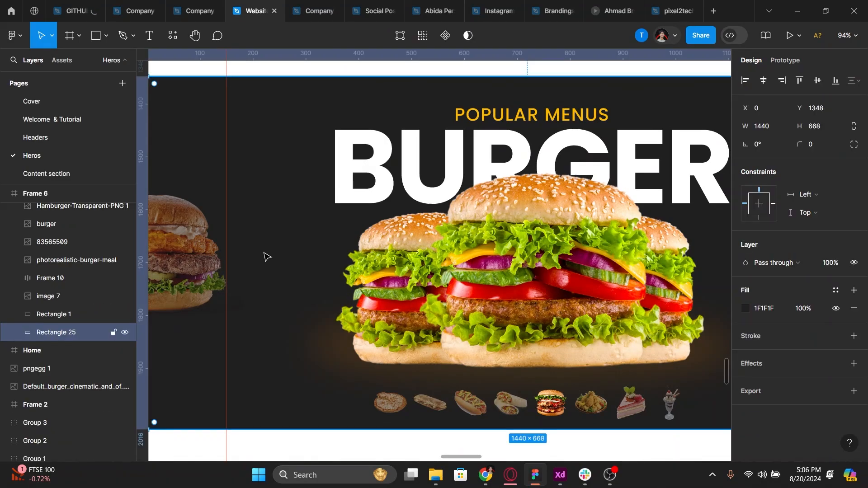
key(ctrl+z)
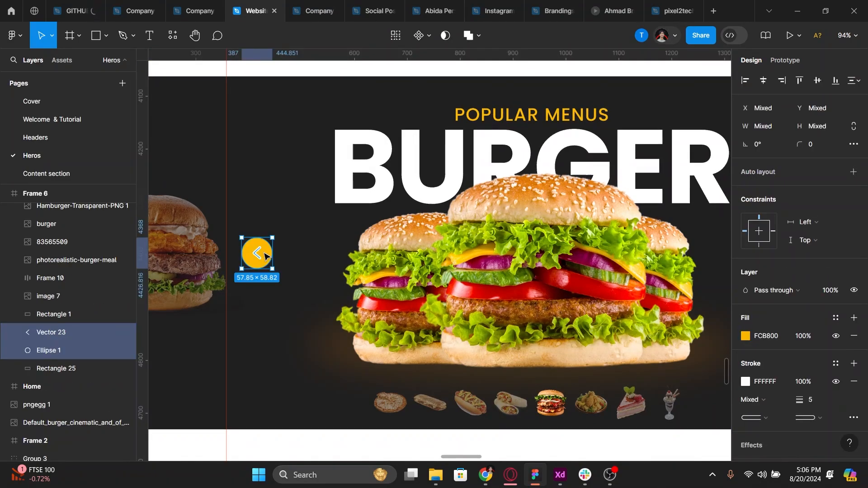
key(ctrl+g)
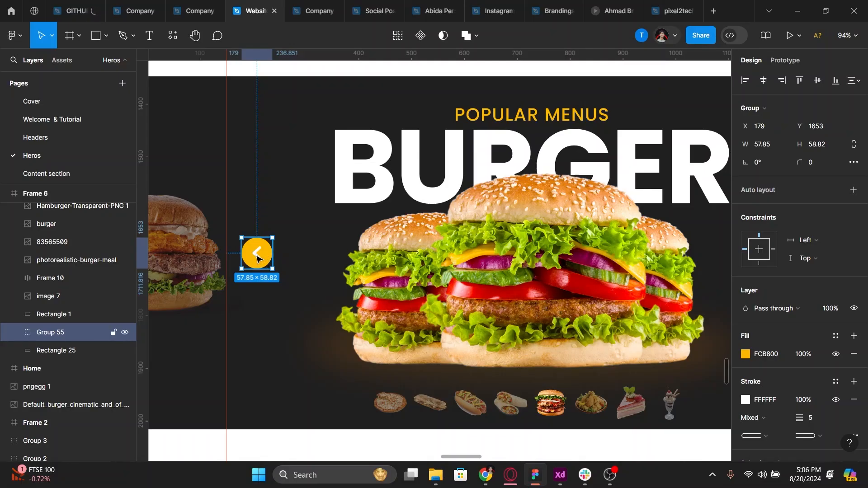
Duplicate the grouped arrow button to the opposite side of the burgers at the same height and flip the copy horizontally
double_click(256, 258)
key(ctrl+a)
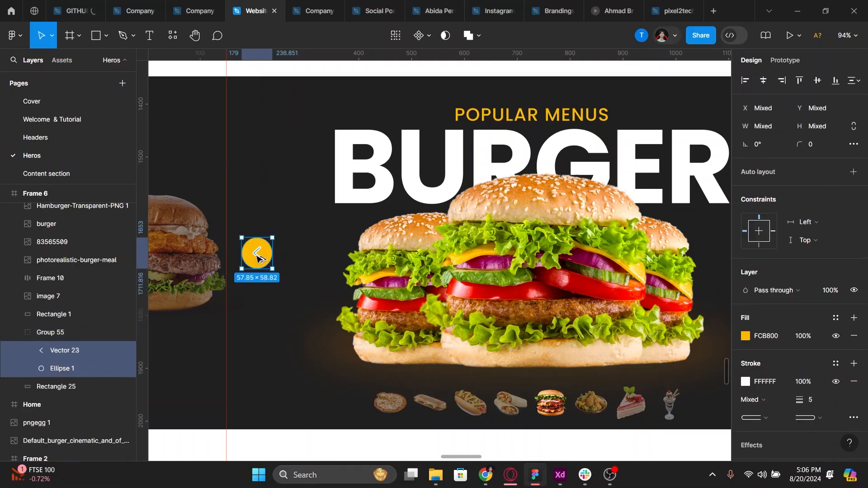
click(282, 252)
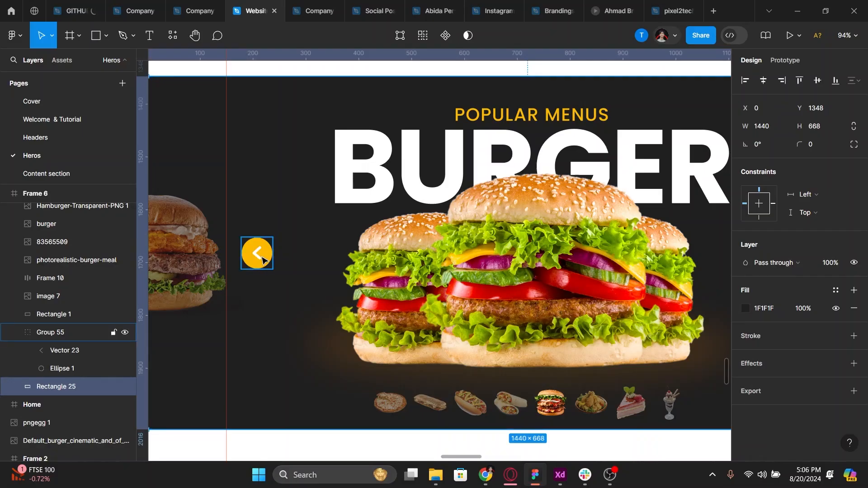
click(261, 256)
scroll(261, 256, down, 2)
scroll(253, 256, right, 1)
drag(236, 249, 610, 257)
key(shift+h)
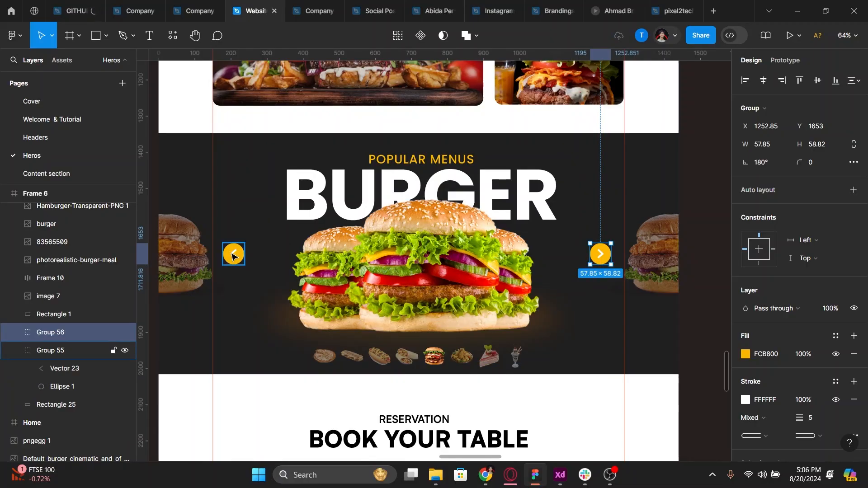
Space both arrow buttons and the central burger group evenly in a row, and group them centered in the Popular Menus section
shift+click(233, 254)
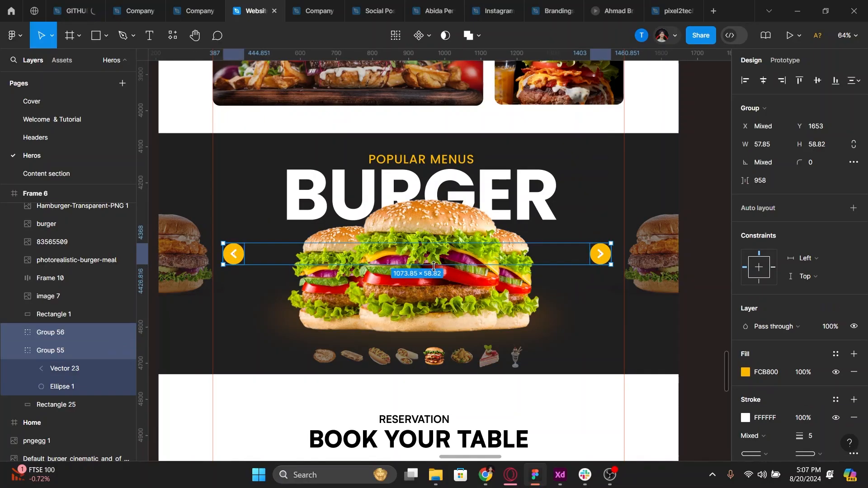
click(438, 358)
shift+click(234, 254)
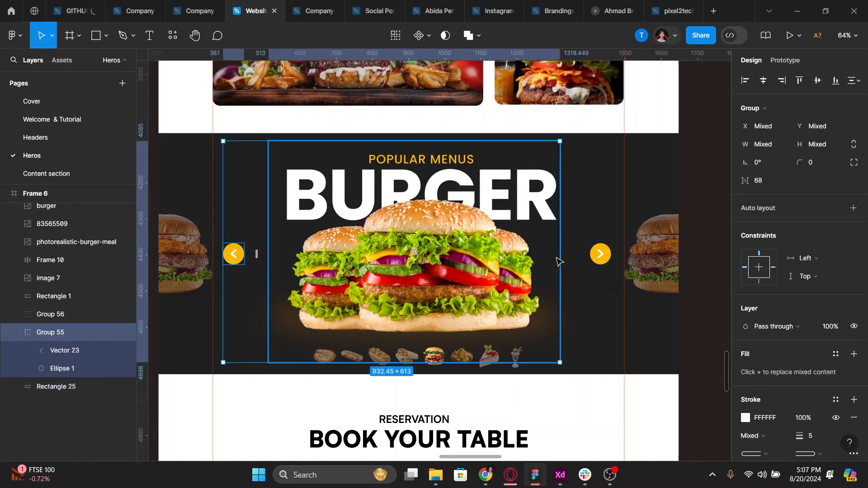
shift+click(599, 256)
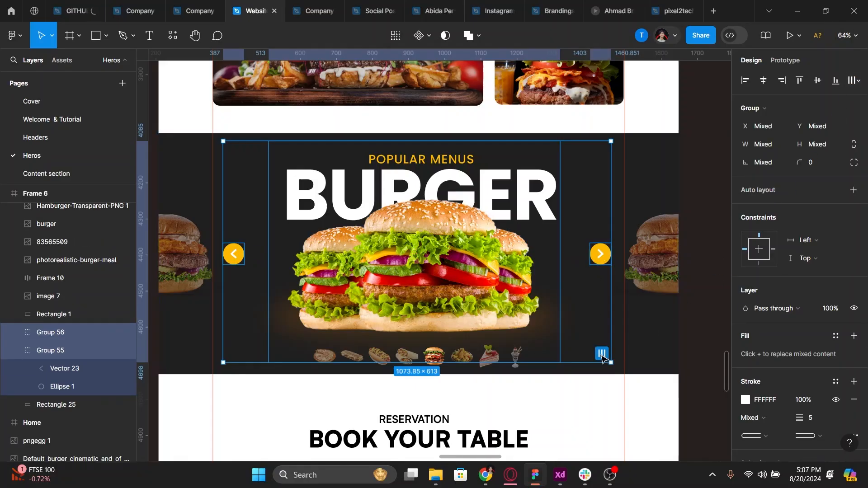
click(601, 356)
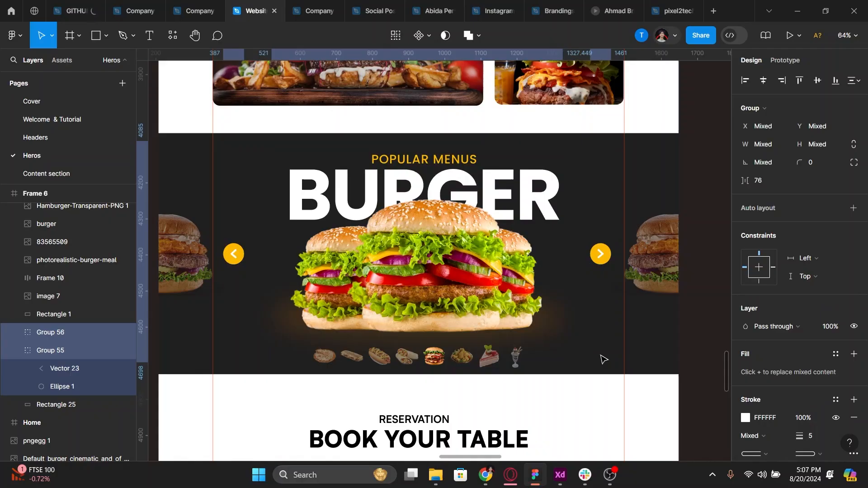
key(ctrl+g)
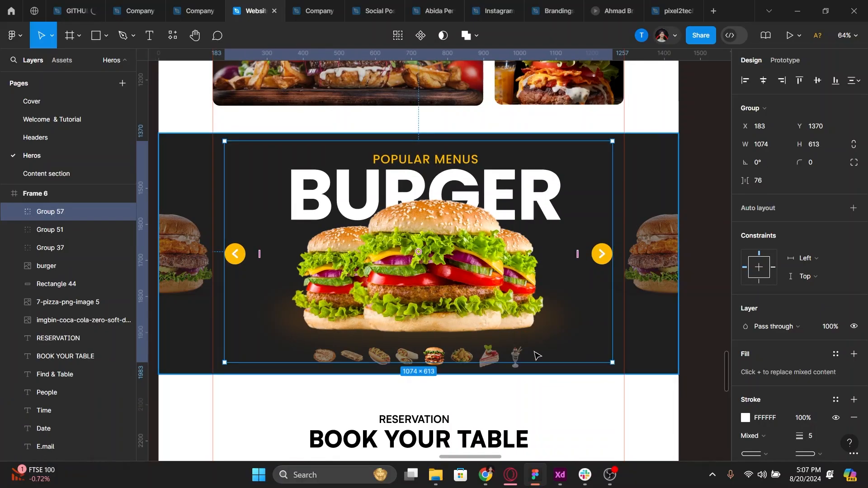
Undo the grouping and even spacing of the arrow buttons and central burger group in the Popular Menus section
key(ctrl+z)
key(ctrl+z)
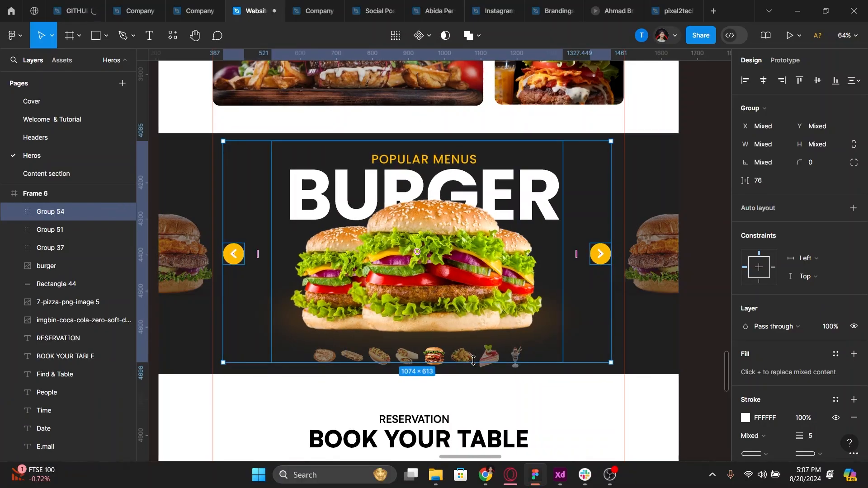
key(ctrl+z)
key(ctrl+z)
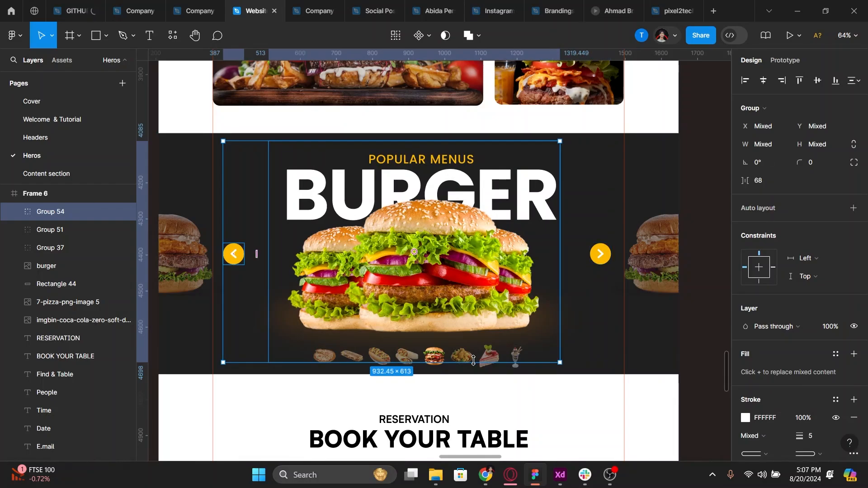
key(ctrl+z)
key(ctrl+z)
key(ctrl+z)
key(ctrl+z)
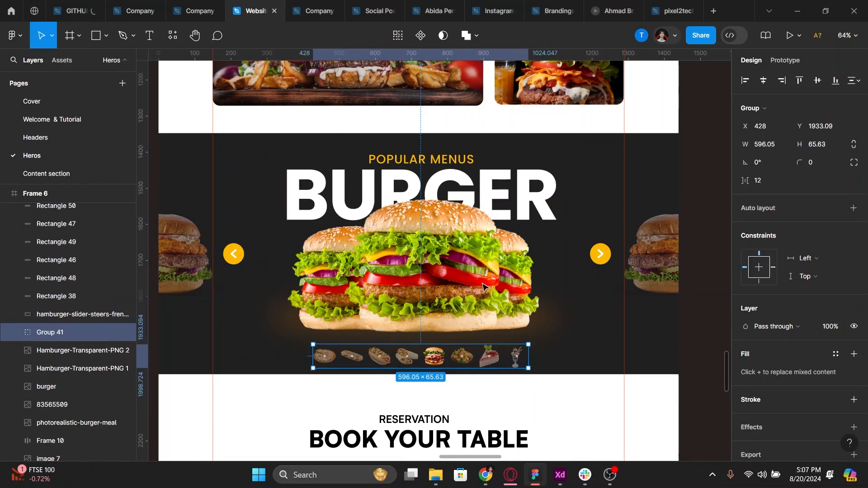
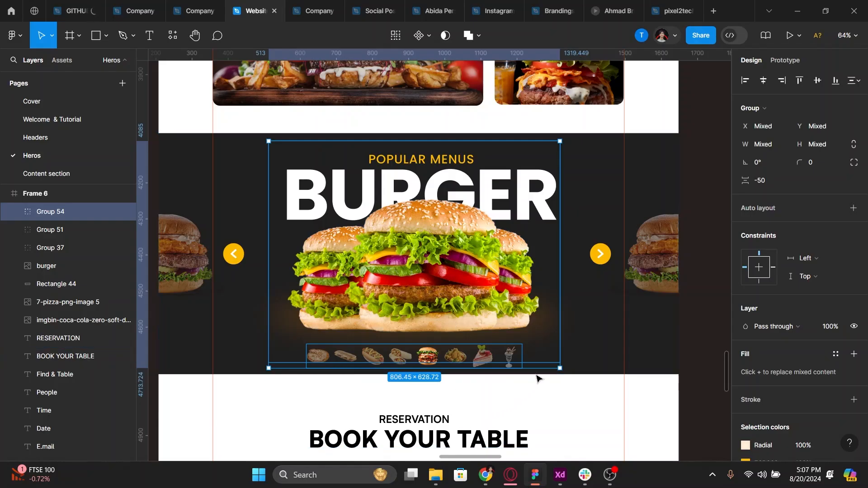
Set the spacing in the food thumbnail row below the burgers to 16 and nudge the row to X 408
click(511, 362)
click(510, 357)
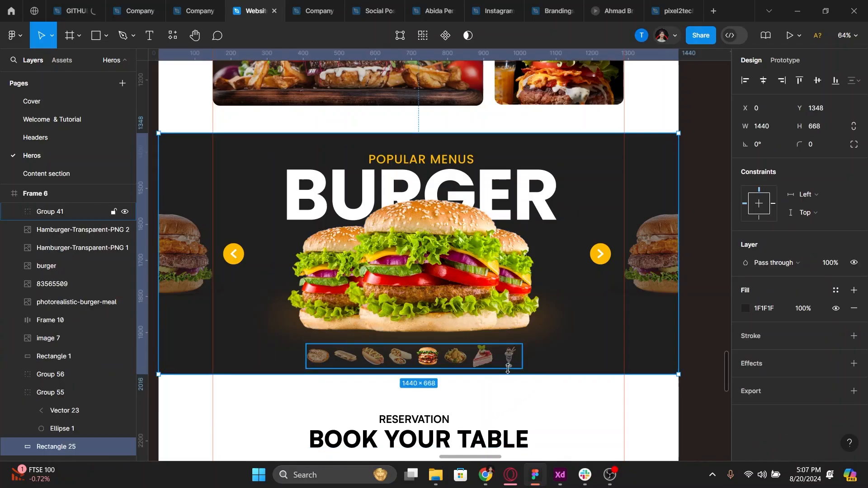
key(Up)
key(Up)
key(Up)
key(Up)
key(Up)
key(Up)
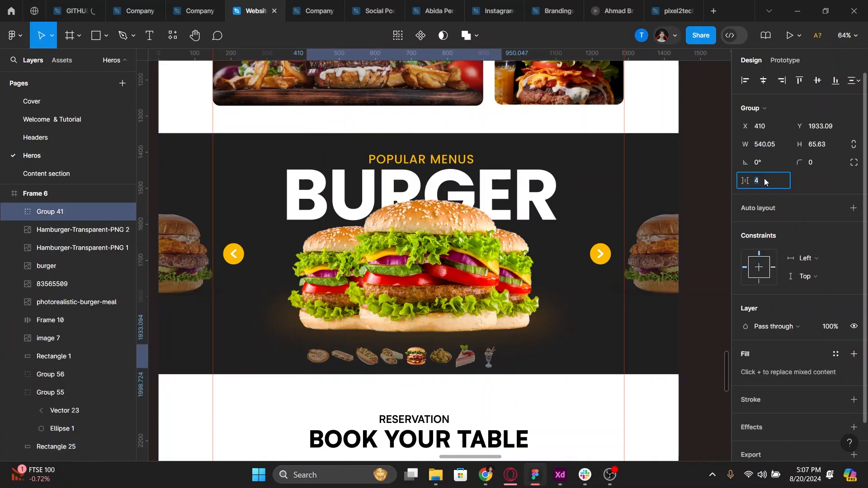
key(Down)
key(Down)
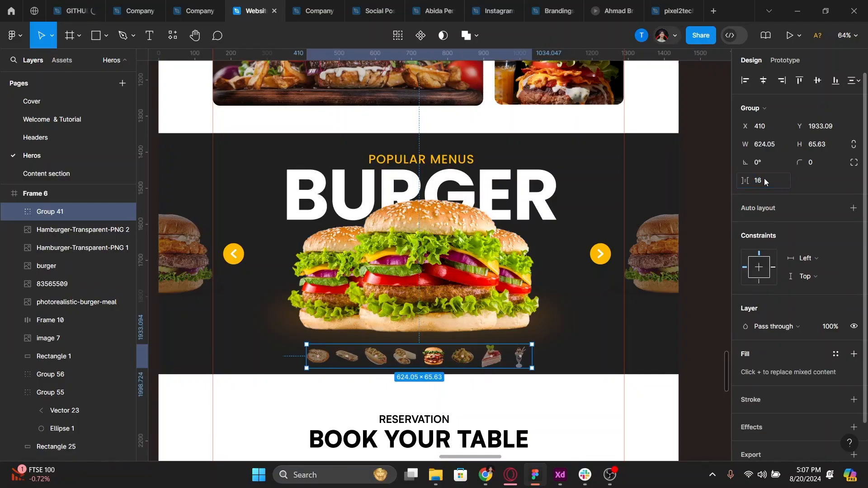
key(Left)
key(Left)
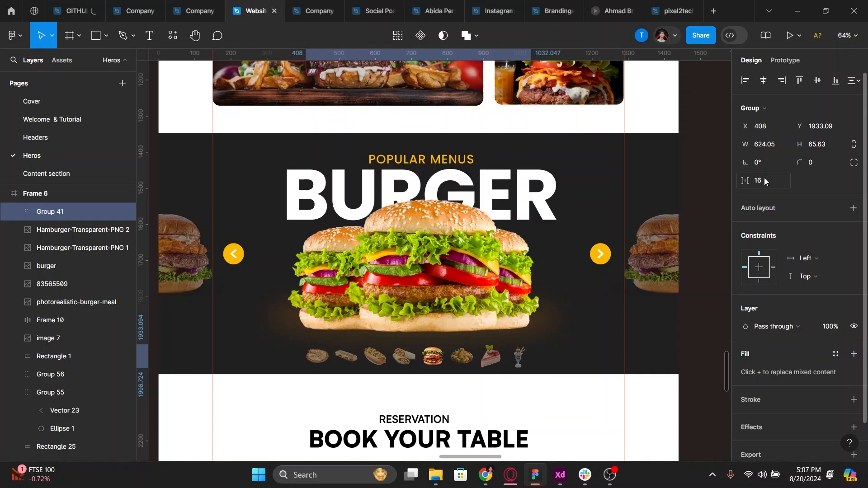
Group the thumbnail row with the central burgers, space it evenly between both arrow buttons, and group everything centered in the section
shift+click(448, 290)
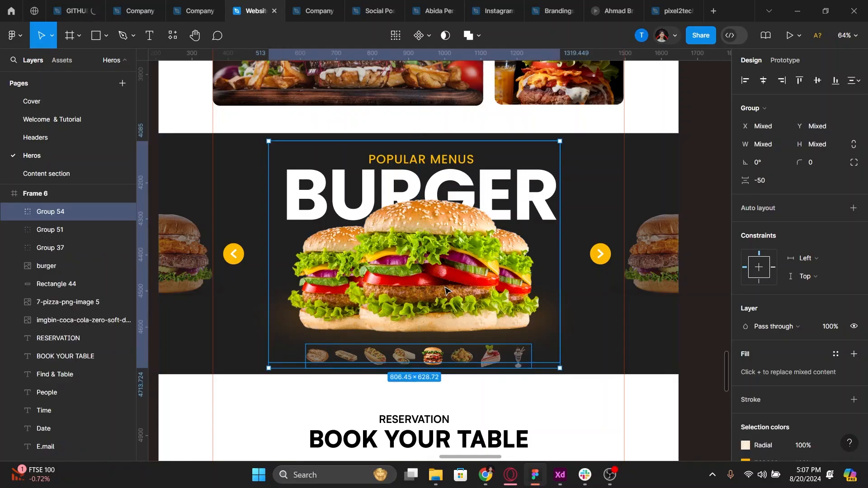
shift+click(600, 255)
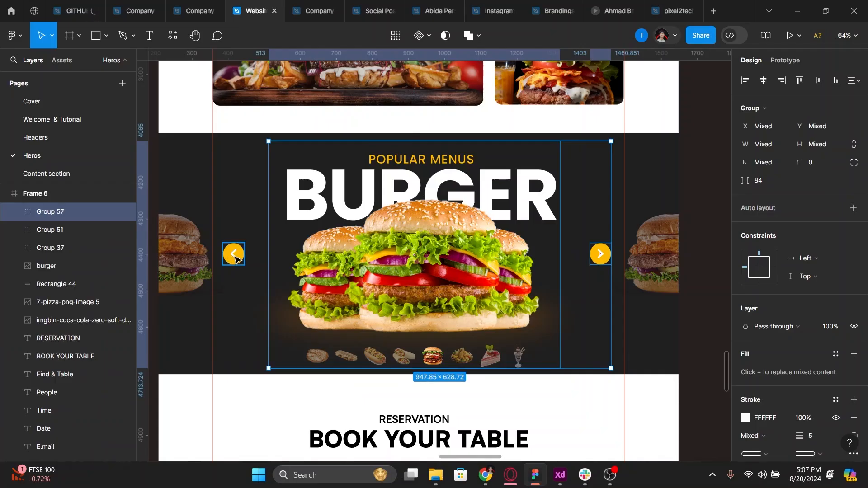
shift+click(233, 256)
click(603, 361)
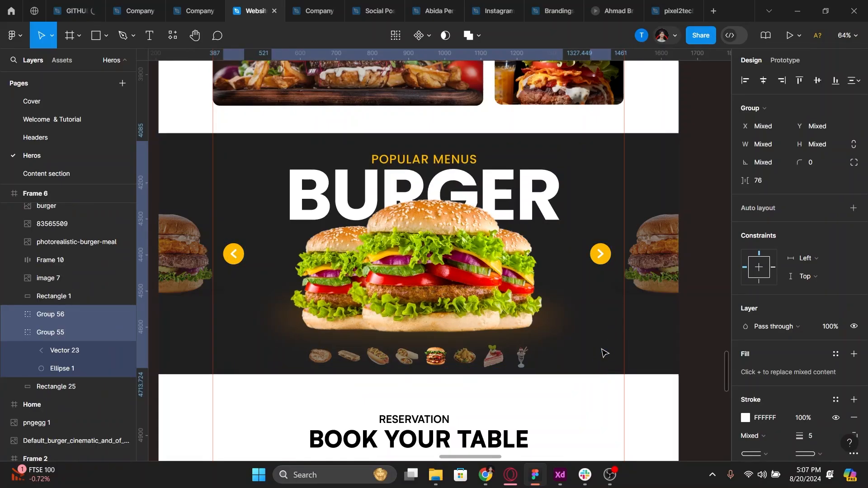
key(ctrl+g)
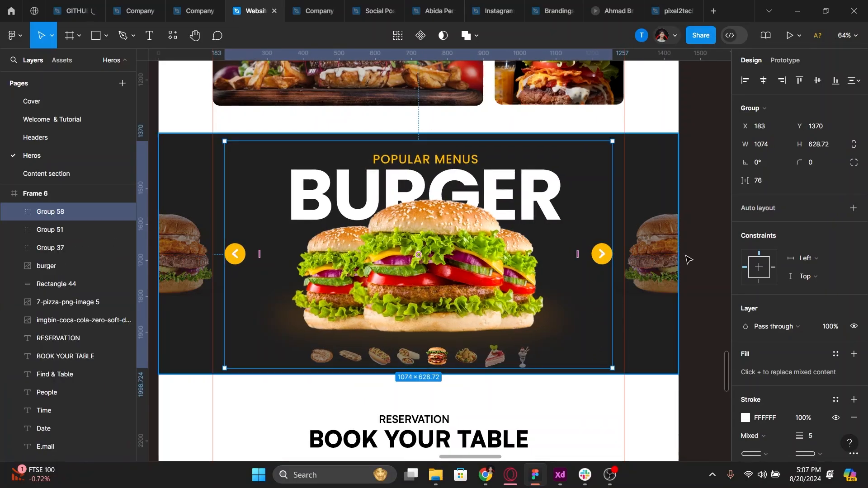
Set the spacing between the arrow buttons and the central burger group to 86
click(768, 182)
text(86)
key(Return)
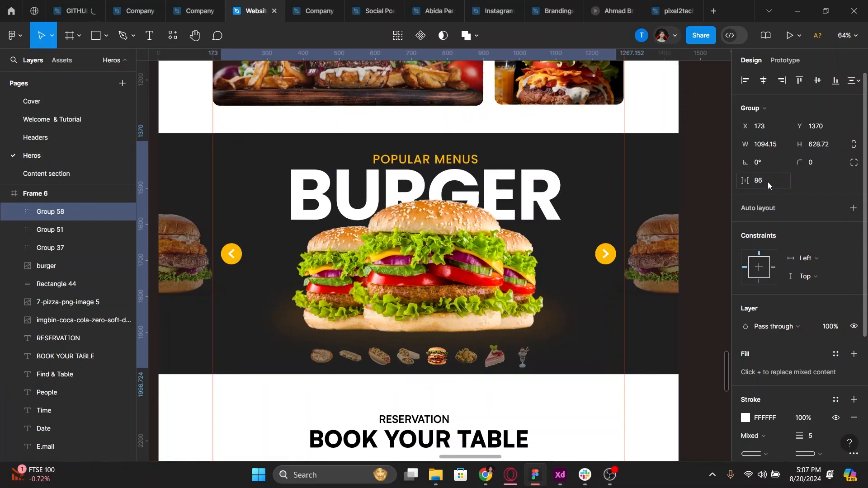
Move the faded burger at the section's right edge to X 1535, mirroring the gap beside the left arrow button
click(188, 251)
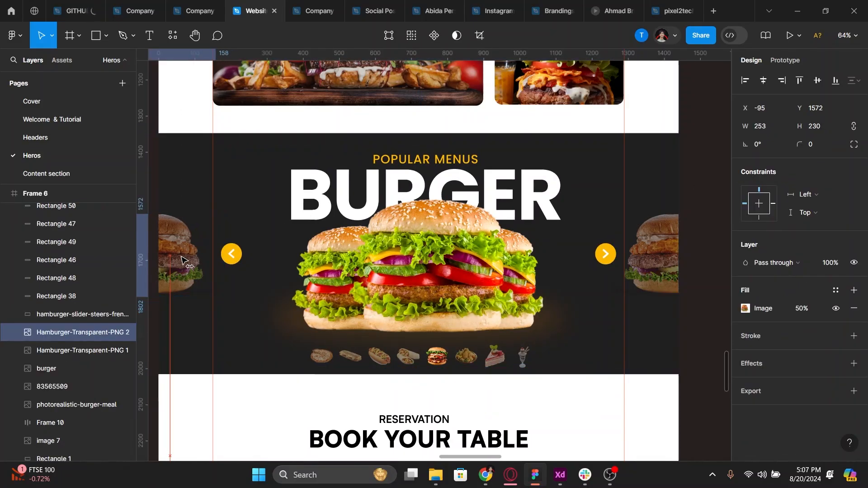
click(649, 278)
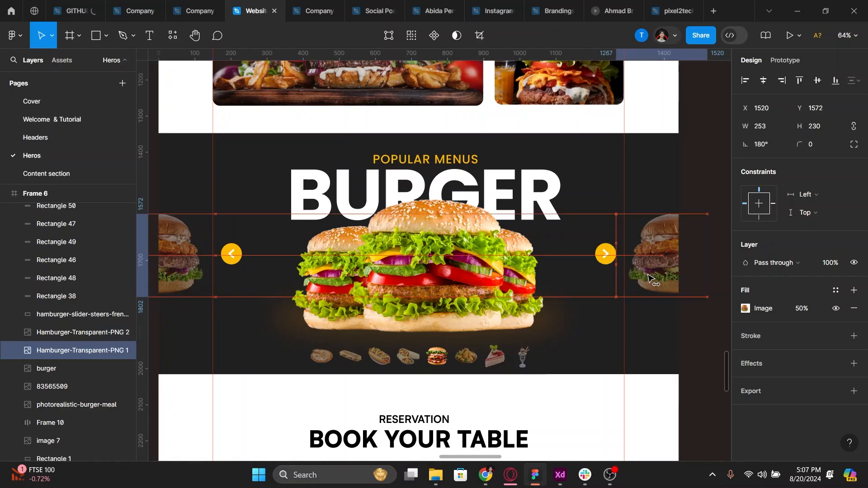
drag(649, 278, 648, 278)
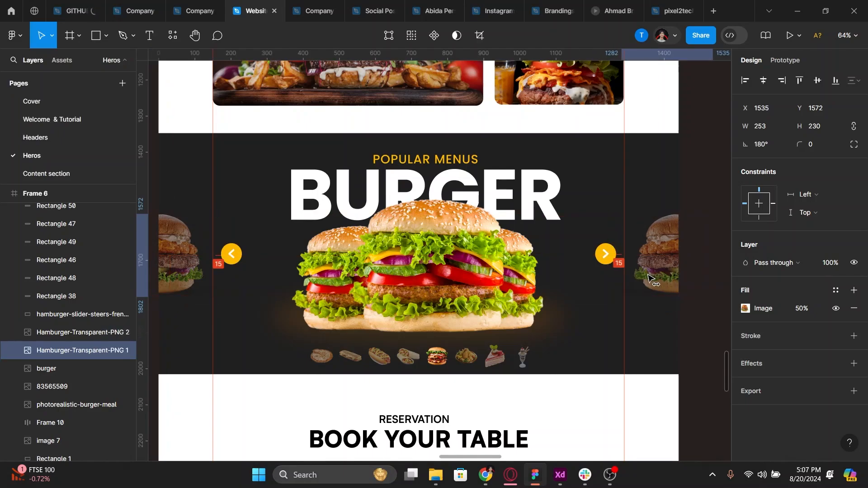
Set the image fill opacity of both faded side burgers to 32%
shift+click(188, 271)
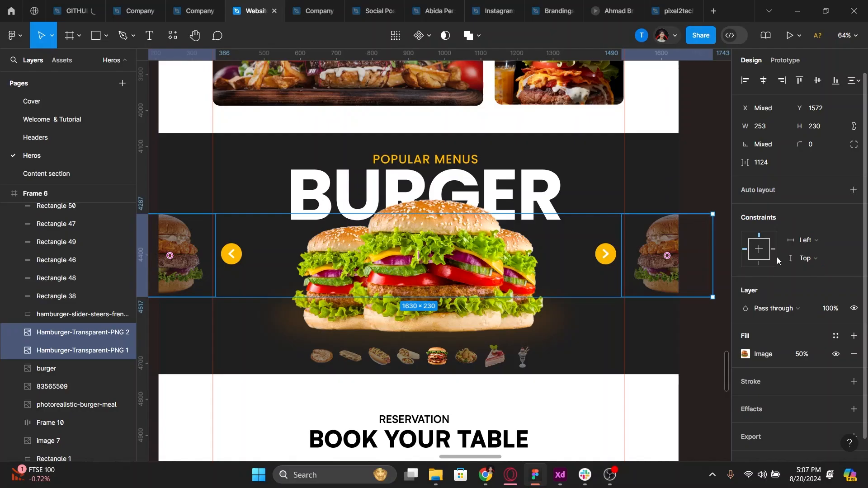
click(803, 354)
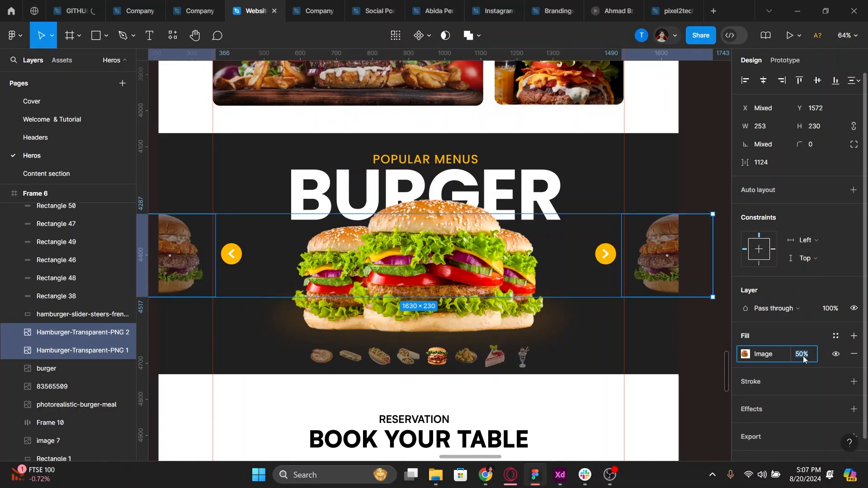
text(36)
key(Return)
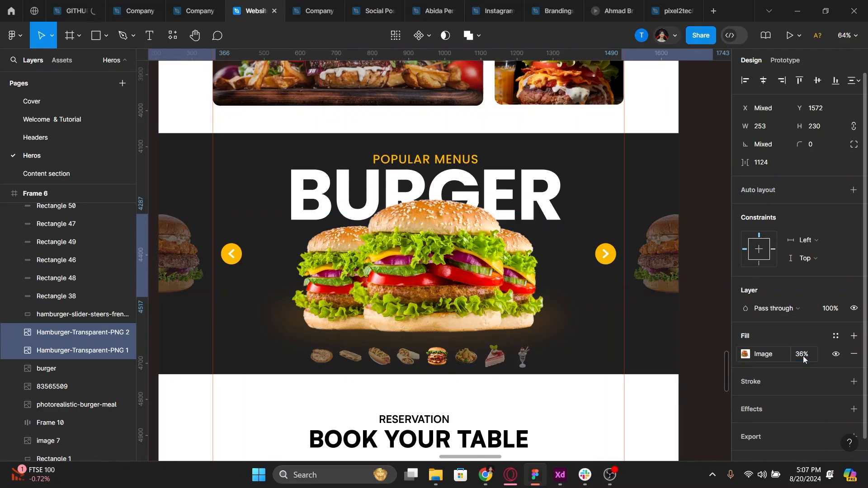
click(803, 356)
text(33)
key(Return)
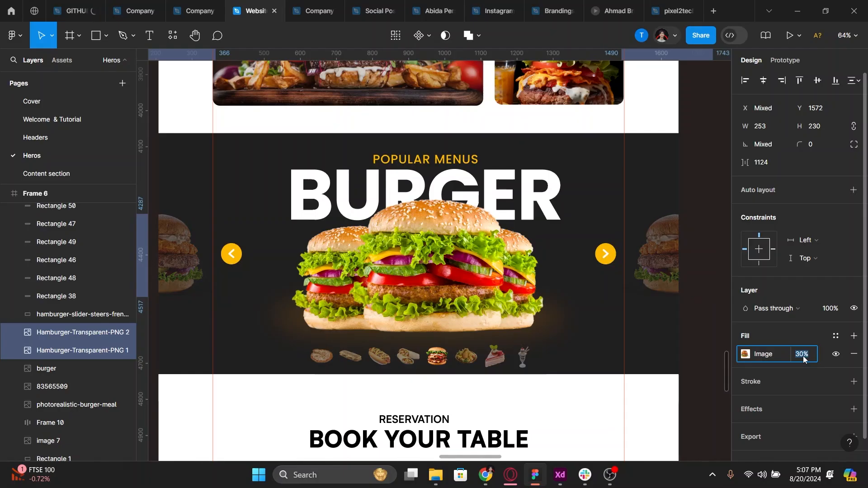
text(32)
key(Return)
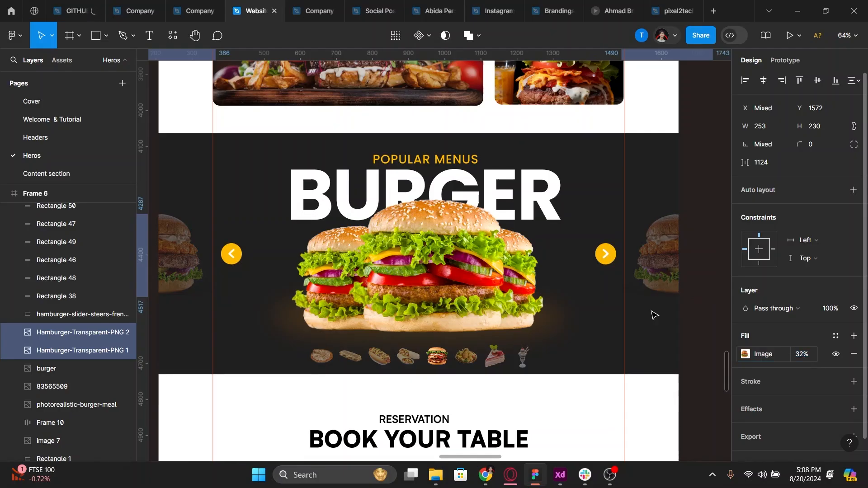
Set the right side burger's height to 280 and move it outward and down to X 1590, Y 1604
click(597, 305)
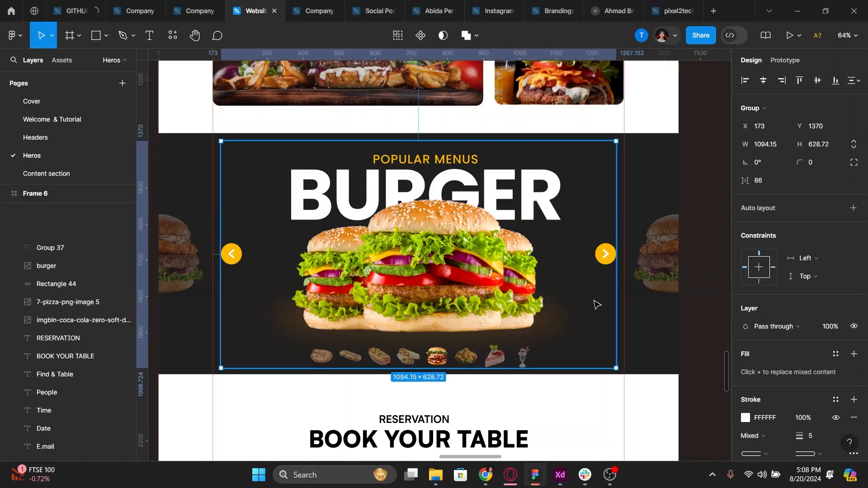
click(644, 271)
click(824, 122)
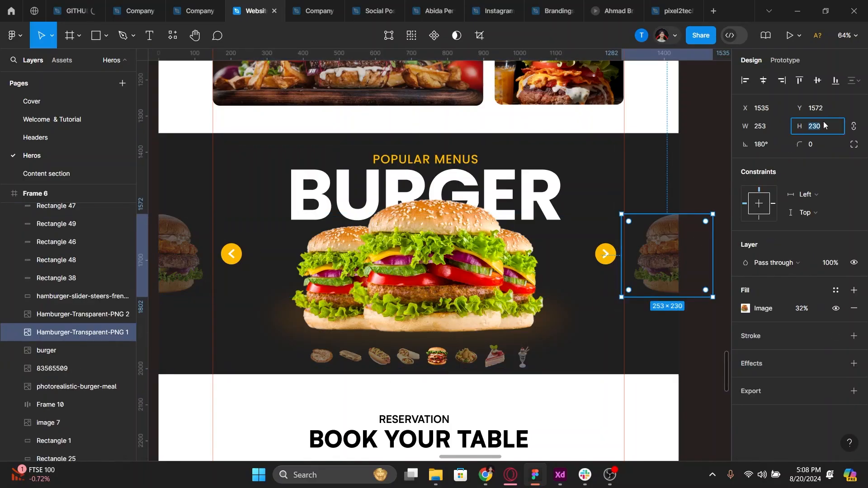
text(280)
key(Return)
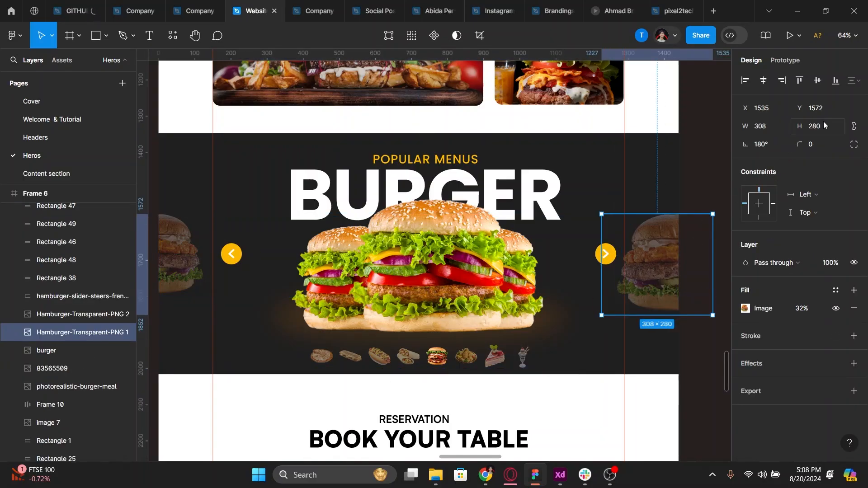
drag(654, 272, 669, 279)
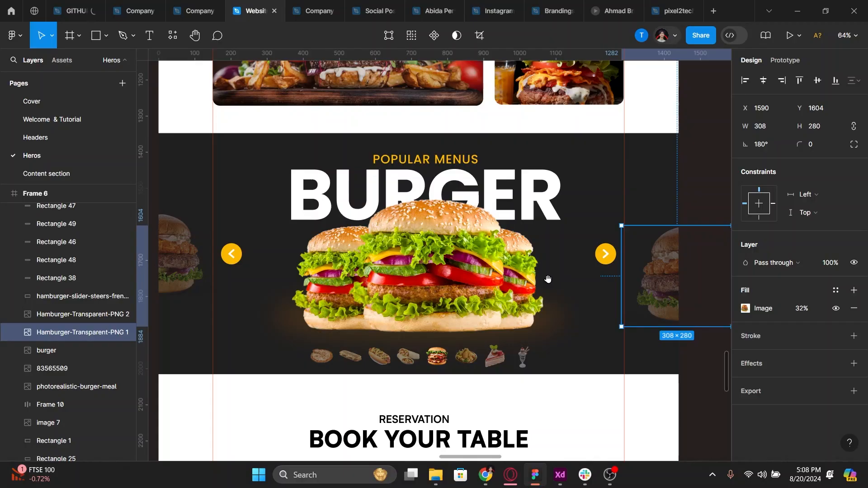
Set the left side burger's height to 280 and move it outward and down to X -150, Y 1592
scroll(384, 271, left, 2)
click(227, 253)
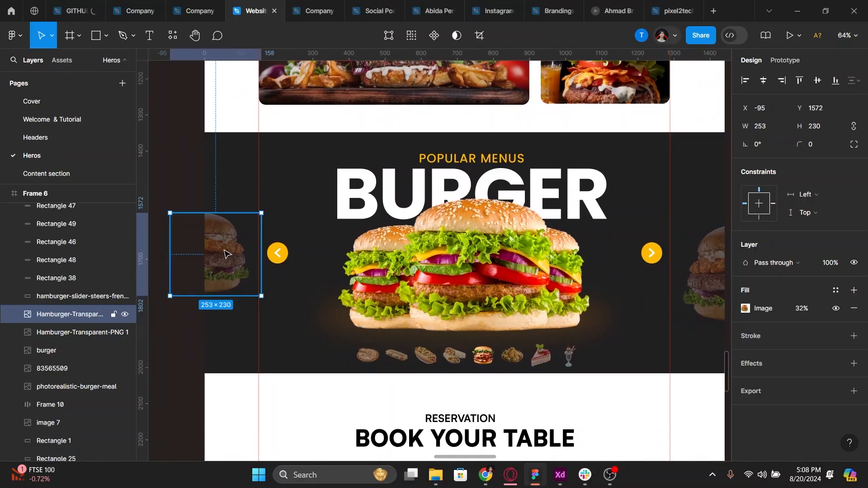
click(823, 127)
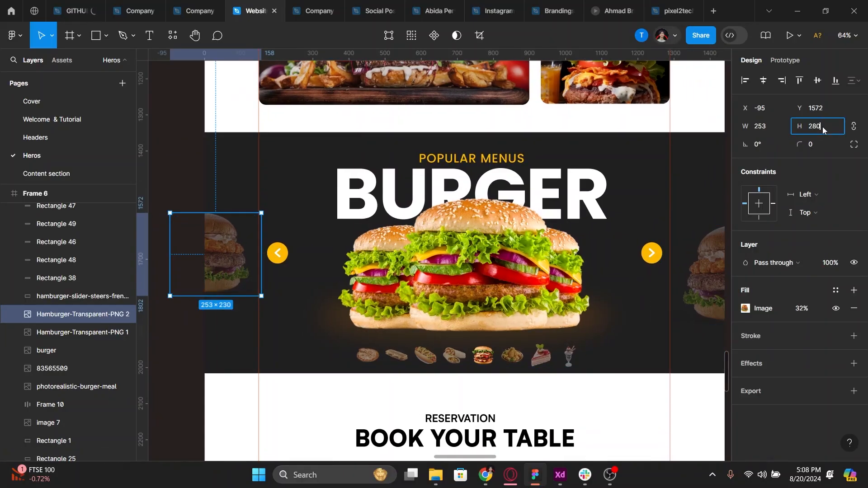
text(280)
key(Return)
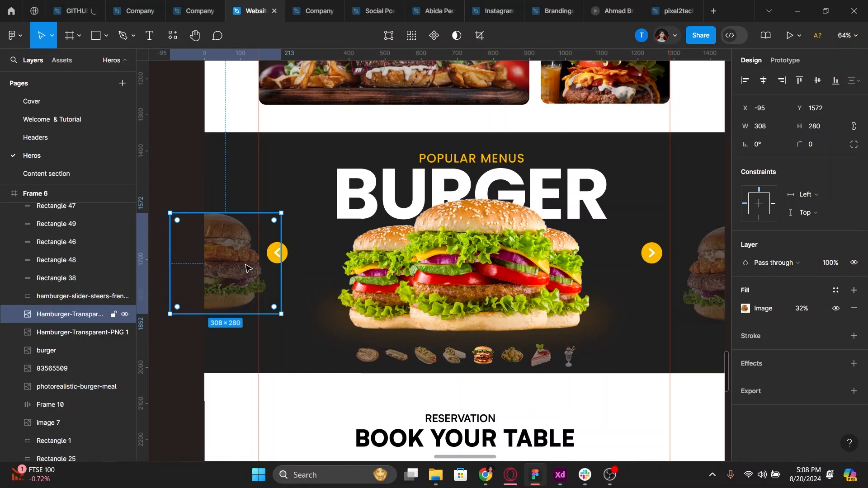
mouse_move(247, 267)
mouse_down()
mouse_move(226, 276)
mouse_move(241, 278)
mouse_up()
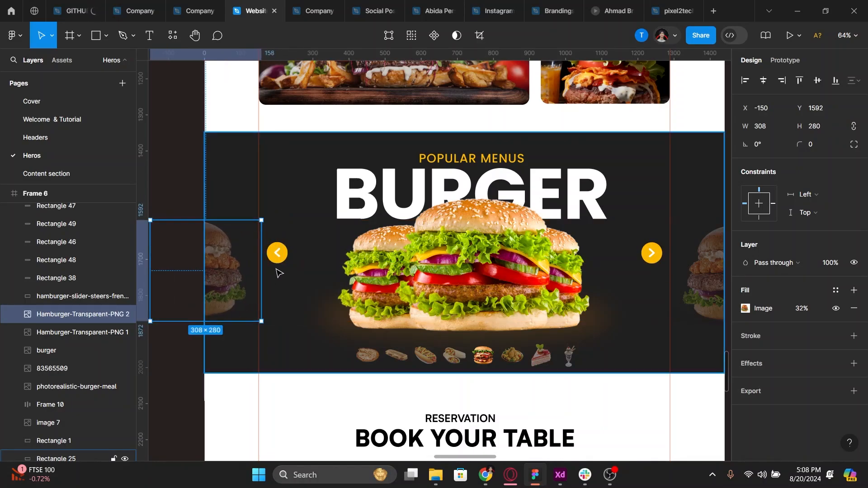
Select both yellow arrow buttons inside the slider group and group them together
click(279, 255)
double_click(279, 255)
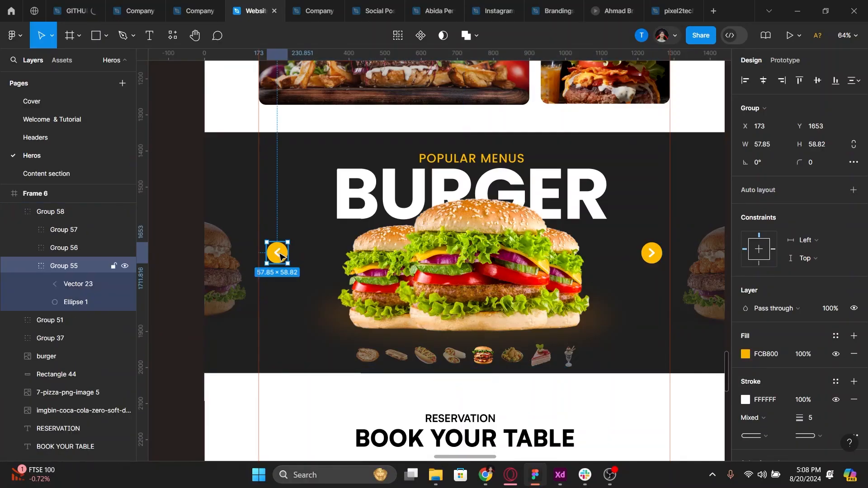
shift+click(649, 255)
key(ctrl+g)
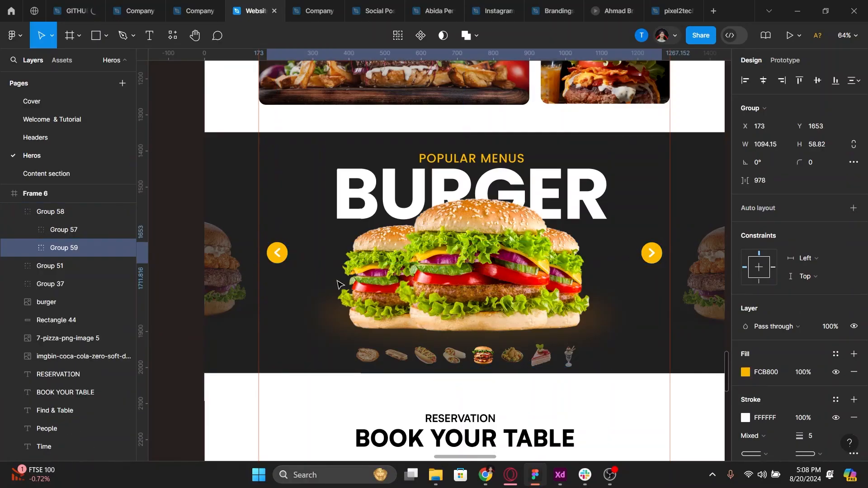
Move the grouped arrow buttons straight down to Y 1717, level with the middle of the side burgers
drag(279, 260, 280, 283)
key(Up)
key(Up)
key(Up)
key(Up)
key(Up)
key(Up)
key(Up)
key(Up)
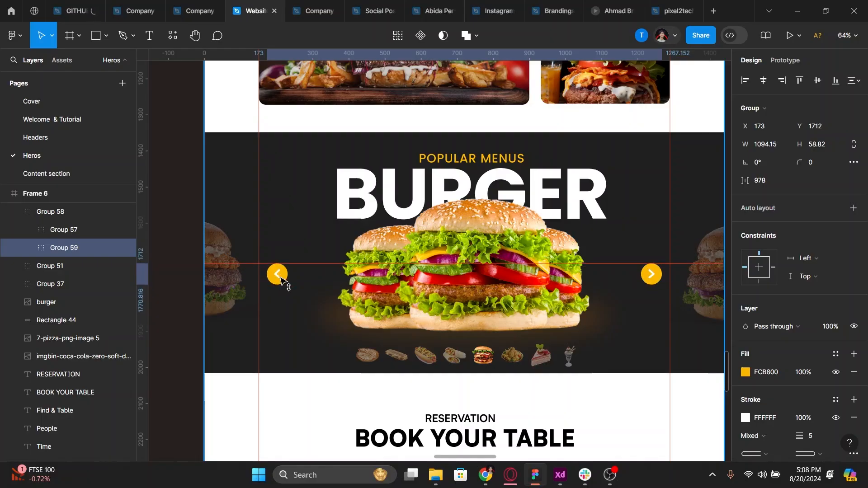
key(Down)
key(Down)
key(Down)
key(Down)
key(Down)
key(Down)
key(Down)
key(Down)
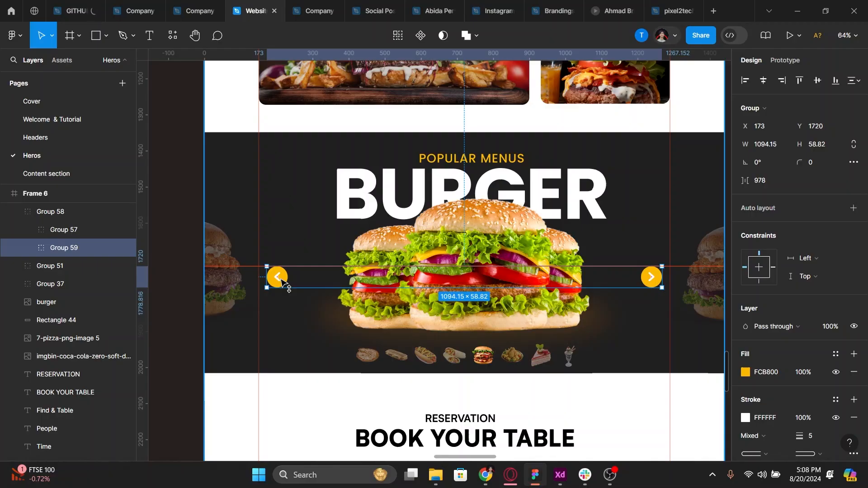
key(Up)
key(Up)
key(Up)
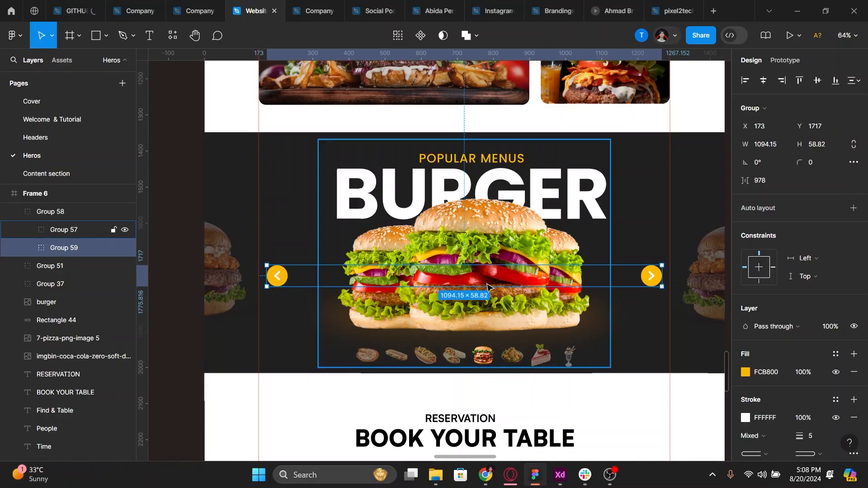
Draw a vertical guide line about 370 long through the central burgers and align the arrow button group to its vertical middle
key(l)
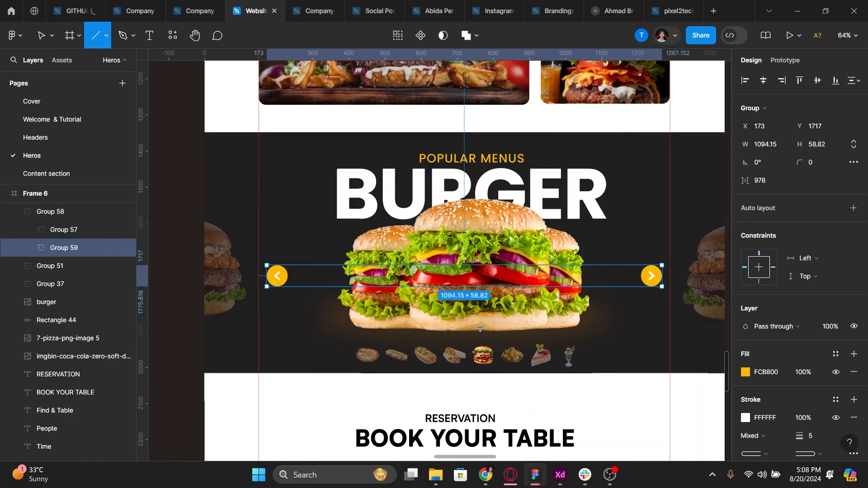
drag(478, 330, 478, 196)
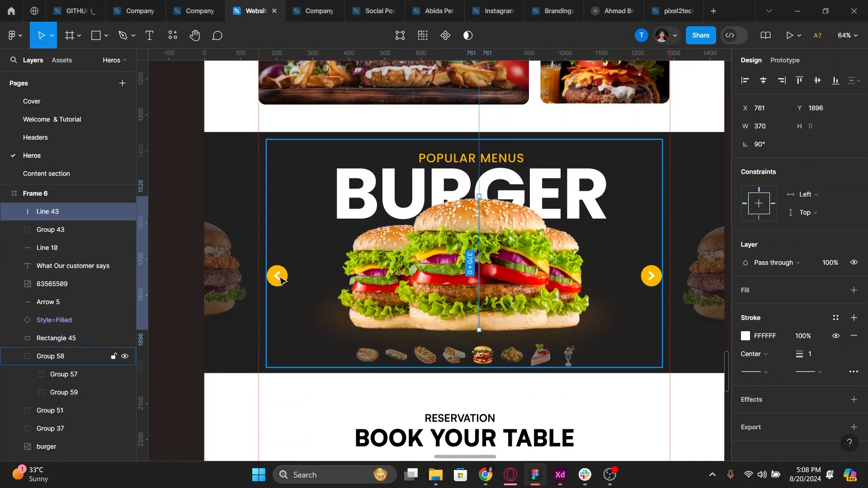
shift+click(281, 280)
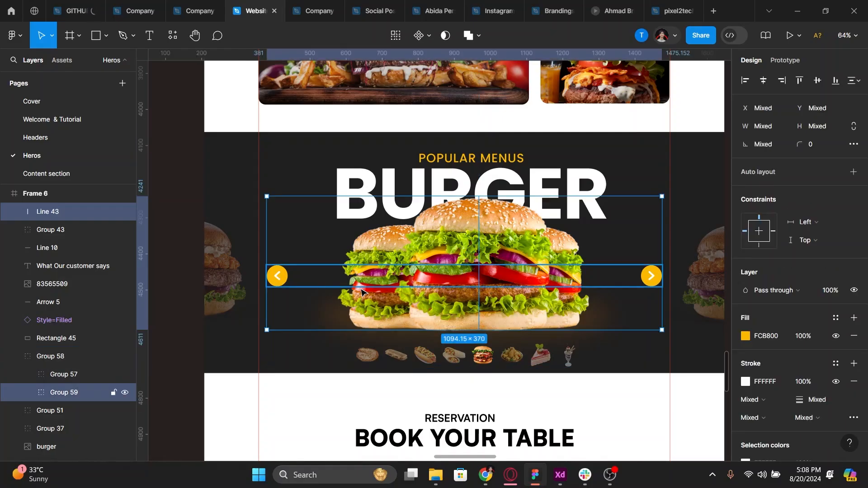
click(817, 81)
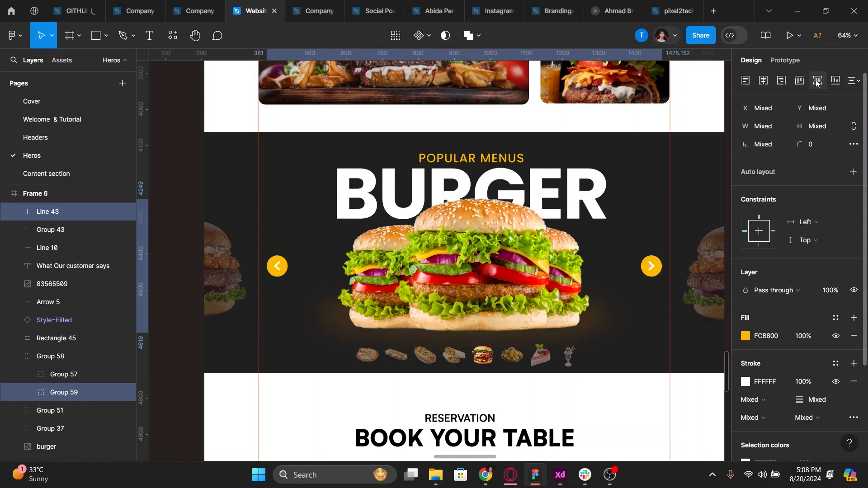
key(ctrl+z)
key(ctrl+z)
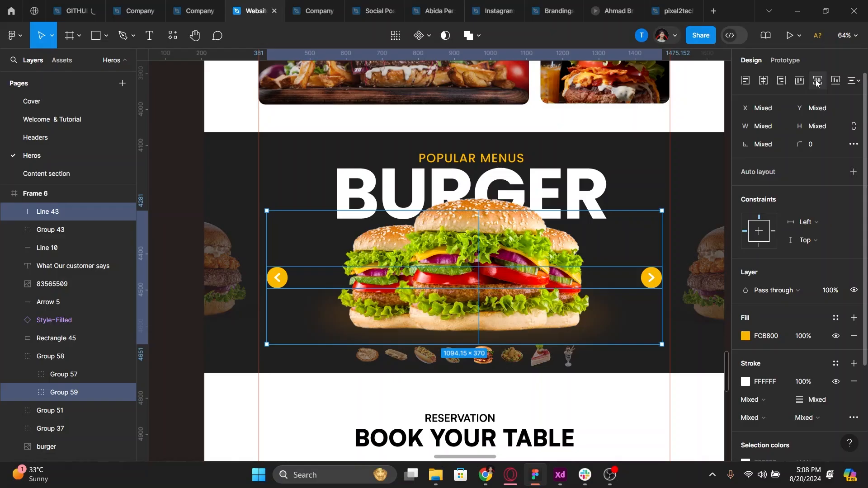
key(ctrl+z)
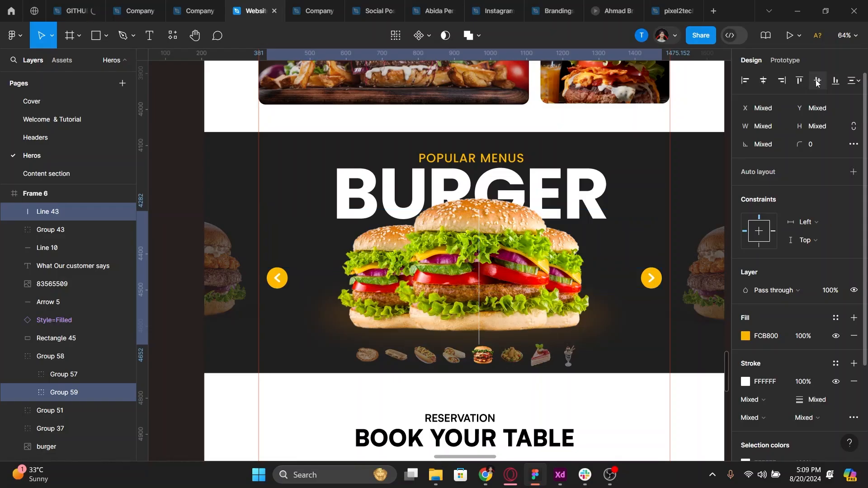
Delete the vertical guide line over the burgers and check the arrow button group's spacing
click(494, 249)
click(480, 249)
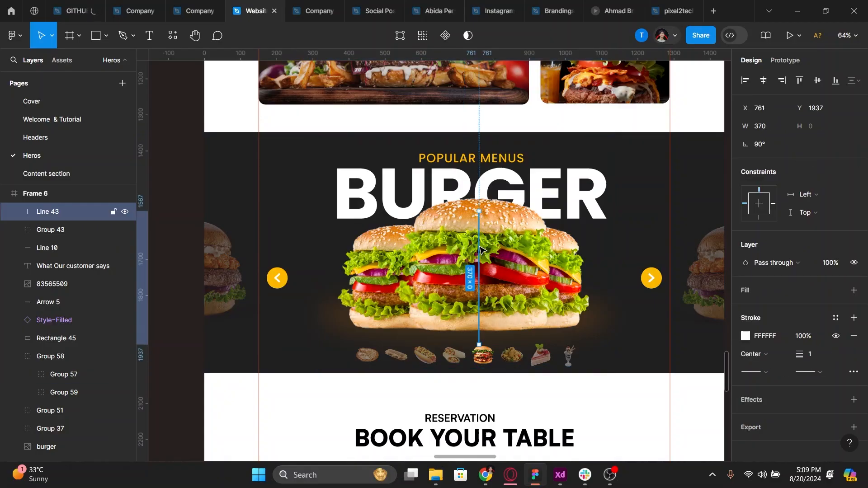
key(Delete)
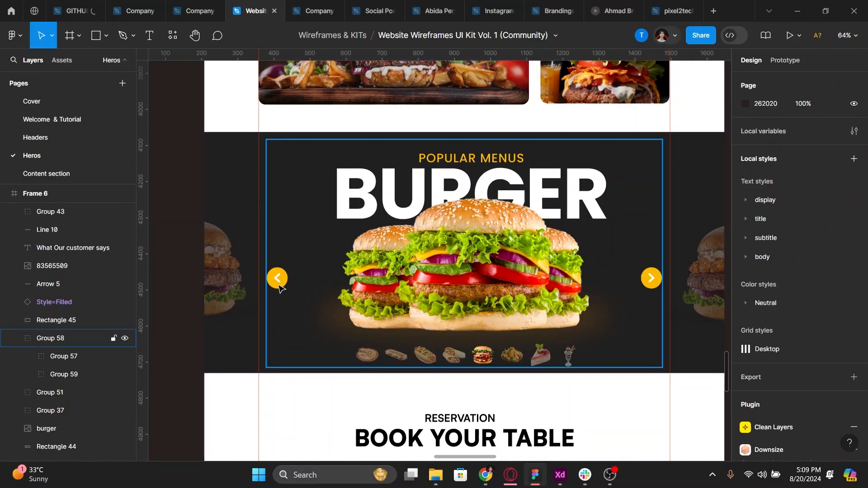
click(279, 288)
drag(279, 288, 278, 285)
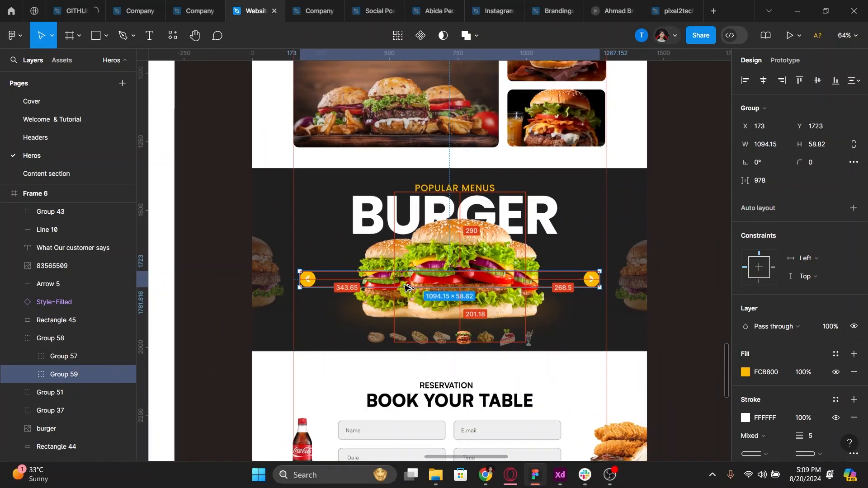
key(minus)
click(673, 329)
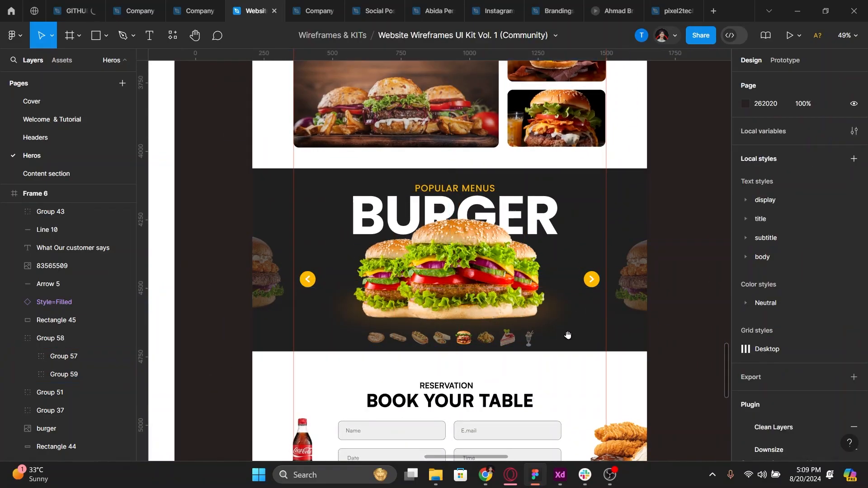
Set the Name, Date and People labels in the reservation form to auto width and align their left edges
drag(568, 353, 559, 413)
drag(484, 422, 482, 186)
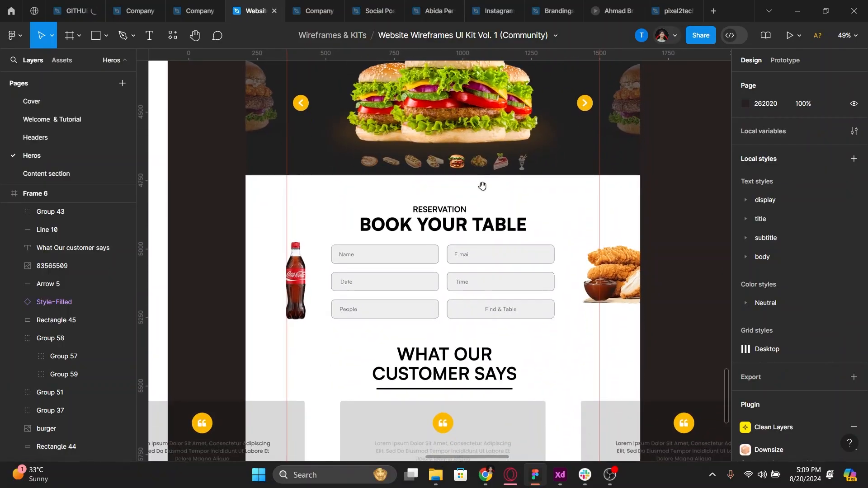
ctrl+scroll(446, 300, up, 5)
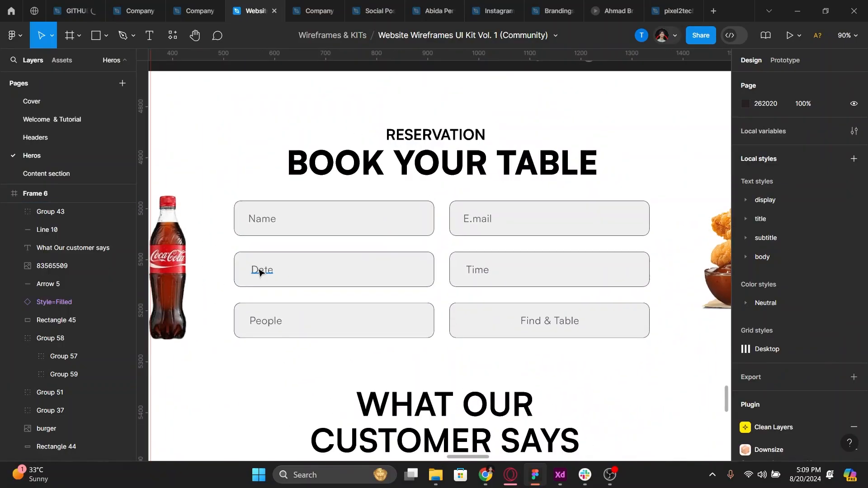
click(263, 269)
shift+click(261, 220)
shift+click(260, 323)
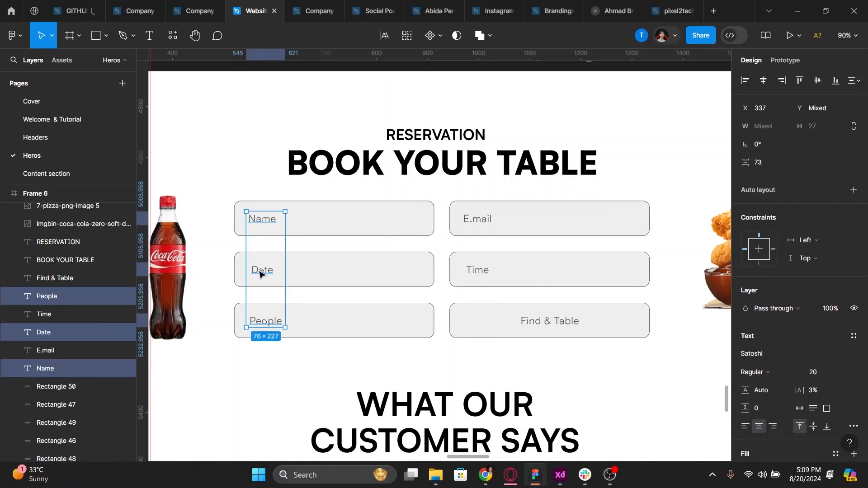
click(800, 408)
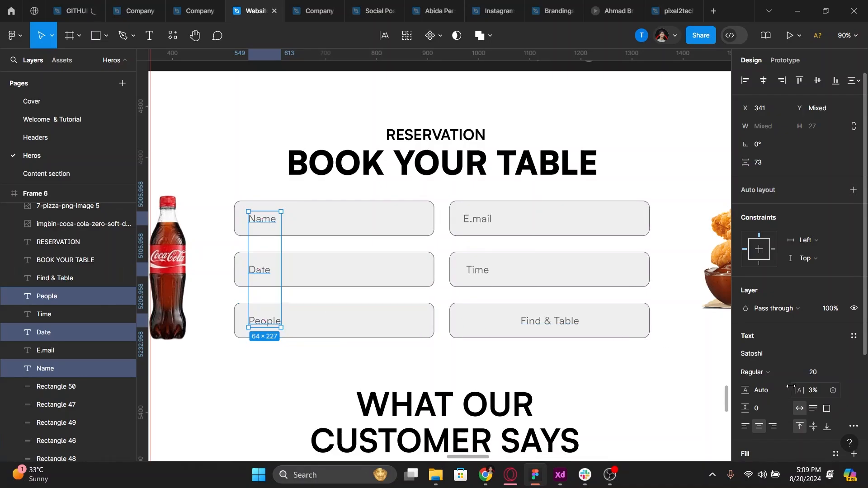
Change the font of all six reservation form labels to Poppins
scroll(769, 389, down, 3)
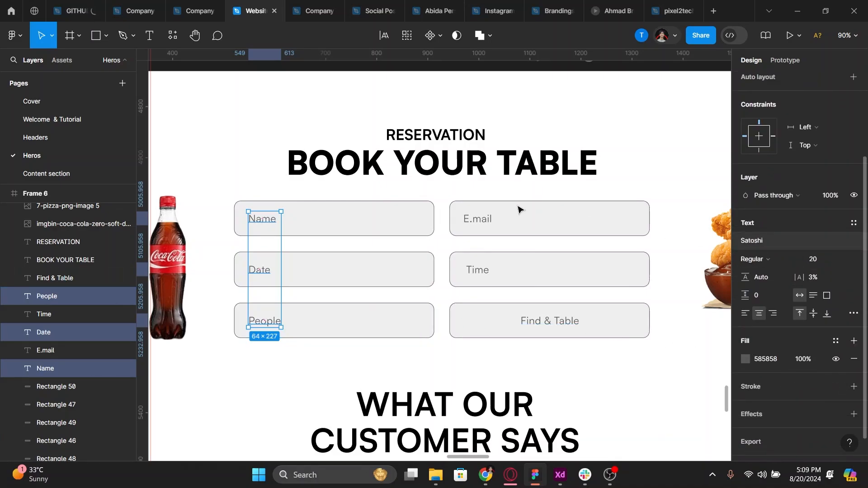
shift+click(477, 220)
shift+click(477, 272)
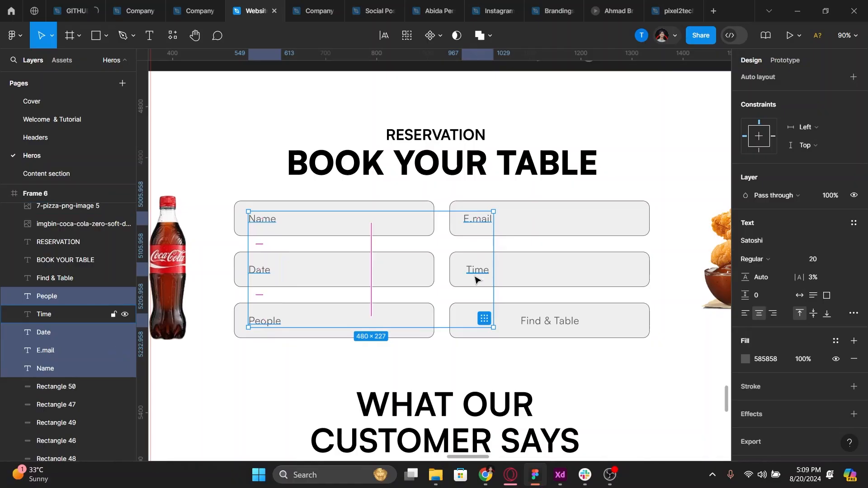
shift+click(538, 320)
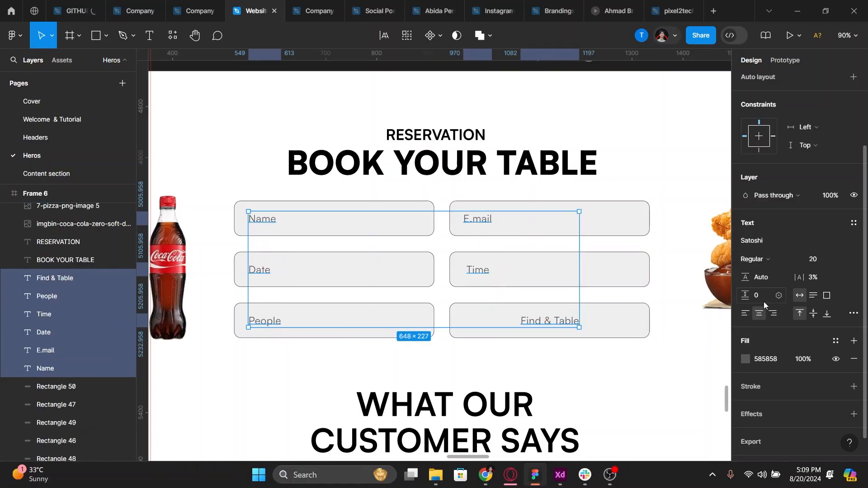
click(749, 241)
text(popp)
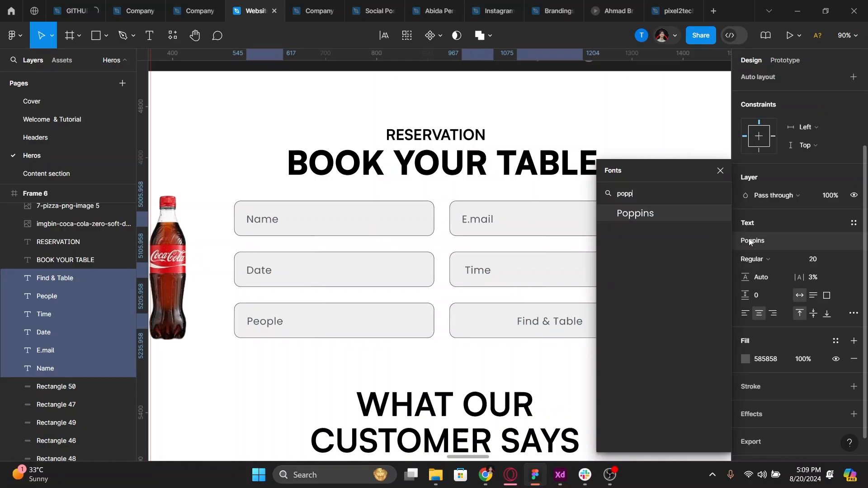
key(Return)
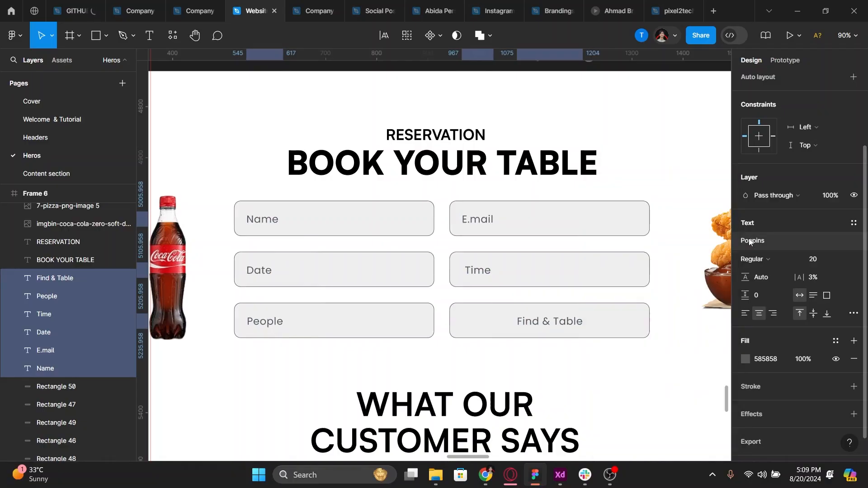
Set the font size of the six reservation form labels to 16
click(813, 265)
text(18)
key(Return)
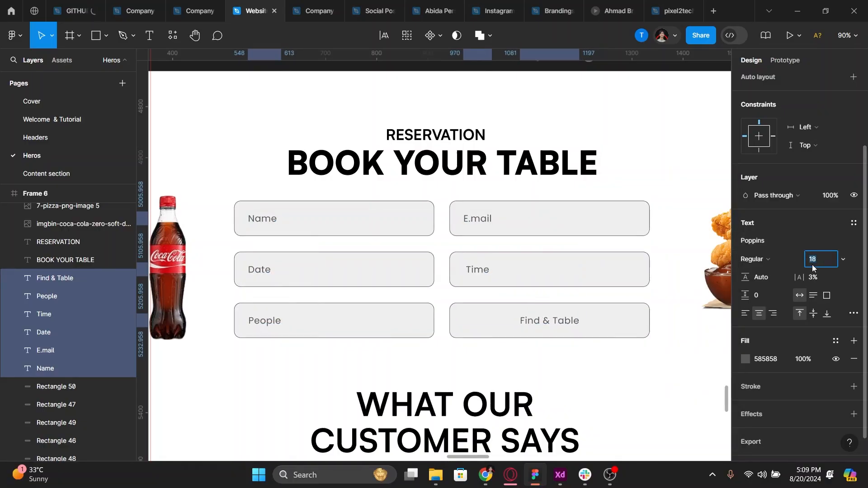
key(Down)
key(Down)
key(Escape)
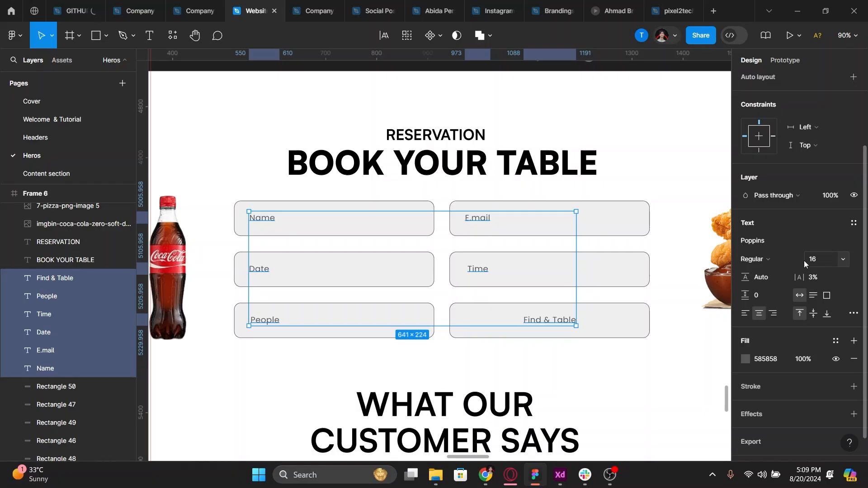
Correct the "E.mail" label in the reservation form to "Email"
click(471, 219)
double_click(470, 219)
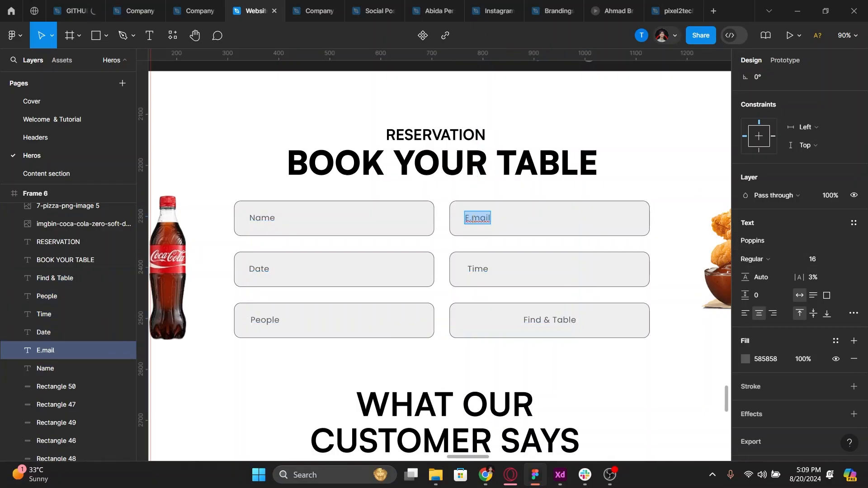
click(473, 220)
key(BackSpace)
key(Escape)
Align the Email, Time and Find & Table labels along their left edges
shift+click(568, 322)
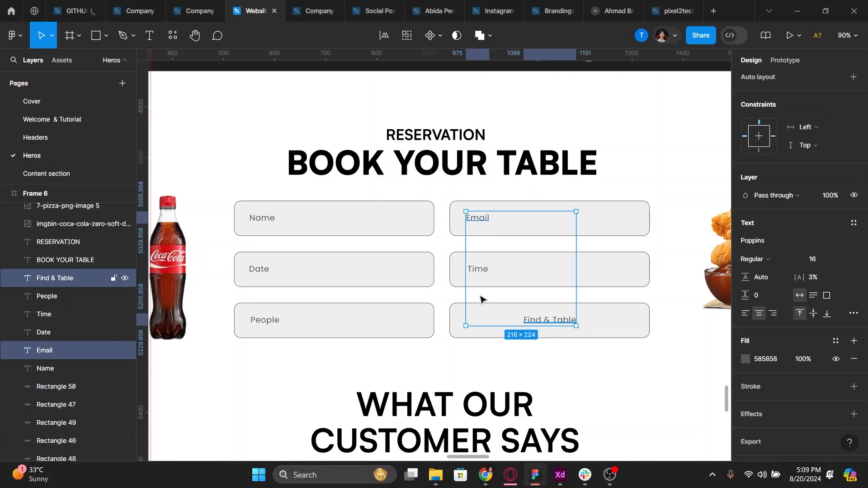
shift+click(477, 275)
key(alt+a)
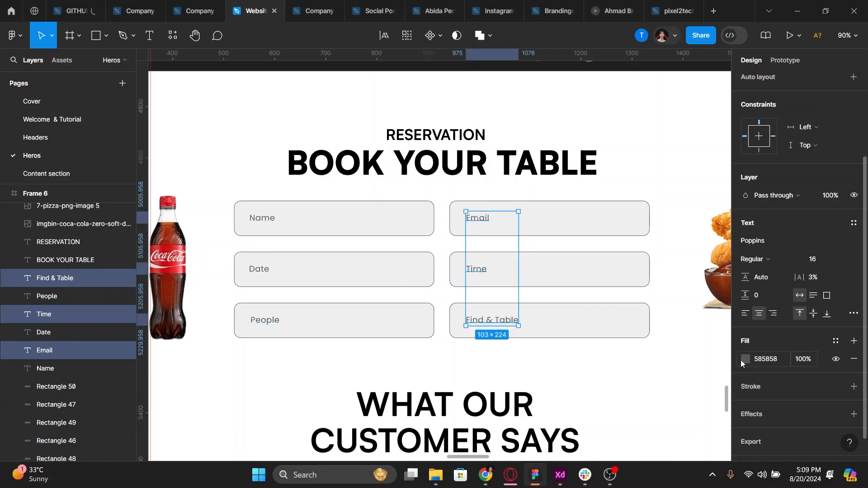
Lighten the fill of the Email, Time and Find & Table labels to grey 808080 and copy that hex value
click(744, 360)
drag(599, 246, 574, 244)
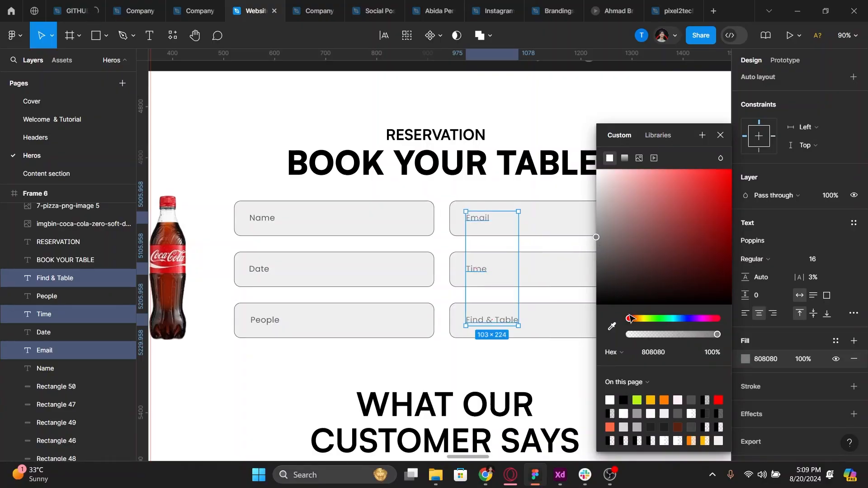
click(654, 352)
key(ctrl+c)
click(721, 136)
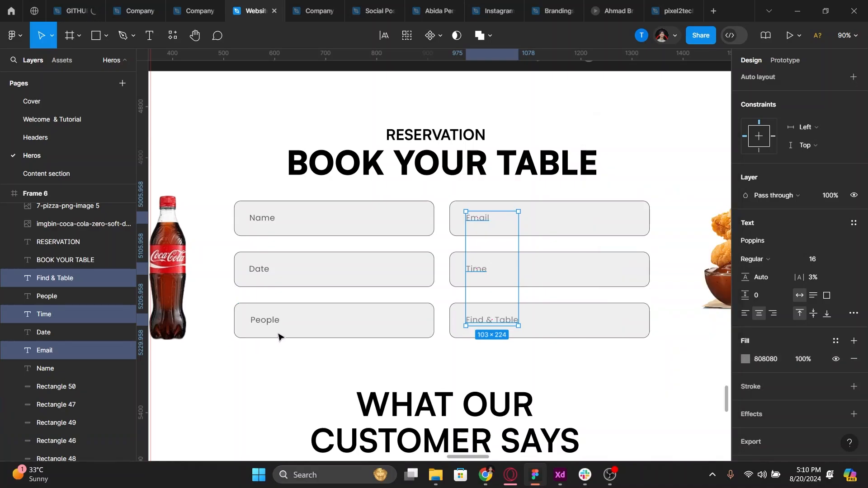
Apply the copied fill colour 808080 to the Name, Date and People labels
click(268, 319)
shift+click(259, 270)
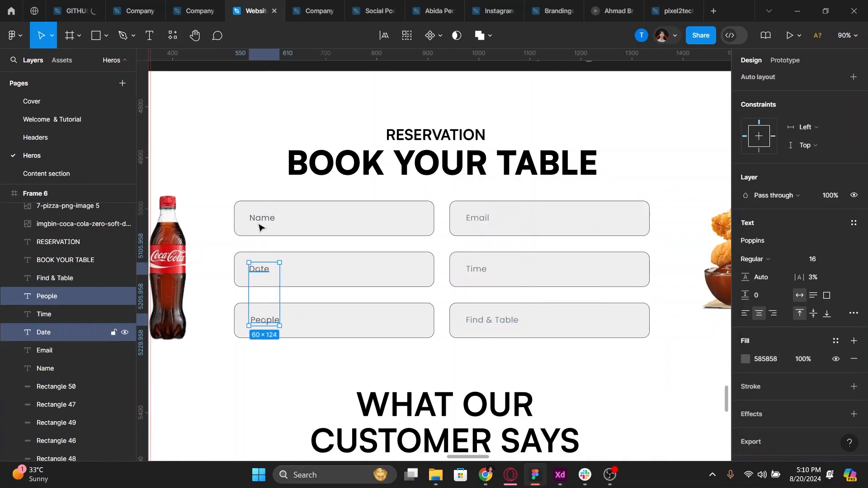
shift+click(261, 222)
click(768, 358)
key(ctrl+v)
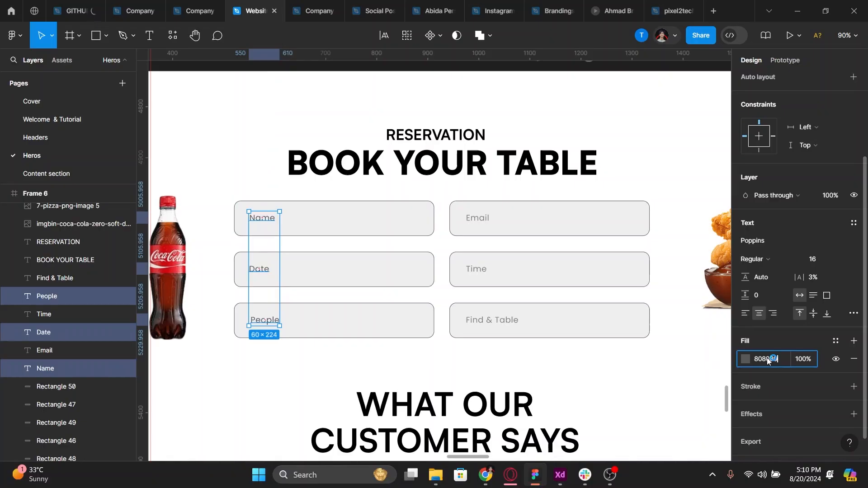
key(Return)
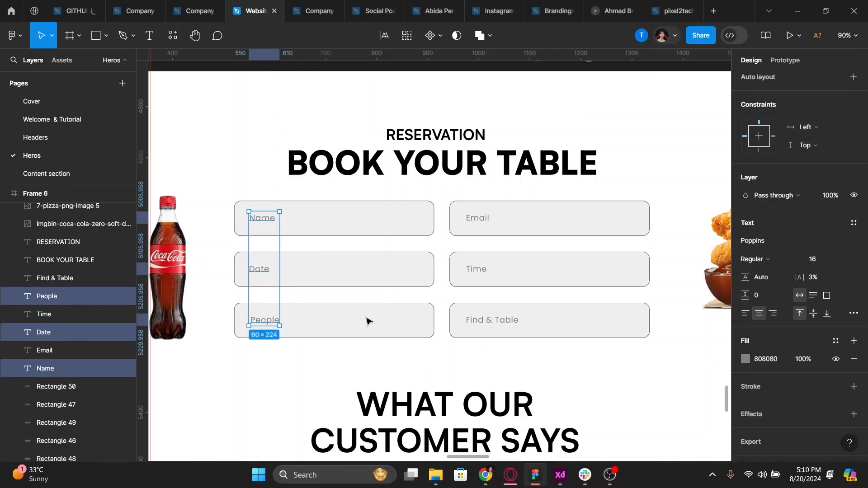
Centre the Name, Date and People labels vertically within their form fields
click(284, 224)
shift+click(261, 224)
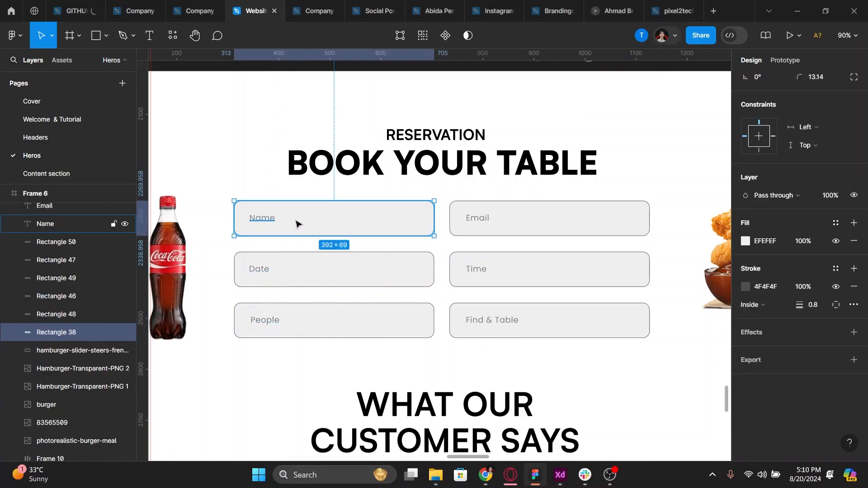
click(281, 276)
shift+click(278, 283)
click(272, 320)
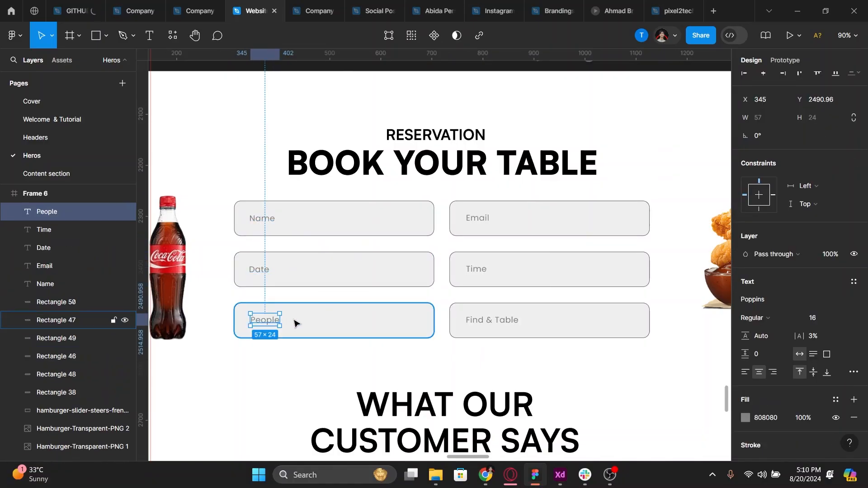
shift+click(297, 322)
Centre the Find & Table, Time and Email labels vertically within their form fields
click(497, 321)
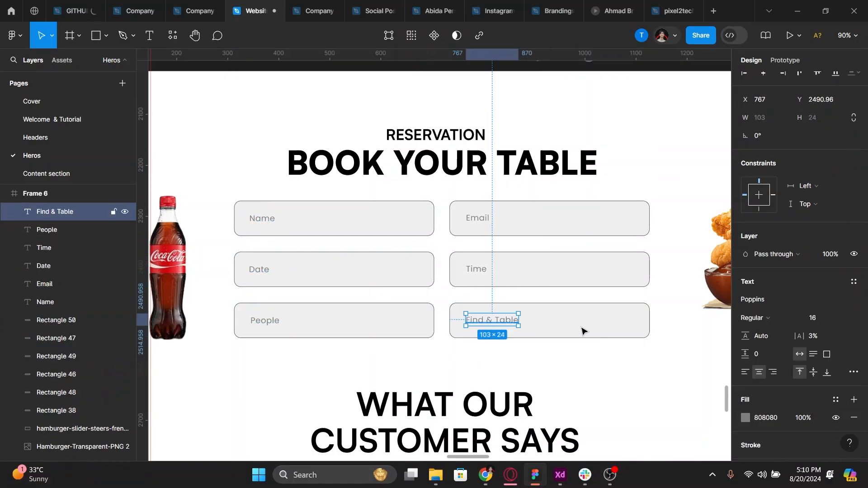
shift+click(538, 305)
click(478, 270)
shift+click(535, 273)
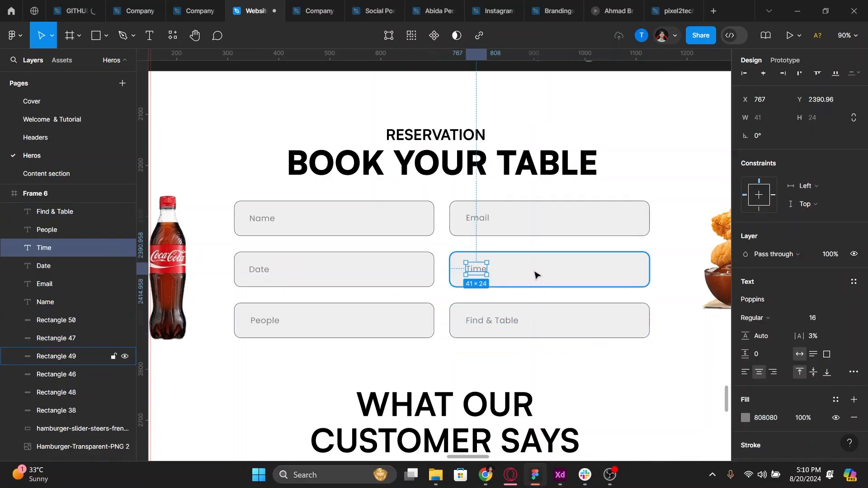
shift+click(512, 226)
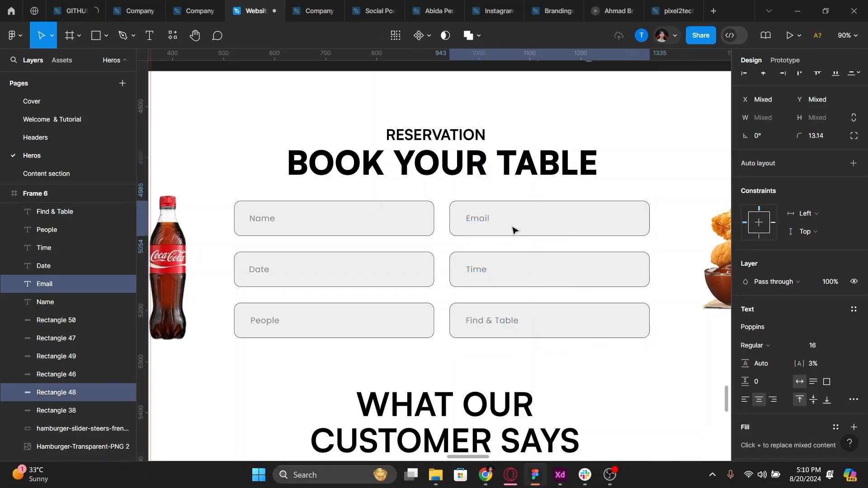
Shift the Name, Date and People labels 3 px right to match the inset of the Email, Time and Find & Table labels
click(477, 270)
shift+click(492, 321)
shift+click(472, 218)
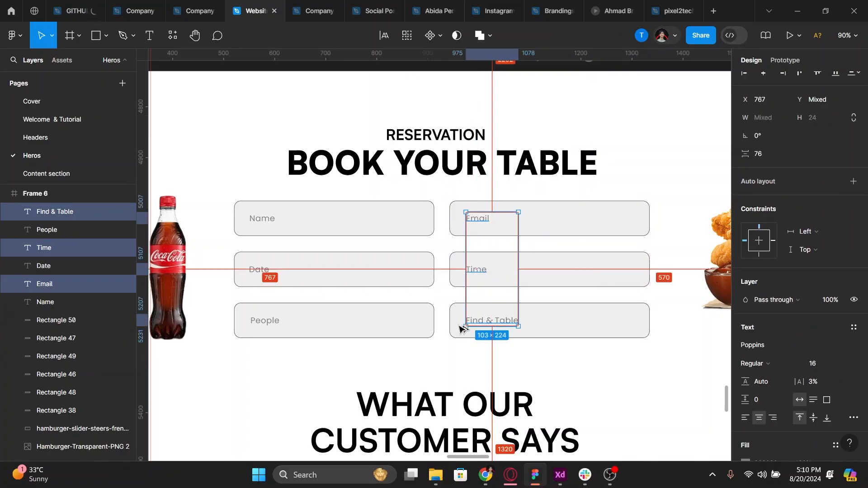
click(264, 321)
shift+click(255, 270)
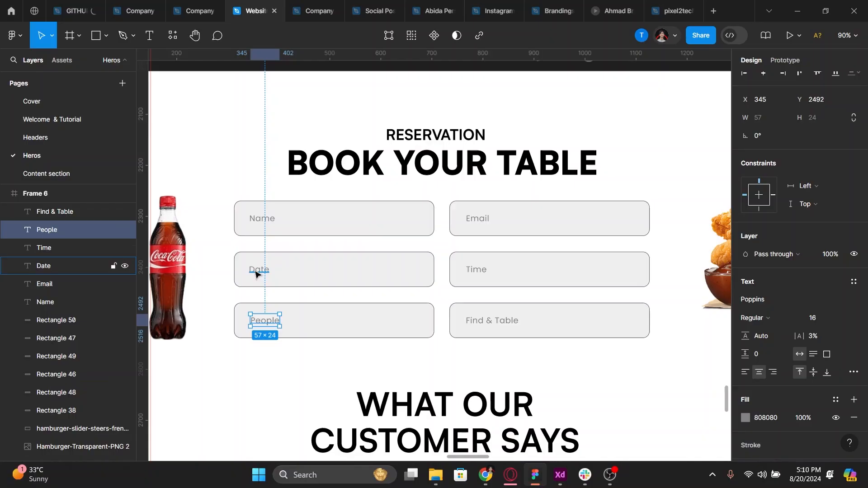
shift+click(260, 219)
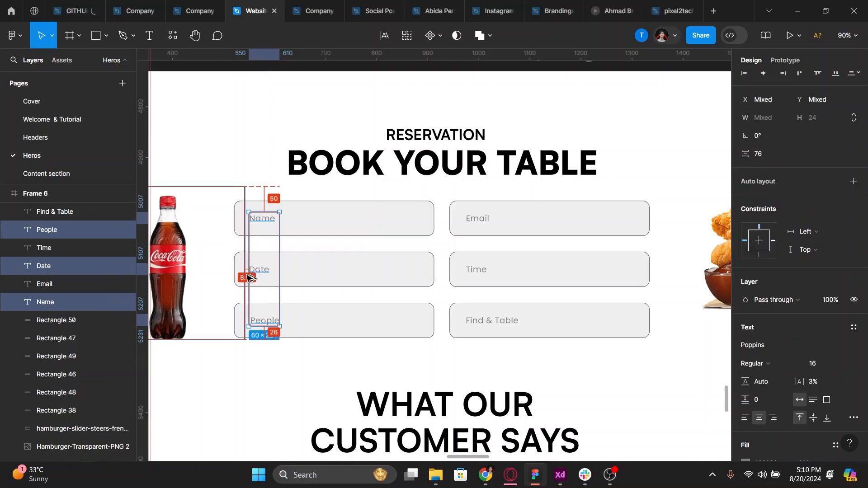
ctrl+scroll(248, 273, up, 5)
ctrl+scroll(248, 273, up, 5)
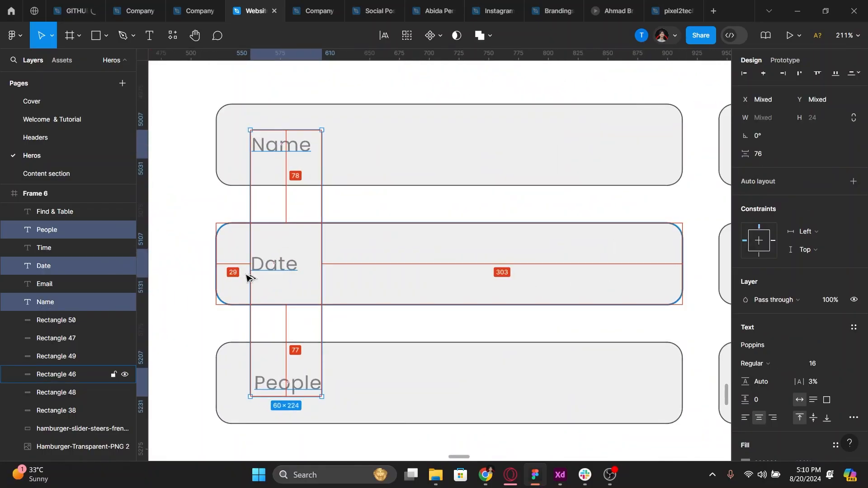
key(Right)
key(Right)
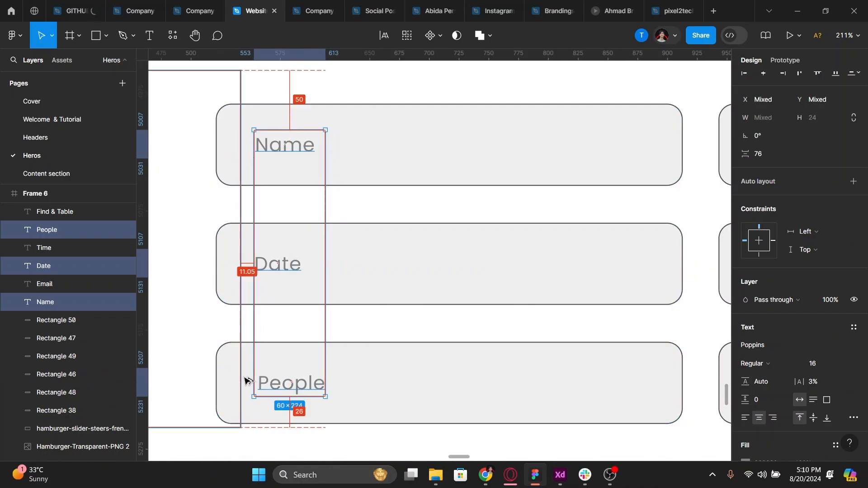
Group the Date label with its field rectangle, and the Name label with its own field rectangle
ctrl+scroll(256, 378, down, 3)
ctrl+scroll(256, 378, down, 4)
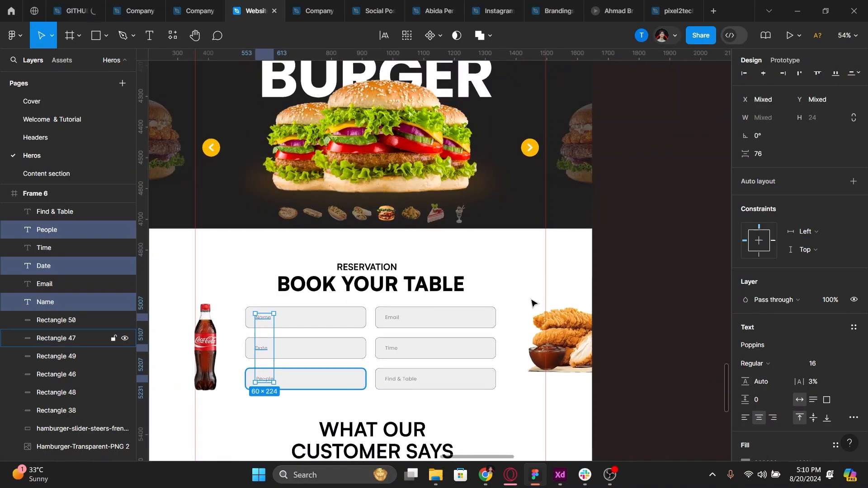
scroll(317, 376, down, 2)
ctrl+scroll(357, 319, up, 2)
click(238, 311)
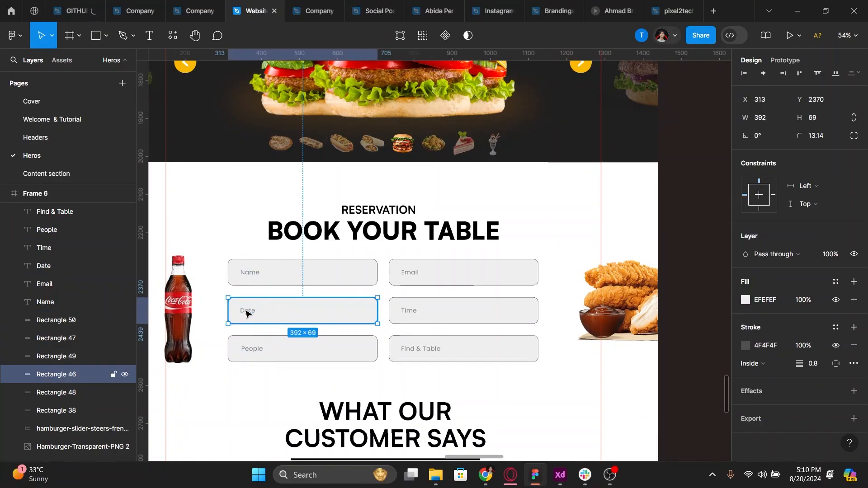
shift+click(246, 315)
key(ctrl+g)
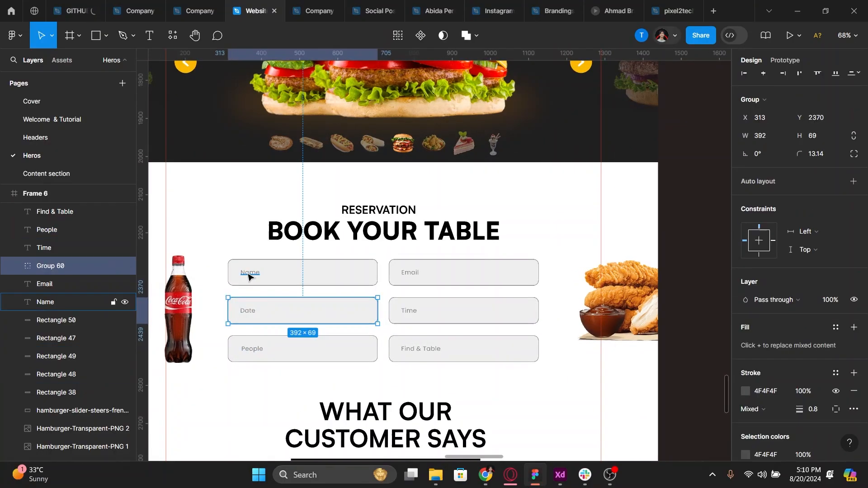
click(249, 273)
shift+click(287, 273)
key(ctrl+g)
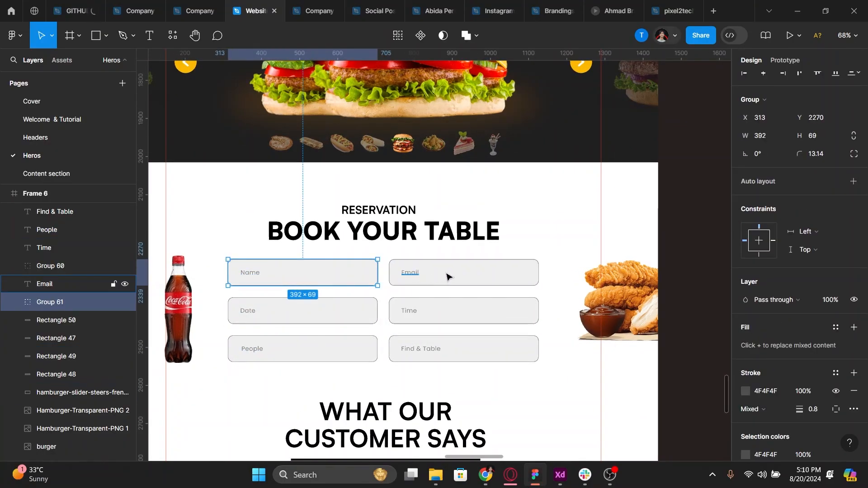
Group the Email label with its field rectangle, and the Time label with its own field rectangle
click(414, 274)
shift+click(448, 275)
key(ctrl+g)
click(411, 312)
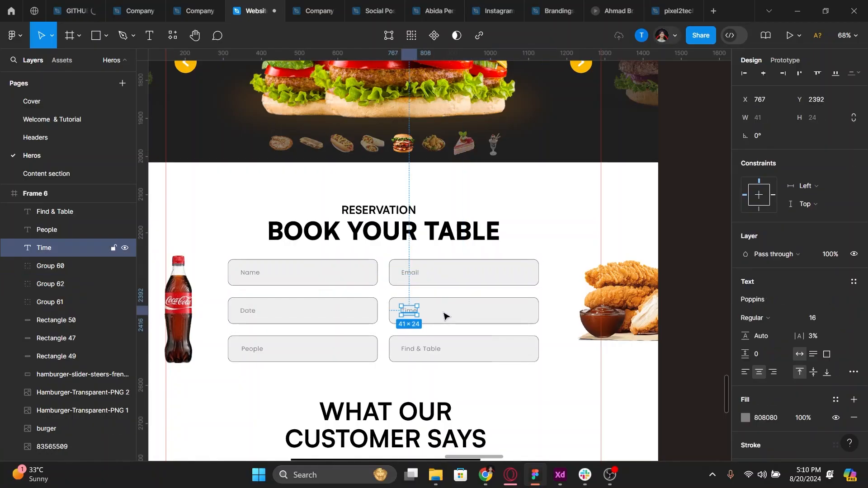
shift+click(444, 314)
key(ctrl+g)
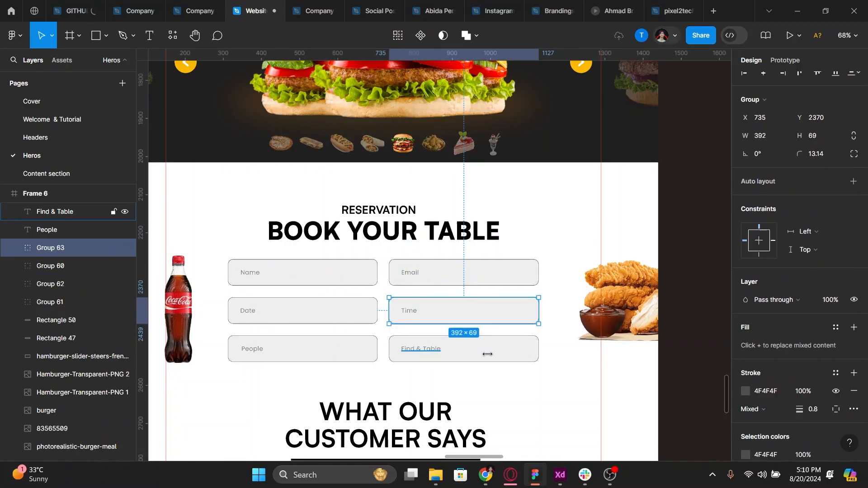
Group the Find & Table label with its field rectangle, and the People label with its own field rectangle
click(420, 350)
shift+click(399, 364)
key(ctrl+g)
click(302, 358)
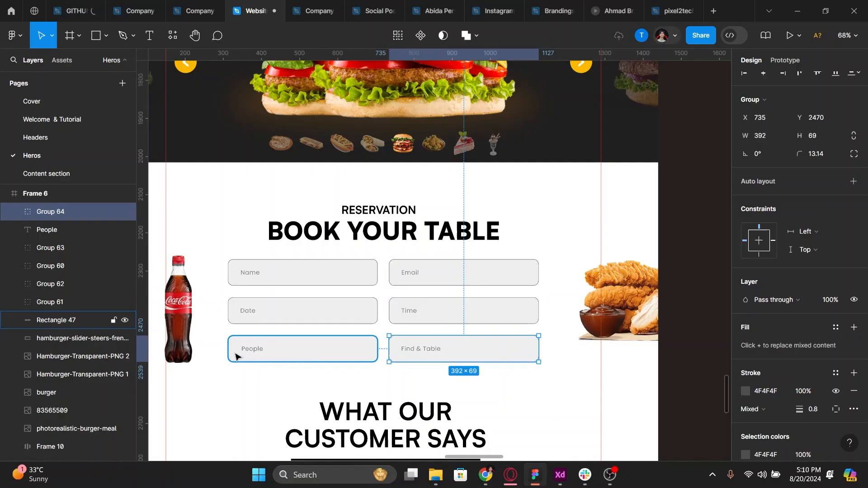
shift+click(246, 353)
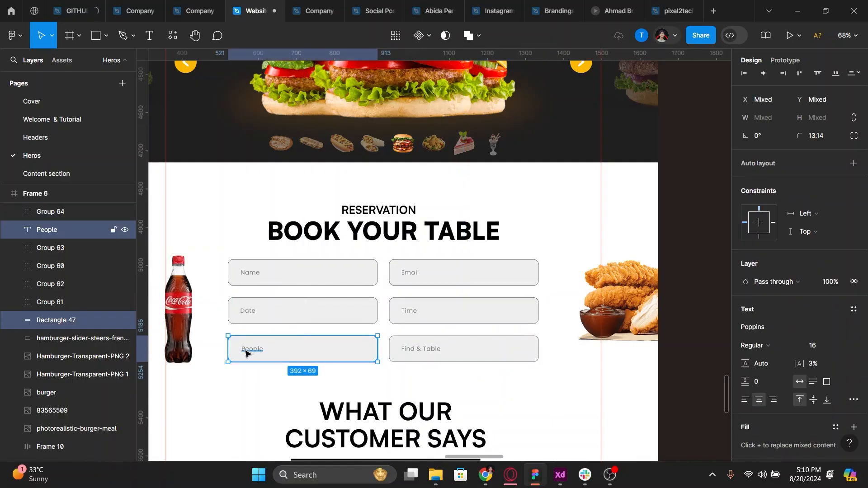
key(ctrl+g)
Select all six reservation field groups and set the vertical spacing between their rows to 28
shift+click(423, 352)
shift+click(422, 317)
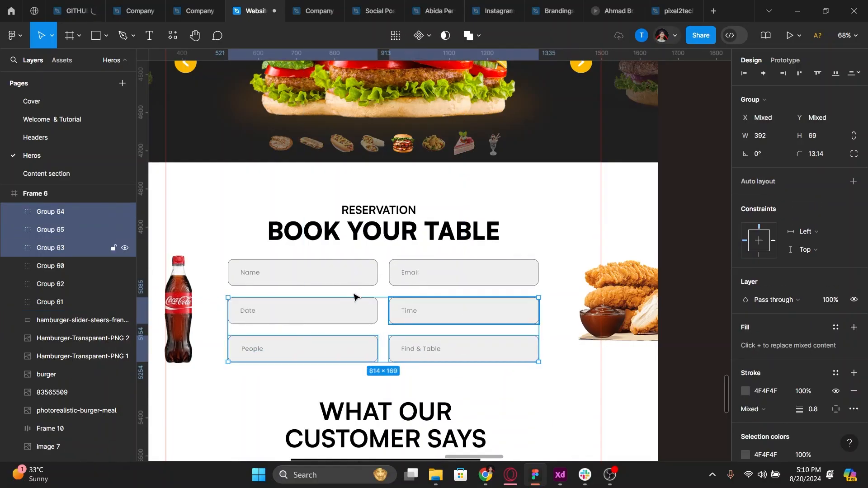
shift+click(407, 280)
shift+click(355, 280)
shift+click(353, 308)
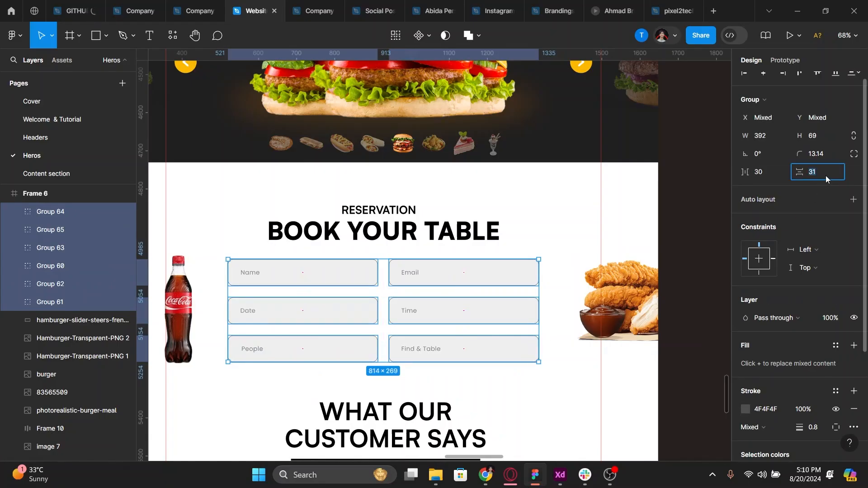
key(Up)
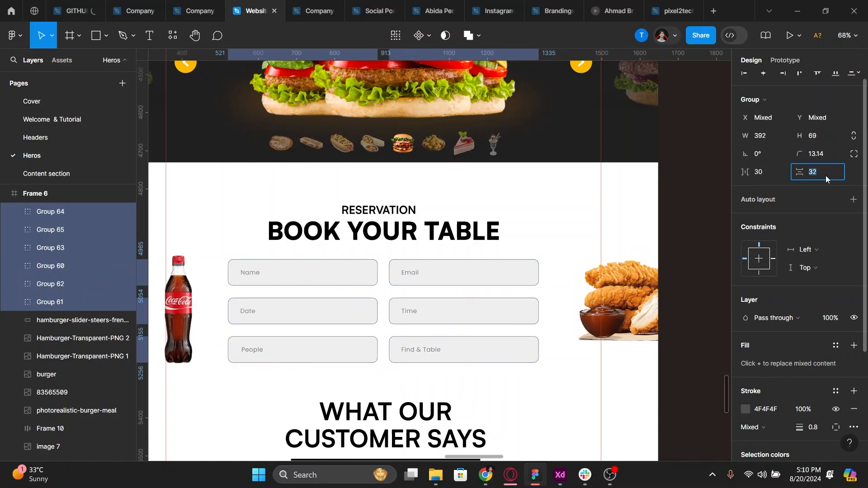
key(Down)
key(Down)
key(Down)
key(Down)
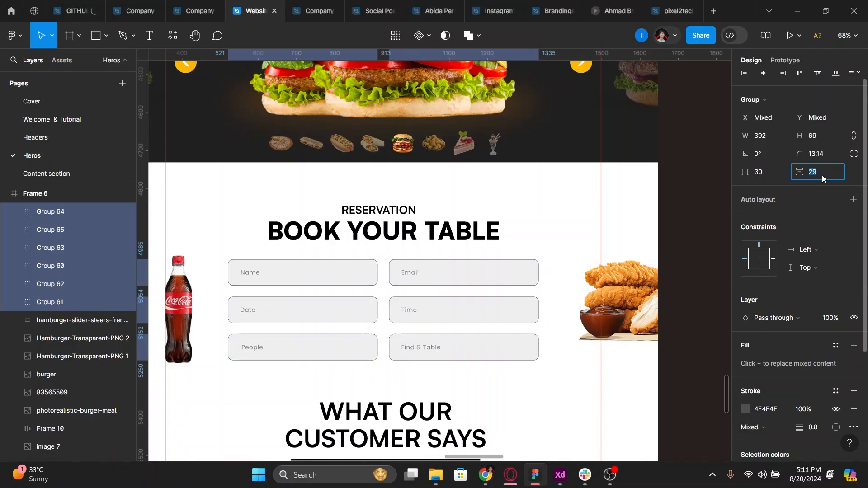
click(763, 173)
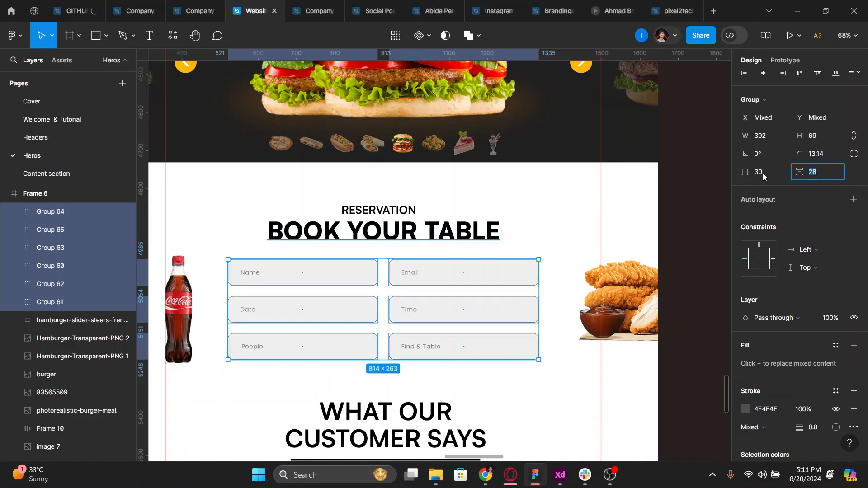
Set the horizontal spacing between the six reservation fields to 28 and group them, centred horizontally in the frame
key(Down)
key(Down)
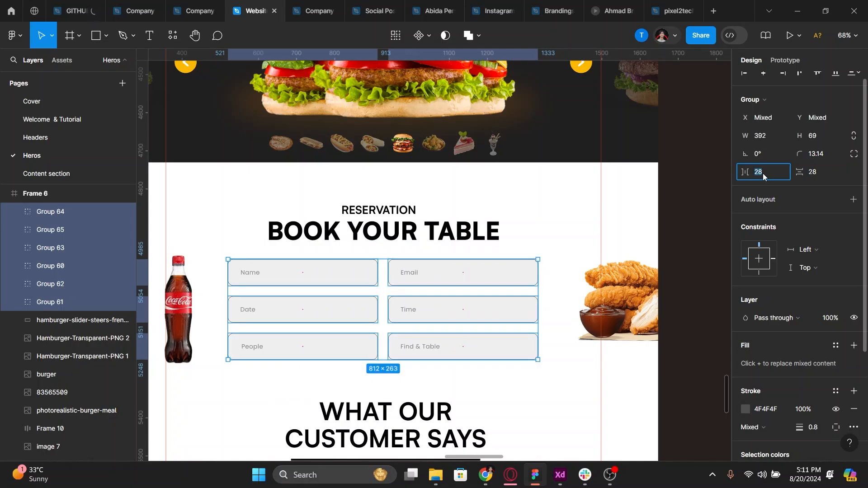
key(Escape)
key(ctrl+g)
key(alt+h)
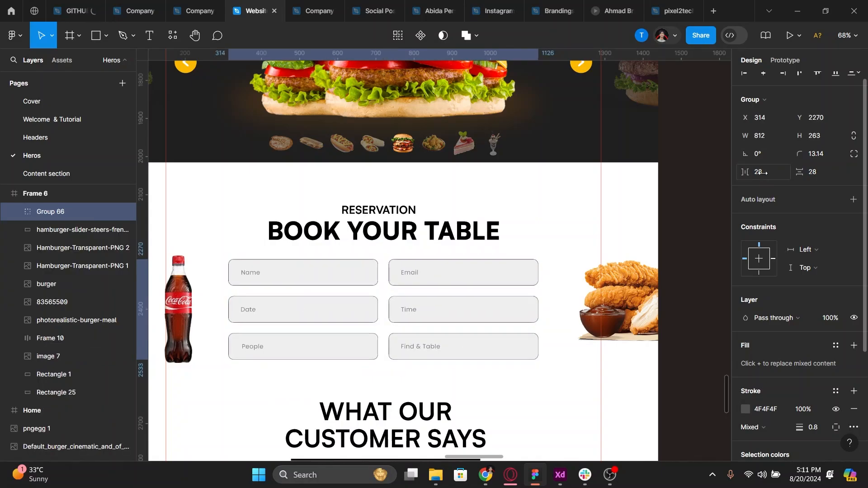
Check the spacing between the reservation form fields across each row and down the columns
double_click(416, 315)
shift+click(362, 316)
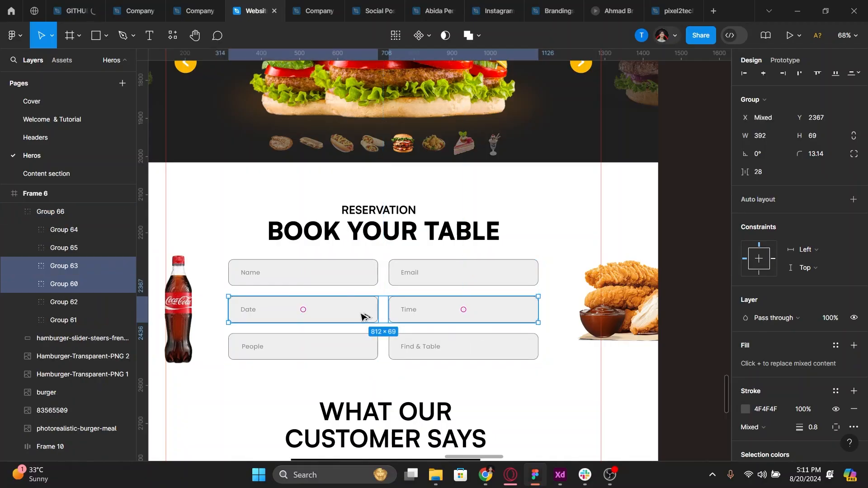
click(392, 278)
shift+click(375, 282)
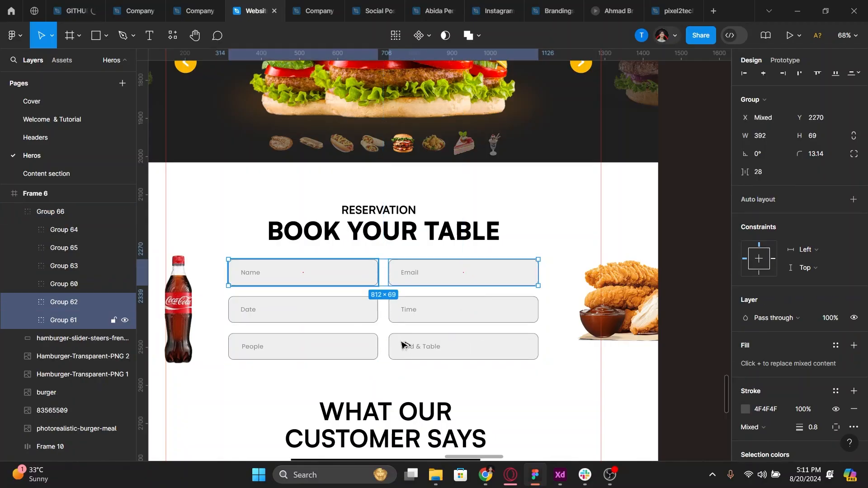
click(403, 347)
shift+click(344, 349)
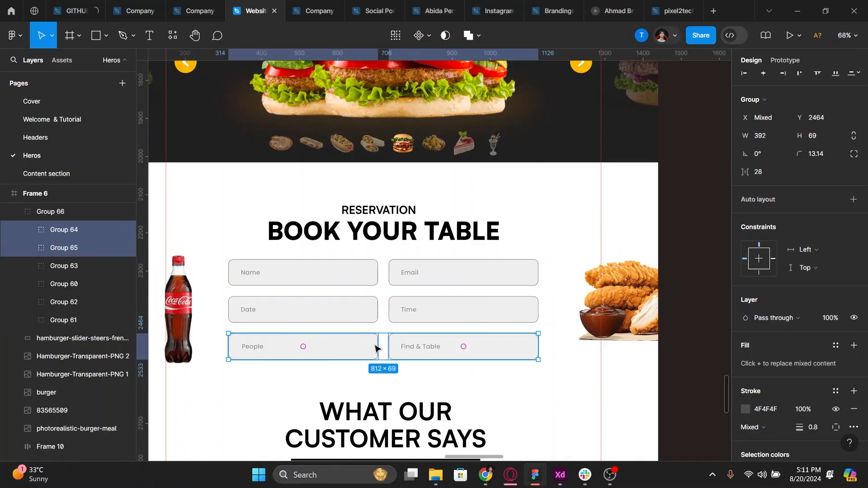
click(405, 308)
shift+click(398, 275)
shift+click(394, 346)
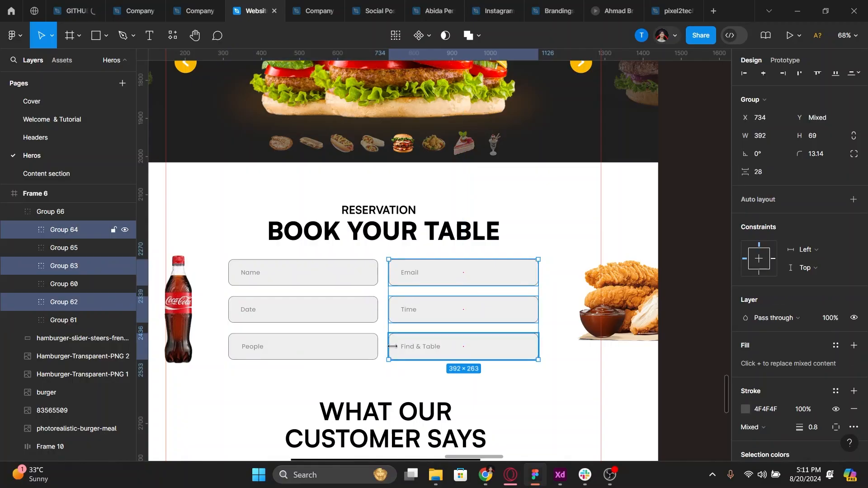
click(360, 352)
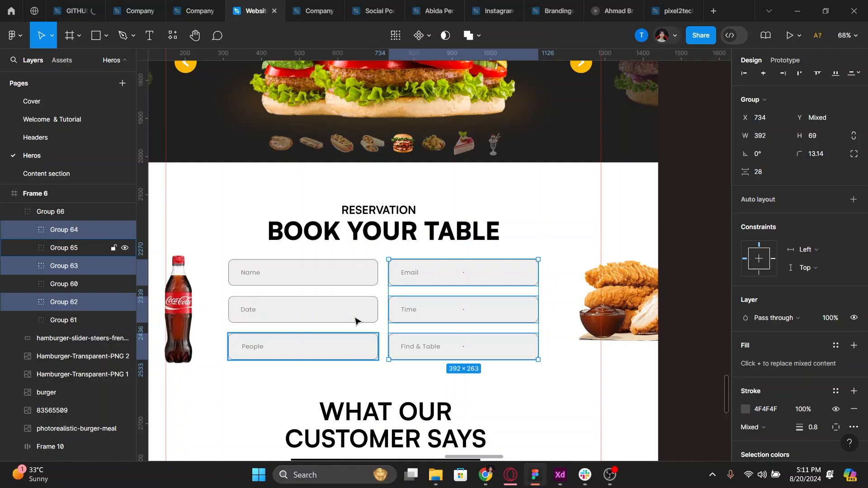
shift+click(352, 284)
click(412, 244)
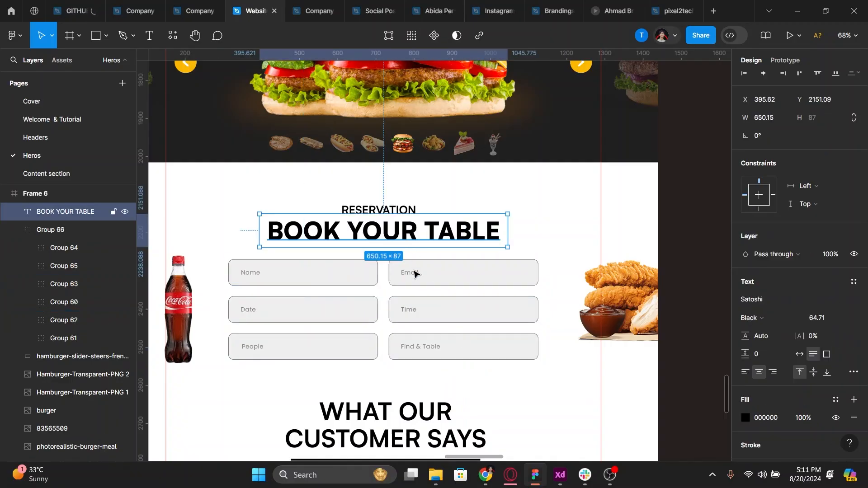
click(411, 250)
click(407, 235)
Change the RESERVATION label's font to Poppins with Medium weight
click(397, 209)
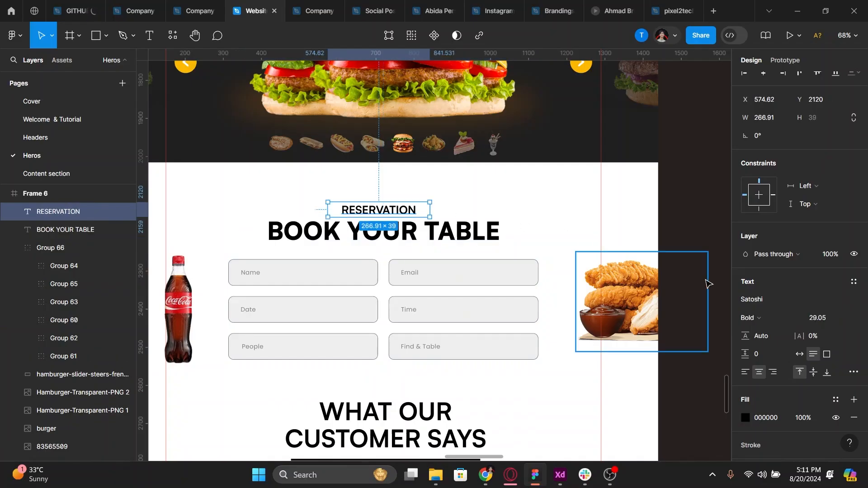
click(752, 301)
text(pop)
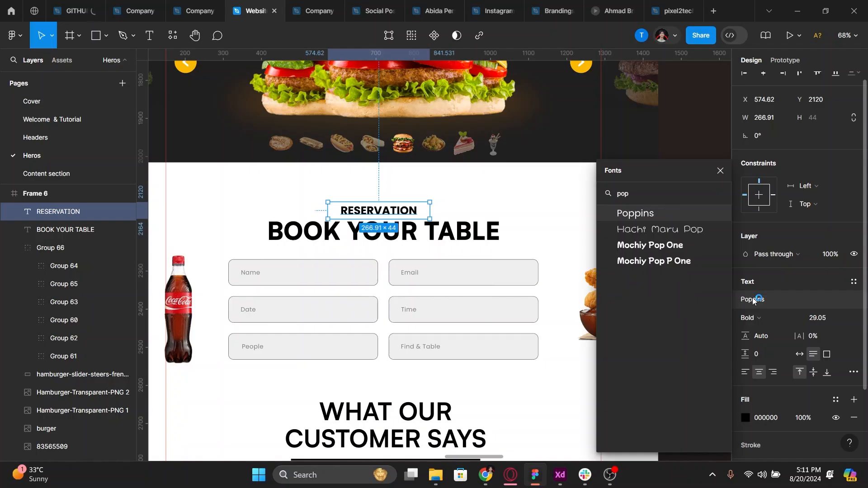
click(753, 298)
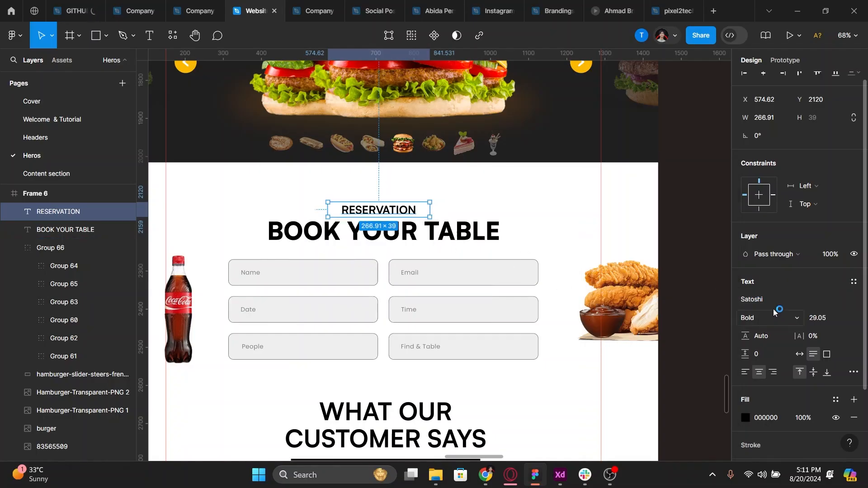
key(p)
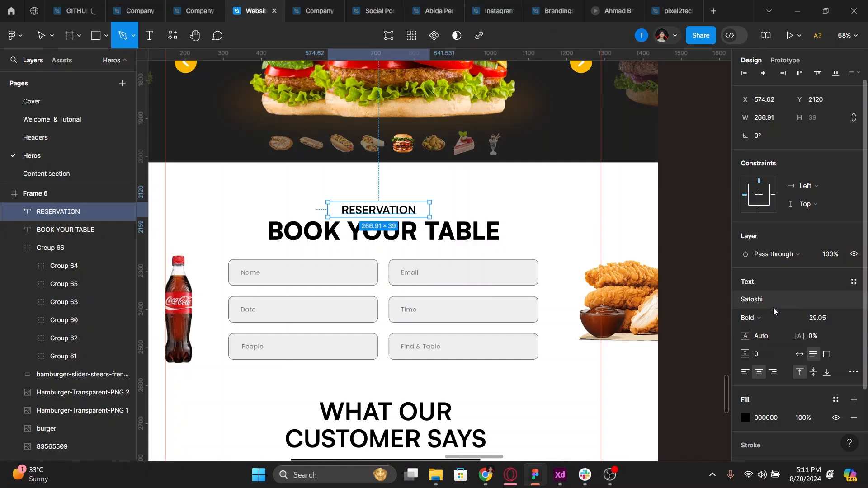
click(759, 301)
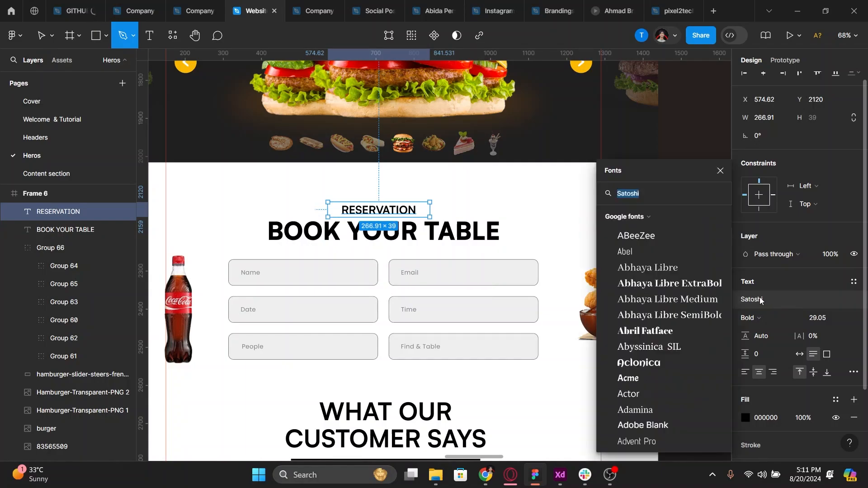
text(poppins)
key(Return)
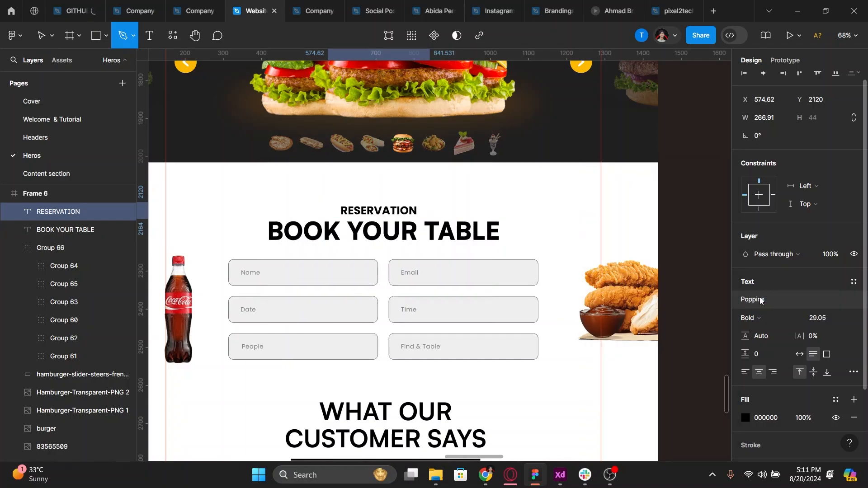
click(751, 320)
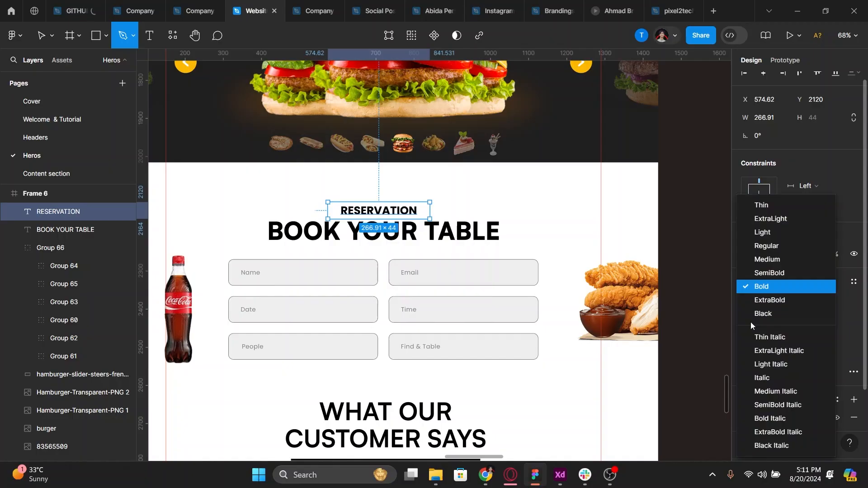
click(769, 259)
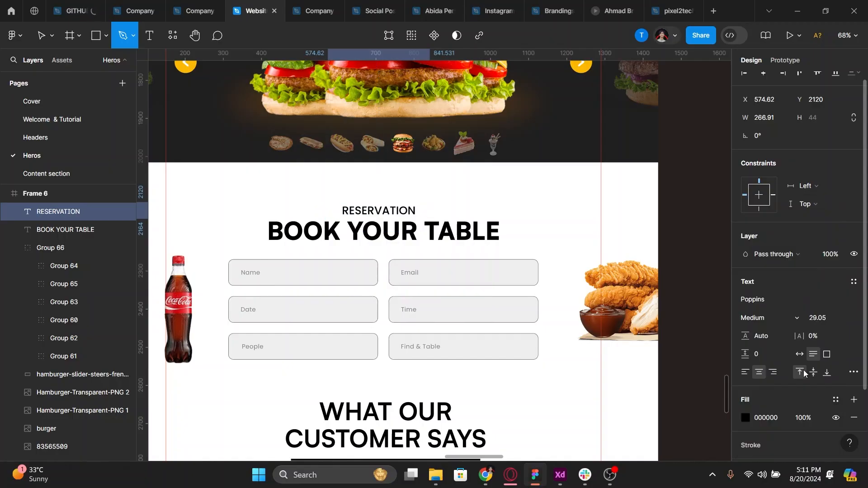
Set the RESERVATION label's letter spacing to 4% and centre it horizontally in the frame with auto width
click(819, 334)
text(4)
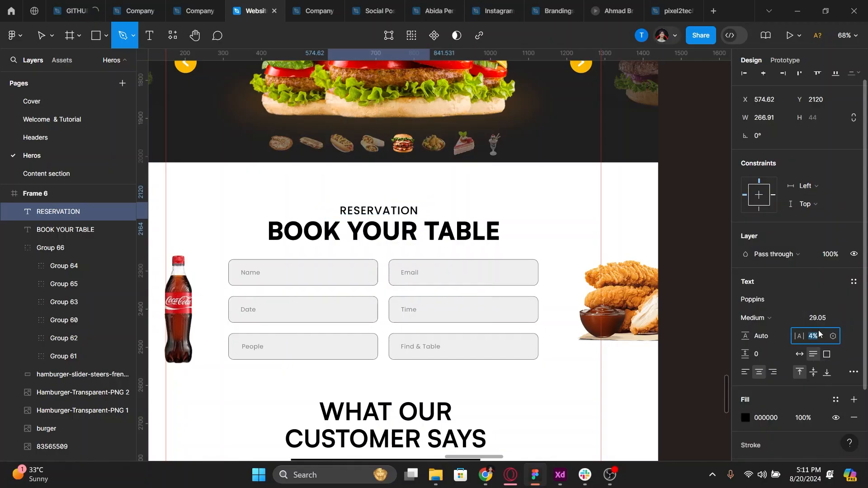
key(Return)
key(alt+h)
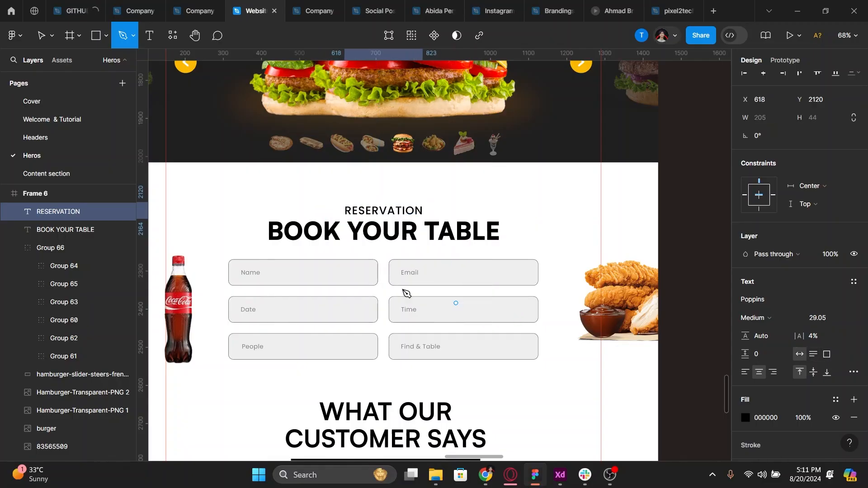
Change the BOOK YOUR TABLE heading to Poppins Bold and make its text box auto width
key(v)
click(379, 231)
click(768, 299)
text(poppins)
key(Return)
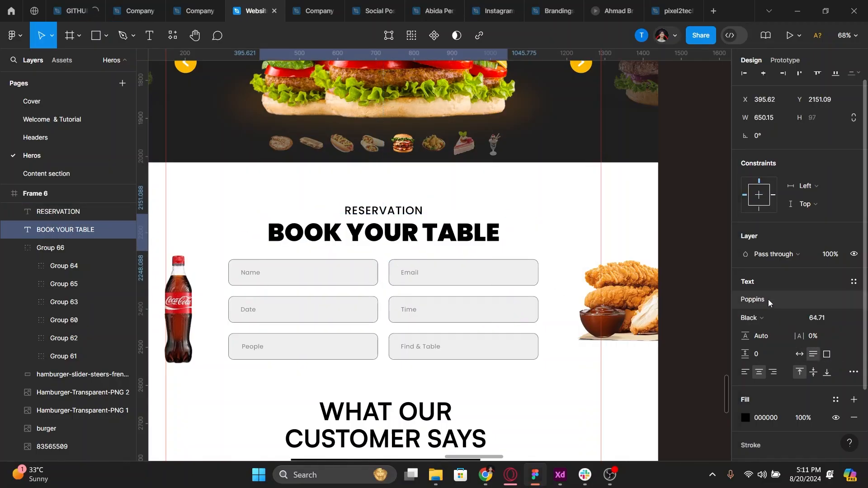
click(758, 316)
click(766, 286)
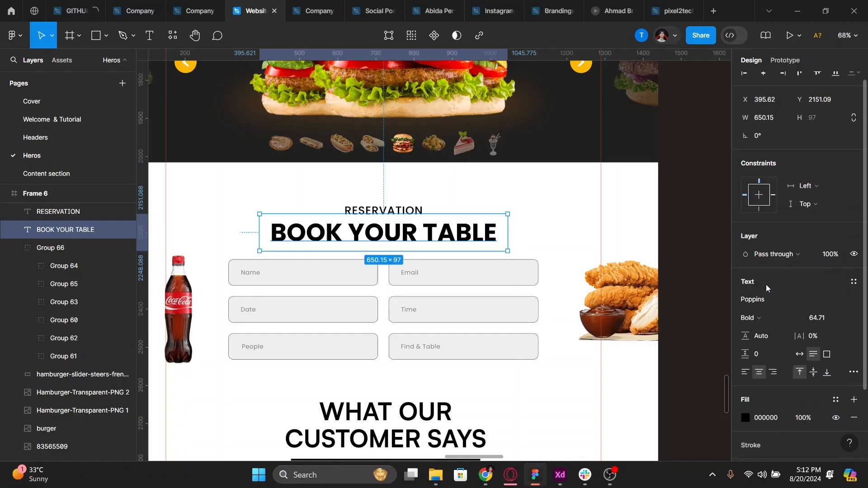
click(800, 356)
Tighten the gap between RESERVATION and BOOK YOUR TABLE to -20 and keep the two lines in a single group
shift+click(410, 214)
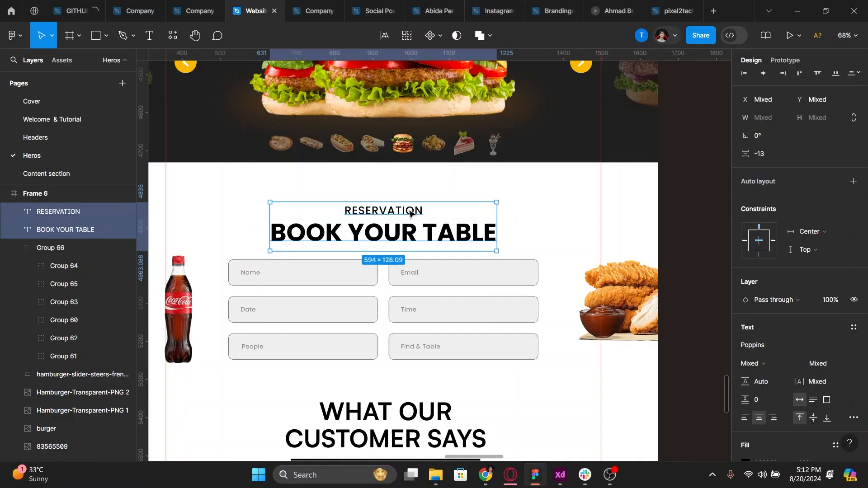
key(ctrl+g)
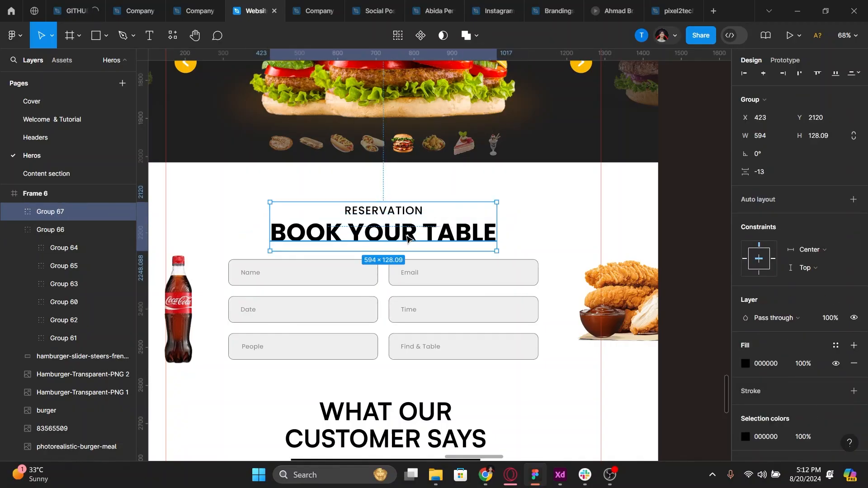
double_click(411, 237)
drag(386, 215, 386, 212)
shift+click(386, 212)
key(ctrl+g)
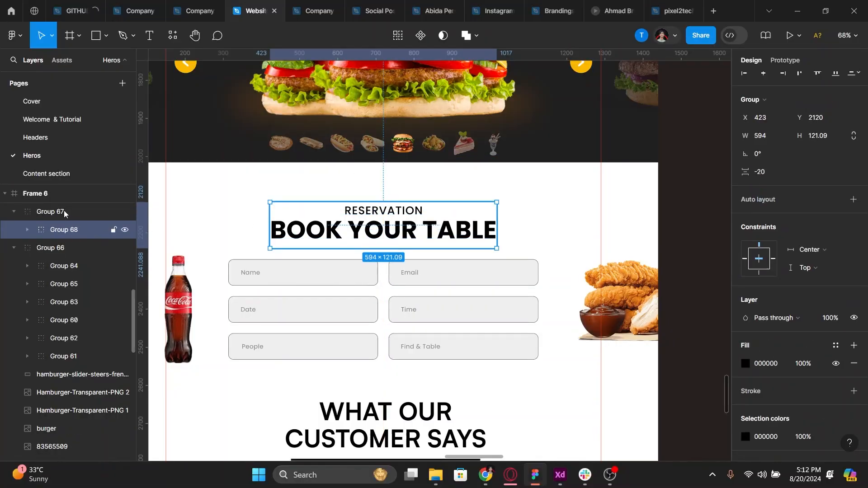
key(ctrl+shift+g)
Group the heading lines with the reservation form fields and set the vertical spacing between them to 14
shift+click(407, 273)
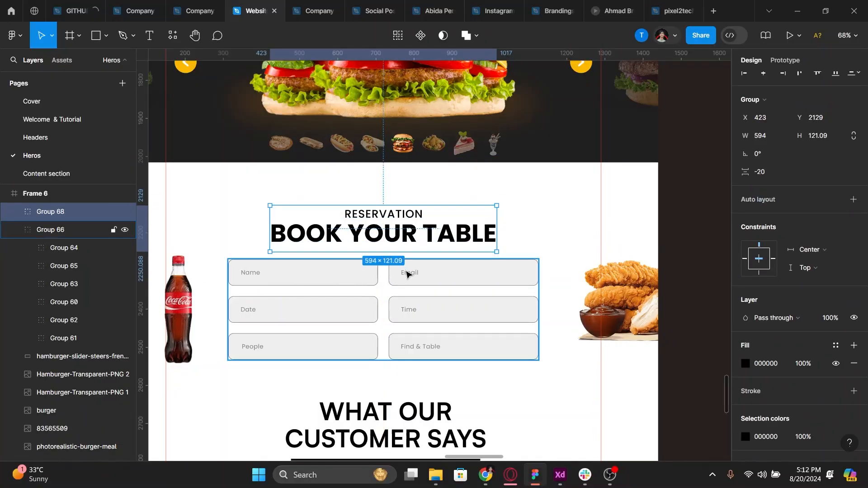
key(ctrl+g)
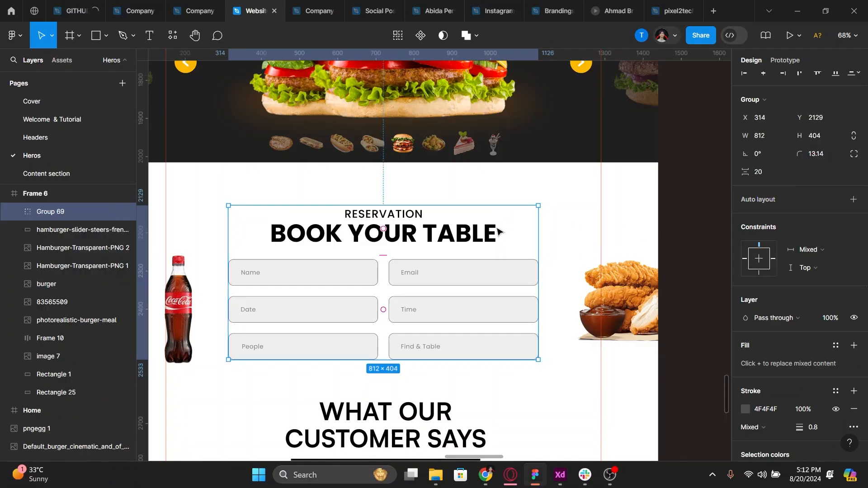
key(ctrl+shift+g)
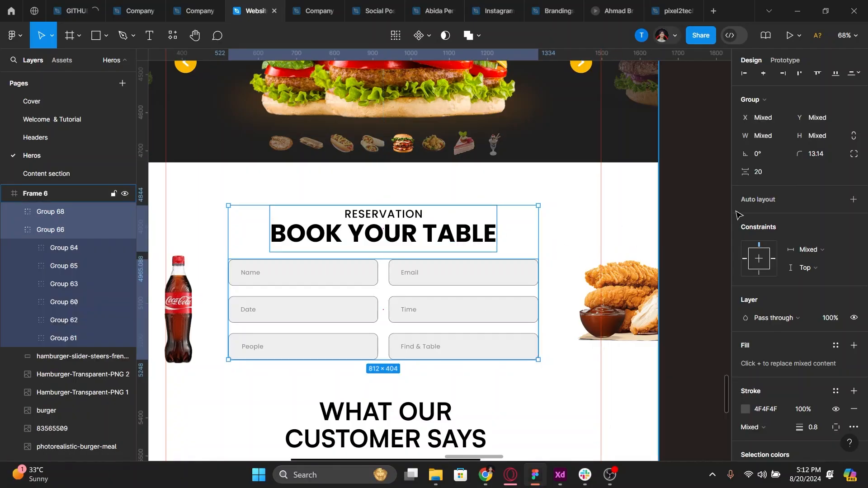
key(ctrl+g)
click(768, 170)
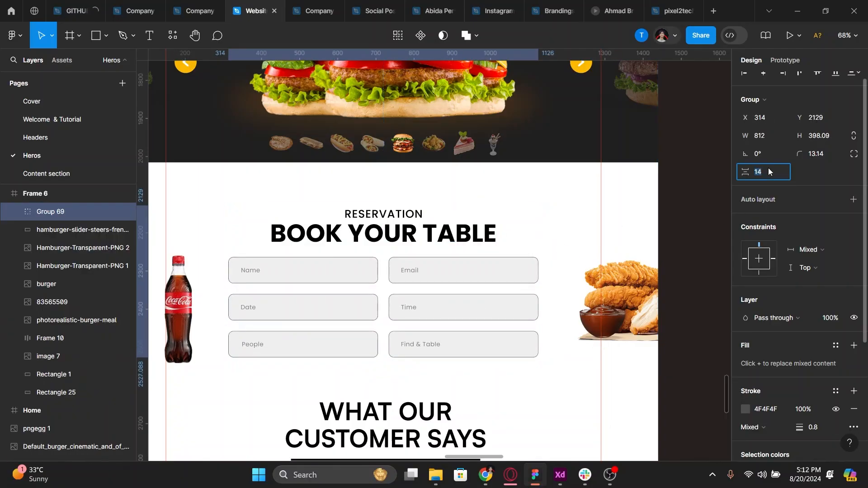
key(Down)
key(Down)
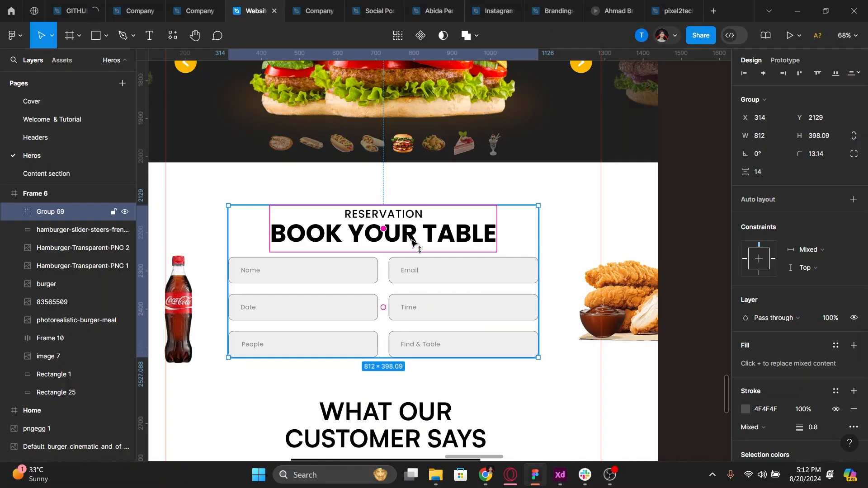
Nudge the whole reservation group 20 px to the right, to X 334
key(shift+Right)
key(shift+Right)
ctrl+scroll(416, 267, down, 3)
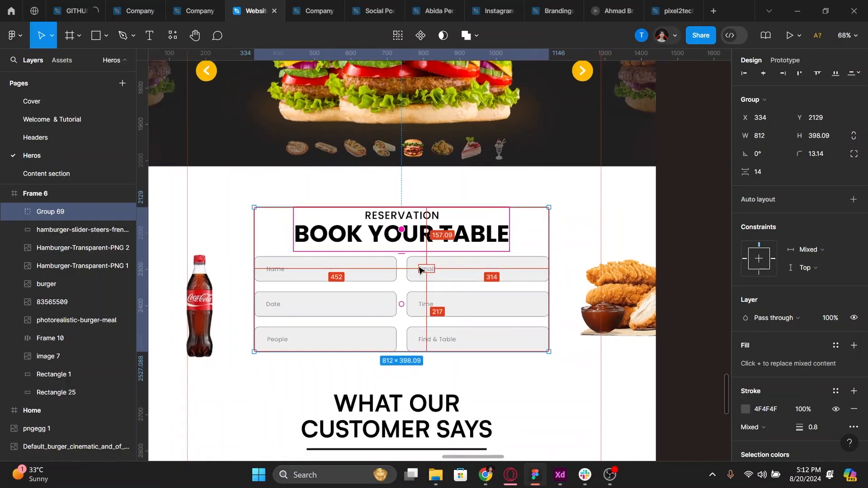
Delete the cola bottle and fried chicken images on either side of the reservation form
click(247, 309)
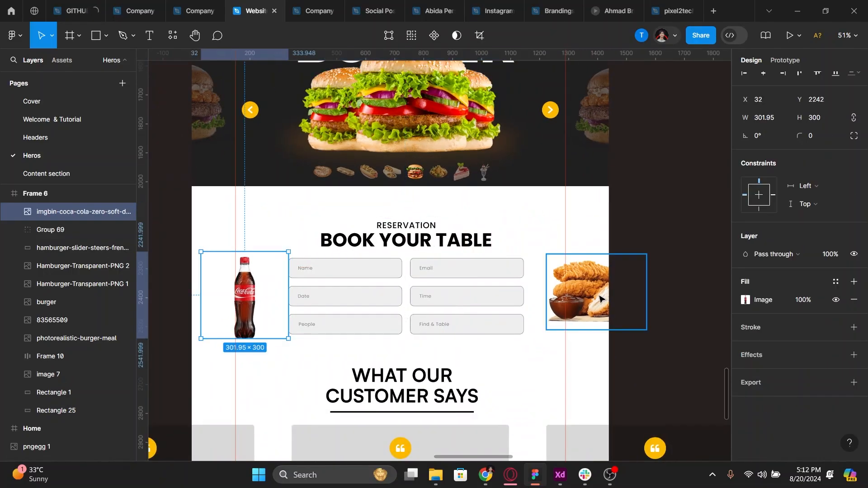
shift+click(599, 298)
key(Delete)
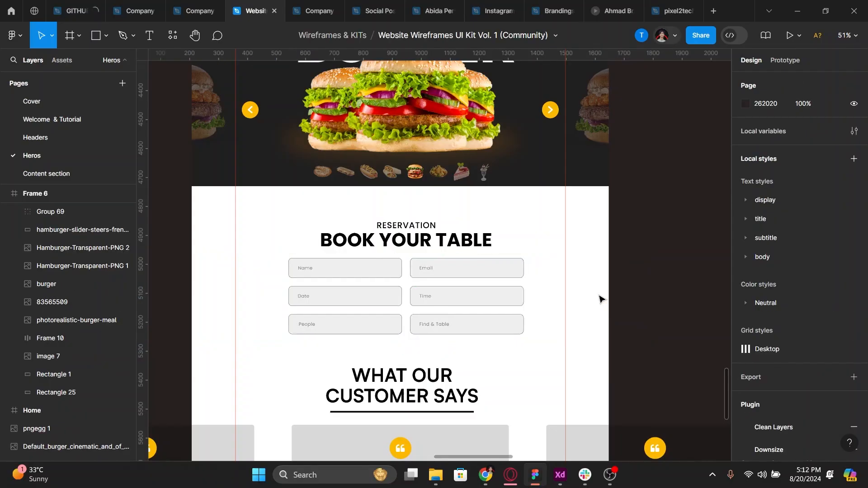
Look over the sections below the reservation form, then switch to the Opera window with the Google Meet call
ctrl+scroll(536, 301, down, 3)
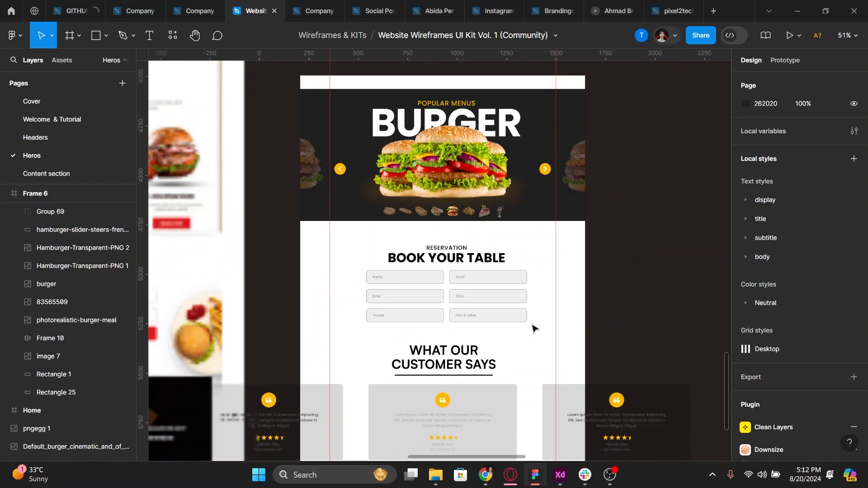
drag(524, 296, 514, 214)
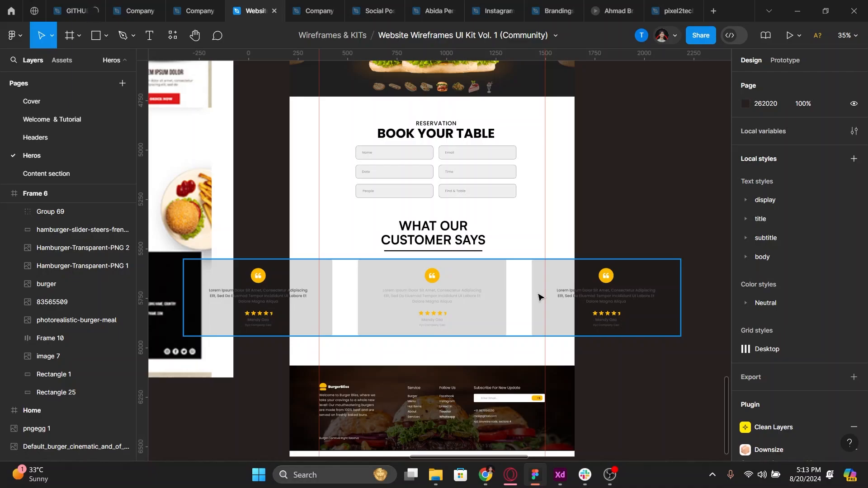
key(alt+Tab)
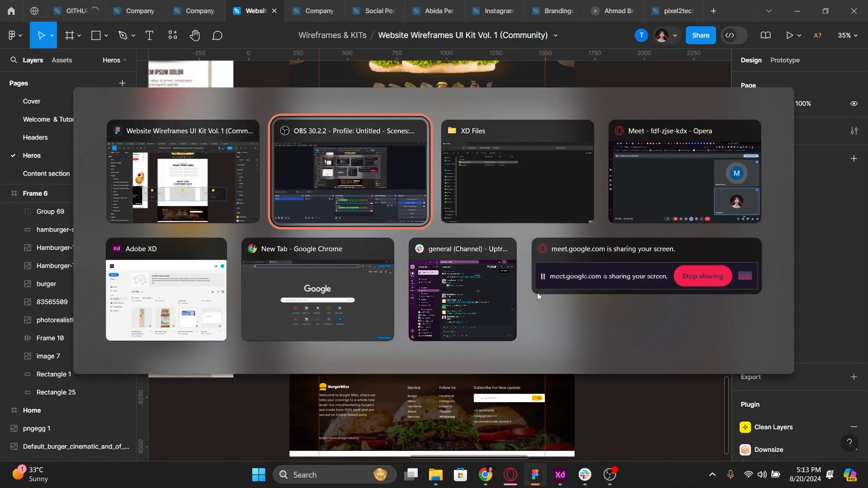
key(alt+Tab)
key(alt+Tab)
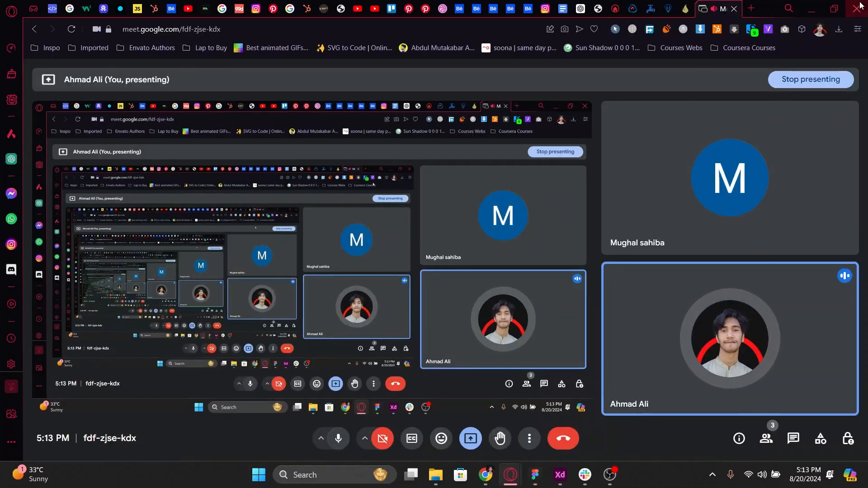
Search the web for "domino" in a new browser tab and open the Dominos Pizza site
click(751, 11)
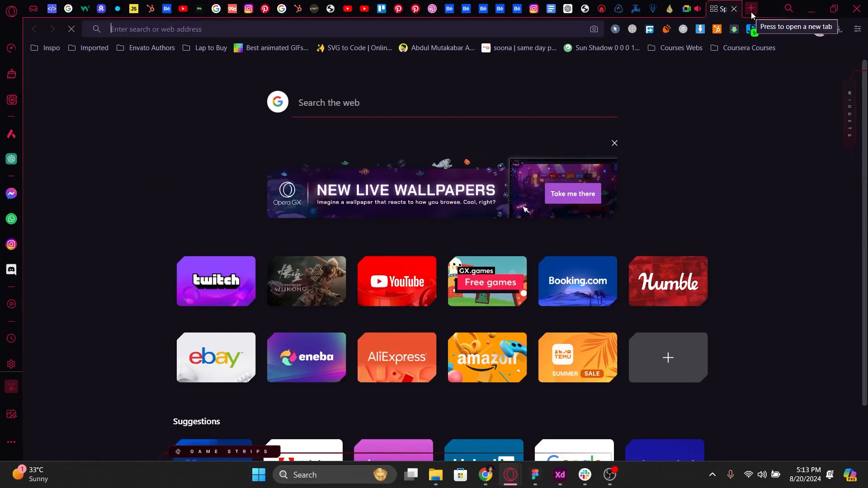
text(domino)
key(Return)
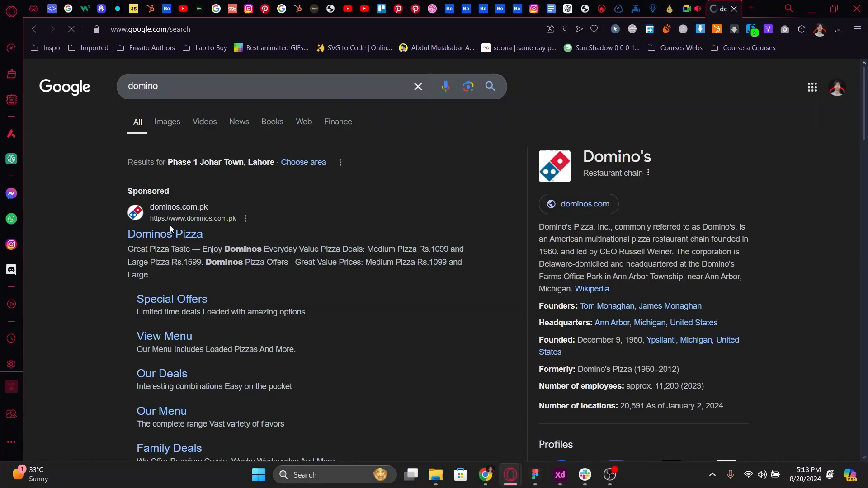
click(170, 226)
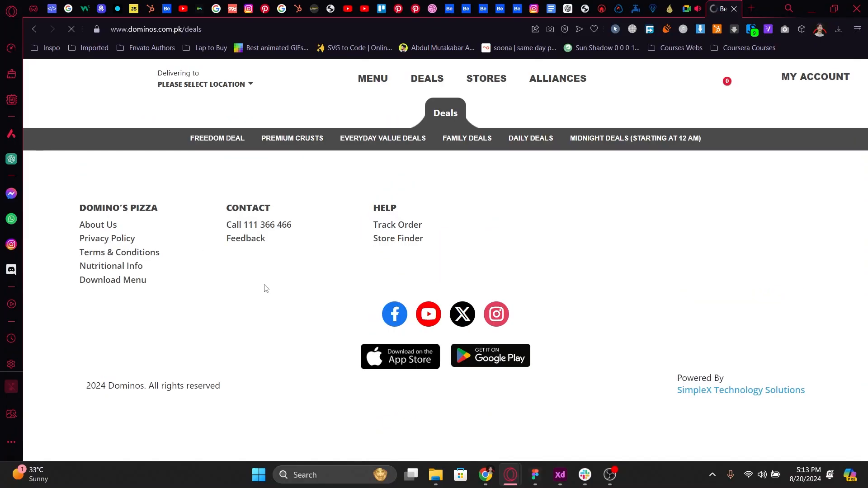
Look through the Domino's deals page for layout ideas, from the product cards down to the footer
scroll(286, 309, down, 20)
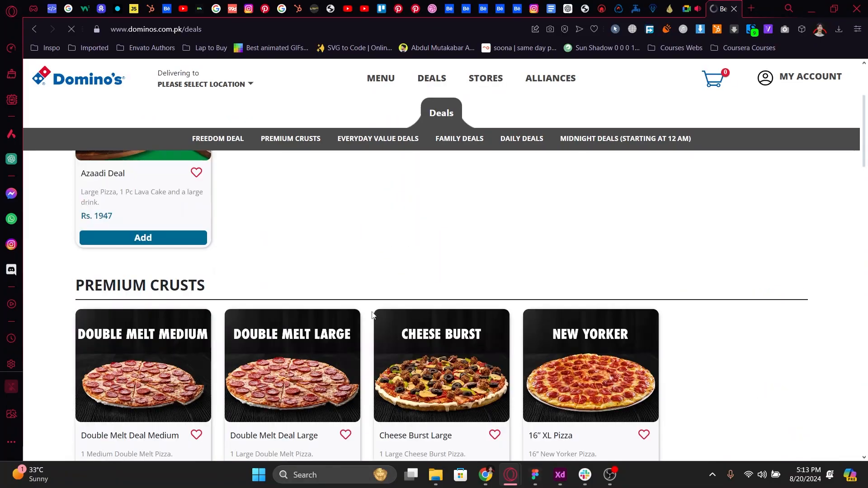
scroll(373, 315, down, 10)
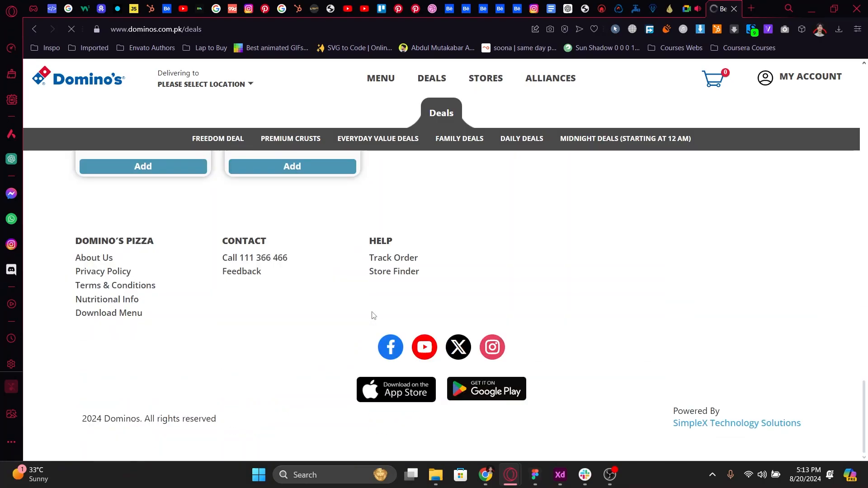
scroll(373, 315, up, 15)
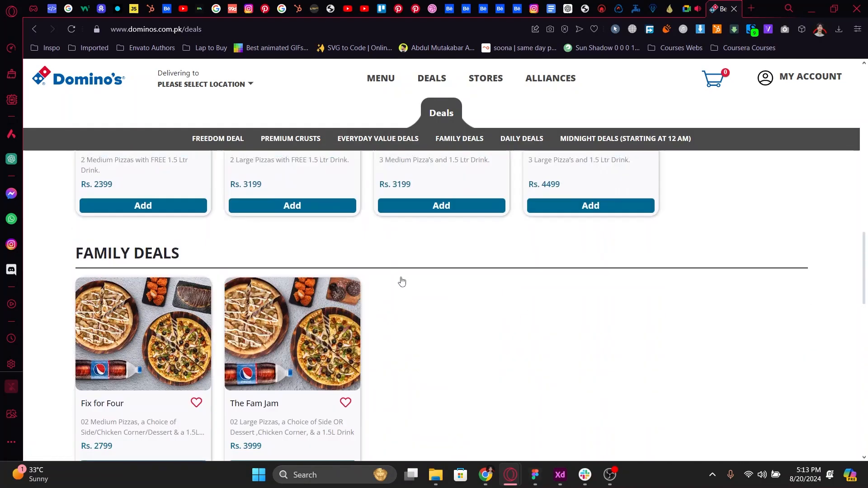
scroll(402, 282, up, 20)
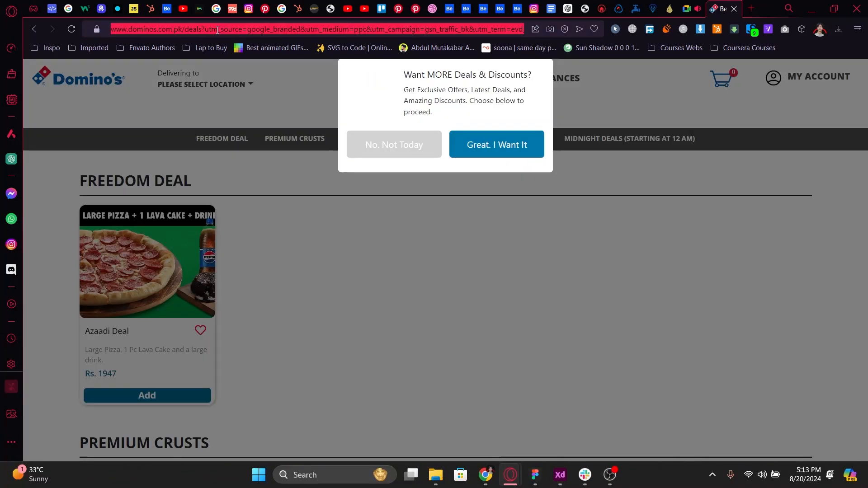
Search the web for "broadway pizza" and open the non-sponsored Broadway Pizza result
click(216, 29)
text(bro)
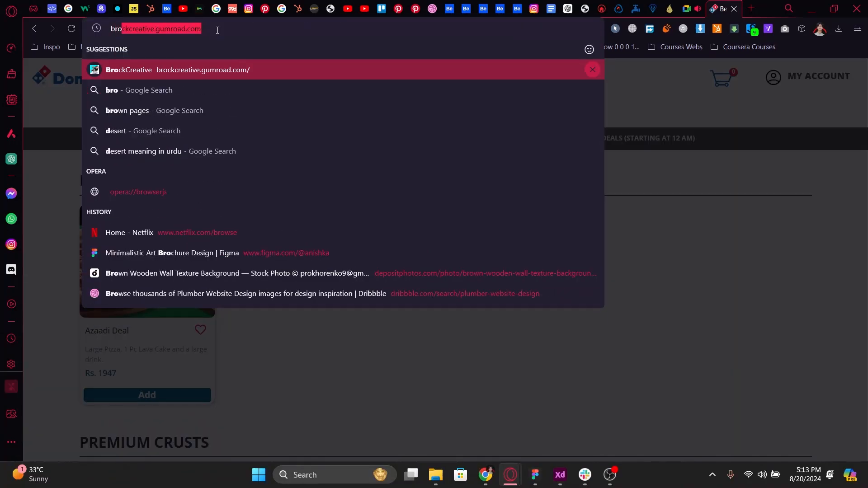
text(adway piz)
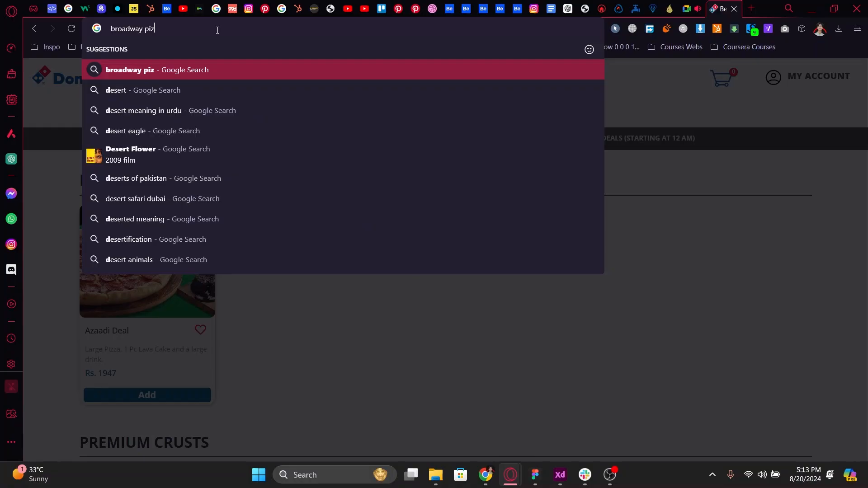
text(za)
key(Return)
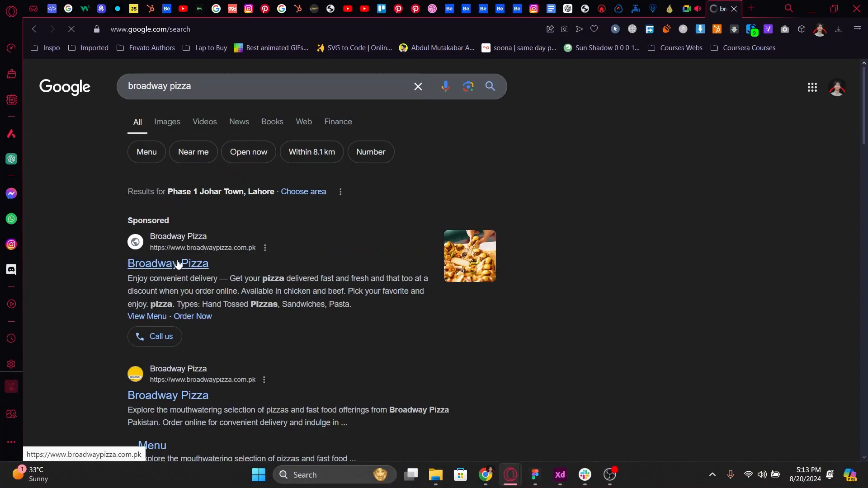
scroll(176, 263, down, 2)
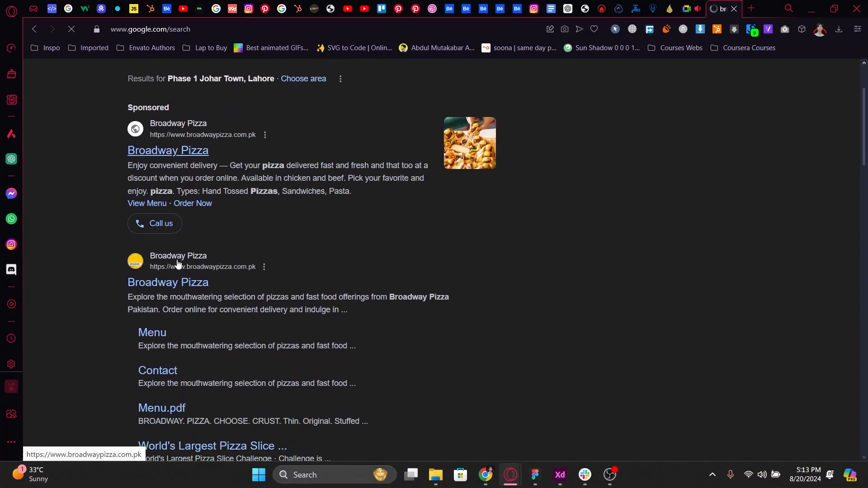
click(168, 285)
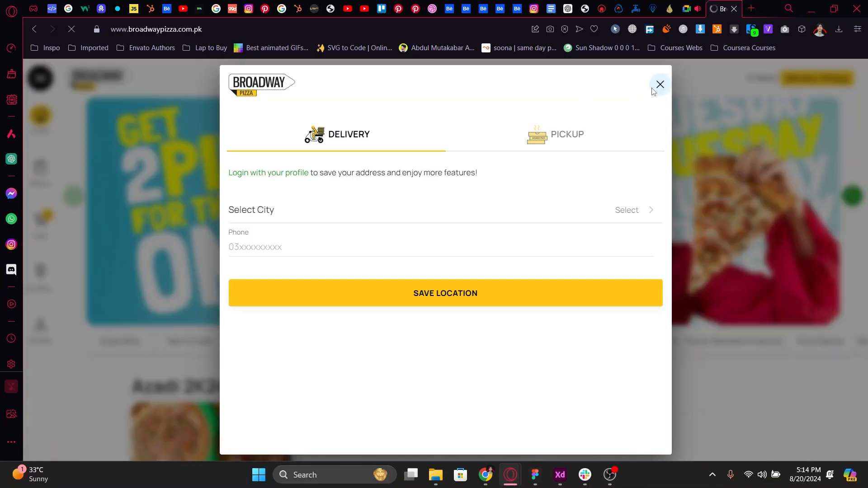
Dismiss the delivery location pop-up and look through the Broadway Pizza home page for its section layout and footer
click(660, 85)
click(608, 345)
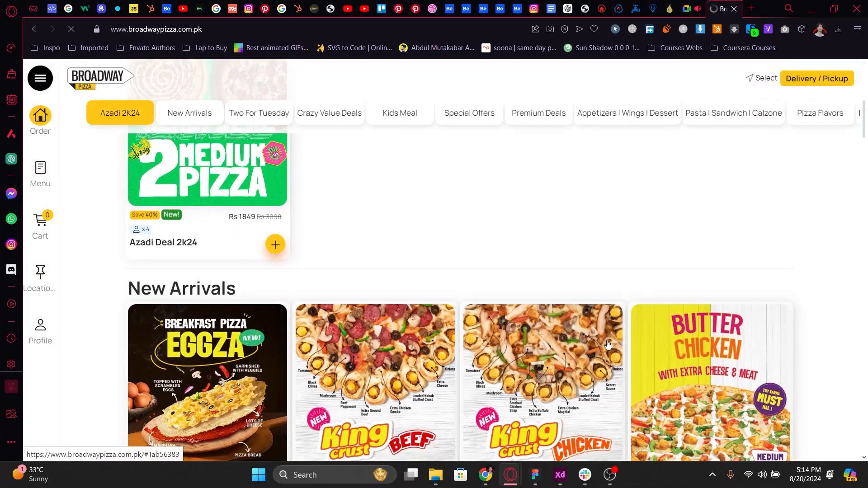
scroll(608, 345, down, 10)
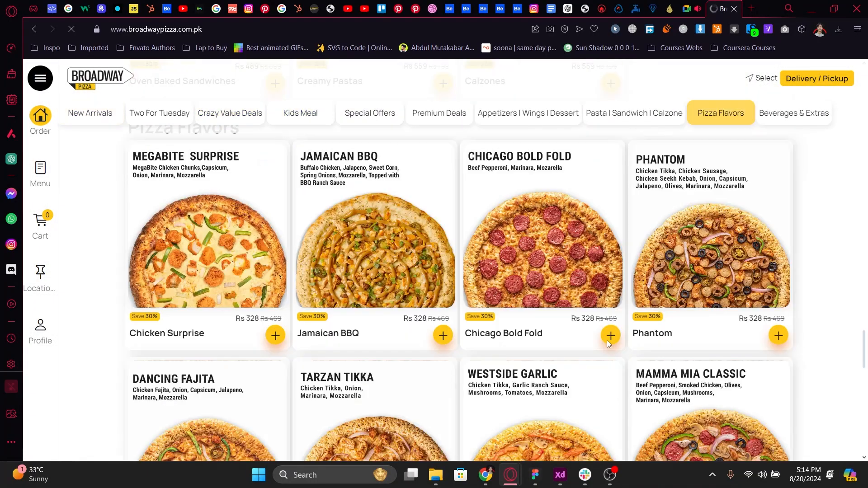
scroll(608, 343, down, 5)
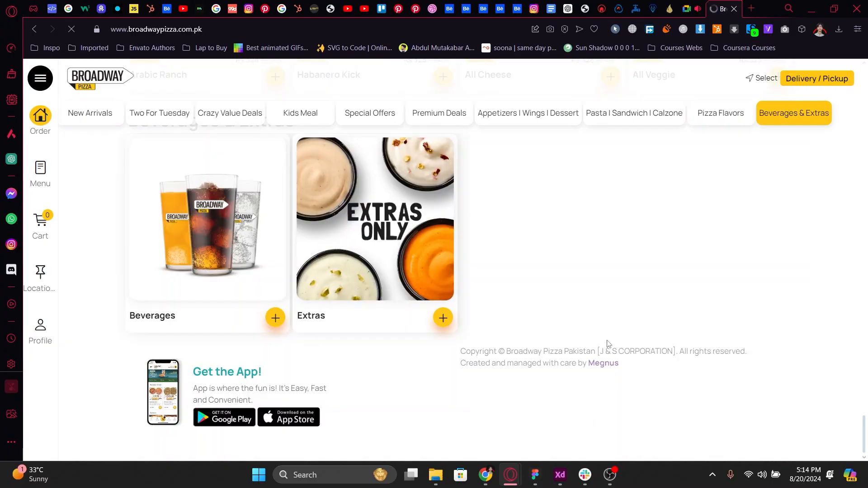
scroll(608, 343, up, 15)
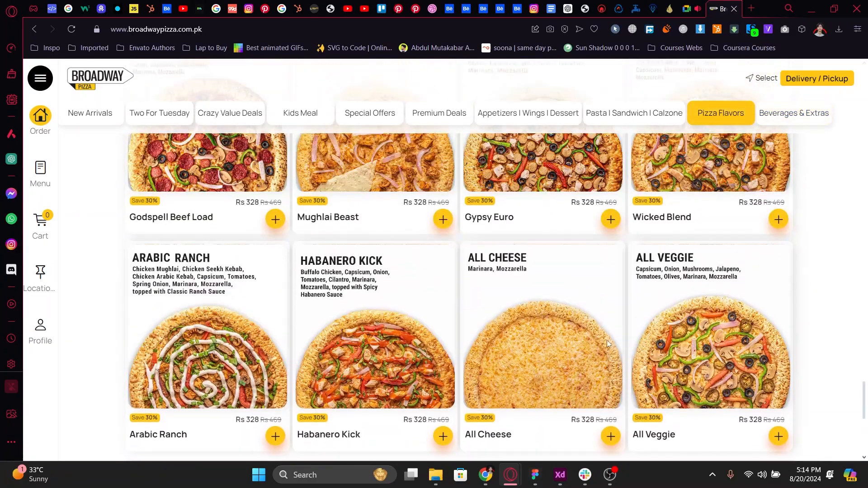
scroll(608, 345, up, 15)
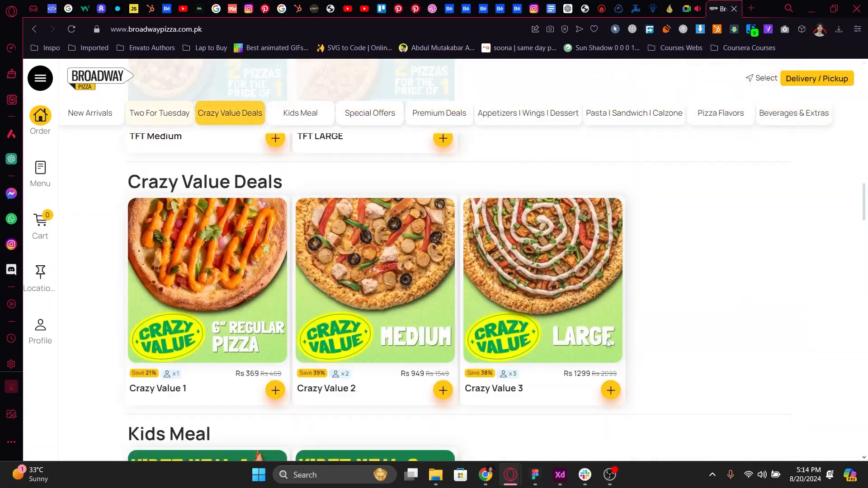
scroll(608, 345, up, 5)
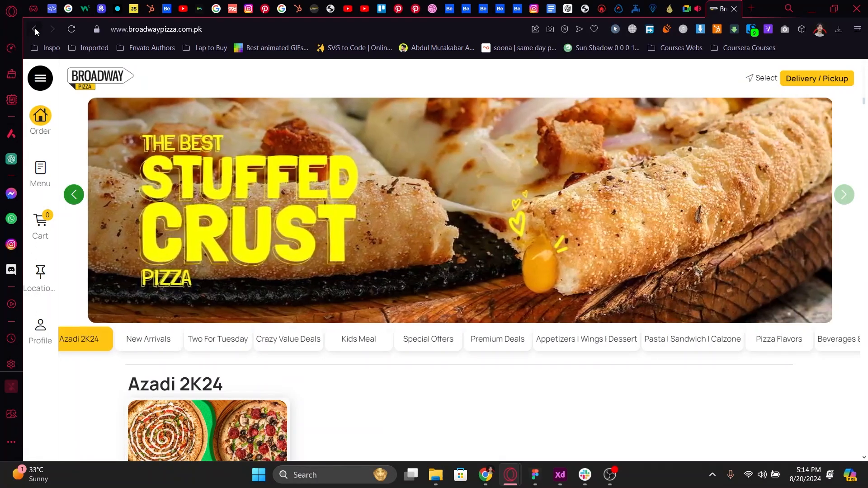
Return to the search results, search for "ranchers" and open the Ranchers restaurant site
click(34, 29)
scroll(225, 75, up, 3)
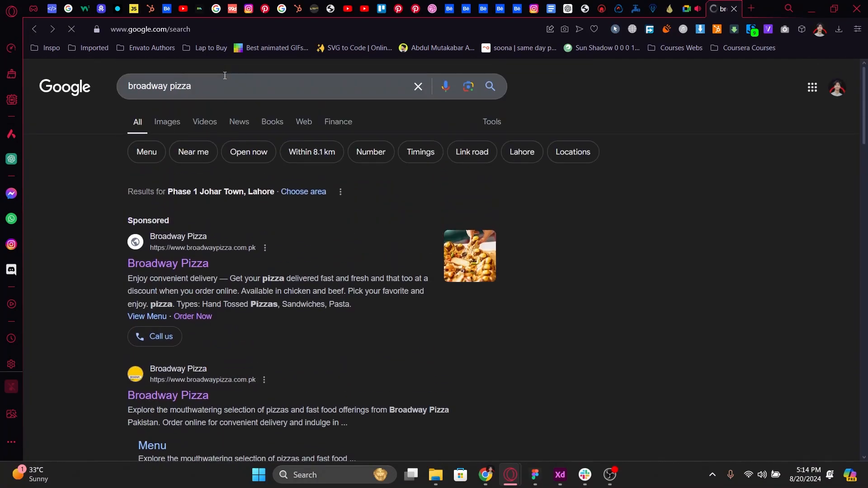
triple_click(225, 76)
text(ranchers)
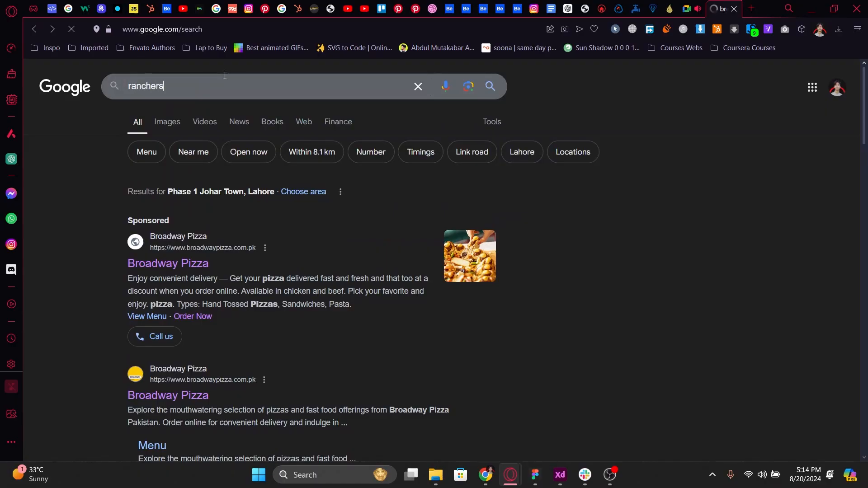
key(Return)
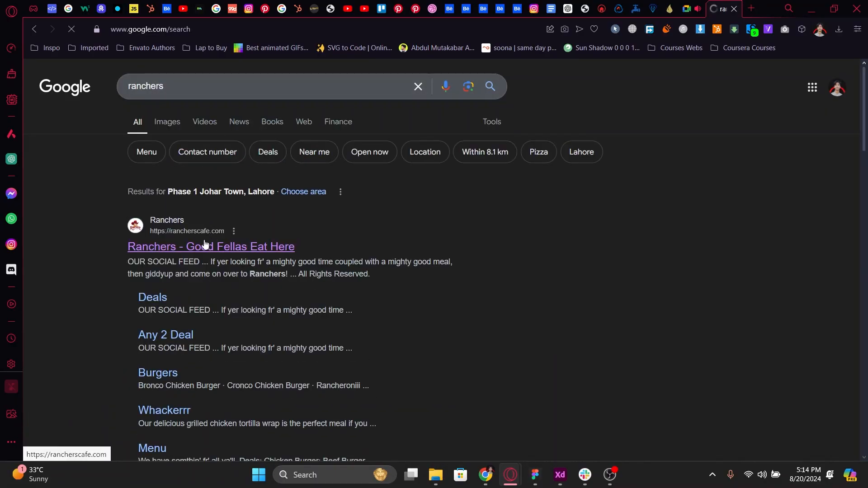
click(204, 246)
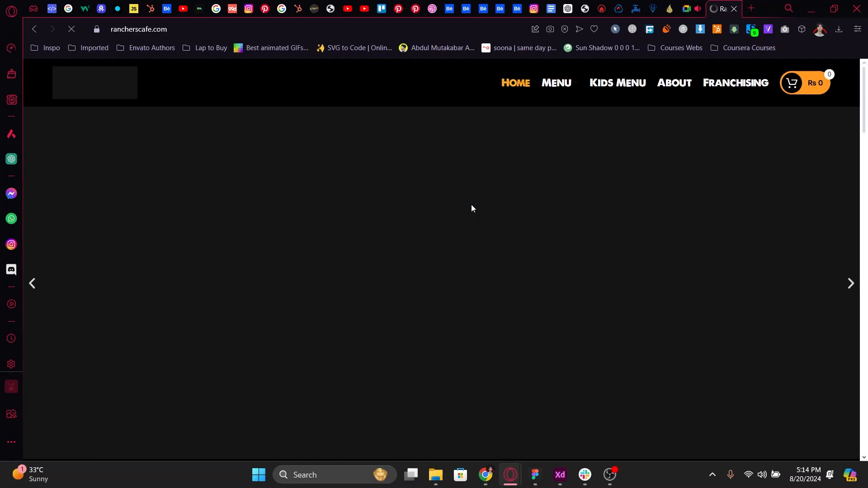
Look over the Ranchers home page down to the "Hit Us Up!" contact form and examine its heading
scroll(471, 208, down, 15)
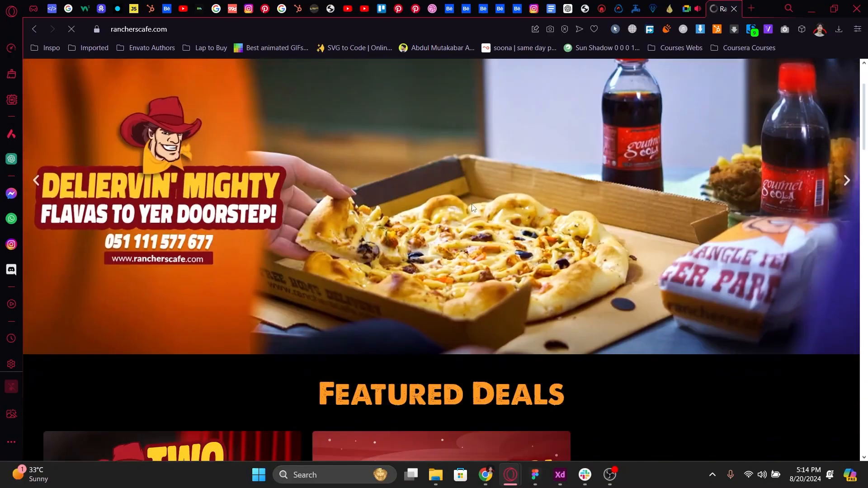
scroll(472, 206, down, 10)
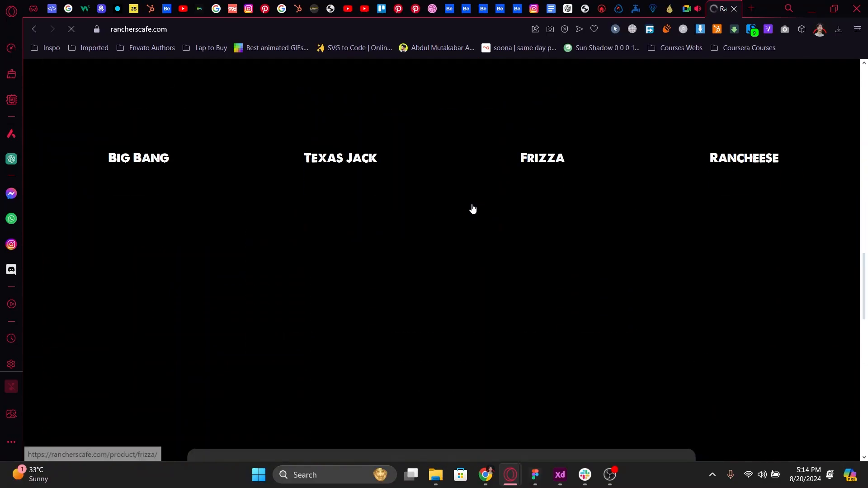
scroll(471, 204, up, 2)
scroll(473, 204, up, 1)
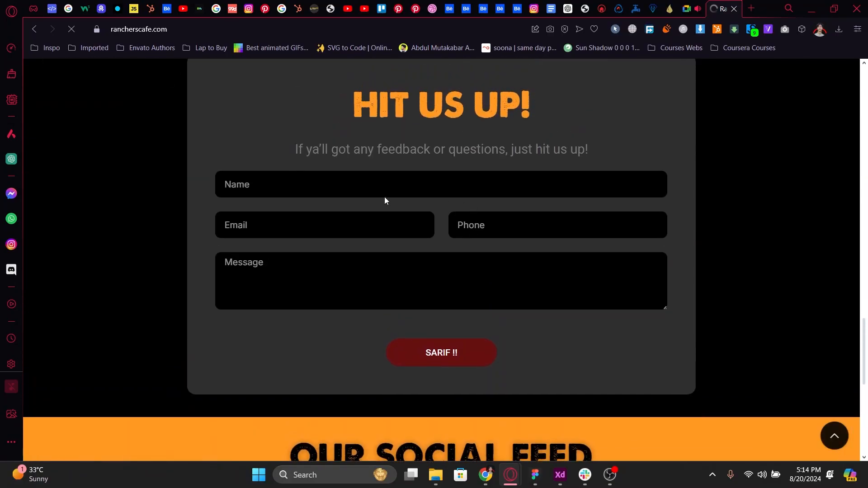
scroll(384, 194, up, 2)
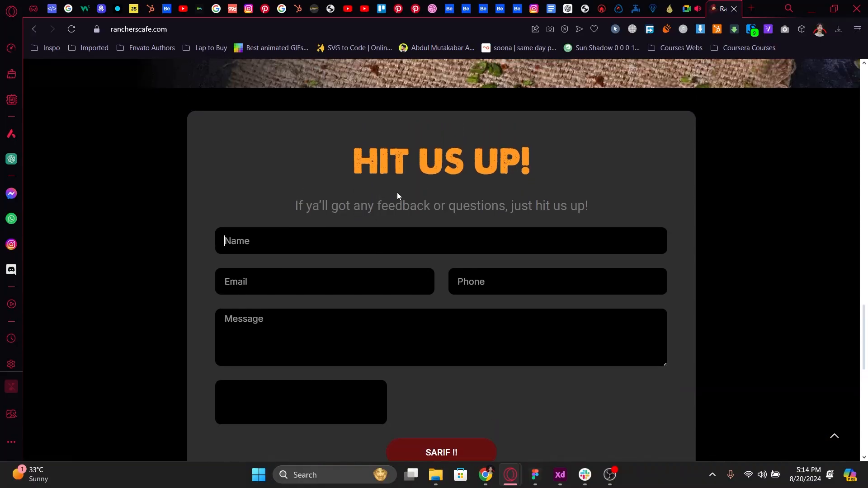
drag(354, 170, 531, 166)
click(512, 161)
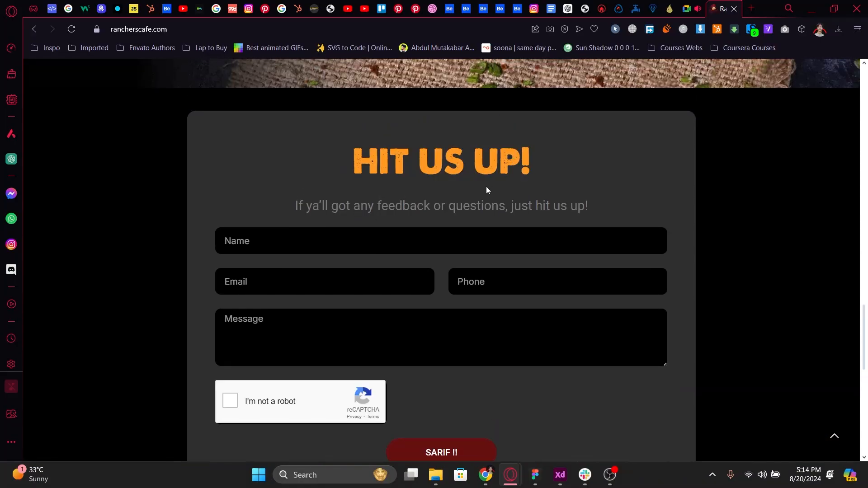
Examine the Ranchers social feed, order banner and best-seller sections, then return to the layout of the contact form
scroll(486, 188, down, 12)
scroll(475, 245, up, 6)
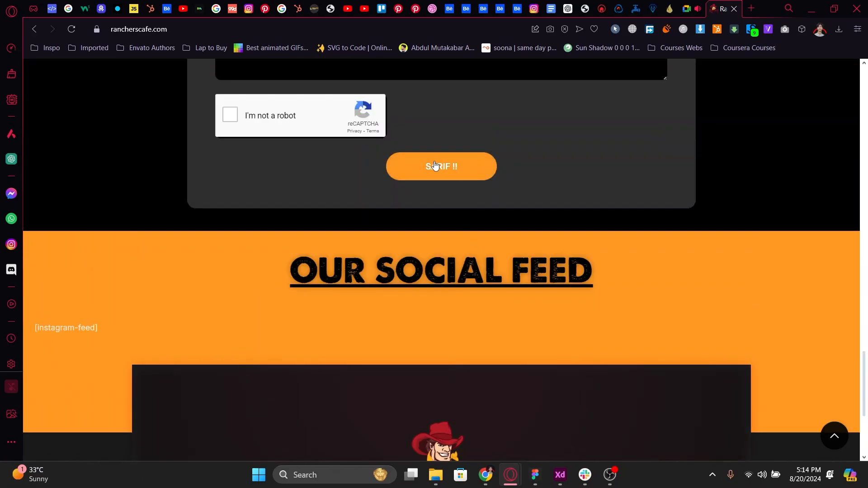
scroll(523, 194, up, 10)
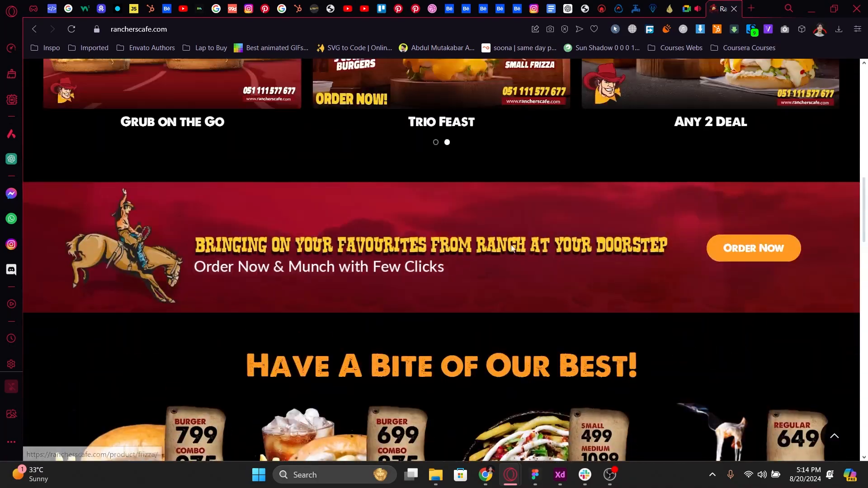
scroll(511, 247, up, 8)
scroll(511, 247, down, 8)
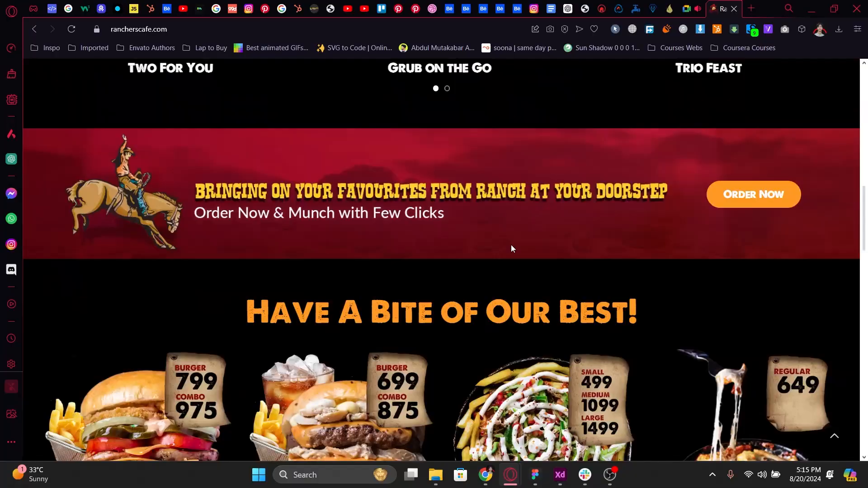
scroll(511, 246, down, 10)
scroll(511, 245, up, 5)
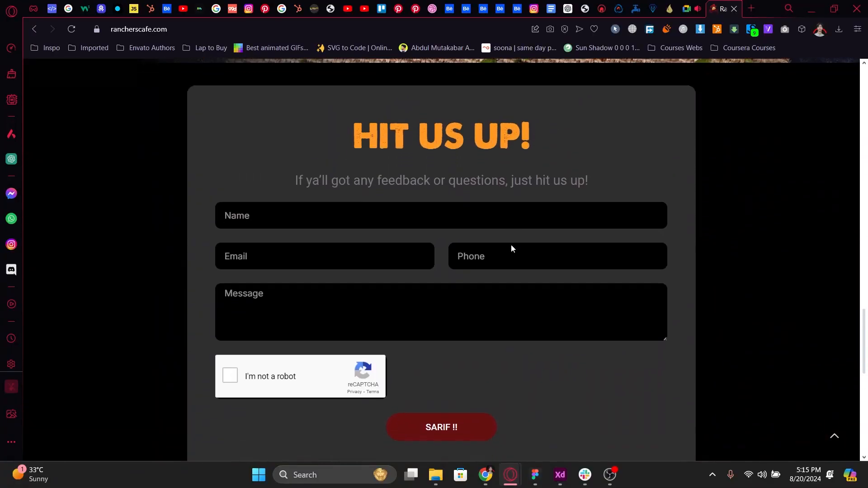
scroll(511, 248, down, 1)
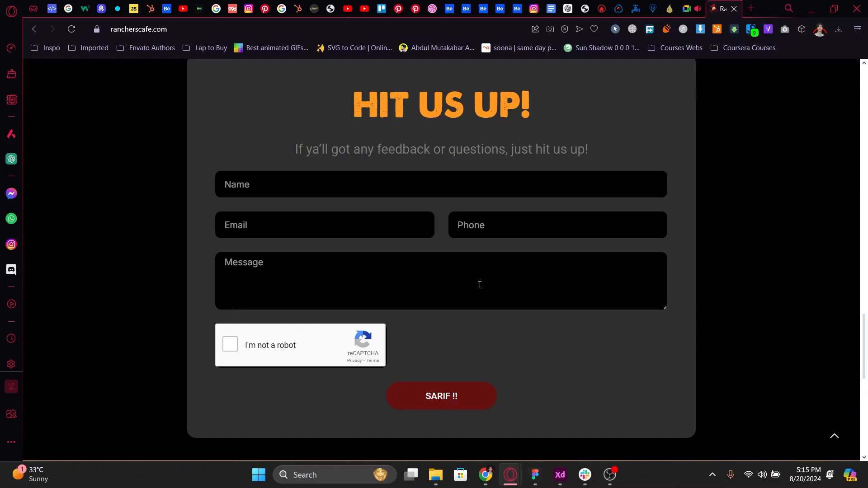
Compare the Ranchers contact form with the Book Your Table reservation form, ending back in the Figma design
key(alt+Tab)
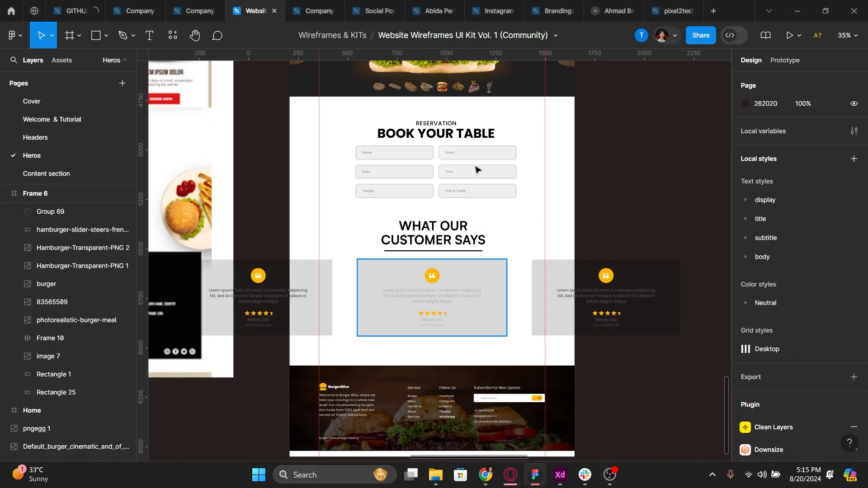
key(alt+Tab)
click(461, 191)
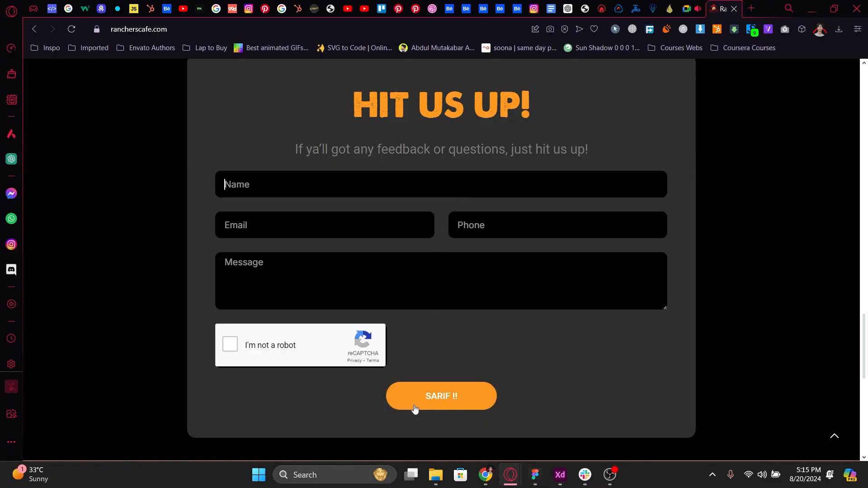
key(alt+Tab)
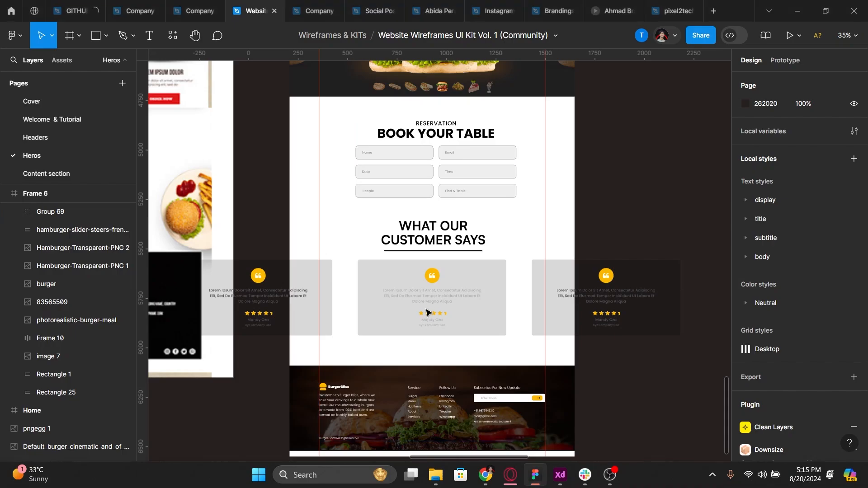
Try to delete the customer review cards together with their "What Our Customer Says" heading and underline
click(407, 296)
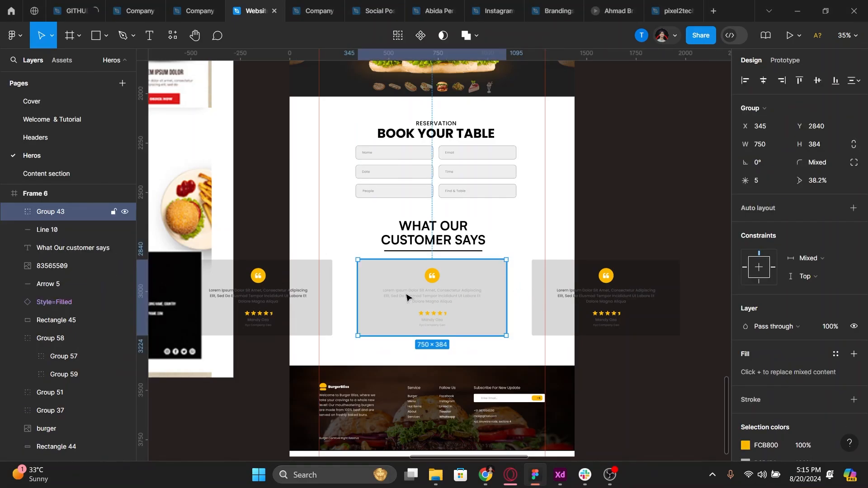
shift+click(537, 295)
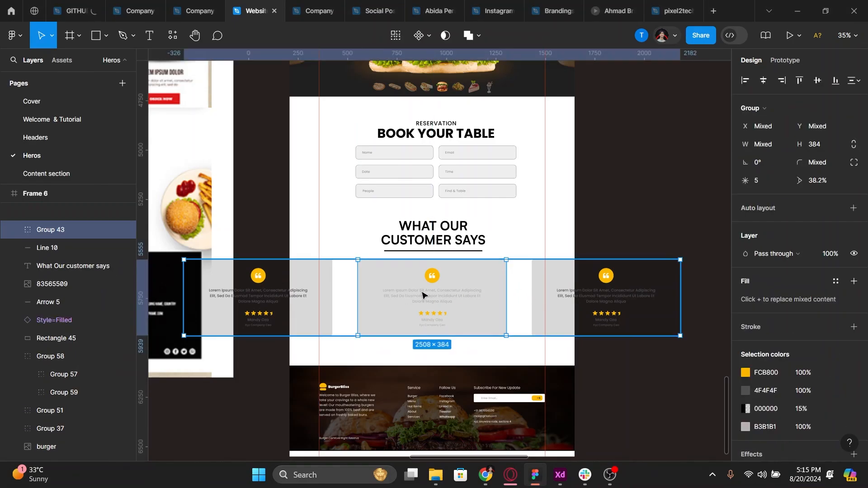
shift+click(428, 241)
shift+click(427, 252)
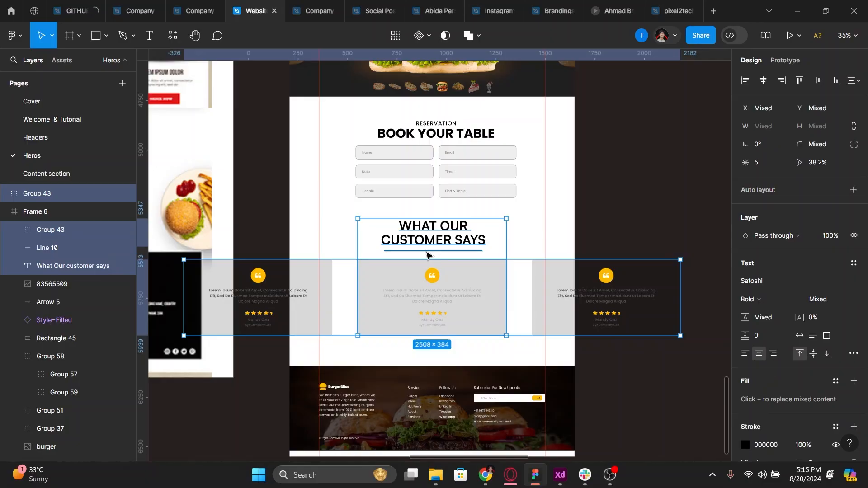
key(Delete)
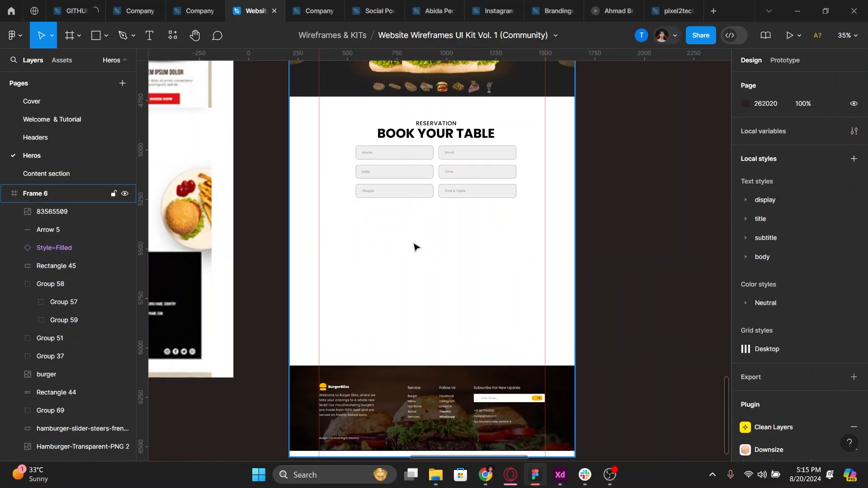
key(ctrl+z)
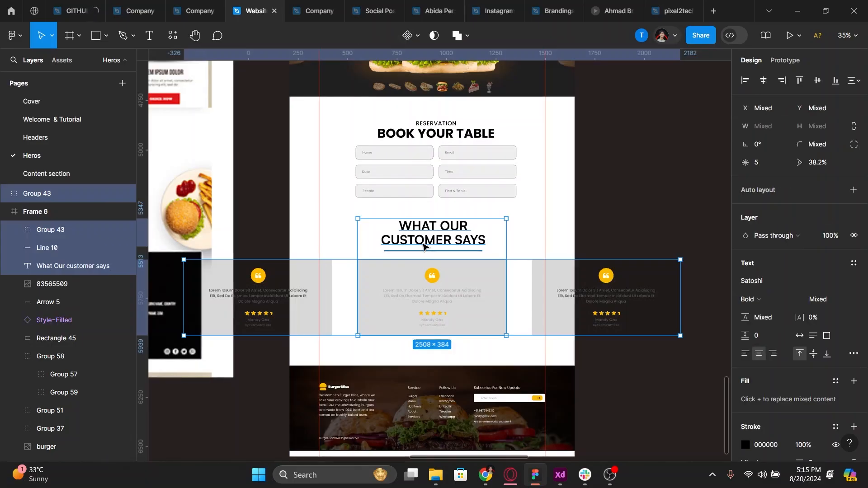
click(340, 235)
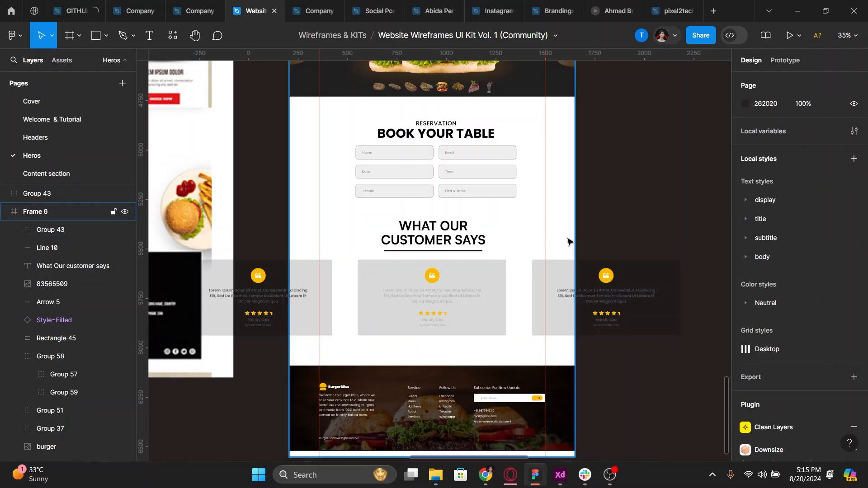
click(567, 242)
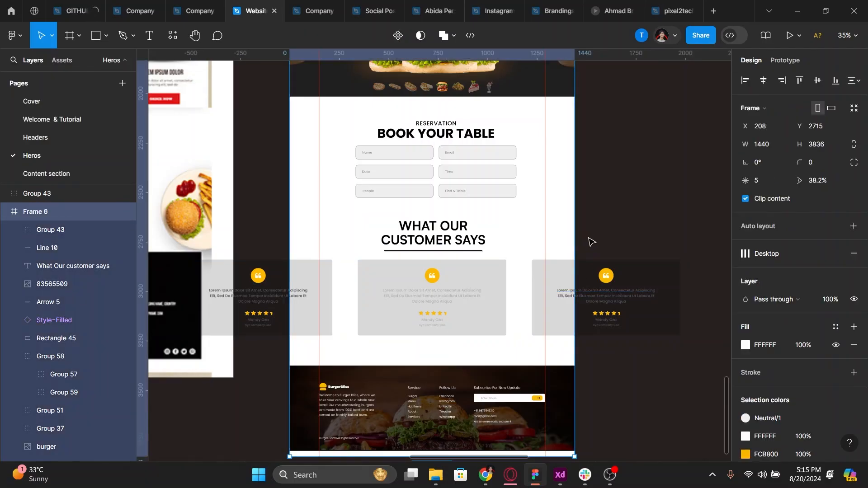
click(587, 308)
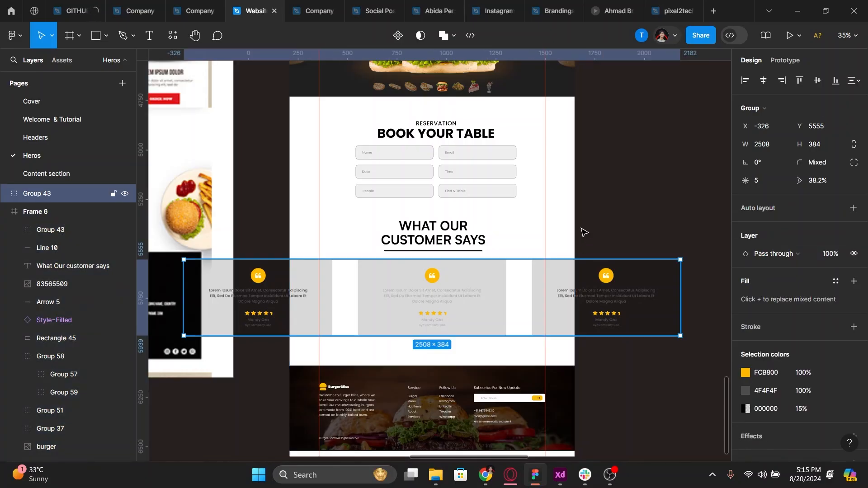
click(560, 213)
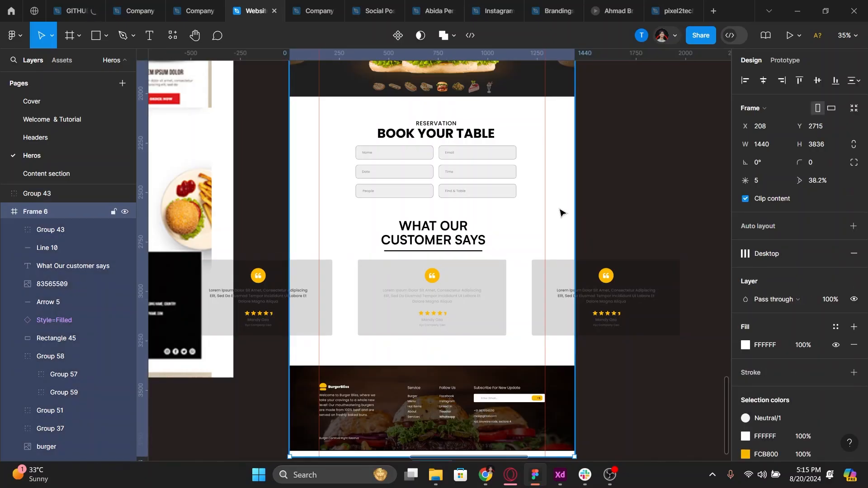
click(588, 292)
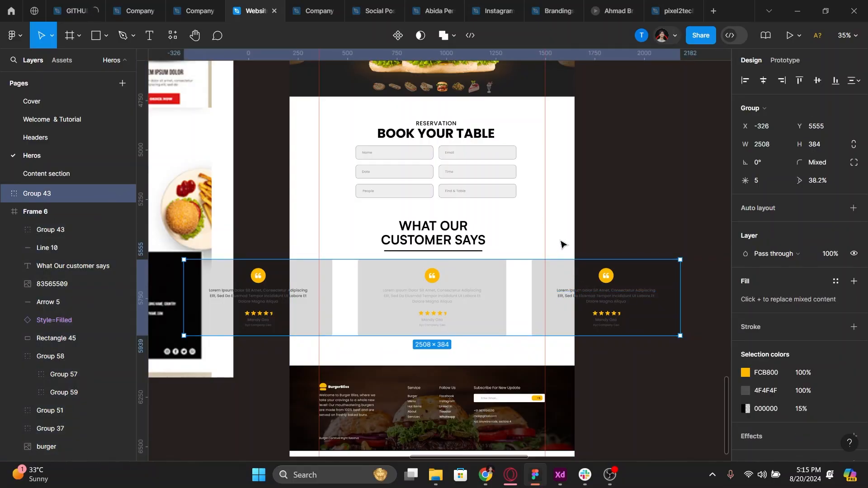
Rename the main website frame "Frame 6" to "BurherBliss Web"
click(40, 213)
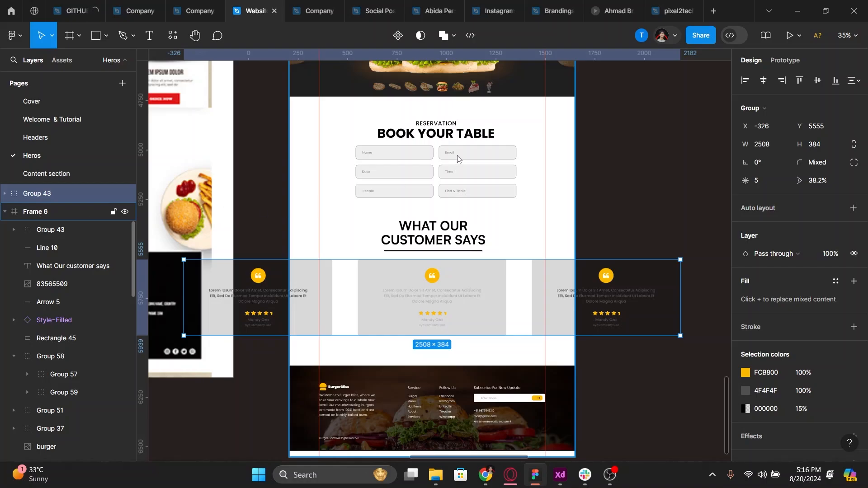
drag(436, 128, 441, 340)
drag(370, 126, 390, 367)
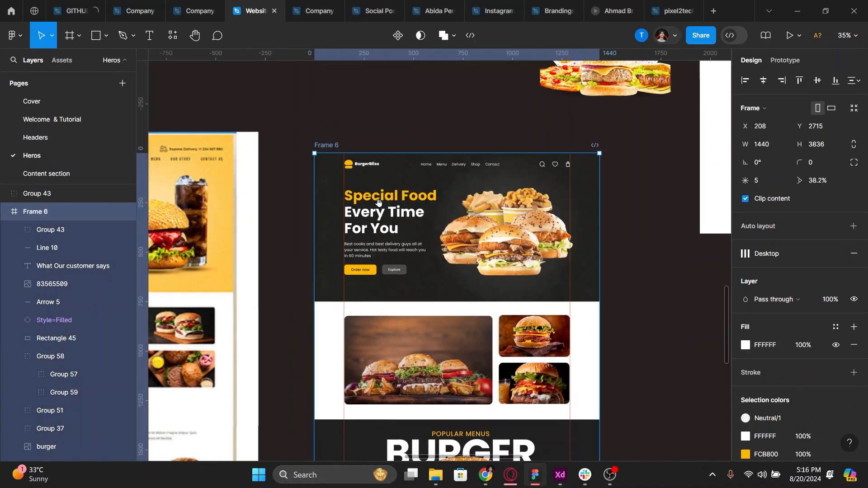
double_click(329, 147)
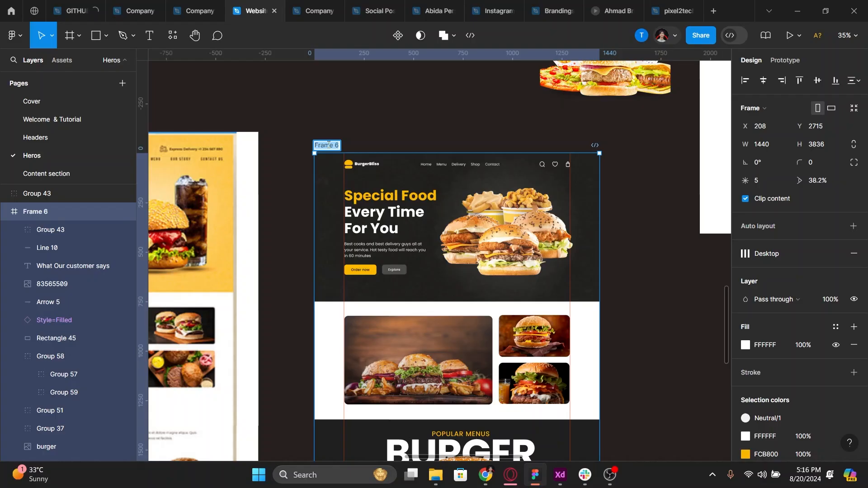
text(Bu)
text(rg)
text(erBliss Web)
key(Return)
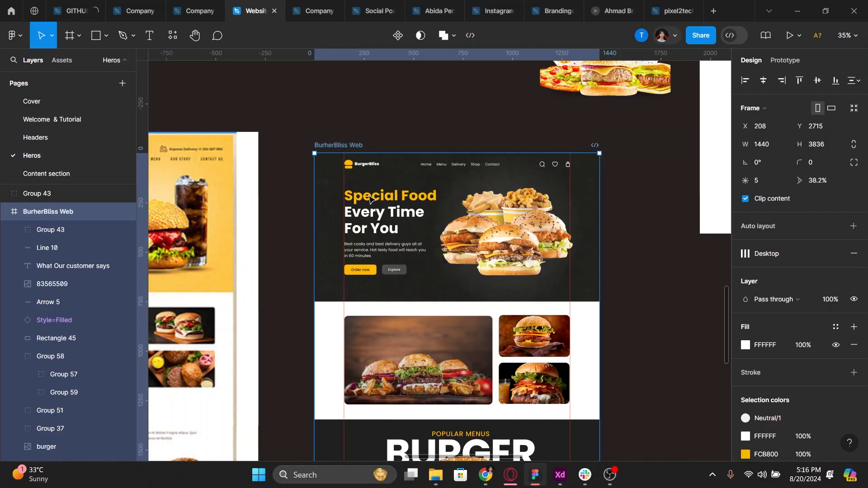
Rename the wide three-card testimonial group outside the website frame to "Reviews"
scroll(449, 335, down, 4)
scroll(449, 334, down, 7)
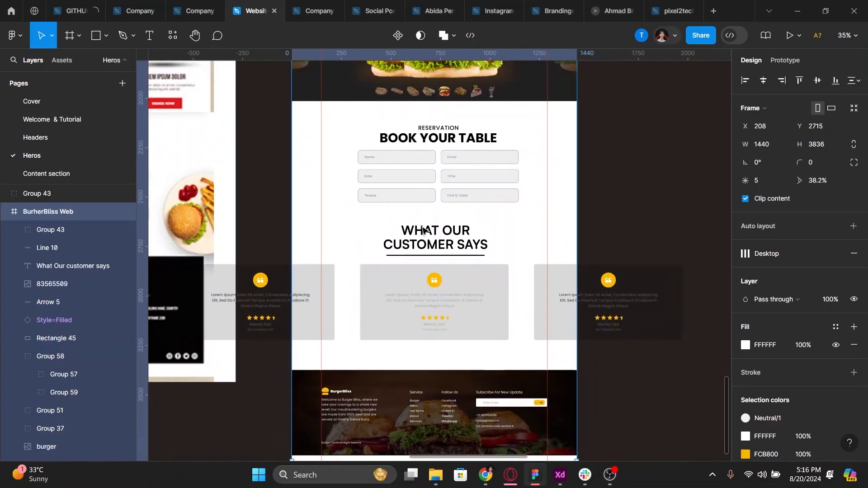
click(31, 200)
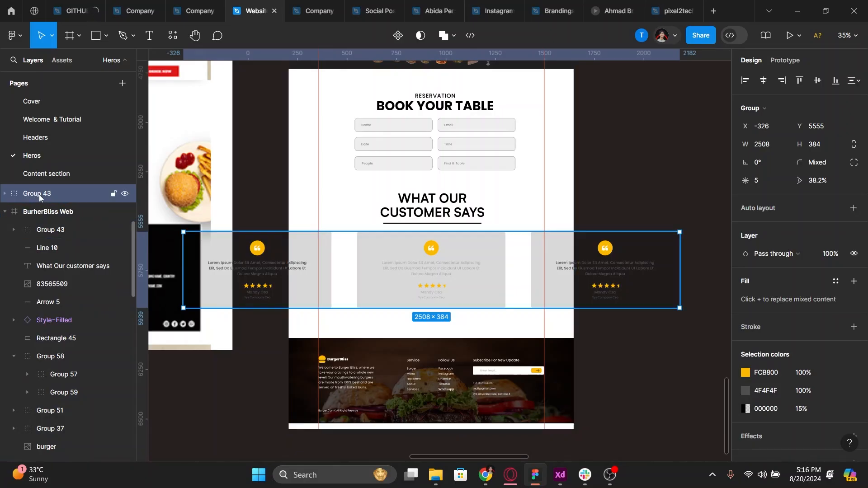
double_click(39, 195)
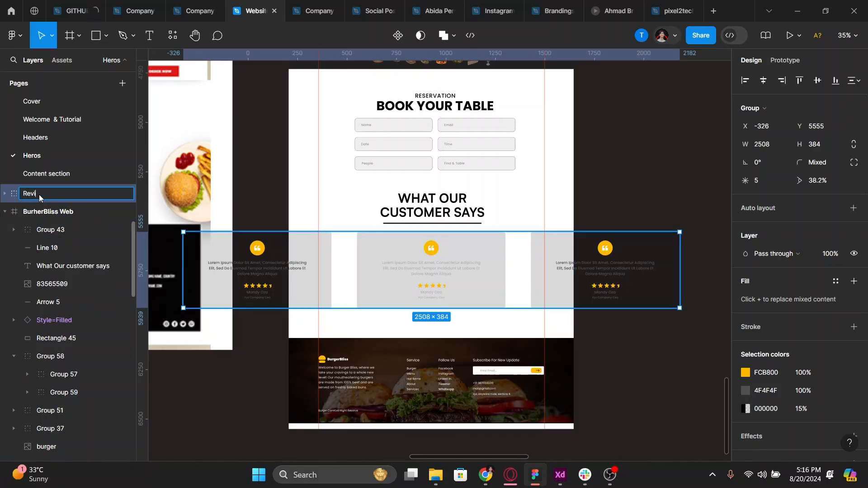
key(Return)
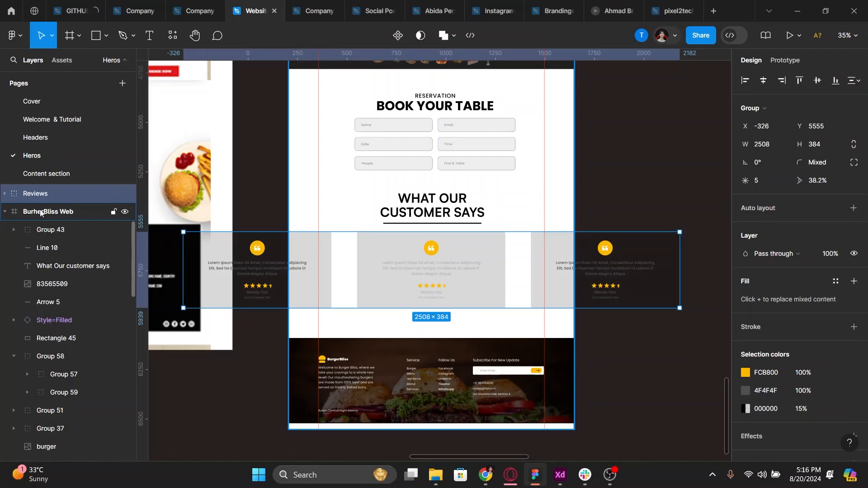
Nest the Reviews group inside the BurherBliss Web frame, above its other layers
drag(36, 197, 42, 217)
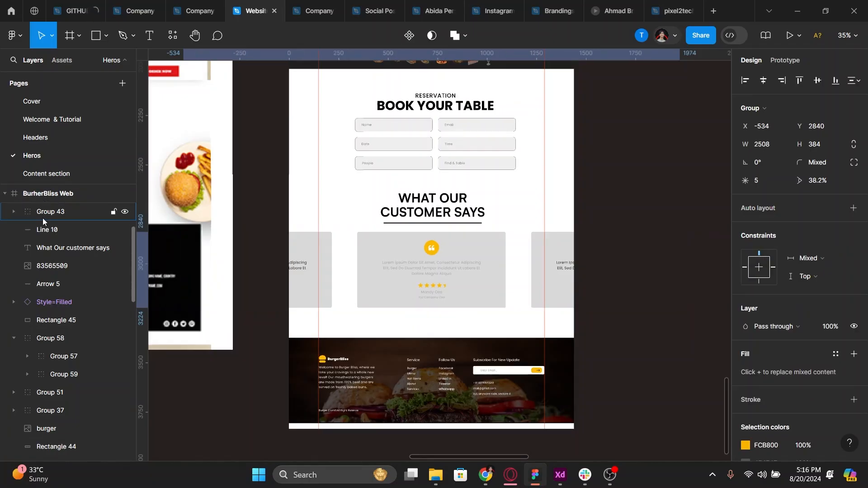
key(ctrl+z)
key(ctrl+z)
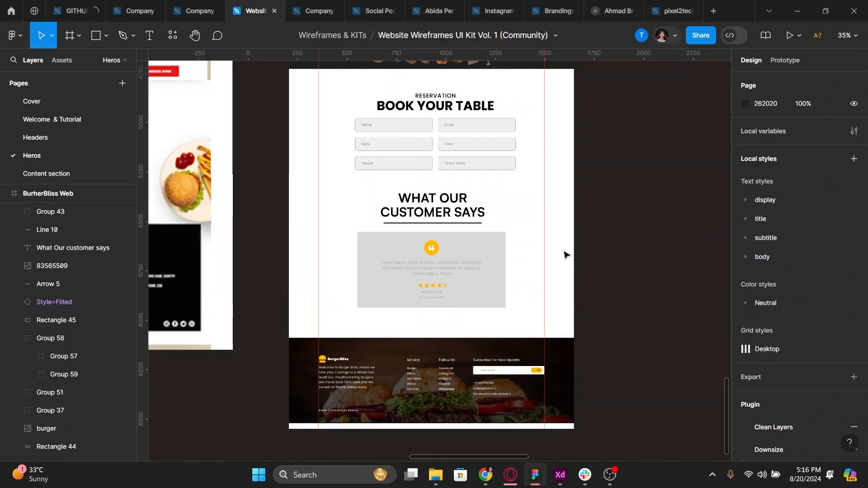
click(564, 237)
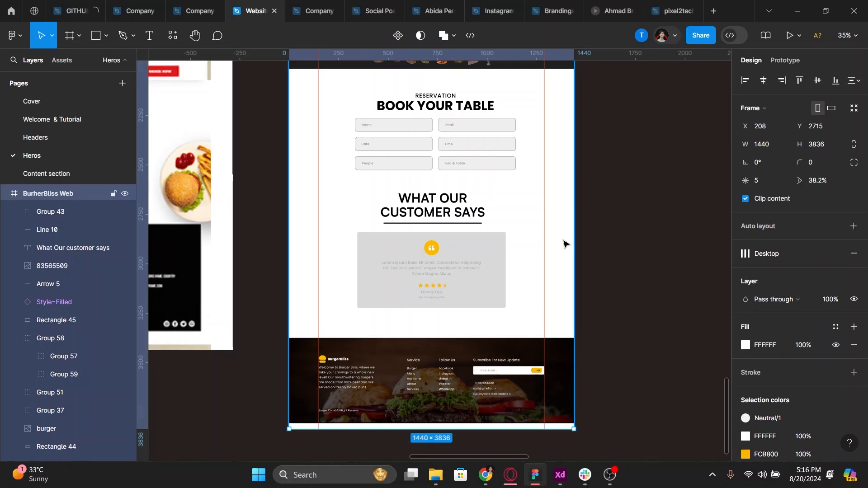
key(ctrl+shift+z)
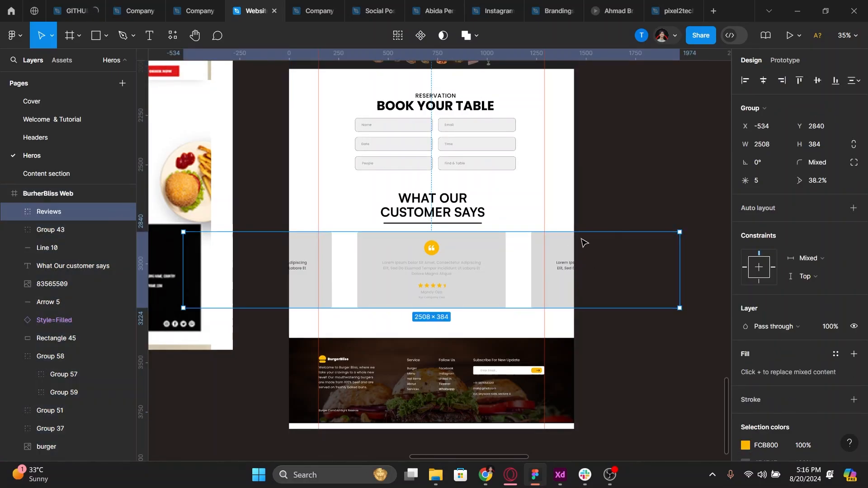
Draw a blank frame about 469 × 731 on the empty canvas beside the website page
click(570, 211)
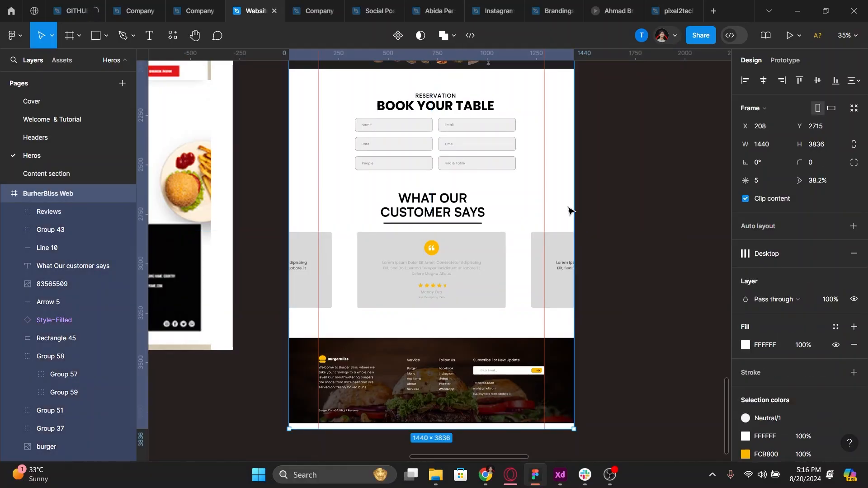
key(f)
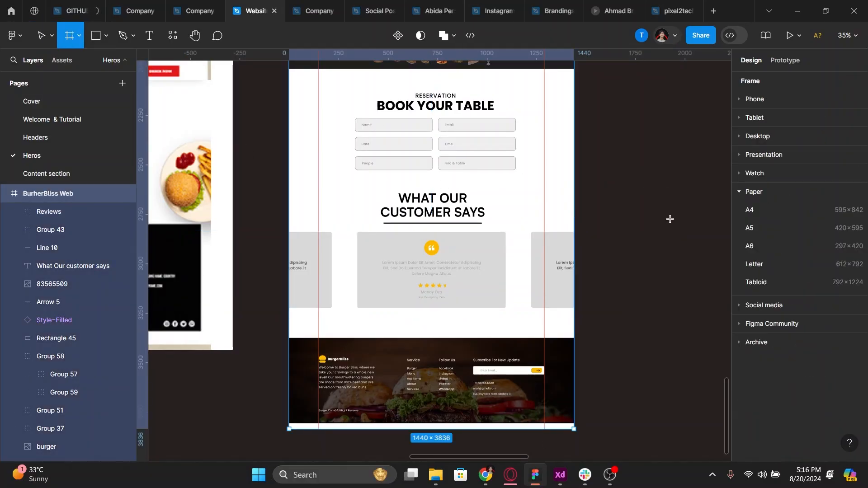
mouse_move(633, 172)
mouse_down()
mouse_move(723, 311)
mouse_move(633, 319)
mouse_up()
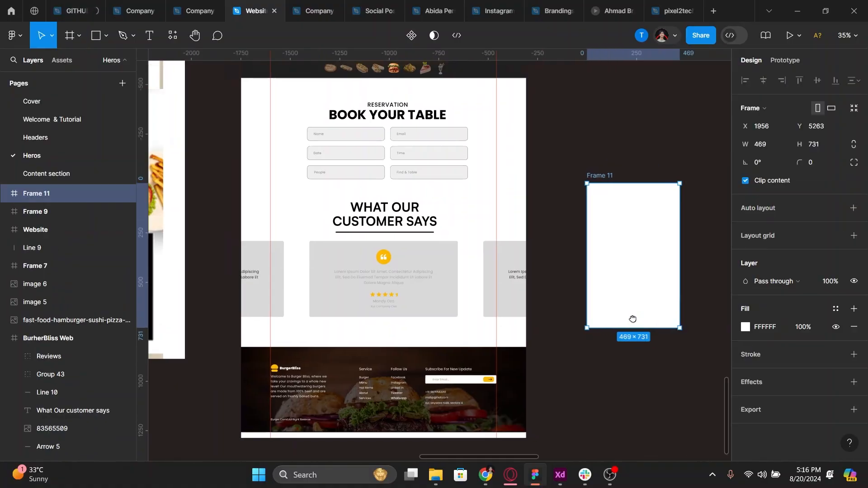
Turn off content clipping for the BurherBliss Web frame and delete the blank frame beside it
click(496, 223)
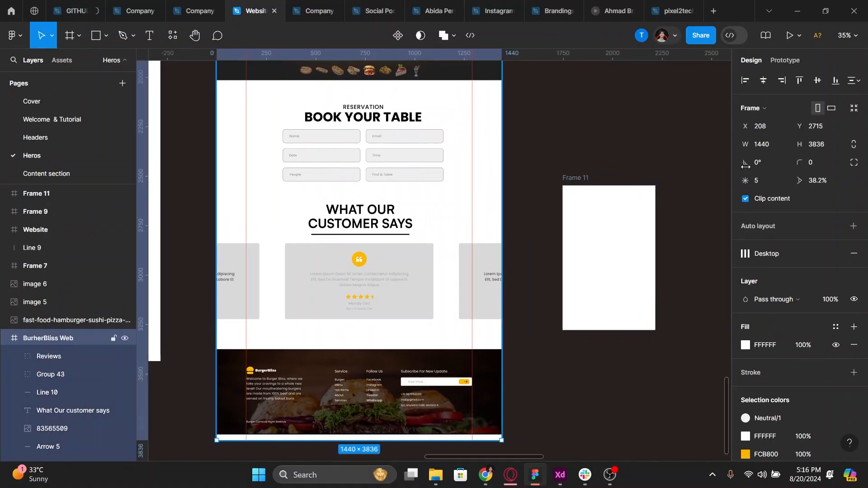
click(746, 199)
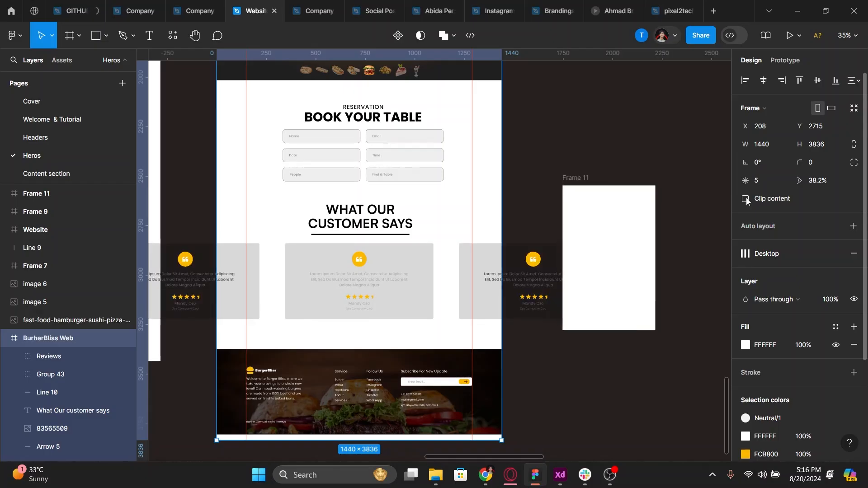
click(582, 179)
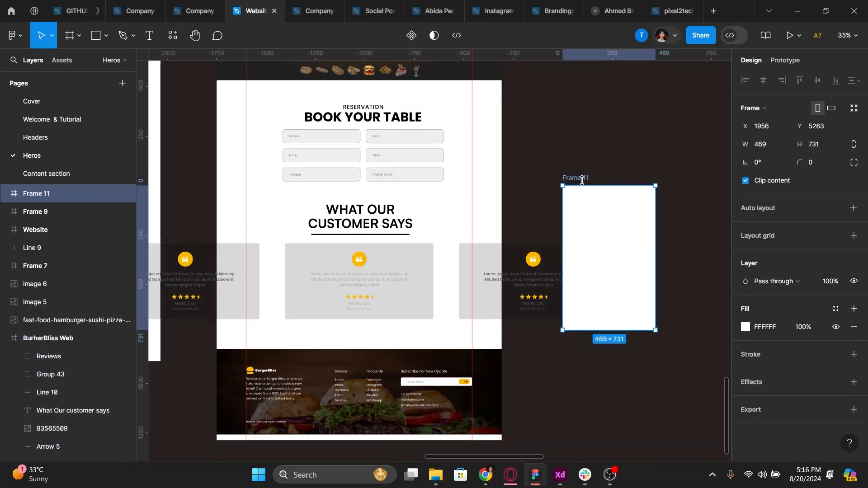
key(Delete)
Toggle content clipping on the BurherBliss Web frame to compare both states, and leave it enabled
click(487, 231)
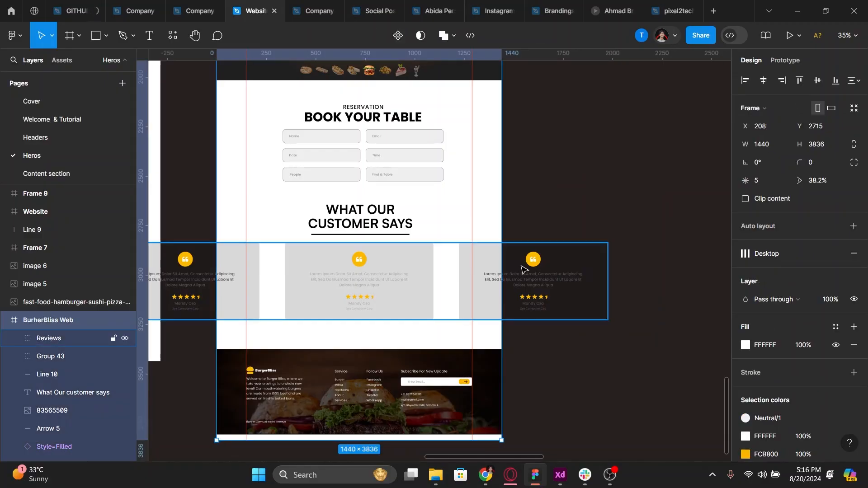
click(745, 199)
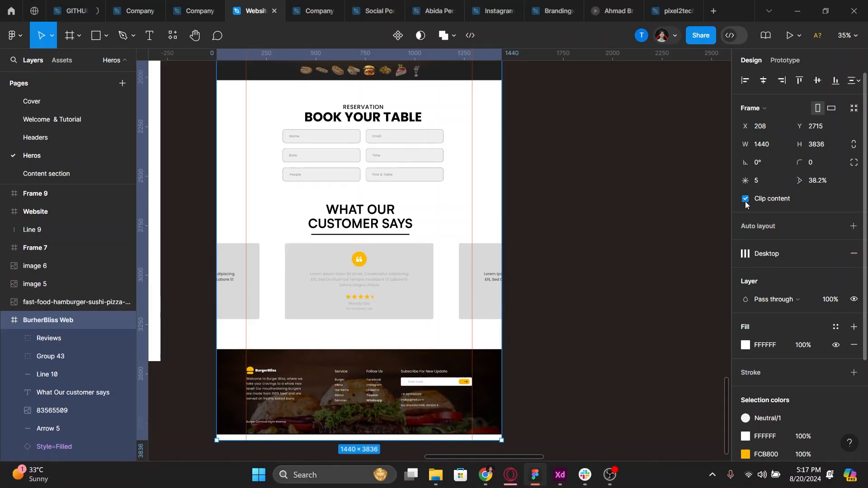
click(746, 200)
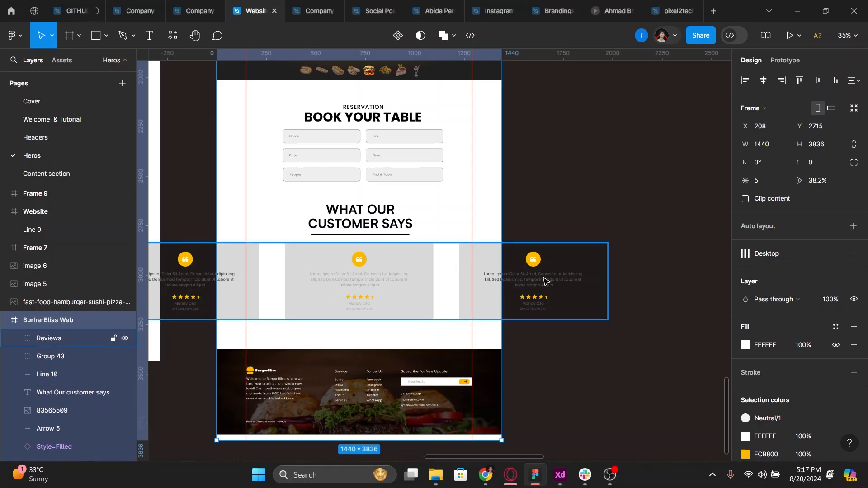
click(746, 199)
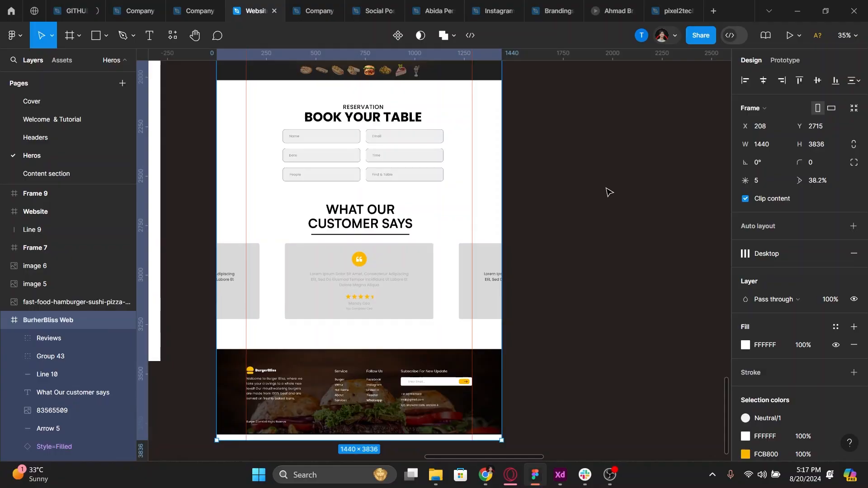
Delete the customer reviews section: the centre card, the underline, the "What Our Customer Says" heading and the Reviews group
click(568, 204)
scroll(444, 258, left, 3)
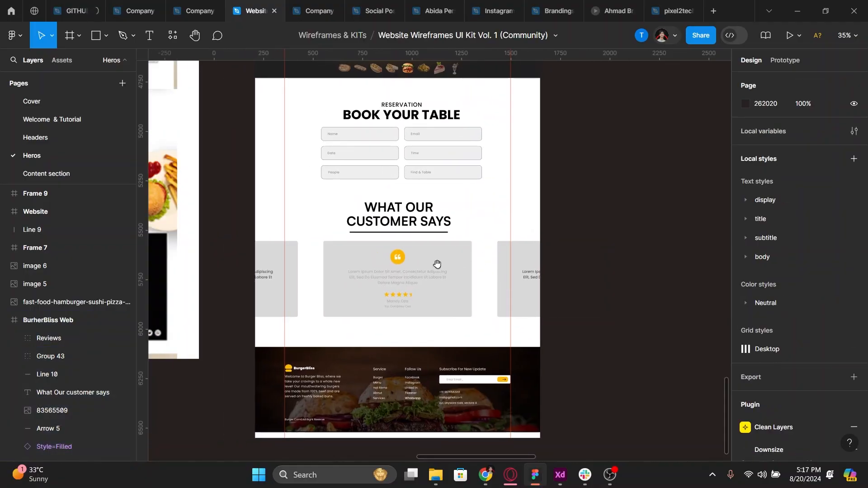
click(430, 251)
shift+click(422, 232)
shift+click(421, 225)
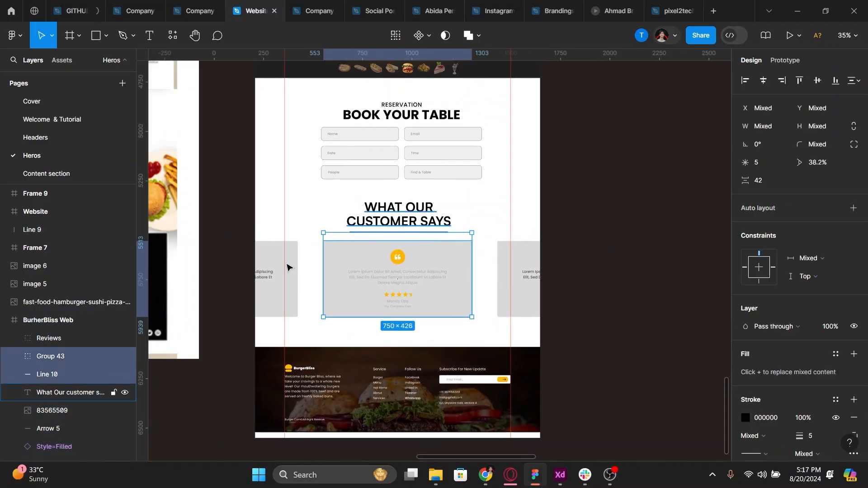
shift+click(293, 270)
key(Delete)
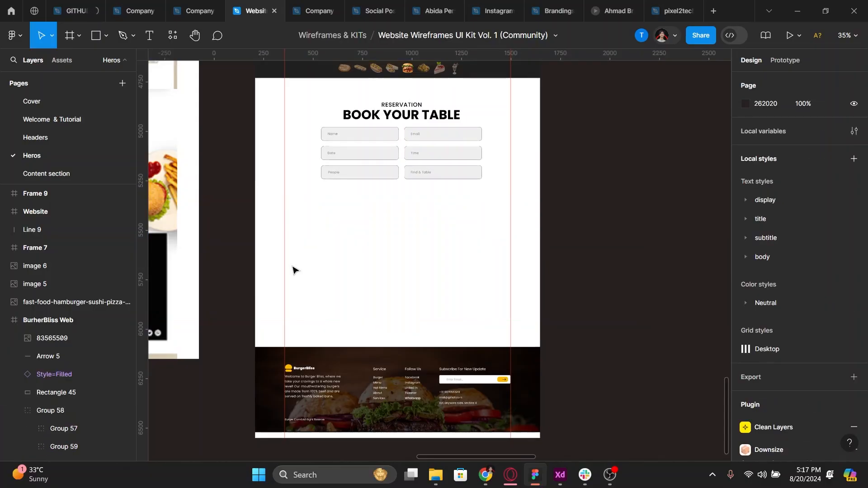
Copy the hero section's filled "Order now" button and paste it into the reservation form group
scroll(444, 215, up, 3)
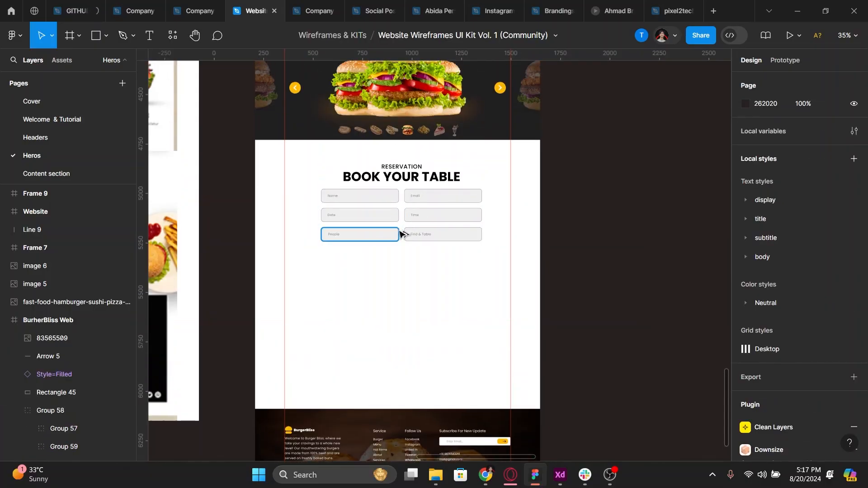
scroll(401, 232, up, 2)
scroll(400, 228, down, 5)
scroll(400, 220, up, 4)
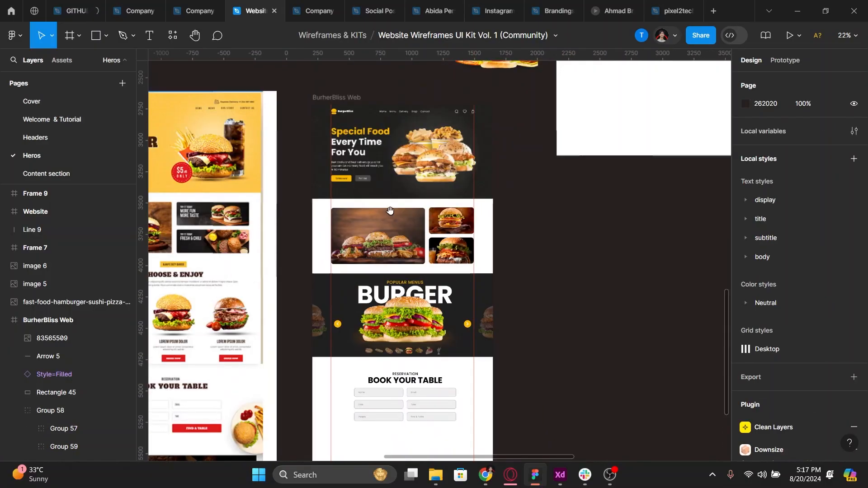
double_click(345, 182)
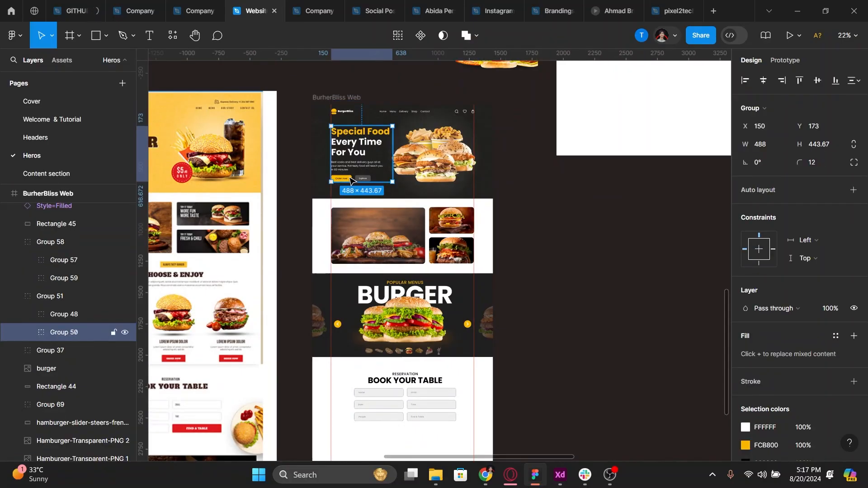
double_click(351, 180)
double_click(351, 180)
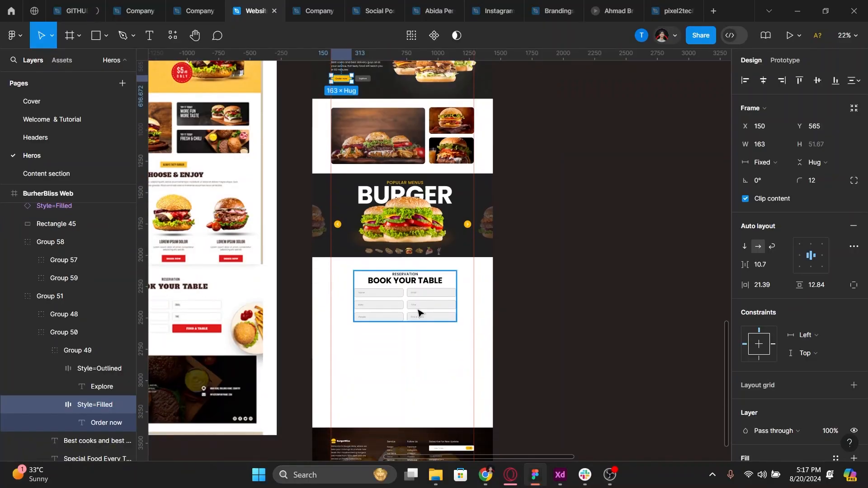
click(419, 311)
key(ctrl+v)
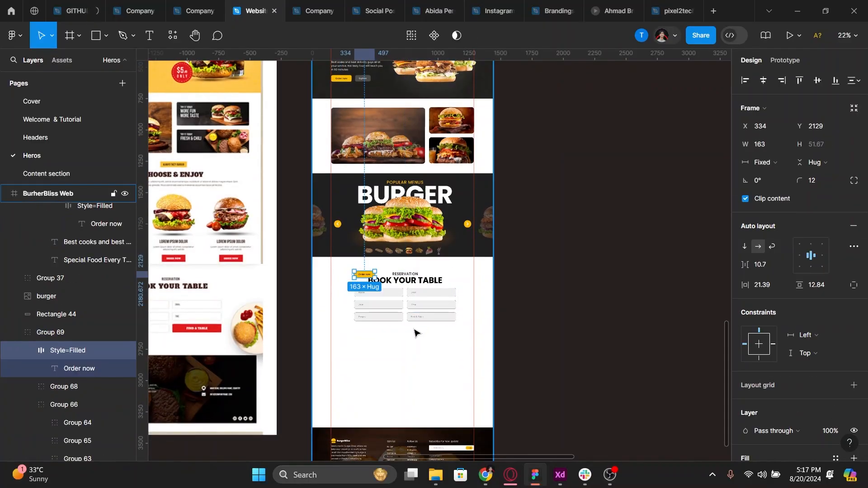
Position the pasted "Order now" button just below the reservation fields, centred under the form at about X 659, Y 2556
scroll(414, 329, up, 3)
drag(375, 299, 398, 328)
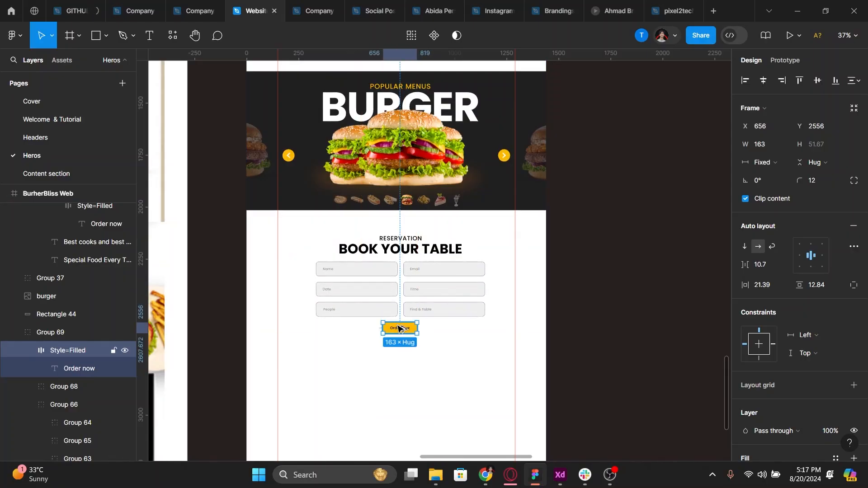
scroll(398, 328, up, 2)
scroll(398, 329, up, 1)
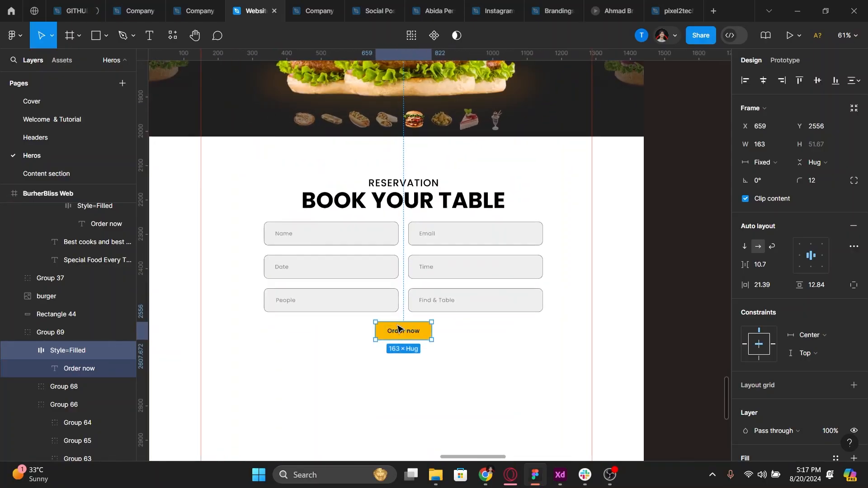
Distribute the reservation heading, fields group and "Order now" button evenly, and shift the fields group up to Y 2256
shift+click(381, 307)
shift+click(385, 197)
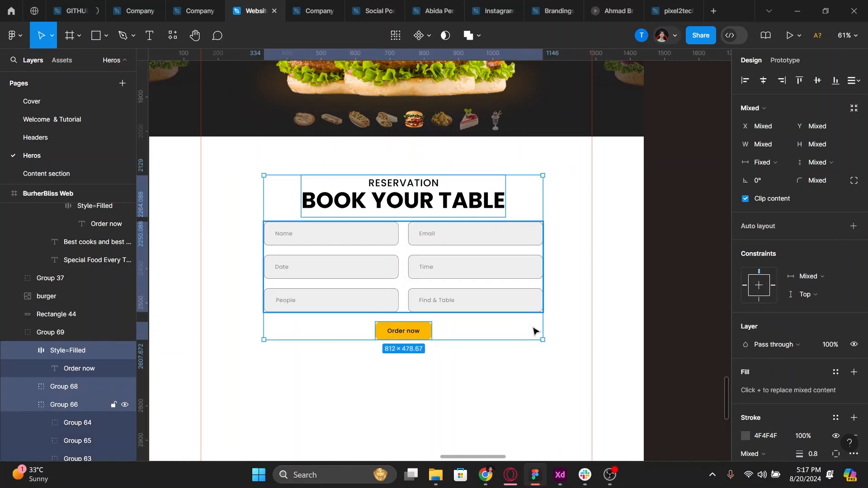
click(535, 331)
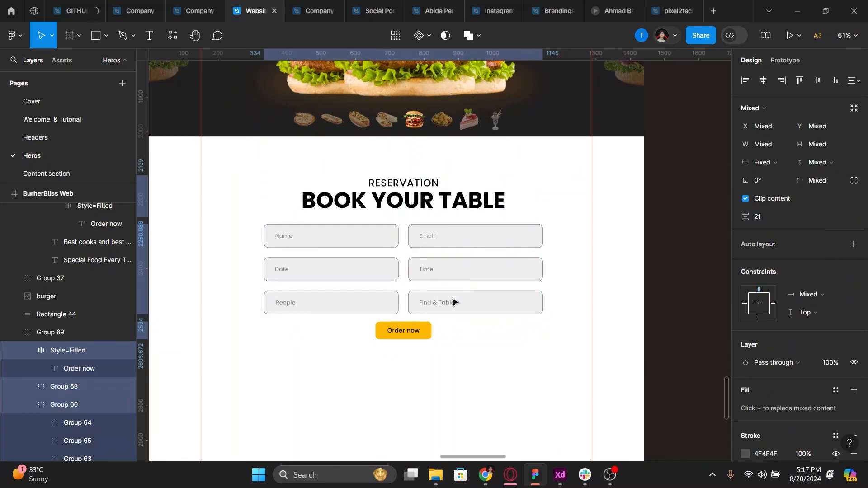
click(450, 264)
drag(449, 262, 448, 257)
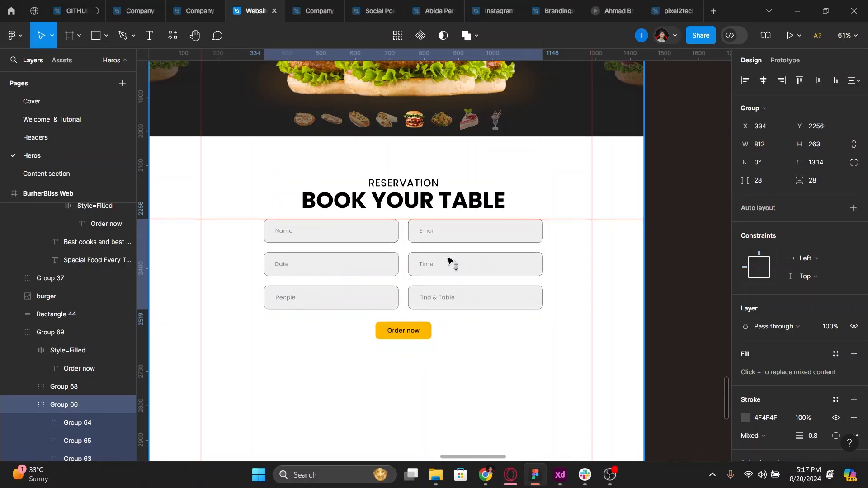
Convert the "RESERVATION / BOOK YOUR TABLE" heading group to a frame and trim it to 594 × 85 around the text
click(346, 202)
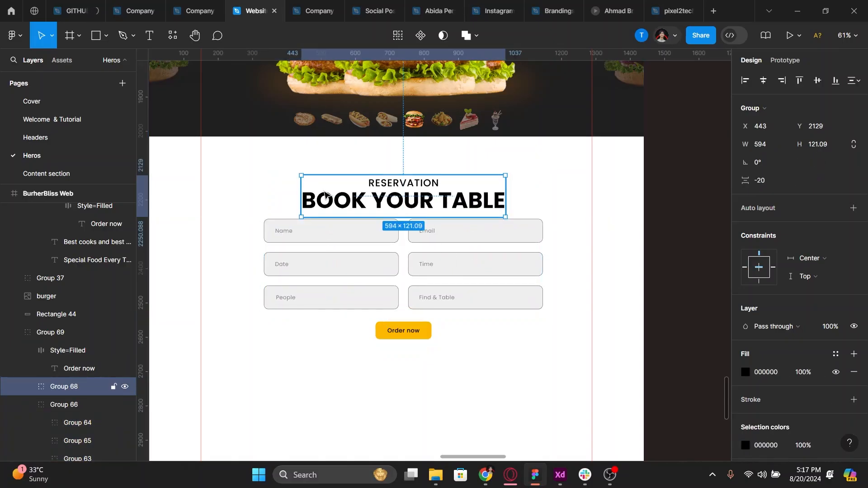
key(ctrl+alt+g)
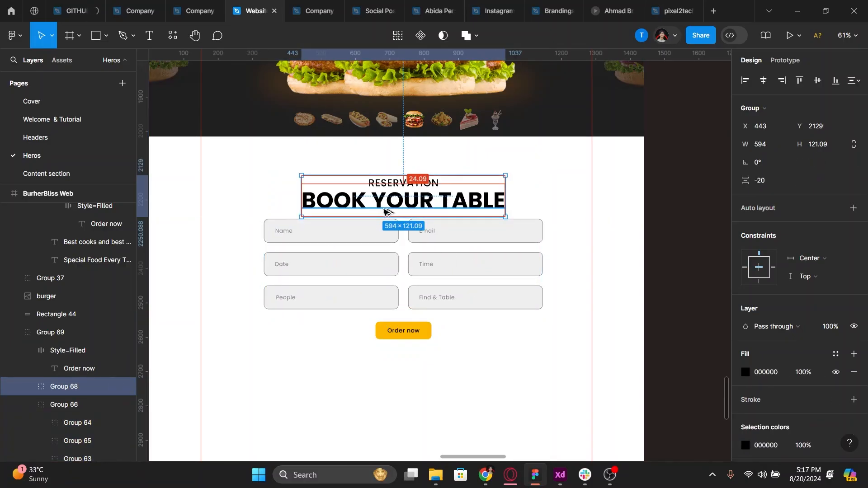
scroll(388, 216, up, 3)
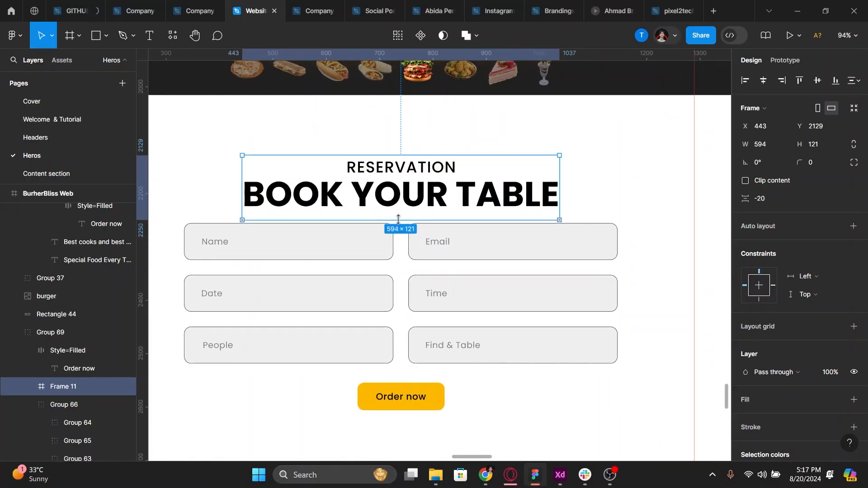
drag(398, 221, 420, 208)
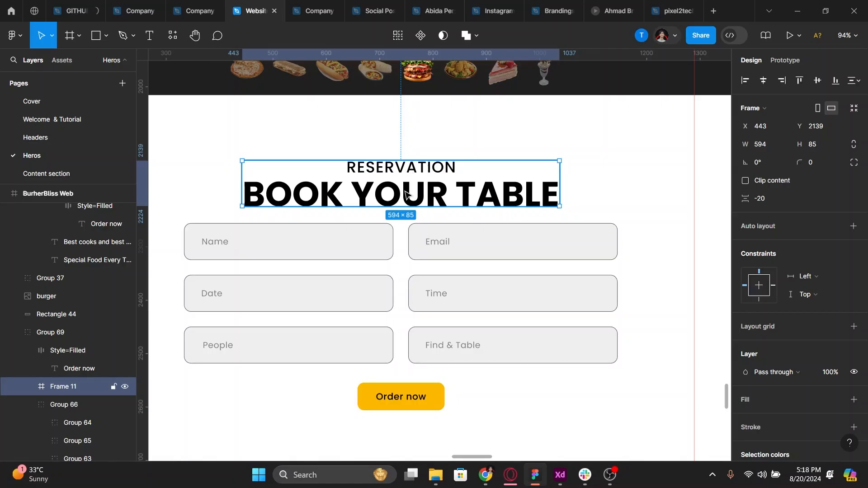
Tidy up the vertical spacing between the trimmed heading frame, the fields group and the "Order now" button
click(412, 403)
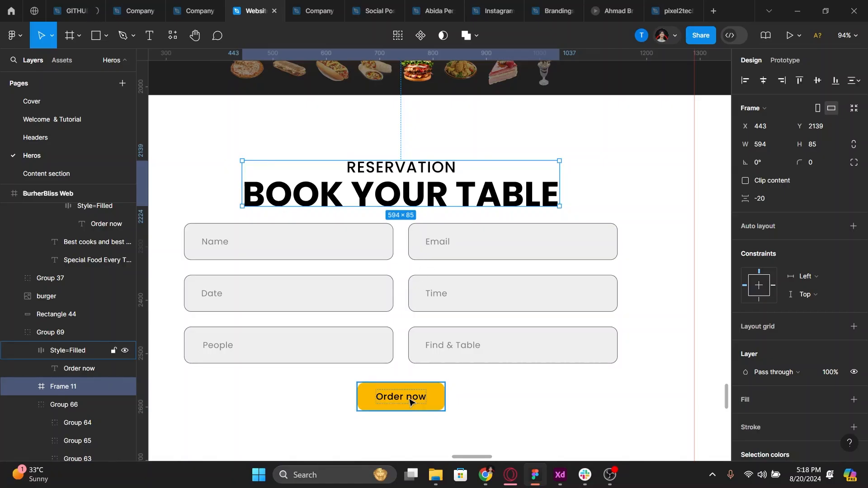
shift+click(453, 326)
shift+click(442, 196)
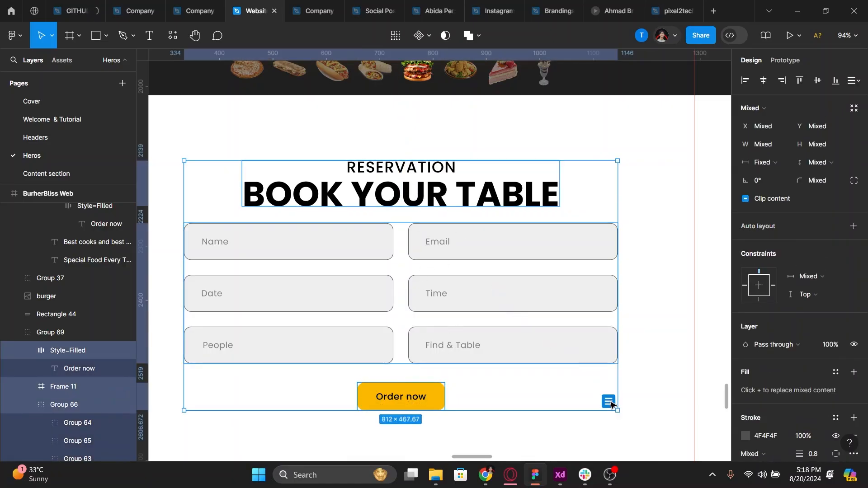
click(610, 402)
scroll(434, 290, down, 5)
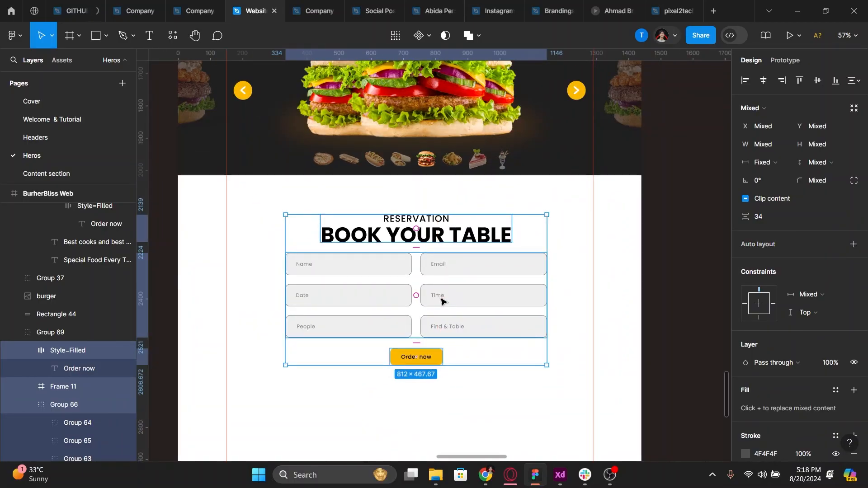
Switch to the browser and compare the rancherscafe.com contact form with the reservation section, ending back in Figma
key(alt+Tab)
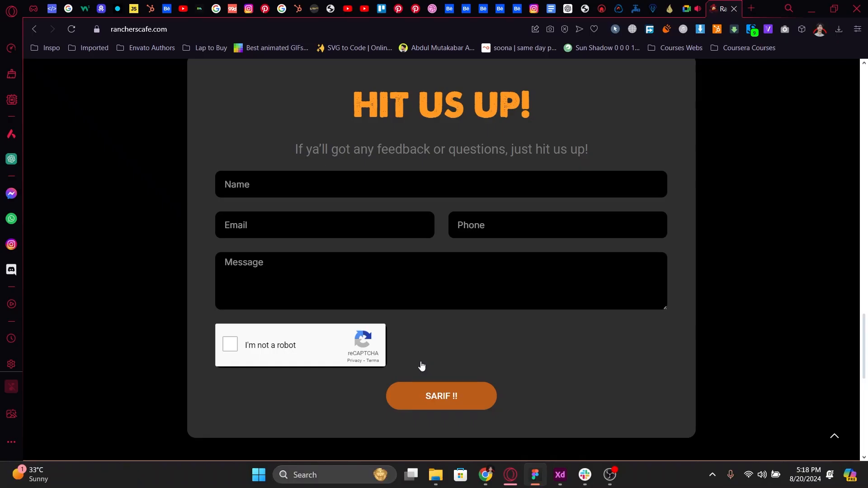
key(alt+Tab)
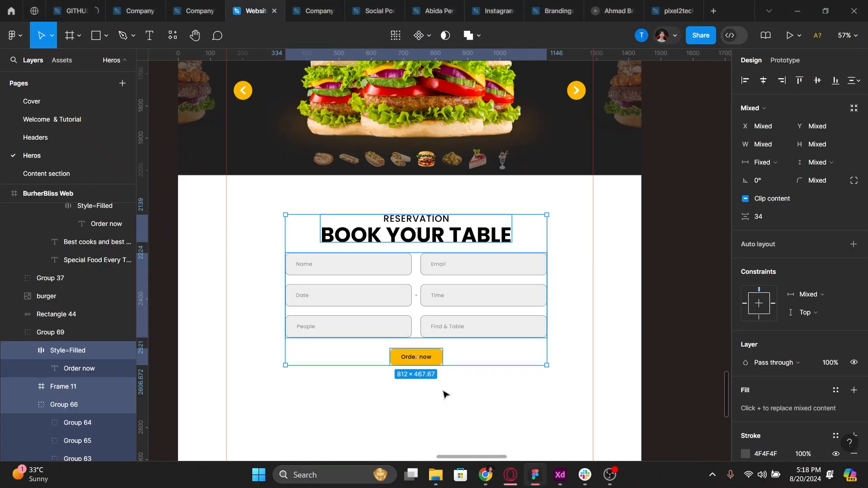
key(alt+Tab)
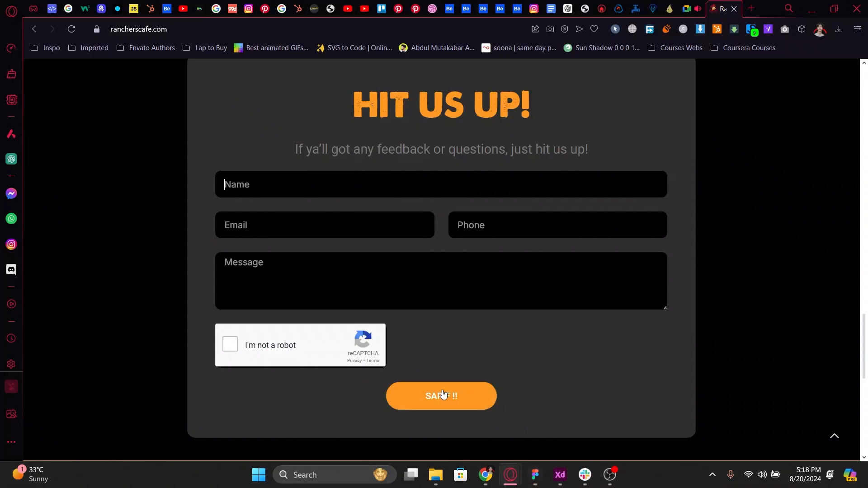
key(alt+Tab)
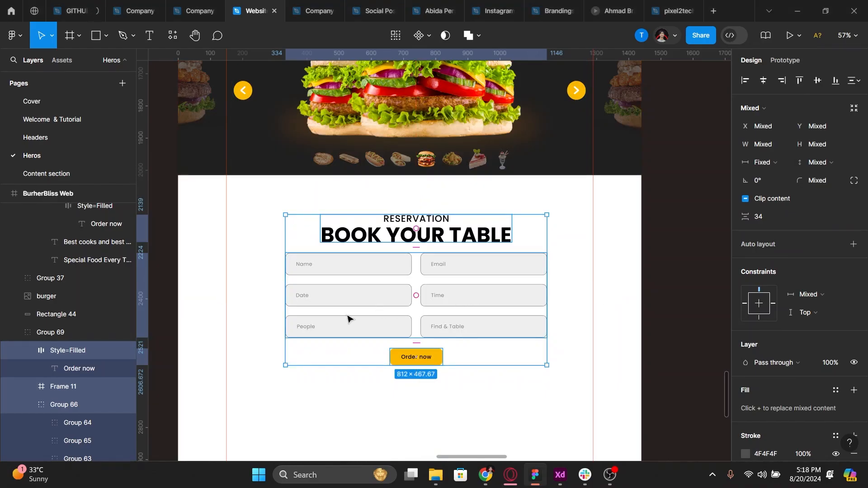
Move the fields group and the "Order now" button down together, placing the fields at Y 2307 below the heading
click(400, 261)
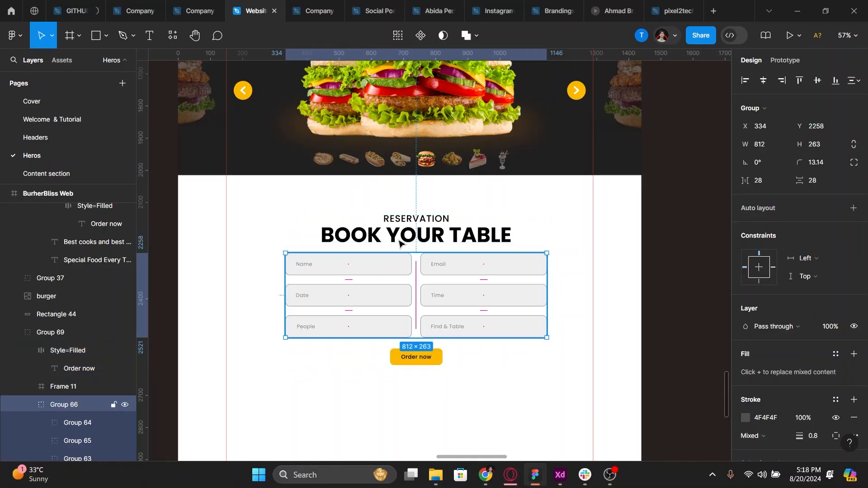
key(shift+Tab)
key(shift+Tab)
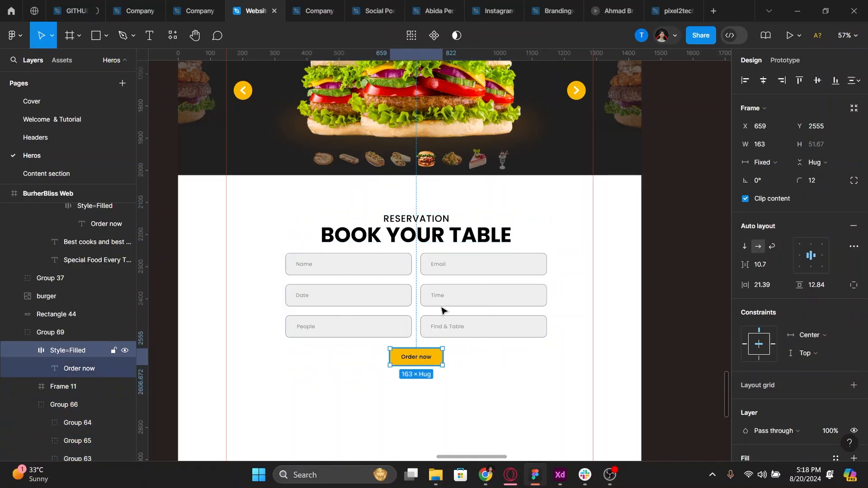
shift+click(441, 309)
drag(442, 307, 441, 320)
Copy the browser form's tagline "If ya'll got any feedback or questions, just hit us up!" and paste it as text below the Figma heading
key(alt+Tab)
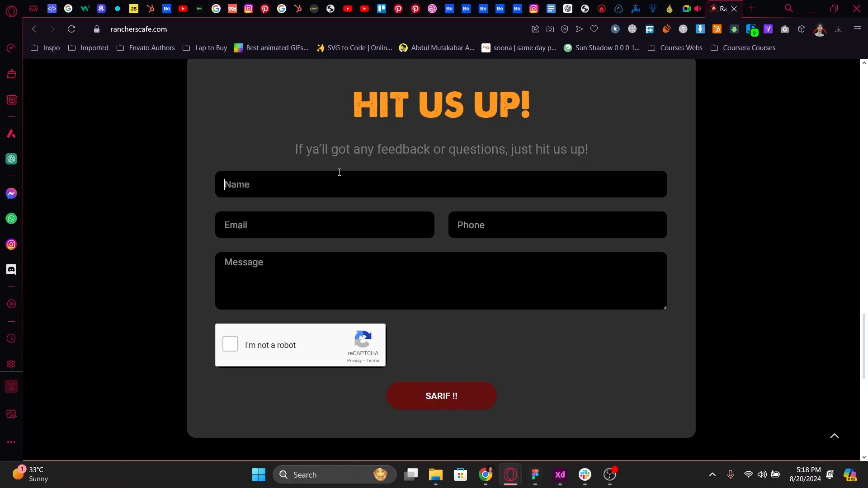
drag(294, 163, 593, 145)
key(ctrl+c)
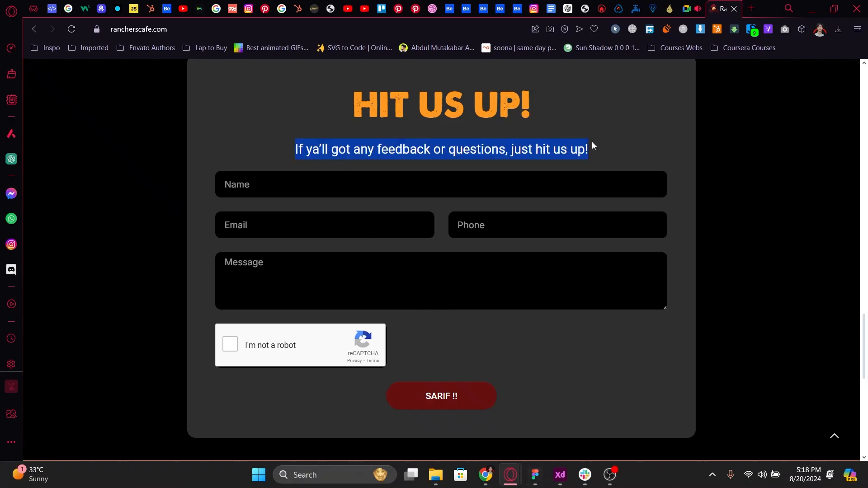
key(alt+Tab)
key(t)
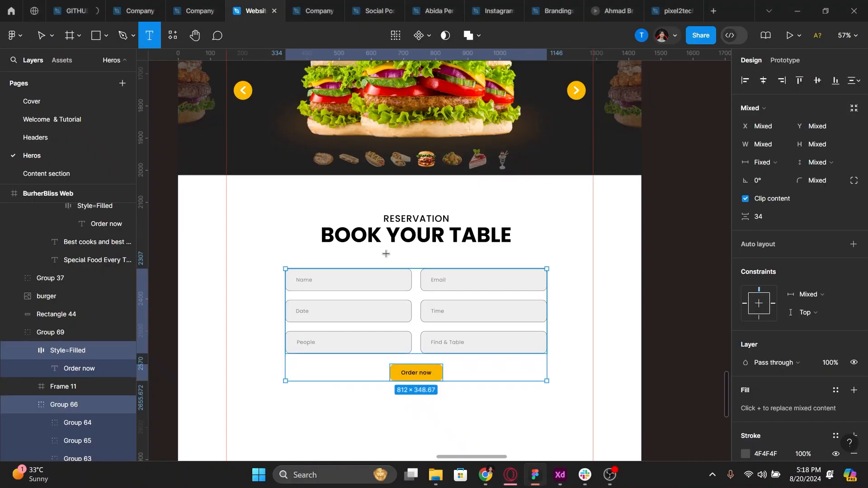
click(386, 254)
key(ctrl+v)
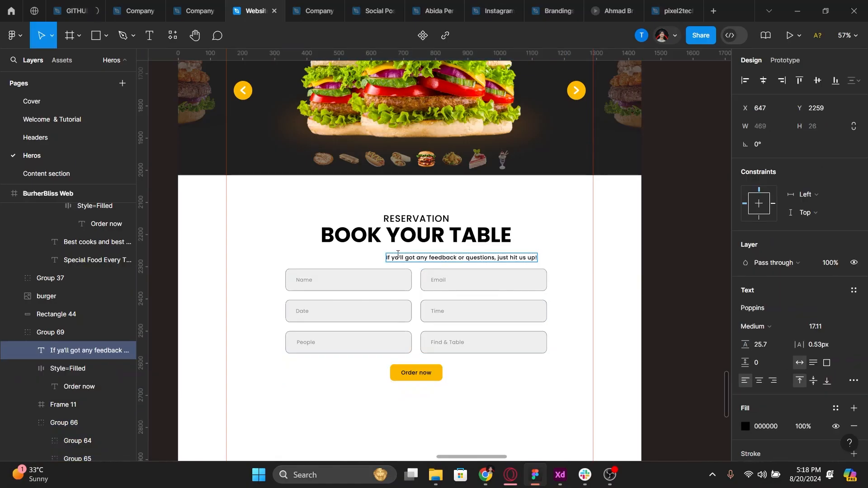
key(Escape)
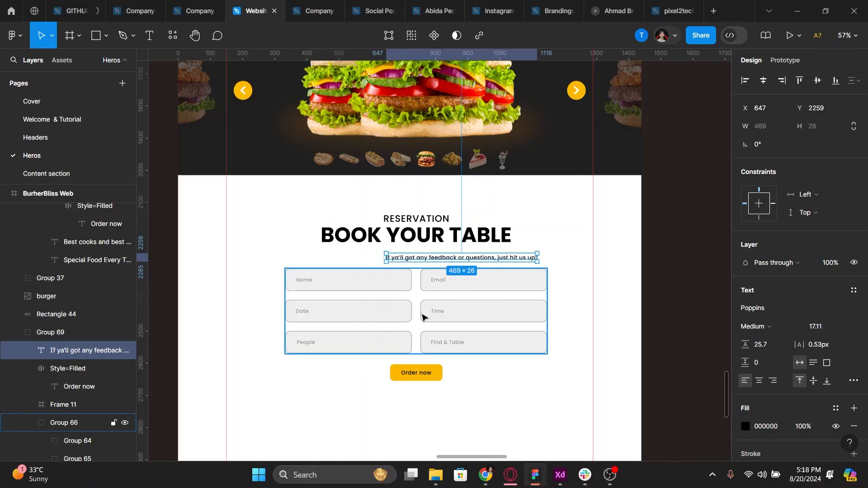
In the browser's rancherscafe.com form, enter the message "Yeah i eat is your pizza and it is very well, kindly add more tomatoes in these?"
key(alt)
key(alt+Tab)
click(238, 189)
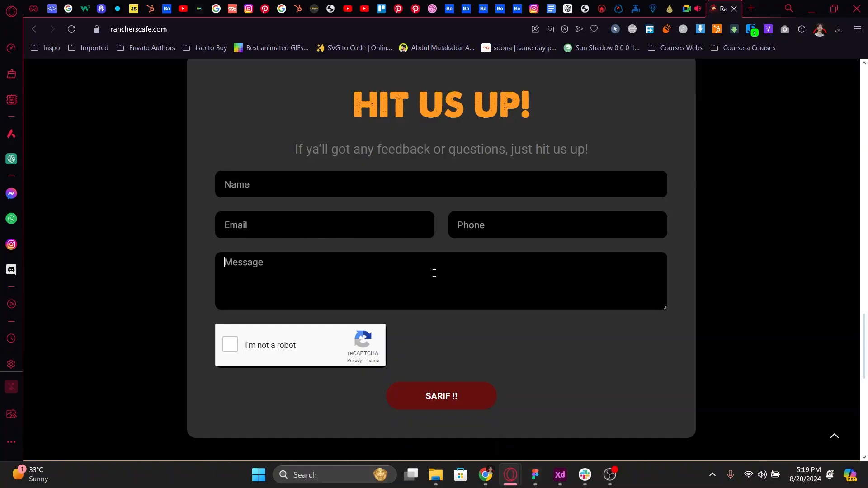
text(Yeah i eat is your piz)
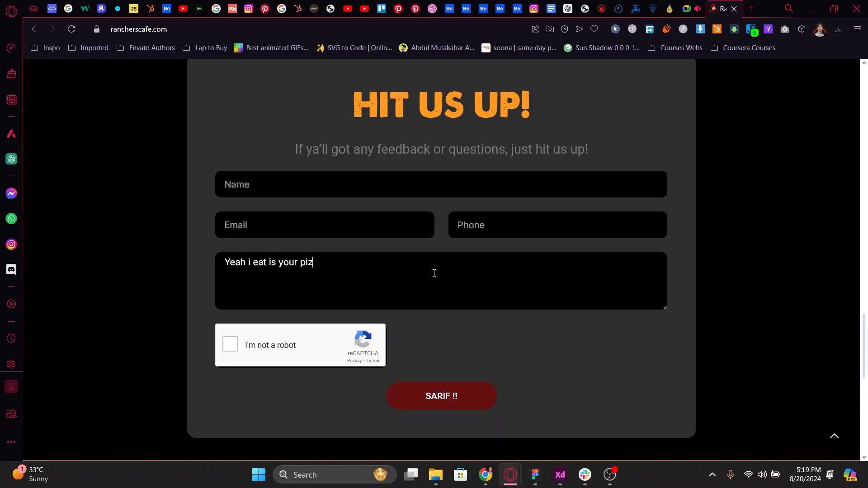
text(za and it is bery wel)
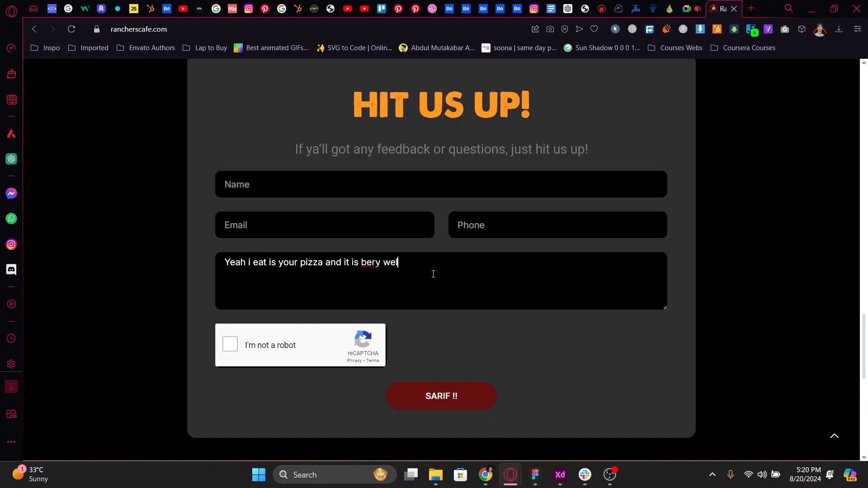
text(l)
key(BackSpace)
text(very well, kindly add m)
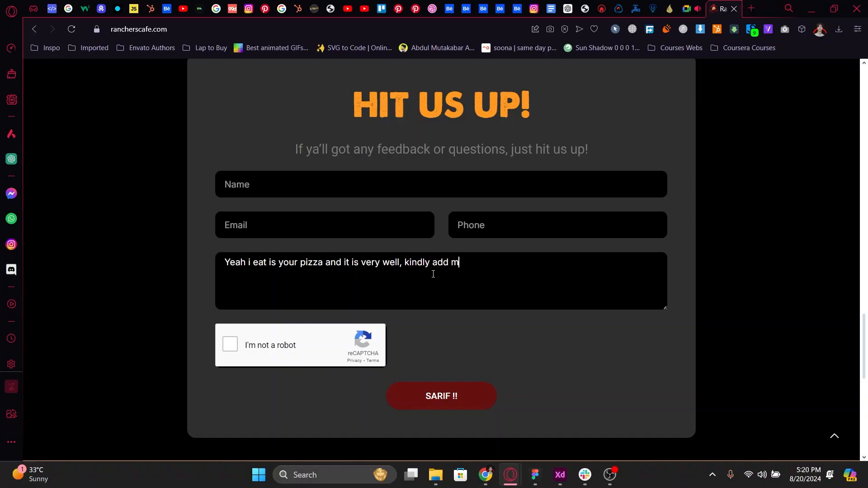
text(ore tomatoes in these?)
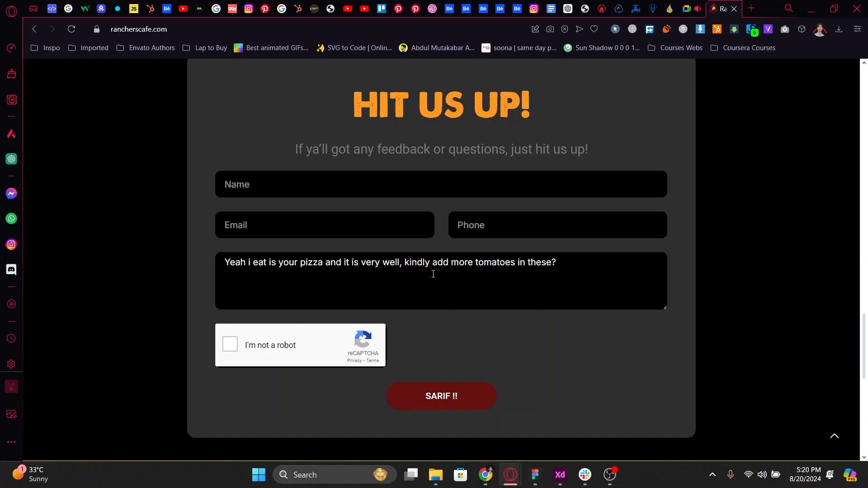
Switch back to Figma and replace the tagline below the heading with "If you have any question or happy with our service you can give us a feedback"
key(alt+Tab)
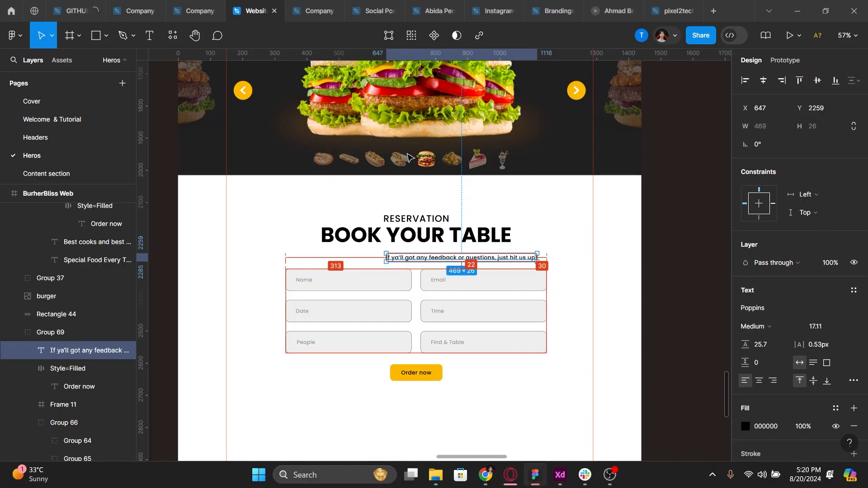
double_click(411, 259)
scroll(427, 265, up, 5)
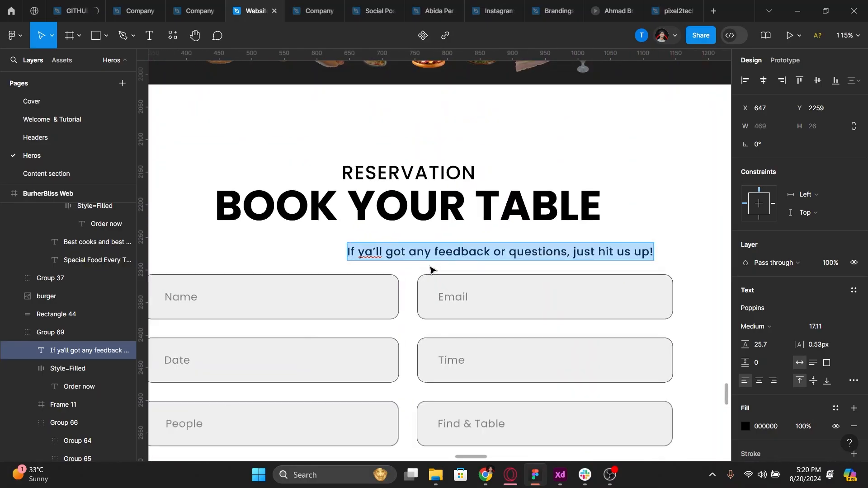
scroll(429, 270, down, 2)
text(If)
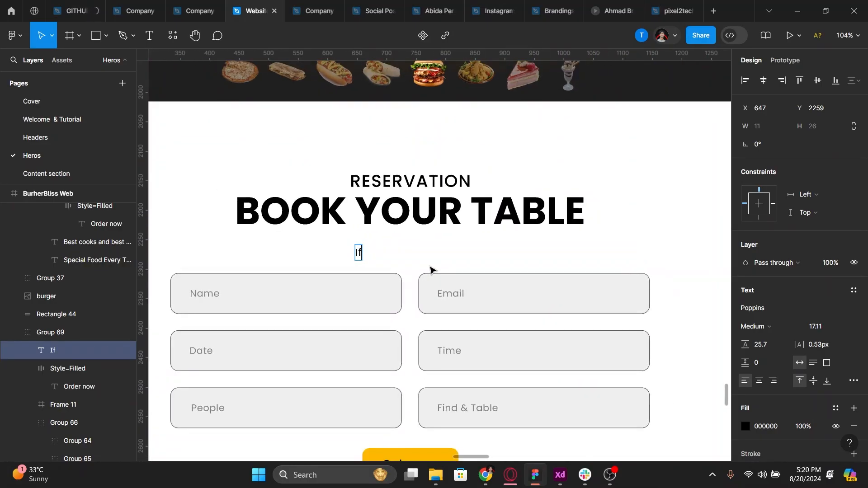
text( you have any)
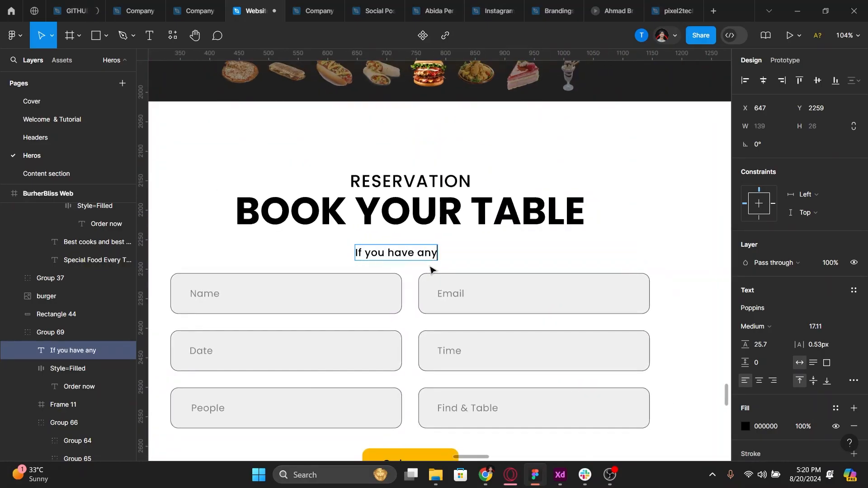
text( question or )
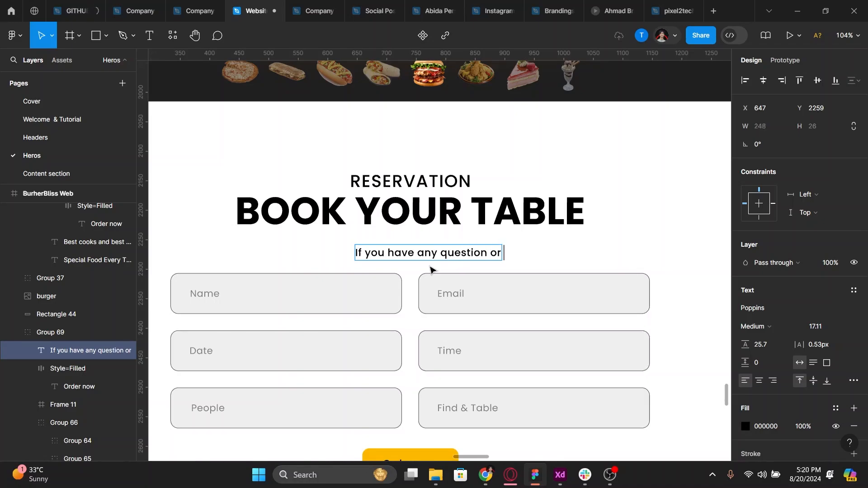
text(happy w)
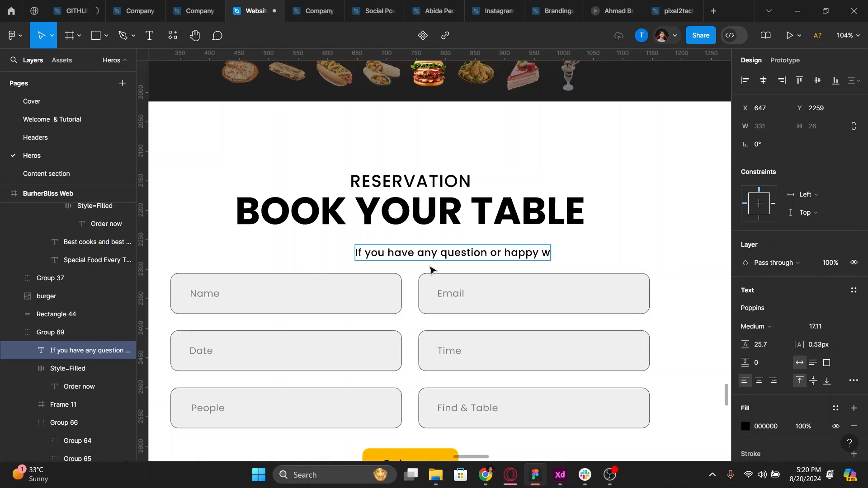
text(with our ser)
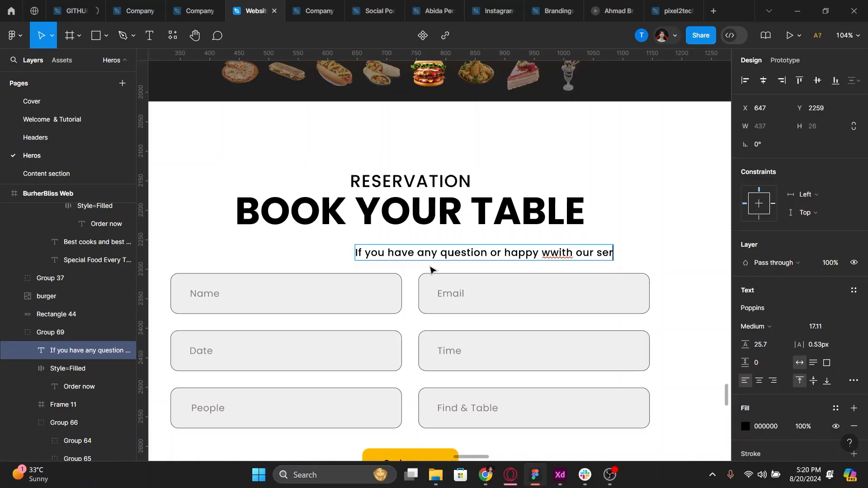
text(vice you )
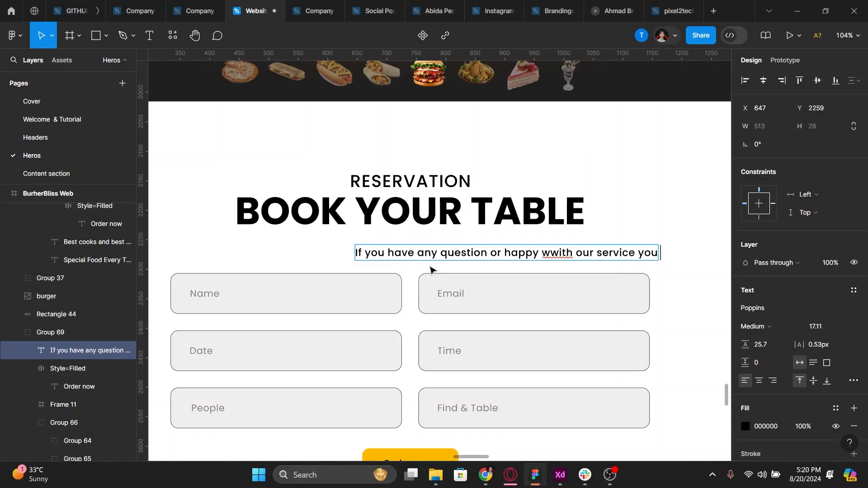
text(can give us a)
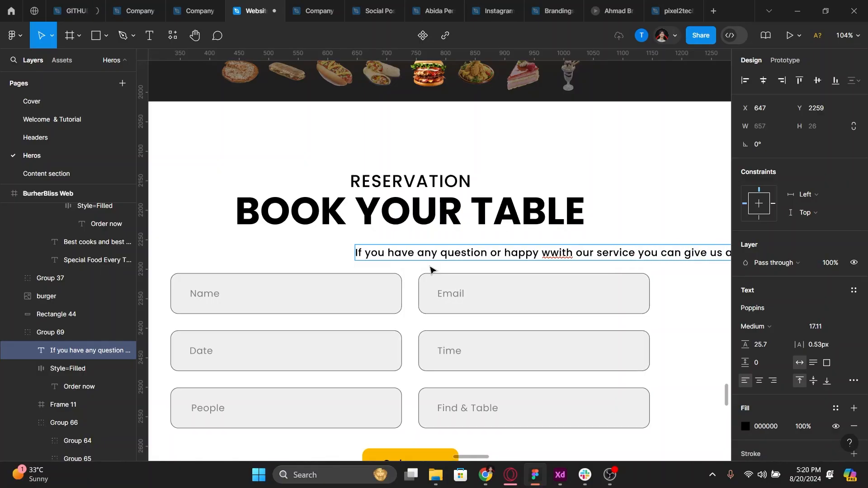
text( feed)
Remove the extra "w" before "with" in the tagline and end the sentence with a period
click(555, 256)
key(BackSpace)
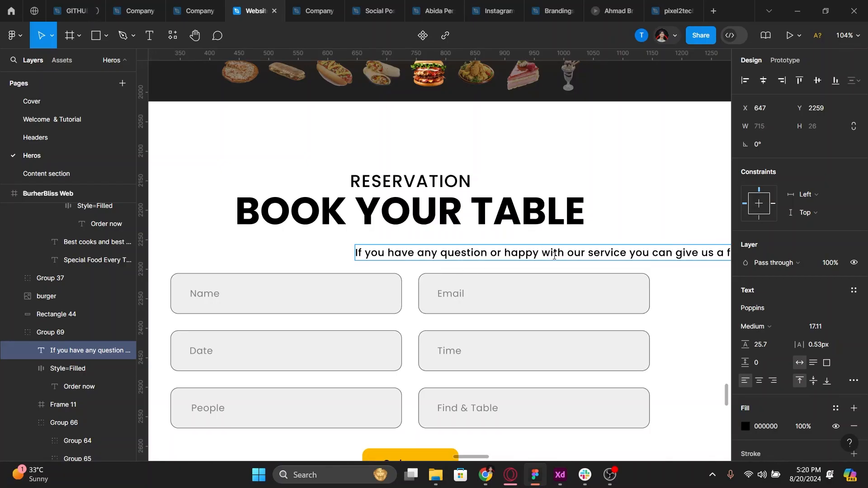
key(ctrl+Right)
key(ctrl+Right)
key(ctrl+Right)
key(ctrl+Right)
key(ctrl+Right)
key(ctrl+Right)
key(ctrl+Right)
key(ctrl+Right)
key(ctrl+Right)
text(.)
Narrow the tagline's text box to 438 wide so it wraps onto two lines, and set its font weight to Regular
click(344, 257)
drag(355, 255, 438, 260)
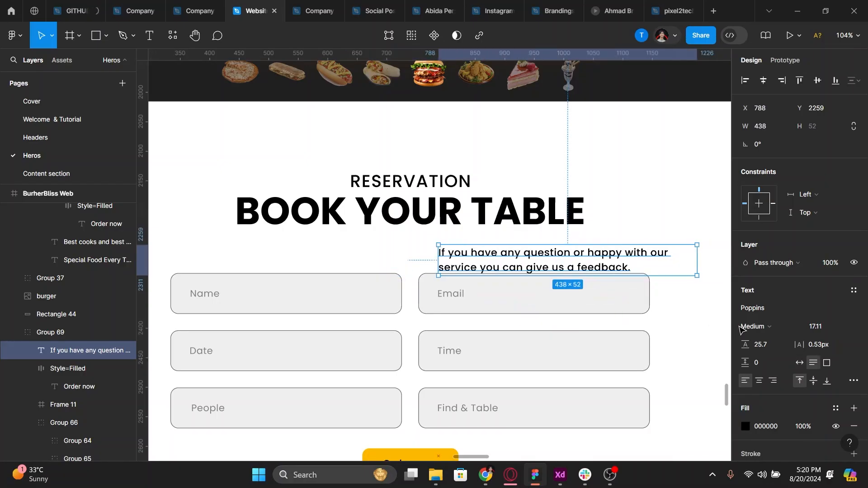
click(741, 328)
click(768, 244)
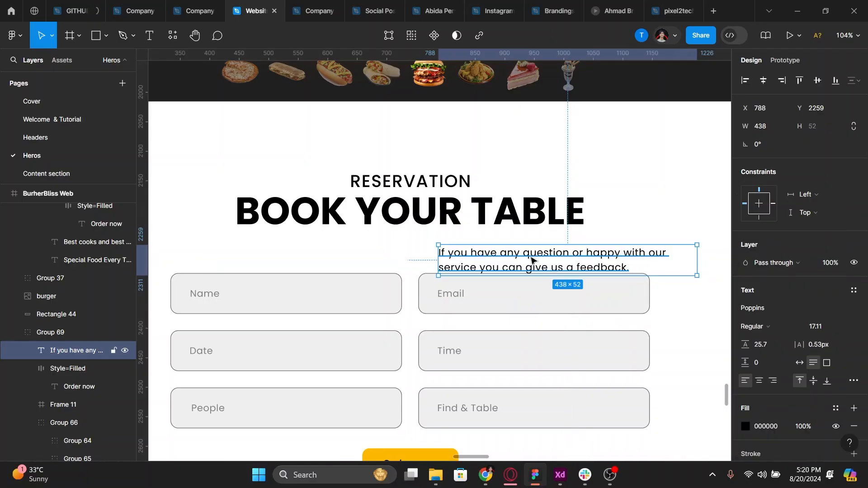
Center-align the tagline text and place it centred beneath the heading at X 520, Y 2240
drag(531, 260, 398, 241)
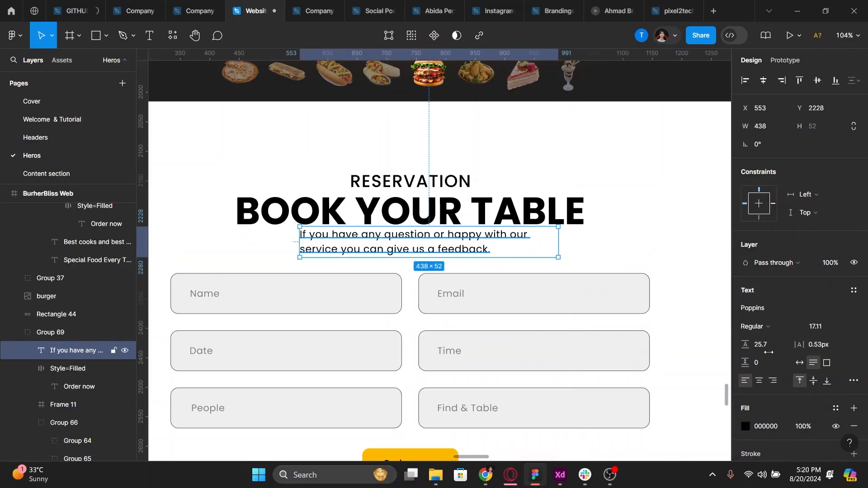
click(759, 381)
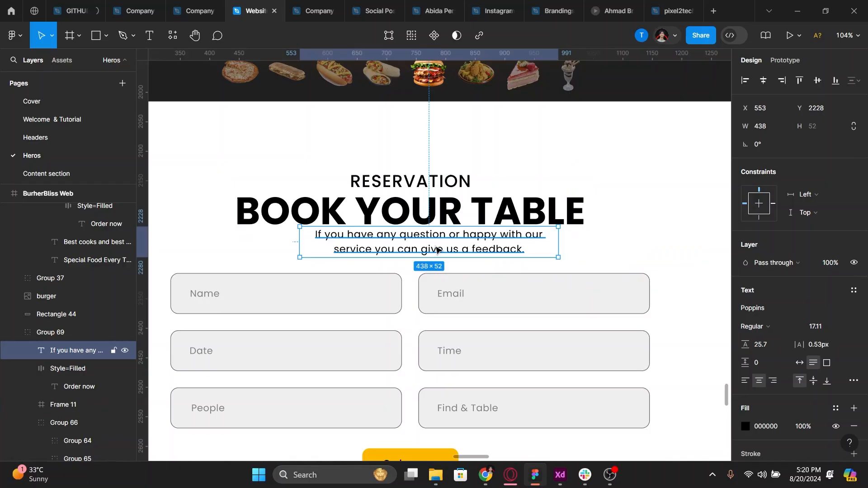
drag(444, 244, 425, 249)
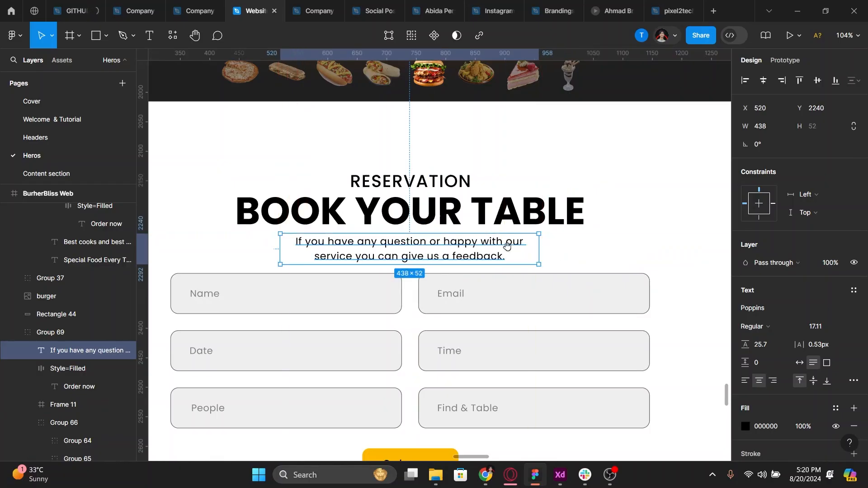
Widen the tagline's text box evenly on both sides to 504 and nudge it closer to the heading, at X 488, Y 2233
mouse_move(549, 249)
mouse_down()
mouse_move(587, 248)
mouse_move(558, 248)
mouse_up()
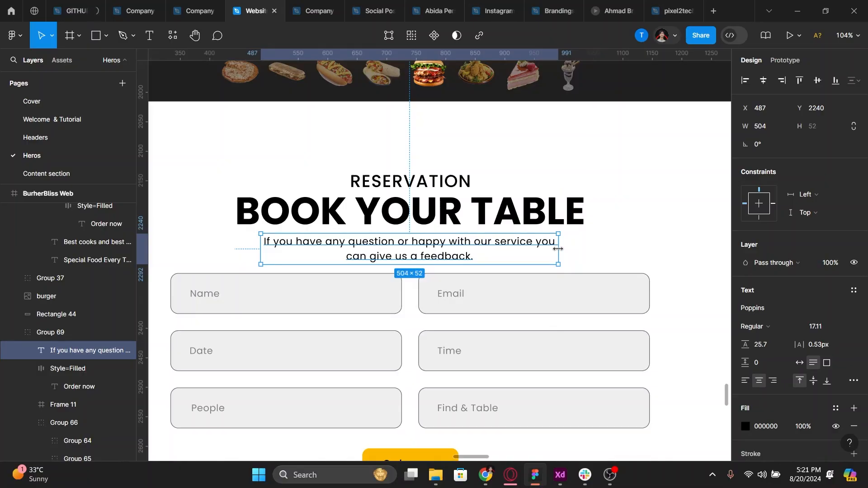
key(Right)
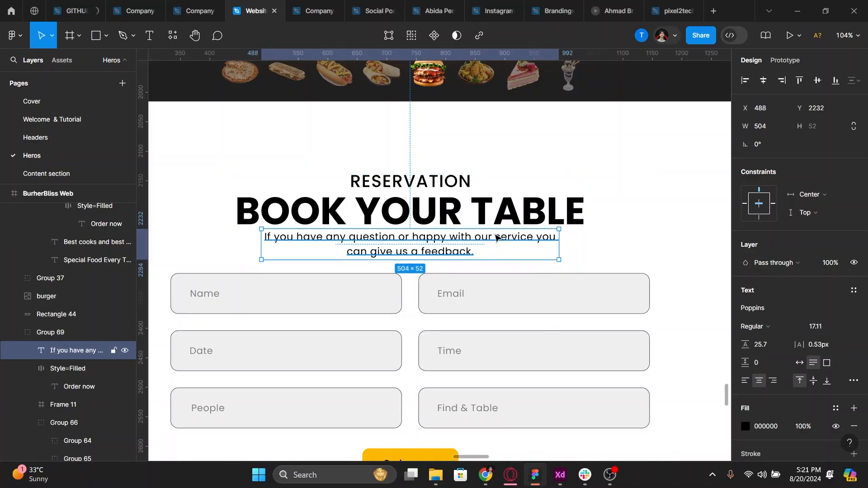
key(Up)
key(Up)
key(Up)
key(Up)
key(Up)
key(Up)
key(Up)
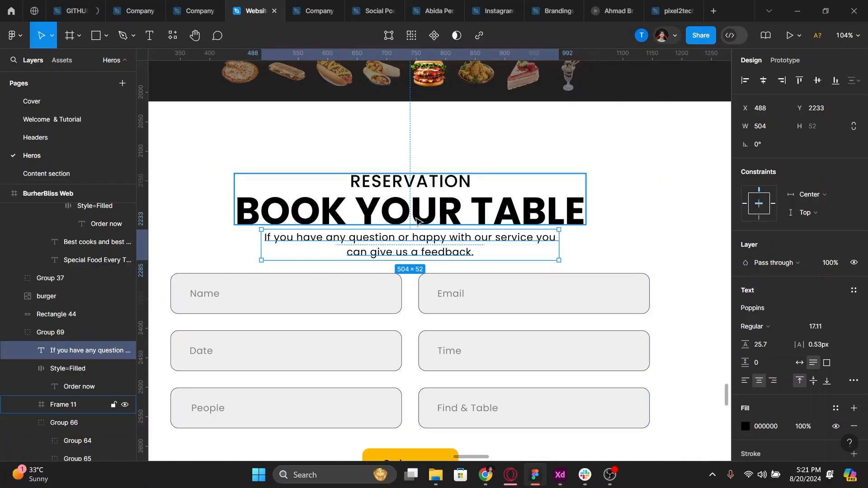
Nest the tagline layer inside Frame 11 above Group 68 and set the frame's height to 141 so it encloses the tagline
drag(62, 390, 65, 408)
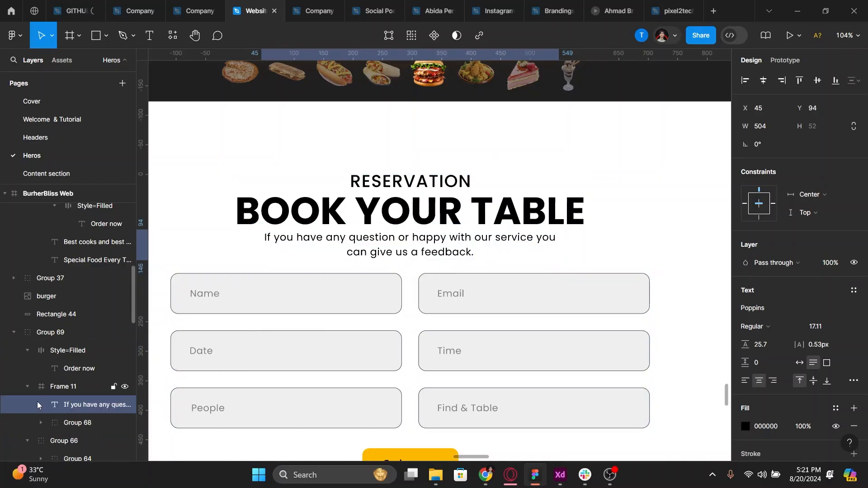
click(77, 388)
drag(397, 260, 400, 257)
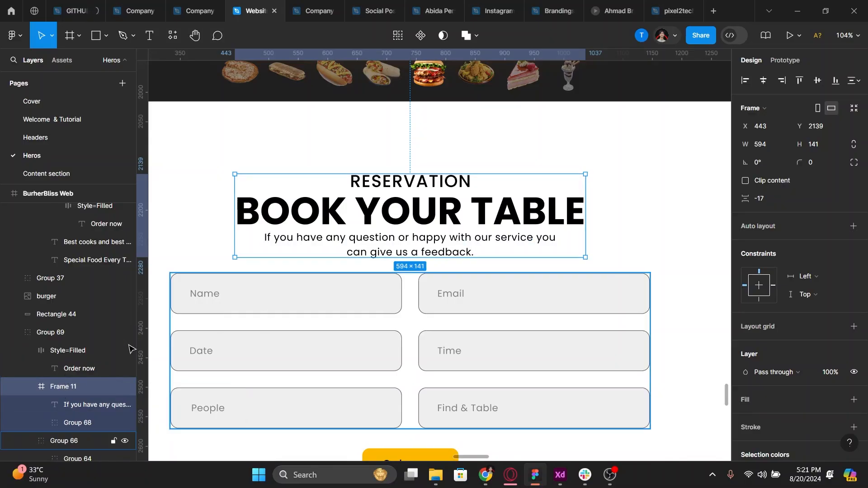
mouse_move(410, 257)
mouse_down()
mouse_move(400, 229)
mouse_move(400, 258)
mouse_up()
scroll(409, 262, down, 2)
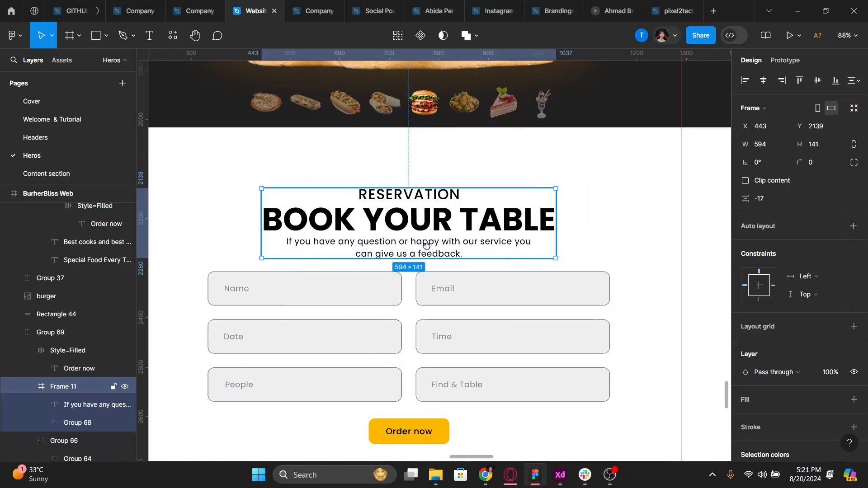
scroll(438, 188, down, 2)
scroll(439, 188, down, 3)
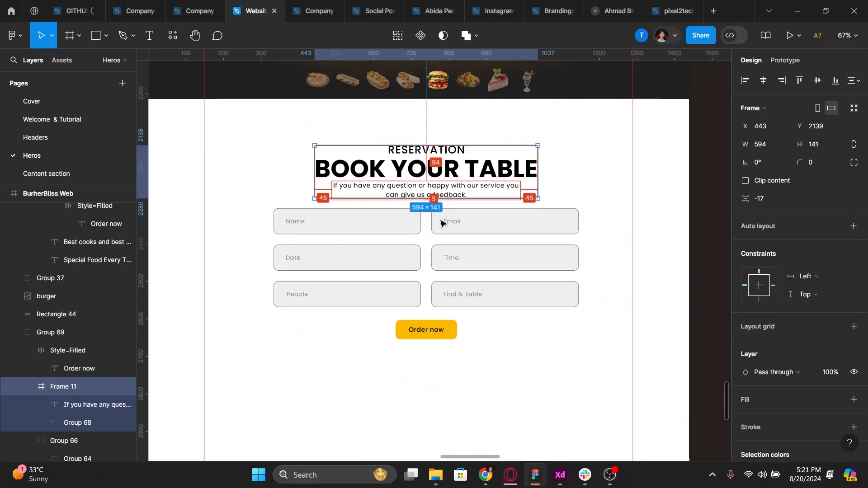
click(457, 260)
click(456, 260)
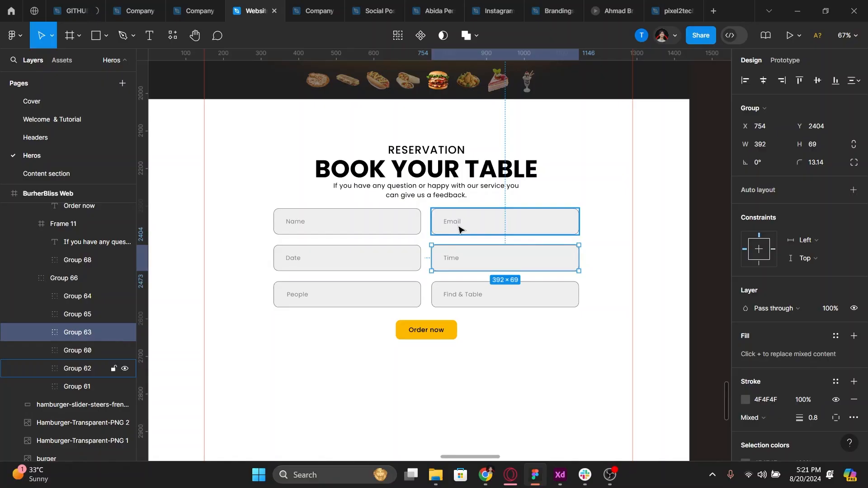
double_click(300, 260)
text(Email)
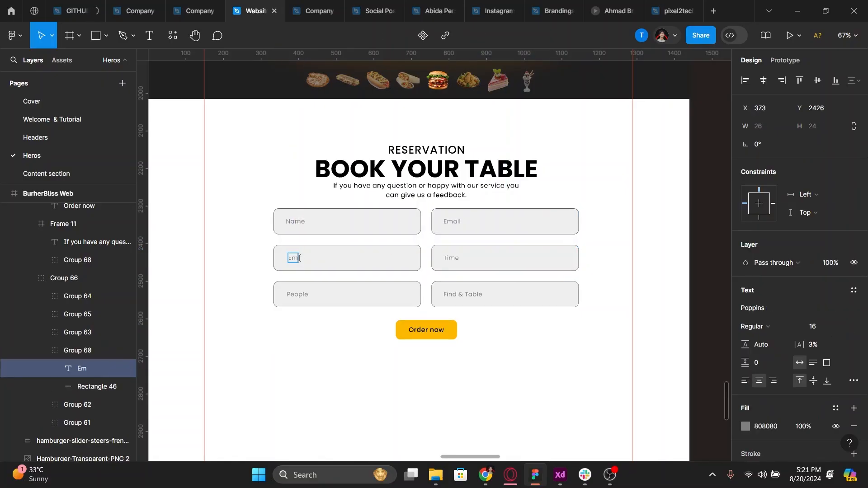
key(ctrl+z)
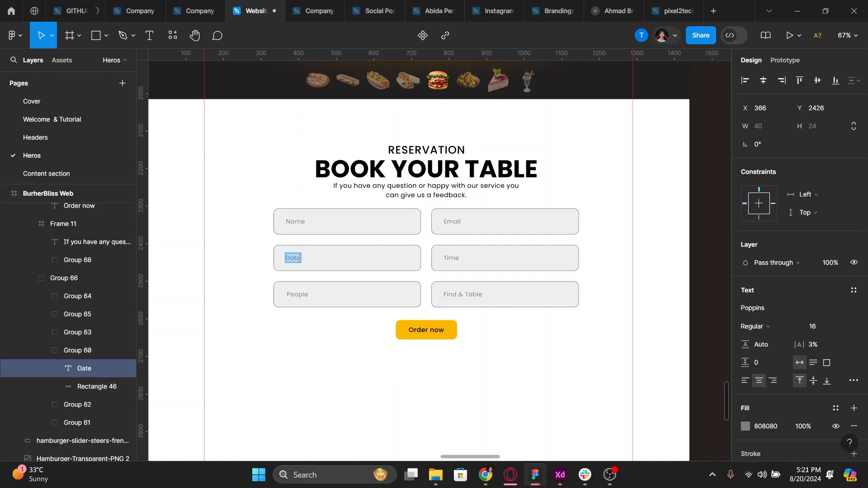
Left-align the text of all six field labels: Name, Email, Date, Time, People and Find & Table
ctrl+scroll(330, 267, up, 5)
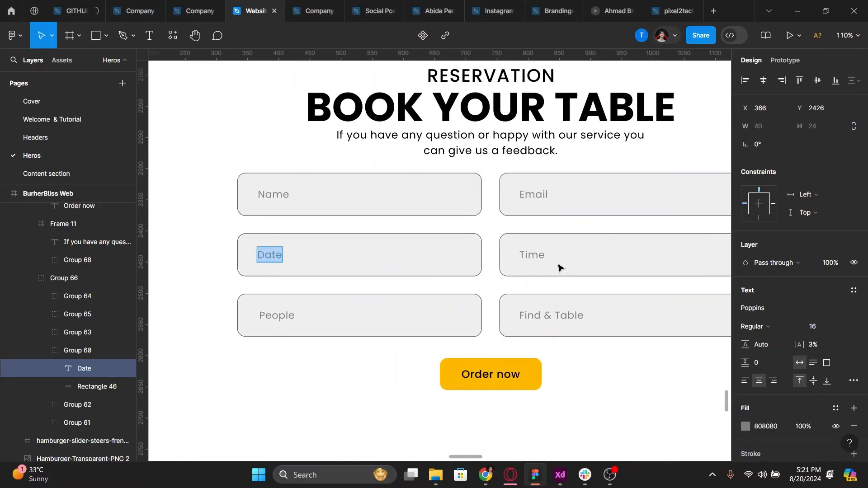
key(Escape)
shift+click(539, 259)
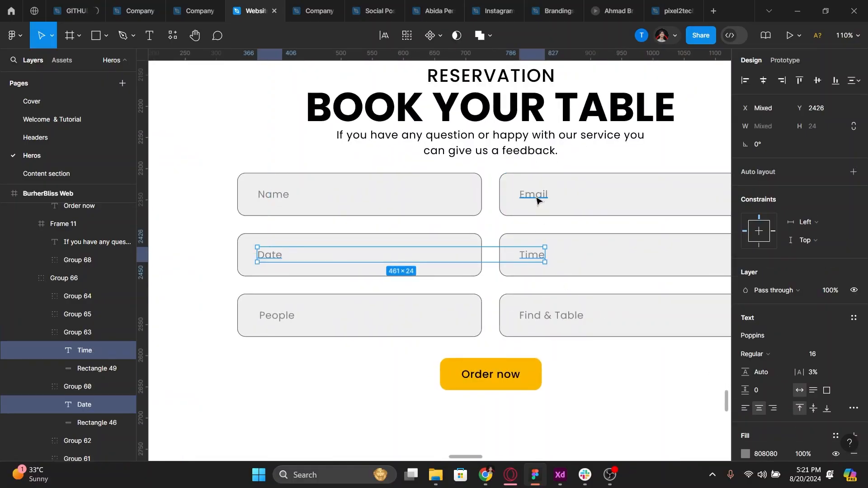
shift+click(537, 197)
shift+click(281, 198)
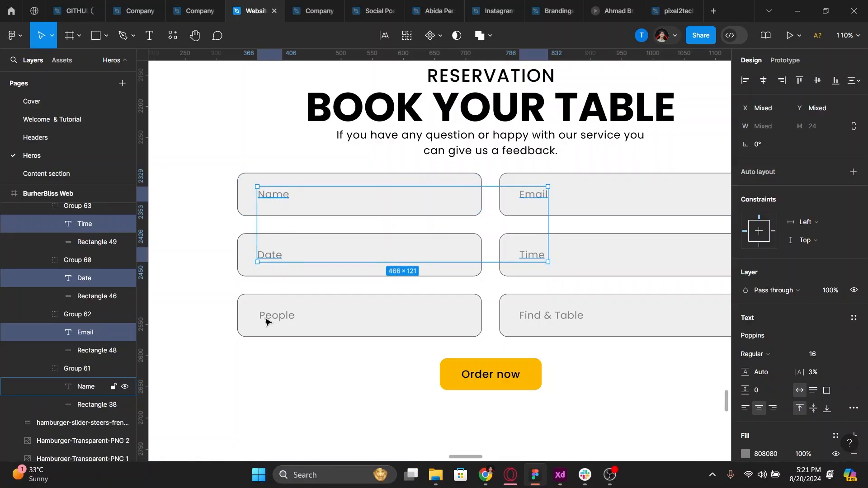
shift+click(302, 316)
shift+click(574, 323)
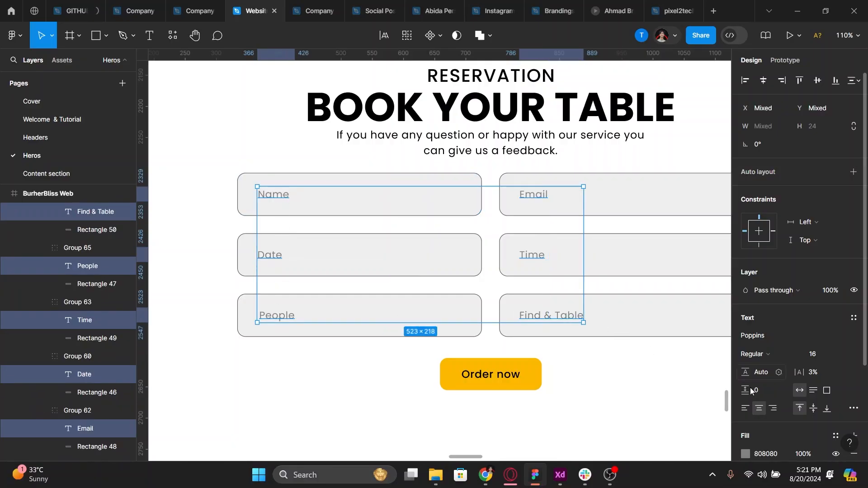
click(745, 410)
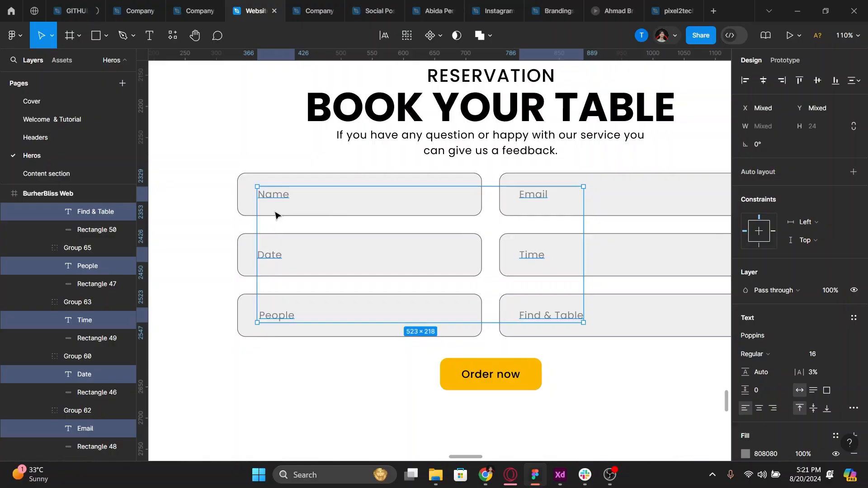
Relabel the form's Date field as "Email", the Time field as "Phone" and the People field as "Message"
double_click(271, 256)
text(Email)
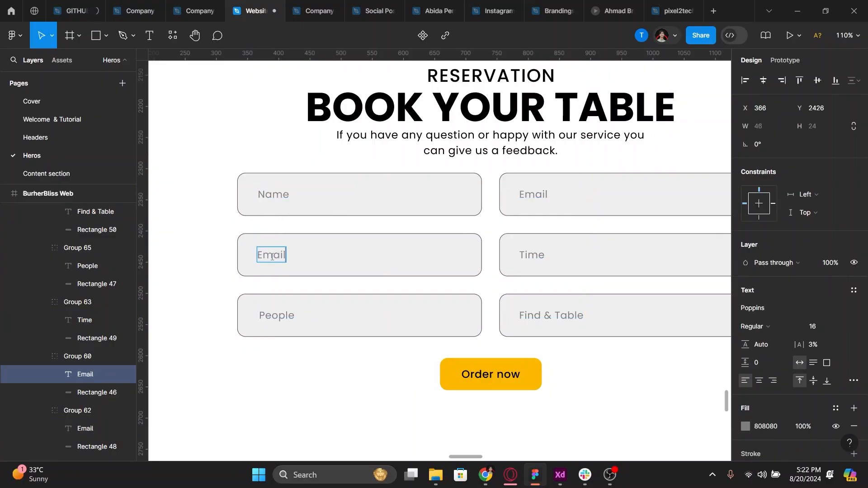
click(532, 256)
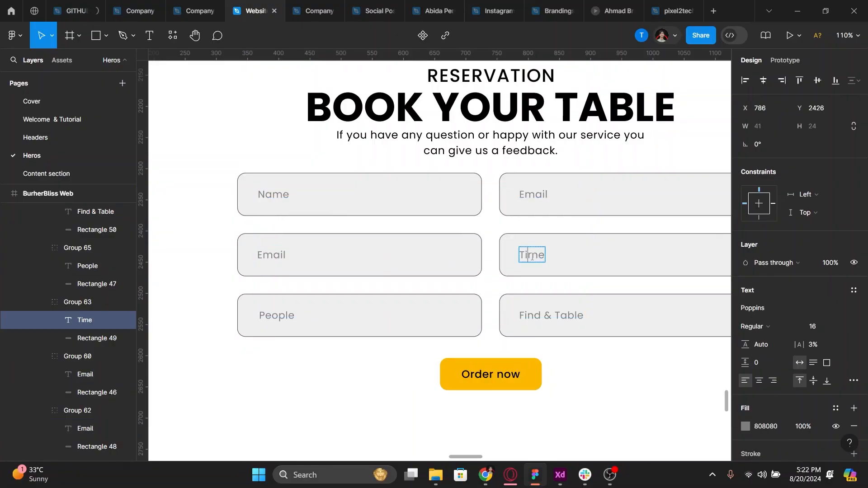
double_click(532, 256)
text(Phone)
click(273, 312)
double_click(273, 312)
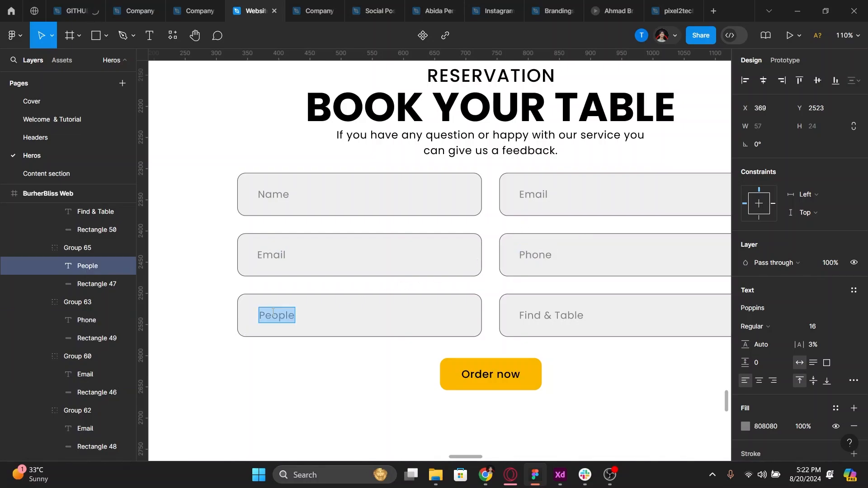
text(Messa)
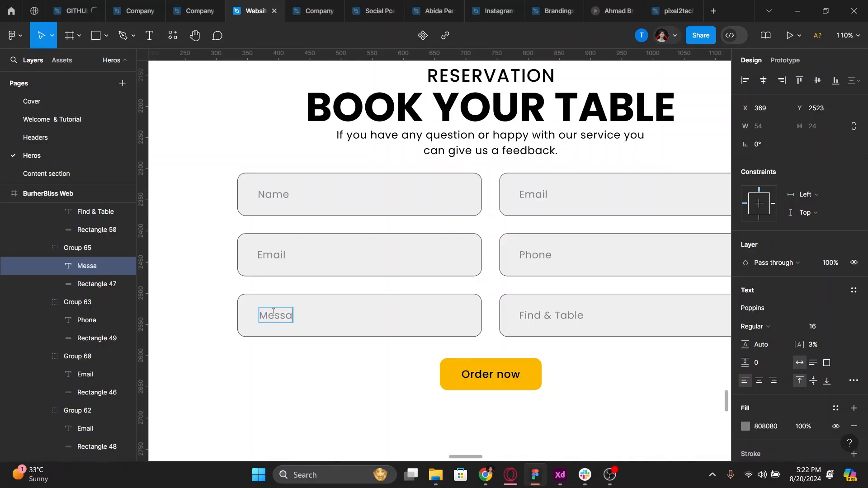
text(ge)
Delete the "Find & Table" field and the "Email" field beside "Name" from the form
click(569, 315)
shift+click(569, 192)
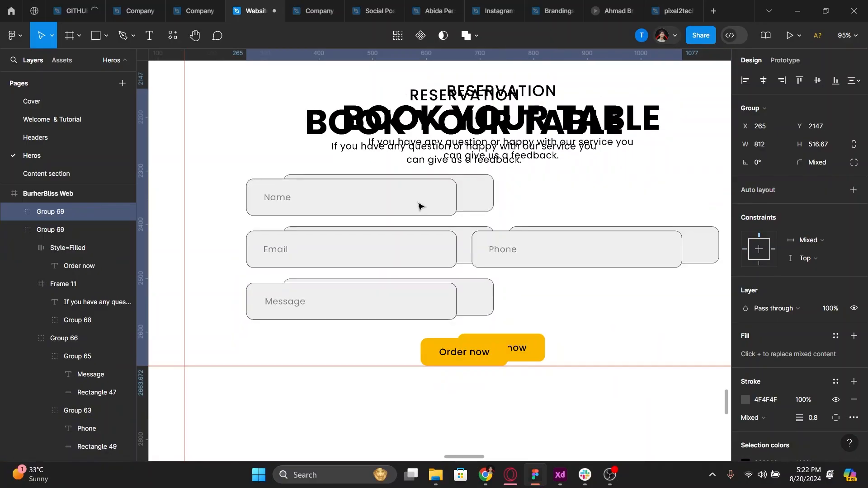
click(377, 202)
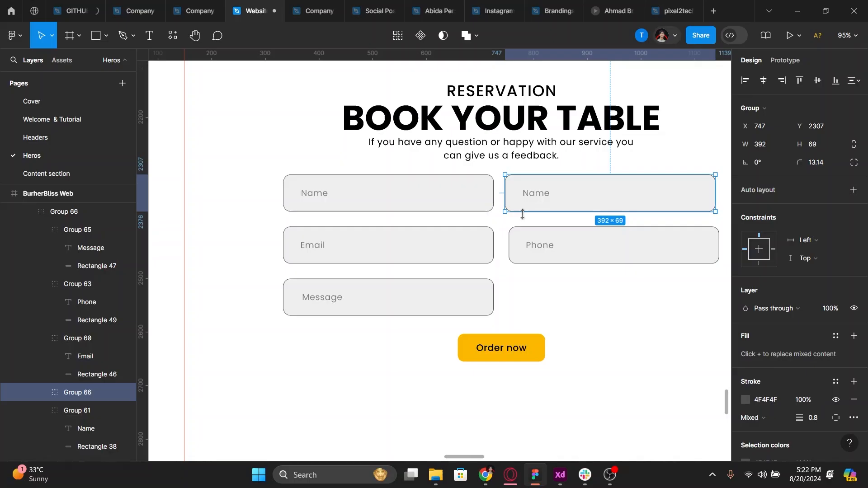
drag(523, 214, 523, 219)
scroll(496, 208, right, 1)
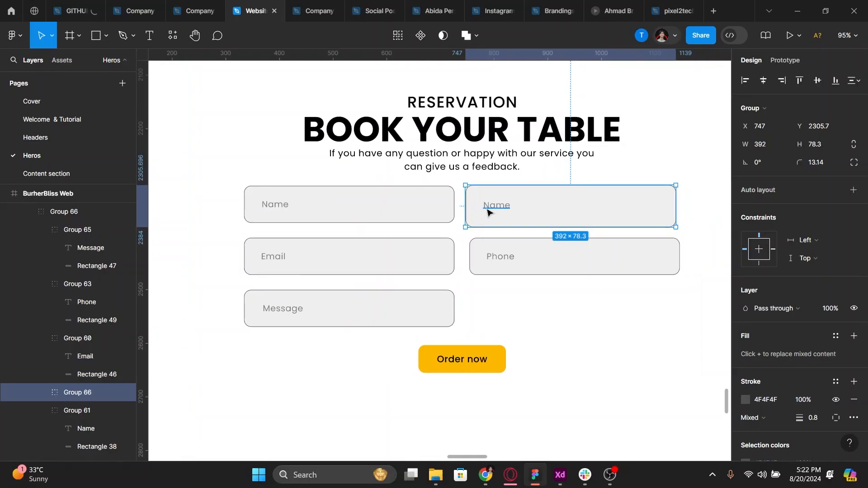
key(ctrl+z)
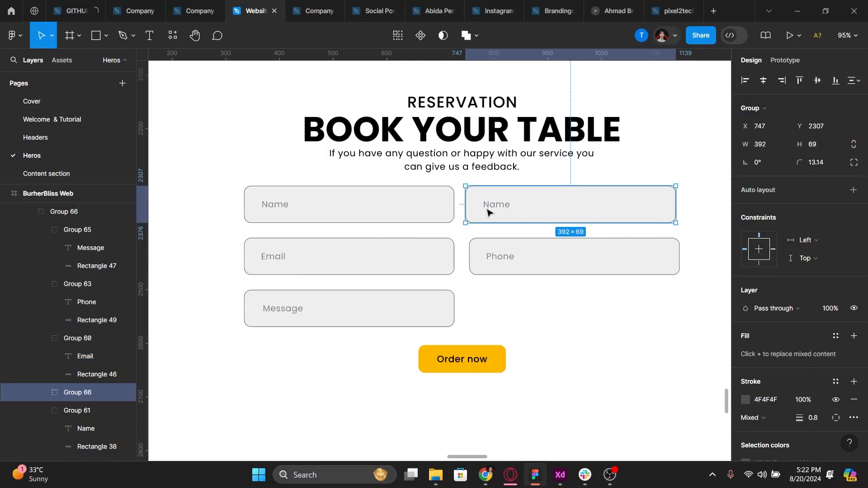
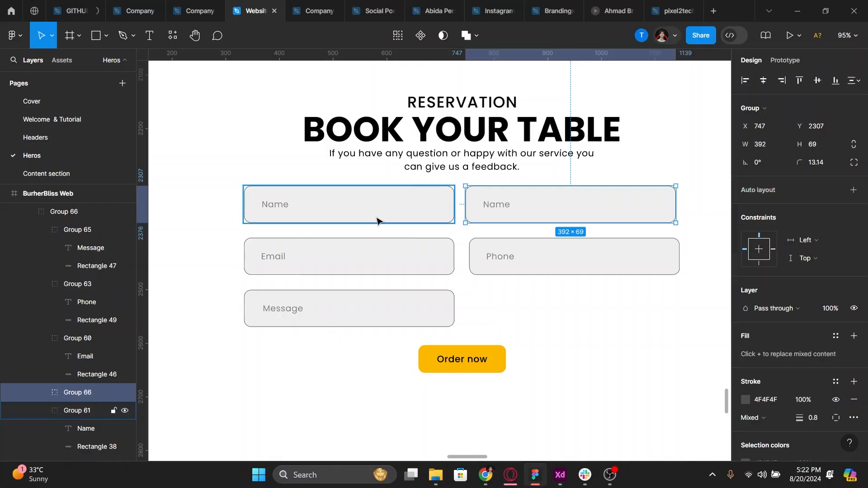
key(ctrl+z)
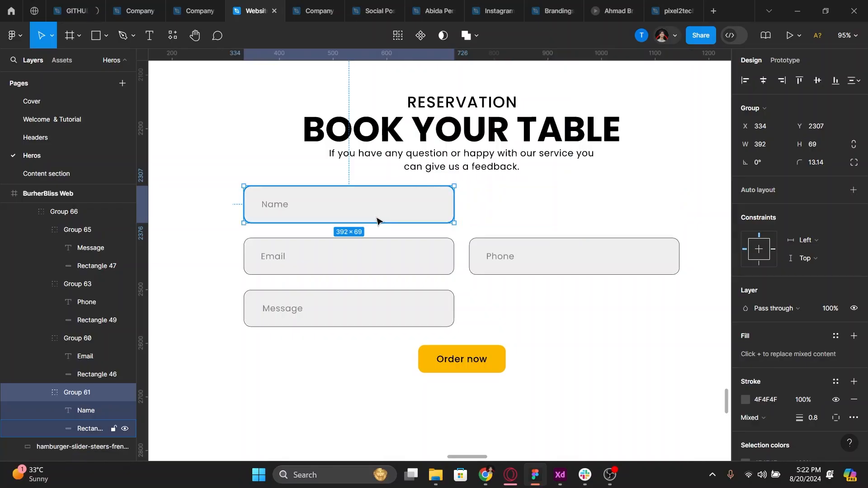
Widen the Name field to 812 and move its label back near the field's left edge with auto width
drag(458, 208, 678, 204)
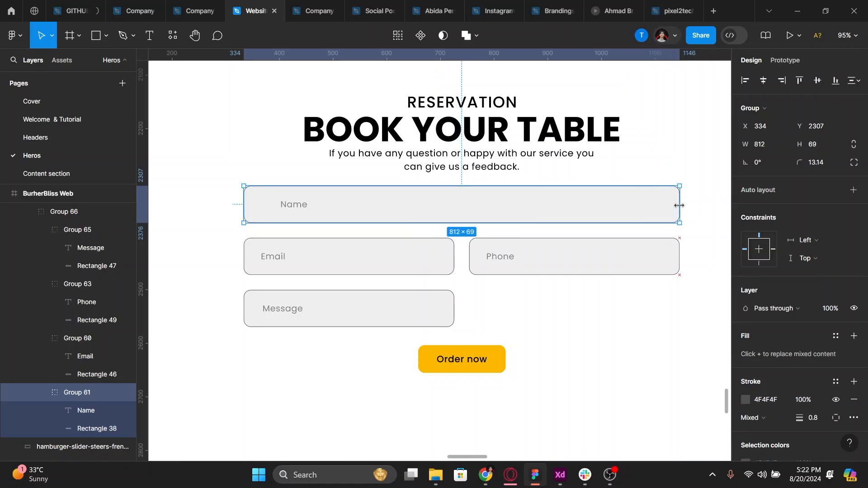
double_click(294, 208)
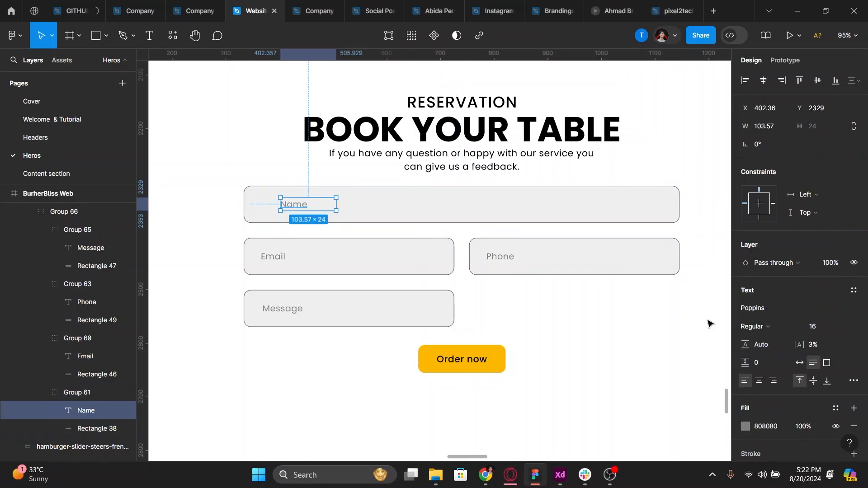
mouse_move(291, 207)
mouse_down()
mouse_move(273, 207)
mouse_move(279, 215)
mouse_up()
Align the Name, Email and Message labels to a common left edge
shift+click(277, 258)
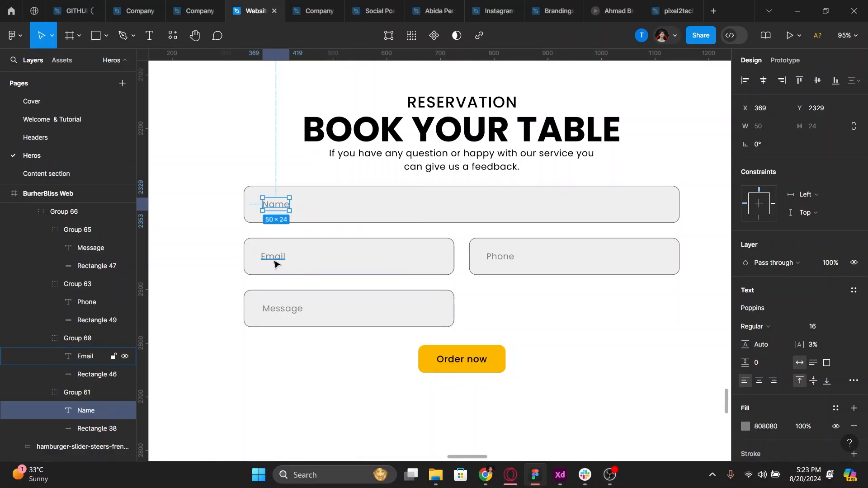
shift+click(281, 310)
key(alt+a)
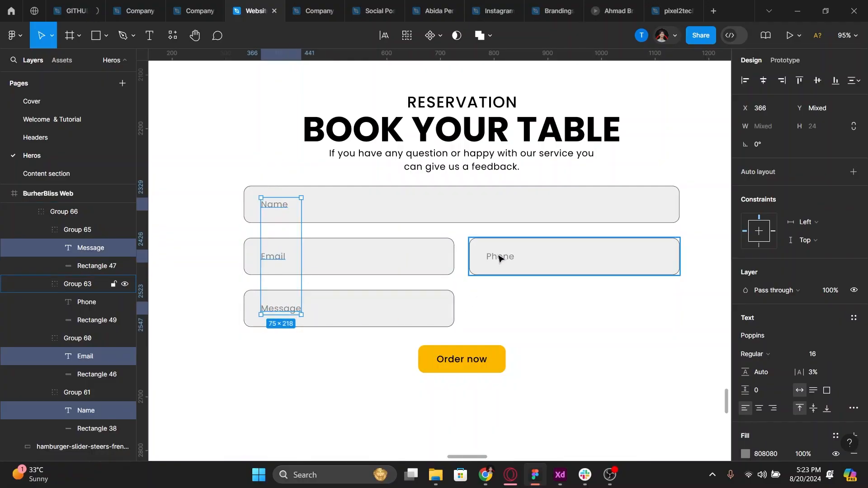
Widen the Message field to 812 and move the Order now button down to free space beneath it
click(420, 313)
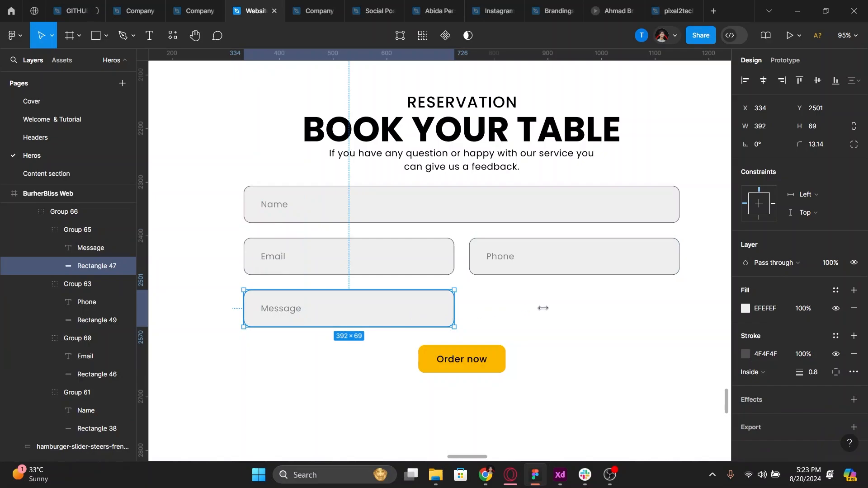
drag(543, 308, 665, 308)
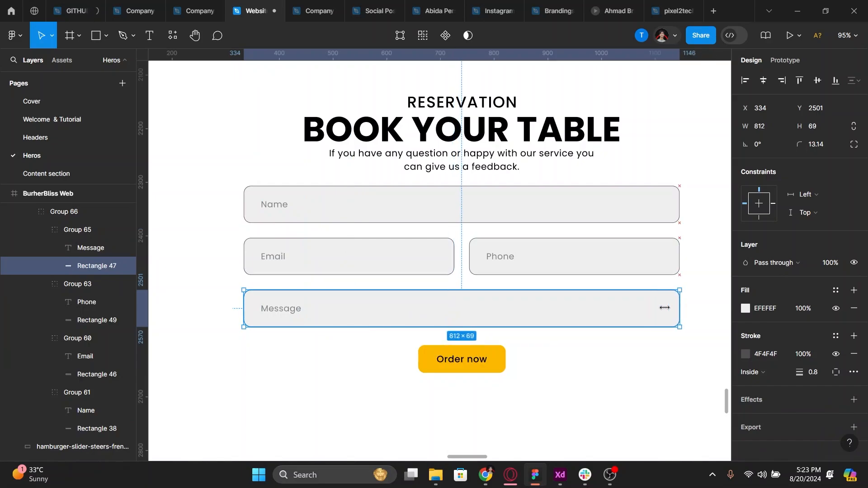
scroll(498, 271, down, 2)
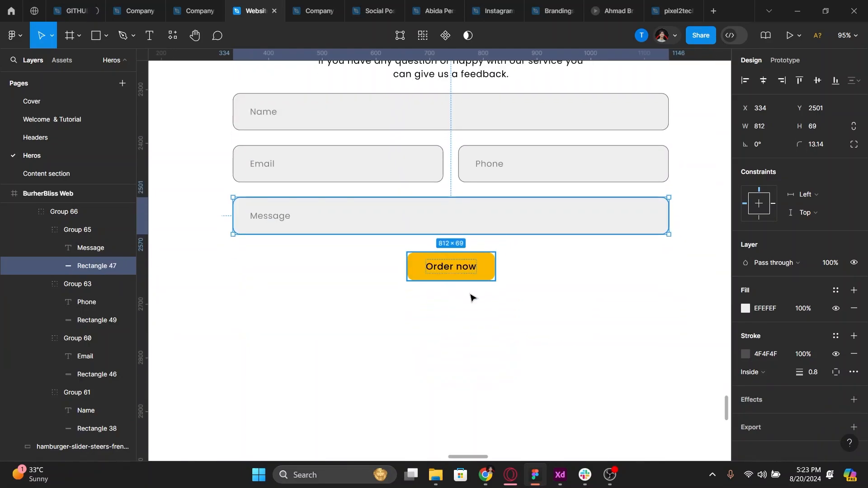
drag(471, 267, 472, 296)
Set the Message field's height to 160 and move the Order now button just below it
click(460, 229)
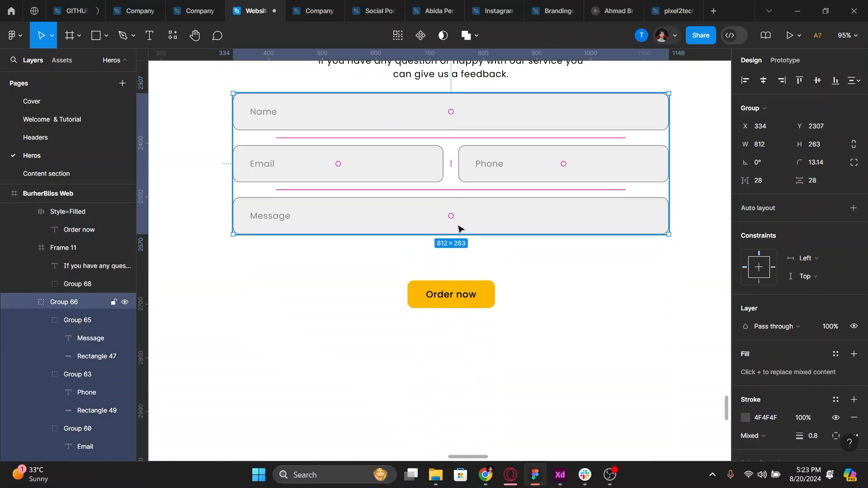
double_click(470, 228)
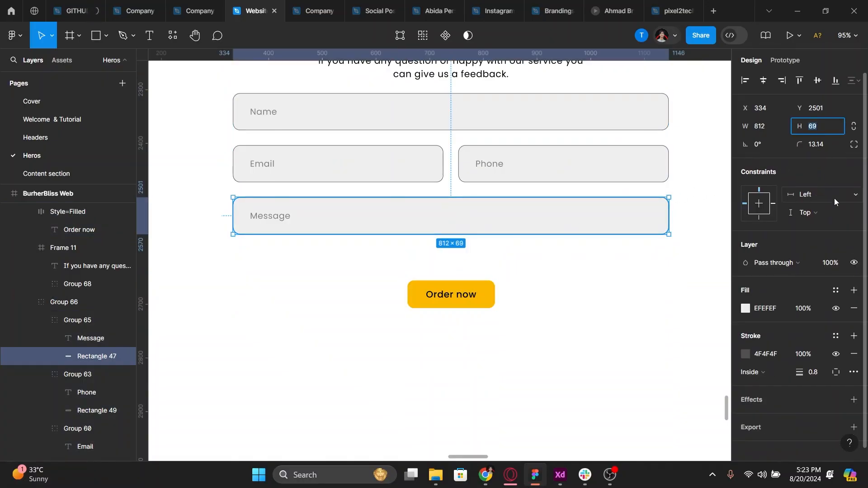
text(138)
key(Return)
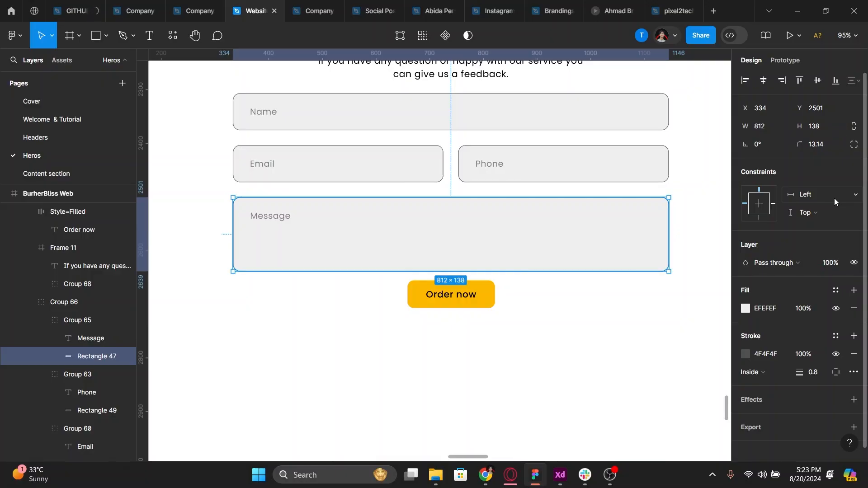
click(826, 132)
key(Return)
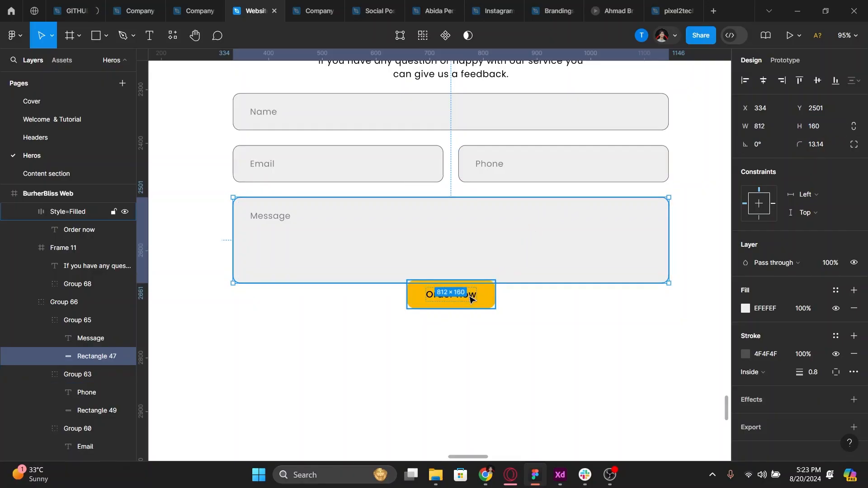
drag(471, 305, 470, 312)
Check the spacing around the Message, Email and Name labels and around the Order now button's text
ctrl+click(258, 216)
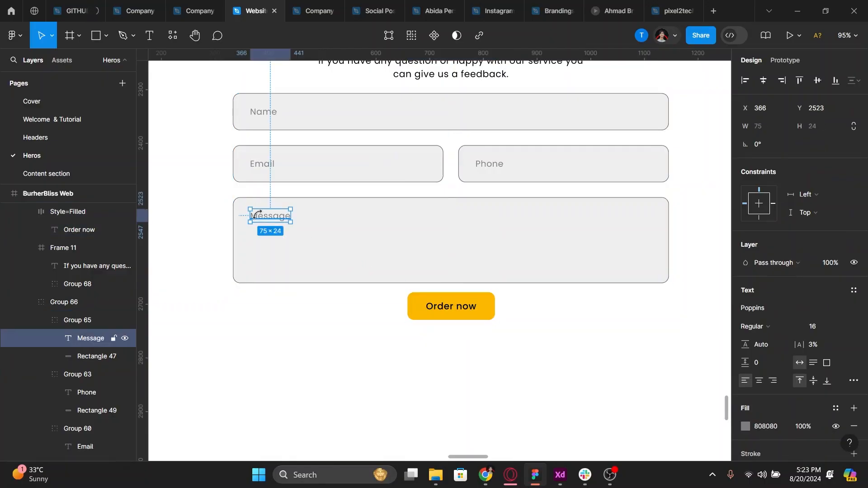
ctrl+shift+click(262, 165)
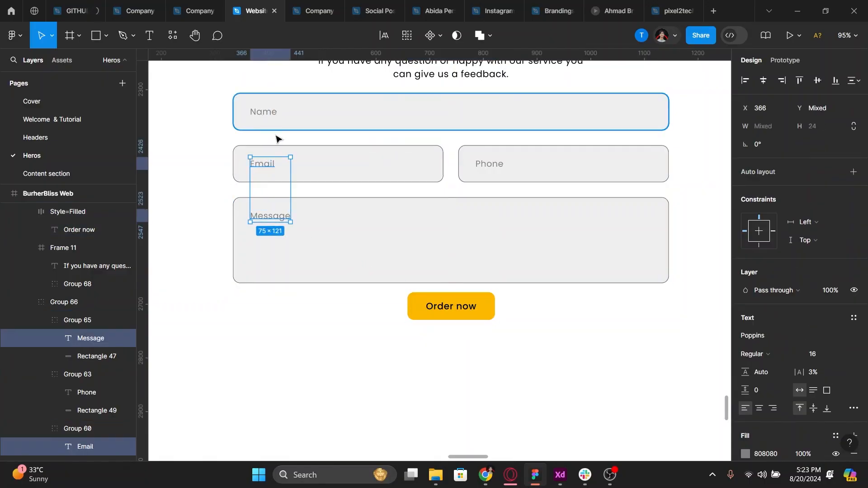
ctrl+shift+click(264, 113)
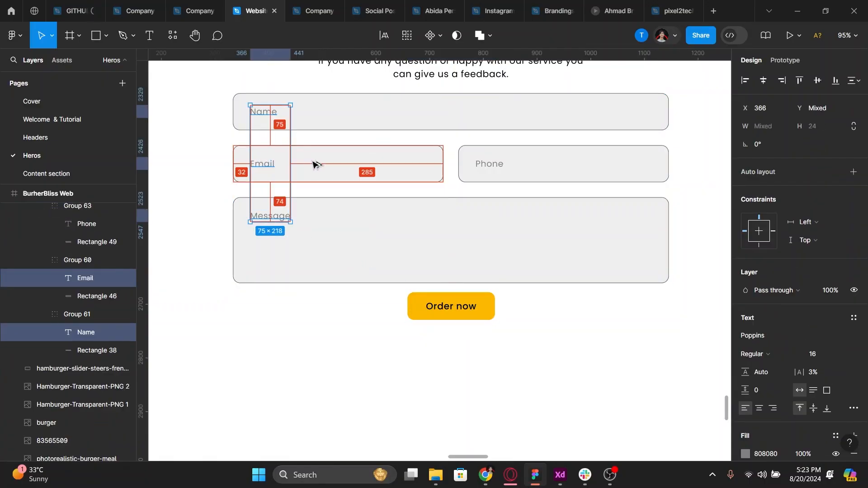
click(439, 306)
scroll(437, 305, down, 3)
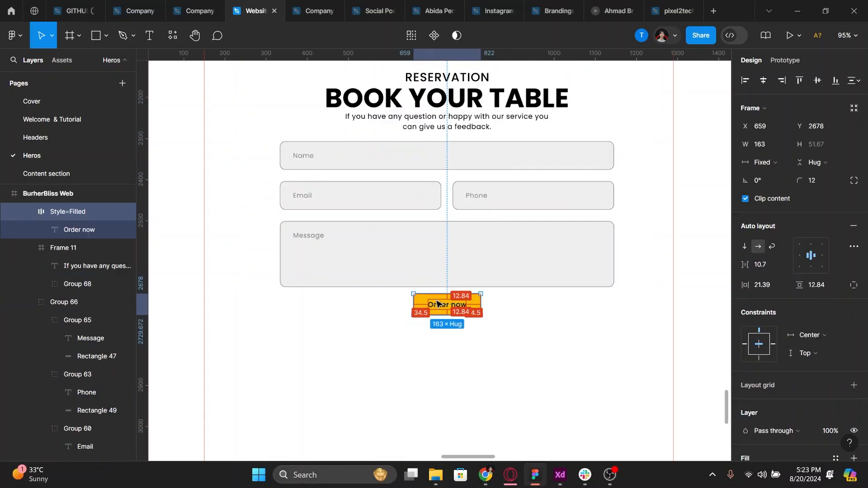
Set the vertical spacing between the form's field rows to 20
click(452, 265)
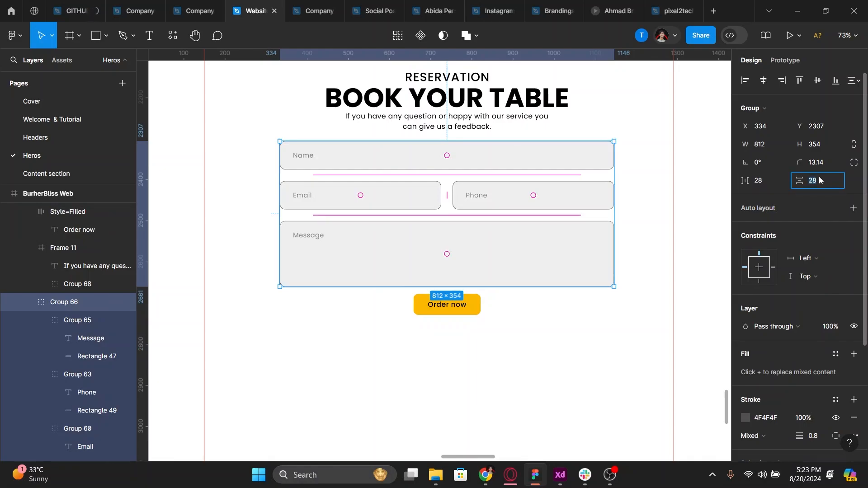
key(Return)
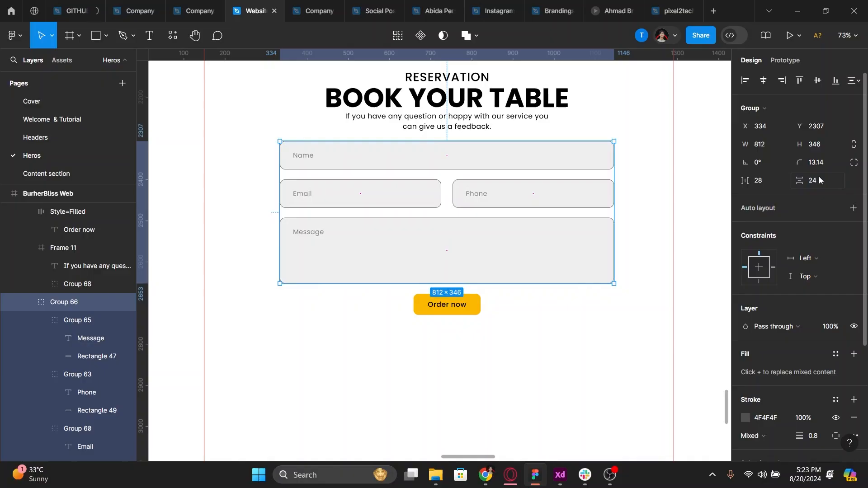
key(Down)
key(Down)
key(Down)
key(Down)
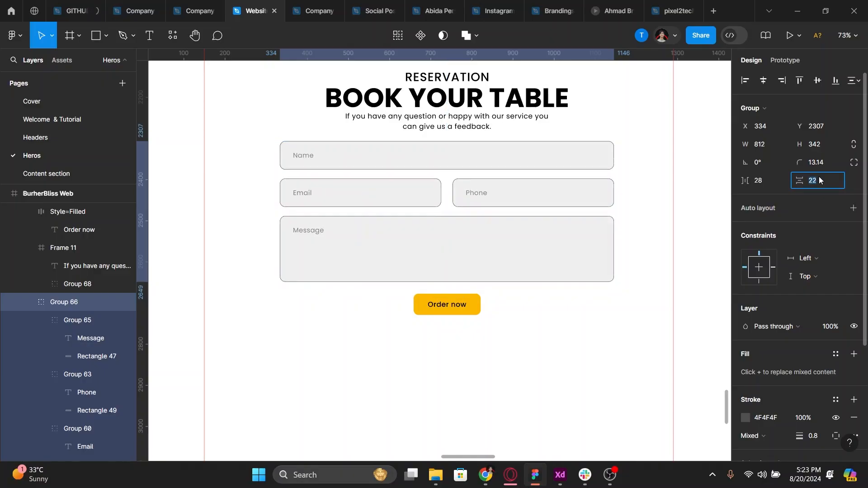
key(Up)
key(Up)
key(Down)
key(Down)
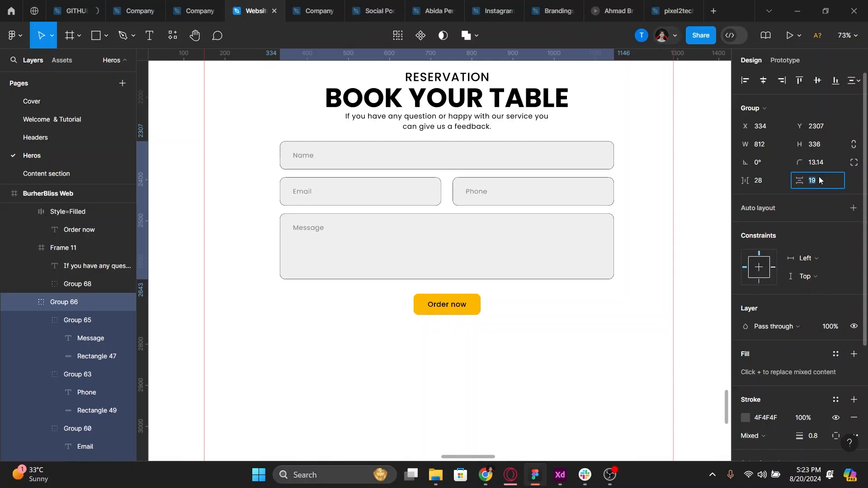
key(alt+Tab)
key(alt+Tab)
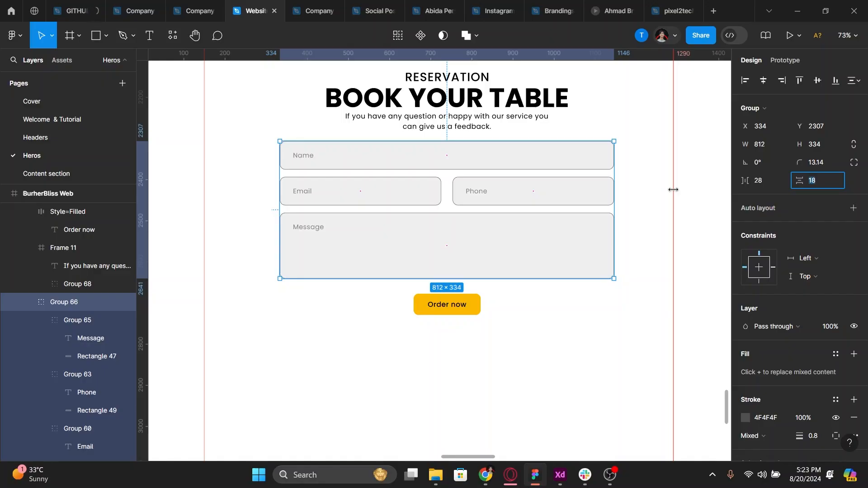
text(20)
key(Return)
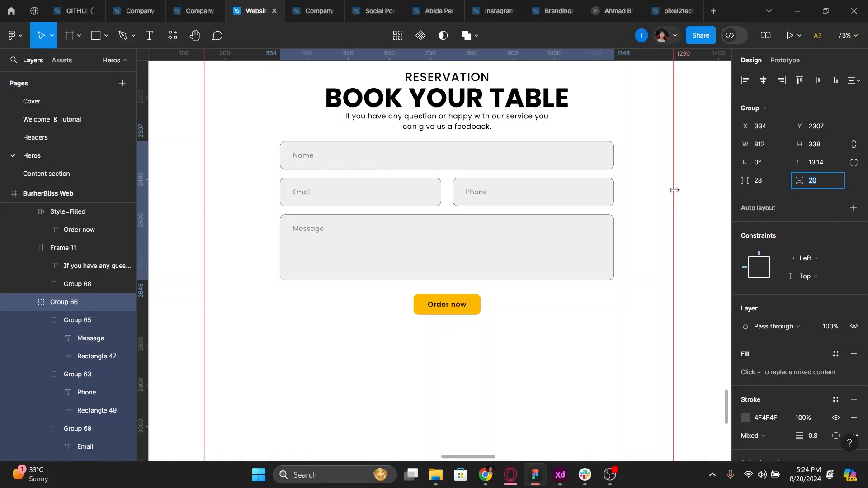
click(763, 183)
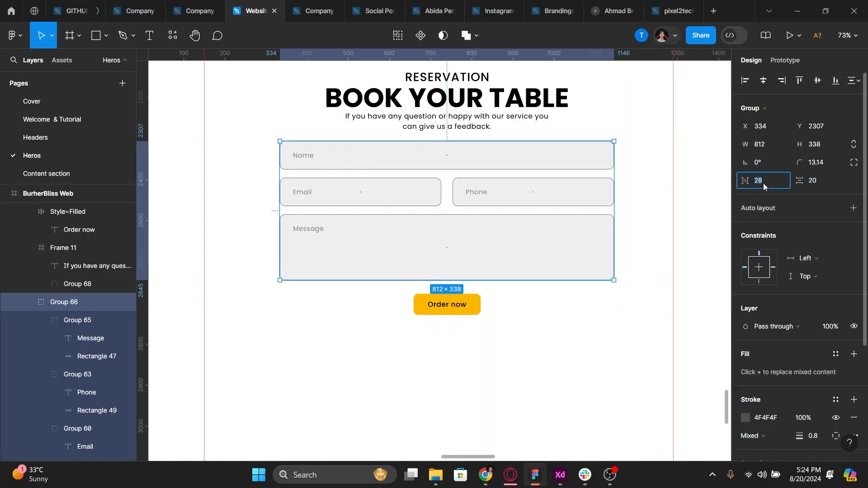
key(Down)
key(Down)
key(Up)
key(Up)
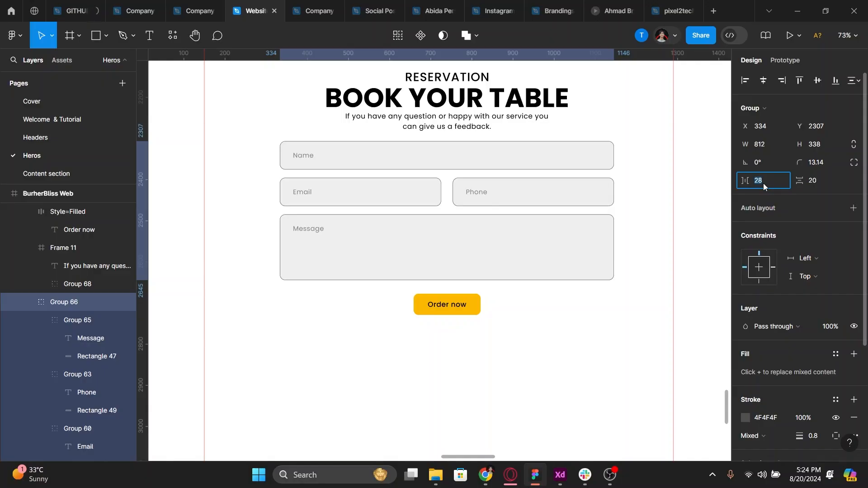
key(Return)
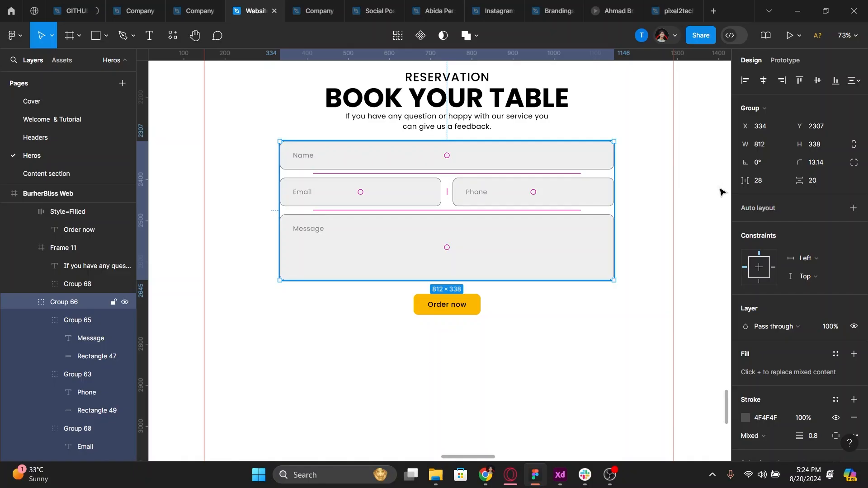
Reduce the horizontal spacing between the Email and Phone fields to 20
key(Down)
key(Down)
key(Down)
key(Down)
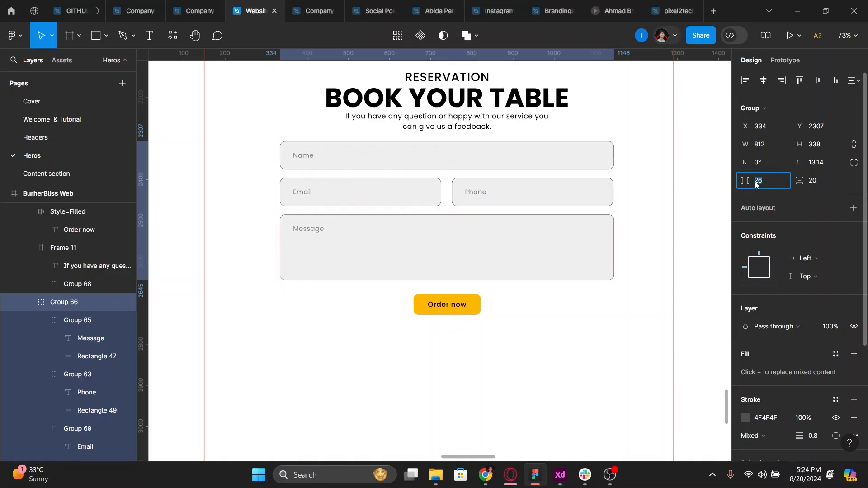
key(Down)
key(Down)
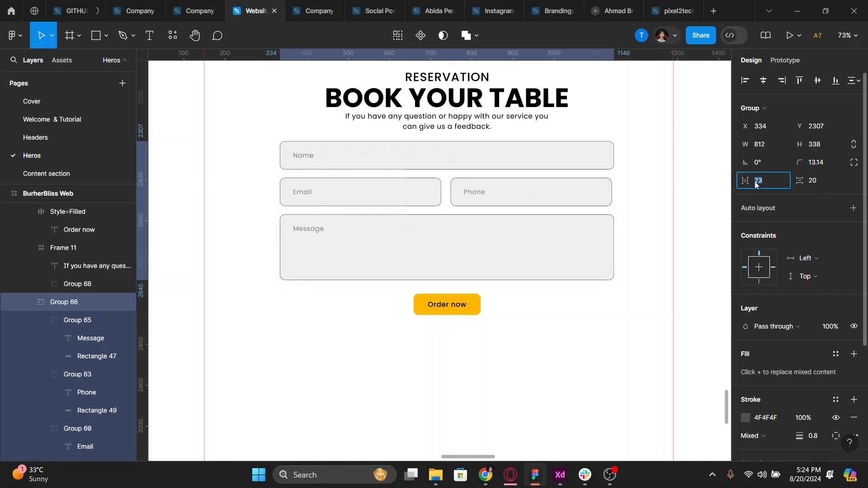
key(Down)
key(Down)
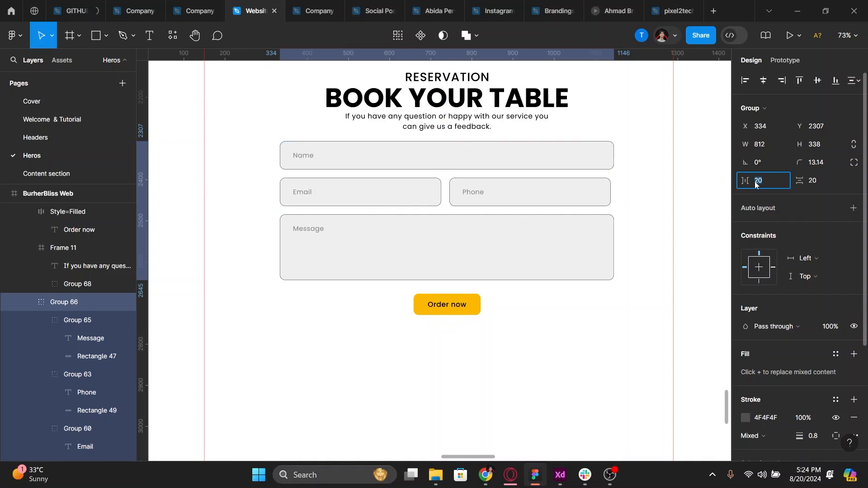
key(Return)
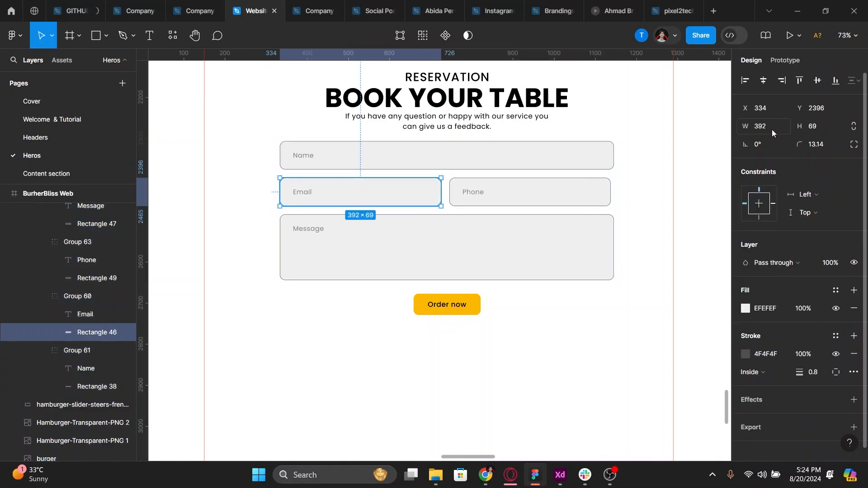
Set the width of the Email field's rectangle to 396
key(Up)
key(Up)
key(Up)
key(Up)
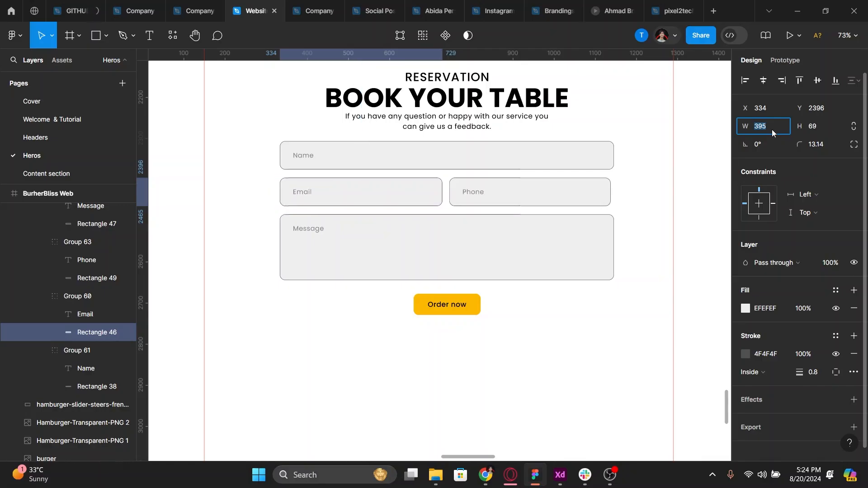
key(Return)
Set the Phone field's width to 396 and move its group to X 750, keeping it aligned with the Email field
click(589, 202)
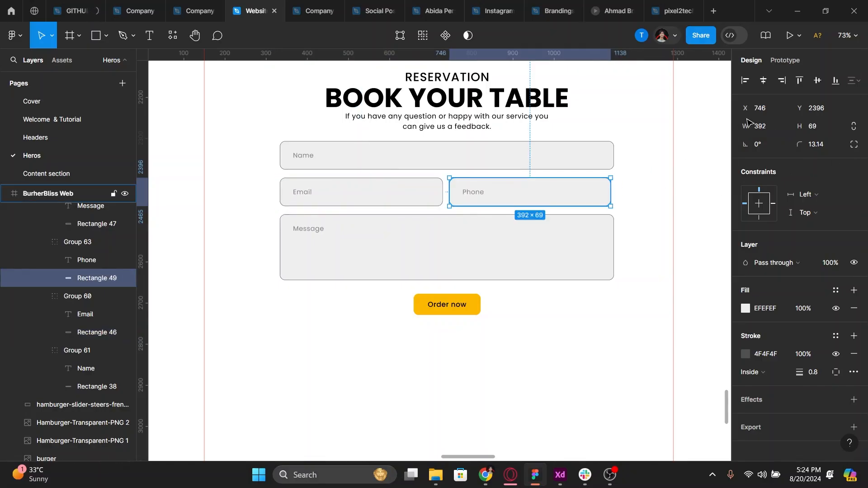
click(771, 126)
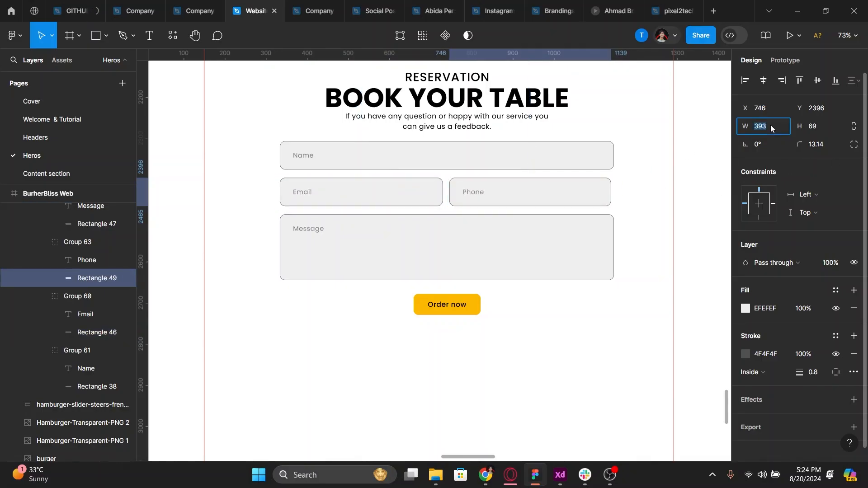
key(Up)
key(Up)
key(Up)
key(Up)
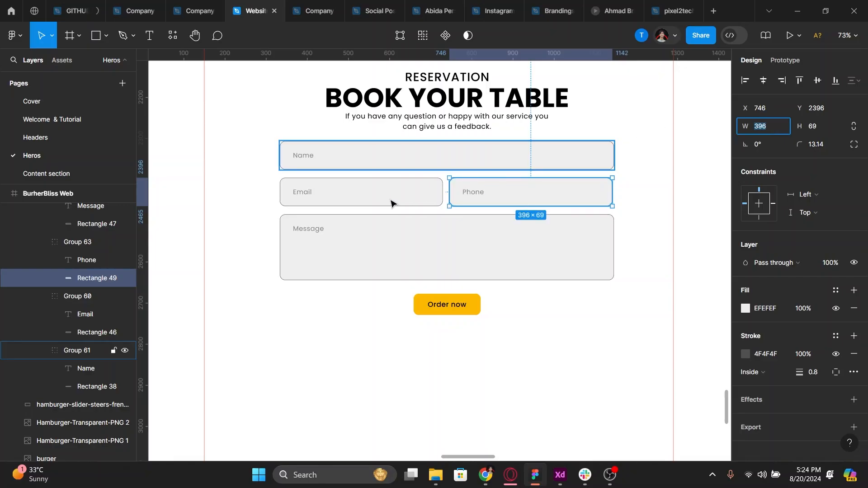
click(401, 201)
click(491, 203)
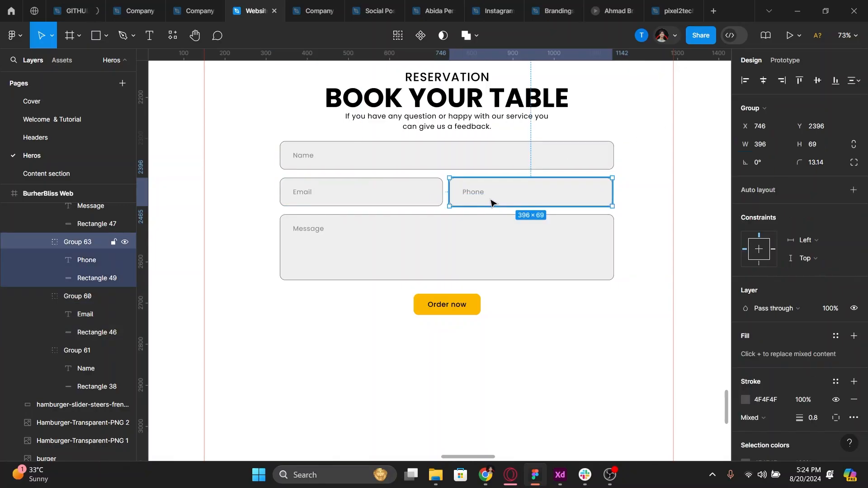
drag(493, 202, 496, 203)
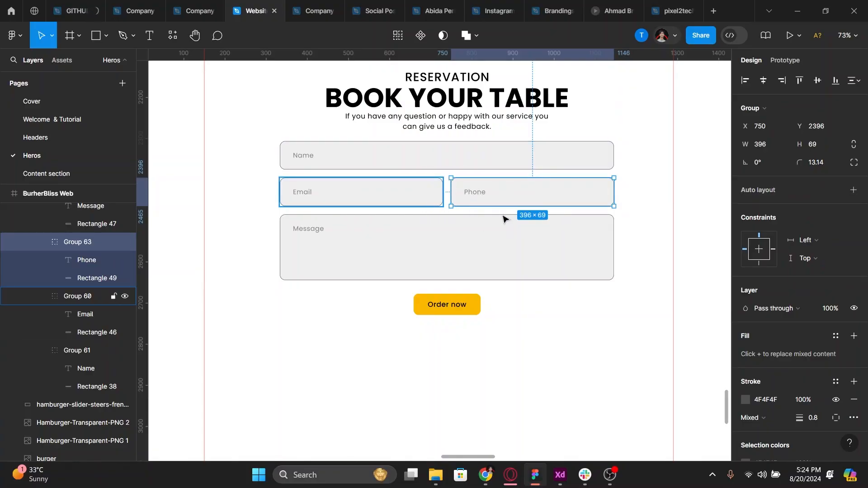
Replace the Order now button's label with Submit while the button keeps its fixed width
click(452, 311)
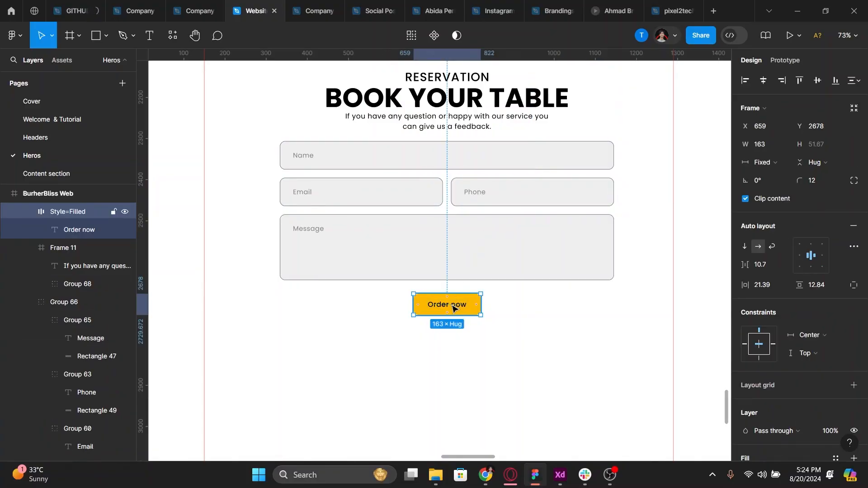
double_click(453, 309)
double_click(454, 306)
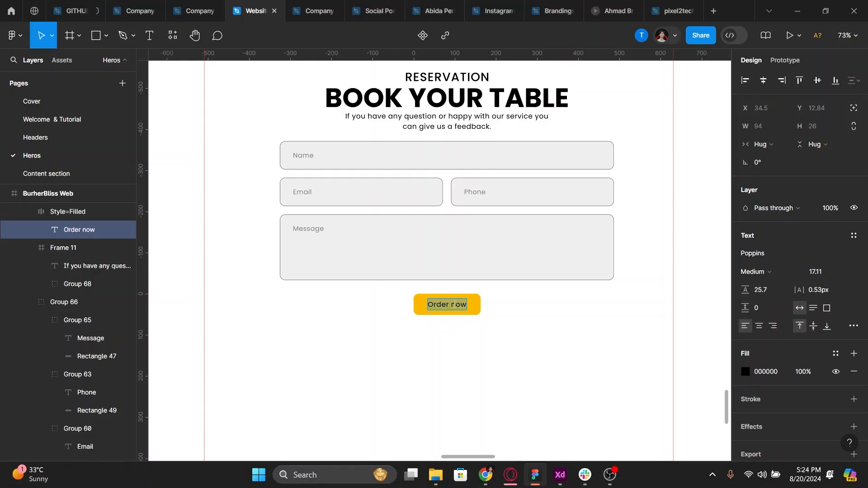
text(Sumb)
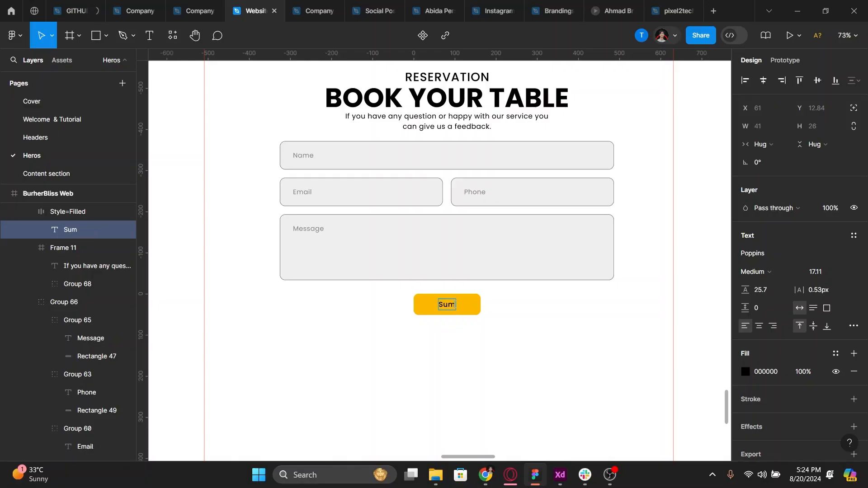
key(BackSpace)
key(BackSpace)
text(bmit)
key(Escape)
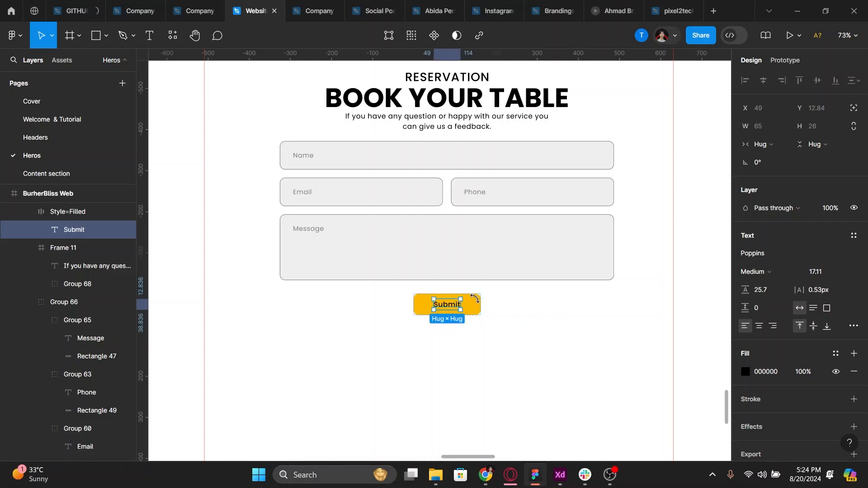
Undo the change to the form button's label
key(ctrl+z)
key(ctrl+z)
key(ctrl+z)
key(ctrl+z)
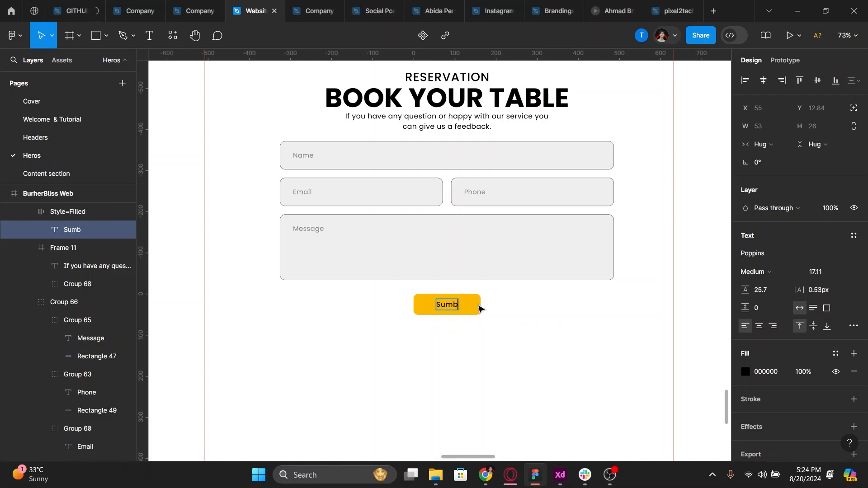
key(Escape)
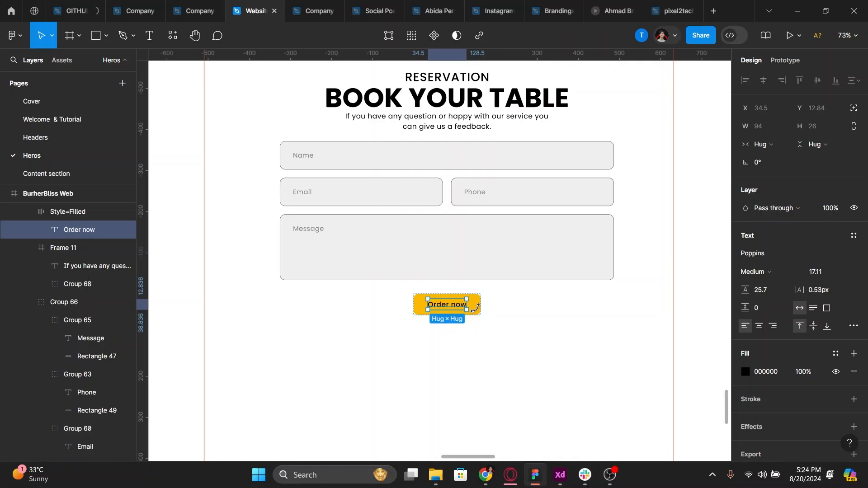
Try making the button's width hug its contents, and undo that change
key(Escape)
click(764, 162)
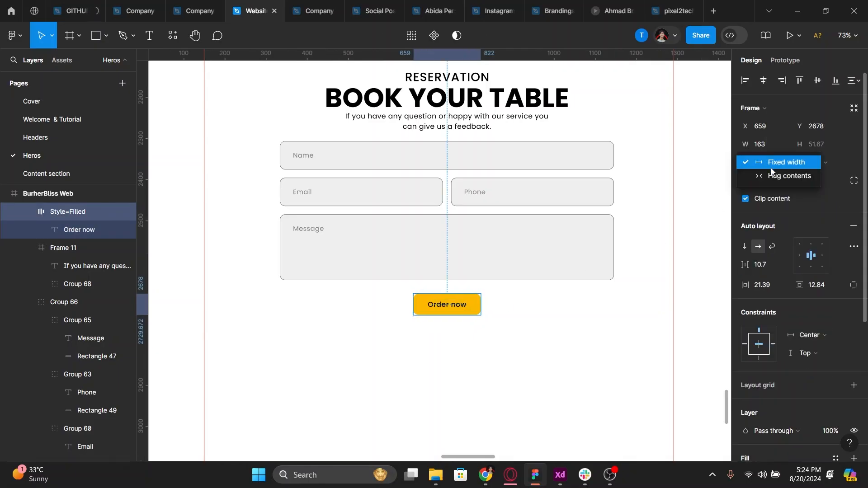
click(778, 174)
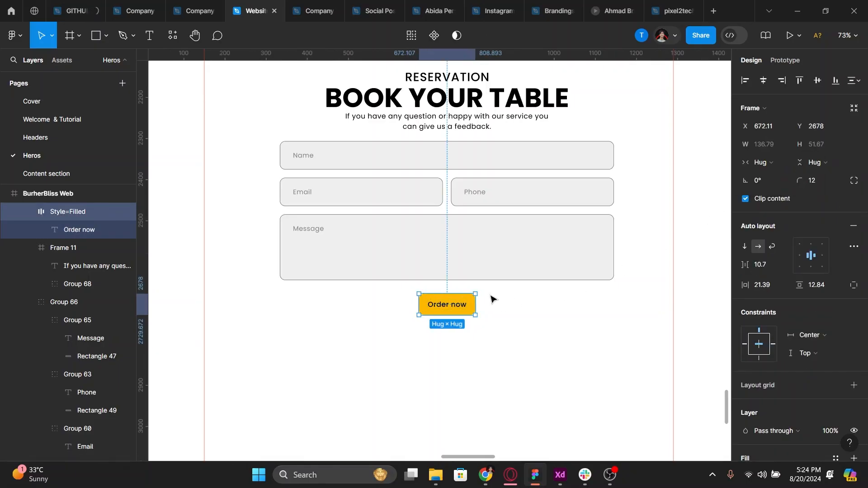
click(454, 309)
scroll(454, 309, up, 5)
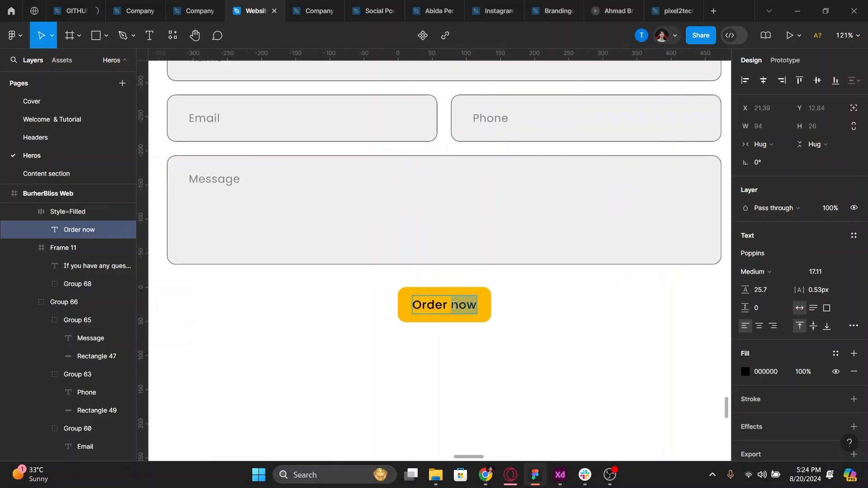
key(ctrl+z)
key(ctrl+z)
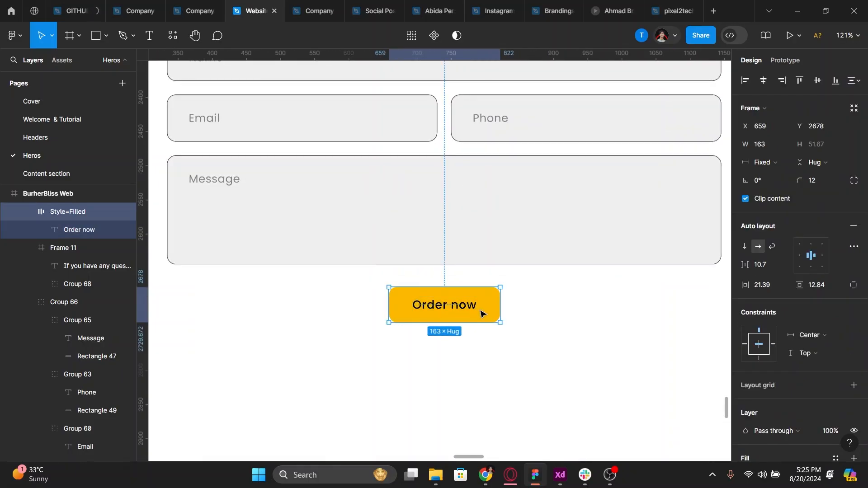
Make the Order now button's width hug its contents and set its horizontal padding to 32
scroll(495, 307, up, 5)
double_click(498, 310)
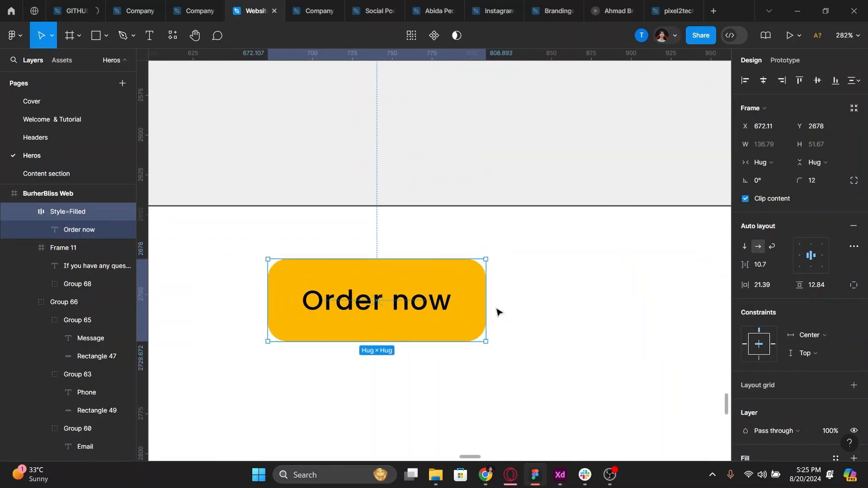
click(764, 285)
text(32)
key(Return)
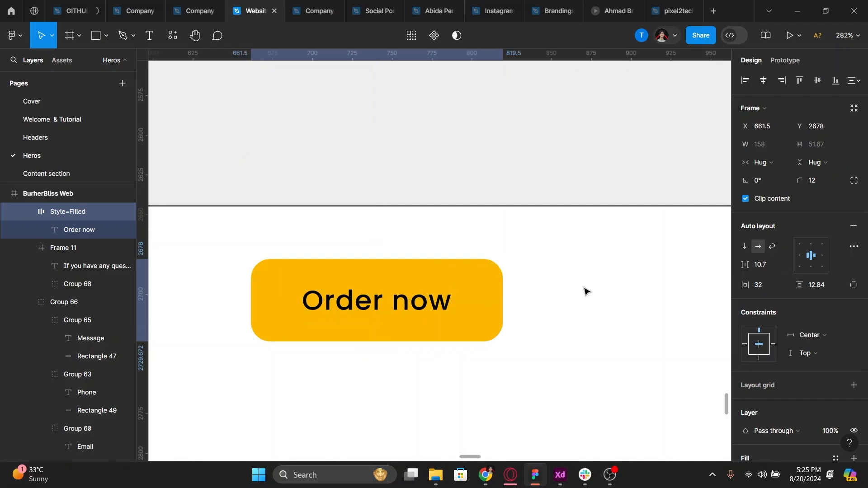
Change the form button's label from Order now to Submit
double_click(425, 302)
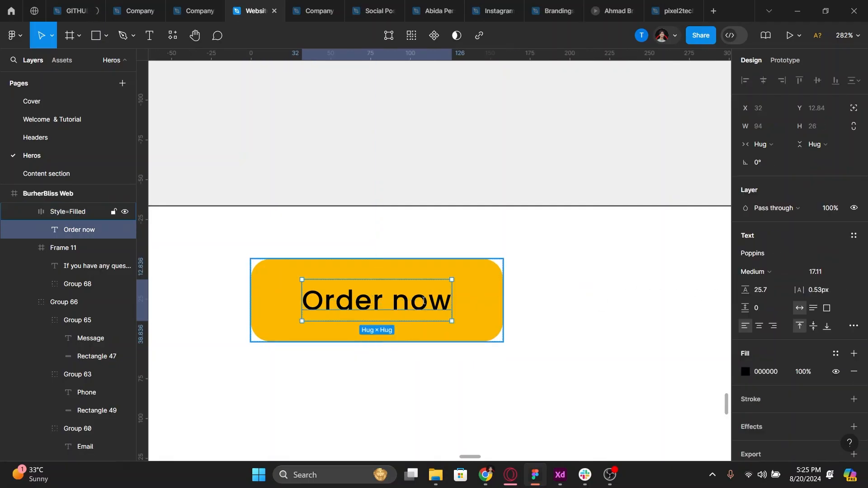
triple_click(427, 302)
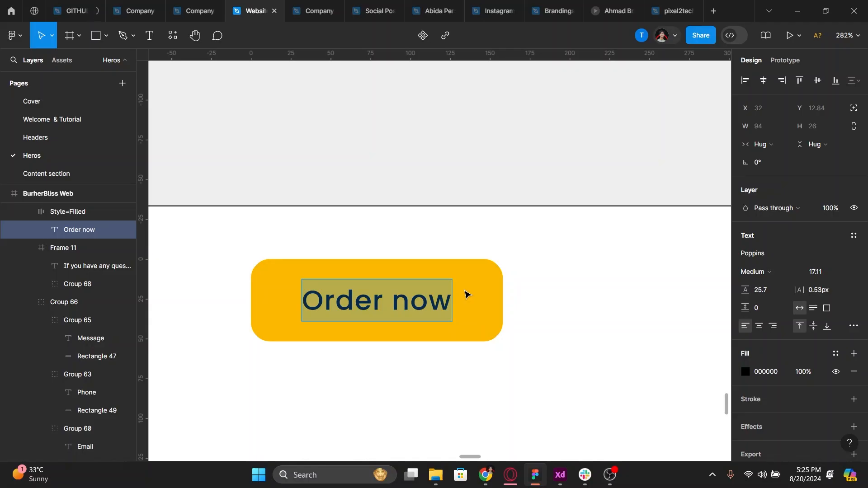
text(Submit)
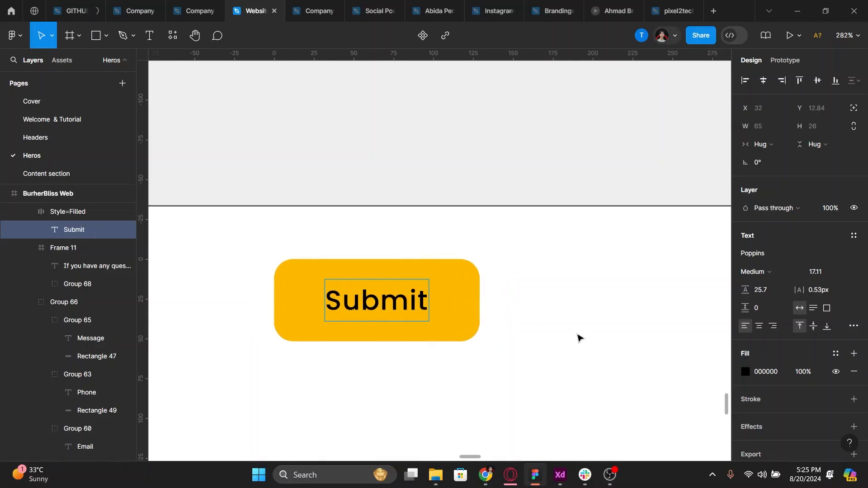
key(Escape)
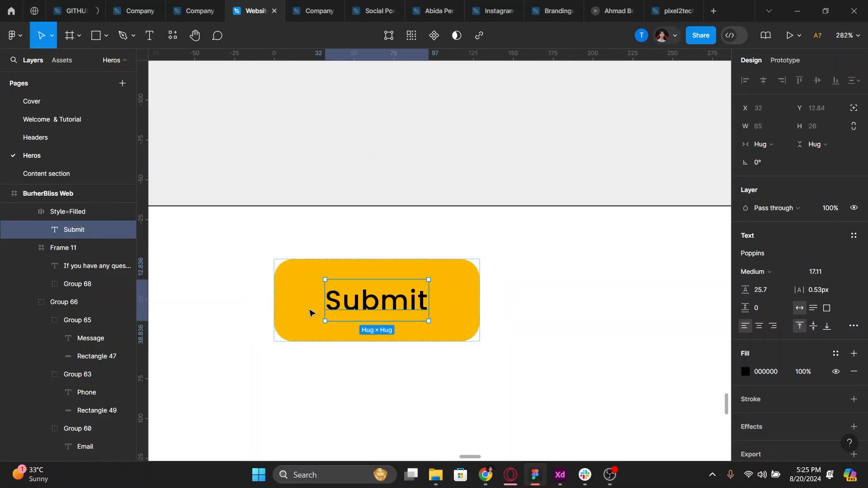
Set the Submit button's vertical padding to 12
scroll(309, 312, down, 10)
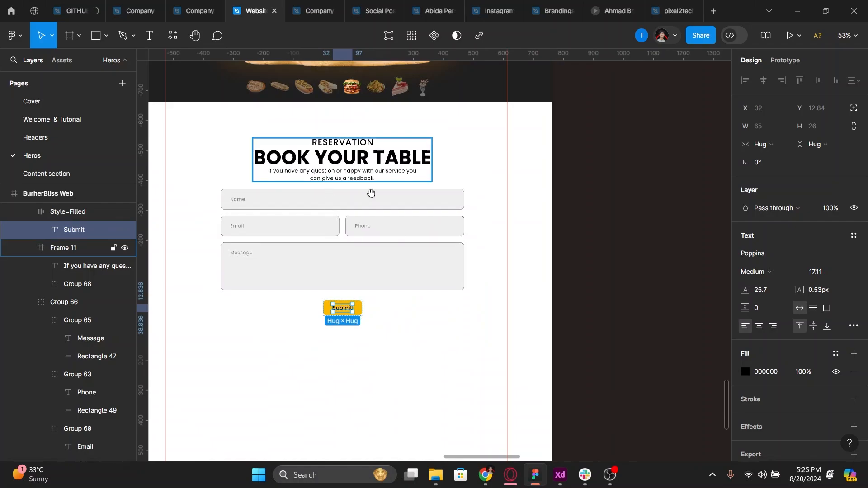
scroll(387, 223, up, 2)
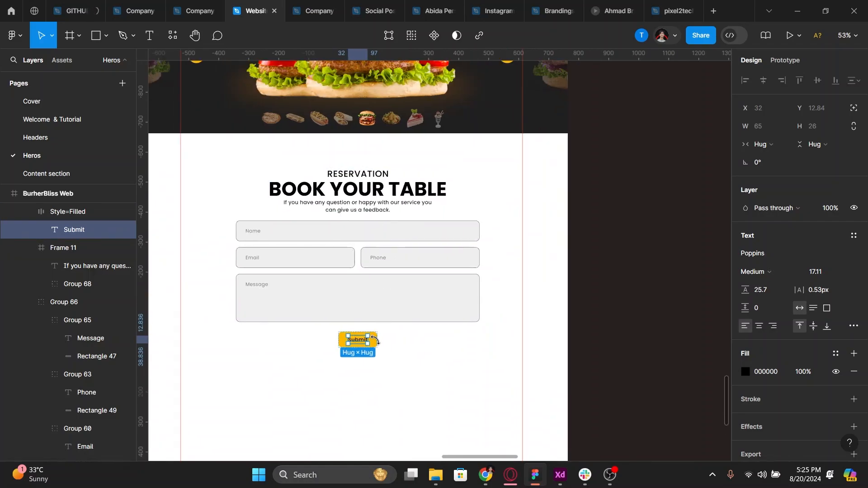
click(376, 341)
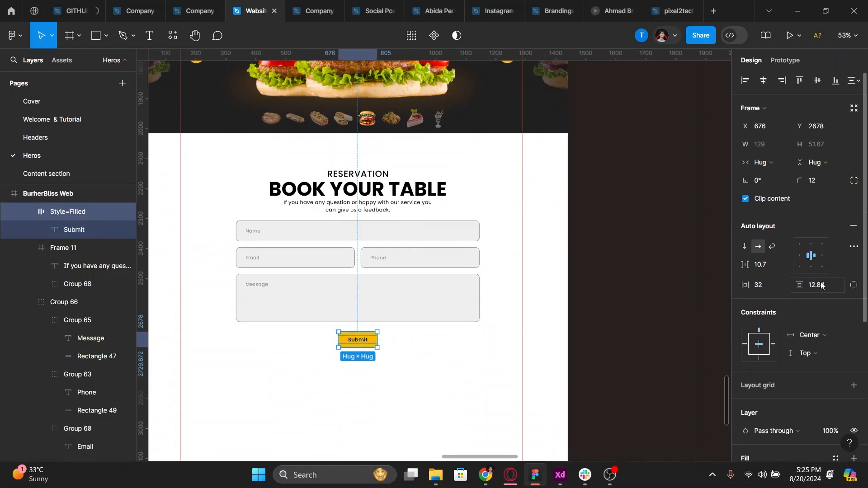
click(823, 285)
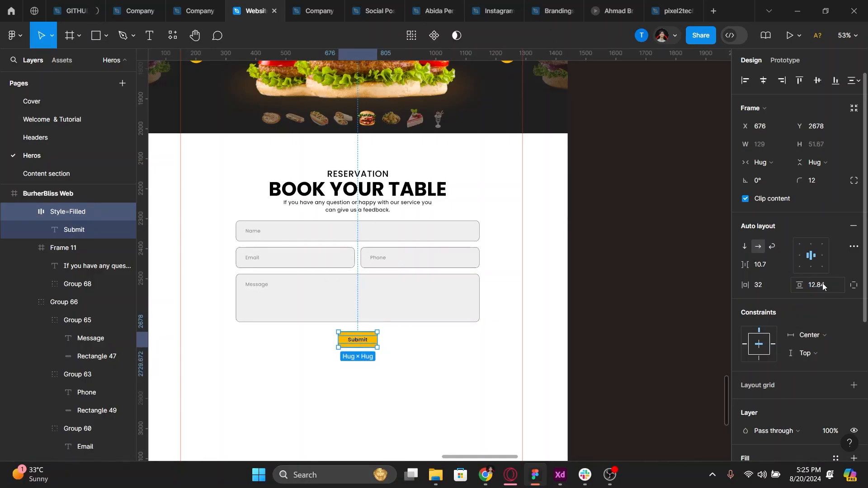
text(12)
key(Return)
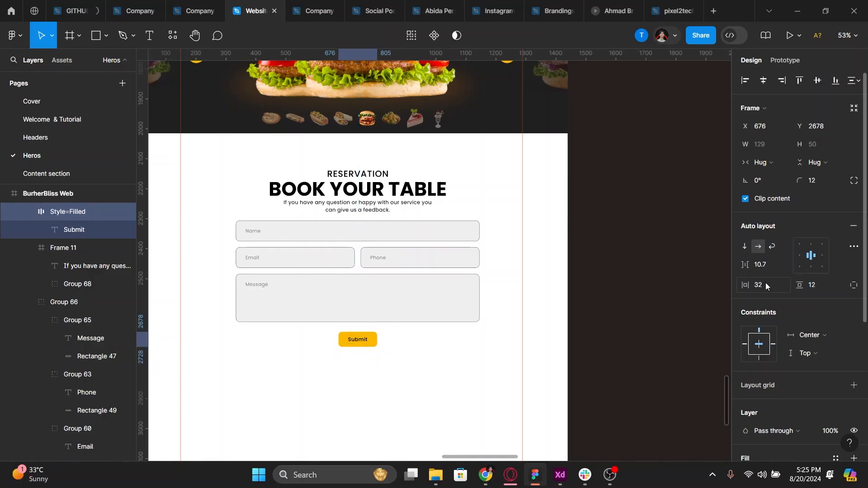
Check the Submit button's horizontal padding and its distances to the surrounding frame
click(766, 283)
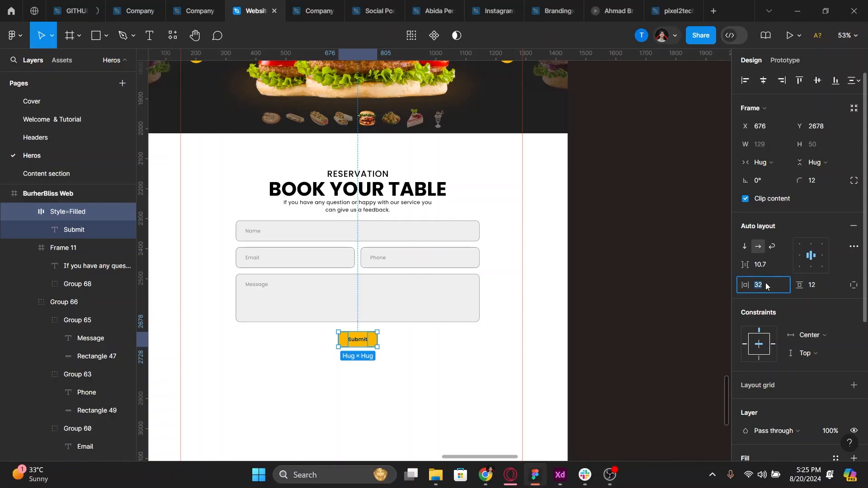
click(802, 299)
key(alt)
scroll(330, 377, up, 1)
scroll(356, 376, up, 2)
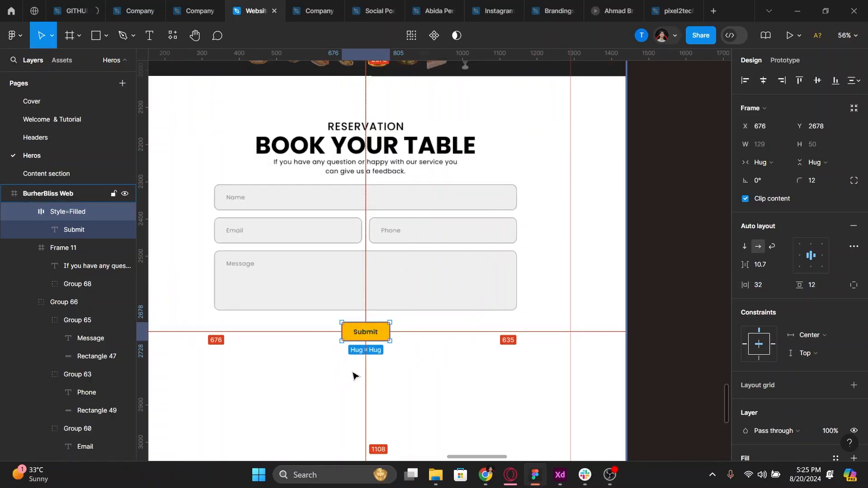
click(355, 374)
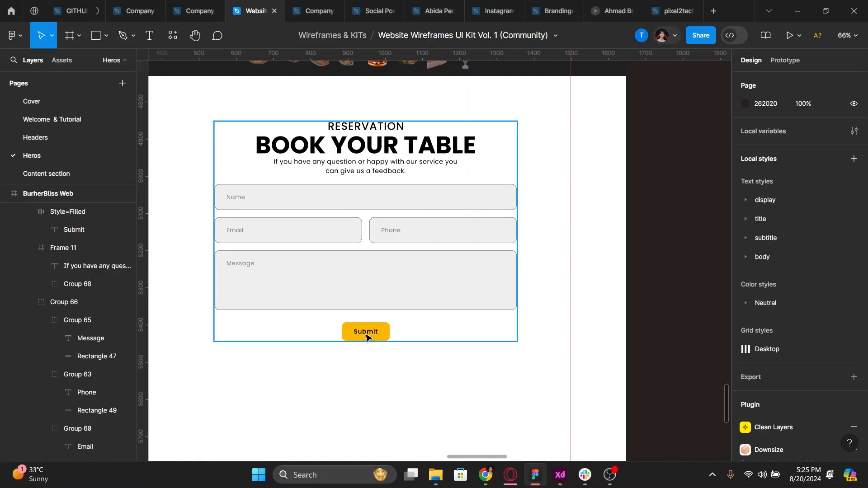
Nudge the description text under the BOOK YOUR TABLE heading down to Y 97
double_click(366, 335)
ctrl+click(374, 165)
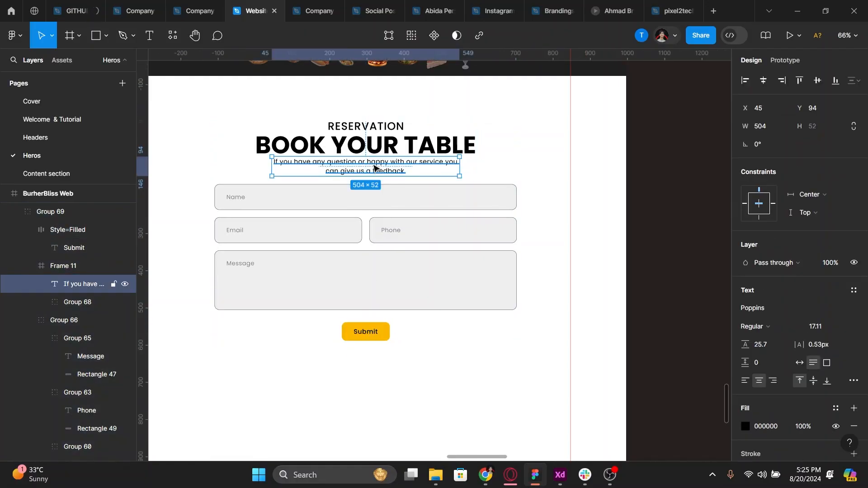
drag(376, 169, 377, 169)
key(Down)
key(Down)
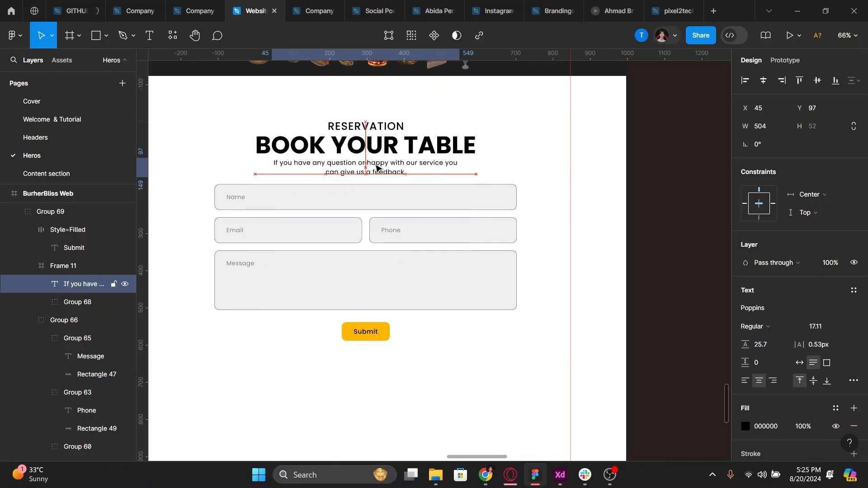
key(Up)
key(Up)
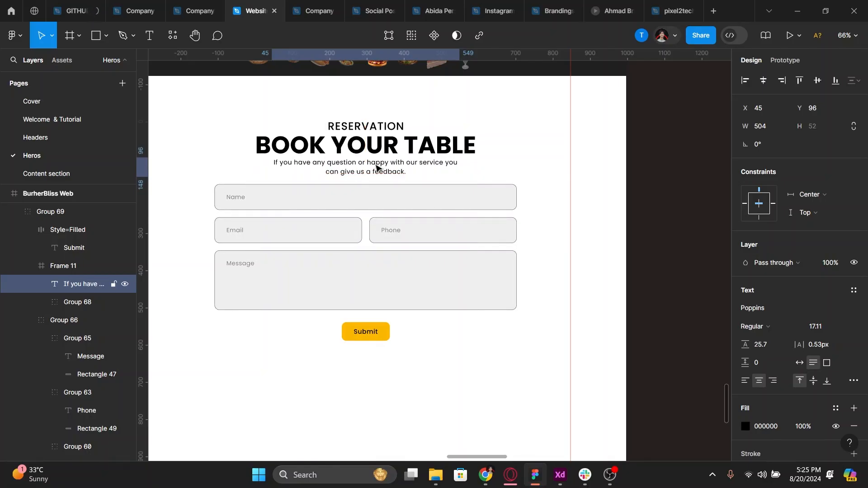
key(Down)
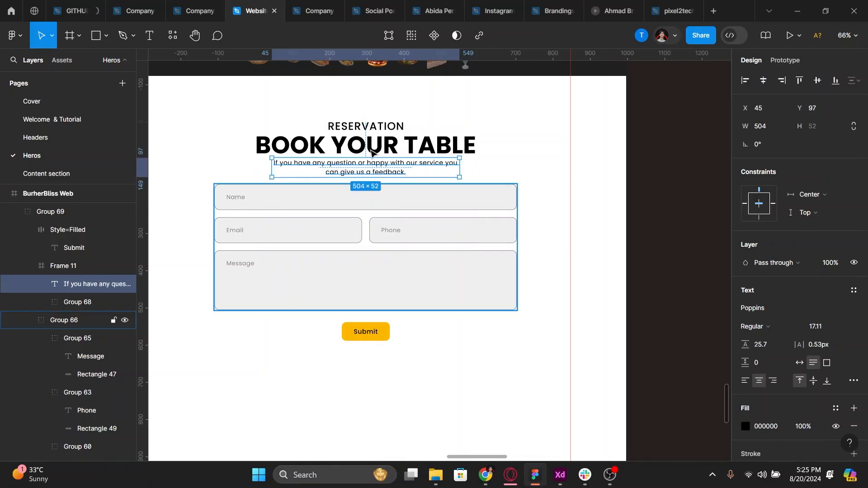
Set the vertical spacing between the reservation heading block, the form fields and the Submit button to 32
click(371, 193)
shift+click(369, 149)
shift+click(372, 334)
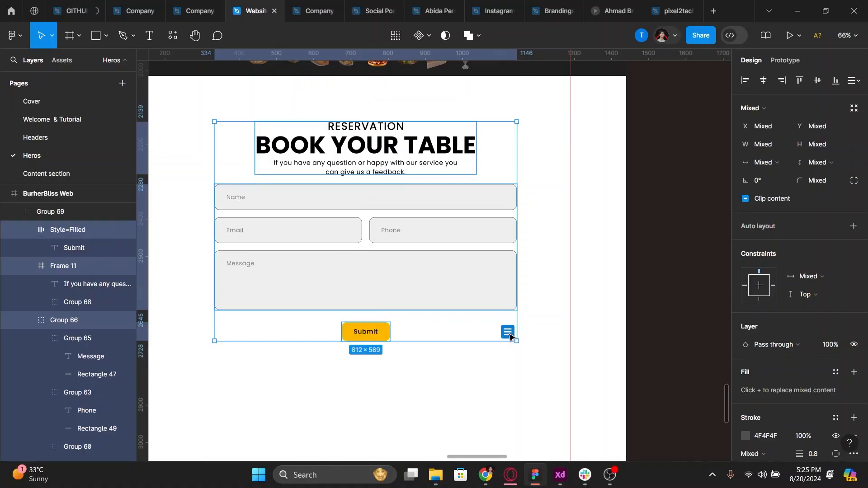
scroll(544, 307, down, 3)
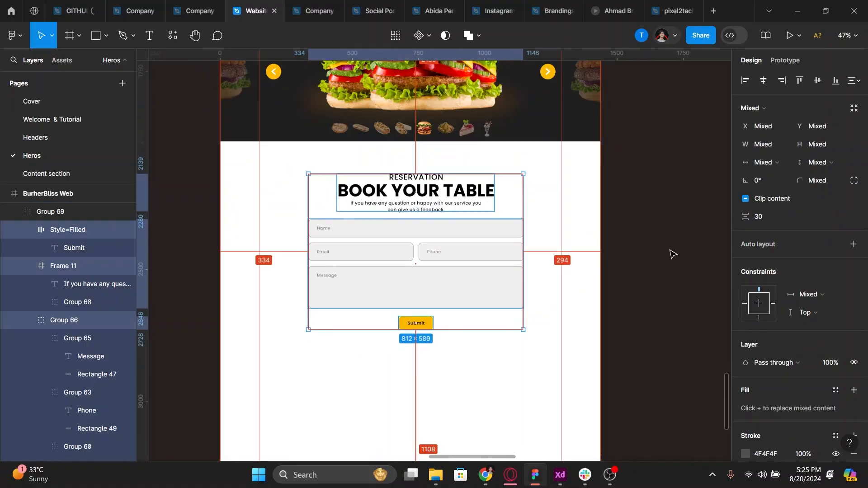
click(762, 220)
text(32)
key(Return)
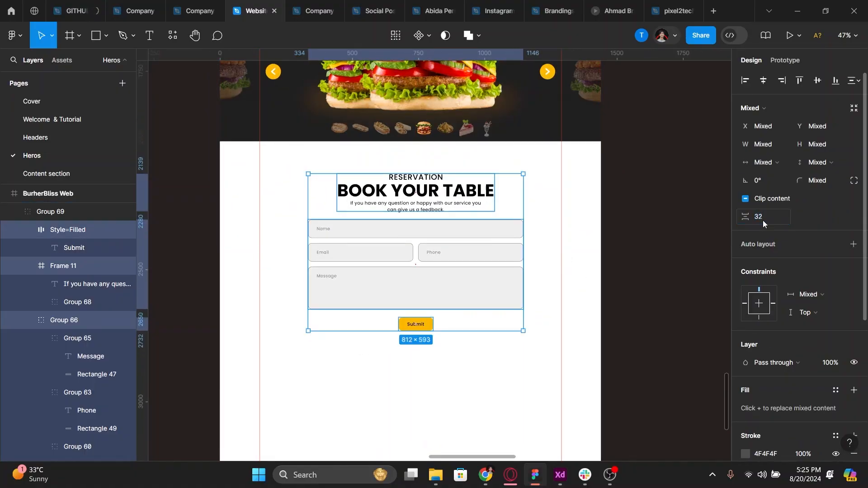
Group the reservation heading, fields and button, scale the group to a width of 1100, and move it to Y 2098
key(ctrl+g)
key(k)
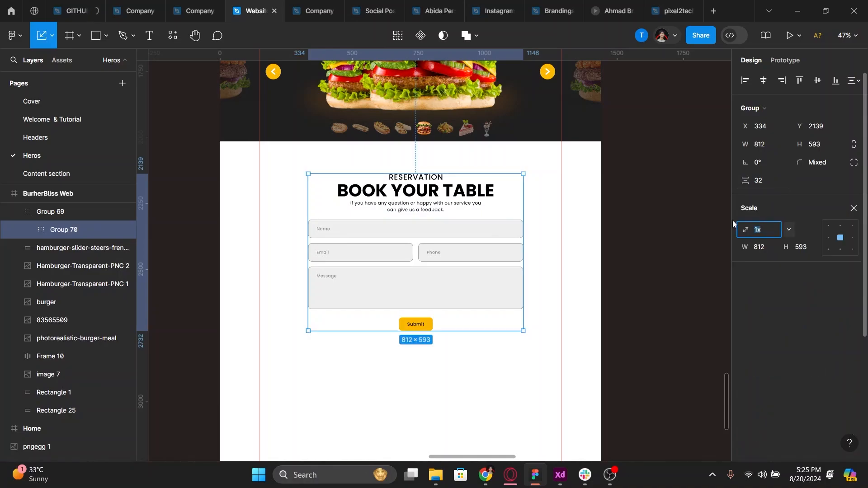
drag(539, 257, 562, 254)
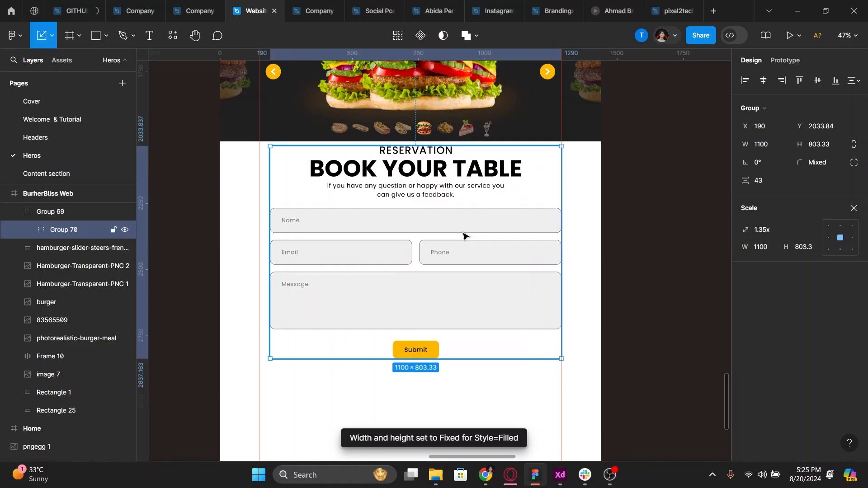
drag(464, 235, 465, 244)
scroll(465, 298, down, 5)
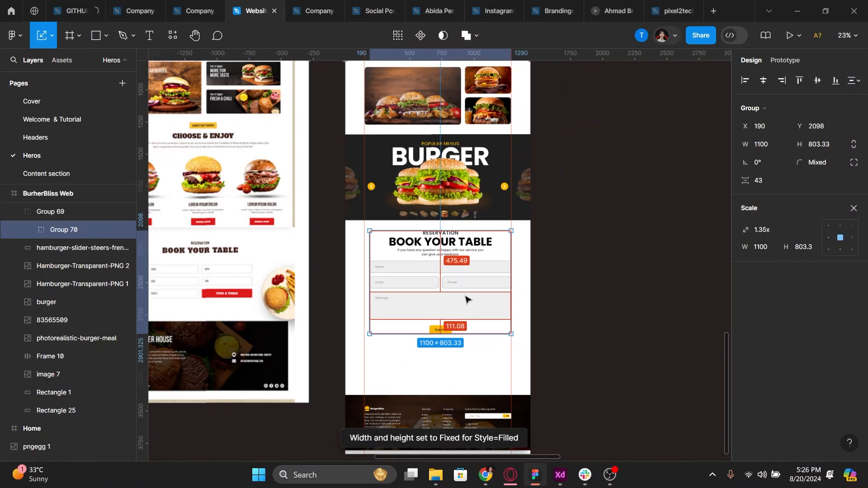
Review the page from the hero and burger gallery through the popular menus section to the reservation form
drag(464, 306, 456, 273)
scroll(442, 294, up, 3)
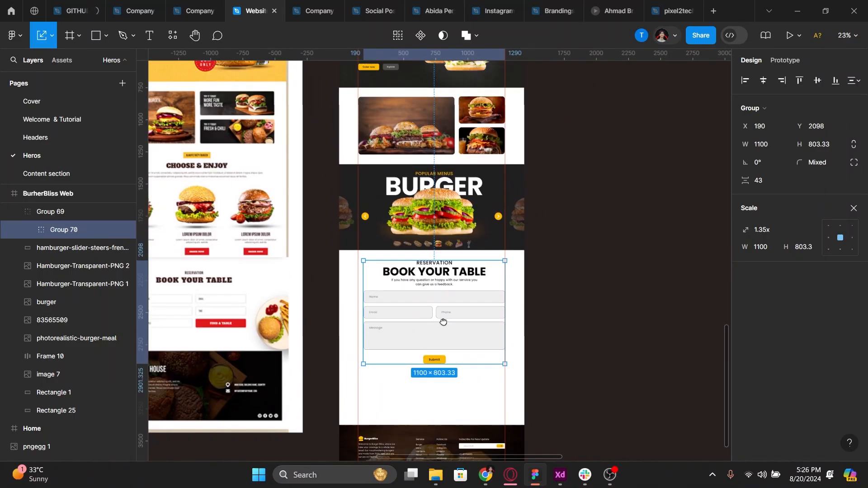
scroll(446, 229, up, 2)
scroll(446, 230, up, 3)
scroll(497, 310, up, 1)
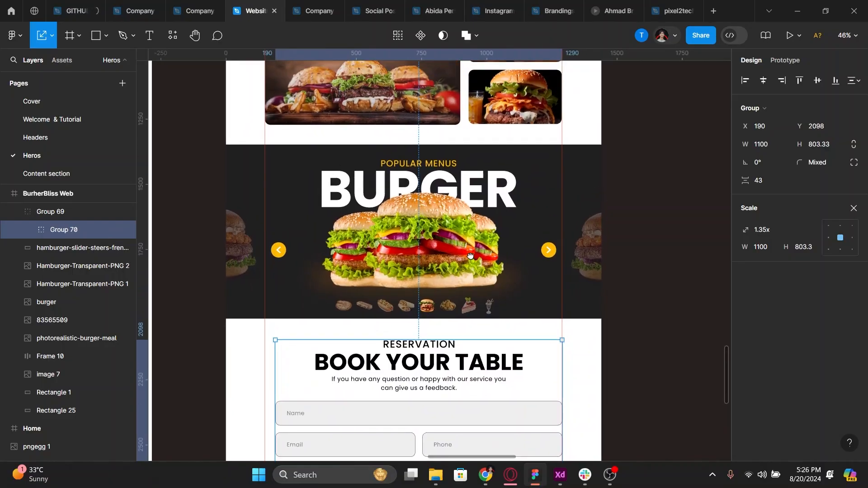
scroll(498, 310, up, 6)
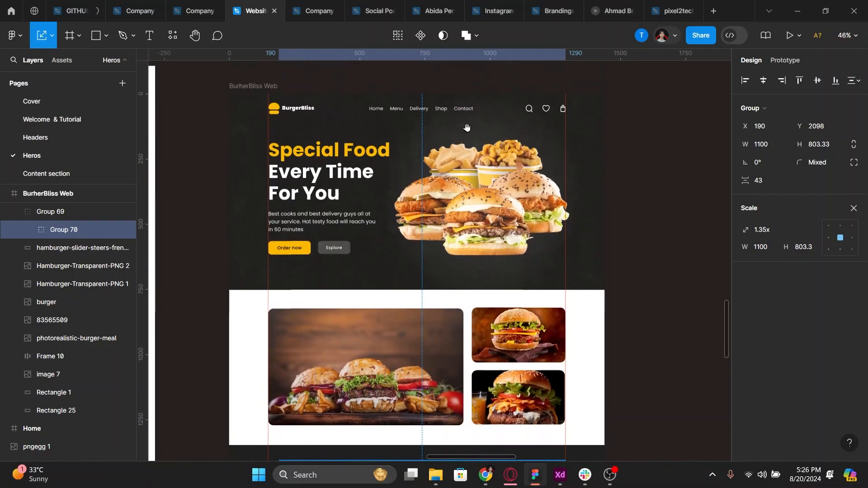
scroll(431, 315, down, 1)
scroll(431, 315, down, 1)
scroll(431, 315, down, 2)
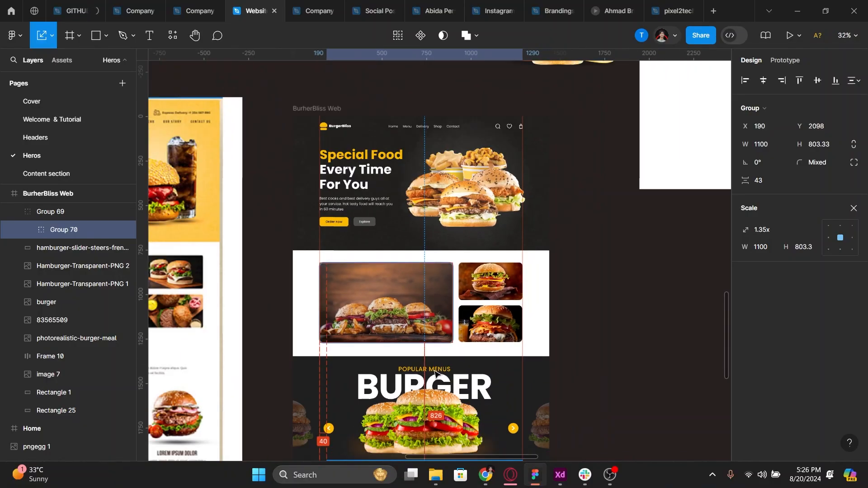
scroll(442, 253, down, 5)
drag(442, 244, 441, 125)
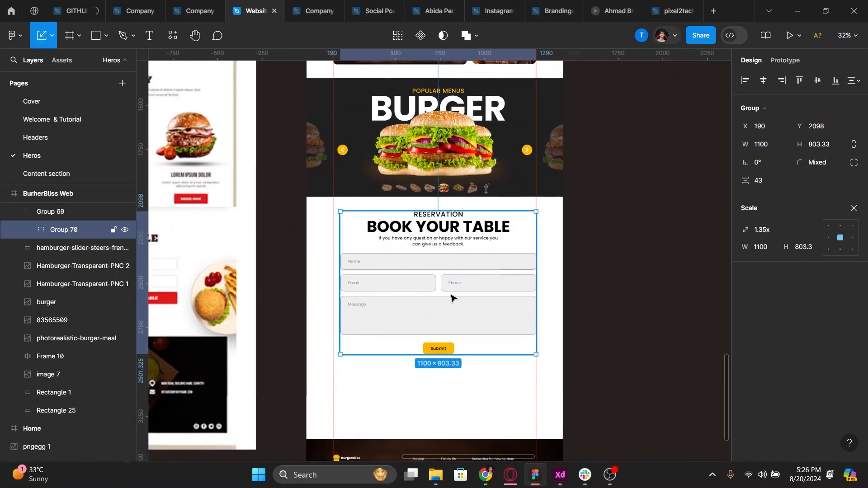
Move the reservation group down to Y 2174, then scale it out to the left margin guide at a width of 1137
drag(451, 294, 396, 306)
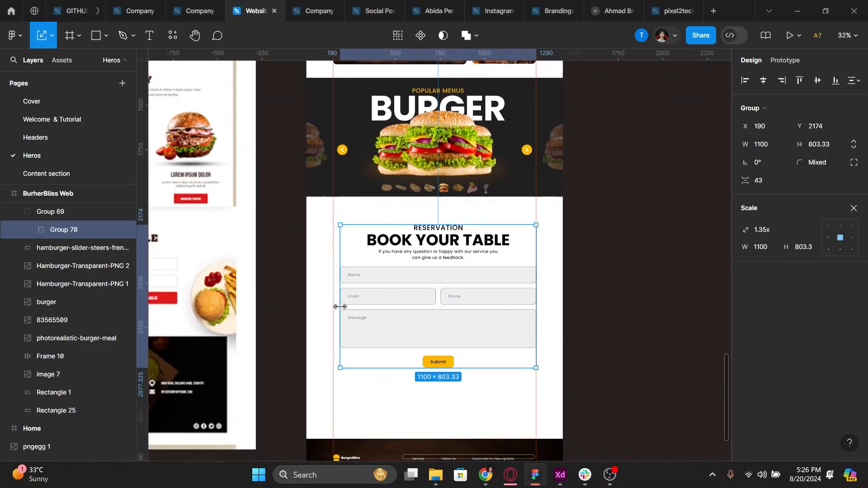
drag(339, 306, 334, 307)
key(alt)
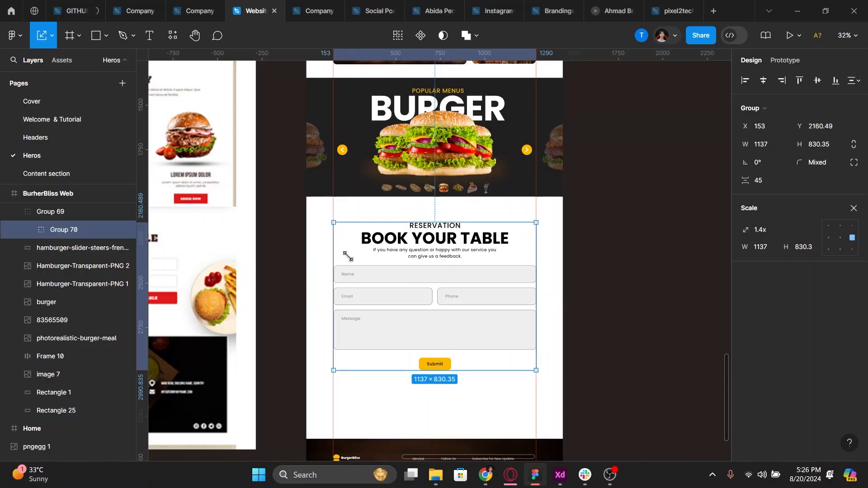
Change the footer headings Service, Follow Us and Subscribe For New Update to the SemiBold weight
drag(382, 345, 387, 237)
ctrl+scroll(438, 385, up, 5)
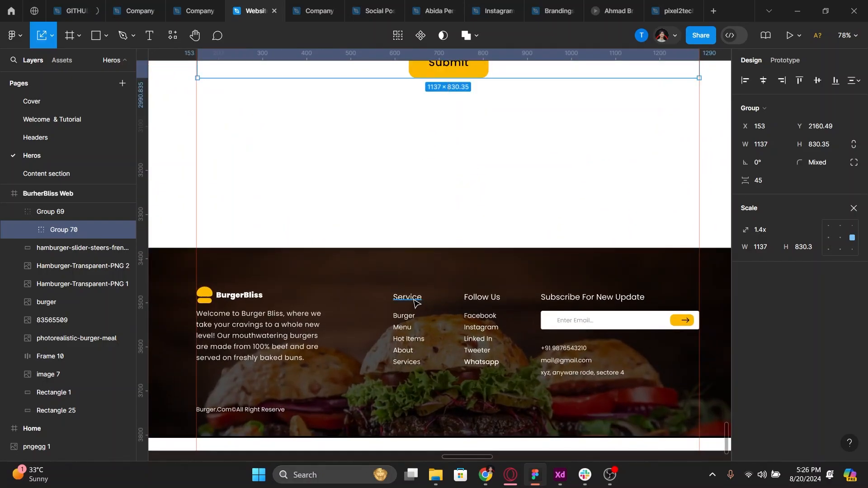
click(407, 297)
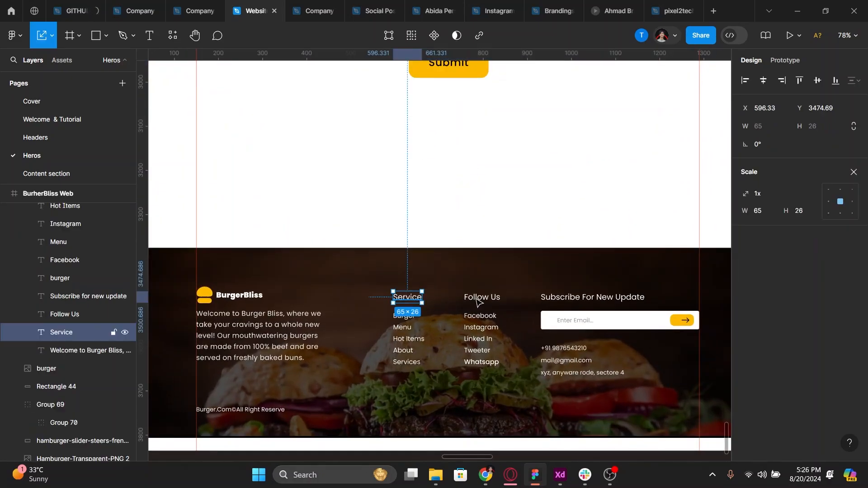
click(853, 172)
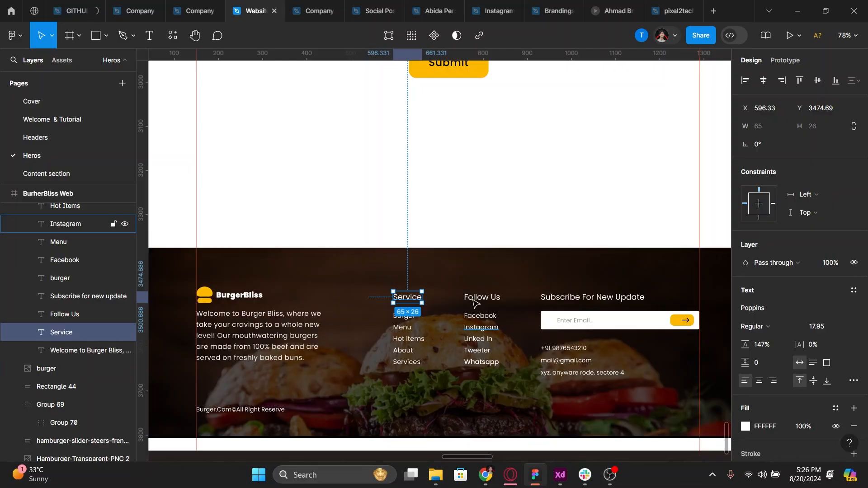
shift+click(482, 297)
shift+click(640, 298)
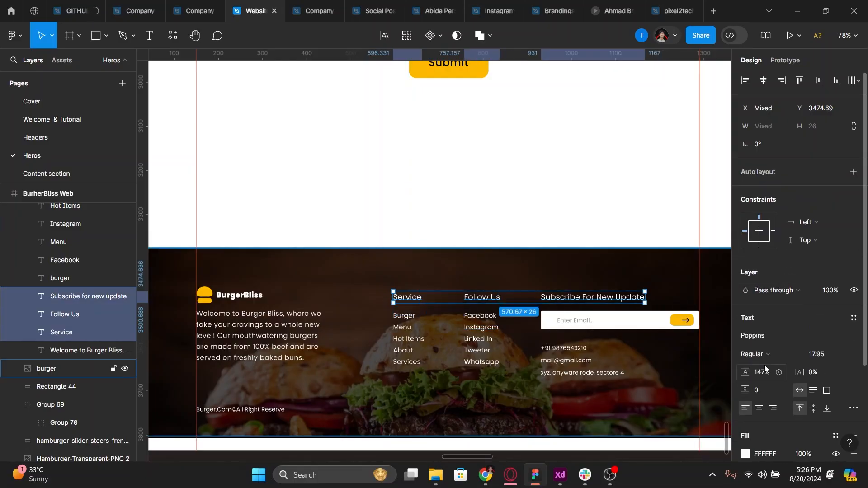
click(746, 353)
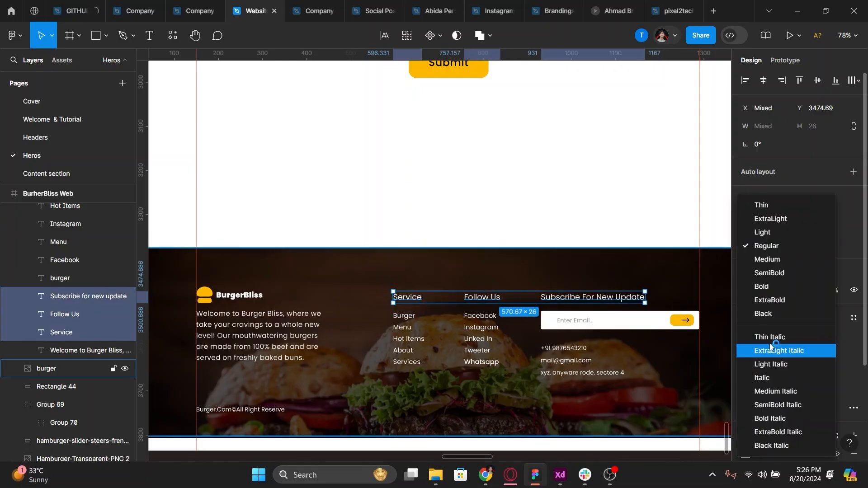
click(769, 273)
Select all the footer links under Service and Follow Us, from Burger to Services and Facebook to Whatsapp
click(405, 332)
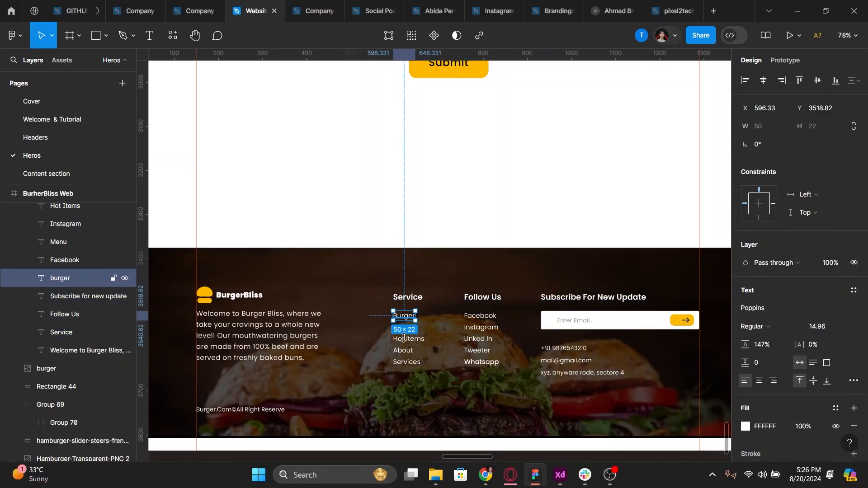
shift+click(403, 327)
shift+click(404, 339)
shift+click(405, 352)
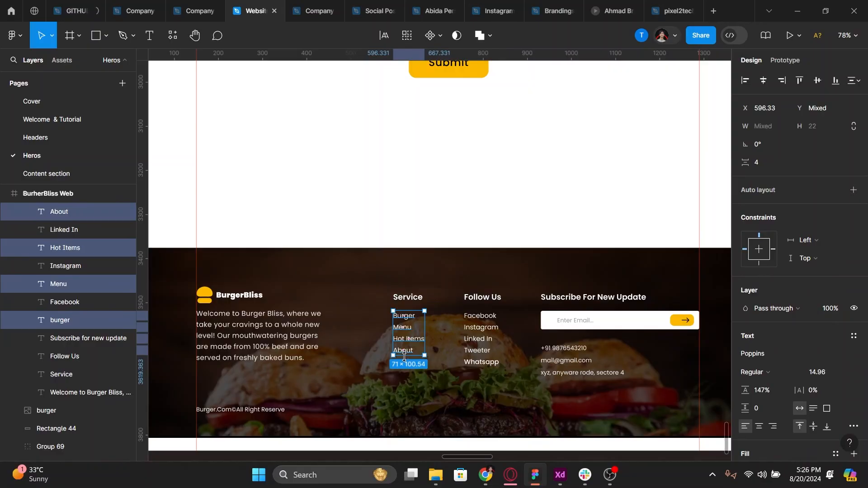
shift+click(407, 362)
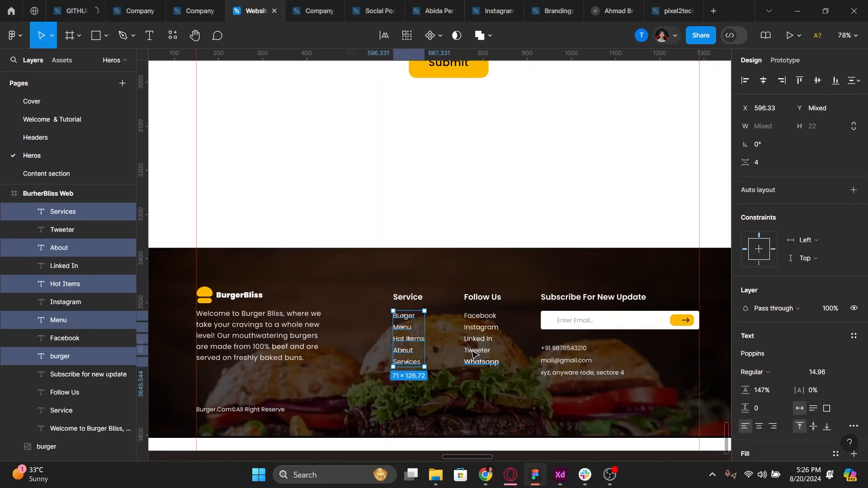
shift+click(477, 361)
shift+click(476, 349)
shift+click(477, 339)
shift+click(479, 328)
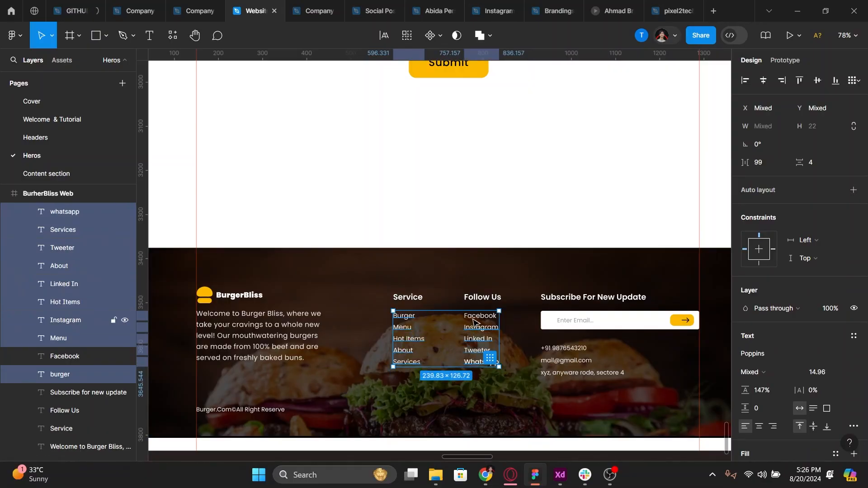
shift+click(476, 317)
Switch to the Opera browser and examine the footer layouts of the Ranchers and Domino's websites
key(alt+Tab)
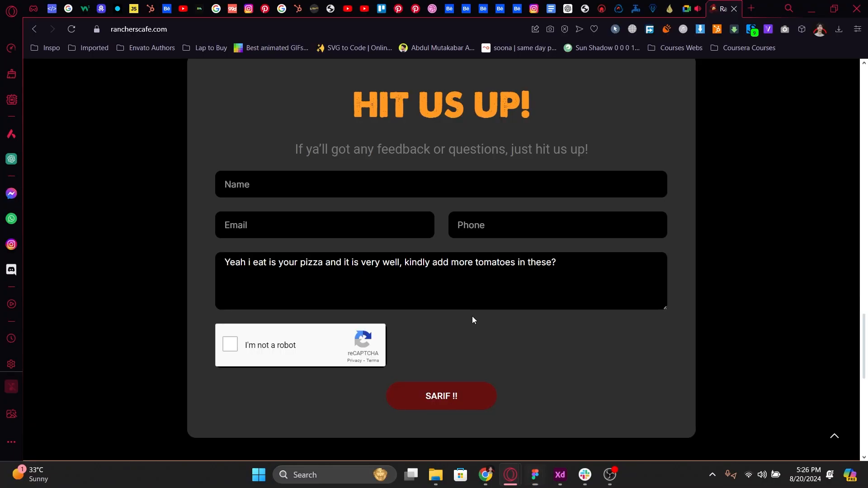
scroll(472, 312, down, 10)
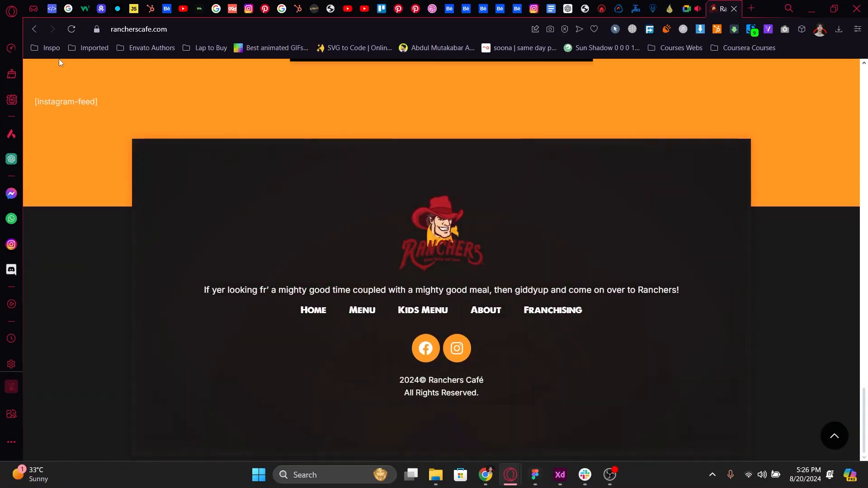
click(36, 27)
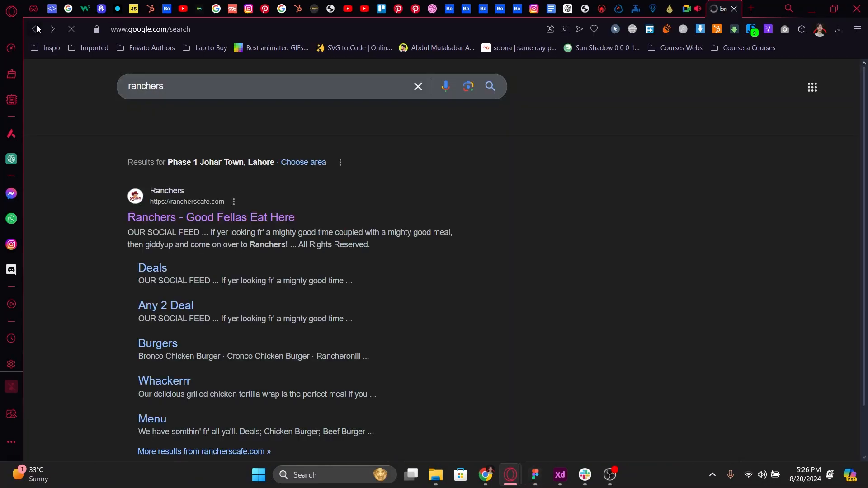
click(36, 26)
click(36, 29)
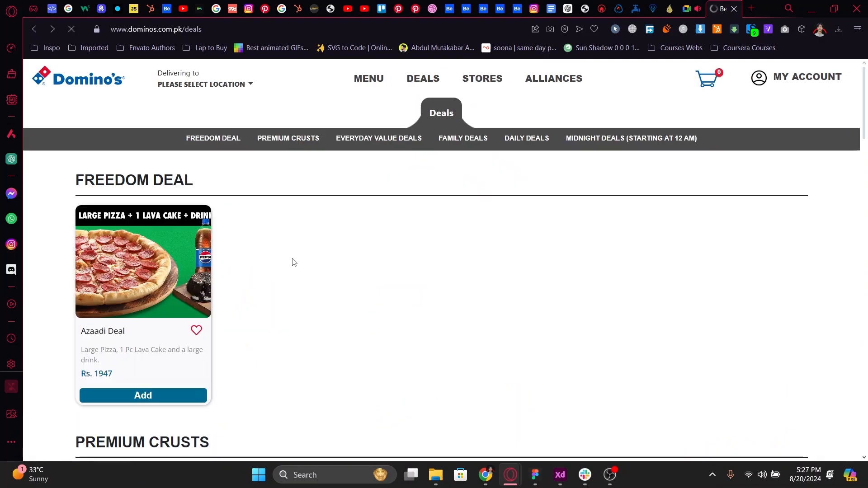
scroll(292, 258, down, 20)
scroll(292, 259, down, 2)
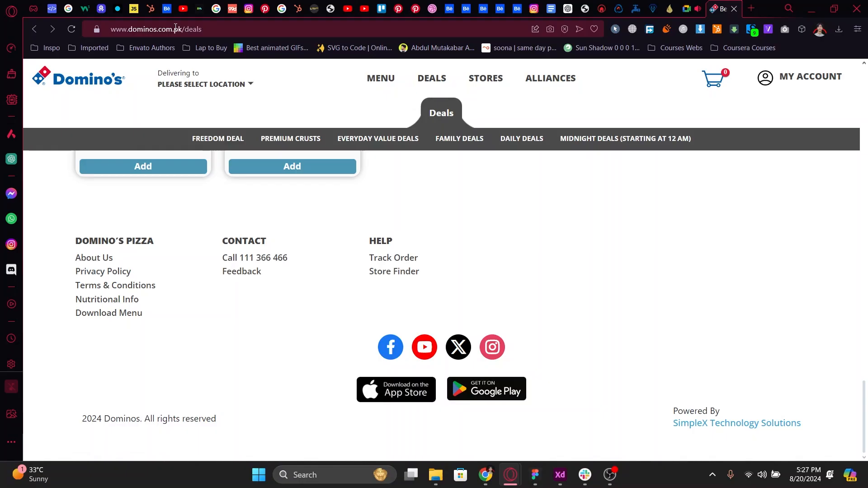
key(alt+Tab)
key(alt+Tab)
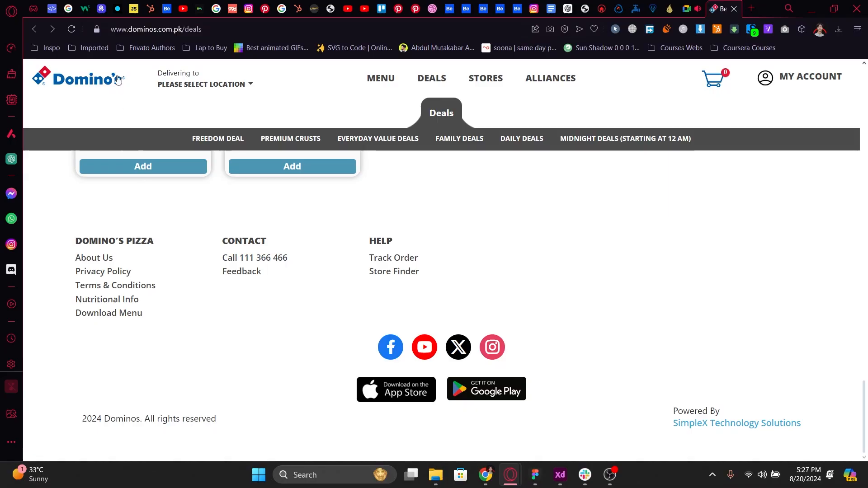
Search Google for ny212 to find another restaurant website as a footer reference
click(154, 31)
text(kn)
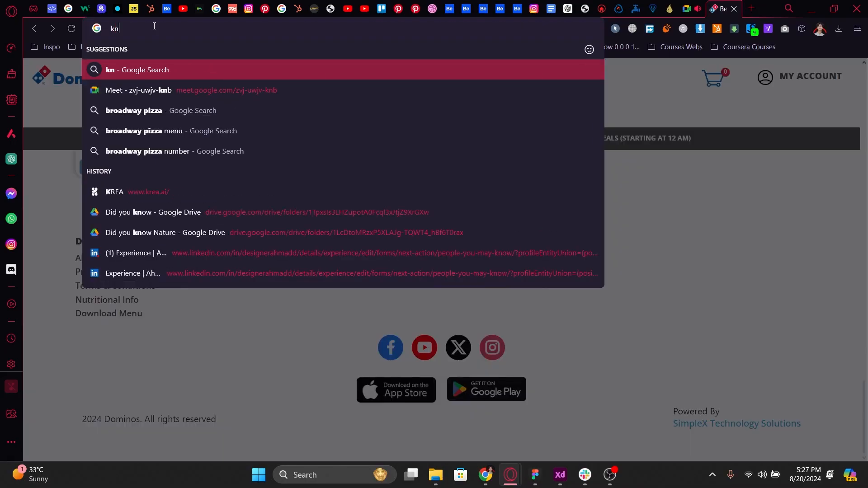
key(ctrl+a)
text(ny212)
key(Return)
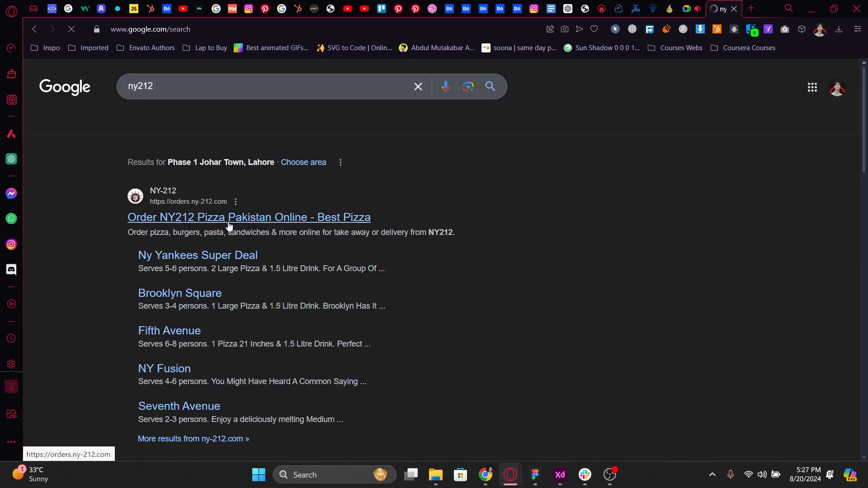
Open the NY212 ordering site, confirm the preselected delivery location, and examine the site's footer
click(228, 222)
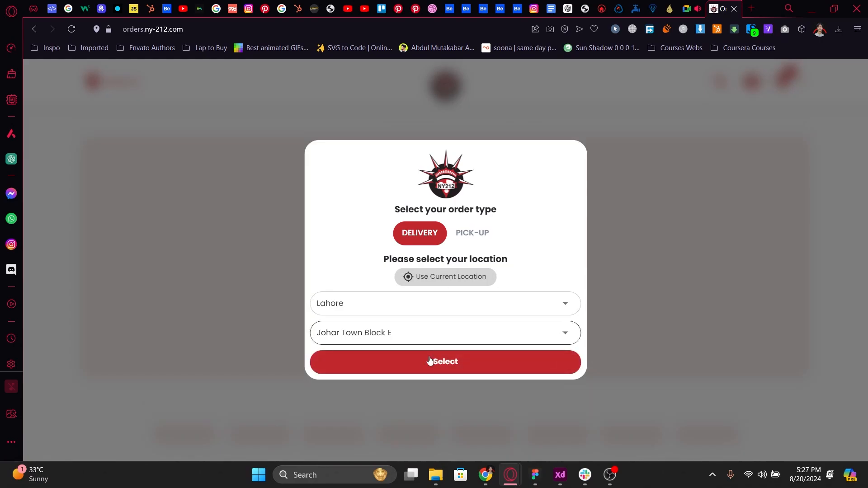
click(430, 360)
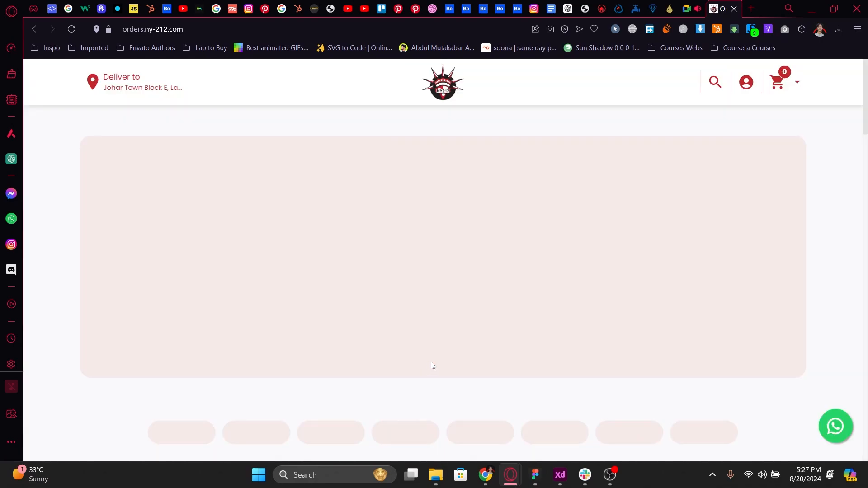
scroll(432, 365, down, 5)
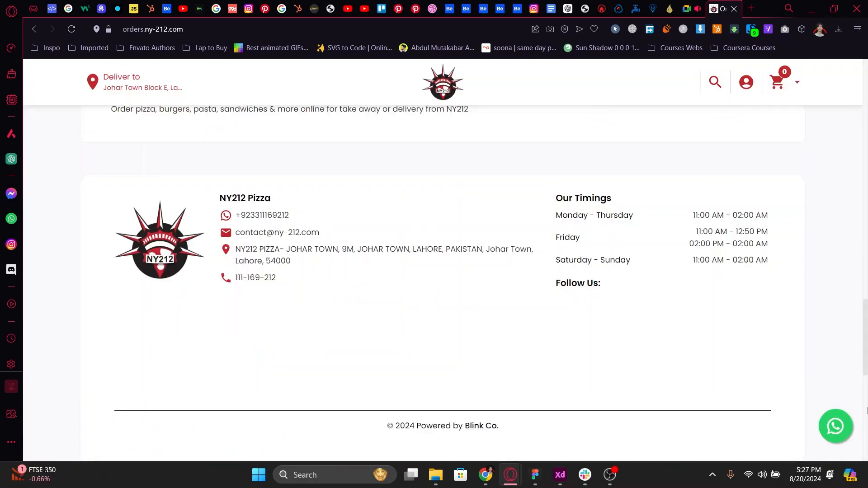
scroll(760, 329, down, 15)
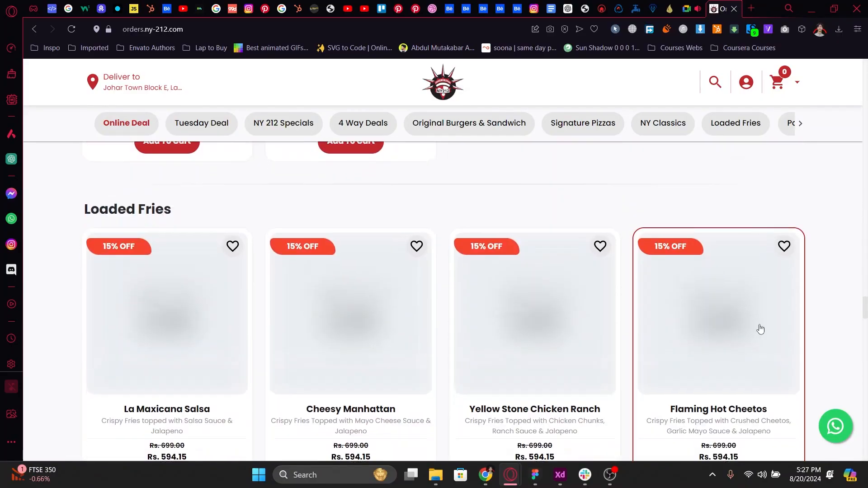
scroll(760, 329, down, 1)
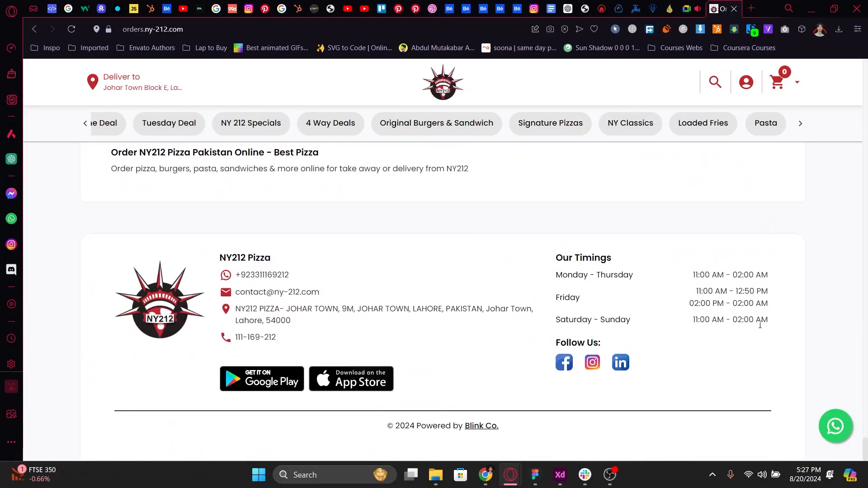
Compare the BurgerBliss footer with the NY212 site's footer and the footers of the other burger reference designs on the Figma canvas
key(alt+Tab)
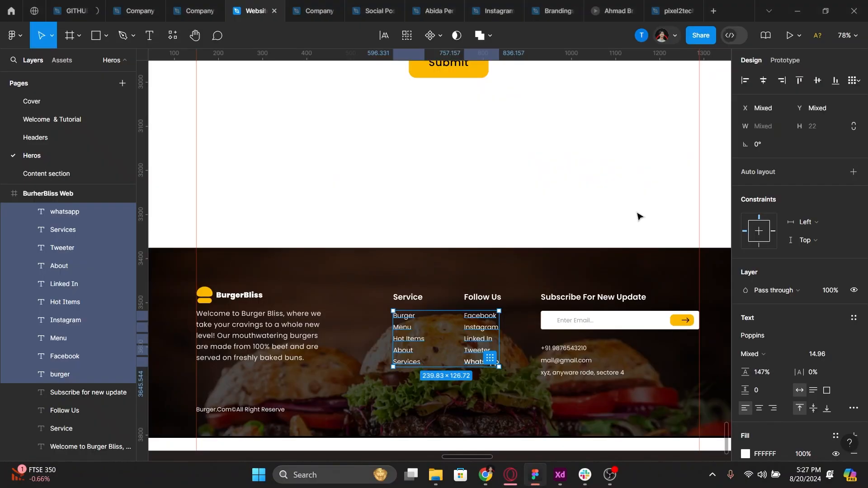
key(alt+Tab)
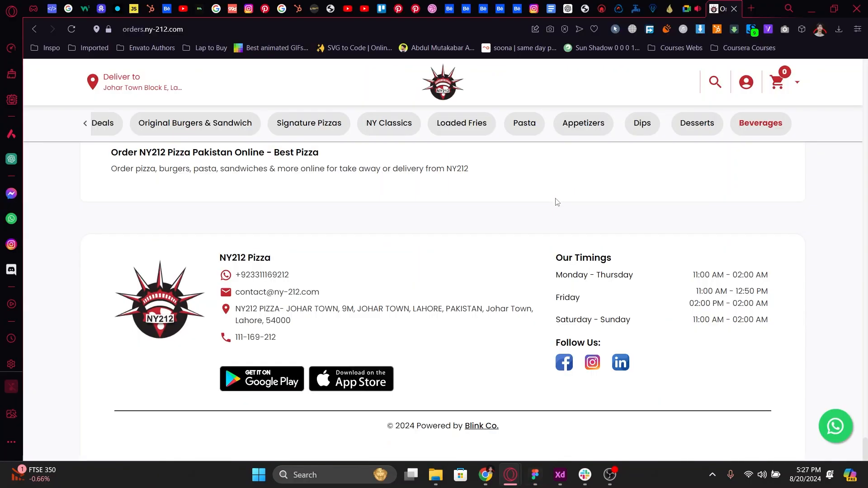
key(alt+Tab)
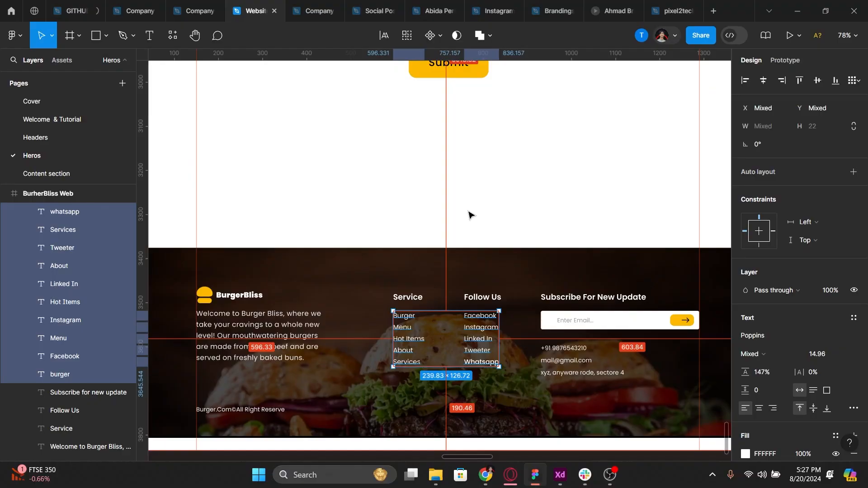
scroll(469, 214, down, 5)
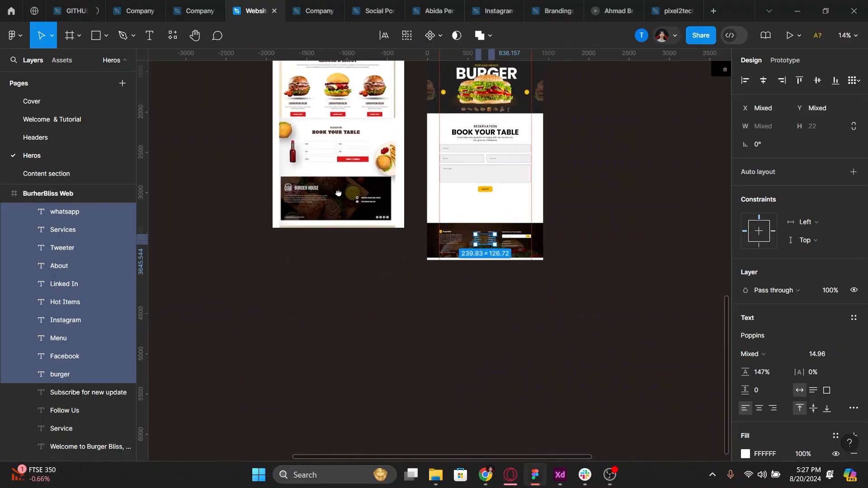
scroll(340, 199, up, 3)
scroll(340, 199, up, 2)
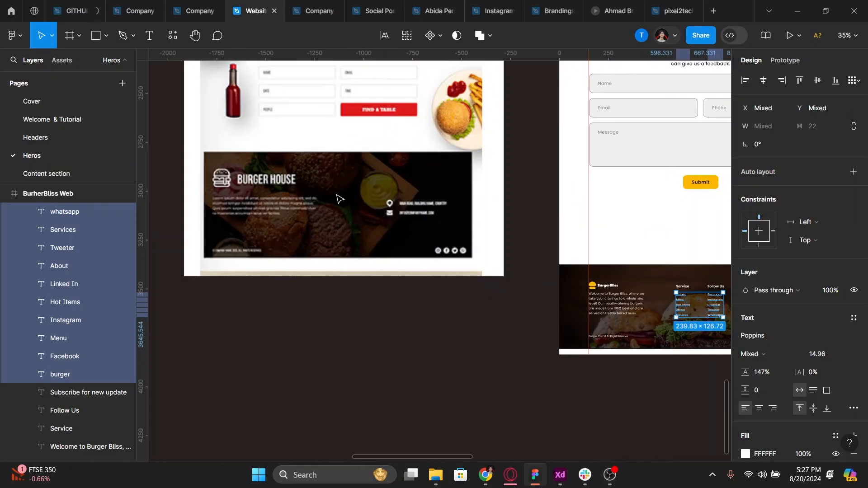
scroll(338, 198, down, 4)
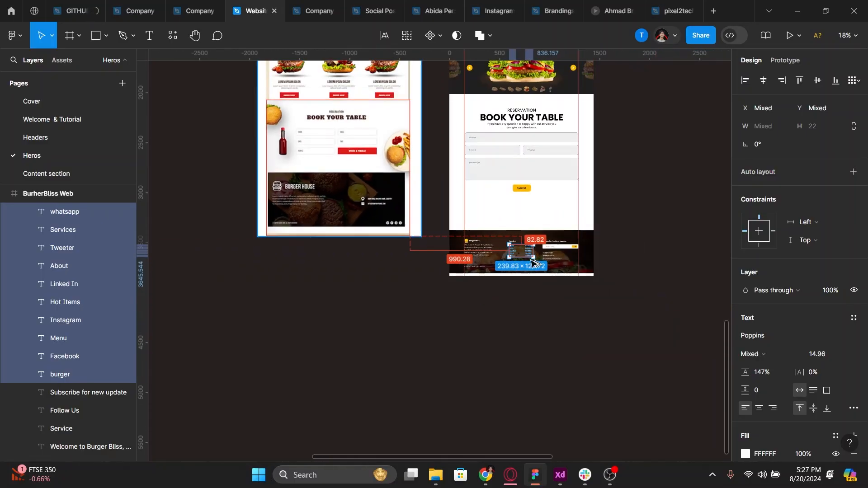
drag(590, 211, 409, 371)
drag(561, 245, 405, 269)
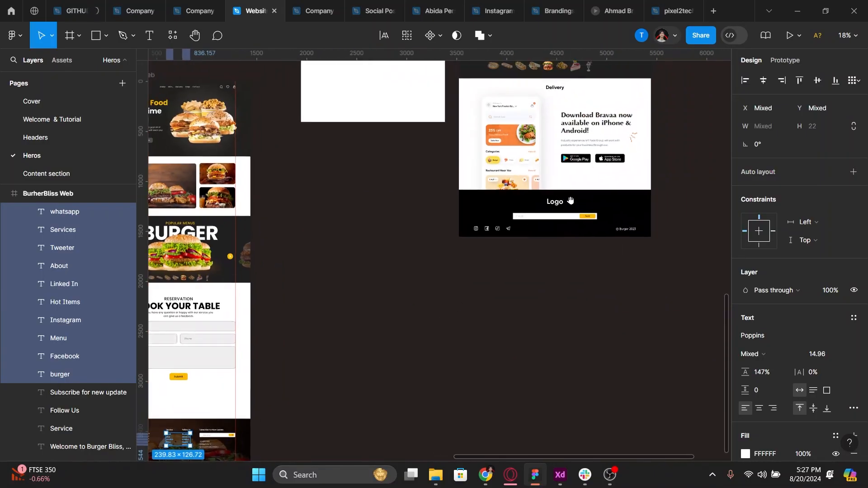
scroll(562, 213, up, 5)
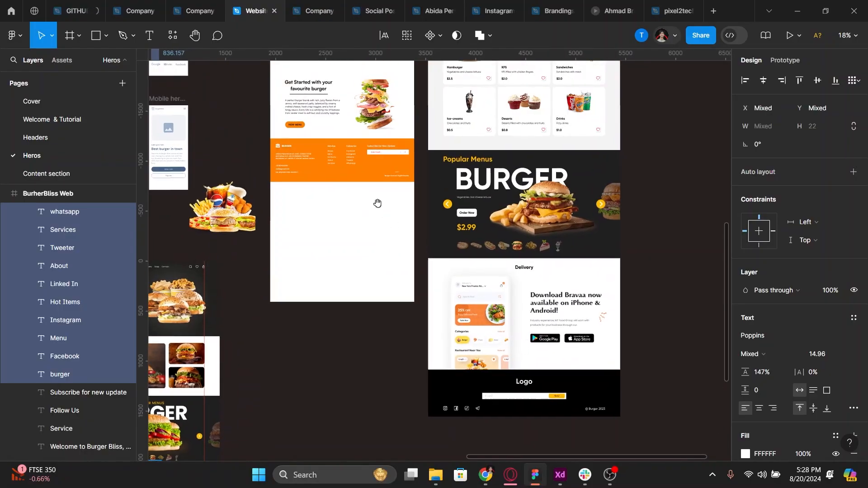
drag(411, 200, 443, 214)
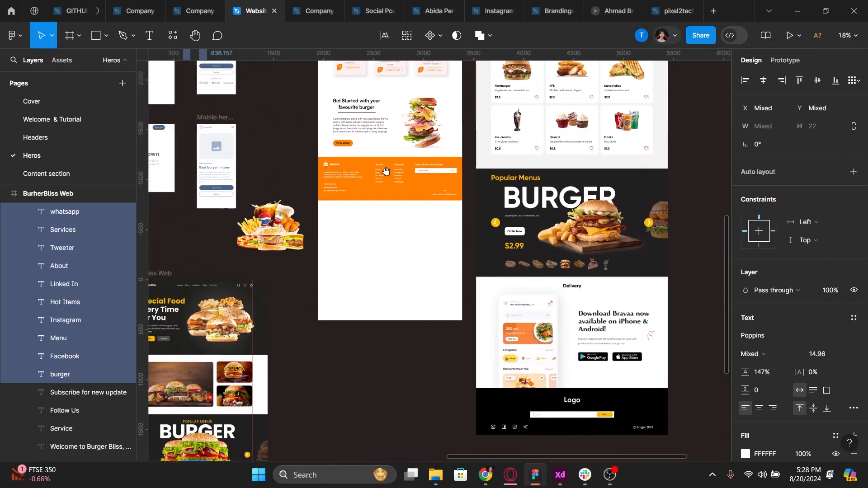
drag(399, 178, 424, 200)
drag(406, 297, 535, 169)
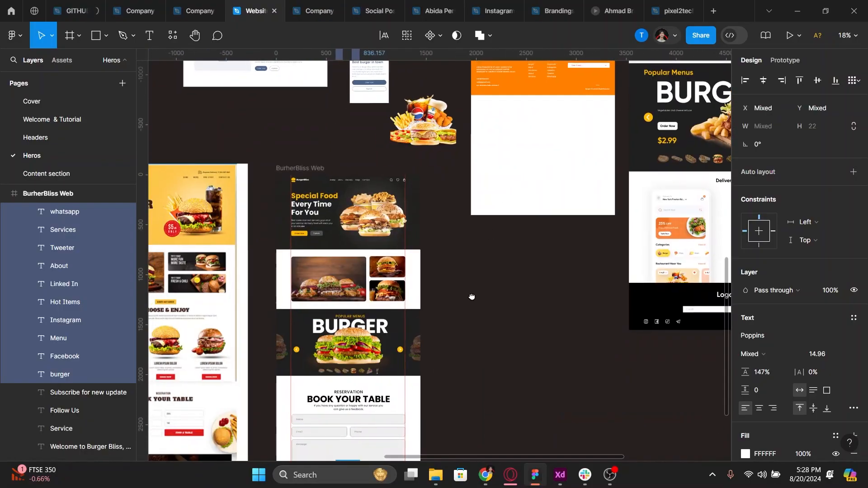
drag(369, 424, 473, 248)
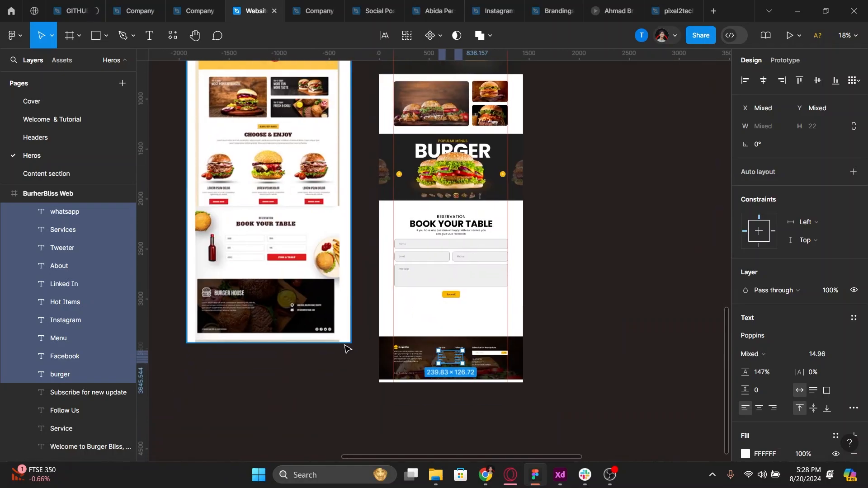
ctrl+scroll(344, 346, up, 2)
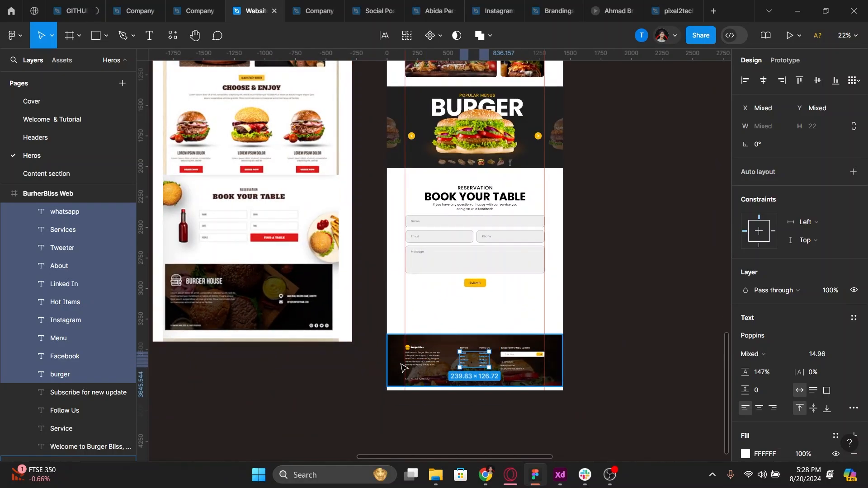
Set the font weight of all selected footer links under Service and Follow Us to Medium
ctrl+scroll(495, 370, up, 5)
ctrl+scroll(495, 370, down, 1)
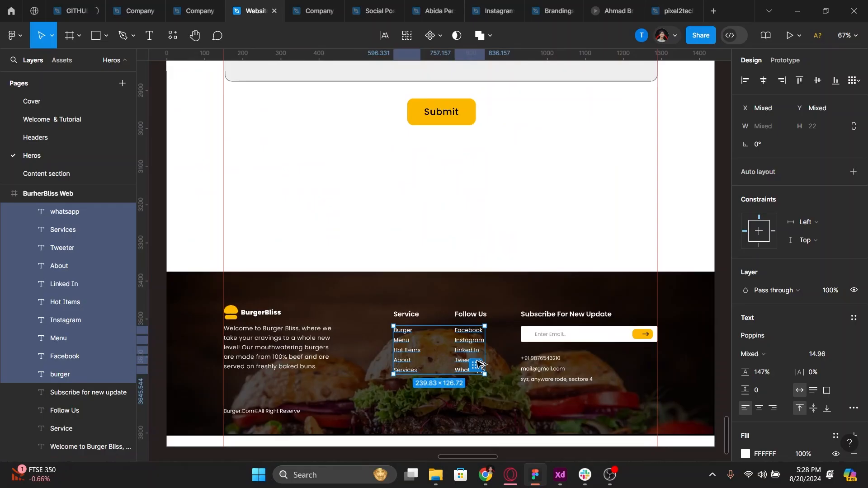
ctrl+scroll(471, 348, up, 4)
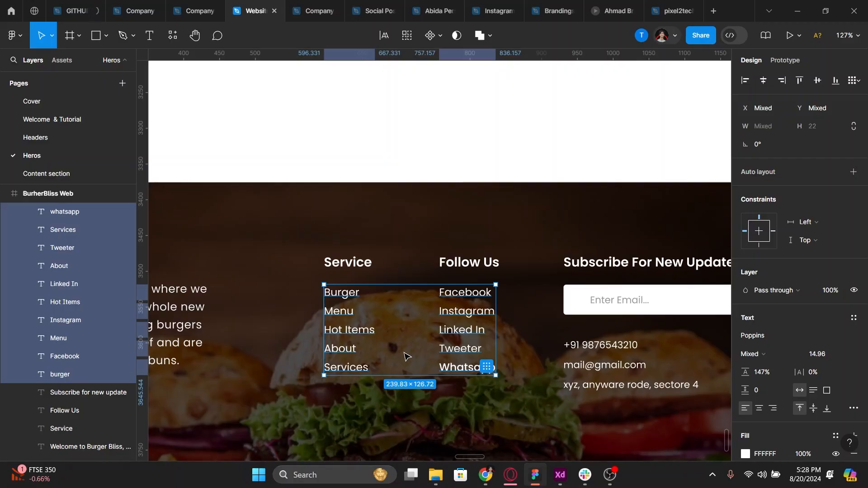
drag(460, 355, 441, 308)
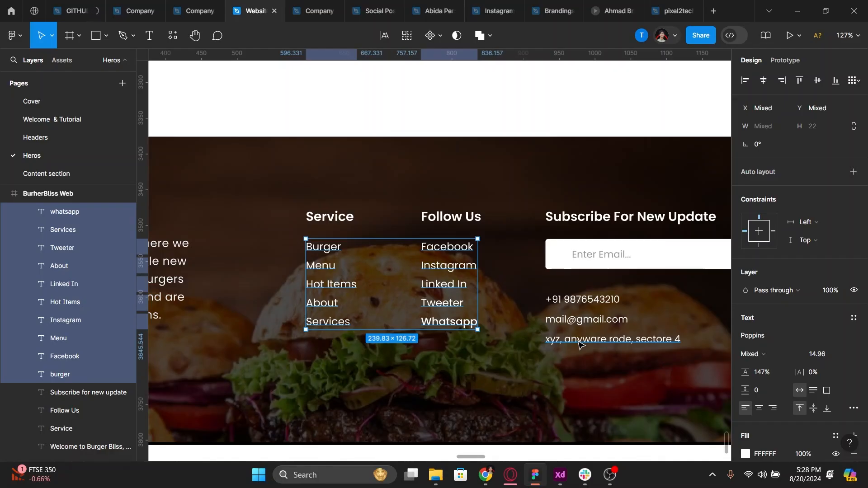
scroll(579, 343, down, 2)
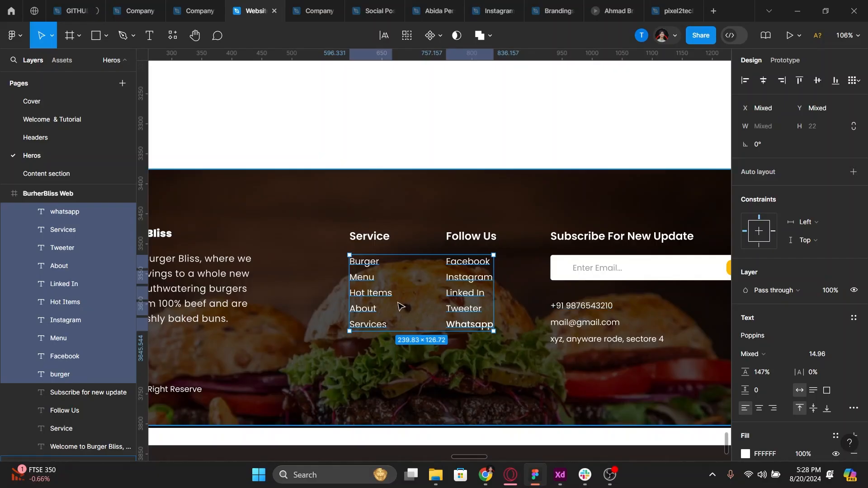
scroll(427, 307, left, 4)
ctrl+scroll(472, 309, down, 3)
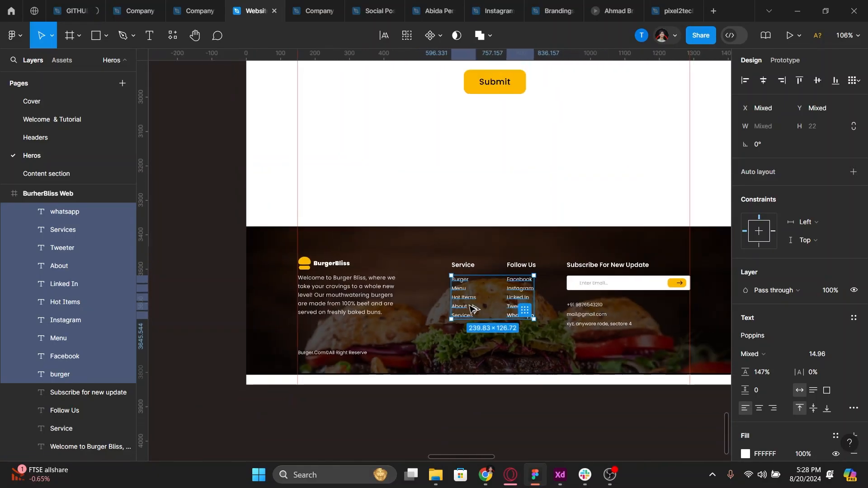
drag(474, 304, 464, 307)
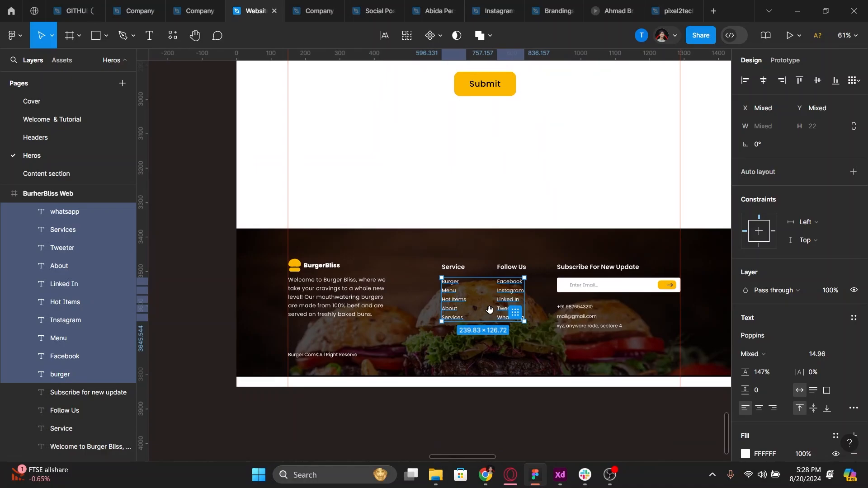
click(750, 356)
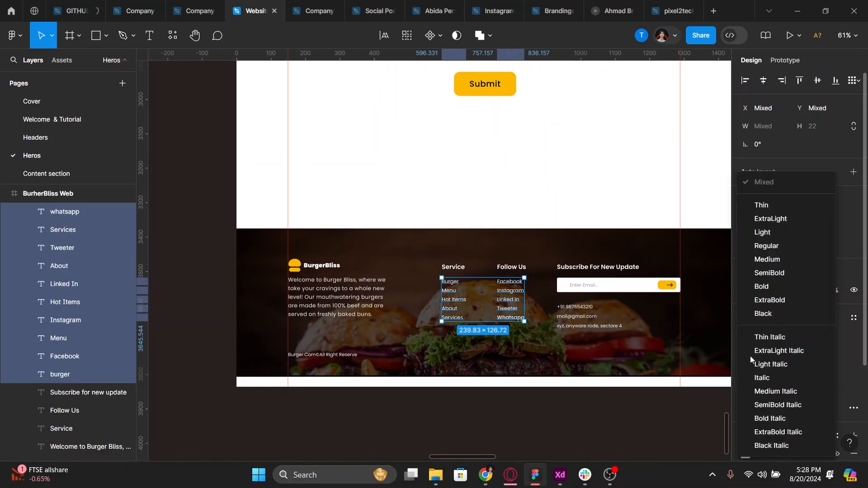
click(768, 259)
Set the font weight of the footer's phone, e-mail and address lines to Medium
ctrl+scroll(582, 313, up, 2)
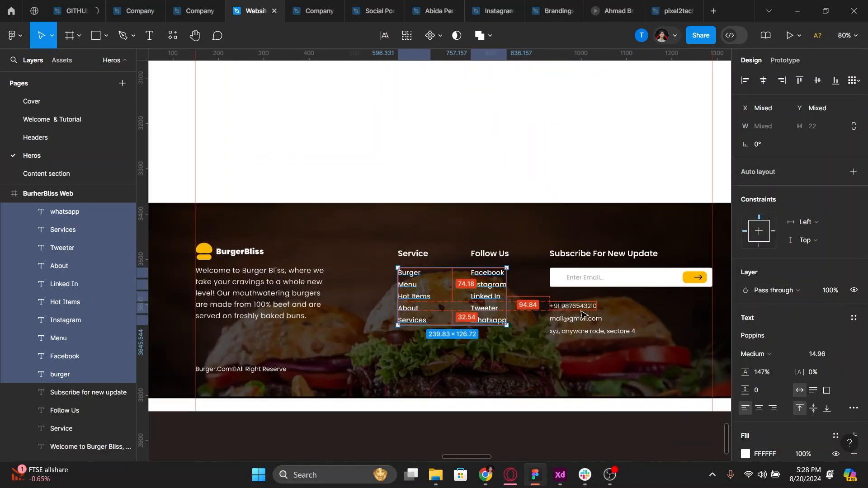
click(586, 311)
shift+click(581, 319)
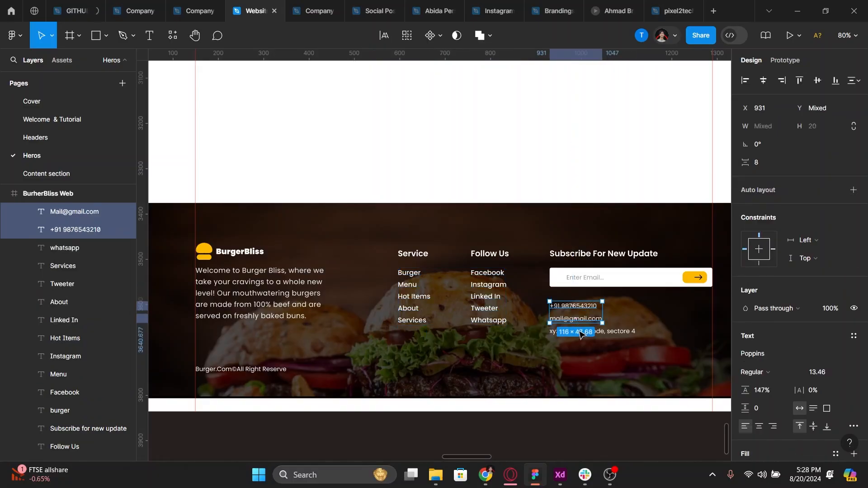
shift+click(624, 332)
click(754, 372)
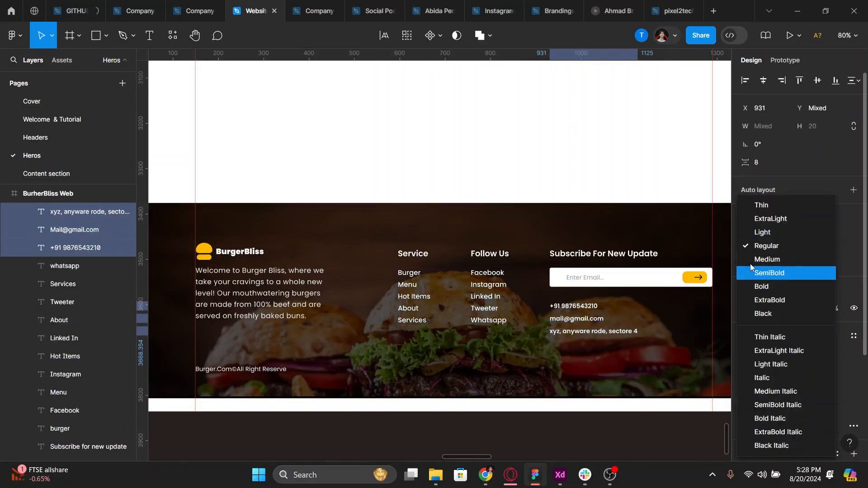
Change the "Enter Email..." placeholder's fill colour to 808080 and move it left inside its field to X 955
click(595, 280)
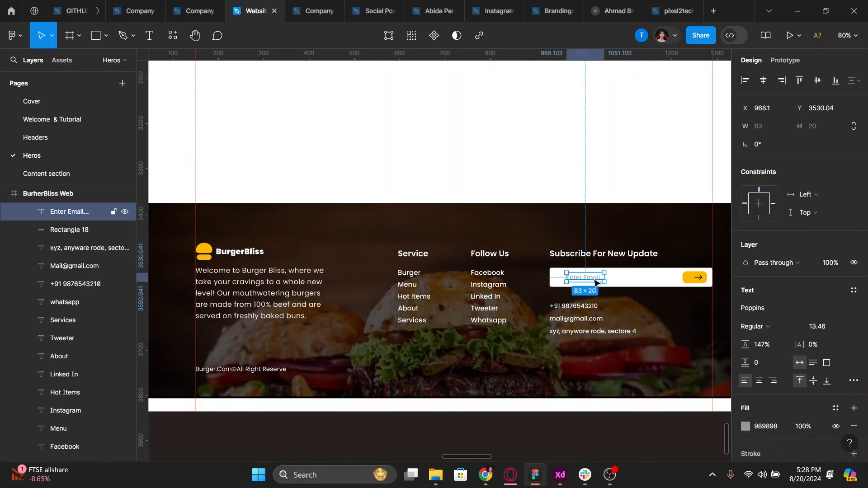
scroll(601, 283, up, 3)
click(745, 426)
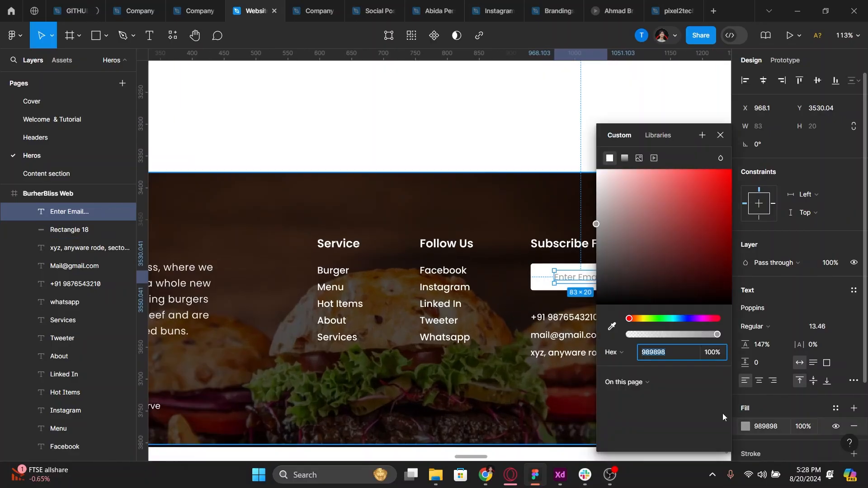
click(610, 414)
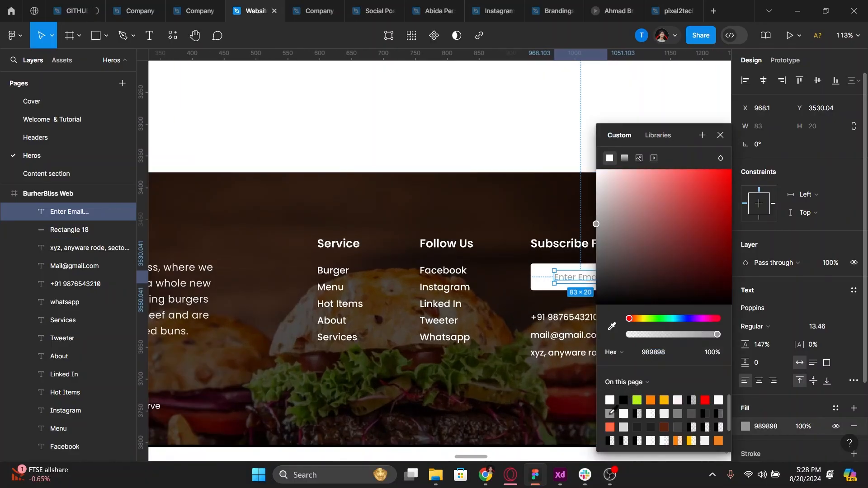
click(684, 410)
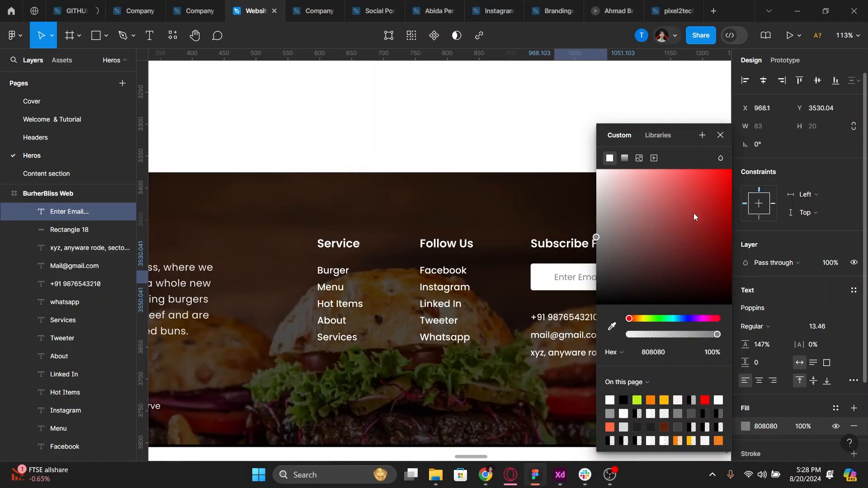
click(720, 135)
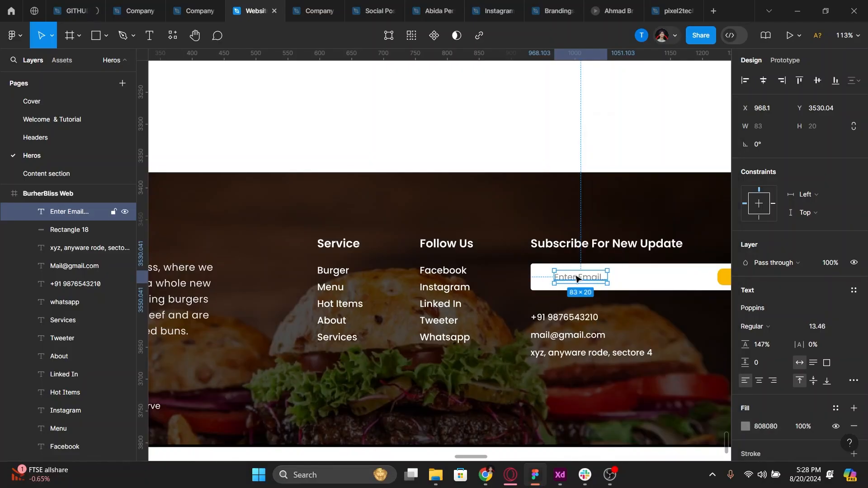
drag(576, 278, 568, 279)
scroll(568, 279, down, 5)
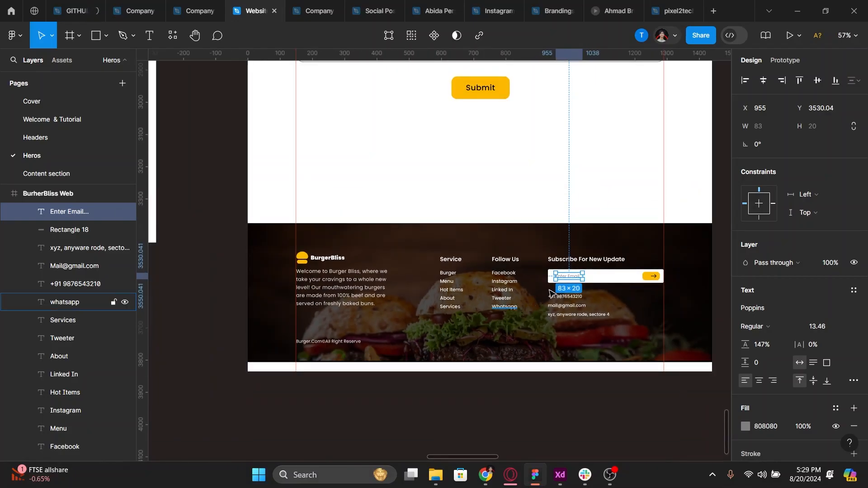
click(507, 308)
click(577, 276)
shift+click(593, 270)
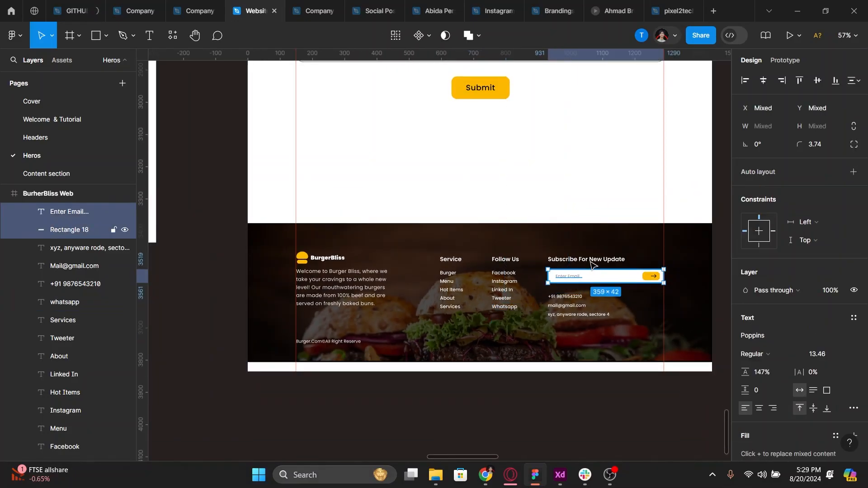
shift+click(620, 262)
Shift the arrow inside the yellow subscribe button left to X 1243 so it sits centred in the button
scroll(656, 280, up, 2)
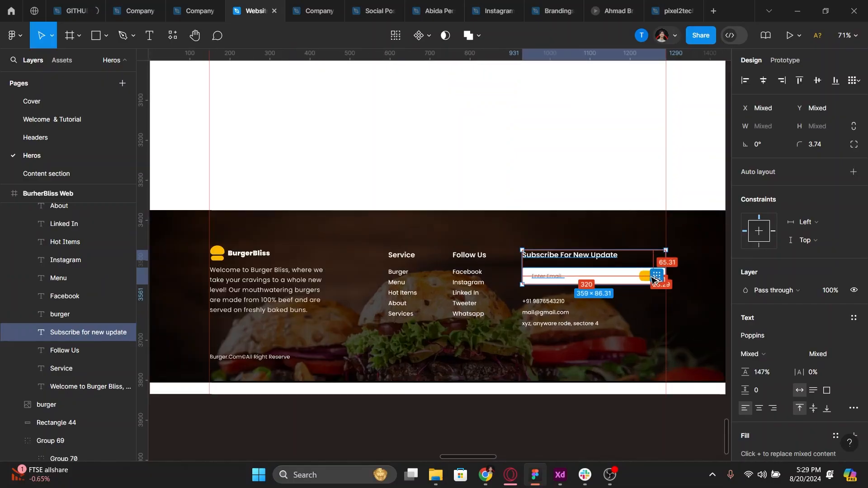
ctrl+click(655, 281)
scroll(655, 281, up, 3)
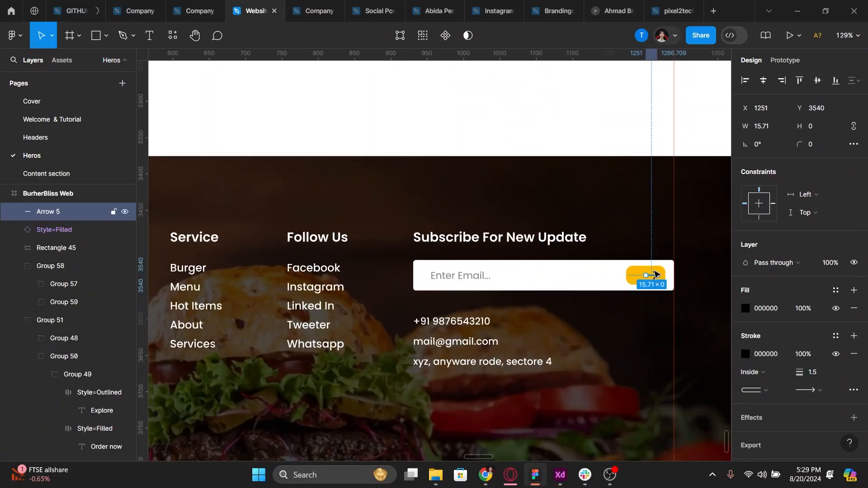
scroll(656, 275, up, 5)
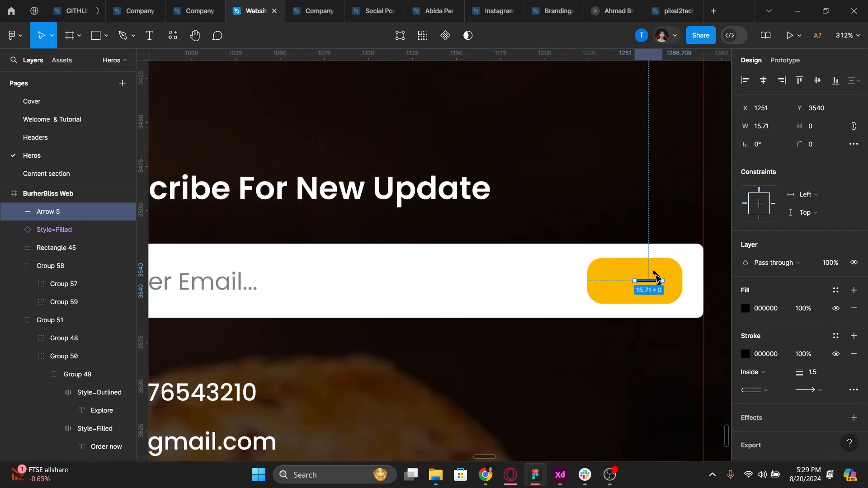
shift+click(657, 277)
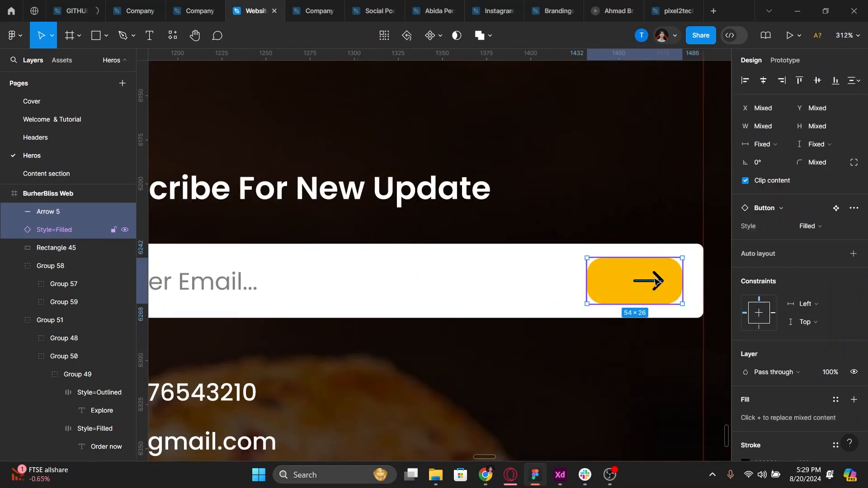
shift+click(654, 278)
key(Left)
key(Left)
key(Left)
key(Left)
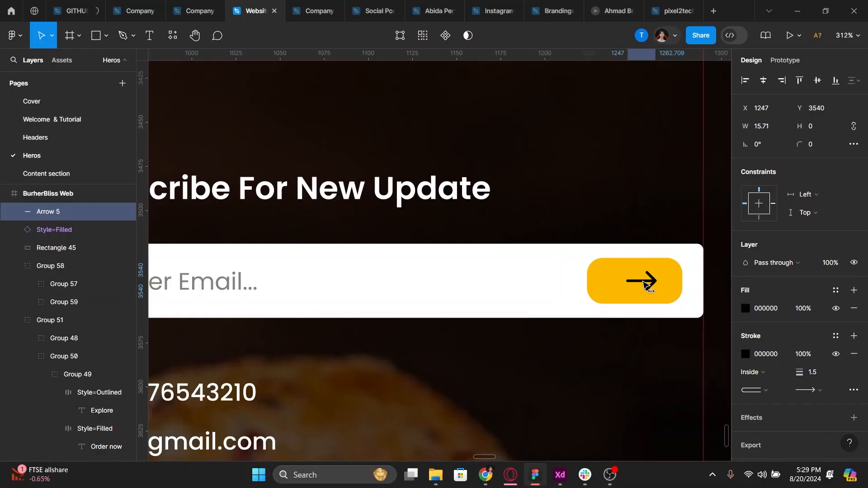
key(Left)
key(Left)
key(Left)
key(Left)
ctrl+scroll(645, 286, down, 5)
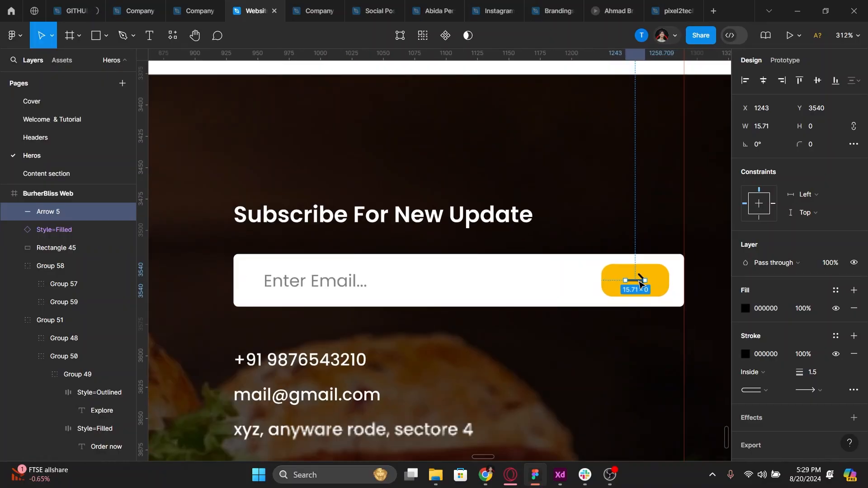
Delete the footer's "Subscribe For New Update" heading together with its e-mail field, placeholder text and yellow arrow button
click(459, 283)
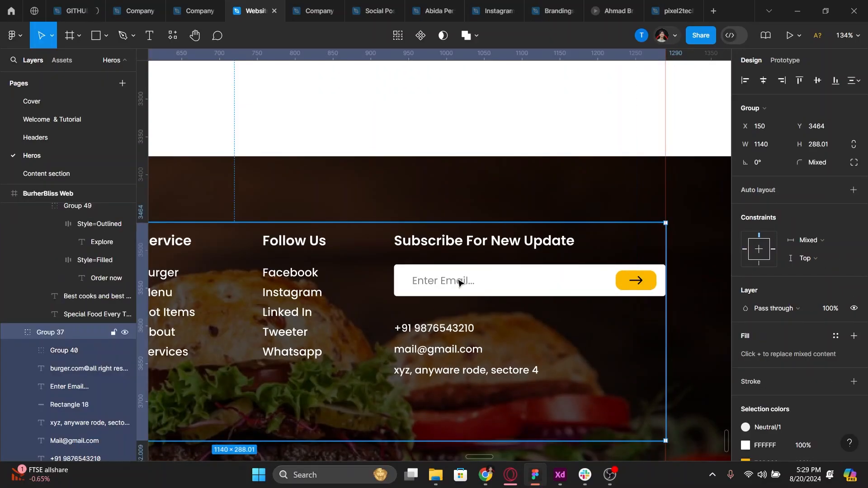
double_click(459, 283)
shift+click(503, 283)
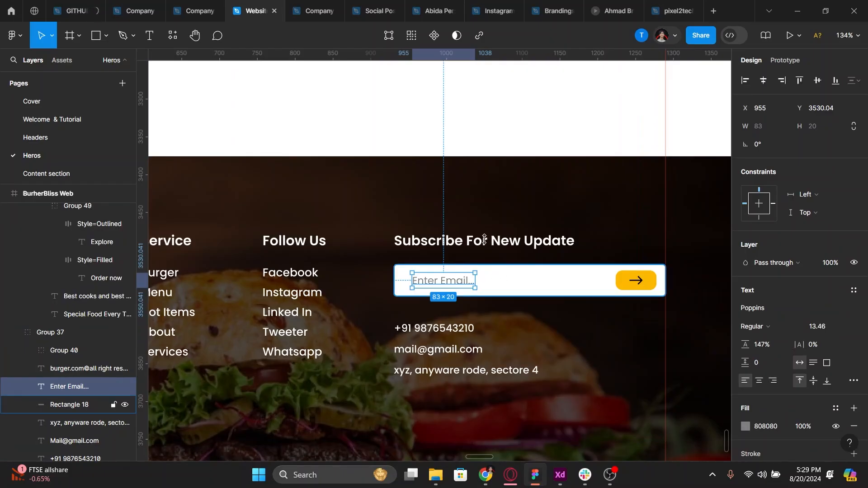
shift+click(487, 244)
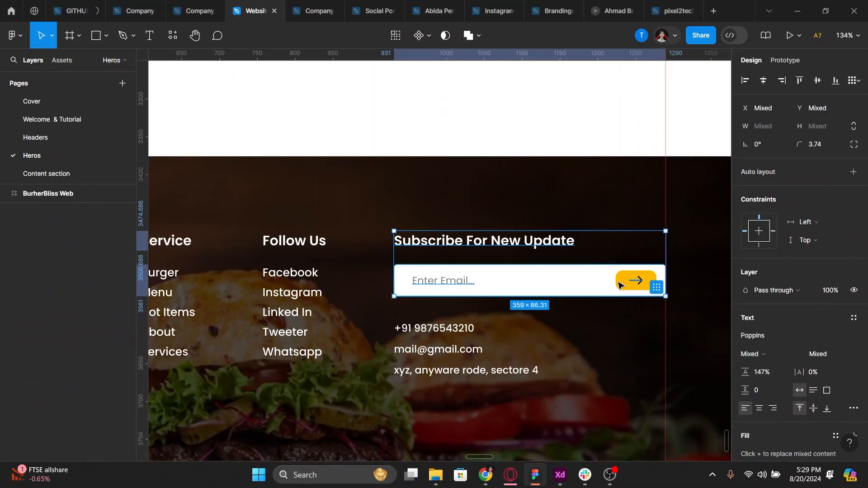
shift+click(624, 285)
shift+click(624, 285)
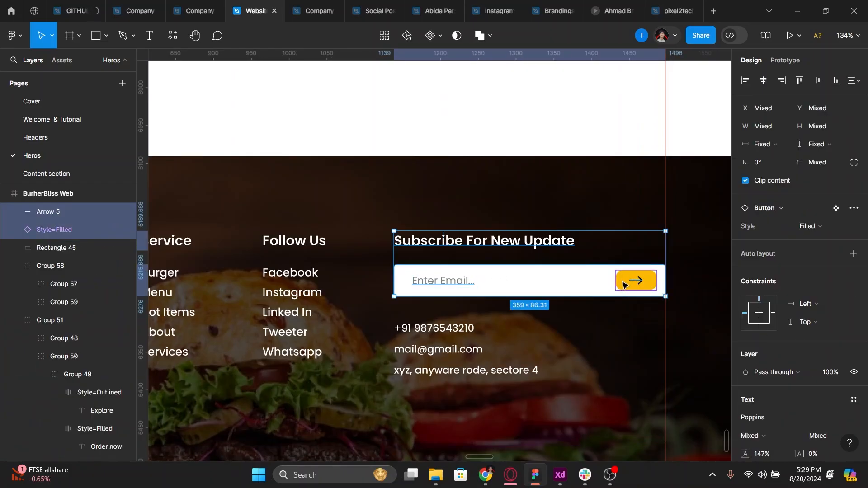
key(Delete)
Compare the remaining BurgerBliss footer layout with the Burger House reference footer beside it
scroll(462, 330, down, 2)
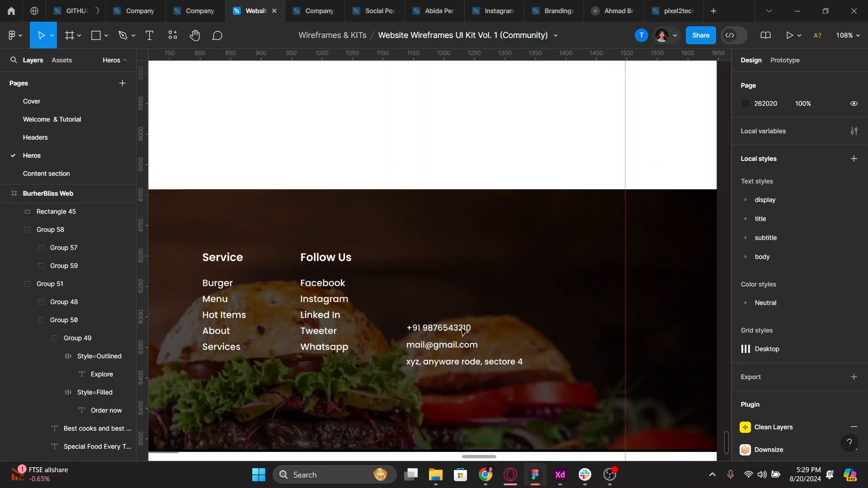
scroll(554, 323, left, 4)
scroll(594, 317, down, 2)
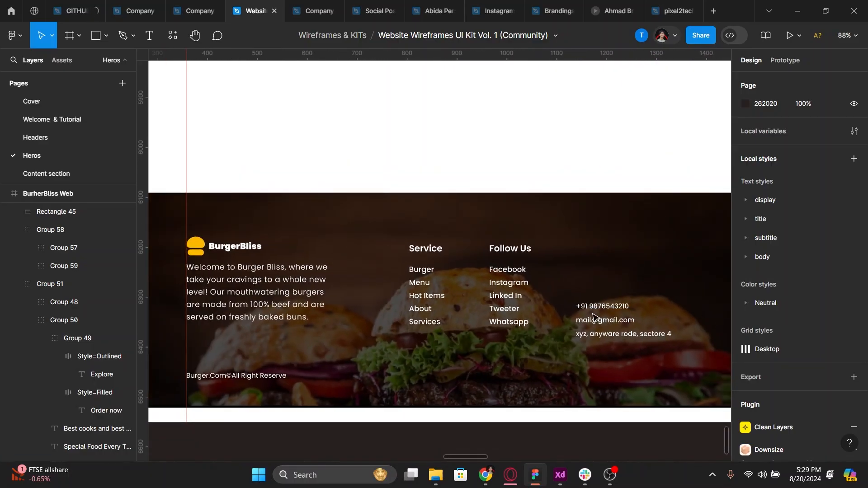
scroll(593, 316, down, 3)
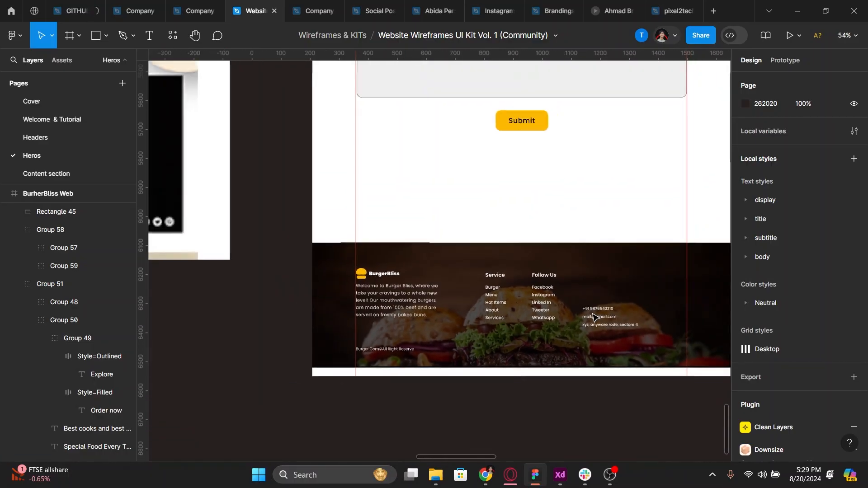
scroll(593, 316, down, 3)
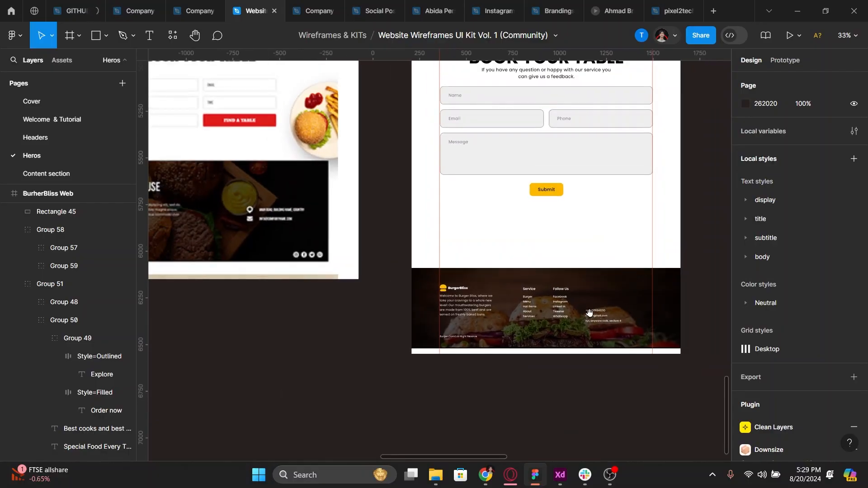
scroll(589, 312, up, 2)
scroll(589, 312, left, 3)
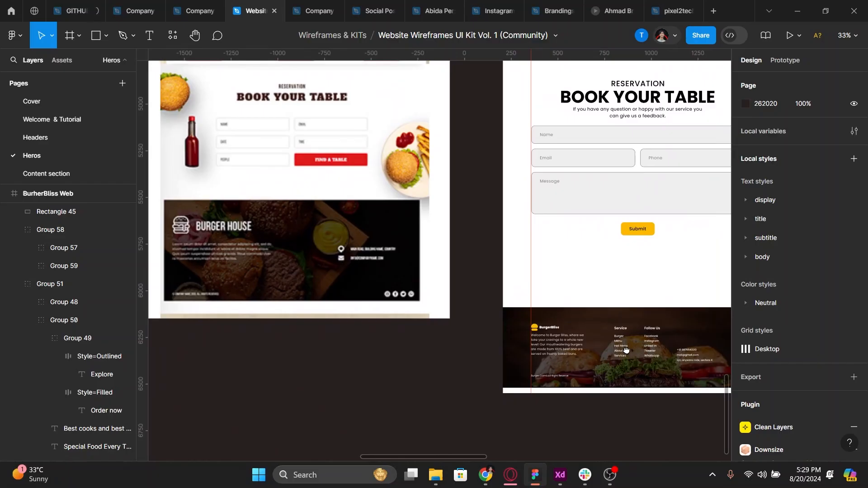
scroll(606, 348, right, 1)
drag(613, 349, 617, 316)
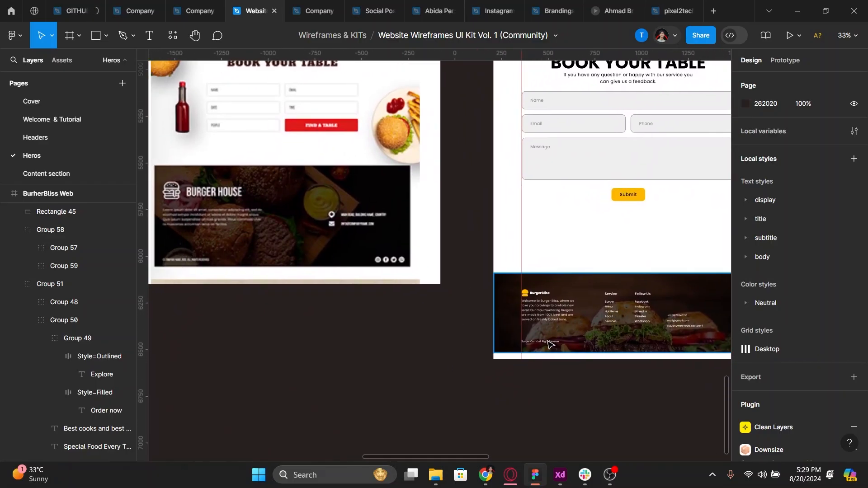
click(684, 320)
shift+click(694, 325)
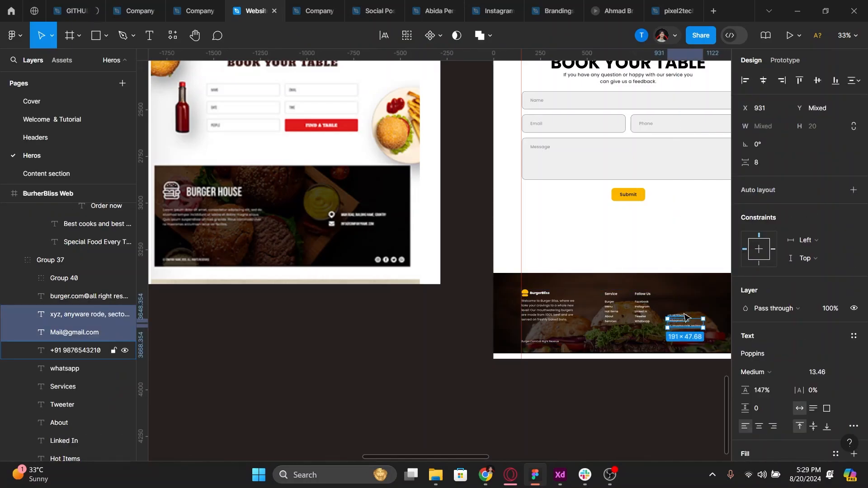
shift+click(683, 315)
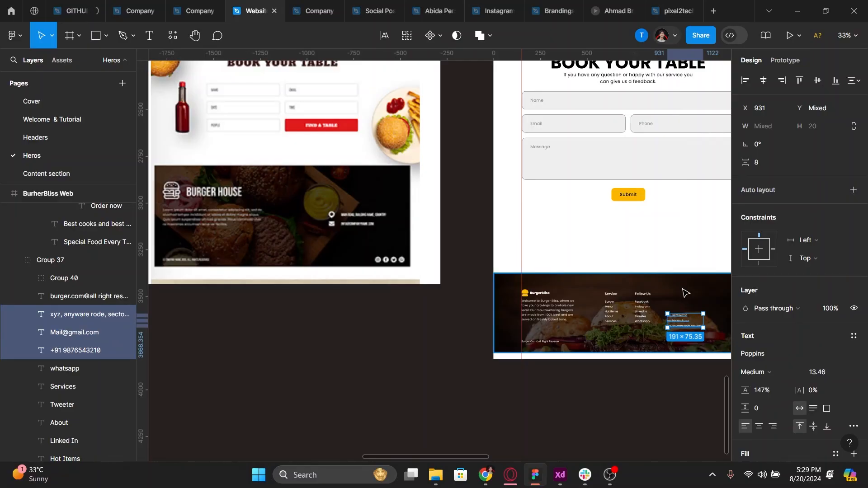
click(683, 333)
Delete the phone number line above the e-mail line in the footer
scroll(684, 336, up, 2)
scroll(686, 337, up, 5)
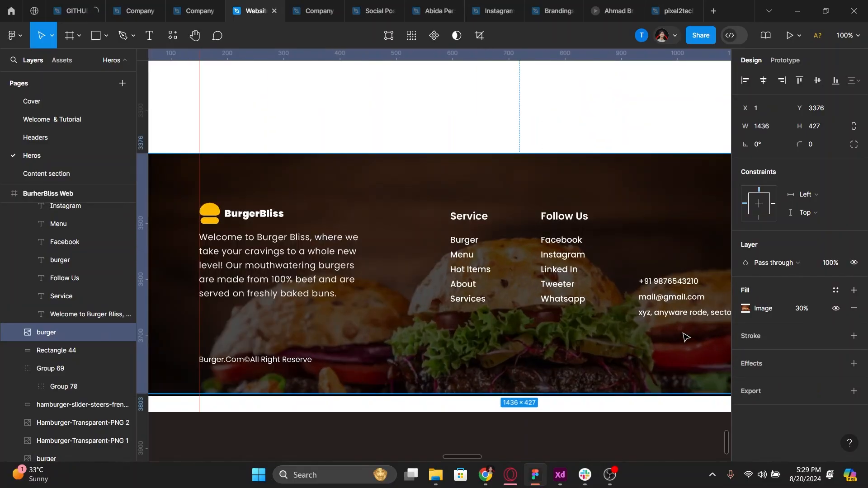
scroll(618, 338, right, 3)
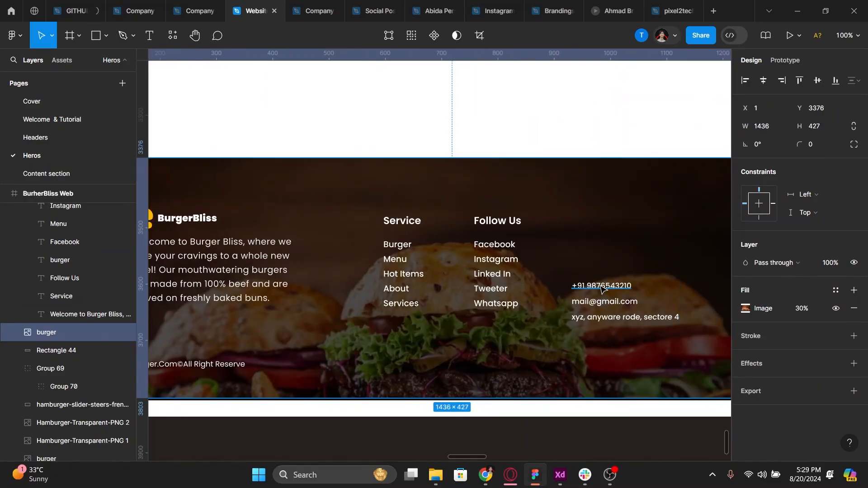
click(601, 288)
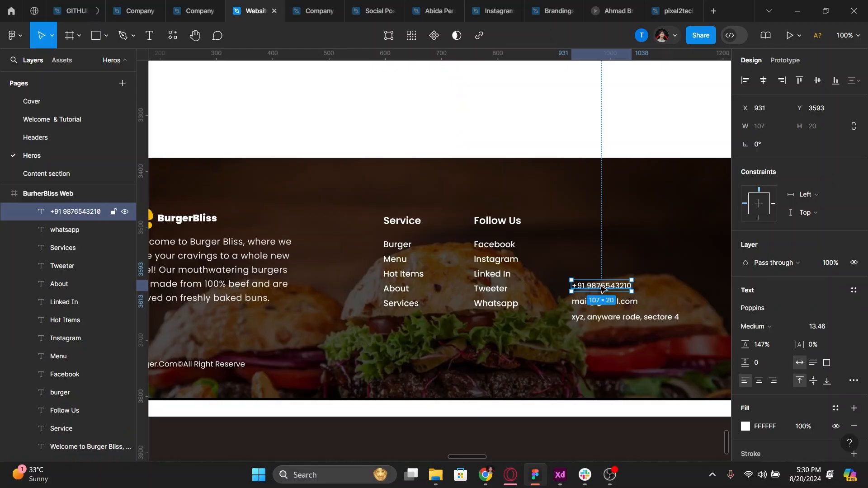
key(Delete)
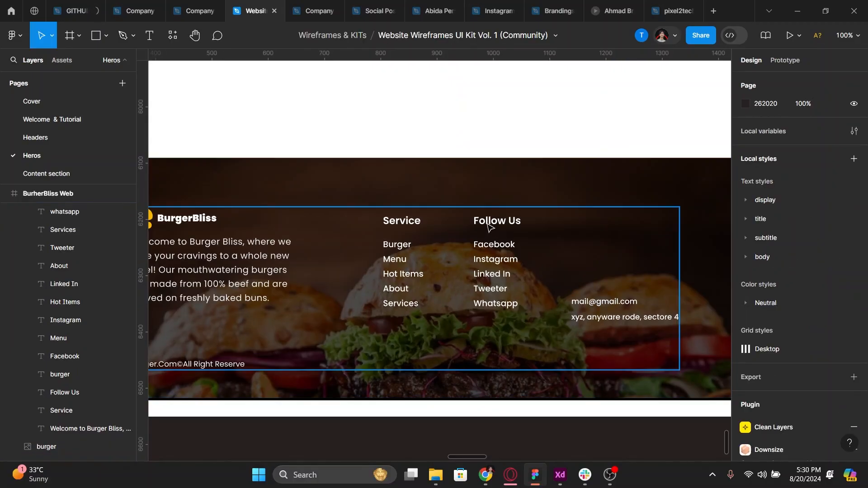
Select the footer's Service and Follow Us headings together with the links listed beneath them
click(488, 226)
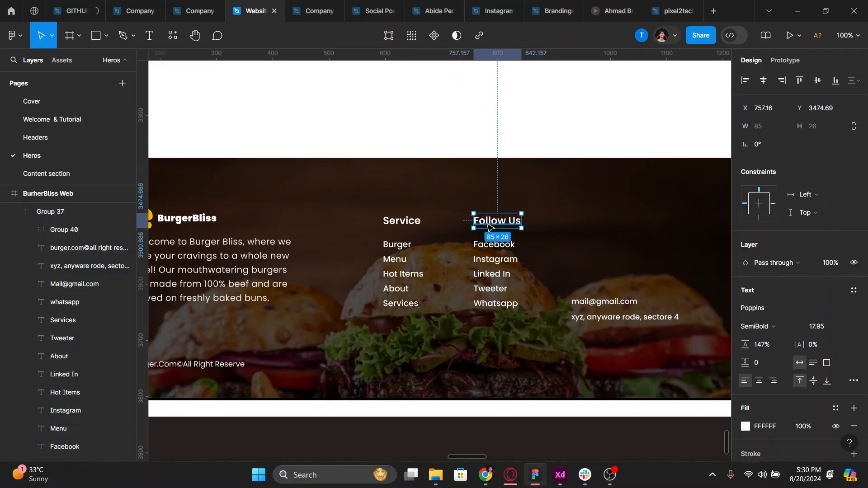
shift+click(407, 221)
shift+click(400, 247)
shift+click(400, 260)
shift+click(403, 274)
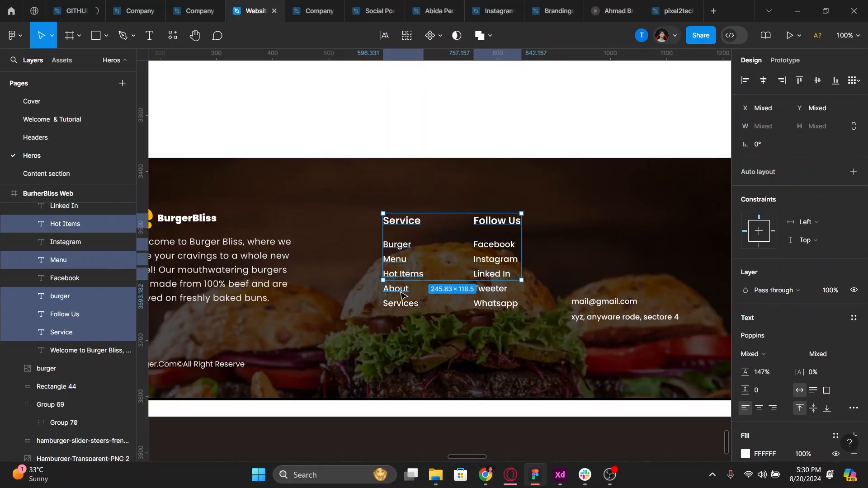
shift+click(402, 290)
shift+click(402, 304)
shift+click(494, 305)
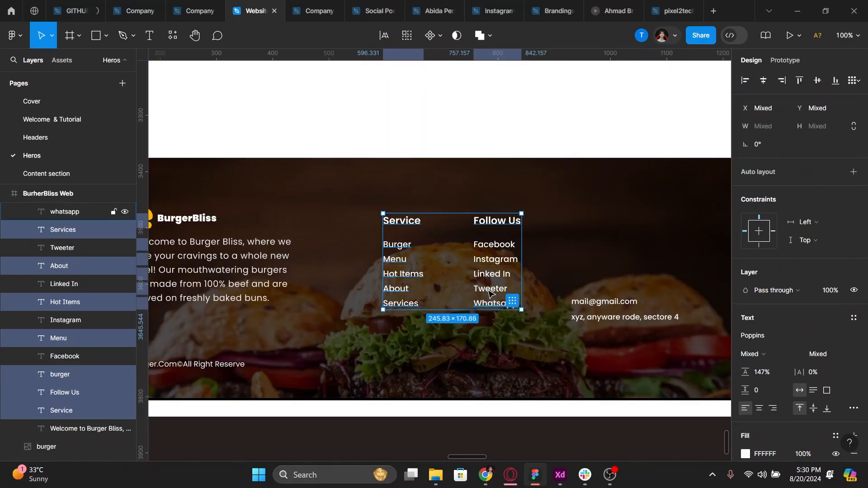
Delete the Service and Follow Us link columns, including their headings, from the footer
shift+click(490, 290)
shift+click(492, 276)
shift+click(493, 261)
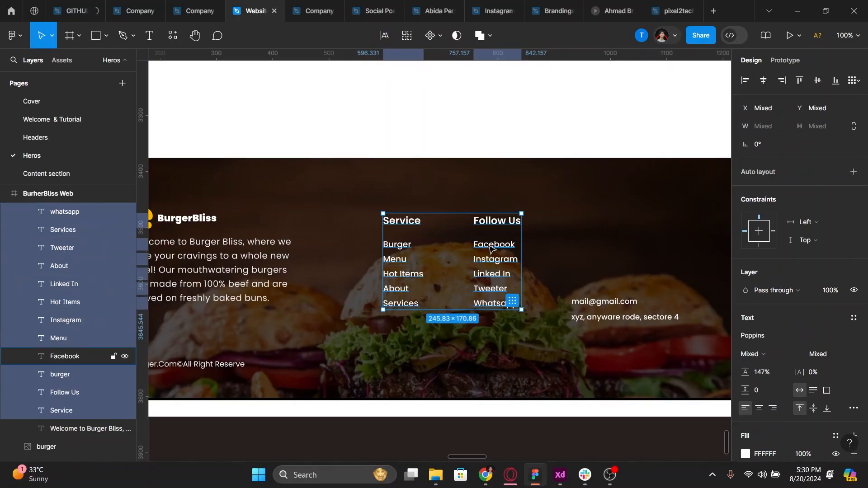
shift+click(492, 247)
key(Delete)
Widen the footer's welcome paragraph to 489 and move it together with the BurgerBliss logo down toward the copyright line
scroll(422, 258, left, 5)
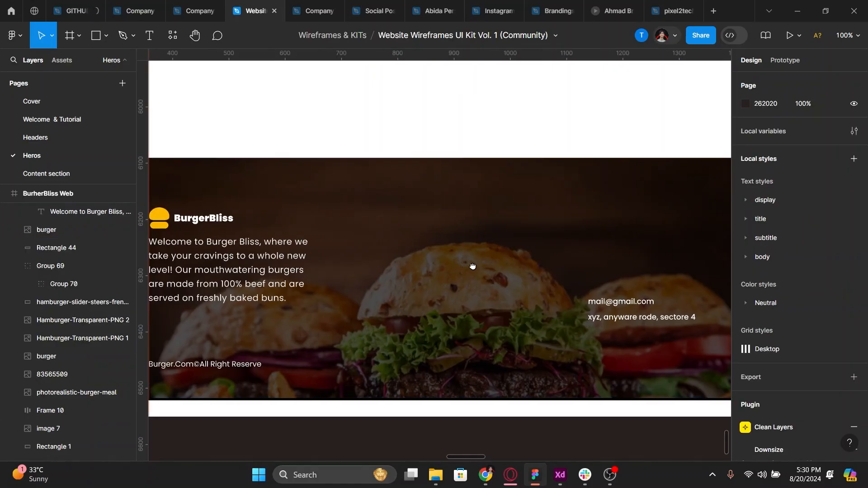
click(428, 249)
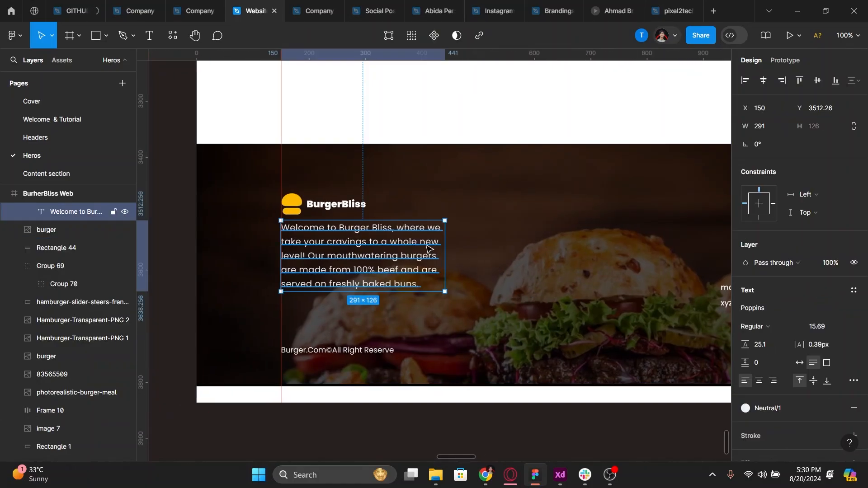
drag(445, 243, 557, 243)
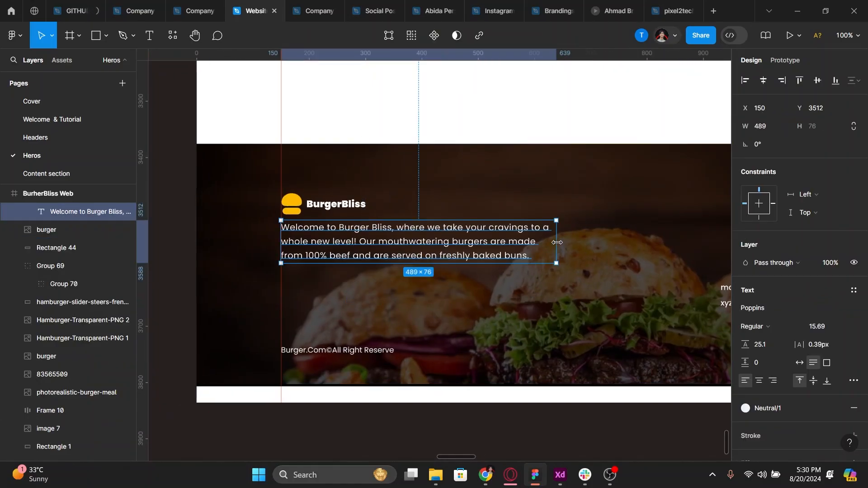
scroll(492, 257, down, 5)
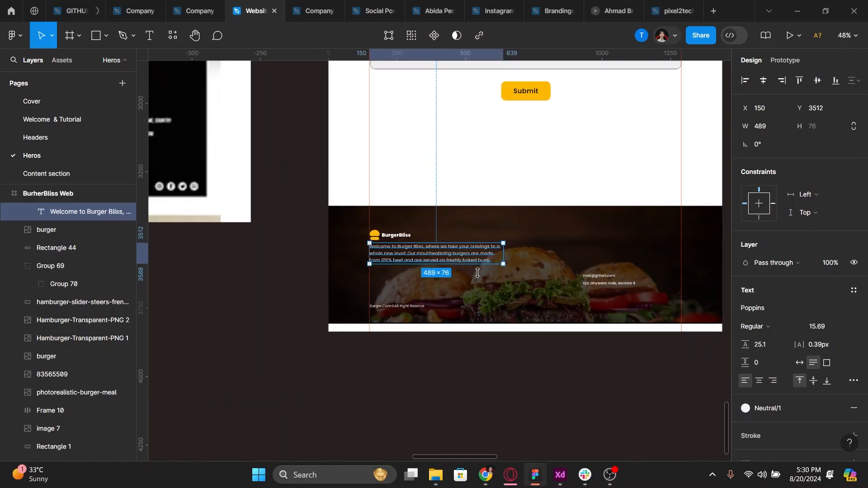
shift+click(357, 242)
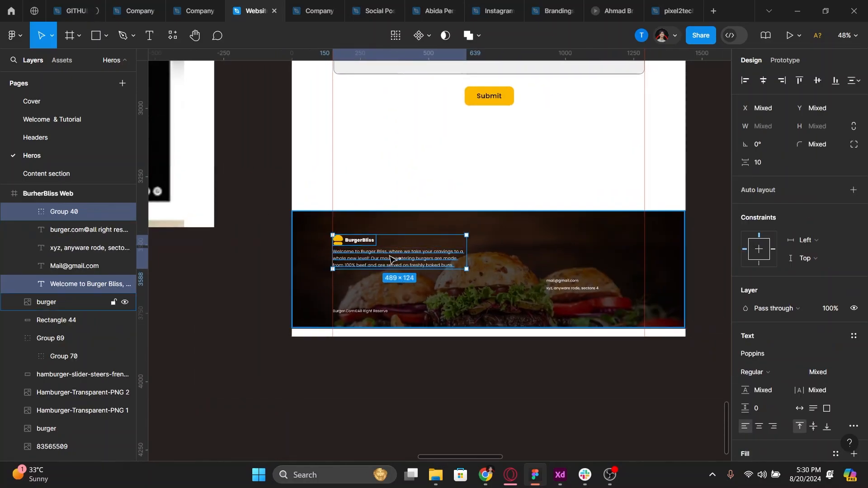
drag(392, 257, 388, 284)
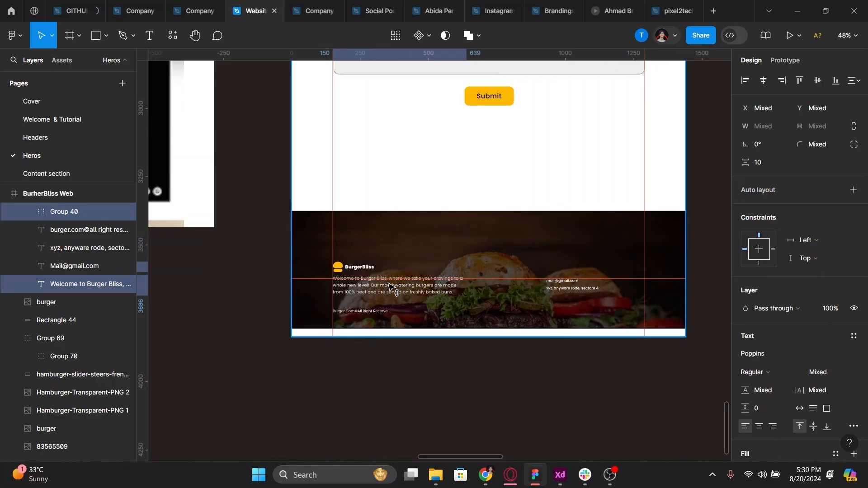
Lower the top edges of the footer's burger image and black background rectangle to Y 3456
click(416, 245)
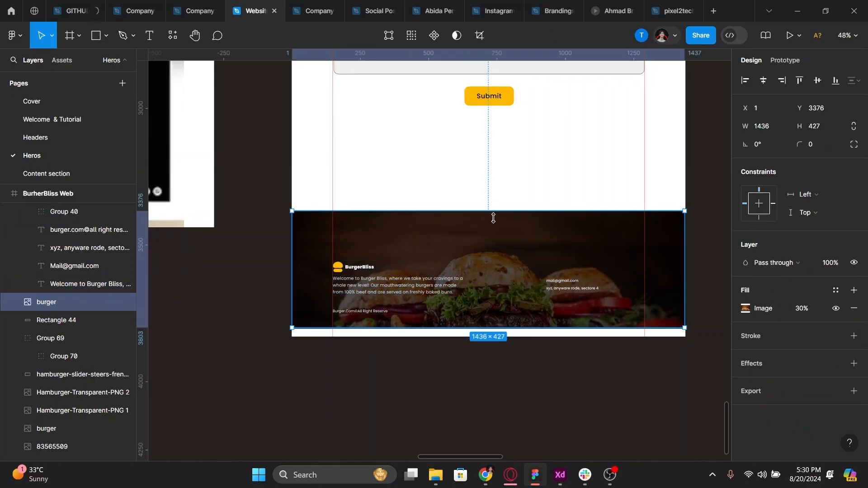
drag(494, 218, 494, 232)
click(497, 218)
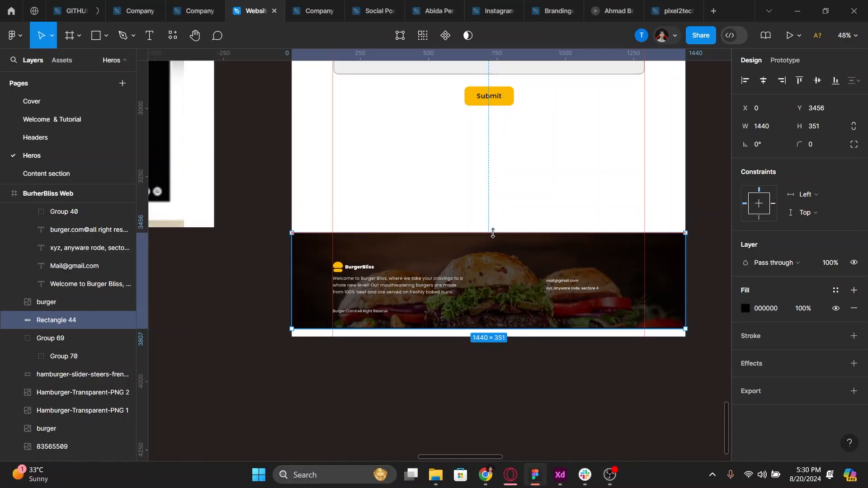
Move the footer's BurgerBliss logo up slightly to widen the gap above the welcome paragraph
scroll(382, 298, up, 5)
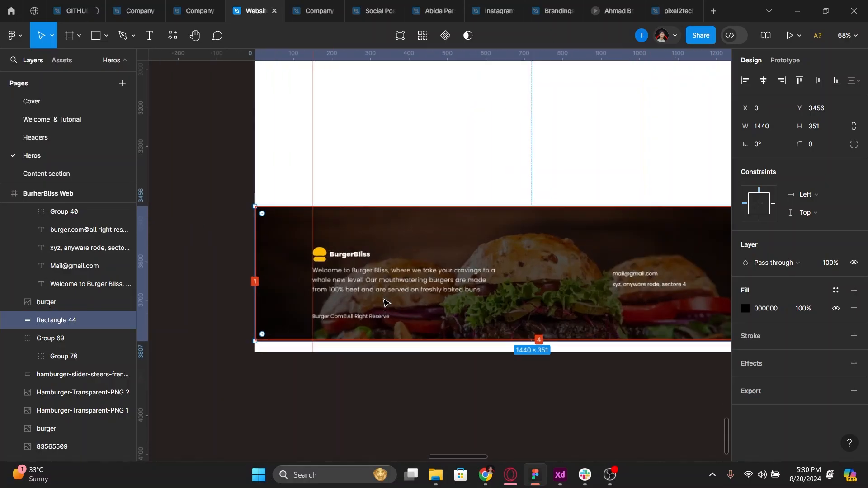
click(337, 252)
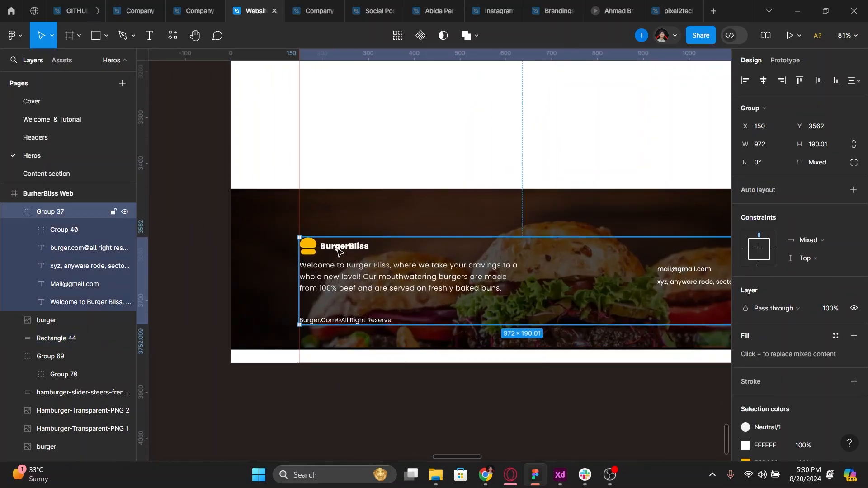
click(338, 251)
drag(338, 251, 341, 243)
Set the welcome paragraph's font size to 18 and widen its text box to 545
click(353, 273)
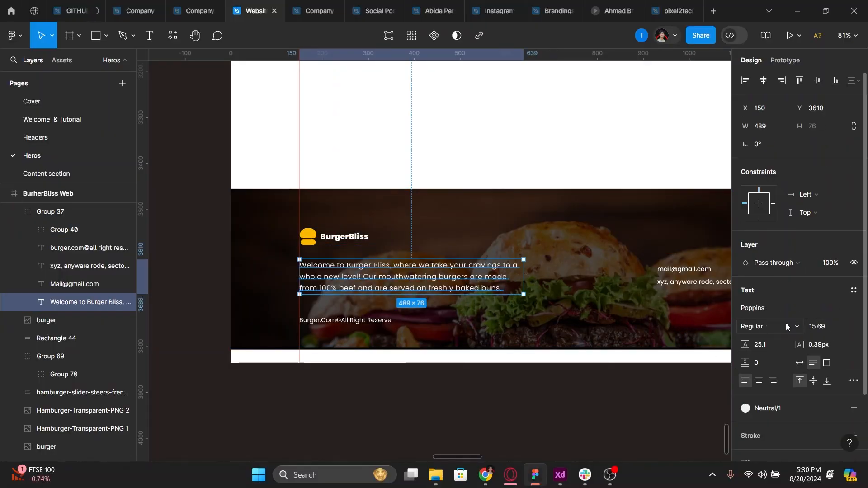
click(824, 328)
text(18)
key(Return)
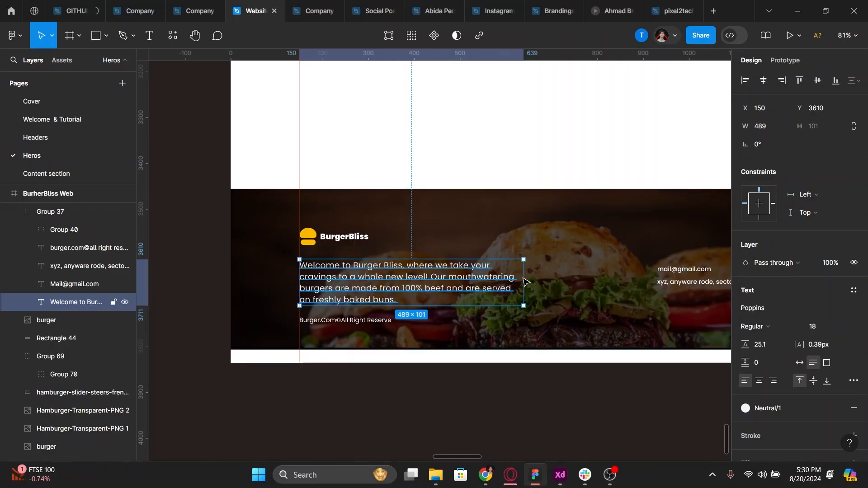
drag(536, 278, 550, 275)
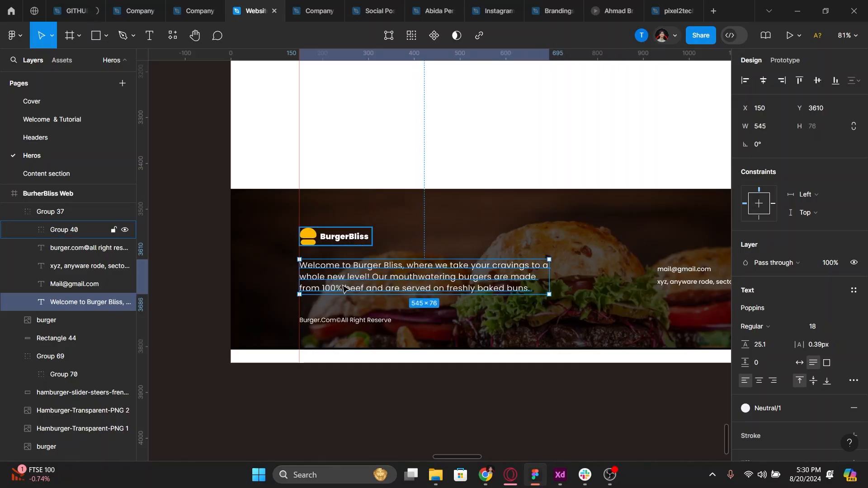
Move the copyright text down to Y 3752 and draw a horizontal line 1138 long above it, spanning the margin guides
scroll(323, 324, down, 2)
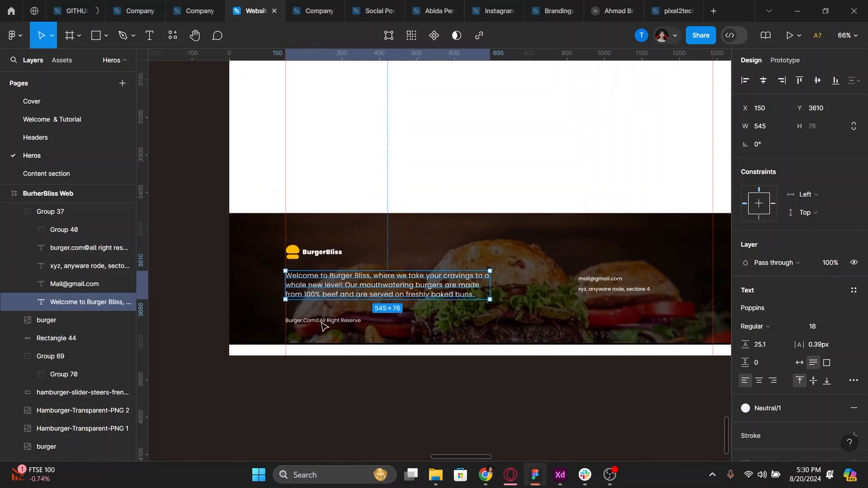
drag(322, 323, 322, 330)
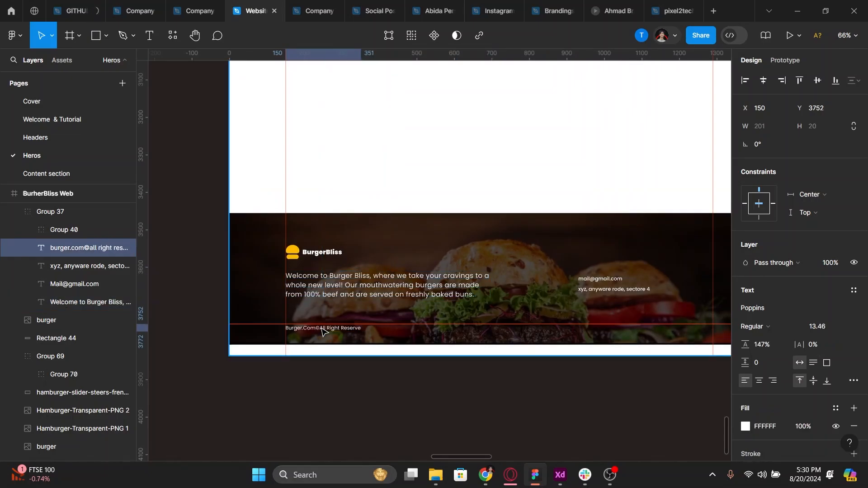
scroll(323, 332, up, 3)
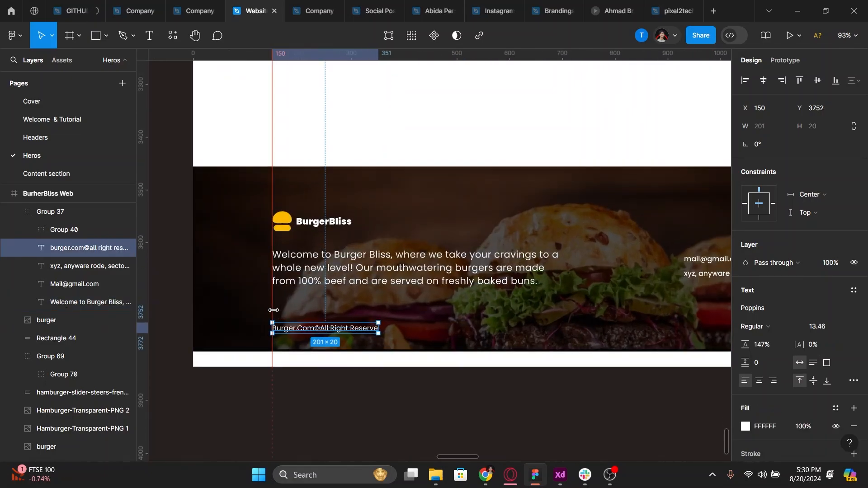
key(l)
mouse_move(273, 310)
mouse_down()
mouse_move(700, 310)
mouse_move(704, 338)
mouse_move(700, 310)
mouse_move(684, 309)
mouse_up()
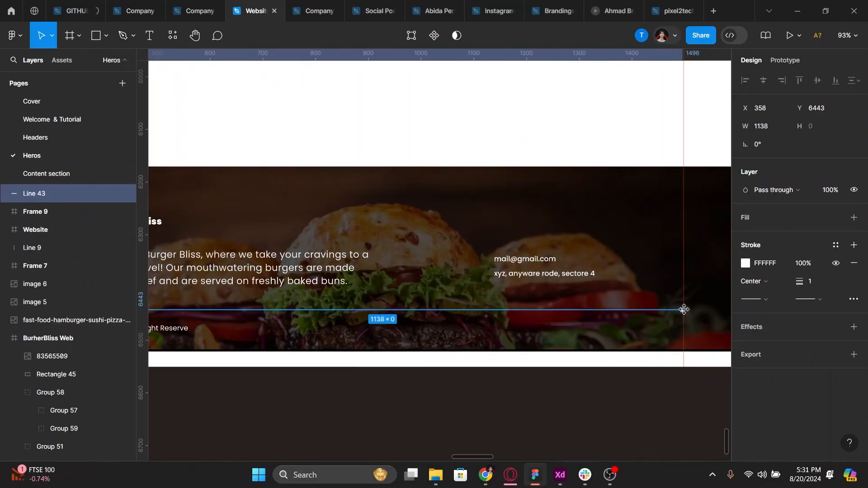
Set the layer opacity of the footer's divider line to 40%
scroll(537, 315, left, 5)
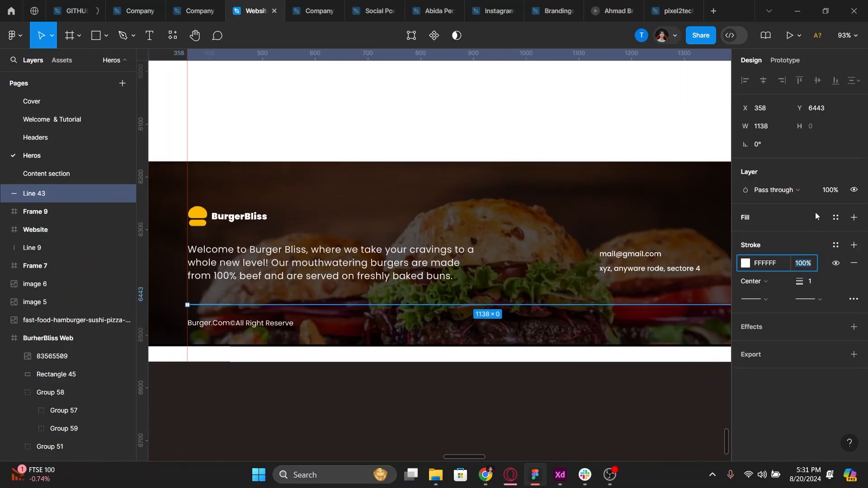
click(835, 190)
text(40)
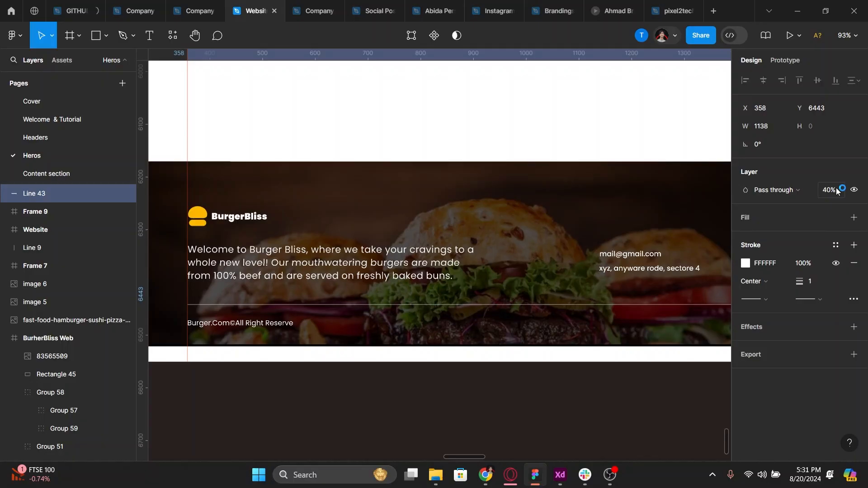
key(Return)
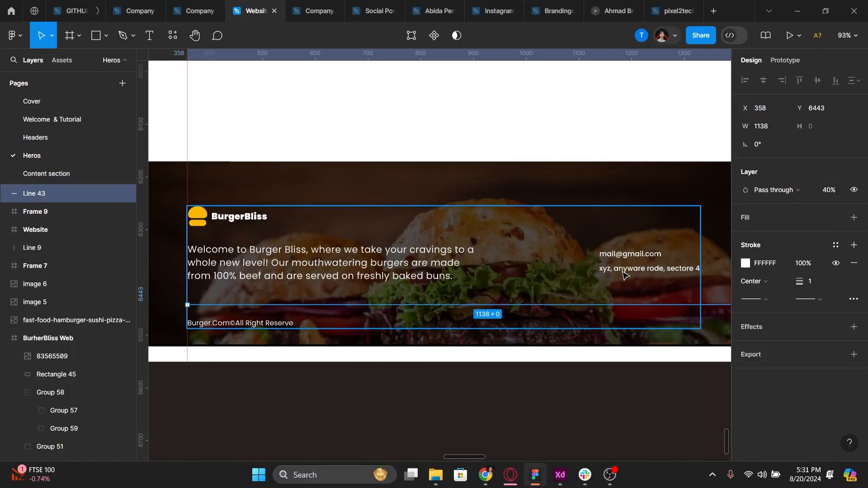
Move the footer's e-mail and address lines down and toward the right margin guide, to X 1095
click(624, 270)
mouse_move(625, 269)
mouse_down()
mouse_move(541, 259)
mouse_move(628, 285)
mouse_up()
shift+click(542, 254)
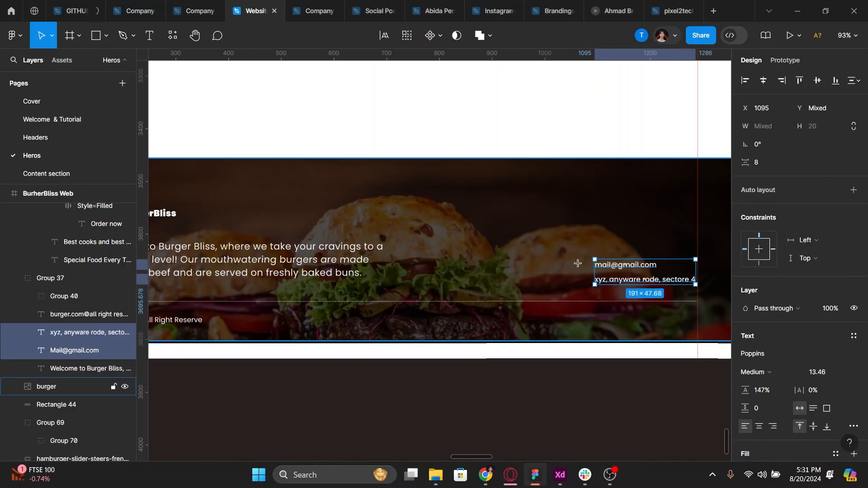
Draw a 24 × 24 circle beside the e-mail line and place a duplicate of it beside the address line
scroll(577, 264, up, 5)
key(o)
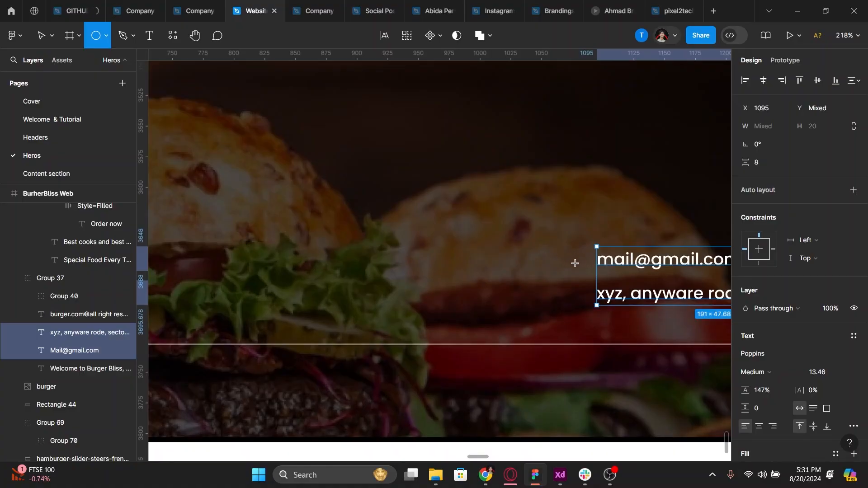
mouse_move(542, 236)
mouse_down()
mouse_move(582, 271)
mouse_move(568, 273)
mouse_up()
key(alt)
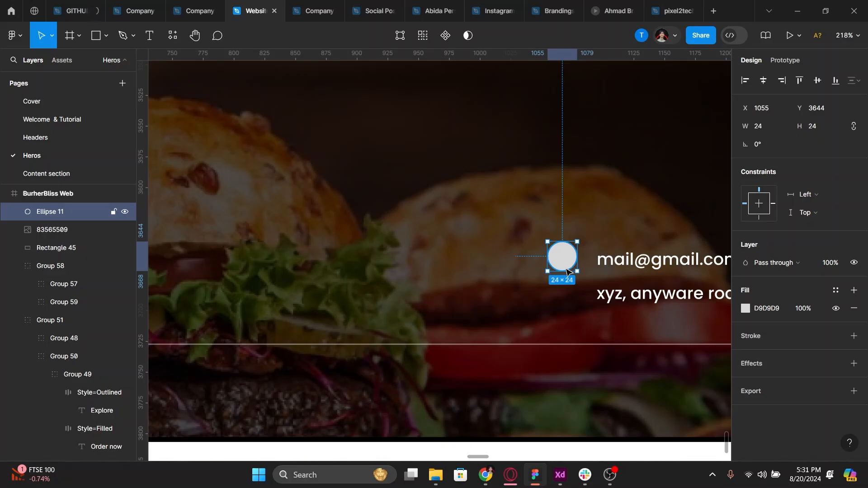
drag(567, 270, 573, 302)
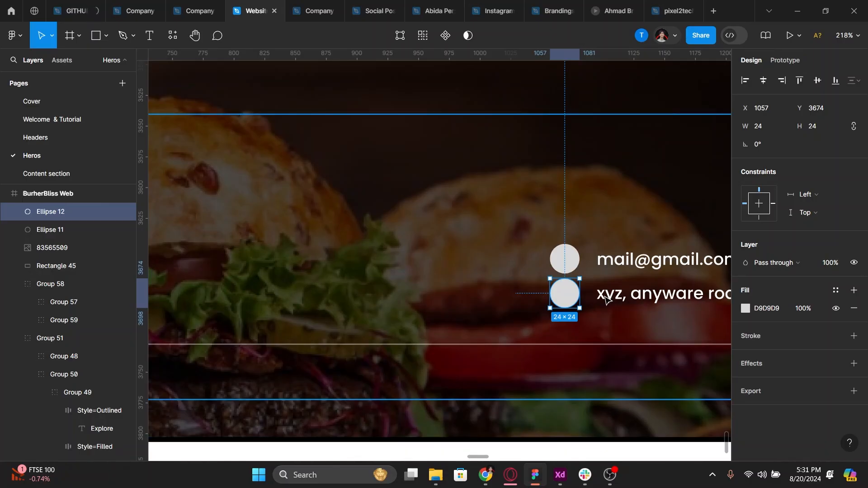
Group the address line with its circle, and group the e-mail line with its own circle
click(614, 298)
double_click(613, 299)
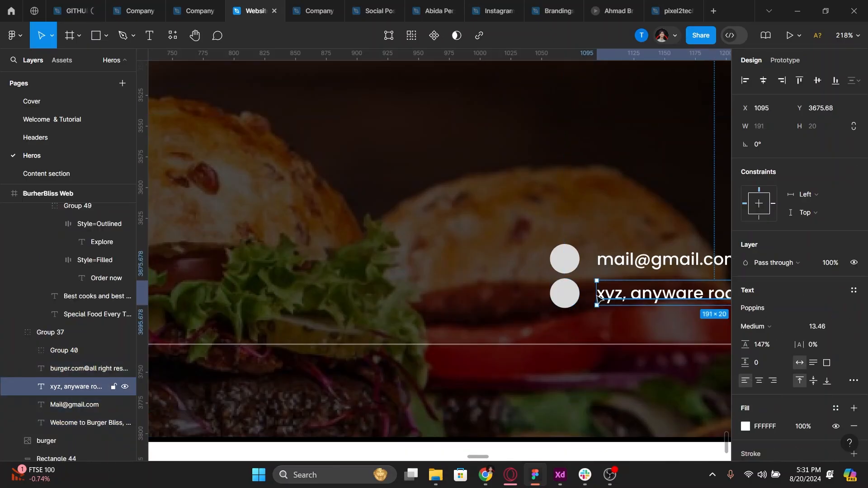
shift+click(569, 302)
key(ctrl+g)
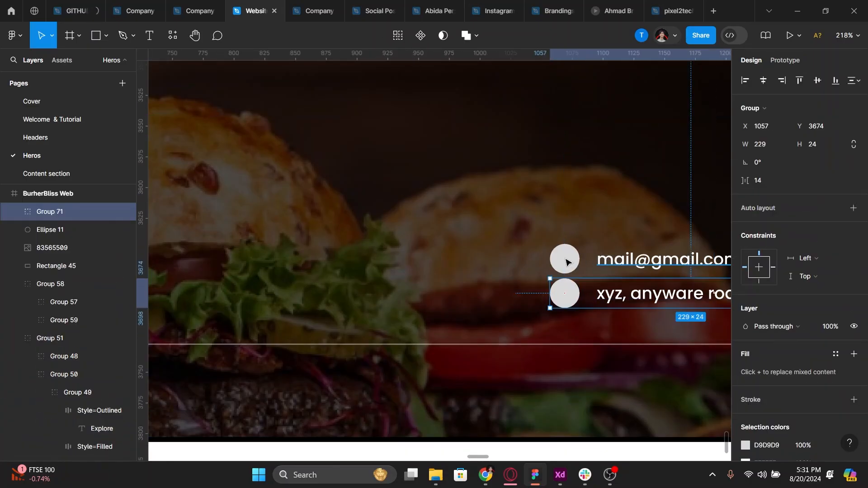
double_click(605, 260)
shift+click(567, 263)
key(ctrl+g)
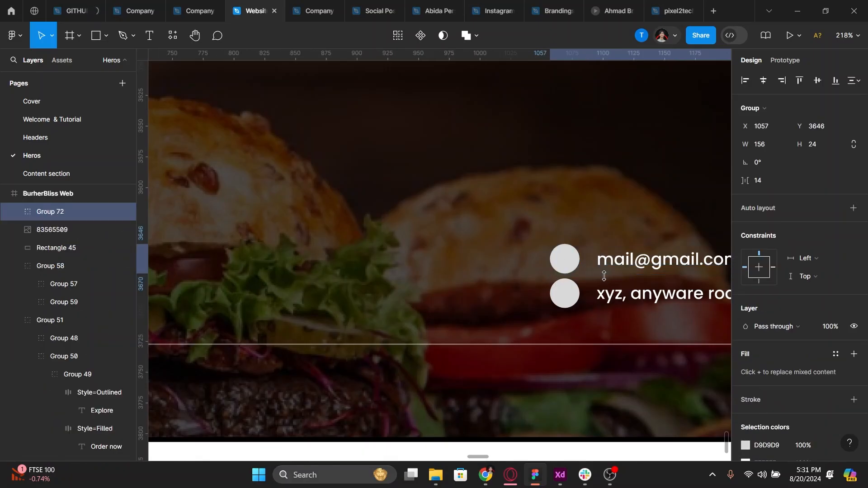
Set the vertical spacing between the e-mail and address groups to 8
scroll(583, 272, down, 3)
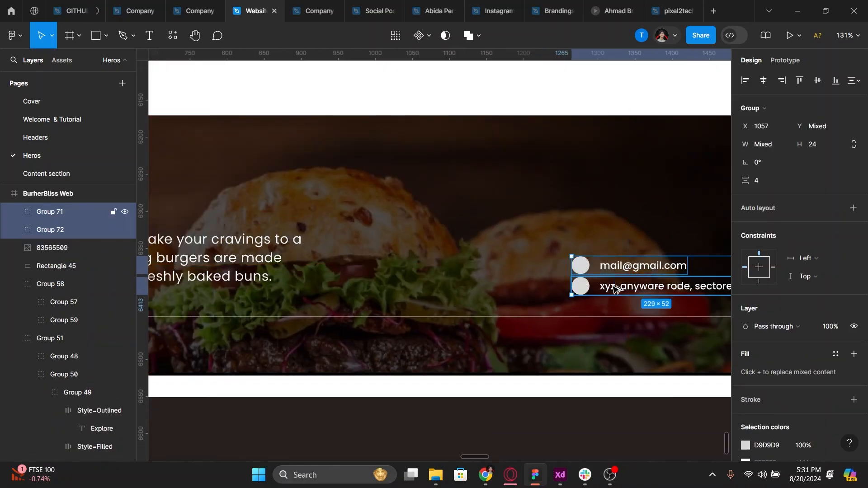
shift+click(614, 289)
scroll(724, 203, down, 1)
click(760, 180)
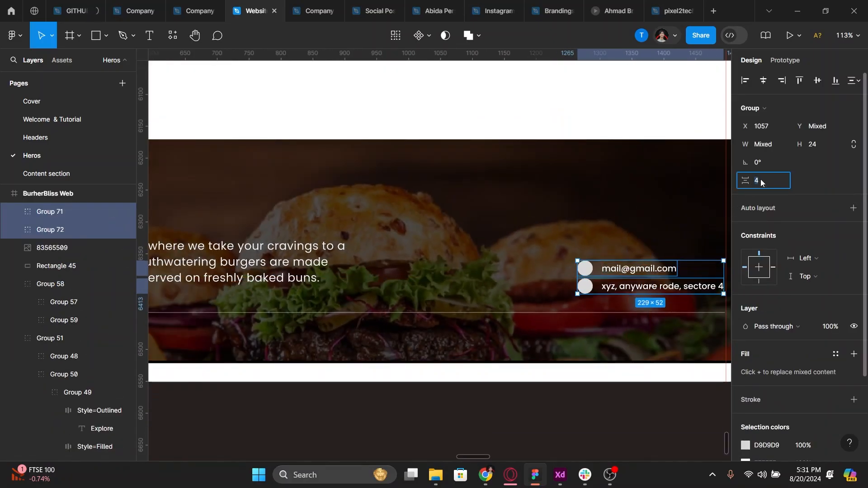
text(8)
key(Return)
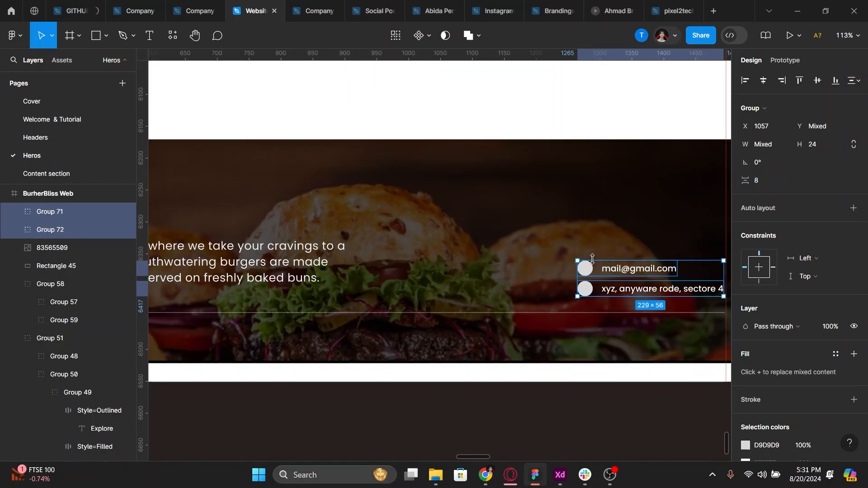
Change the fill of both contact circles to white, FFFFFF
double_click(588, 273)
shift+click(585, 291)
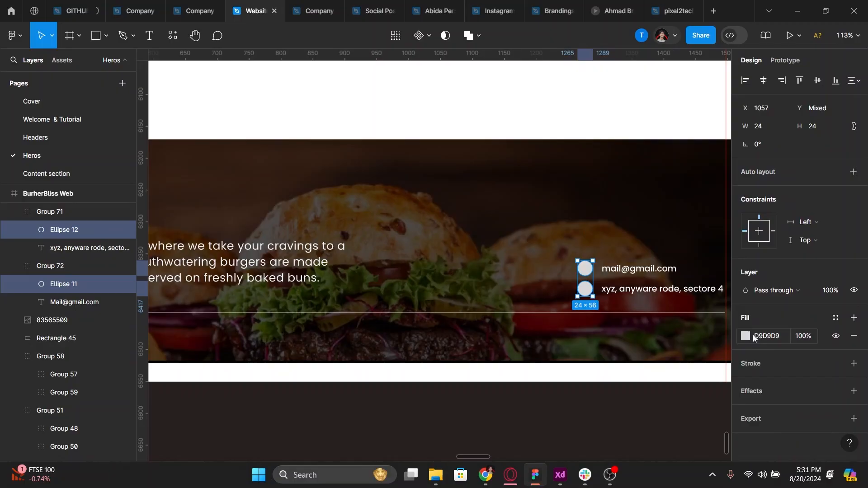
click(748, 337)
drag(612, 186, 609, 134)
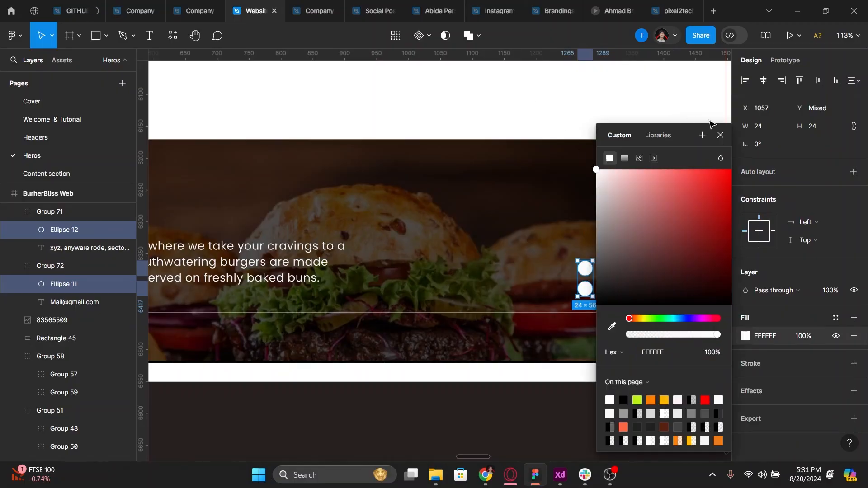
key(Escape)
Group the e-mail and address lines together and move the group up level with the welcome text, to Y 3616
click(623, 270)
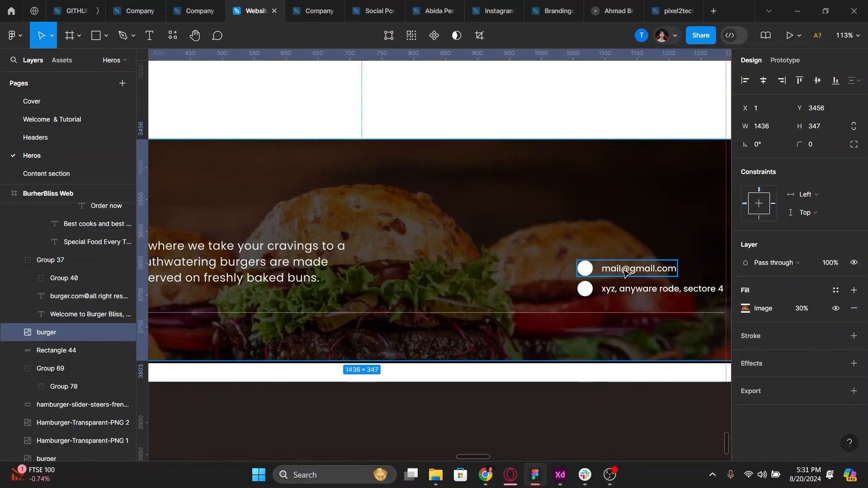
click(624, 271)
shift+click(625, 294)
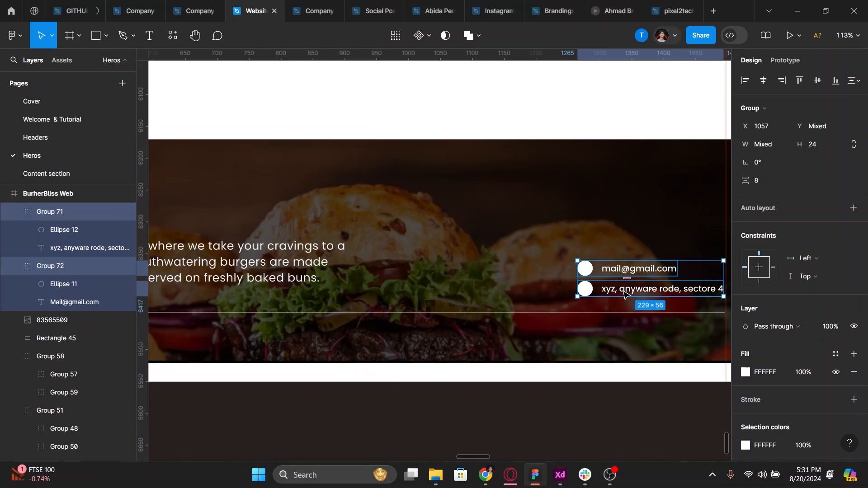
scroll(624, 294, down, 3)
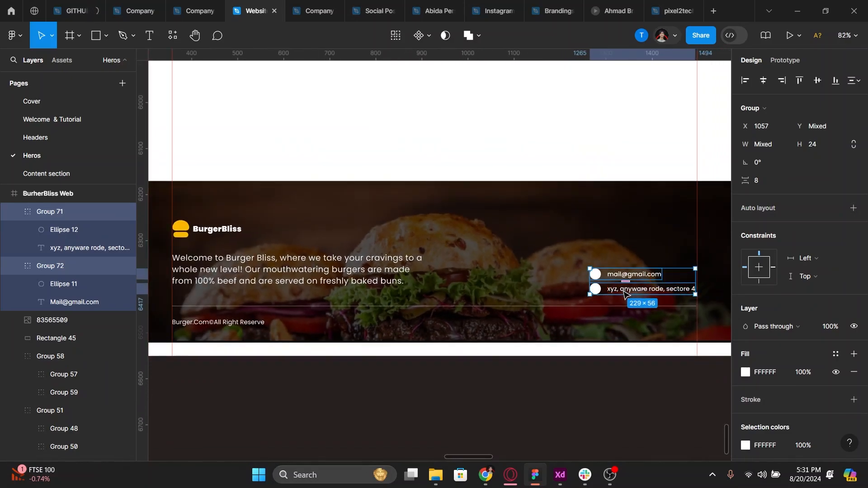
key(ctrl+g)
drag(626, 293, 625, 282)
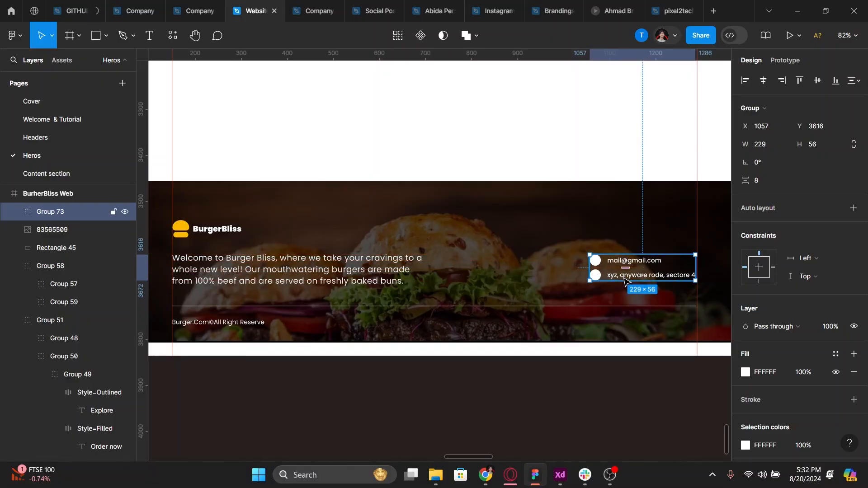
Change the copyright text below the divider line to "Burgerbliss ©2024. All Right Reserved."
double_click(228, 325)
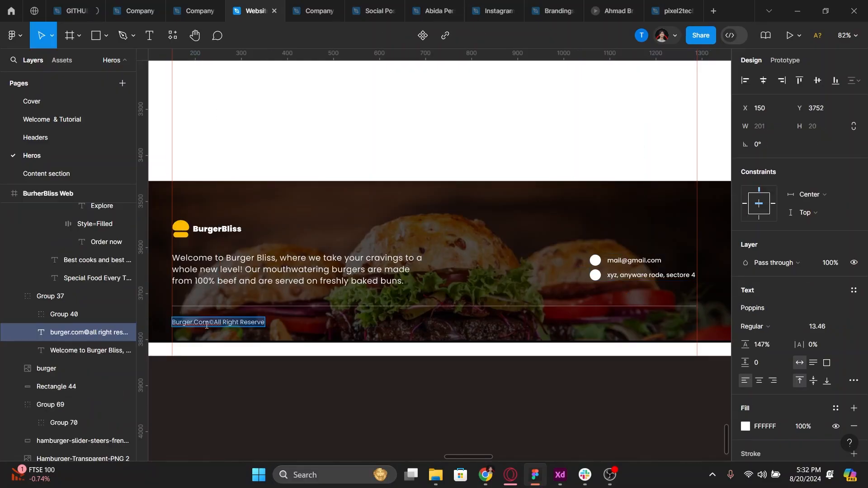
key(Escape)
key(BackSpace)
key(BackSpace)
key(BackSpace)
key(BackSpace)
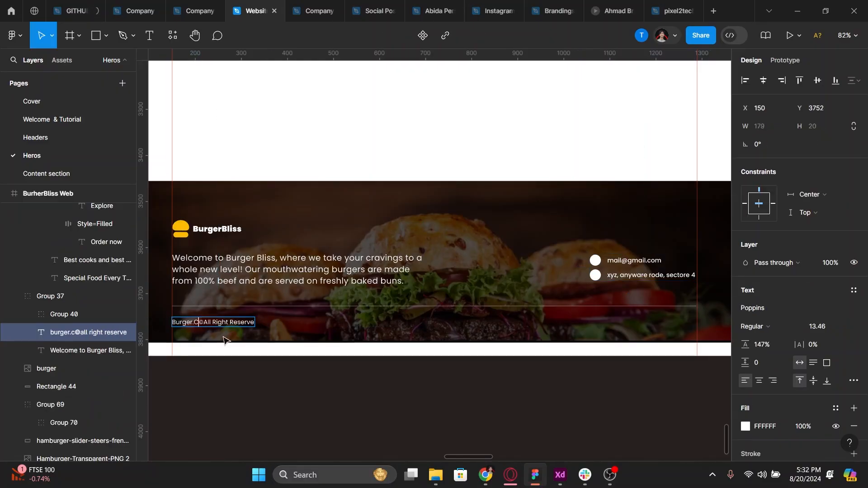
text(biss)
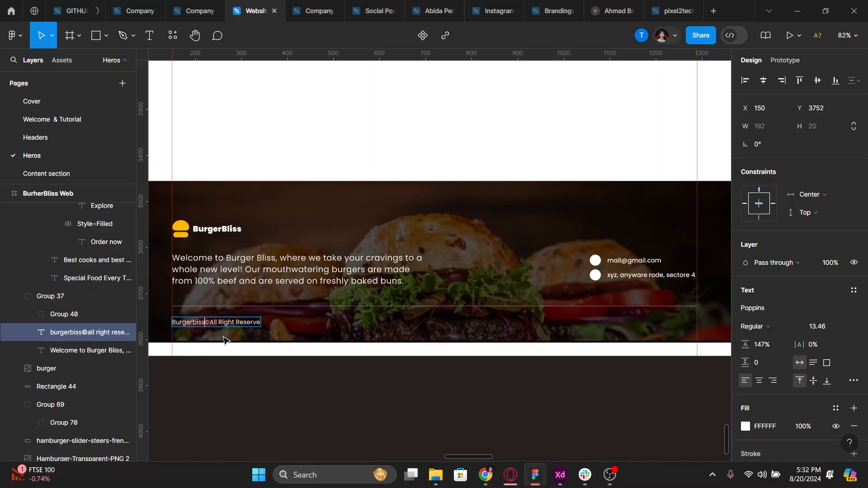
key(Right)
text(202)
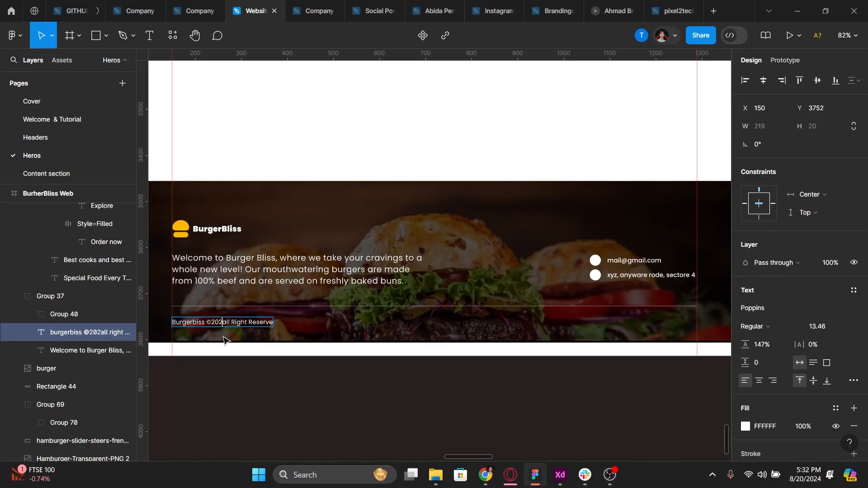
text(4. A)
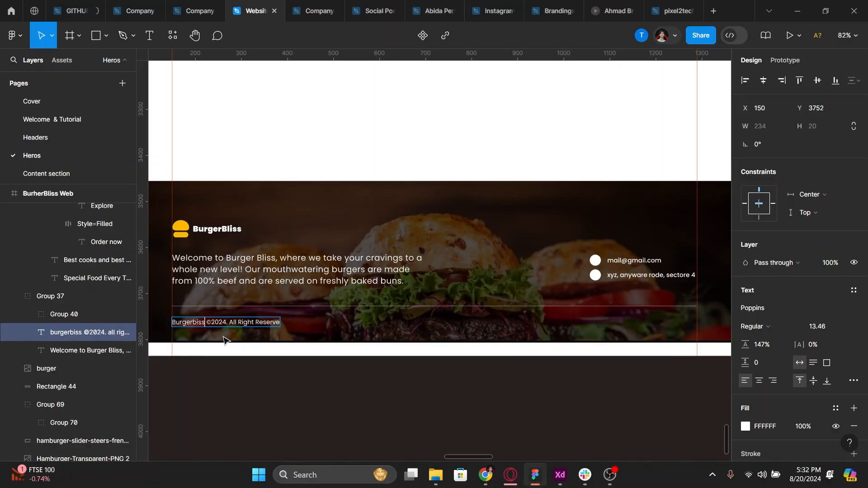
text(l)
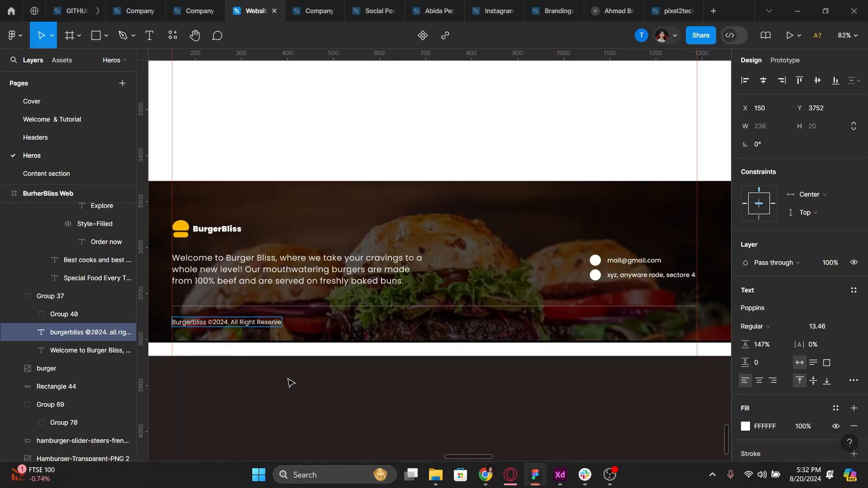
text(d.)
key(Escape)
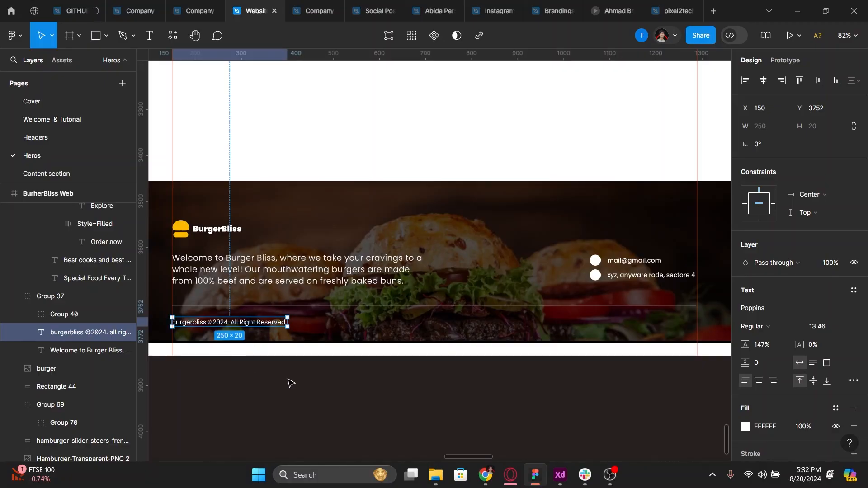
Place a separate copy of the address line's circle below the divider's right end at X 1262, Y 3748, outside the contact group
drag(458, 407, 446, 409)
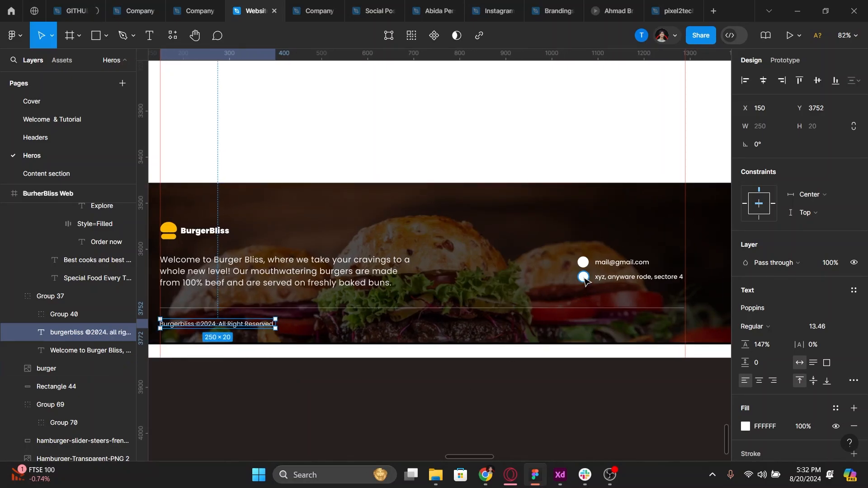
drag(584, 279, 681, 329)
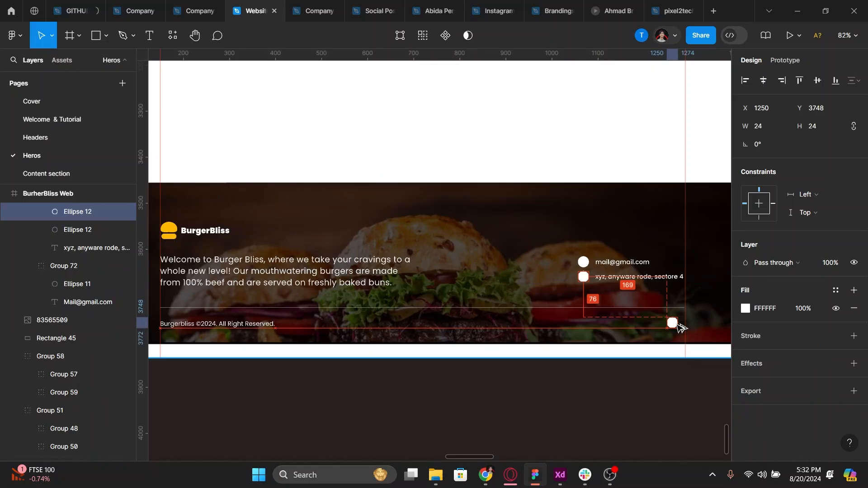
key(Delete)
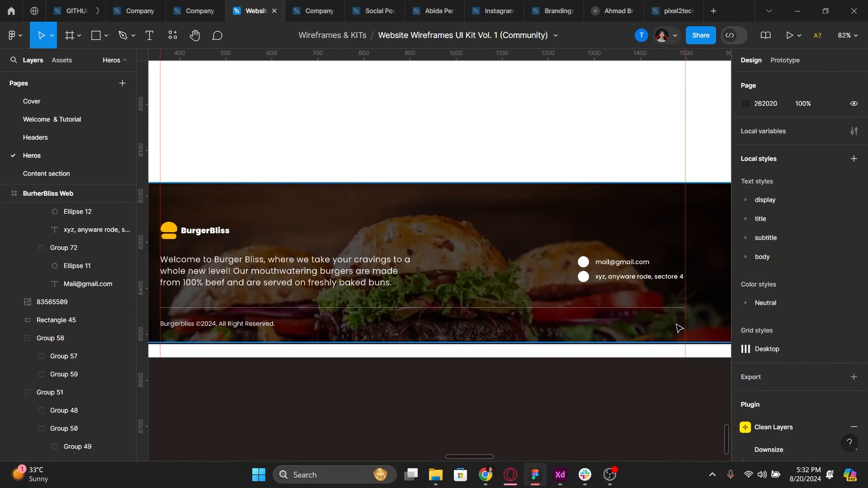
key(ctrl+z)
scroll(676, 326, up, 5)
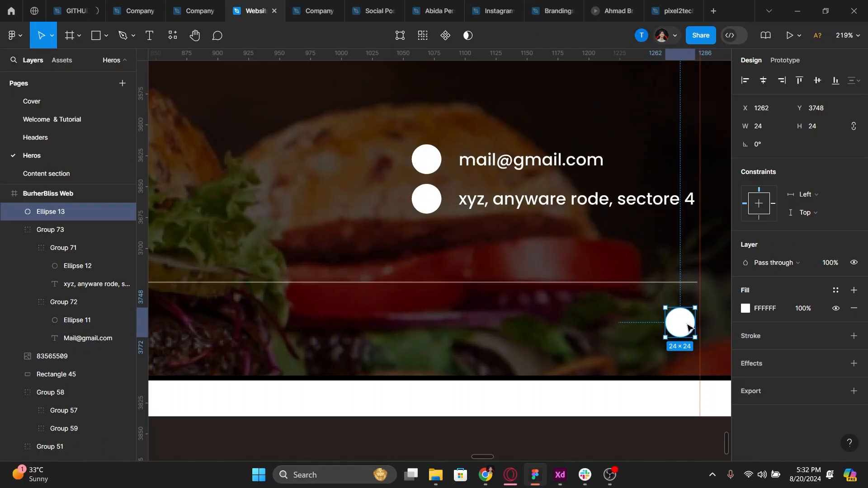
Duplicate the circle below the divider leftward at equal intervals to form a row of four circles
key(alt)
drag(688, 326, 646, 329)
key(ctrl+d)
key(ctrl+d)
key(ctrl+d)
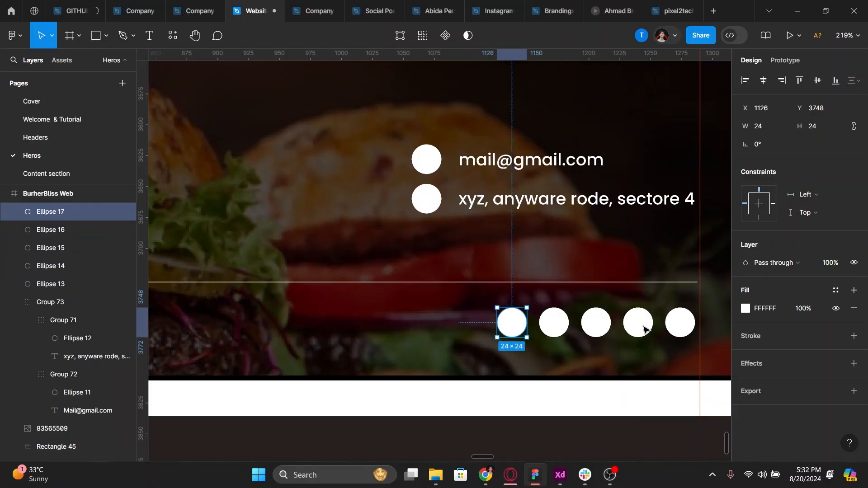
key(ctrl+z)
Set the horizontal spacing between the four circles below the divider to 12 and group them
shift+click(679, 325)
shift+click(639, 327)
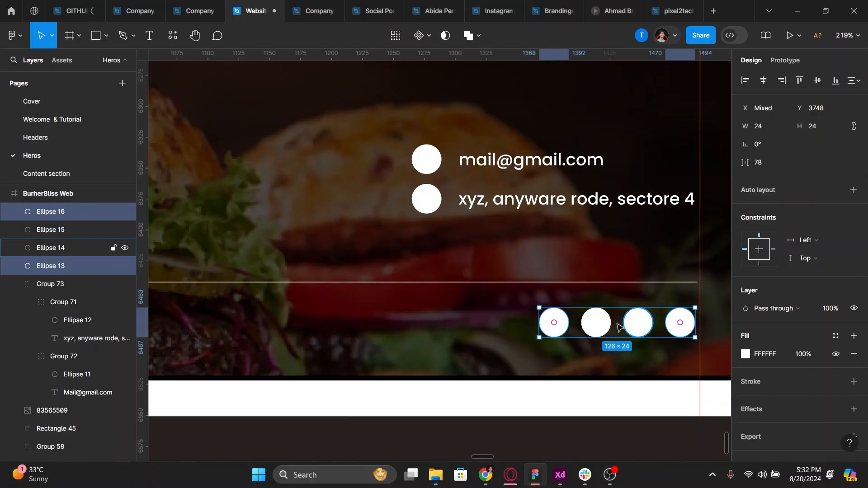
shift+click(590, 327)
click(764, 163)
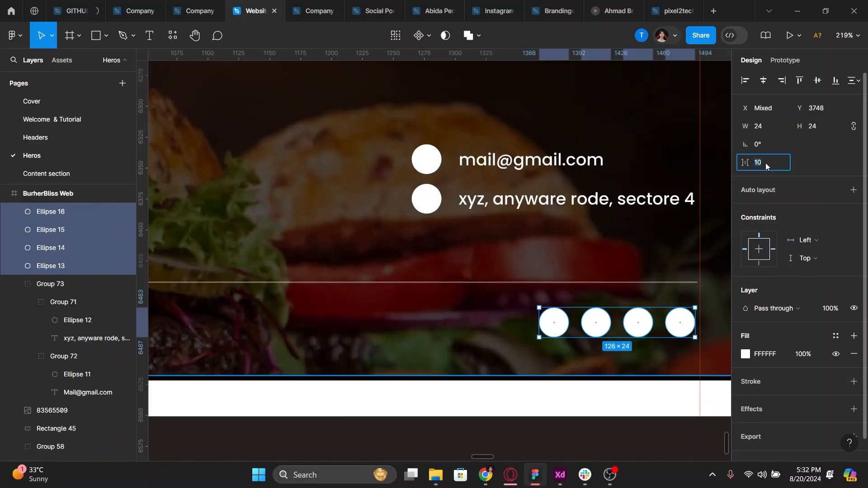
text(12)
key(Return)
key(Left)
key(Left)
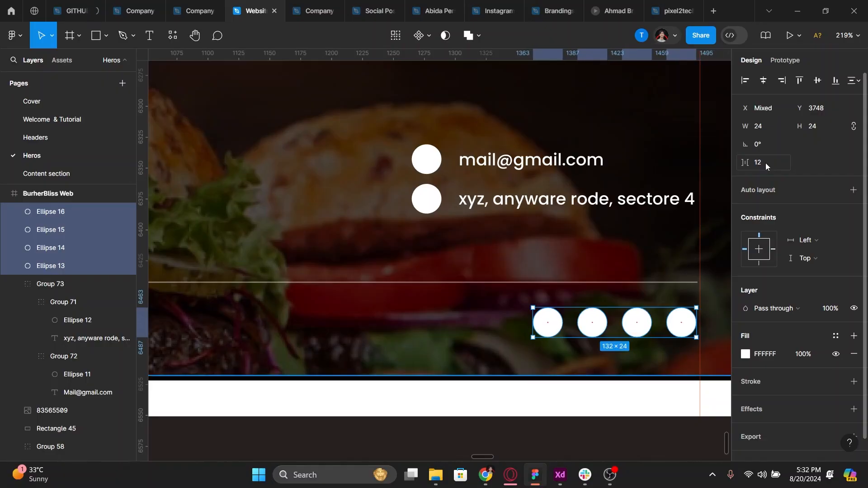
scroll(624, 217, down, 5)
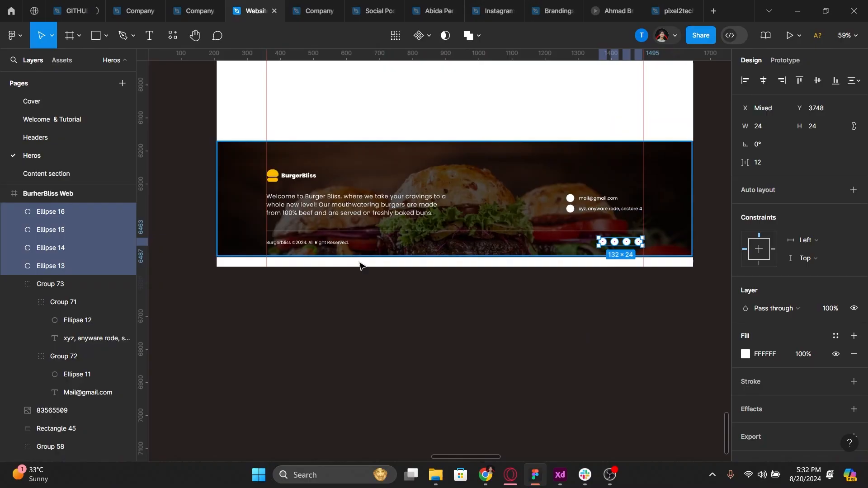
key(ctrl+g)
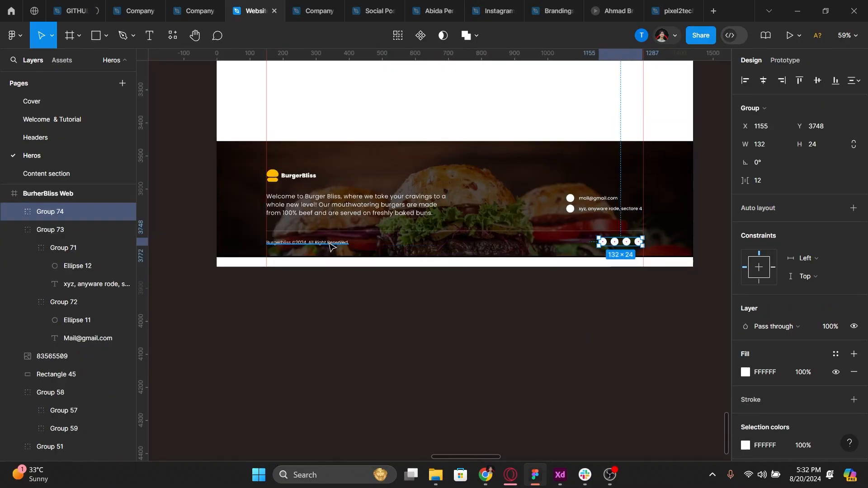
Ungroup the logo, welcome text and copyright text into separate layers
shift+click(332, 243)
scroll(343, 249, up, 2)
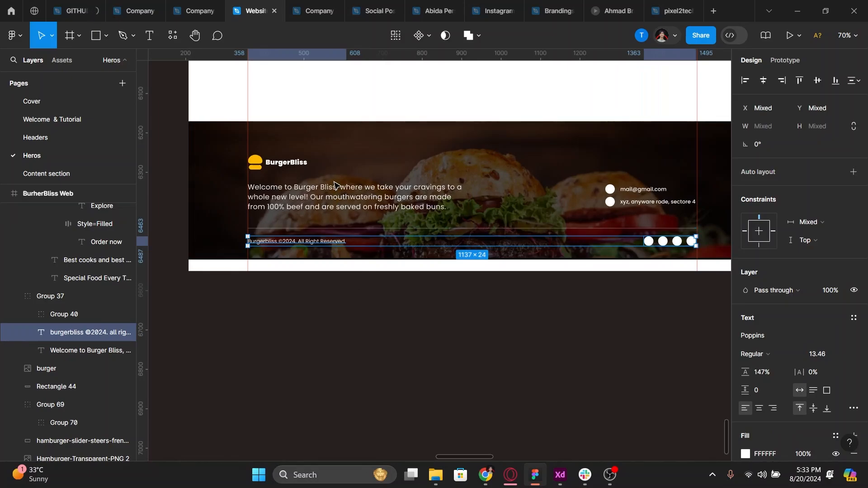
key(Escape)
click(335, 201)
key(ctrl+shift+g)
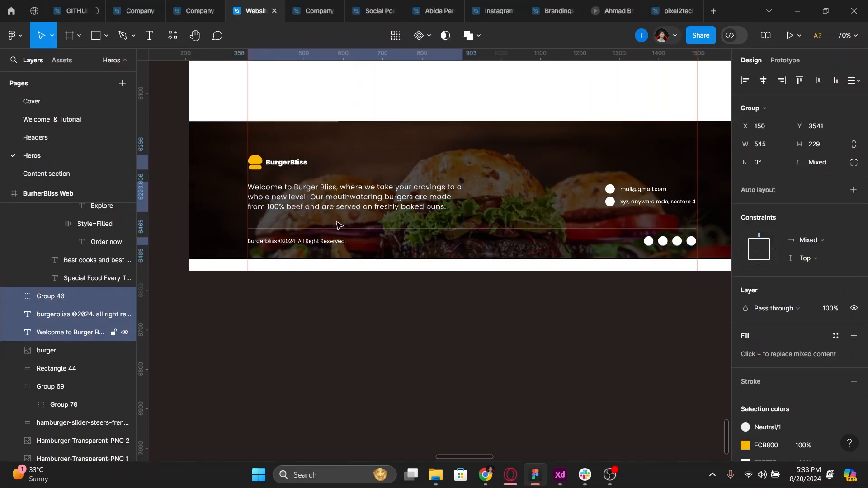
key(Escape)
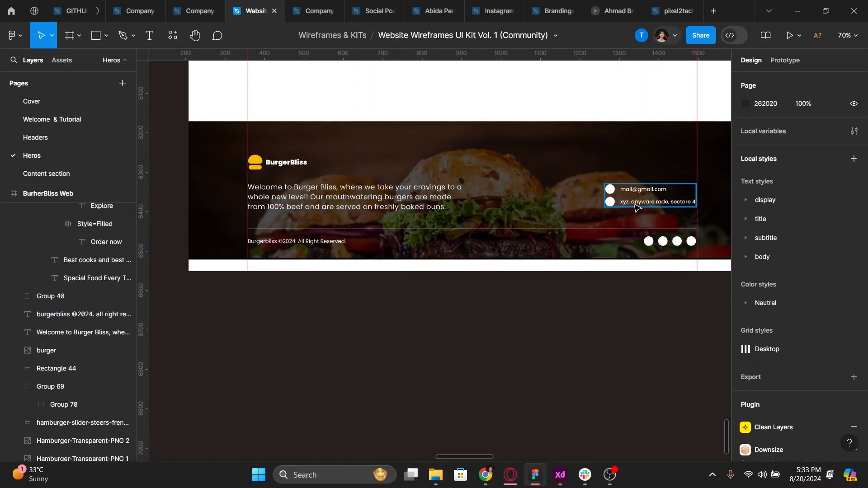
Align the vertical centers of the contact group and the welcome text, and group them as one row
click(636, 207)
shift+click(418, 192)
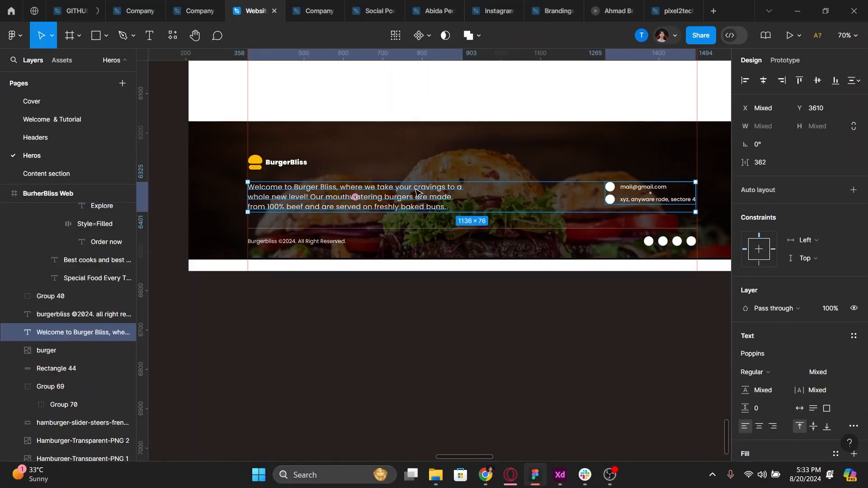
key(alt+v)
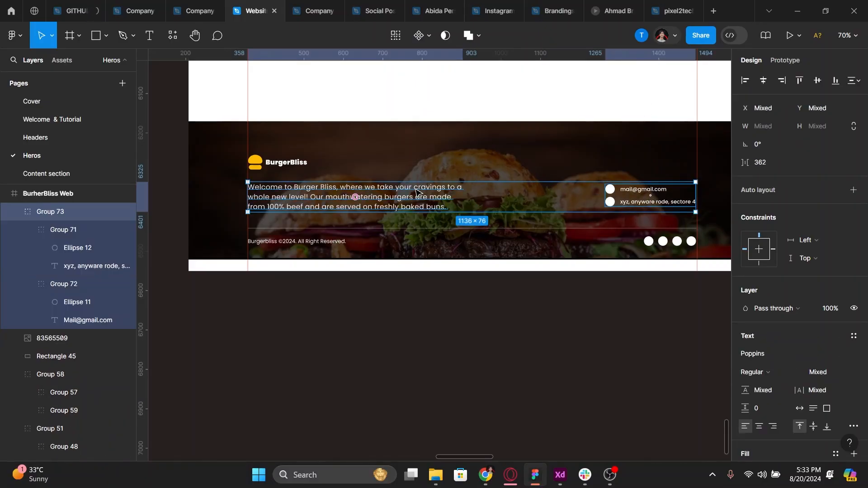
key(ctrl+g)
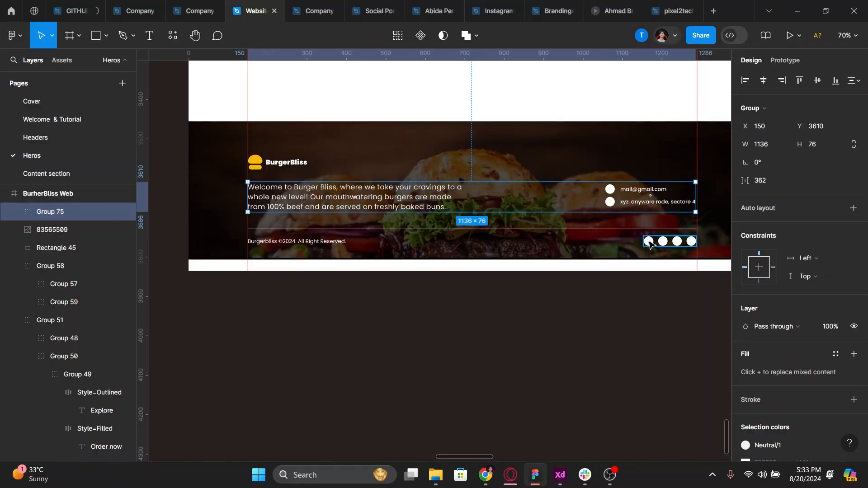
Group the copyright text with the row of four circles below the divider line
click(650, 245)
shift+click(332, 245)
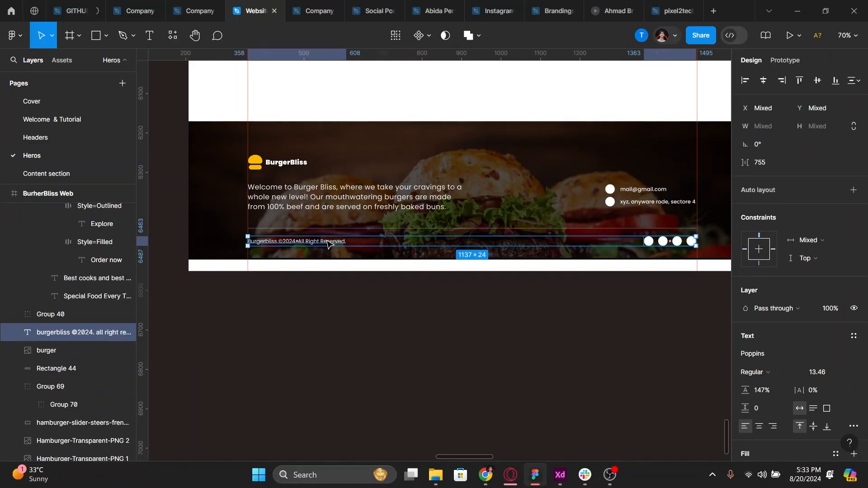
key(ctrl+g)
shift+click(344, 209)
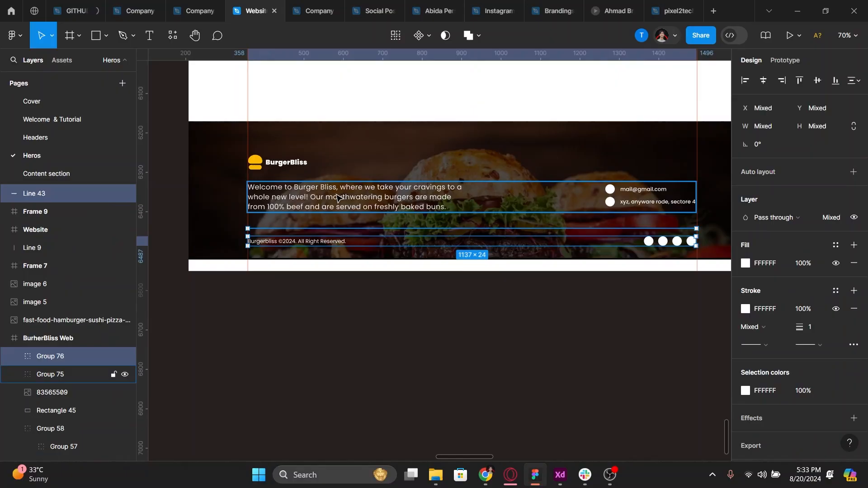
Group the BurgerBliss logo with the row holding the welcome text and contact lines
click(291, 166)
shift+click(292, 206)
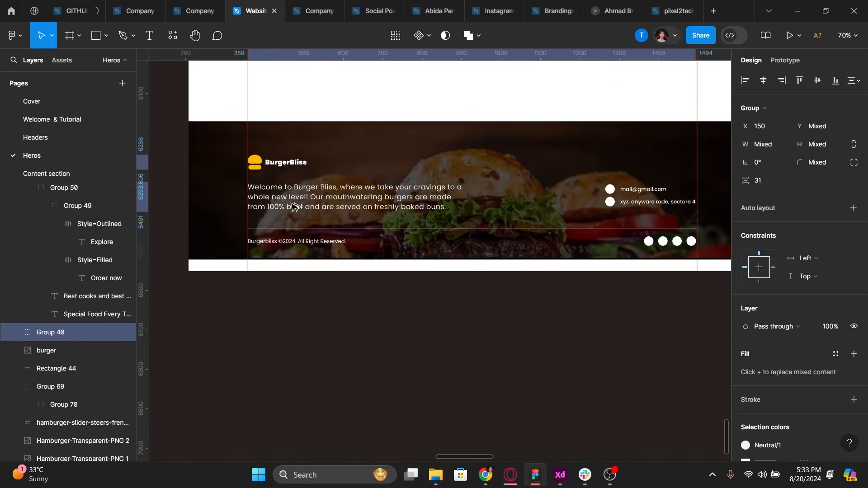
key(ctrl+g)
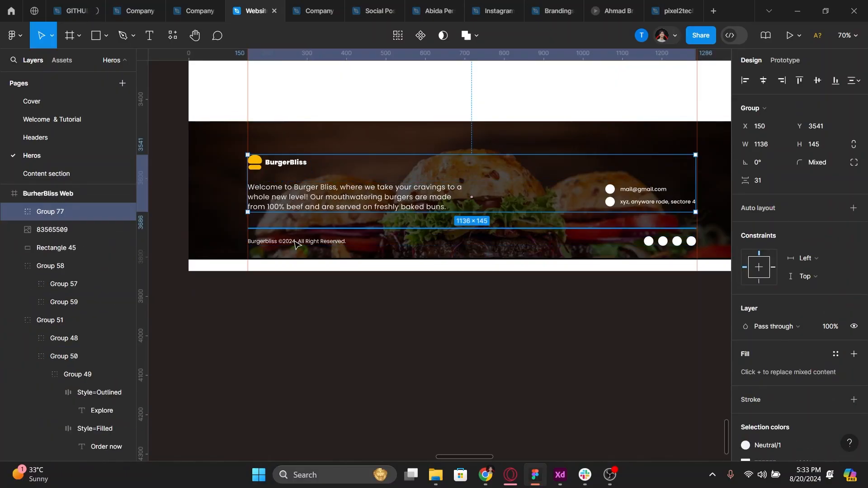
Align the horizontal centers of the logo-and-contact group, divider line and copyright group, and distribute their vertical spacing
shift+click(297, 244)
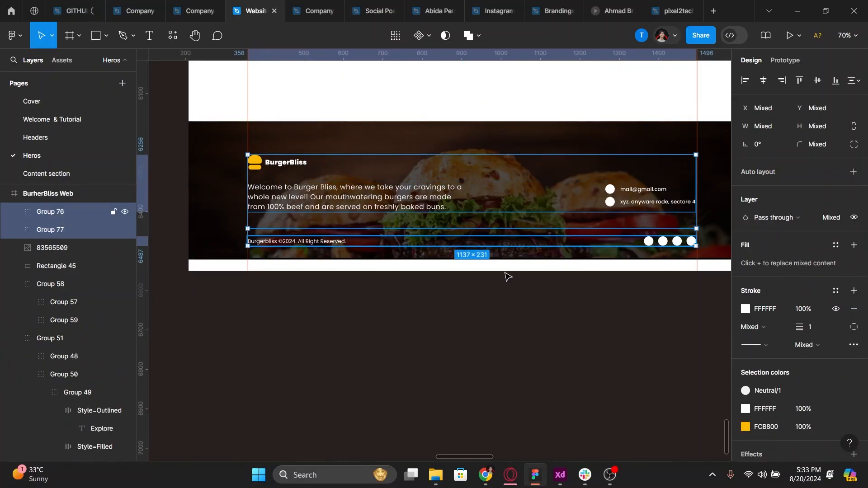
click(858, 85)
click(756, 117)
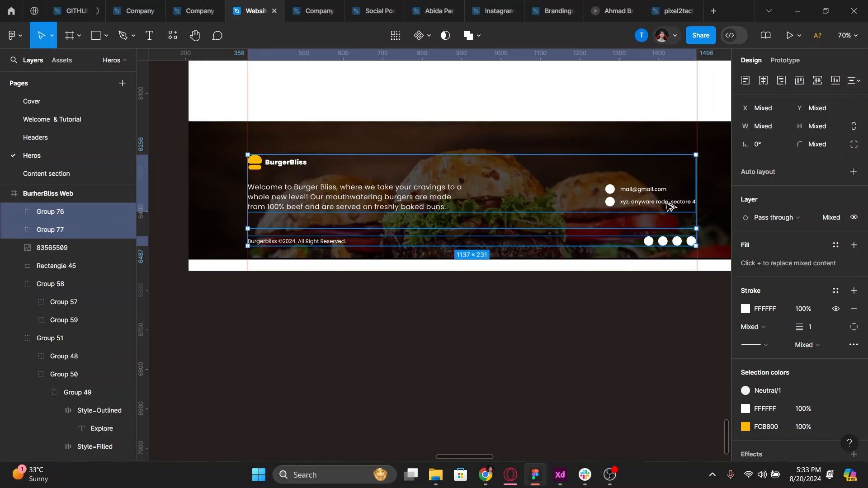
key(alt+h)
click(856, 84)
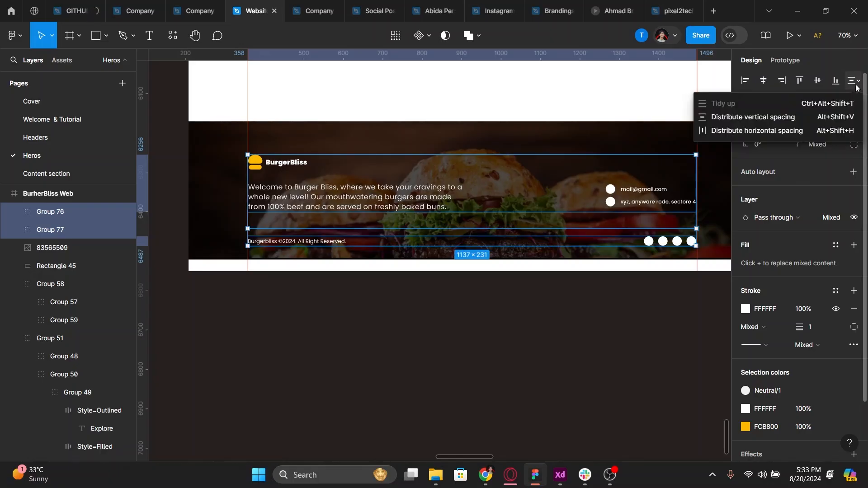
click(794, 117)
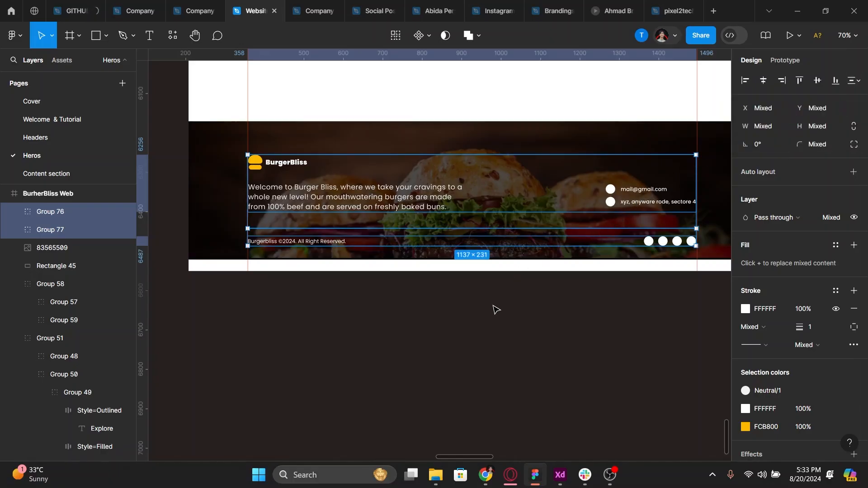
Move the divider line and the copyright row up slightly, closer to the welcome text
click(389, 283)
scroll(324, 241, up, 4)
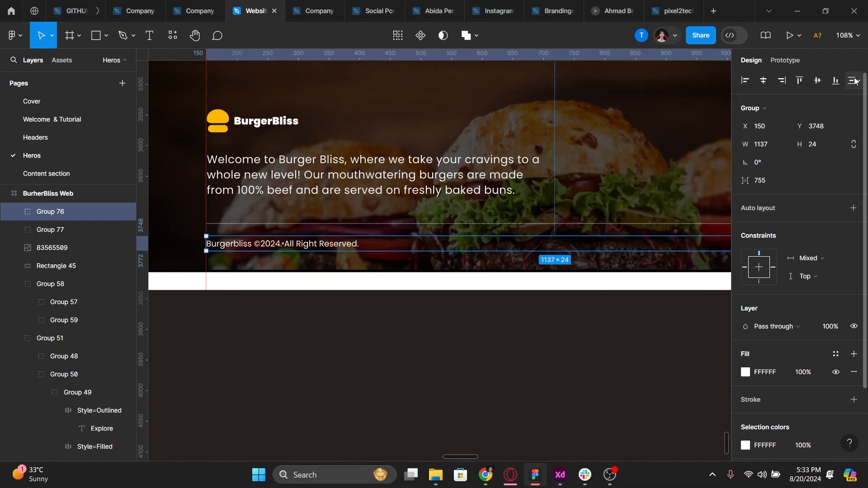
click(855, 81)
click(855, 81)
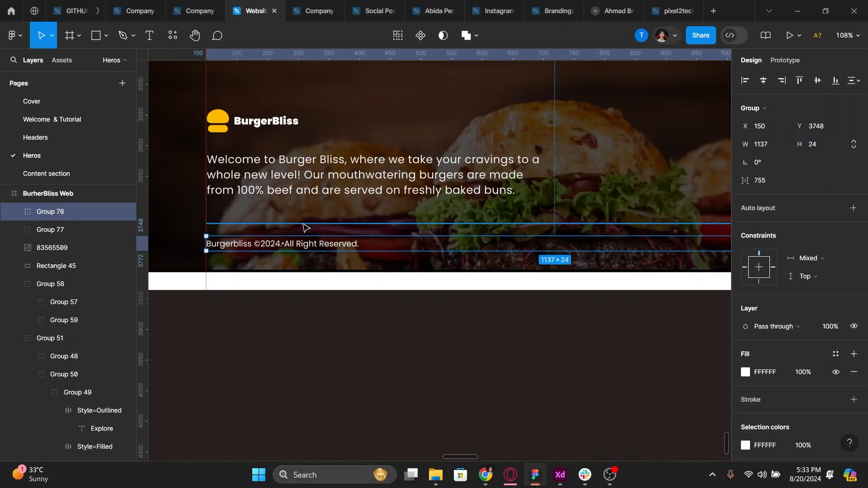
shift+click(304, 223)
drag(304, 224, 302, 216)
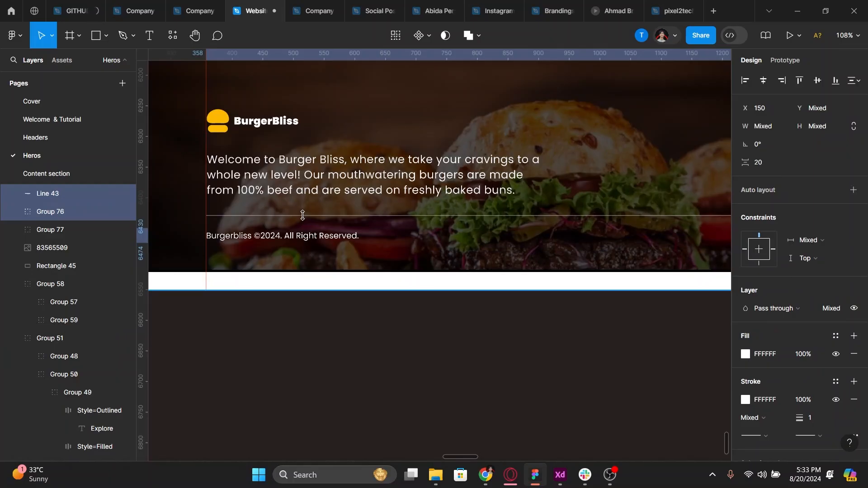
Group the logo, welcome text, contact lines, divider and copyright row together and move the group down to Y 3558
scroll(322, 222, down, 2)
key(alt)
scroll(388, 237, down, 3)
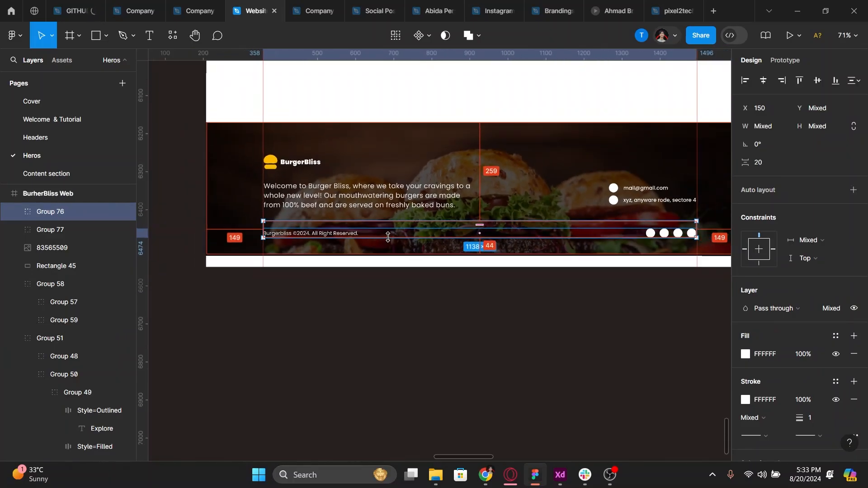
shift+click(379, 208)
key(ctrl+g)
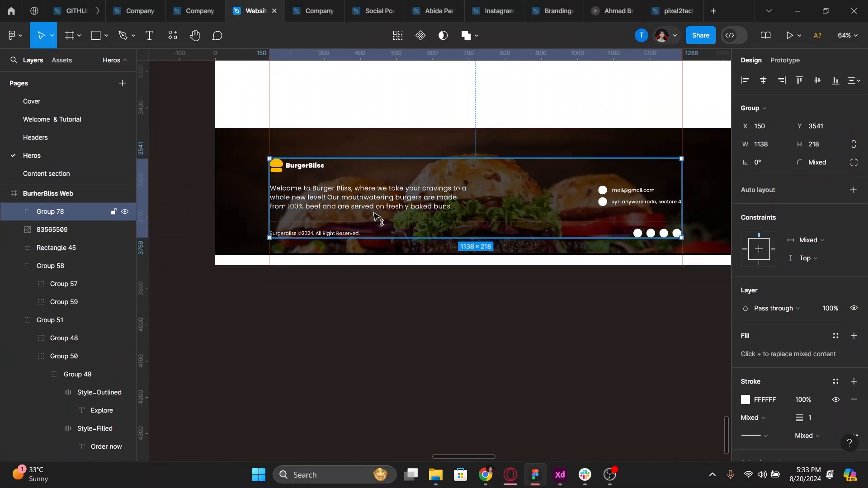
drag(378, 208, 375, 216)
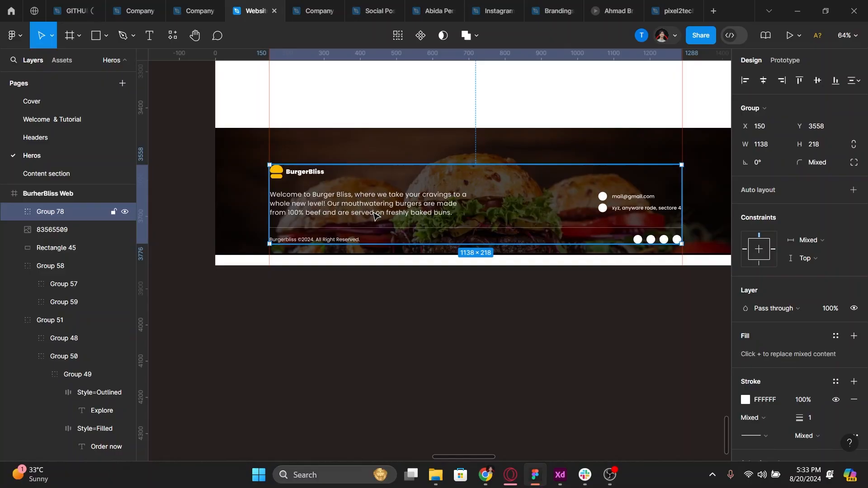
Lower the top edge of the footer's burger image and dark backing rectangle to Y 3488
click(345, 157)
drag(462, 132, 453, 167)
click(470, 132)
click(475, 117)
scroll(475, 118, down, 2)
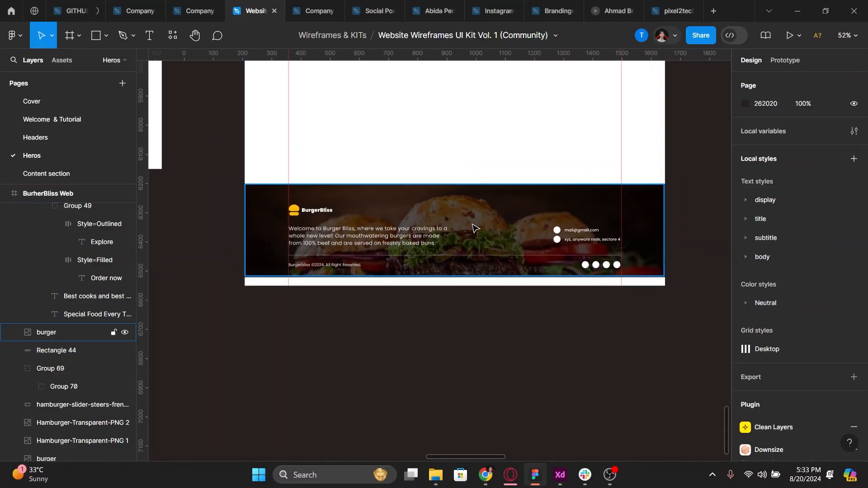
Extend the footer's burger image and its dark backing rectangle down to the page frame's lower edge, 348 high
click(454, 276)
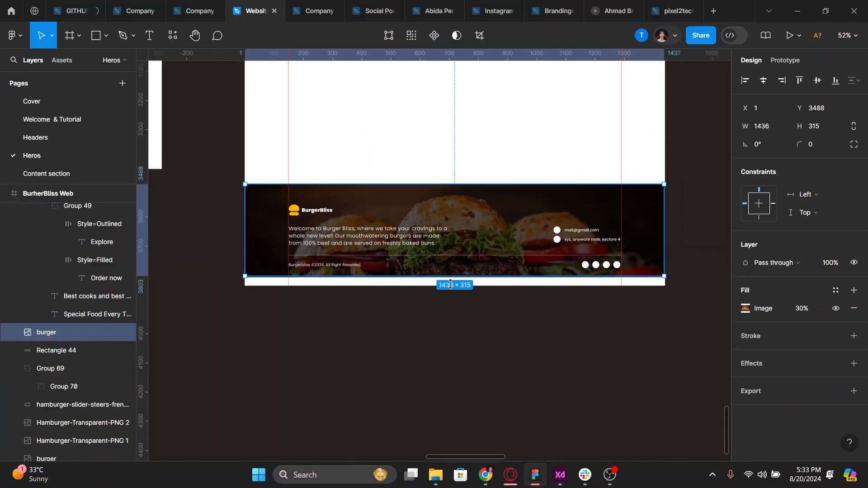
drag(454, 276, 452, 280)
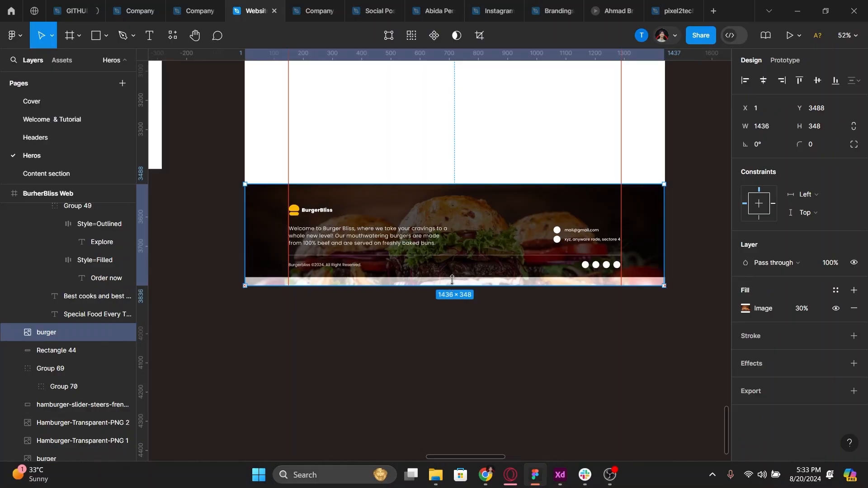
click(70, 352)
click(452, 310)
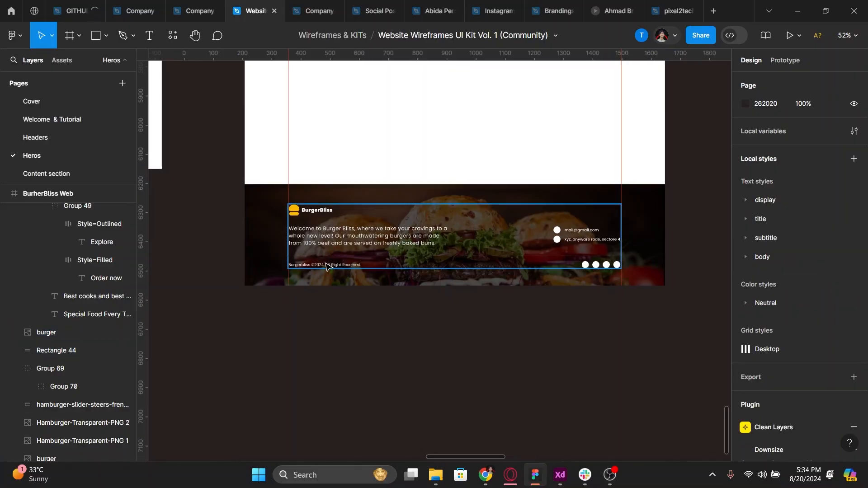
Align the vertical centers of the footer content group and the burger image
click(330, 246)
drag(330, 247, 333, 200)
shift+click(335, 199)
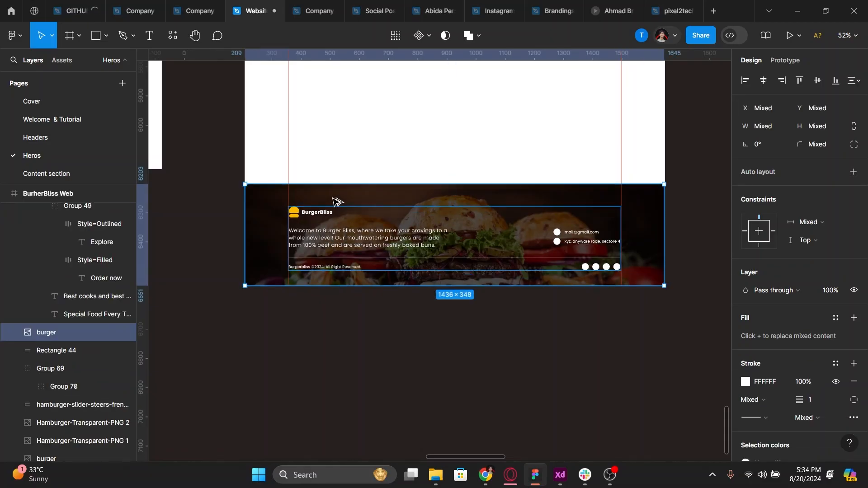
click(377, 156)
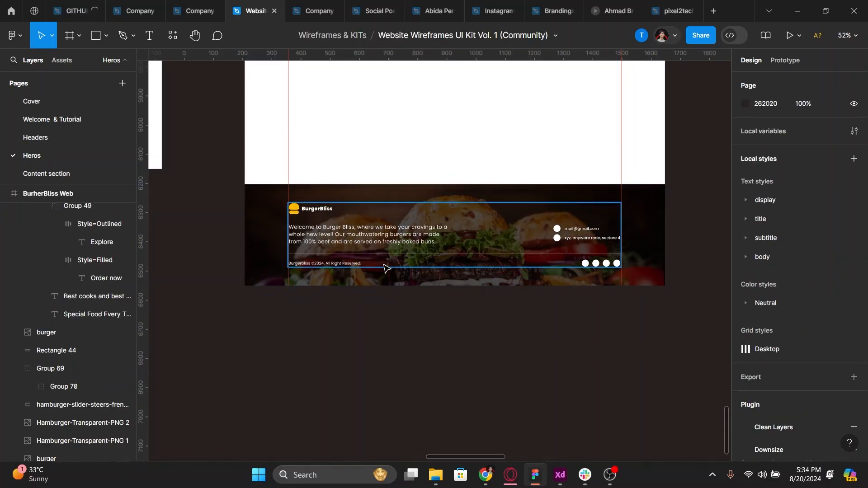
Set the height of the footer's burger image and its backing rectangle to 328, and group the two
click(379, 279)
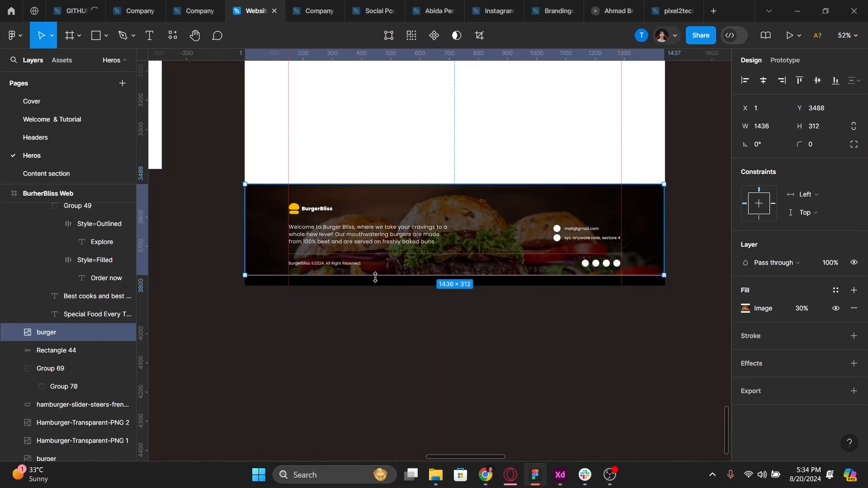
click(444, 285)
drag(444, 286, 452, 277)
scroll(448, 280, up, 5)
click(486, 285)
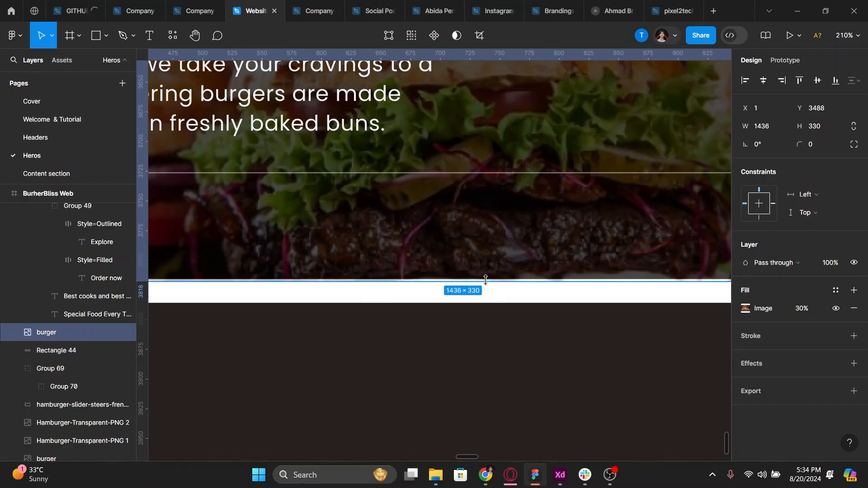
scroll(486, 283, down, 5)
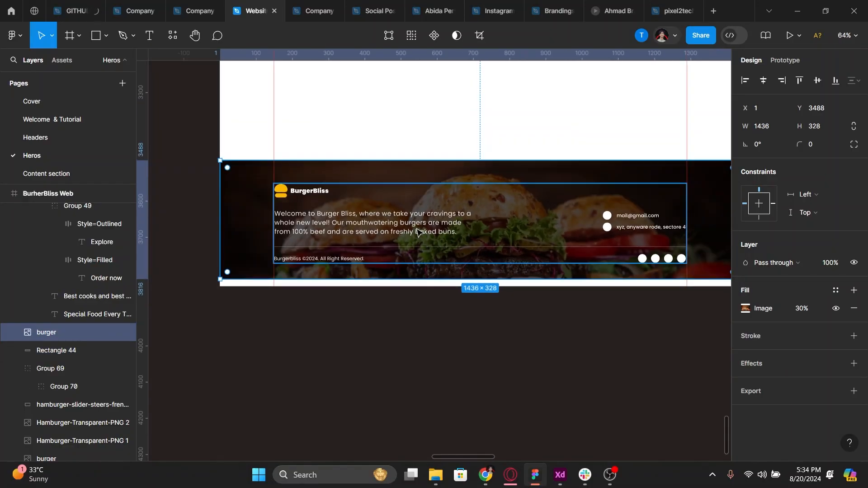
shift+click(42, 353)
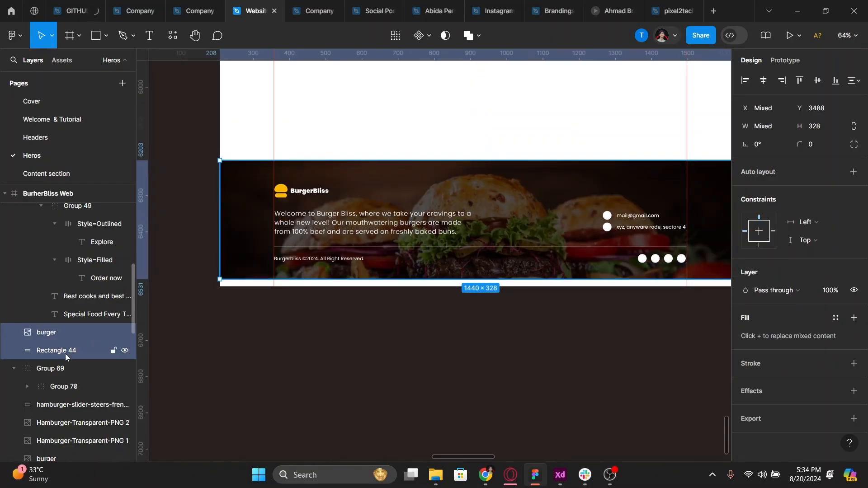
key(ctrl+g)
Align the horizontal and vertical centers of the footer content and its background group, and group them as one footer
shift+click(344, 220)
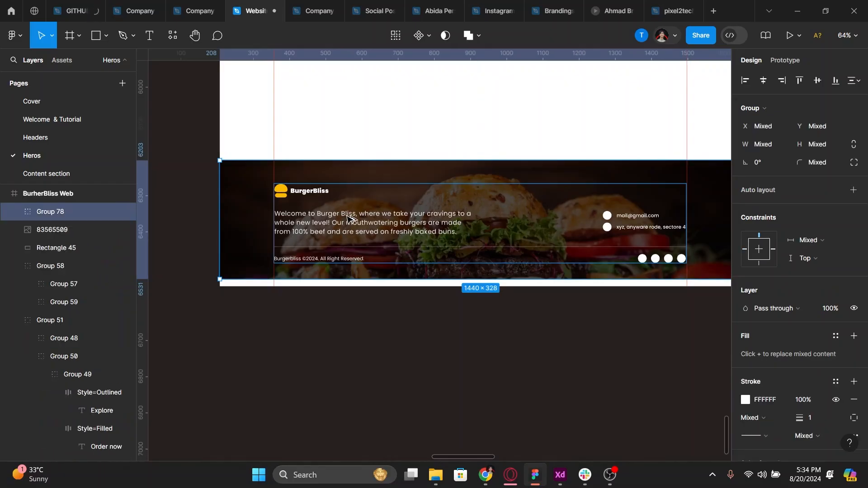
key(alt+h)
key(alt+v)
key(ctrl+g)
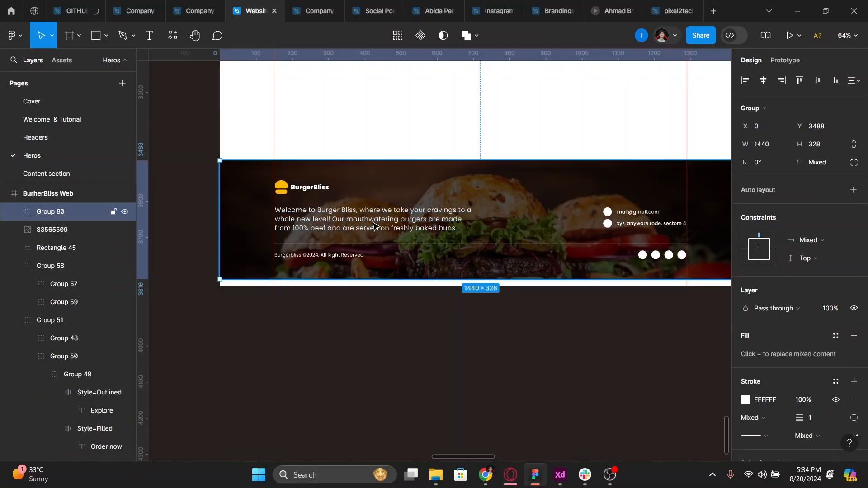
Align the complete footer group to the bottom edge of the BurgerBliss page frame
key(alt+s)
scroll(375, 225, down, 3)
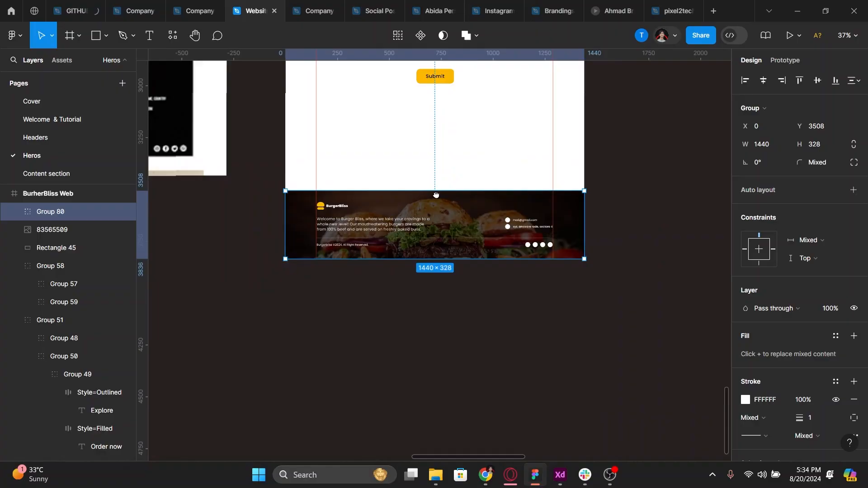
Move the Book Your Table reservation form down to Y 2588, closer to the footer
drag(435, 177, 432, 316)
scroll(432, 308, up, 3)
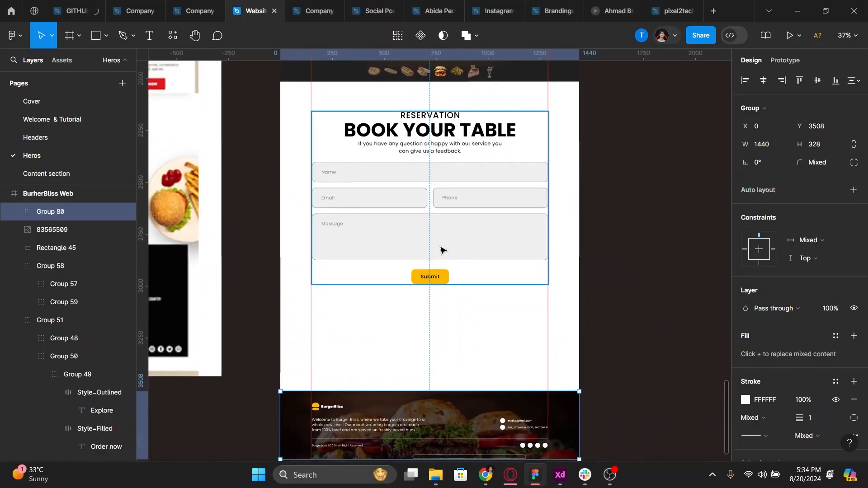
scroll(441, 253, up, 2)
click(443, 276)
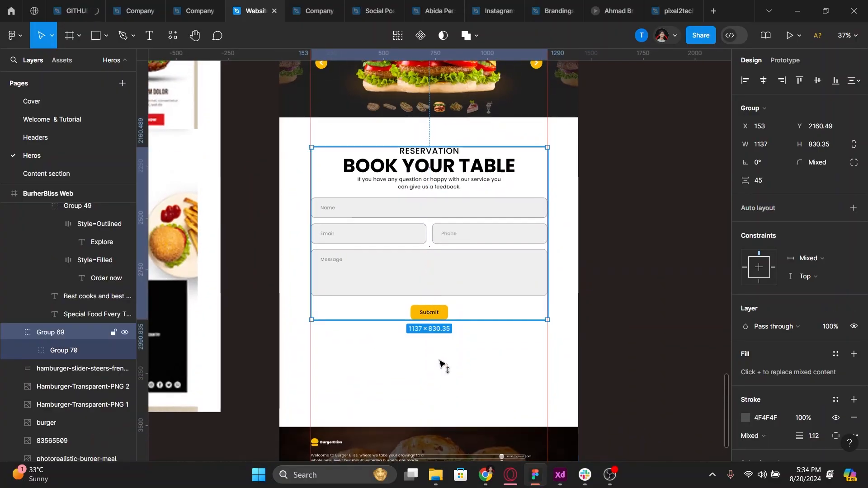
drag(440, 360, 441, 362)
Try the Regular font weight on the Popular Menus text above the BURGER heading, and undo it
scroll(437, 229, up, 4)
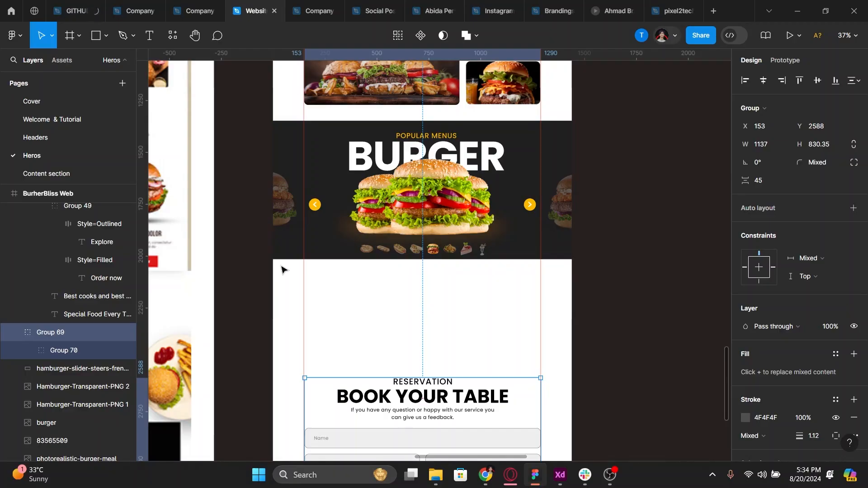
ctrl+scroll(425, 144, up, 5)
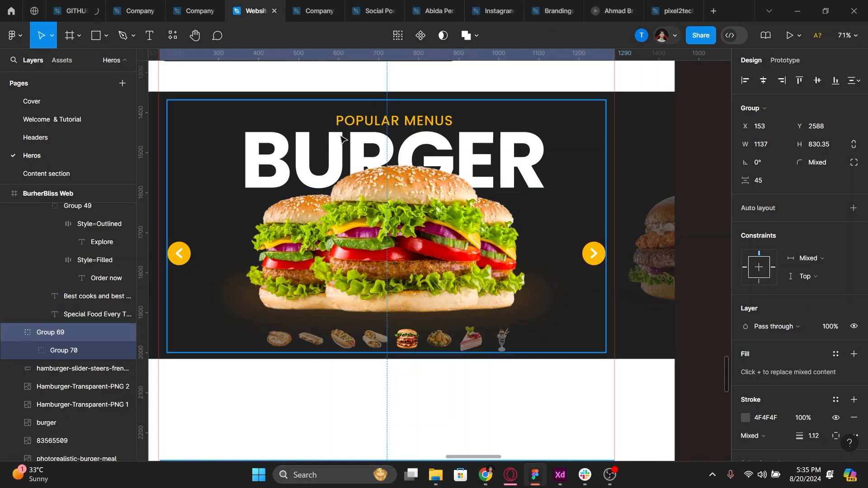
ctrl+click(341, 139)
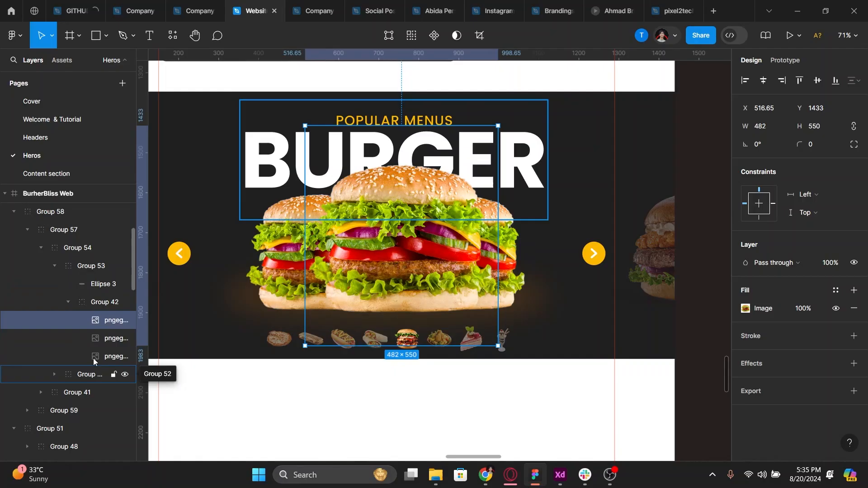
click(54, 374)
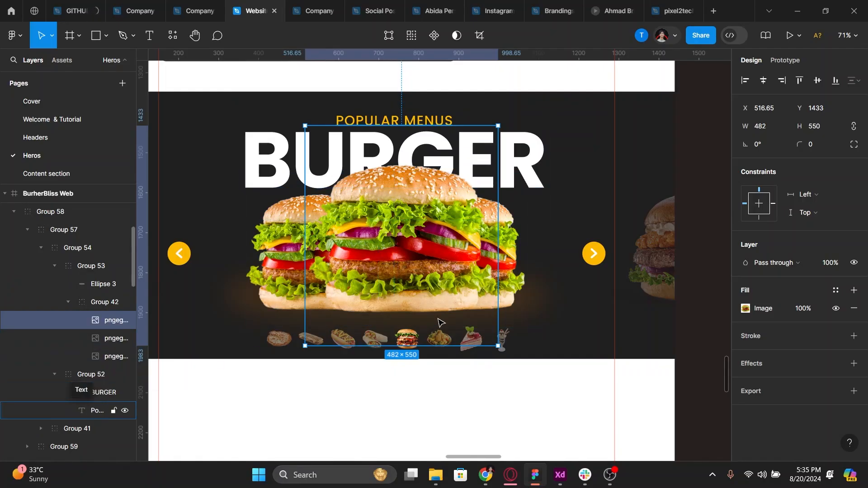
click(753, 325)
click(766, 247)
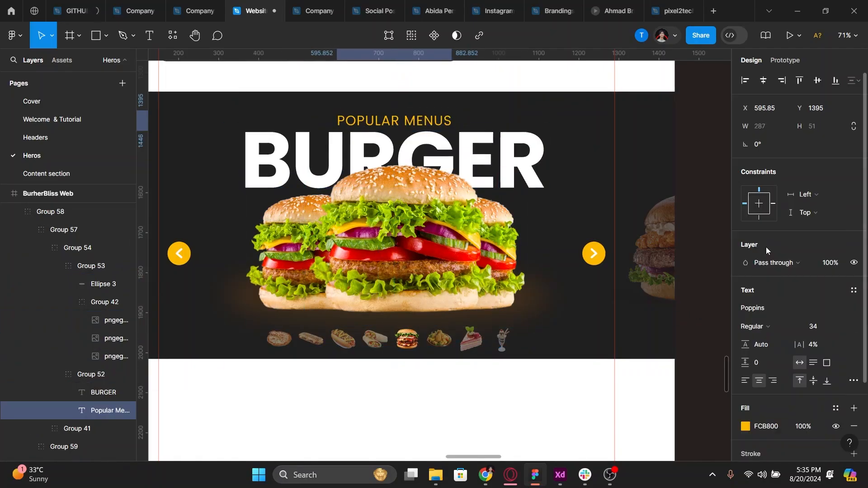
key(ctrl+z)
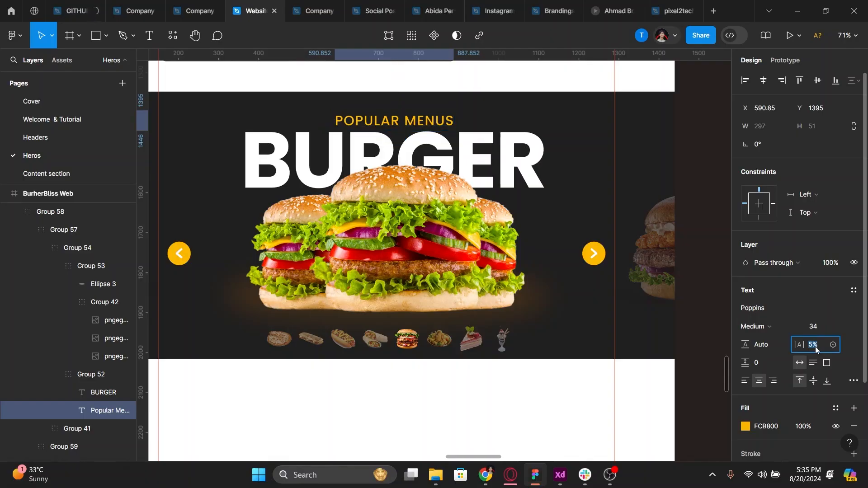
Set the Popular Menus text's letter spacing to 6% and its layer opacity to 92%
key(Up)
key(Up)
click(834, 263)
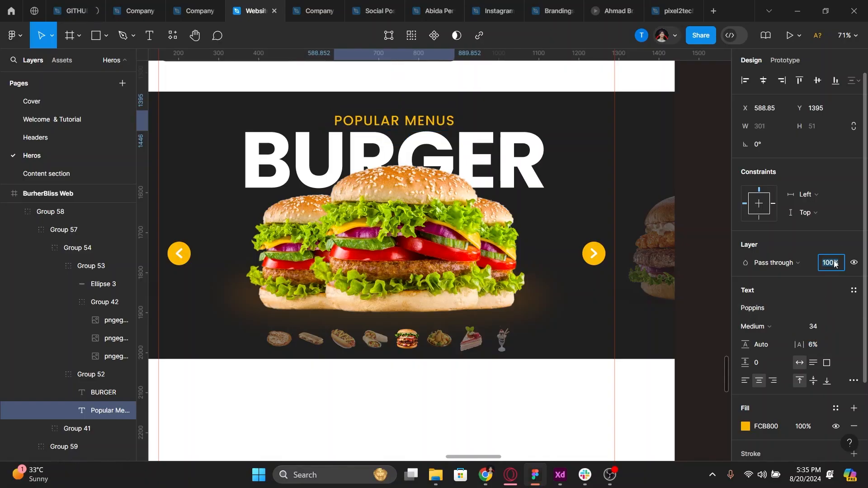
text(90)
key(Return)
key(Up)
key(Up)
Change the fill color of the Popular Menus text to FFC425
click(745, 426)
drag(658, 208, 713, 156)
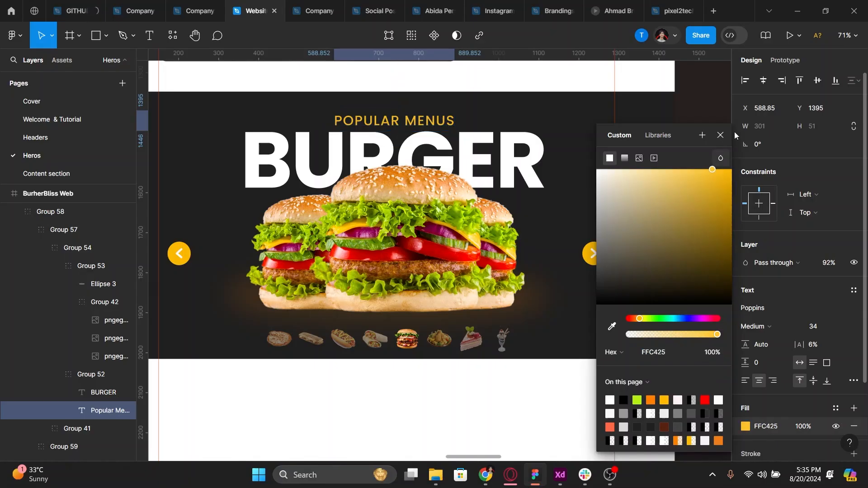
click(721, 135)
Move the pair of yellow arrow buttons up to Y 1703 and group them with the central burger and heading
scroll(560, 251, down, 3)
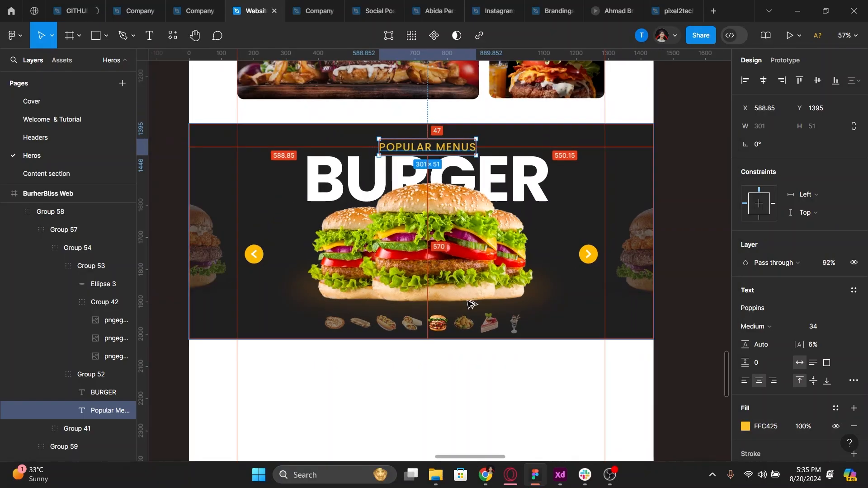
click(255, 253)
drag(259, 251, 258, 246)
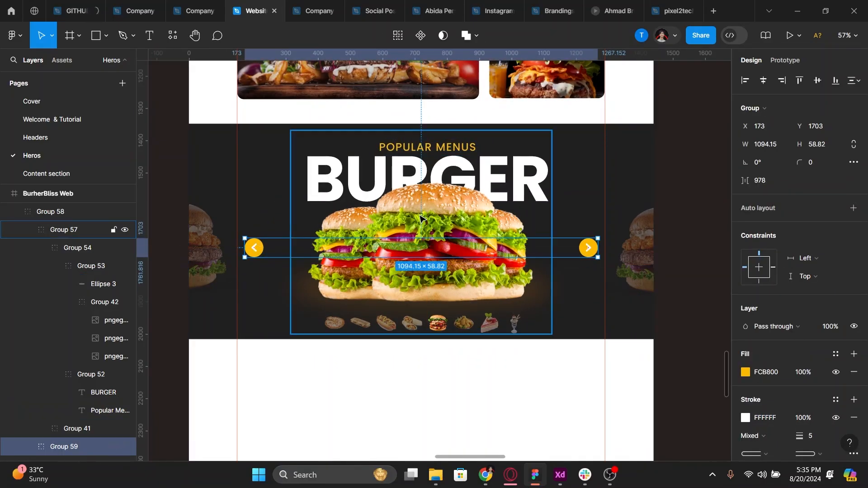
shift+click(423, 256)
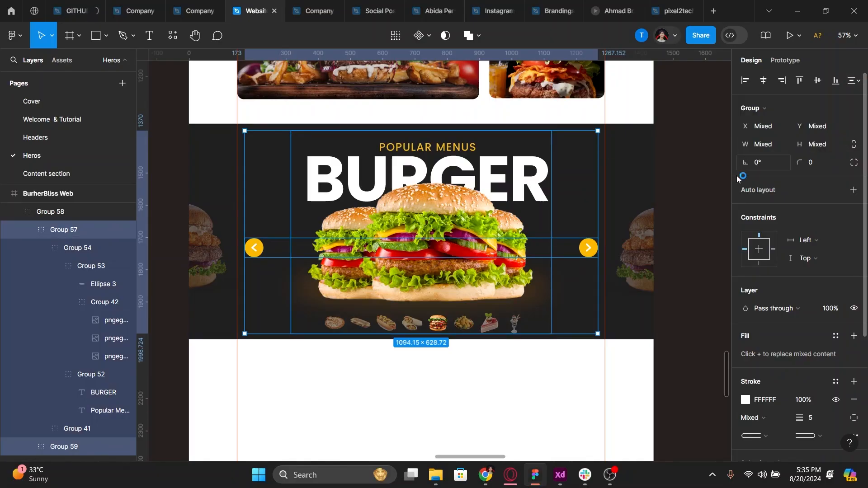
key(ctrl+g)
Distribute the horizontal spacing of the side burgers and central group, and align their vertical centers with the dark background rectangle
shift+click(642, 259)
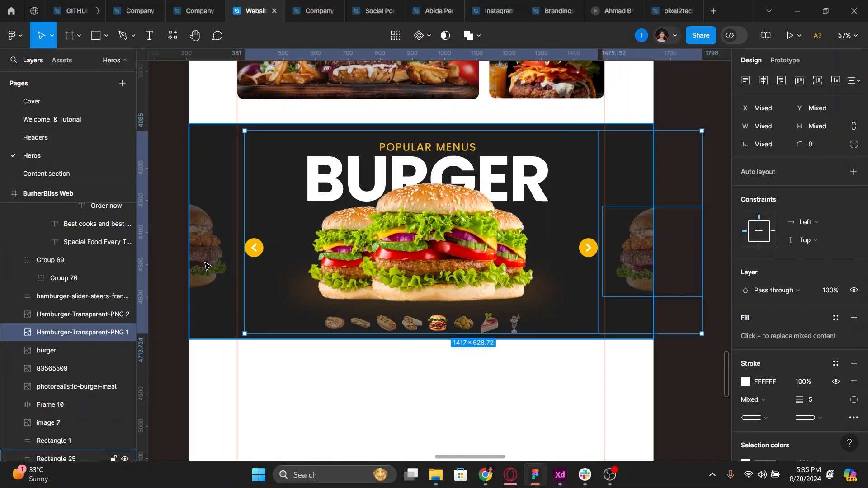
shift+click(206, 248)
click(856, 80)
click(772, 130)
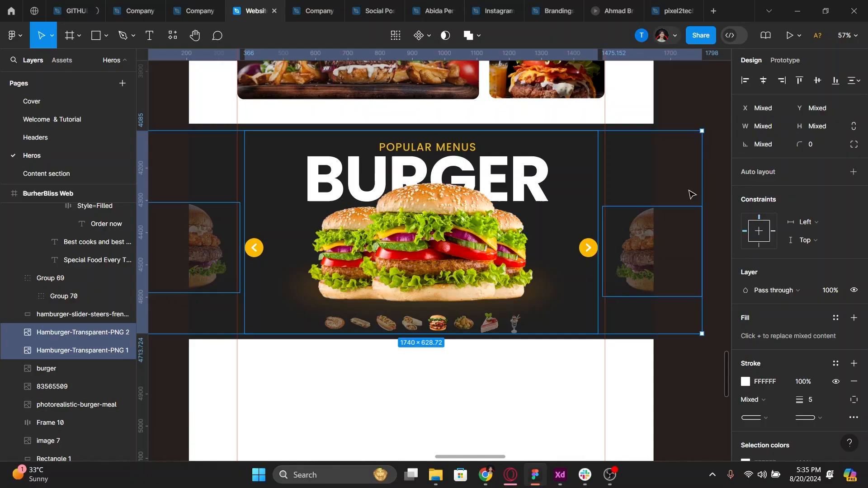
shift+click(638, 131)
key(alt+v)
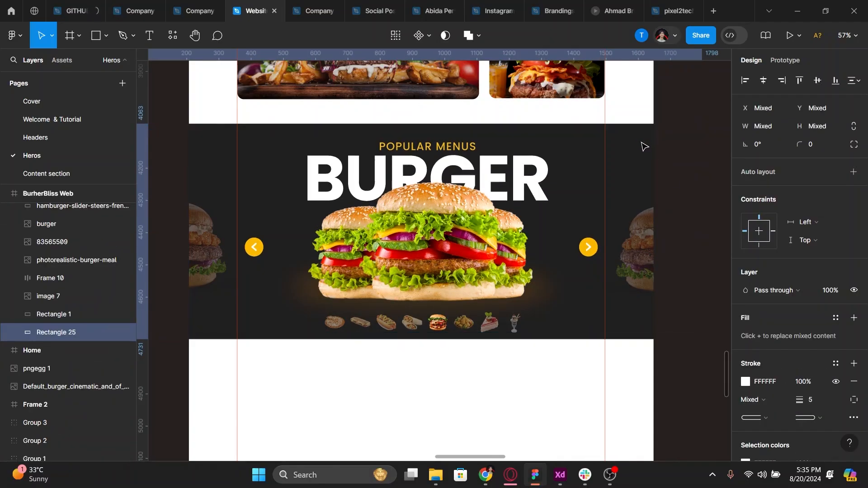
Group the Popular Menus section's elements and move the group down to Y 1784, just above the reservation section
key(ctrl+g)
scroll(548, 229, down, 5)
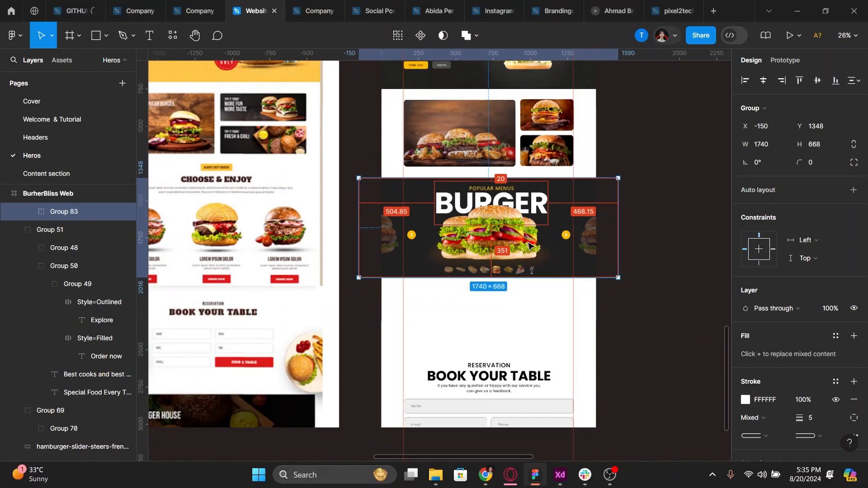
drag(499, 243, 498, 308)
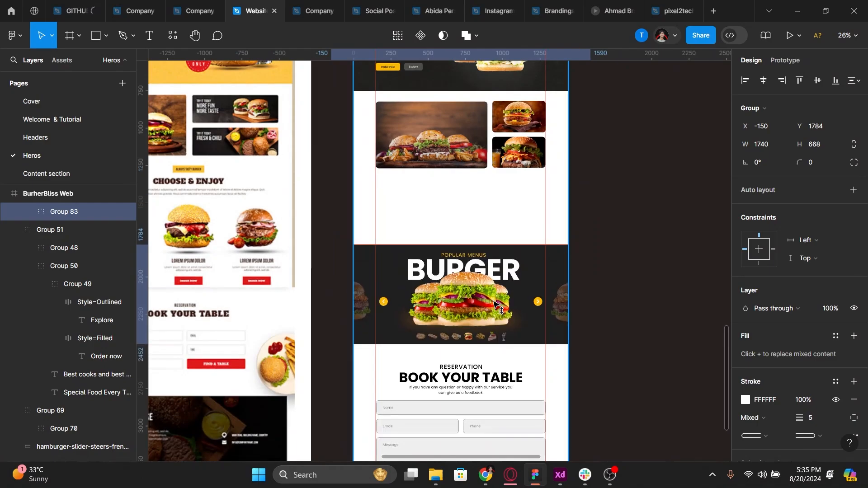
scroll(491, 294, up, 2)
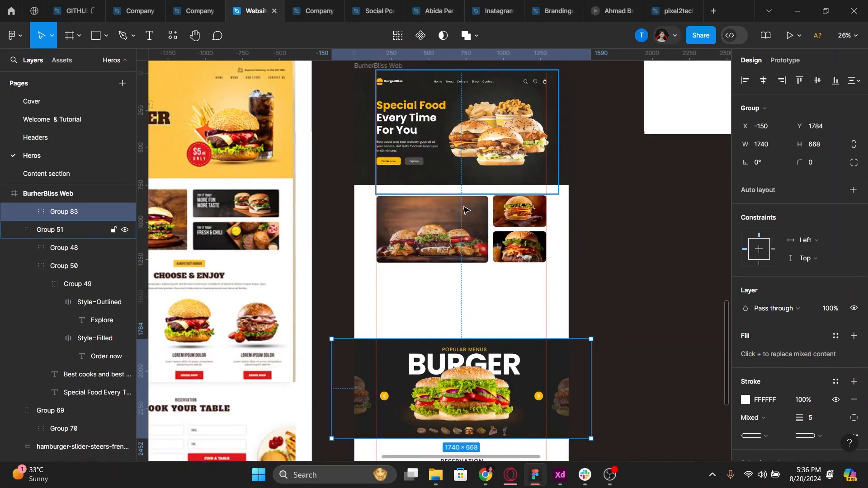
key(alt)
scroll(496, 247, up, 5)
click(504, 247)
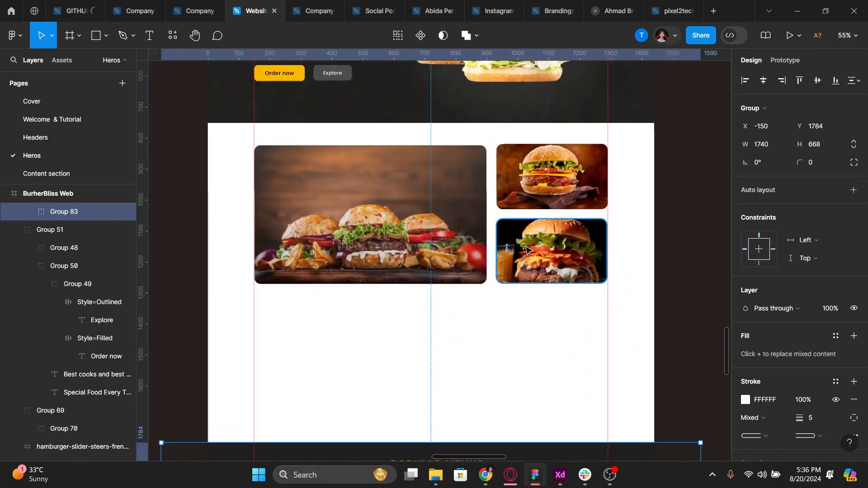
shift+click(486, 203)
shift+click(530, 176)
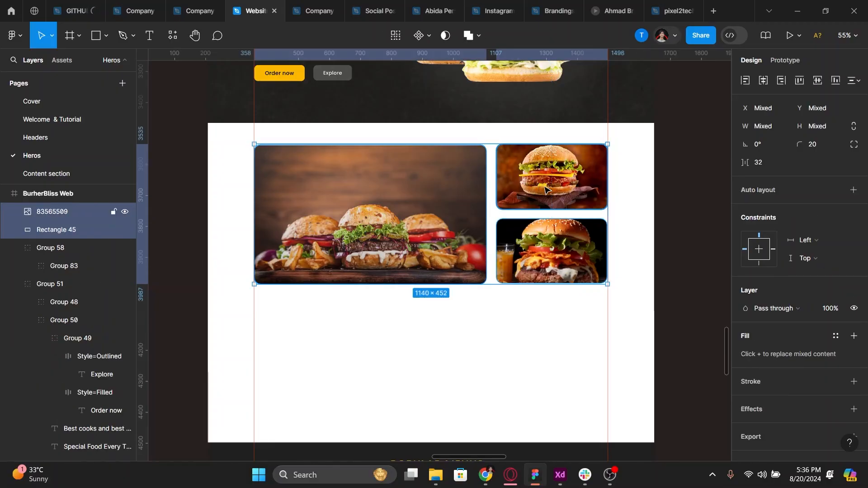
drag(545, 200, 545, 230)
drag(497, 213, 496, 229)
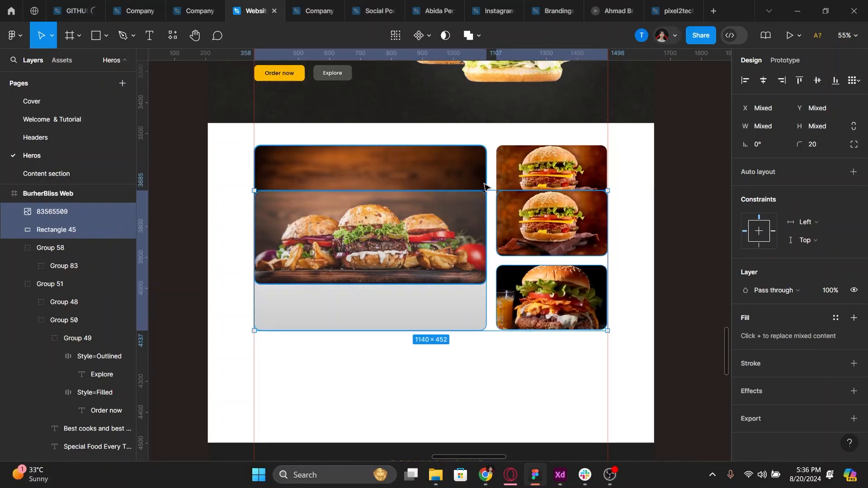
key(ctrl+z)
Move the three burger photo cards and their overlay down together to about 275 px above the Popular Menus section
drag(310, 313, 556, 268)
scroll(556, 268, down, 2)
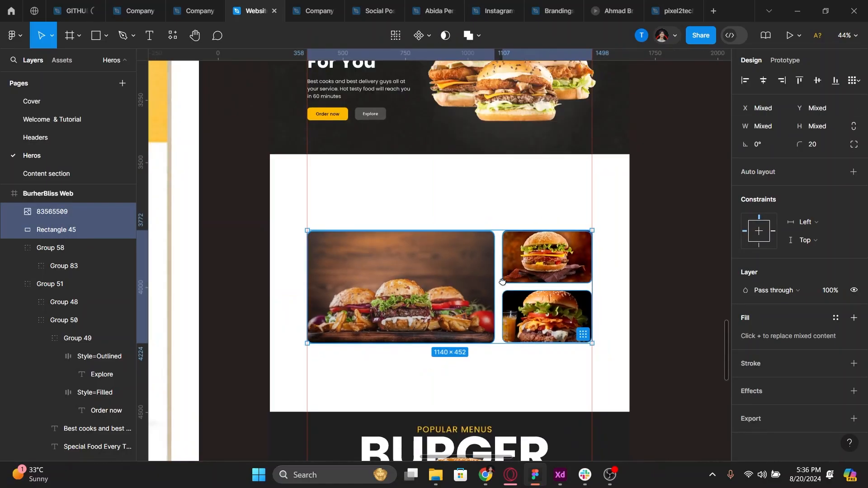
scroll(497, 316, down, 5)
key(alt)
scroll(471, 349, down, 1)
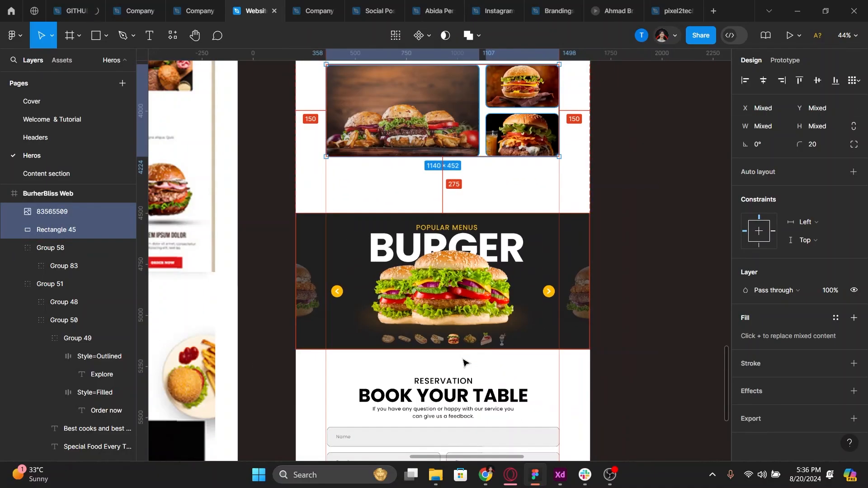
Copy the reservation heading frame and place the copy above the burger photo cards at X 307, Y 791
ctrl+click(468, 386)
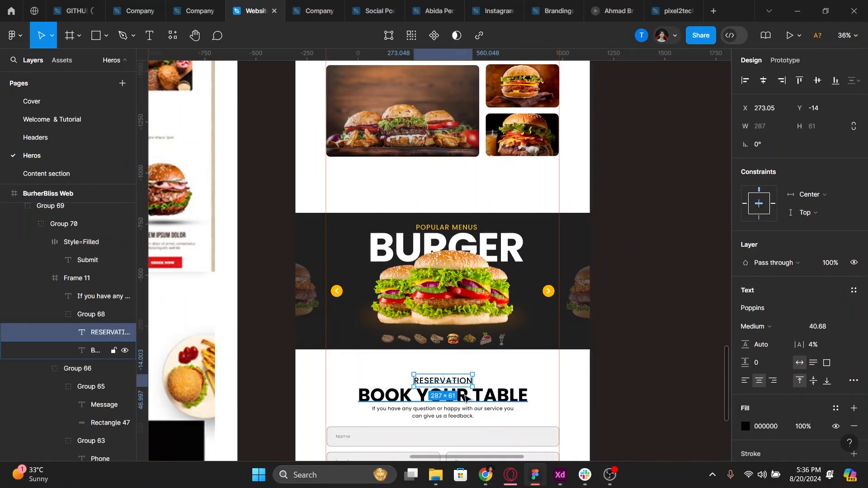
click(84, 279)
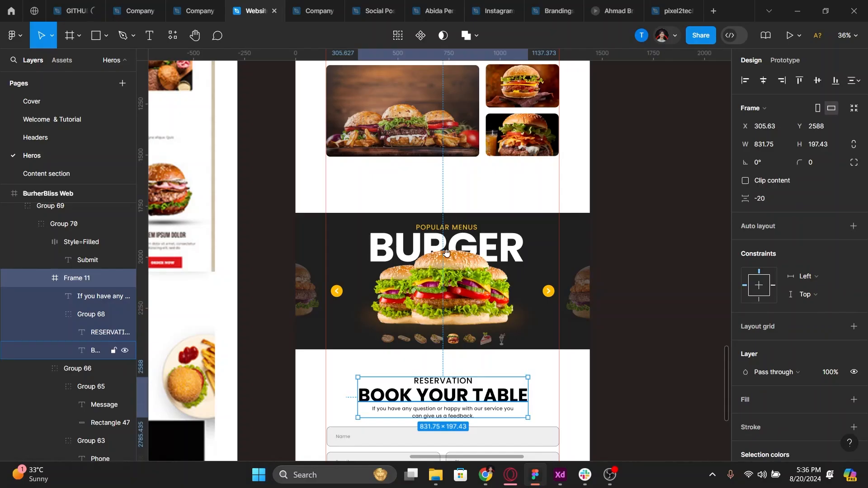
scroll(446, 372, up, 3)
click(445, 205)
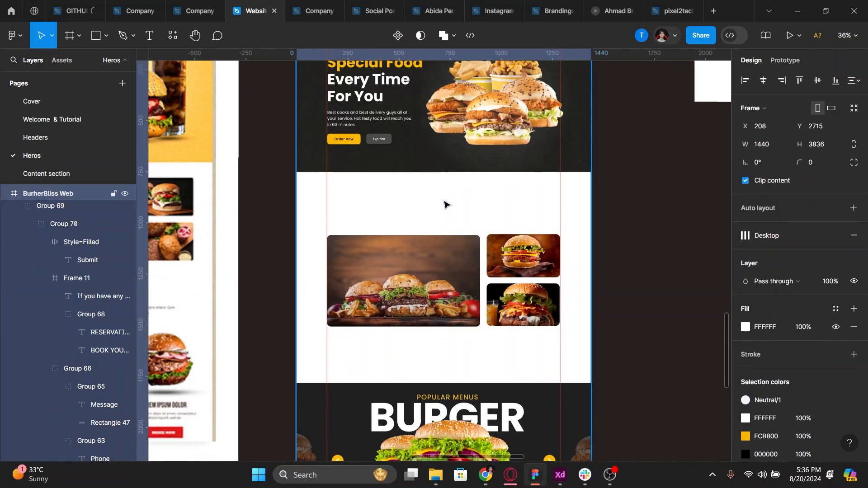
key(ctrl+v)
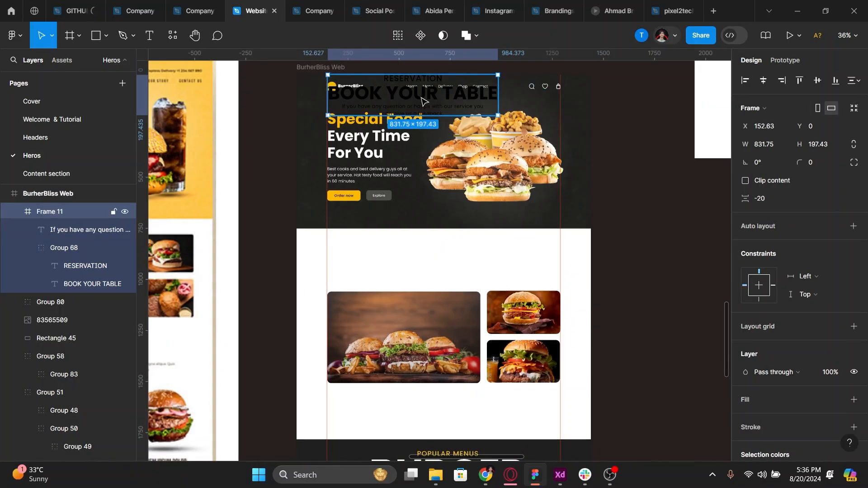
drag(422, 101, 454, 265)
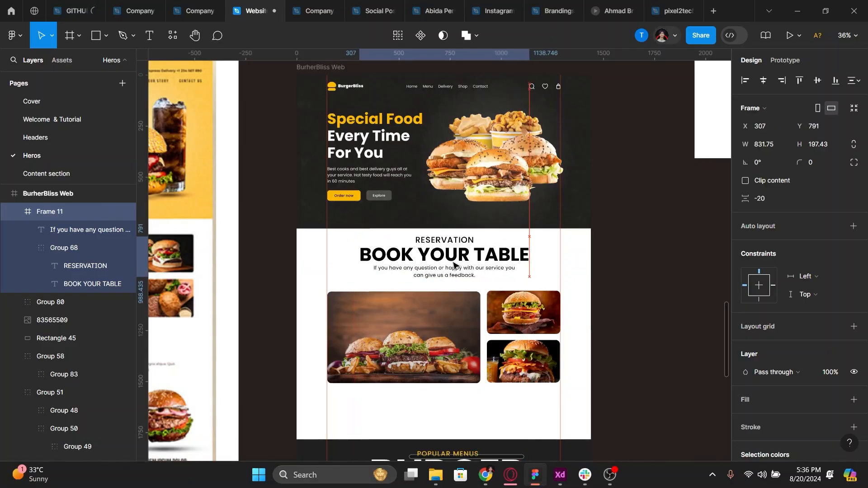
Delete the description line from the copied heading and ungroup the remaining frame and group into separate text layers
click(453, 269)
scroll(454, 271, up, 2)
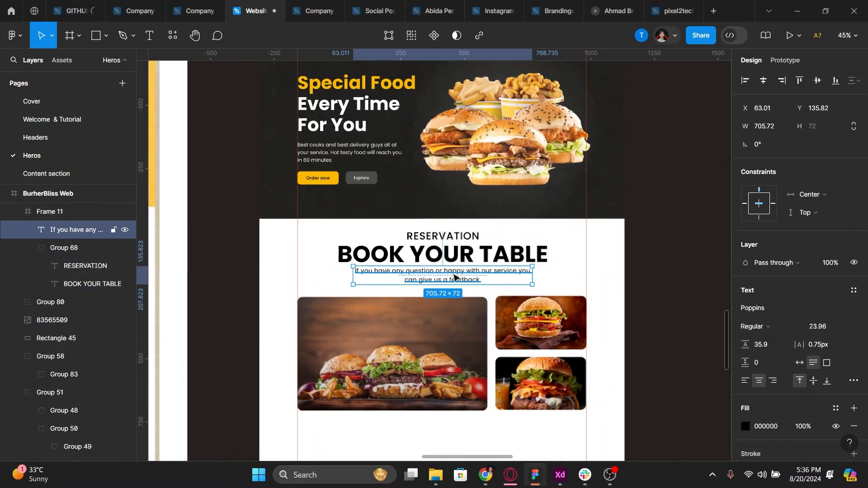
key(Delete)
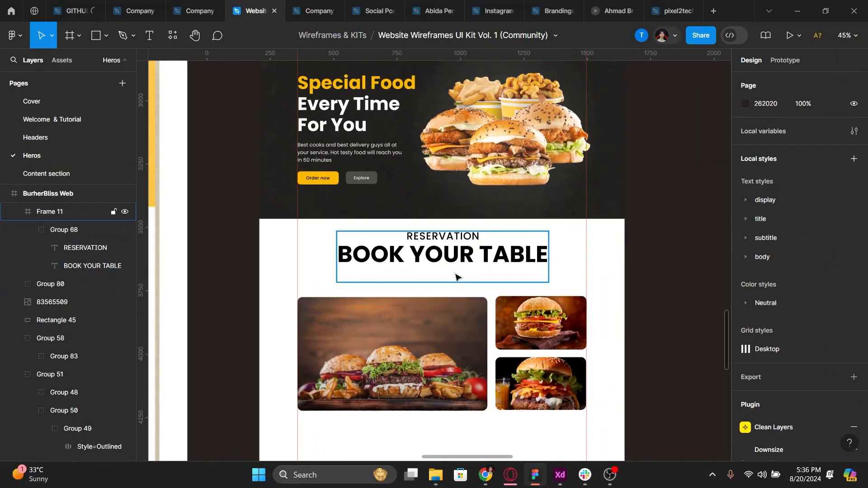
click(455, 277)
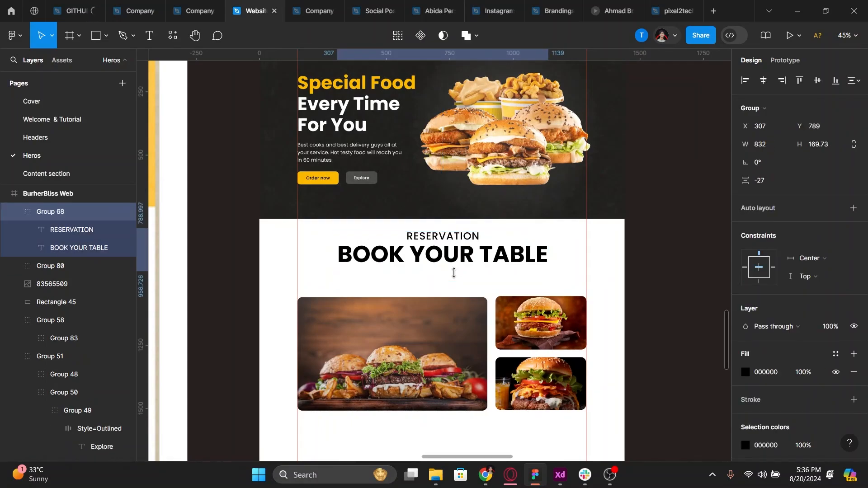
scroll(454, 273, up, 2)
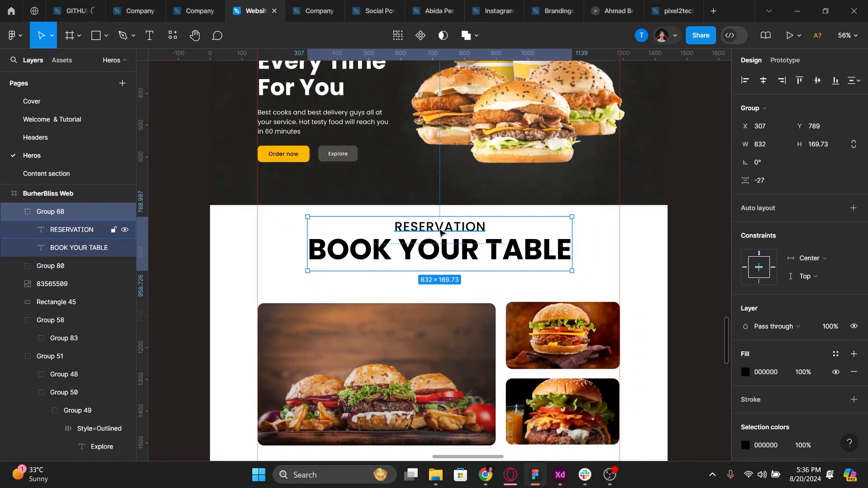
key(ctrl+shift+g)
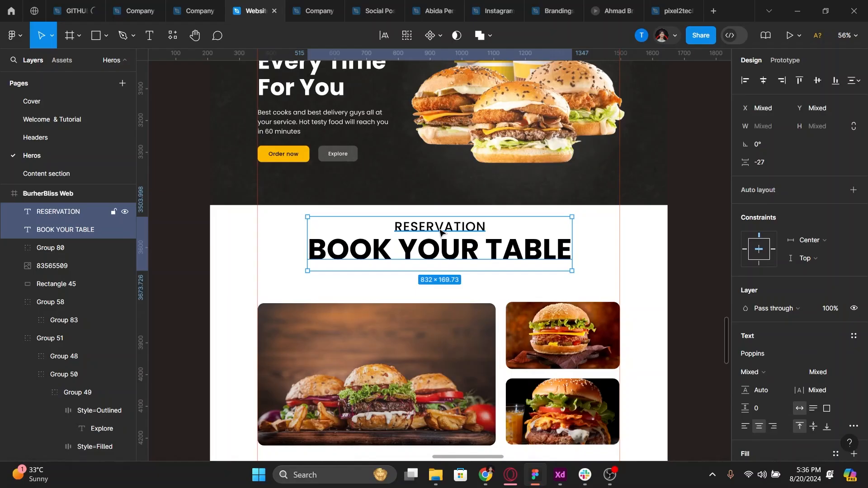
Examine the promo cards and section headings of the Frame 8 reference design against the copied heading
double_click(439, 229)
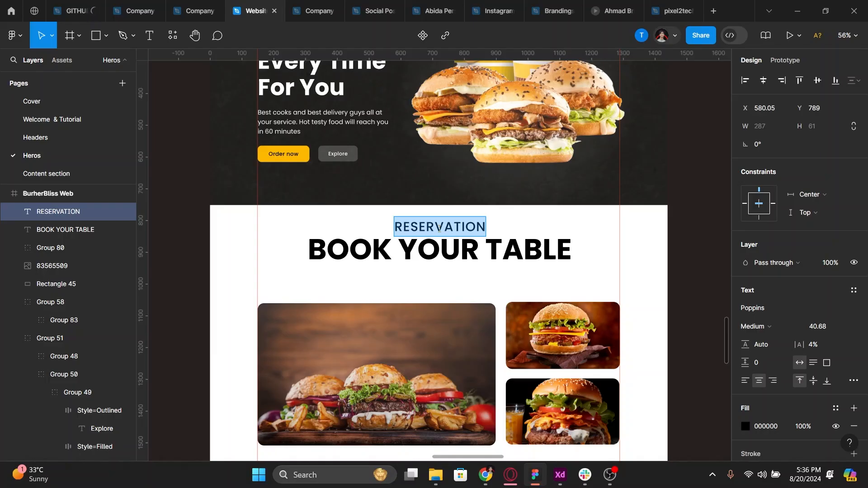
key(Escape)
scroll(593, 261, down, 5)
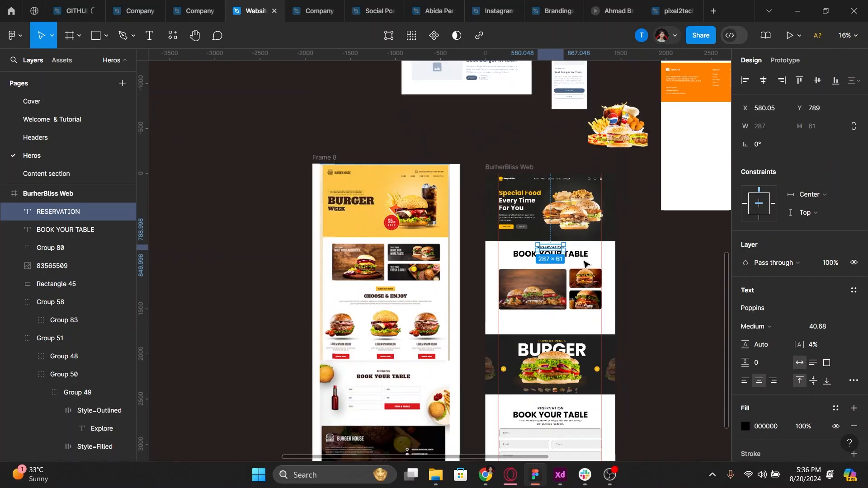
scroll(585, 264, up, 3)
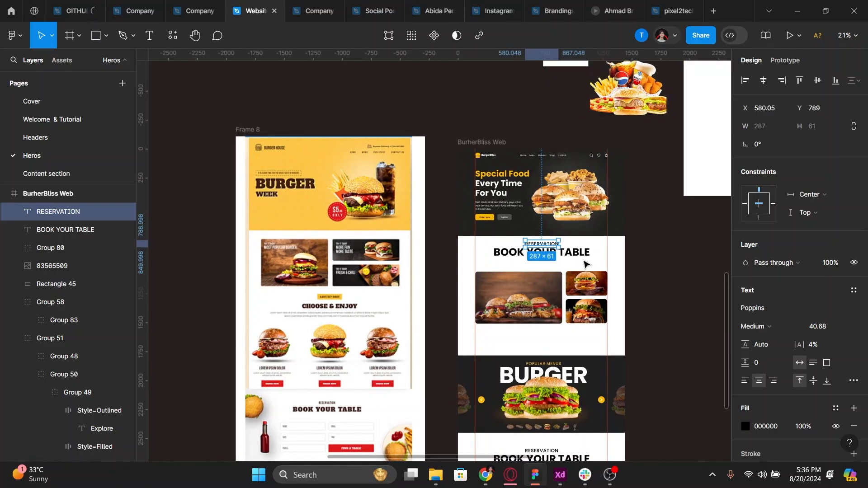
scroll(329, 309, up, 5)
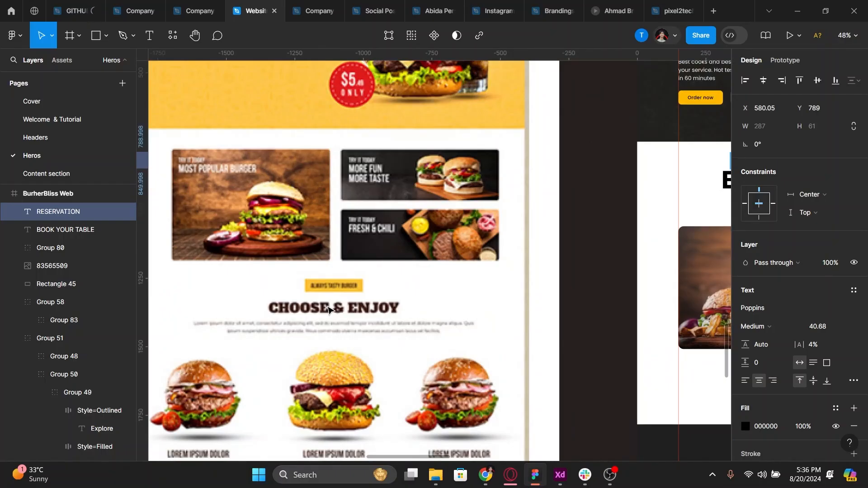
scroll(328, 310, down, 3)
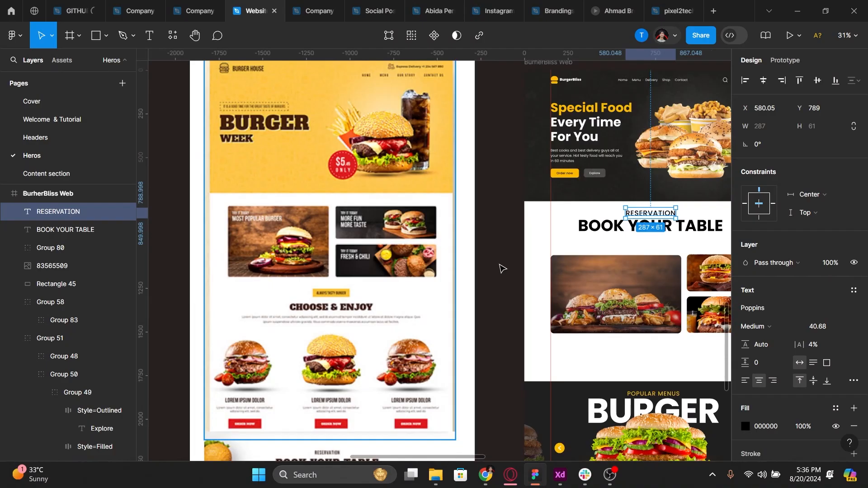
drag(499, 264, 362, 277)
scroll(531, 230, up, 2)
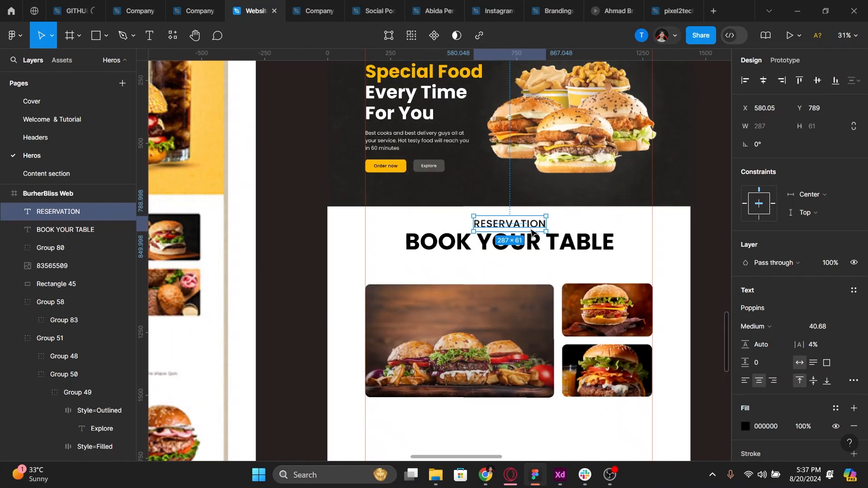
scroll(531, 231, up, 2)
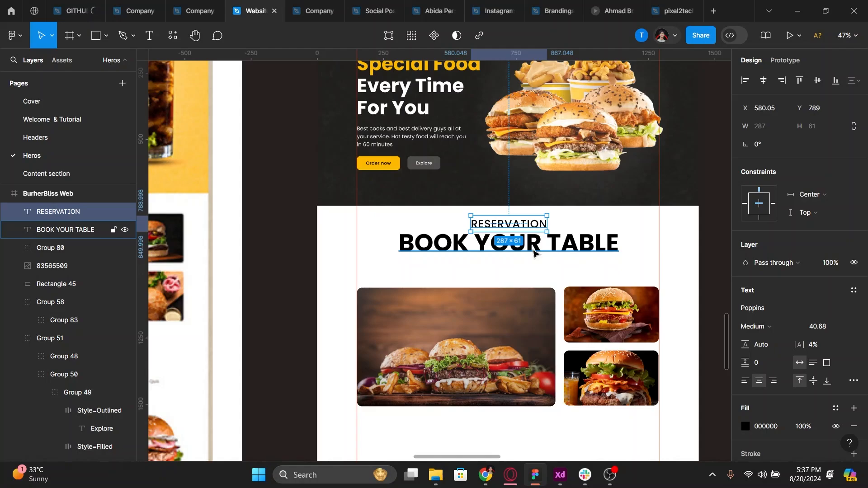
Delete the RESERVATION line above the copied heading
double_click(524, 226)
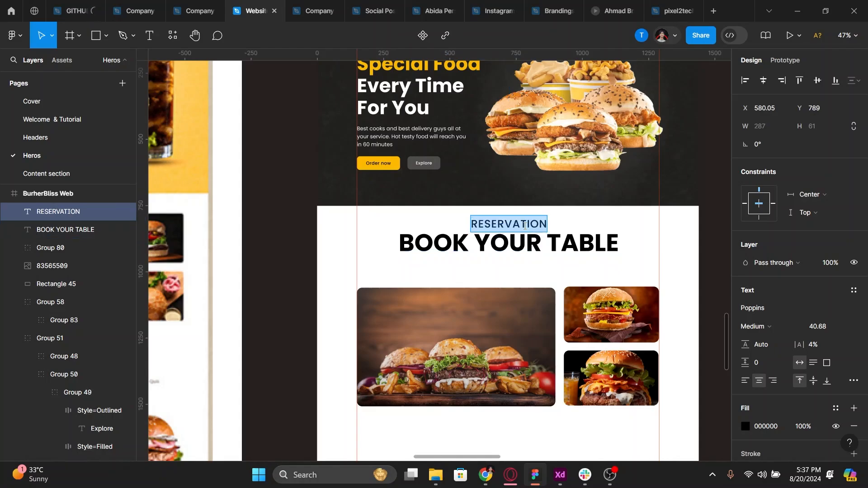
key(Escape)
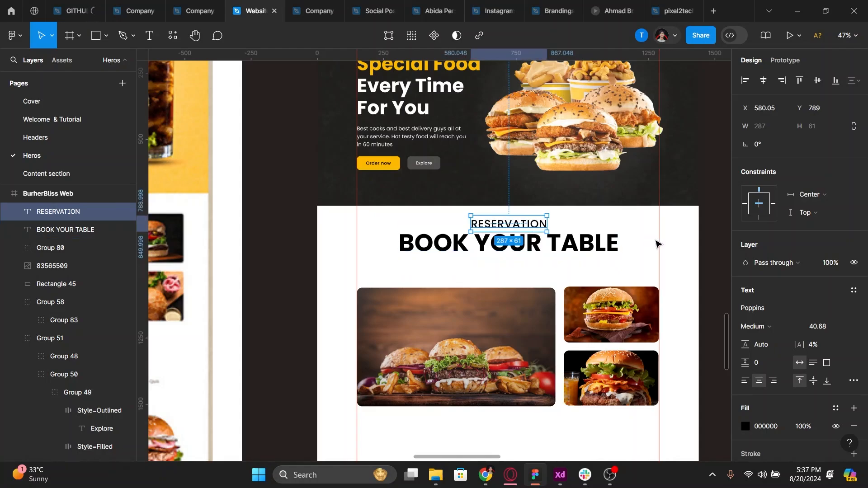
key(Delete)
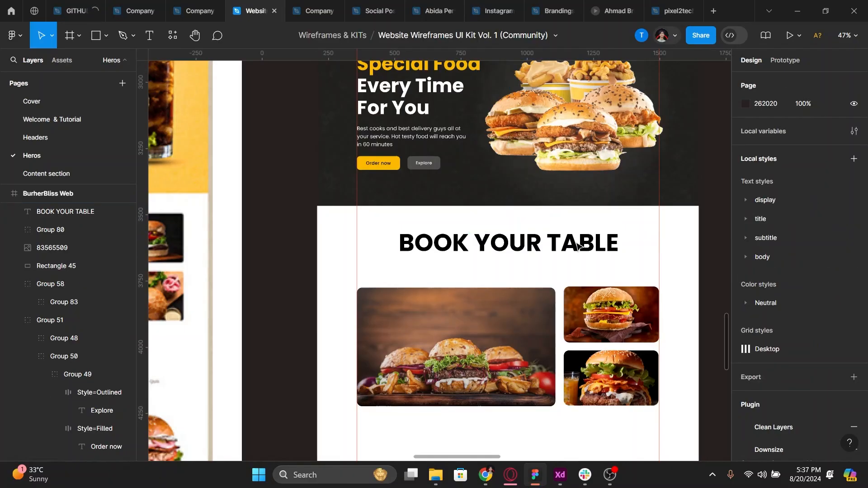
Replace the copied BOOK YOUR TABLE heading with "Popular Deals" and nudge it left to X 398
double_click(575, 244)
text(Popular Deals)
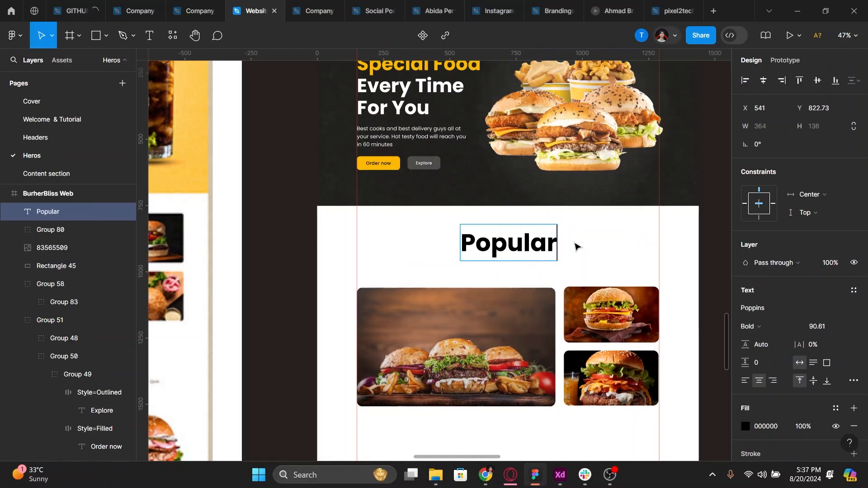
key(Escape)
scroll(618, 246, left, 2)
scroll(619, 246, left, 5)
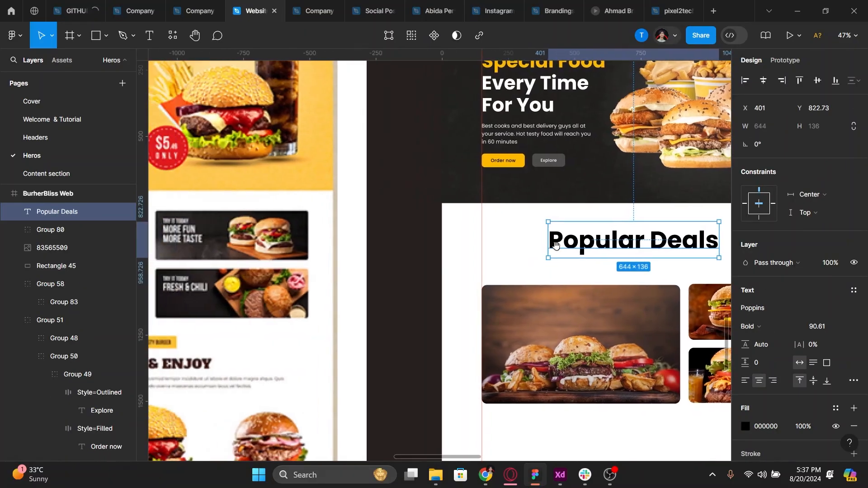
scroll(609, 247, right, 7)
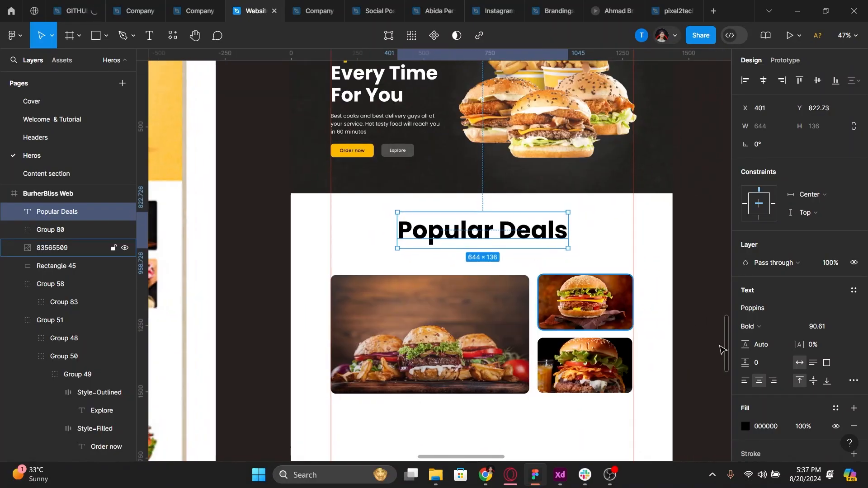
key(Left)
key(Left)
key(Left)
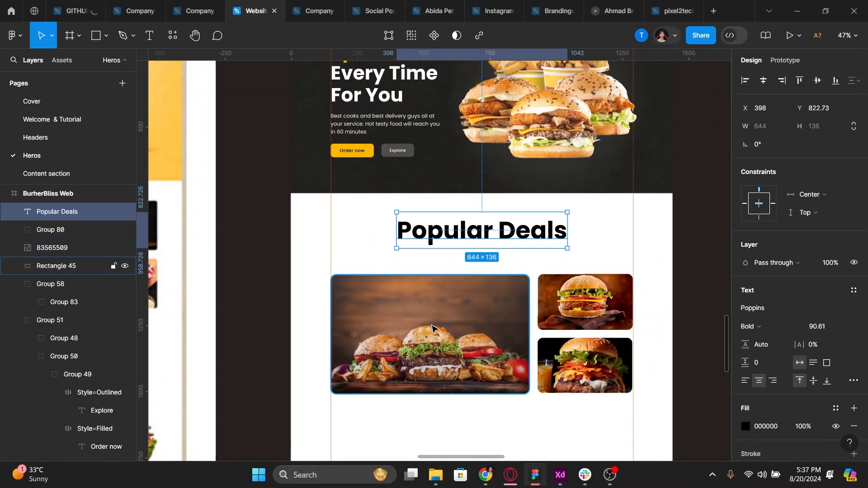
Set the first gradient stop of the overlay rectangle on the large burger card to black (000000)
click(435, 328)
scroll(441, 329, up, 2)
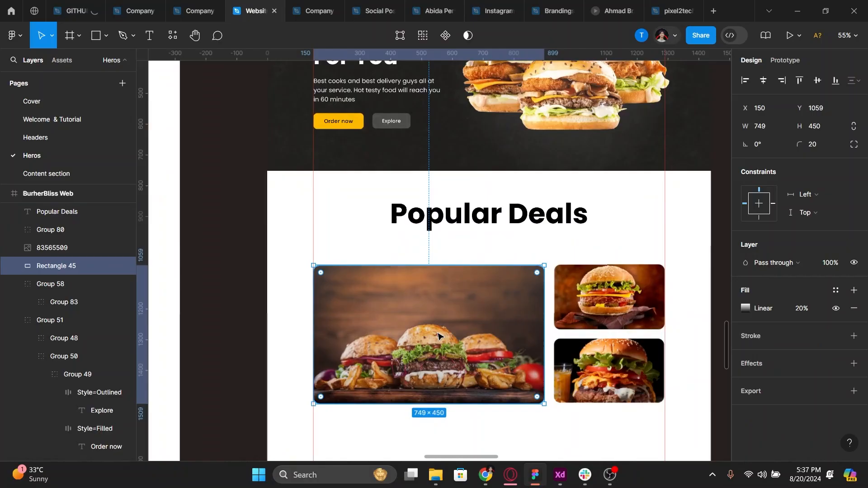
scroll(492, 374, down, 1)
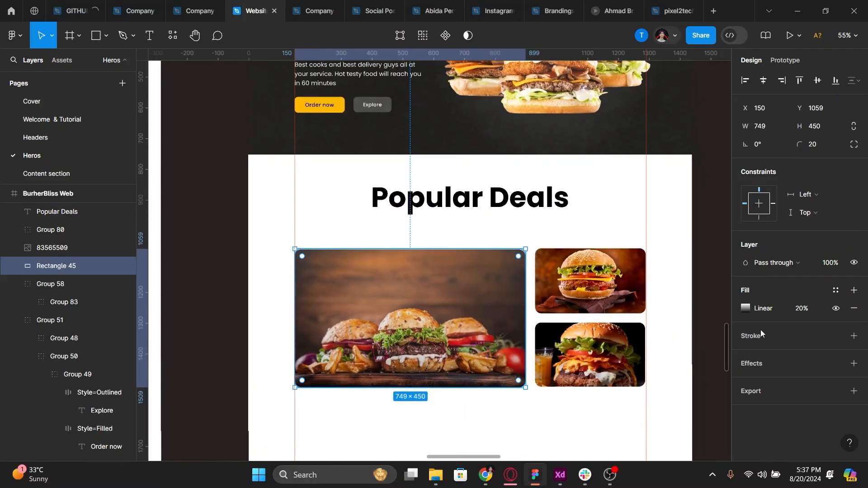
click(746, 308)
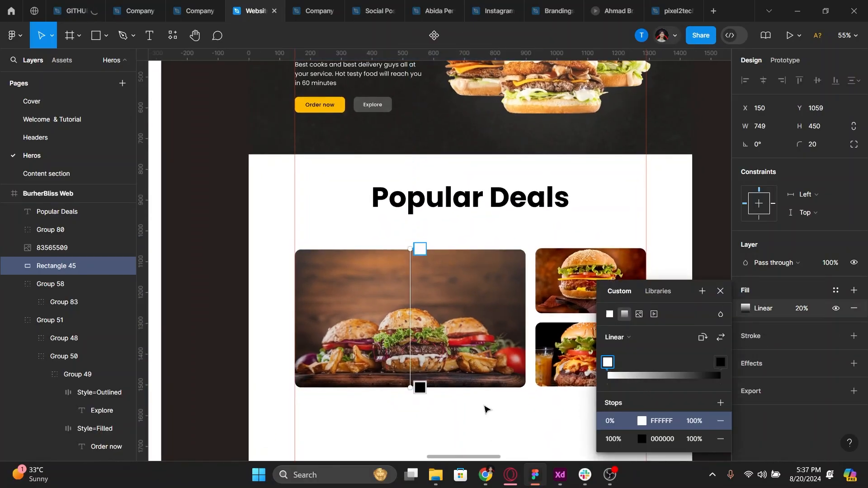
click(642, 422)
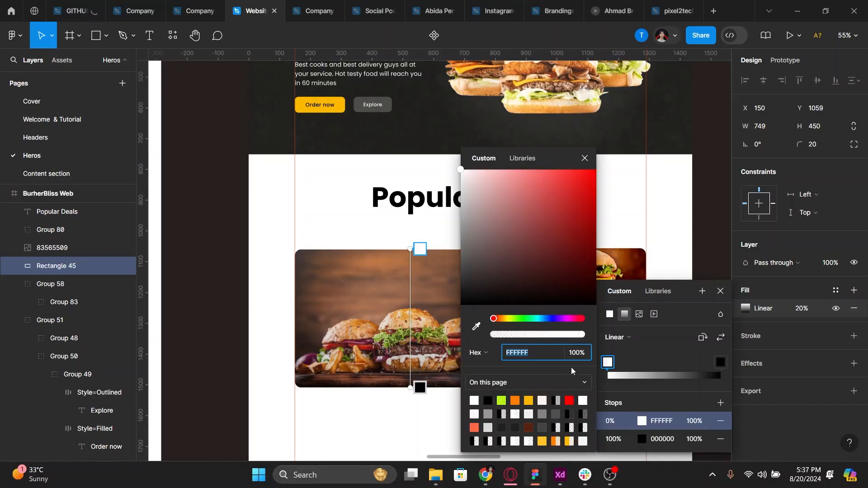
text(000000)
key(Return)
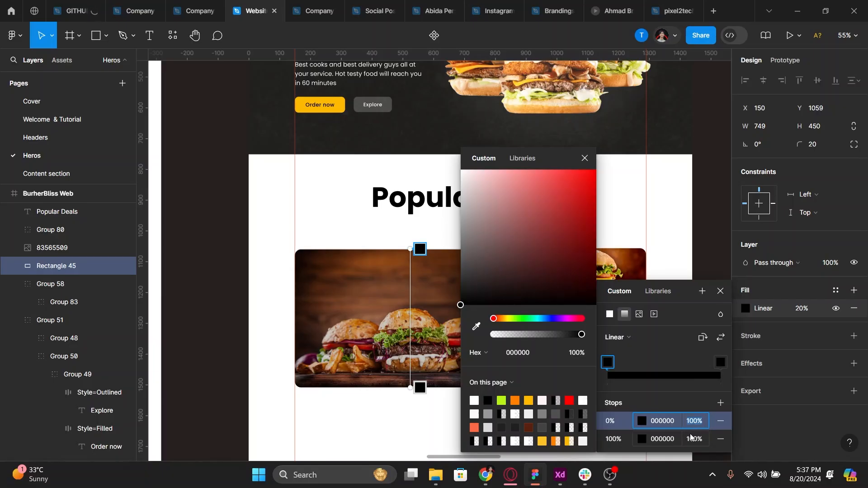
Set the overlay gradient's end stop to 100% opacity and its start stop to 0%
click(692, 445)
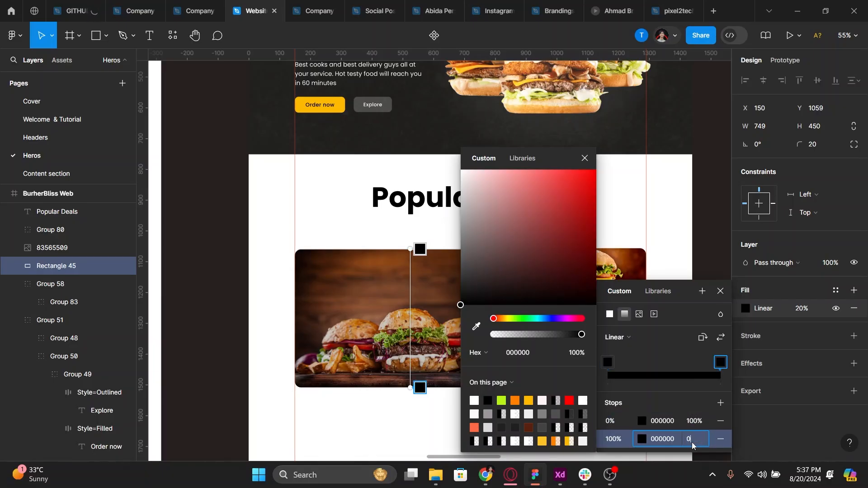
text(100)
key(Return)
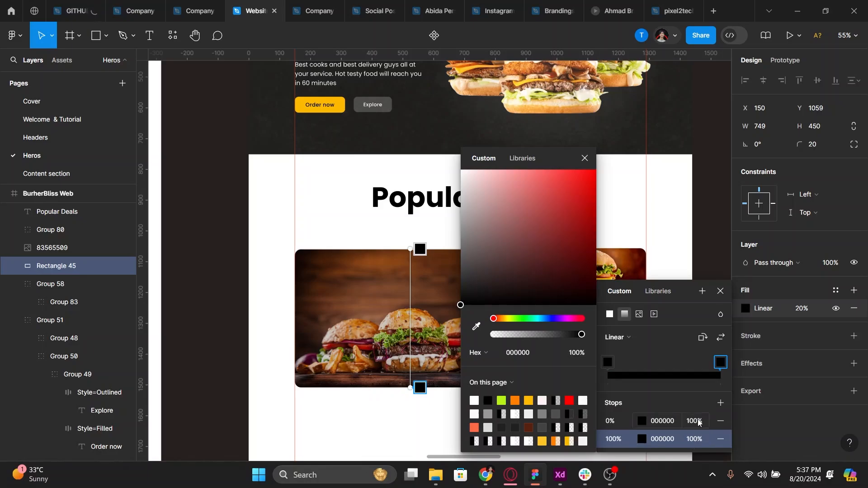
click(699, 423)
text(0)
key(Return)
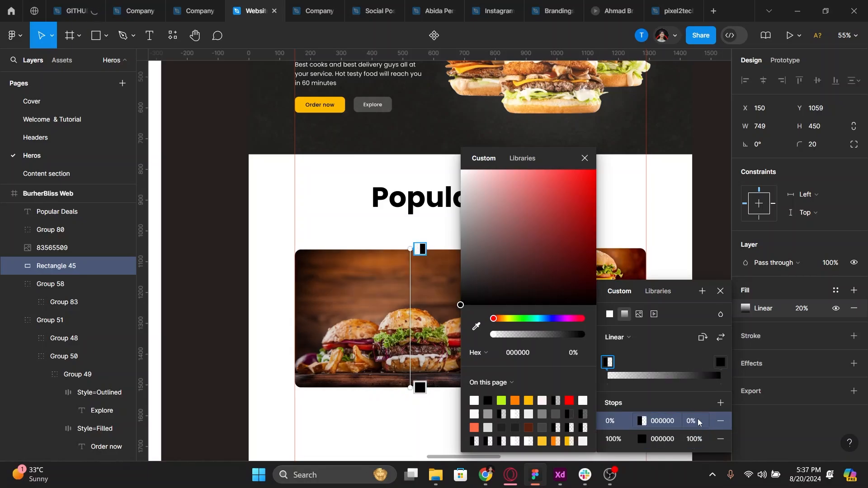
key(Escape)
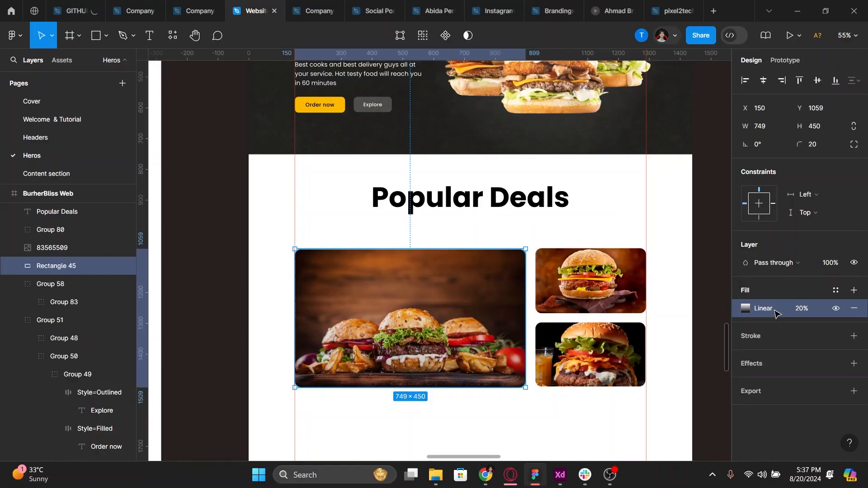
Set the large burger card overlay's gradient fill opacity to 100%
key(Tab)
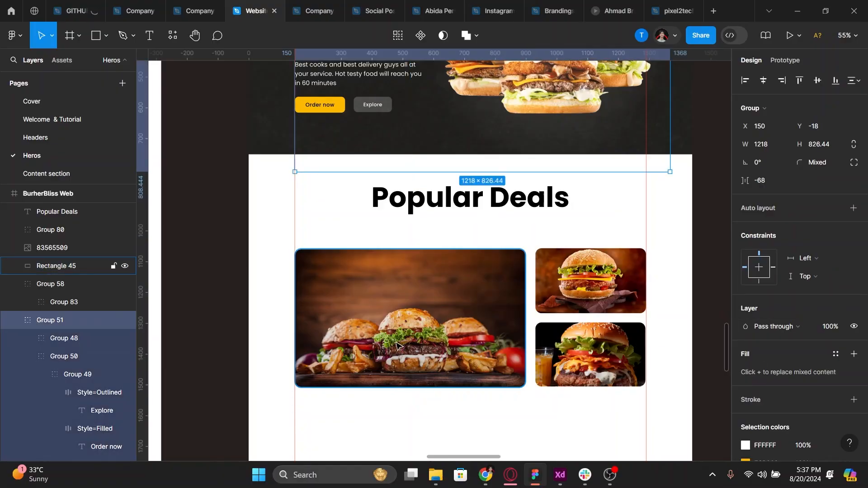
click(364, 374)
click(803, 309)
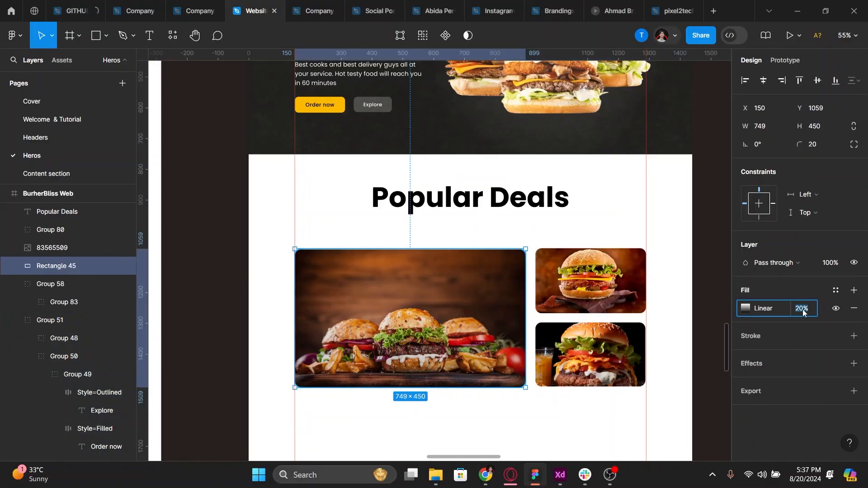
text(100)
key(Return)
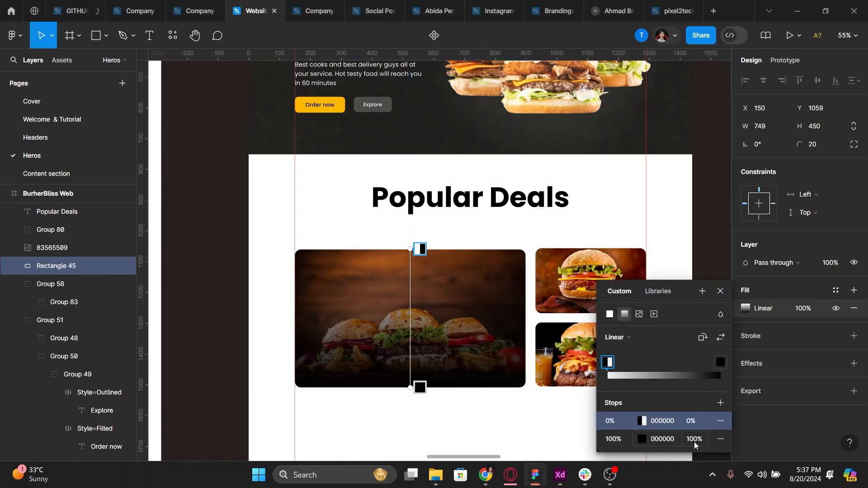
Set the overlay gradient's end stop opacity to 80% and toggle the fill's visibility to compare the effect
click(694, 442)
key(Return)
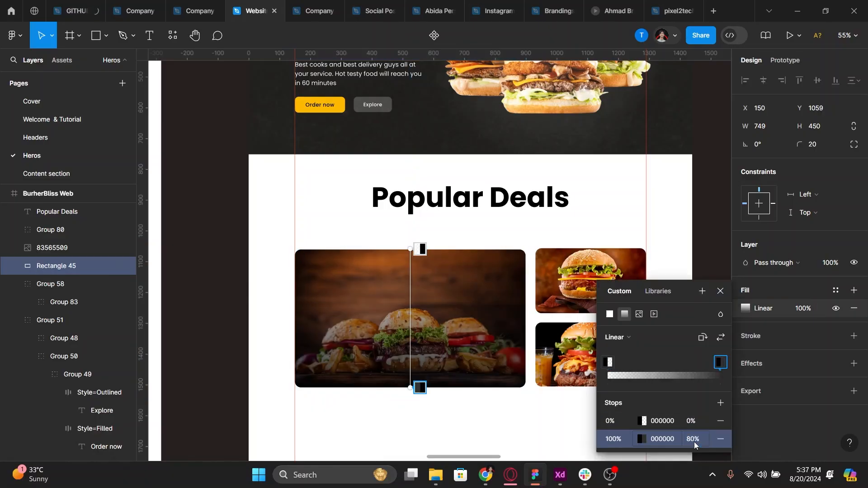
click(721, 290)
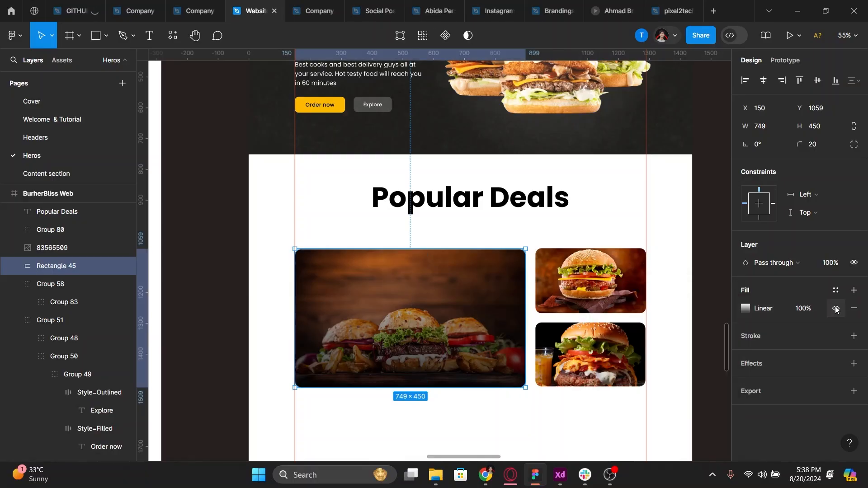
click(835, 309)
click(836, 308)
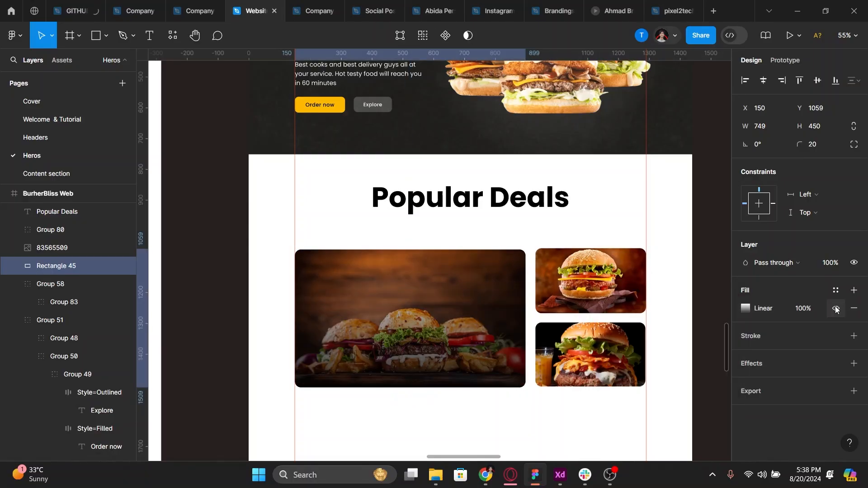
Set the overlay gradient's end stop opacity to 70%
click(745, 308)
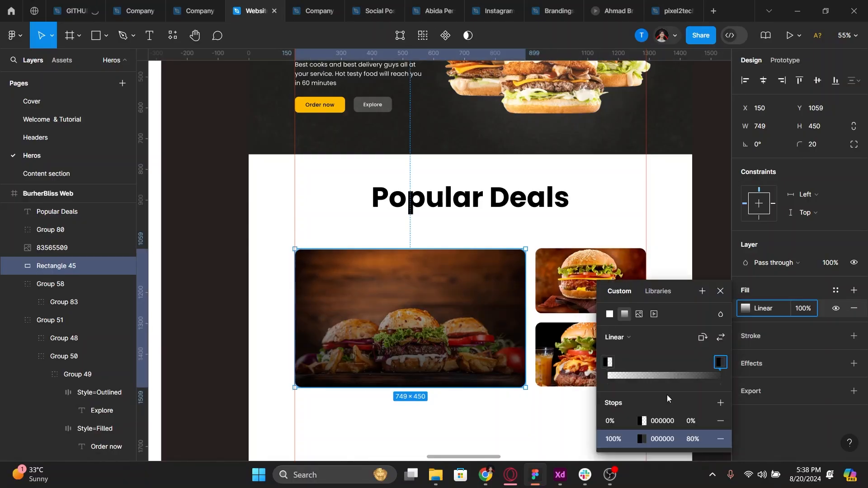
click(690, 439)
text(70)
key(Return)
click(721, 292)
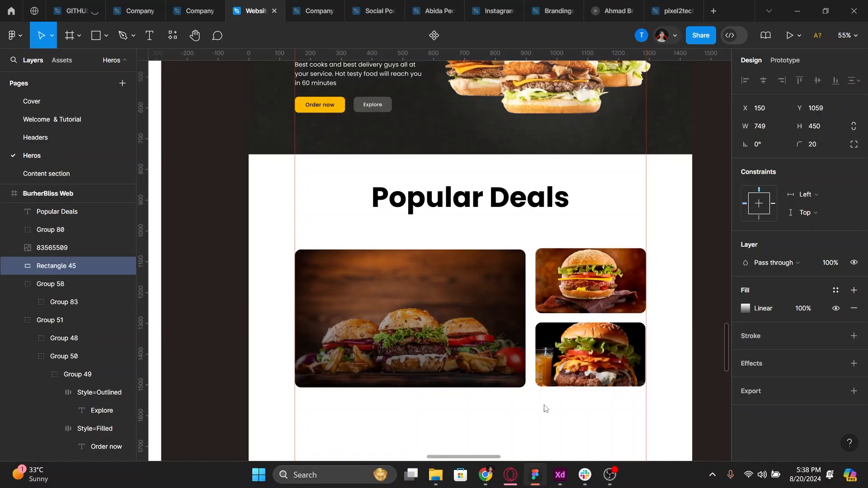
Duplicate the Popular Deals heading onto the large burger card and change the copy's text to "More Taste"
click(545, 408)
drag(403, 368, 495, 202)
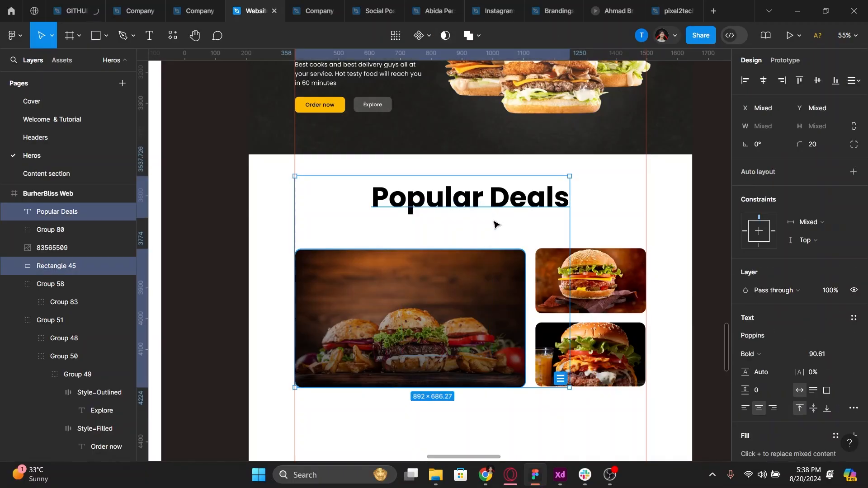
shift+click(490, 254)
alt+drag(513, 198, 445, 354)
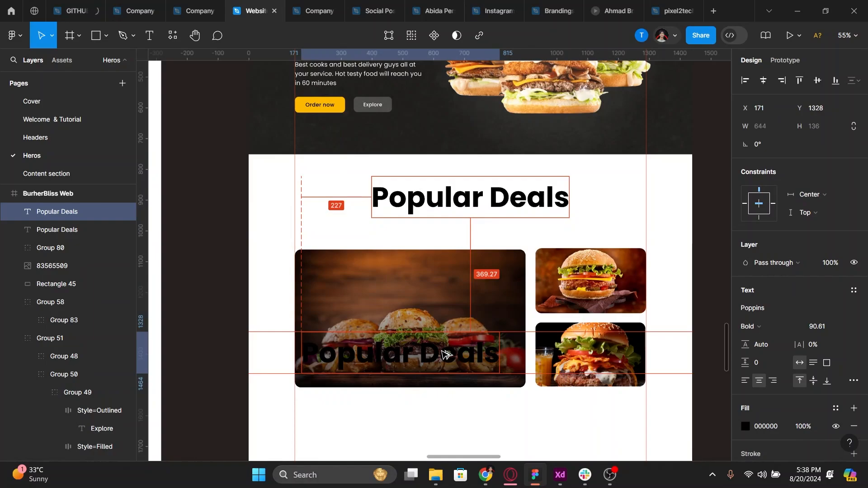
double_click(442, 351)
text(Taste)
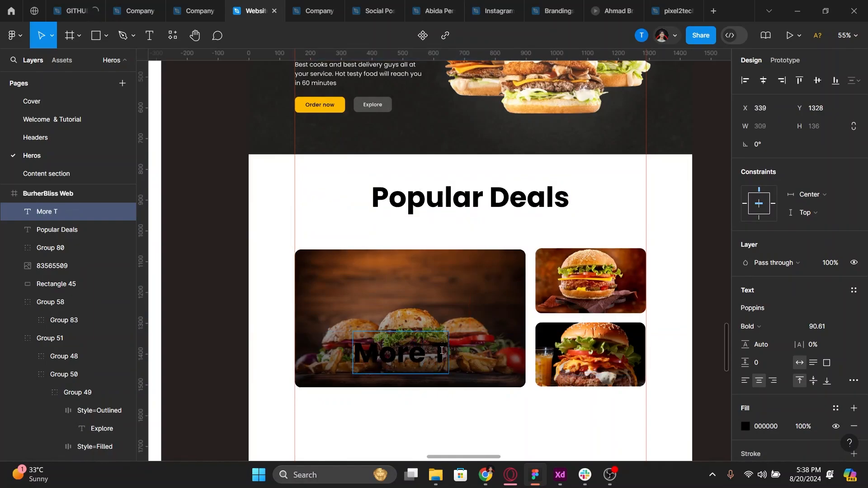
key(Escape)
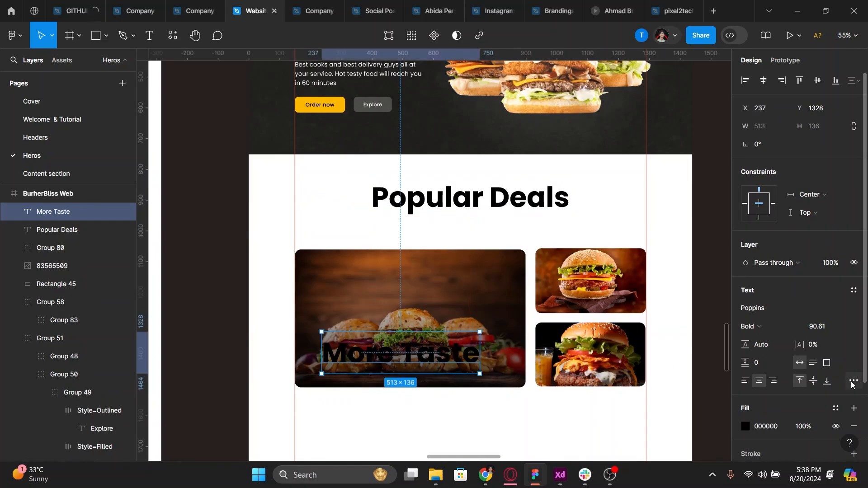
Recolour the More Taste text white (FFFFFF) and centre it horizontally on the large burger card
click(745, 425)
drag(599, 301, 592, 137)
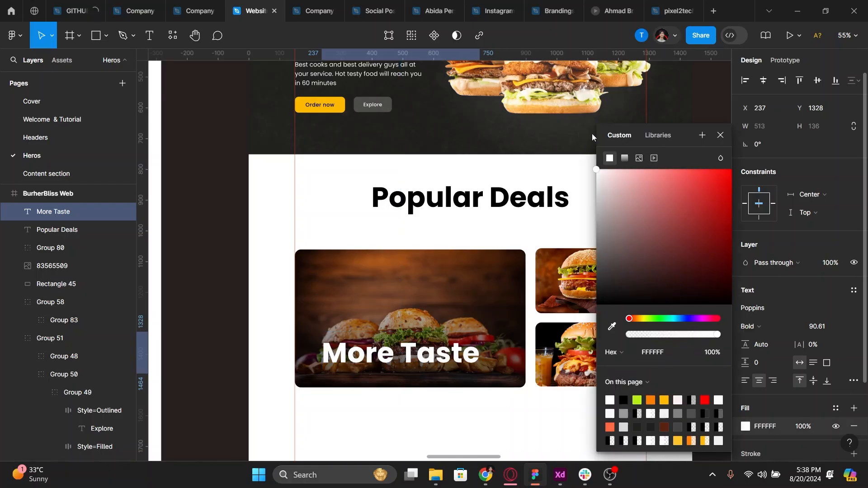
click(517, 270)
shift+click(453, 316)
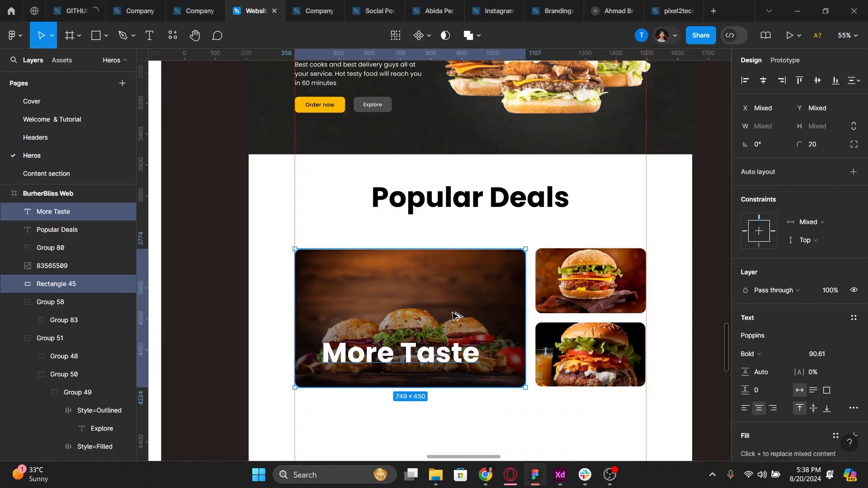
key(alt+h)
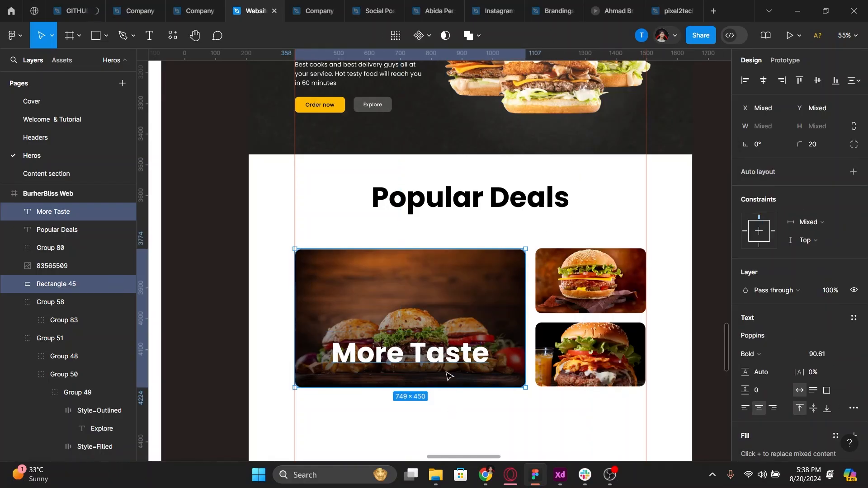
key(Escape)
Move the More Taste text vertically on the large burger card to Y 1216
click(437, 361)
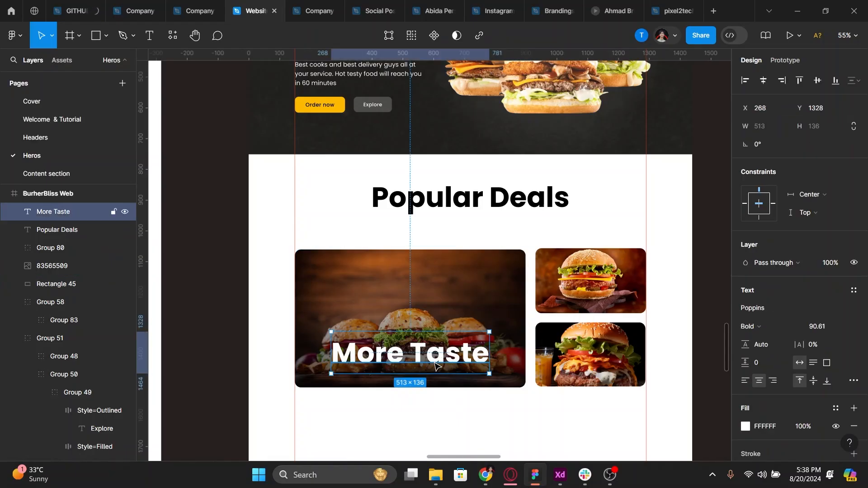
key(shift+Down)
key(shift+Down)
key(shift+Down)
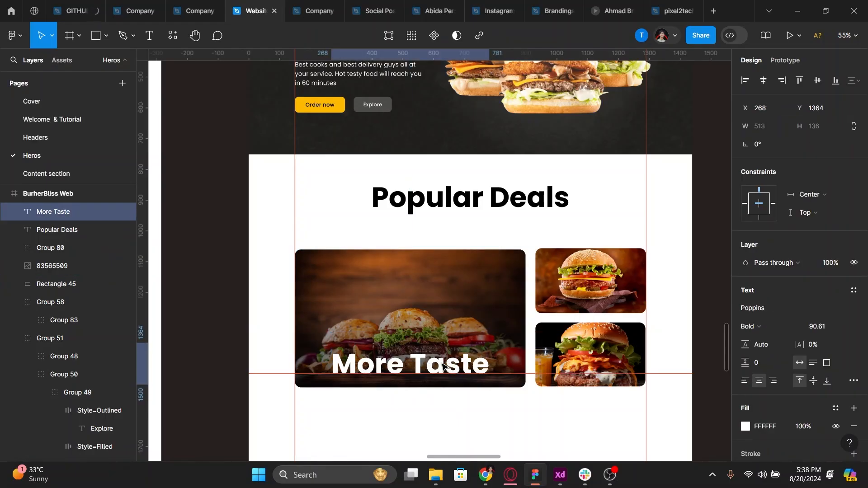
drag(446, 369, 446, 323)
Replace the gradient fill of the large burger card's overlay, Rectangle 45, with solid black (000000)
click(56, 284)
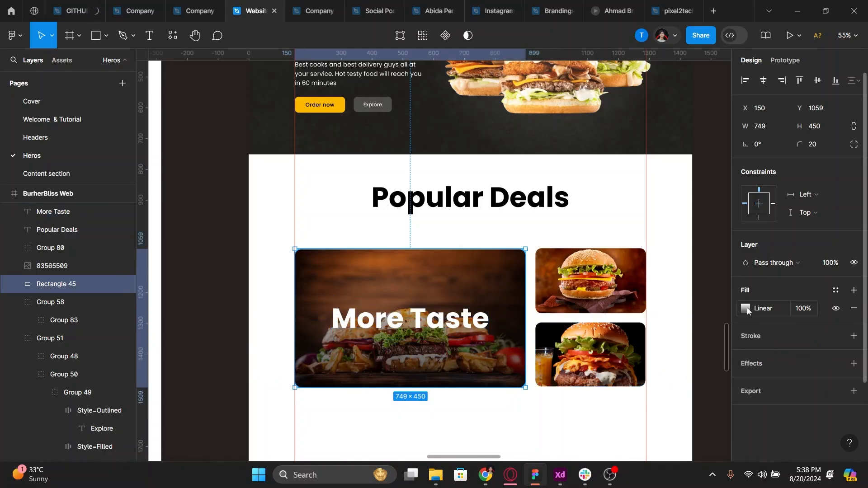
click(855, 308)
click(854, 290)
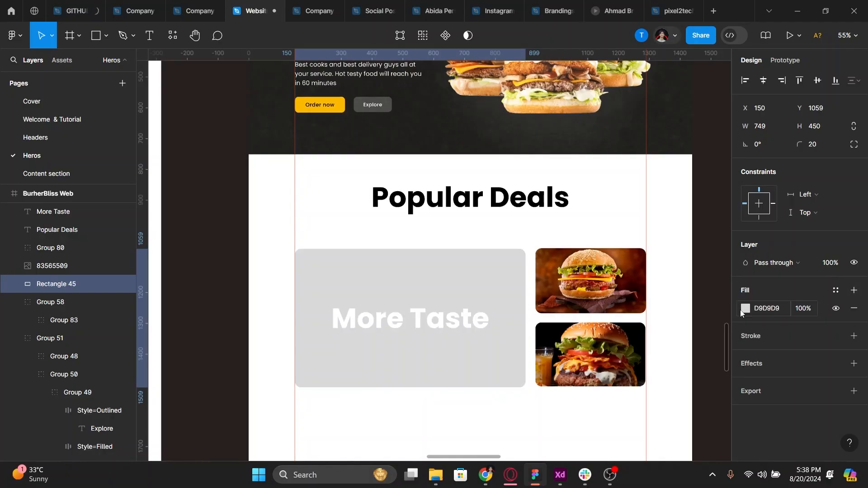
click(745, 309)
text(000000)
key(Return)
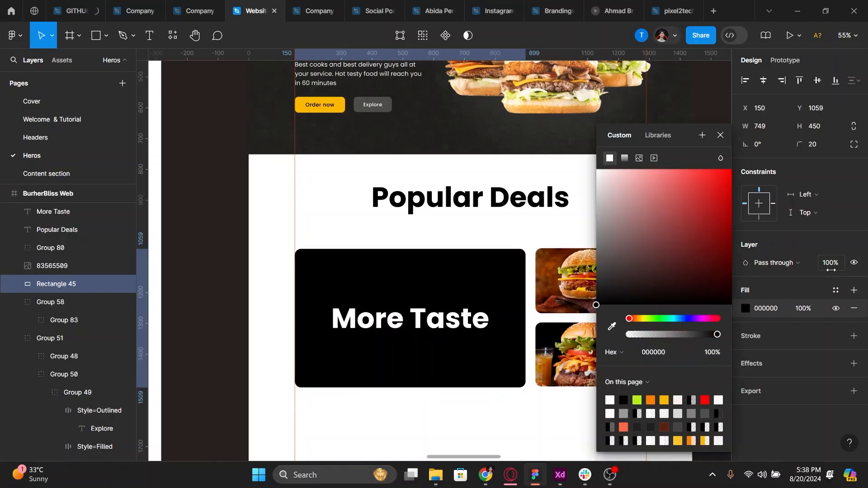
Set the black overlay's layer opacity to 20% and raise it to 50%
text(20)
key(Return)
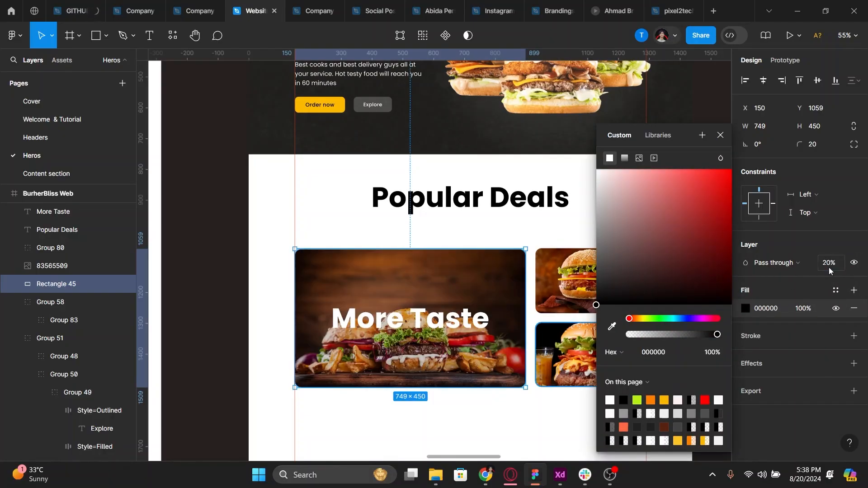
click(720, 136)
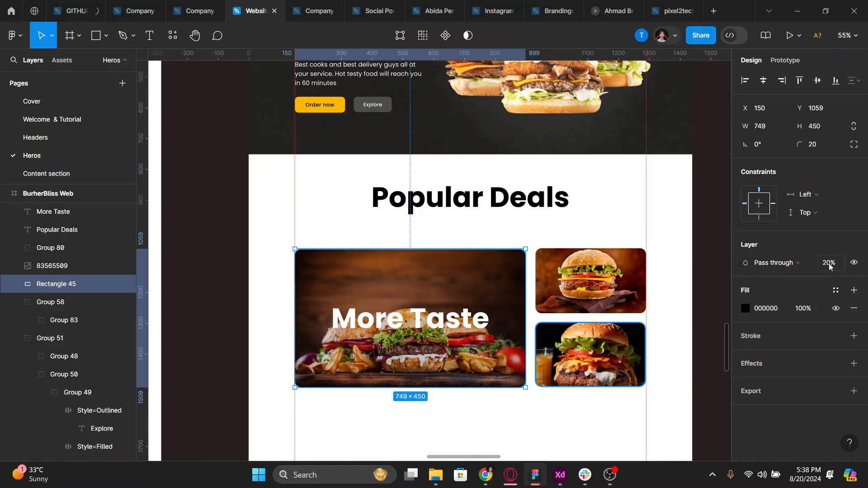
key(shift+Up)
key(shift+Up)
key(shift+Up)
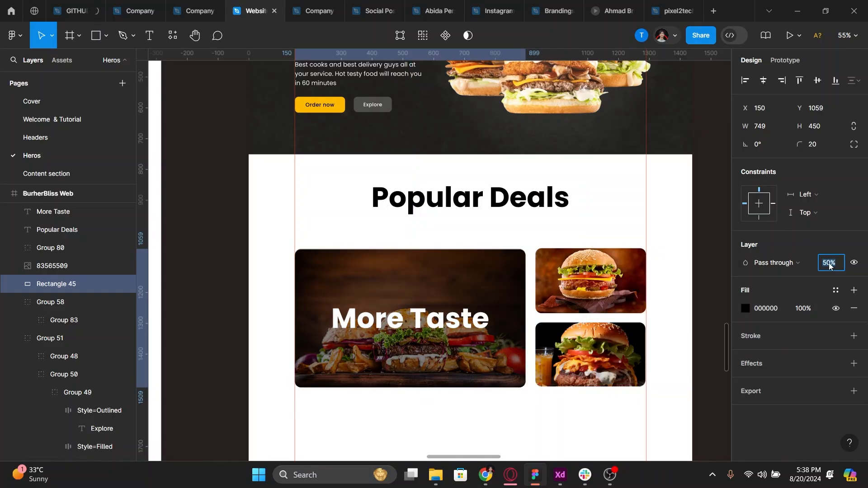
Narrow the More Taste text to about 285 wide so it wraps onto two lines, and set its line height to 100%
click(482, 328)
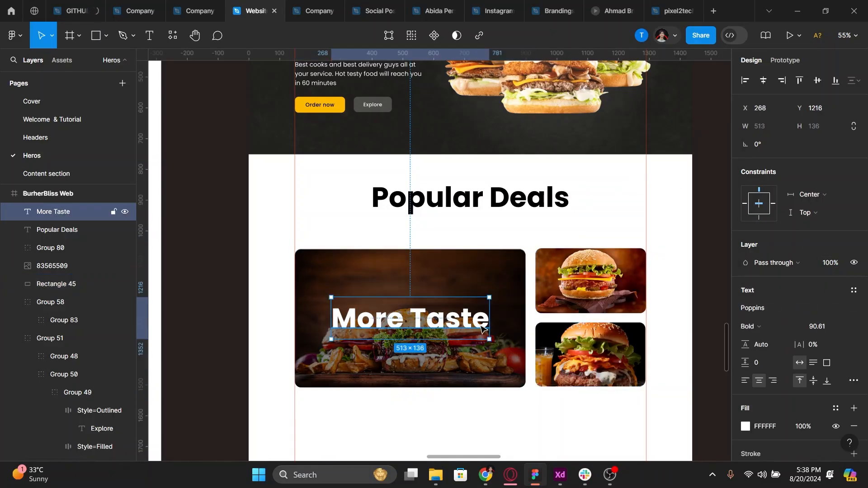
drag(473, 326, 455, 328)
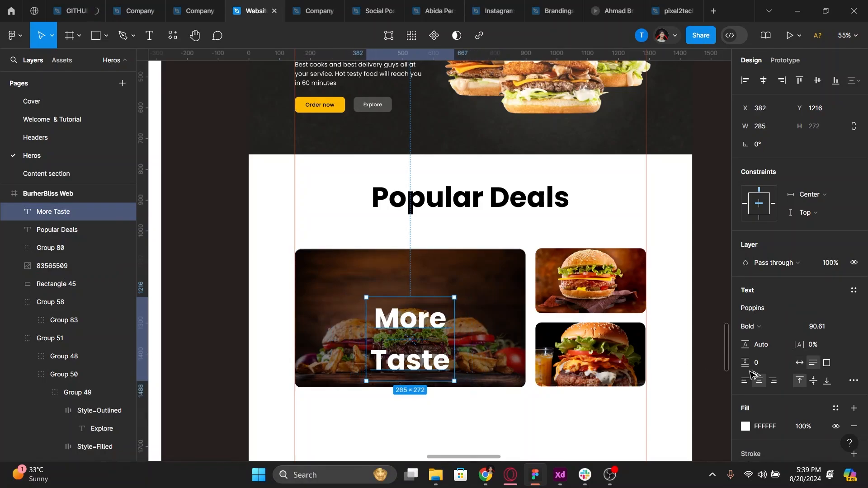
drag(745, 344, 515, 358)
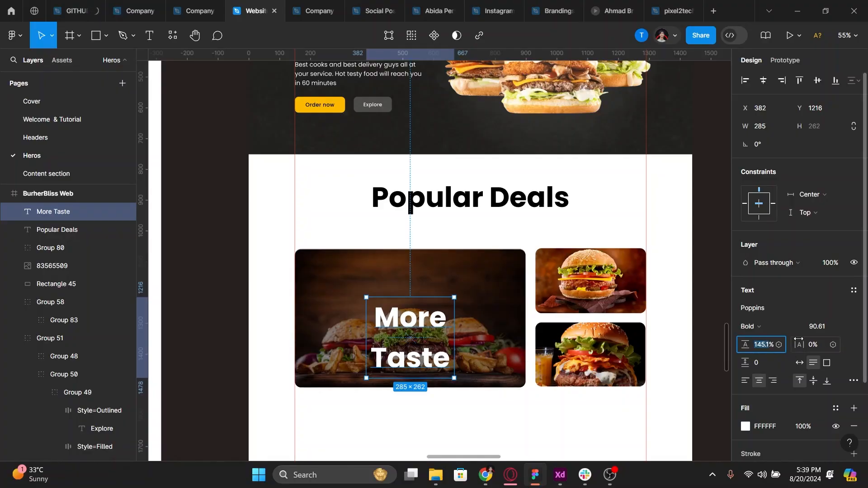
key(Return)
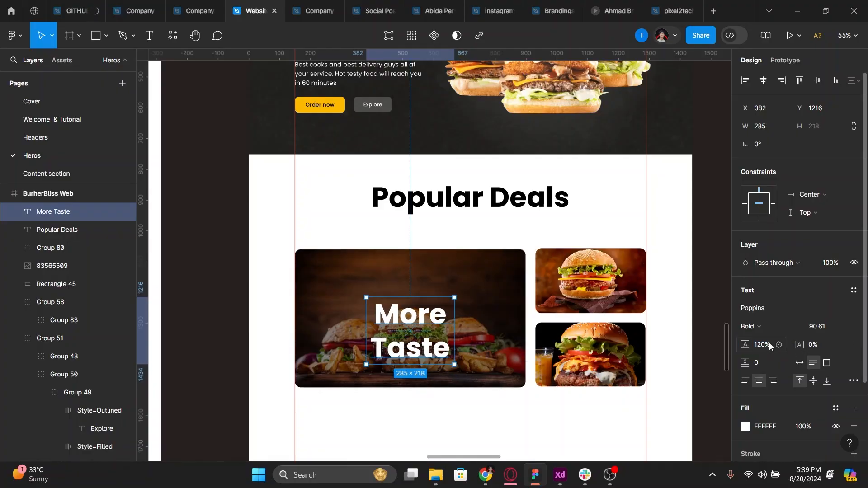
key(shift+Down)
key(shift+Down)
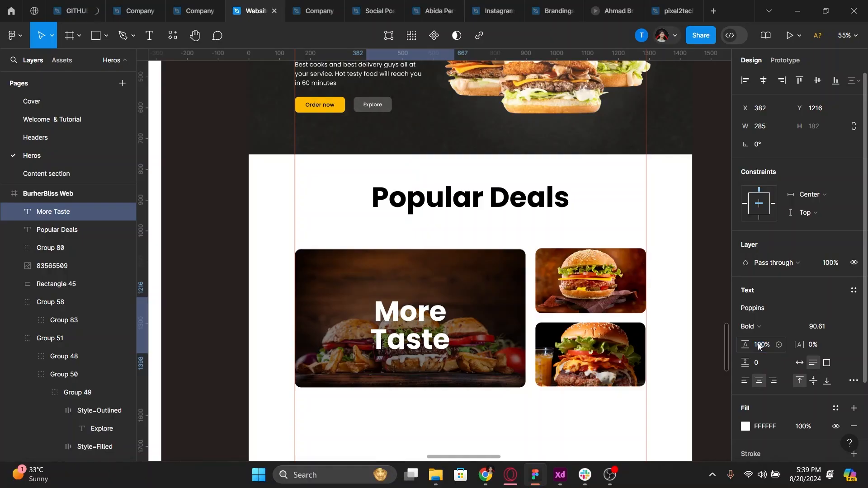
Scale the two-line More Taste text up about its centre to about 409 wide
key(k)
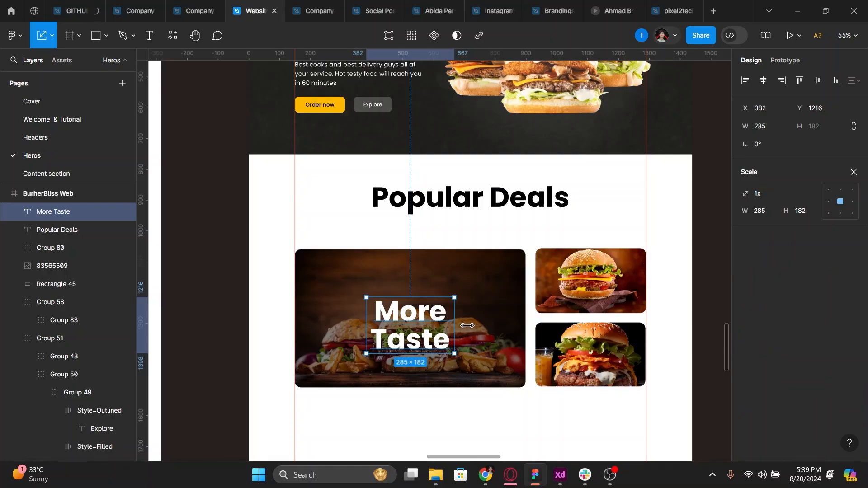
drag(468, 326, 473, 326)
key(v)
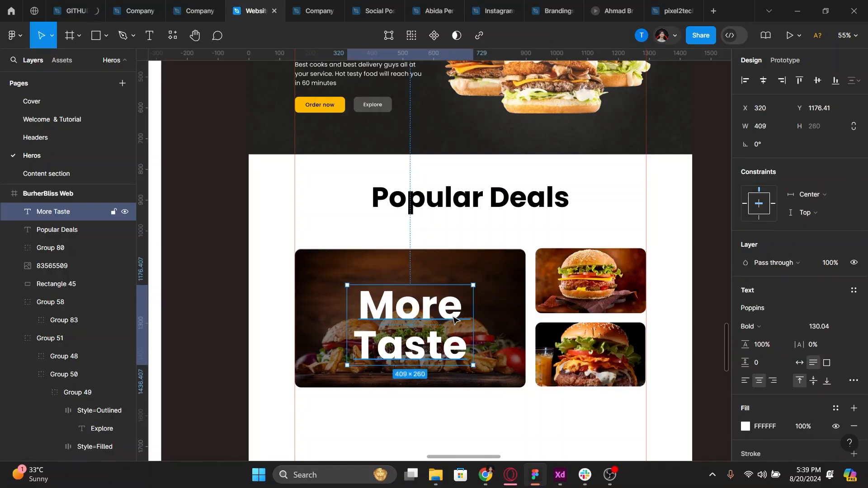
key(ctrl+z)
key(ctrl+z)
key(ctrl+z)
key(ctrl+z)
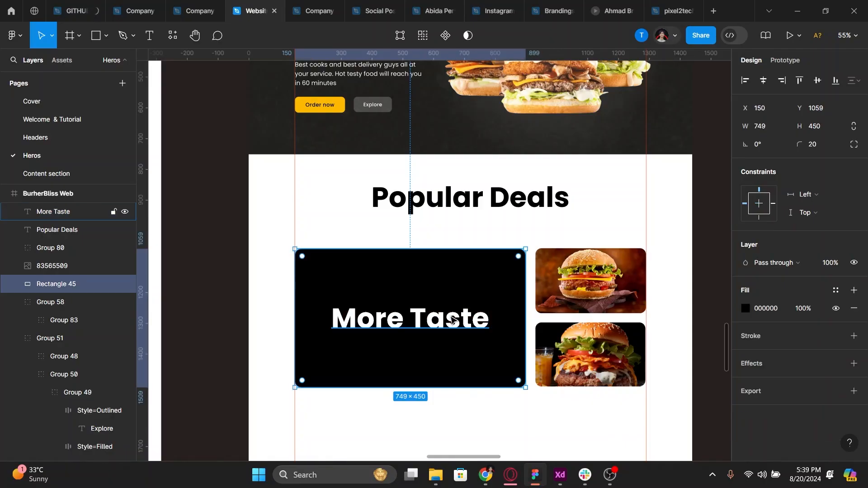
key(ctrl+shift+z)
key(ctrl+shift+z)
key(ctrl+shift+z)
key(ctrl+shift+z)
key(ctrl+shift+z)
key(ctrl+shift+z)
key(ctrl+shift+z)
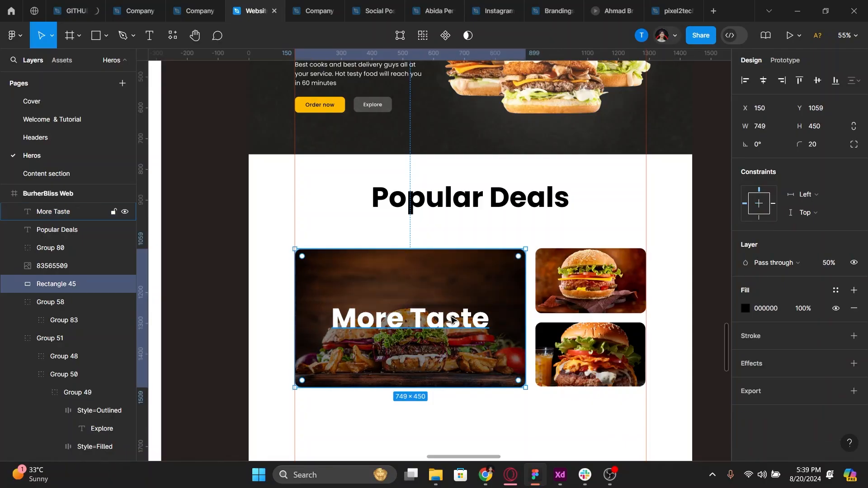
key(ctrl+shift+z)
key(ctrl+shift+z)
key(ctrl+shift+z)
key(ctrl+shift+z)
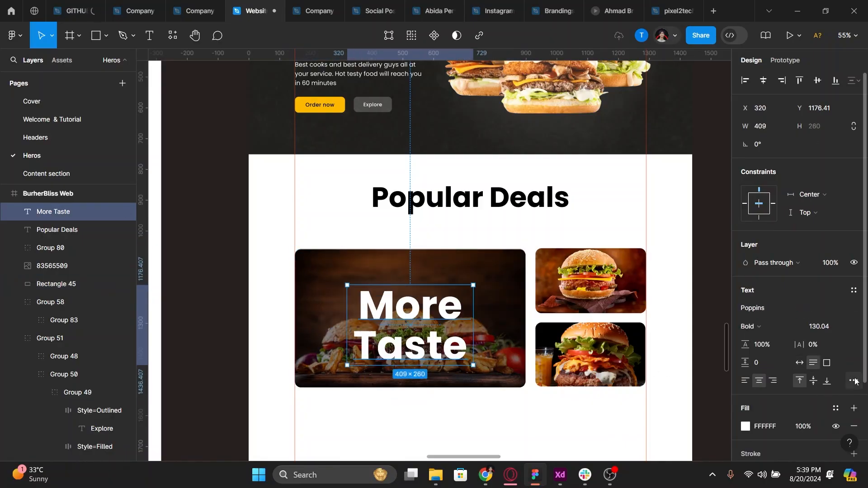
Set the More Taste text to uppercase with 93% line height and SemiBold weight
click(854, 380)
click(676, 338)
click(764, 346)
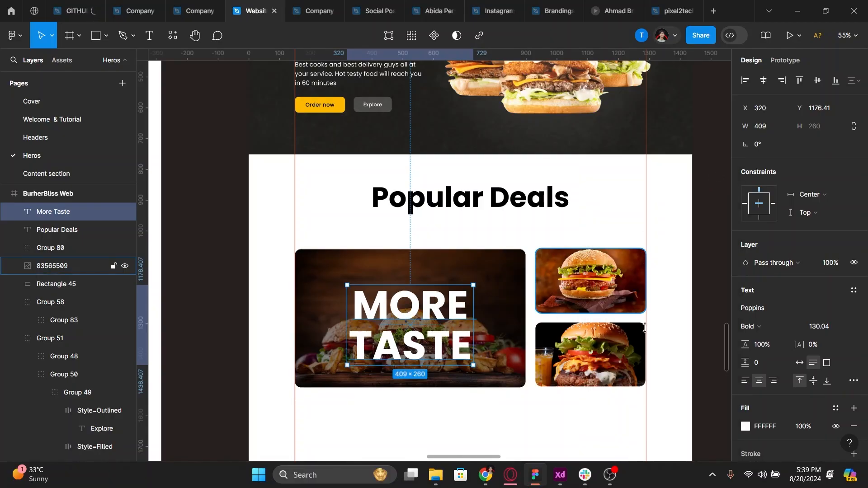
text(93)
key(Return)
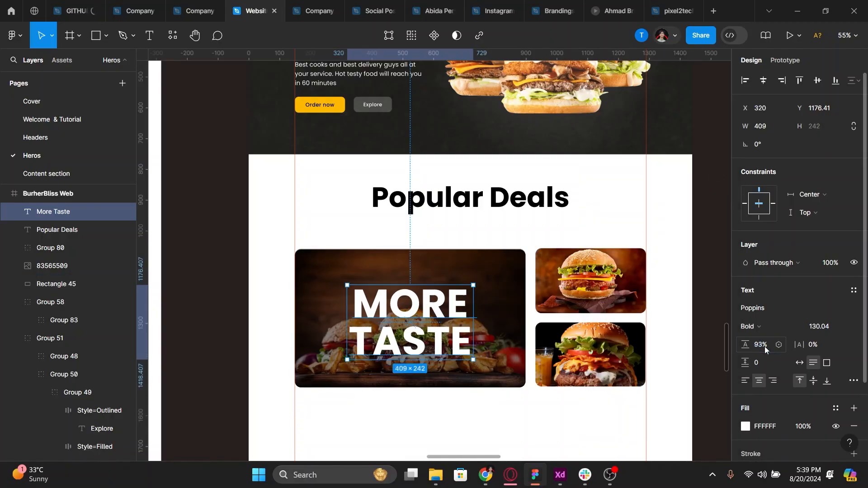
click(756, 335)
click(760, 272)
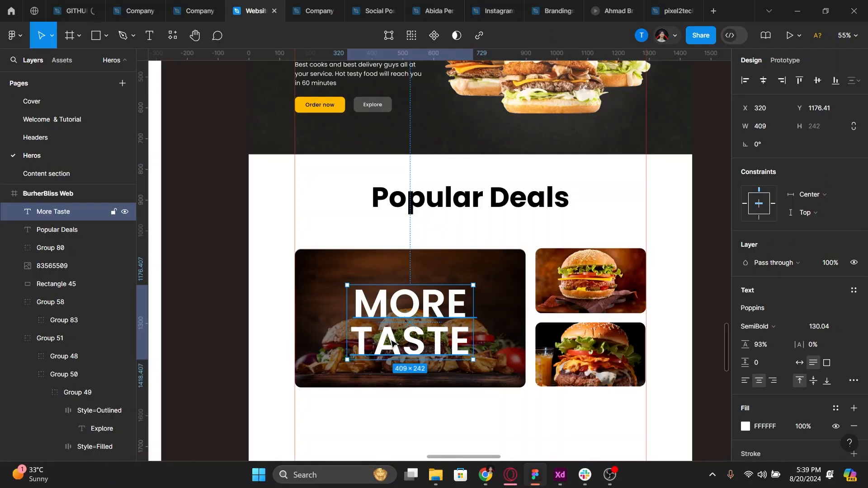
Make the More Taste text a single auto-width line, scaled down to about 555 wide, and set its weight to Bold
click(800, 363)
key(k)
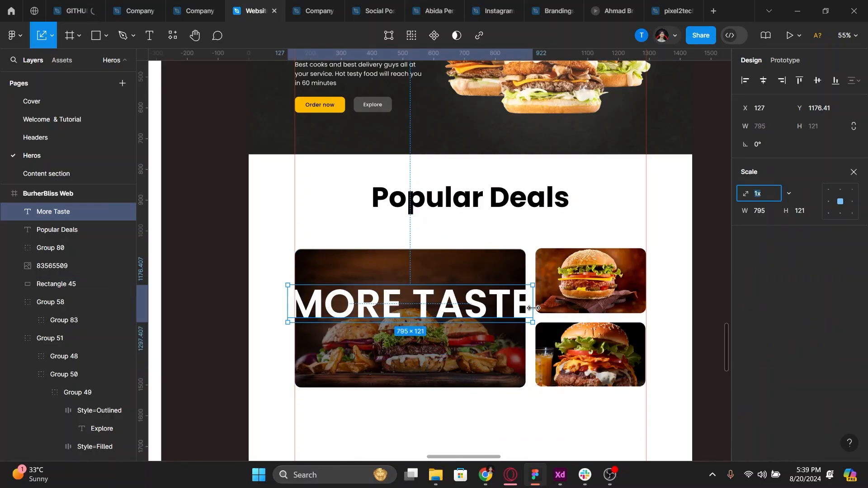
drag(527, 312, 464, 312)
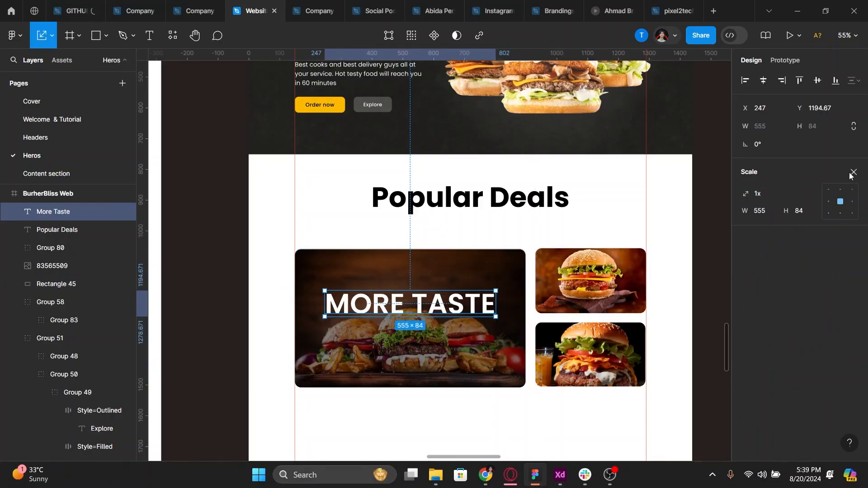
click(854, 173)
click(752, 326)
click(766, 283)
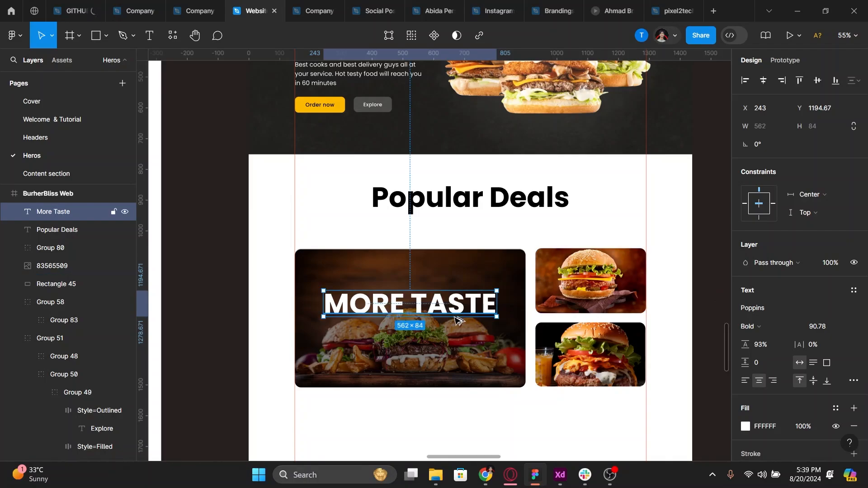
Duplicate the More Taste heading directly below at Y 1276 and make the copy a Medium-weight caption reading "Check our delicious menu"
drag(459, 320, 462, 341)
click(753, 327)
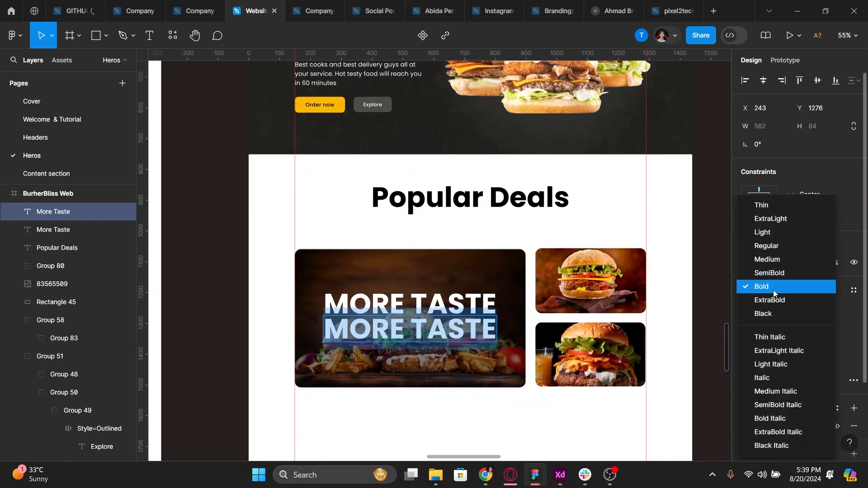
click(780, 258)
key(Return)
text(Check o)
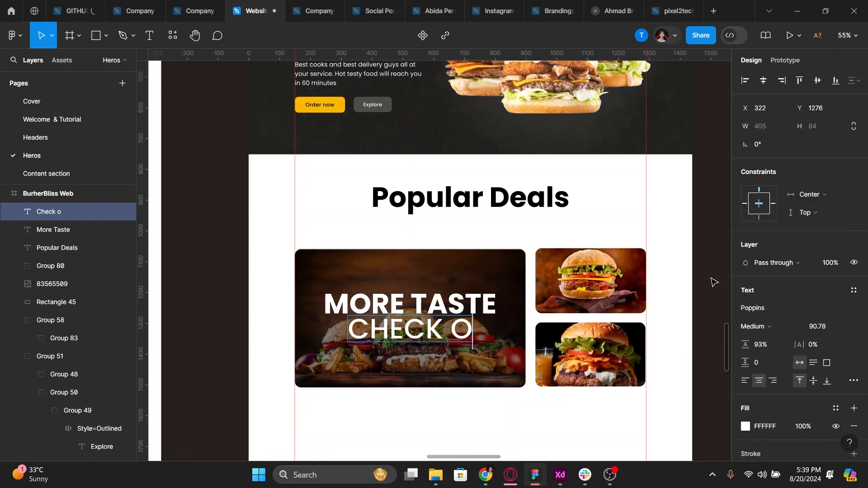
text(ur delicious menu)
key(Escape)
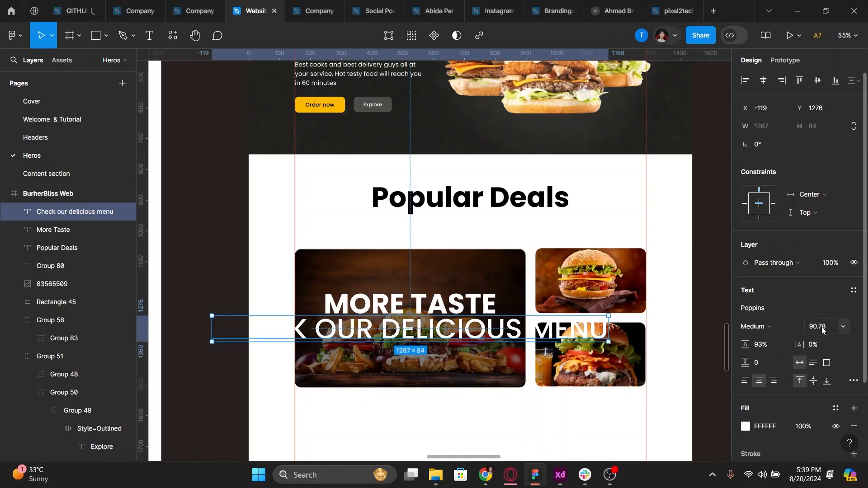
Set the caption below the More Taste heading to font size 32 with Medium weight
click(821, 327)
text(32)
key(Return)
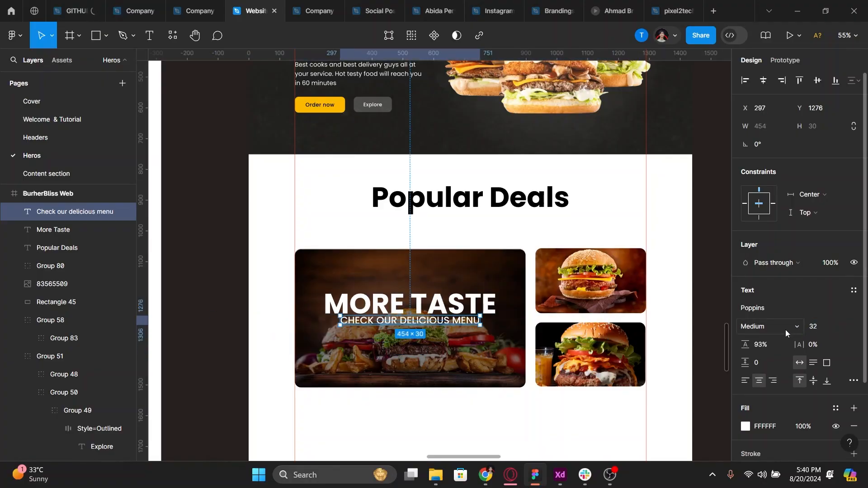
click(768, 326)
click(778, 260)
Set the caption's letter spacing to 5% and switch its uppercase style off so it shows as typed
click(814, 346)
key(Up)
key(Up)
key(Up)
key(Up)
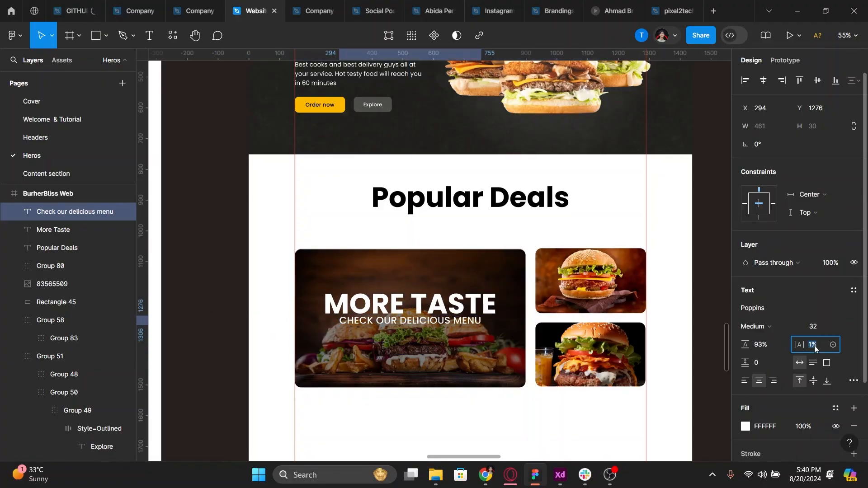
click(854, 381)
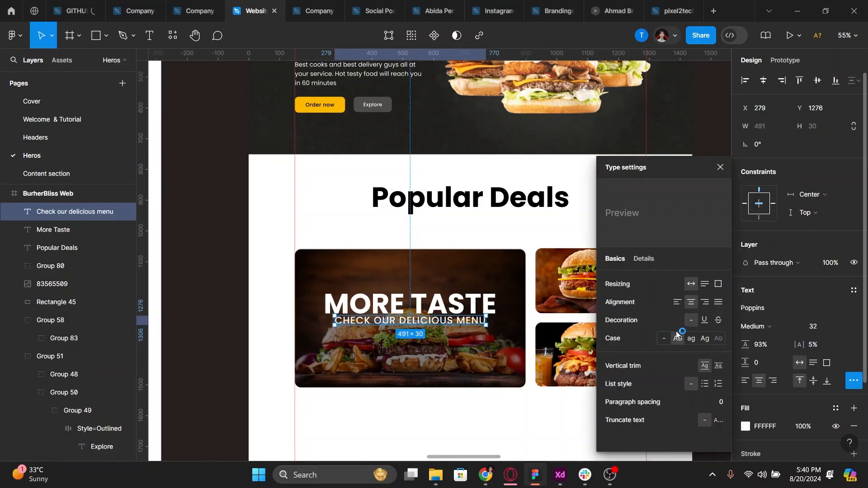
click(677, 336)
click(722, 169)
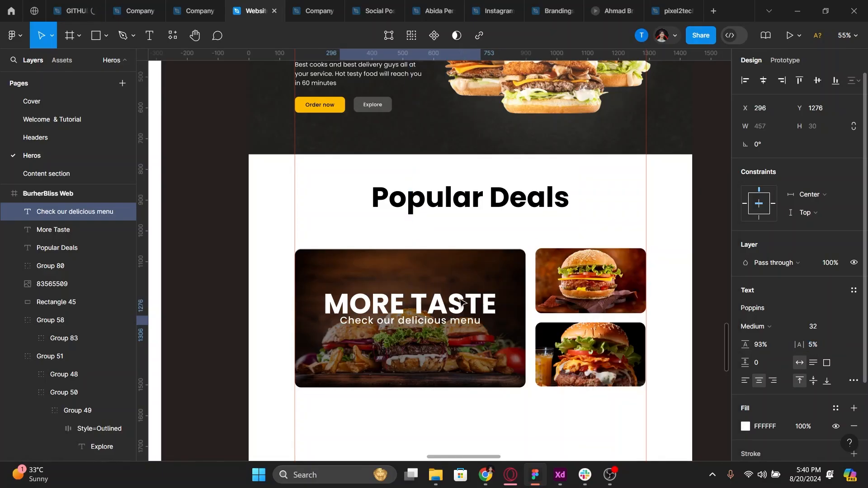
Set the vertical spacing between the More Taste heading and its caption to 2
shift+click(433, 302)
click(767, 158)
text(2)
key(Return)
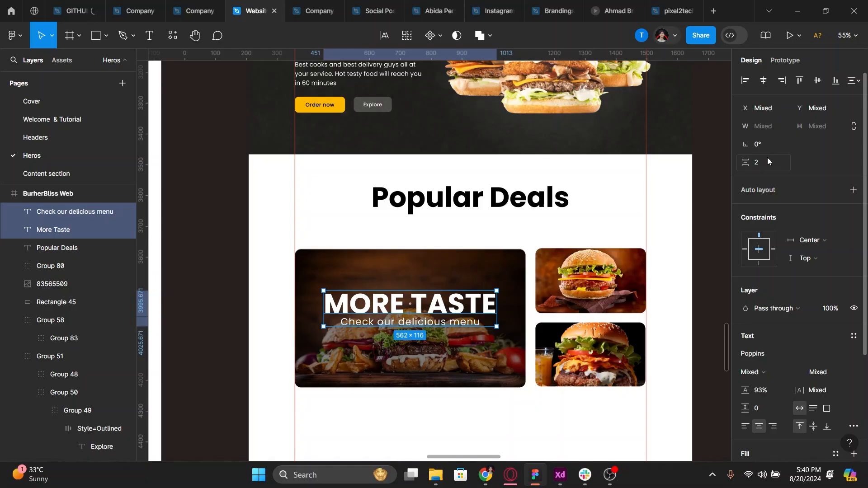
Group the heading with its caption and centre the group vertically on the large burger card's black overlay
key(ctrl+g)
shift+click(398, 273)
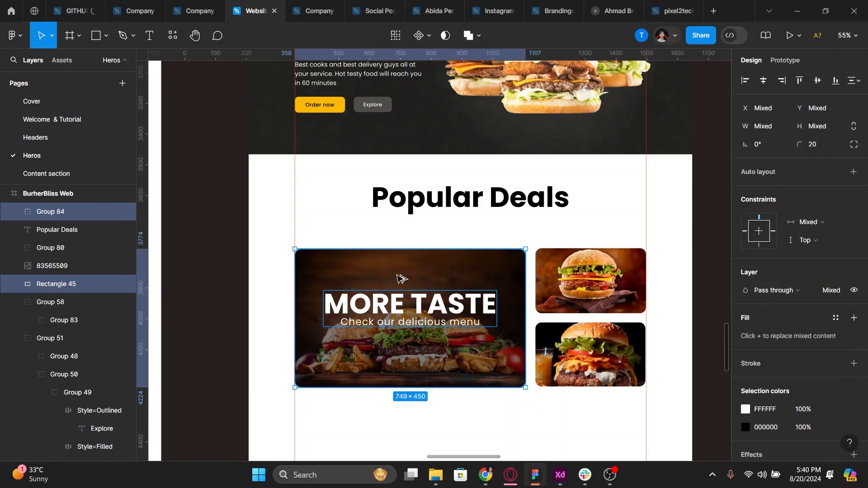
key(alt+v)
key(Escape)
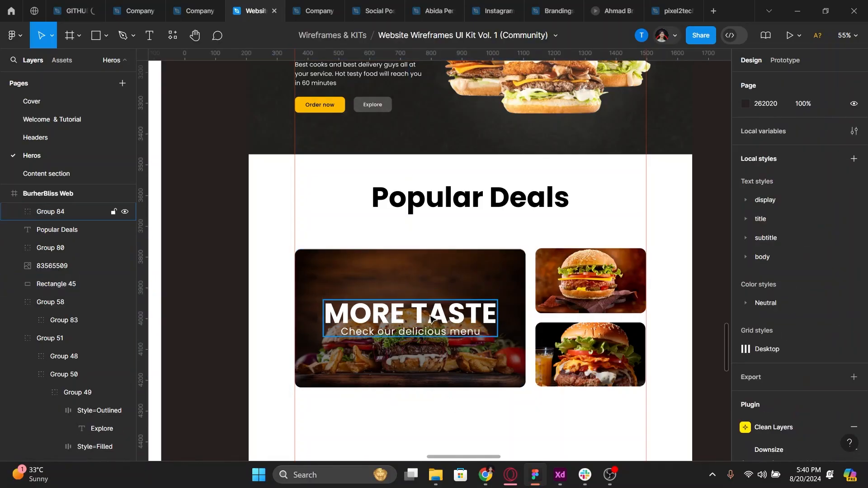
click(435, 319)
click(467, 418)
click(383, 294)
drag(441, 423, 475, 336)
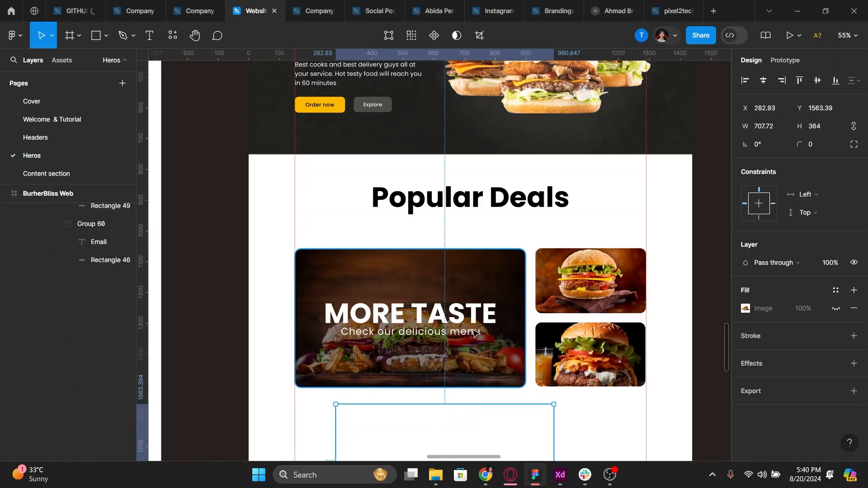
Extend the caption to read "Check our delicious menu. Menu includes burgers, pizzas and shawarmas."
triple_click(476, 332)
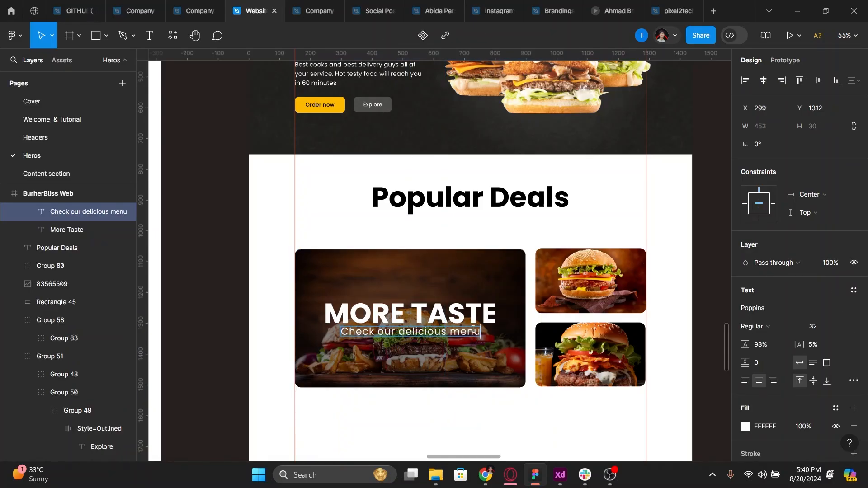
text(. Menu i)
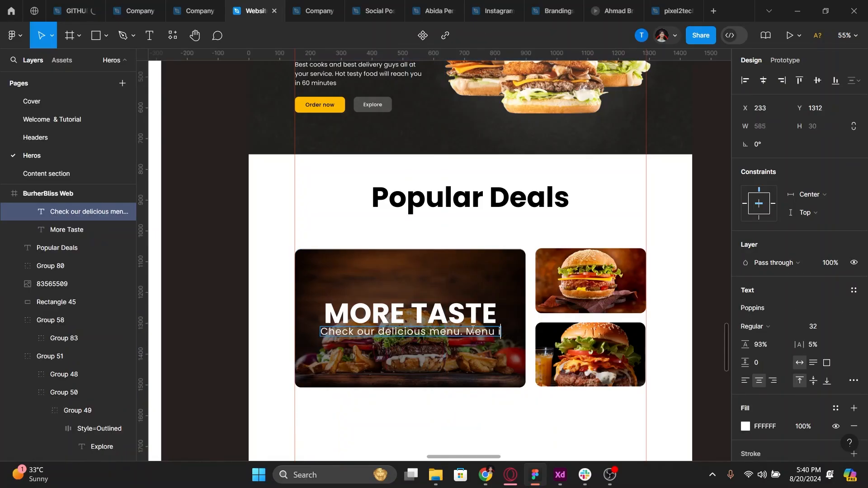
text(ncludes burgers)
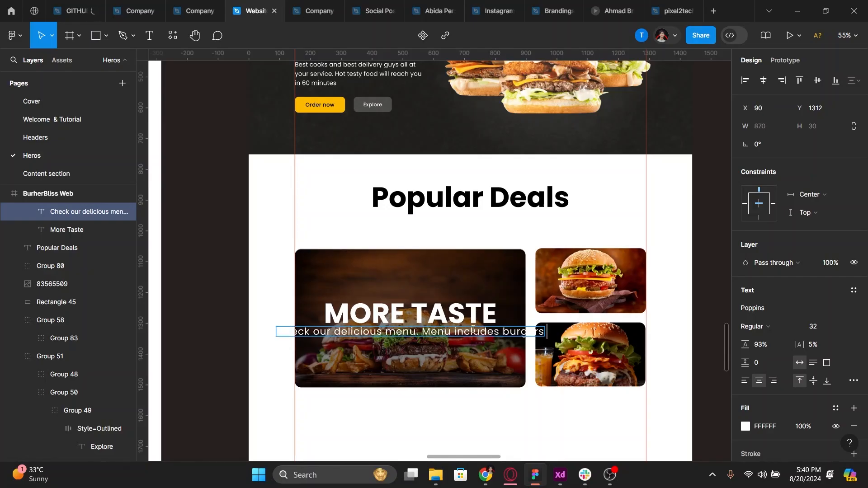
text(, pizzas and sh)
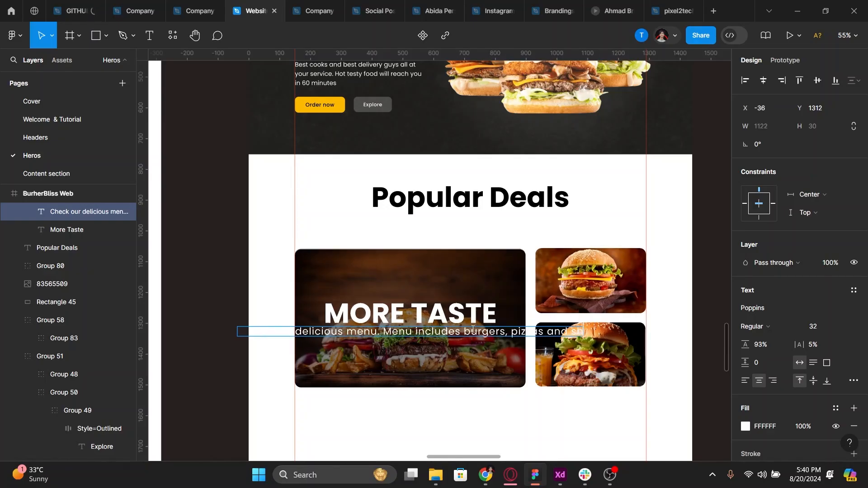
text(awarmas.)
key(Escape)
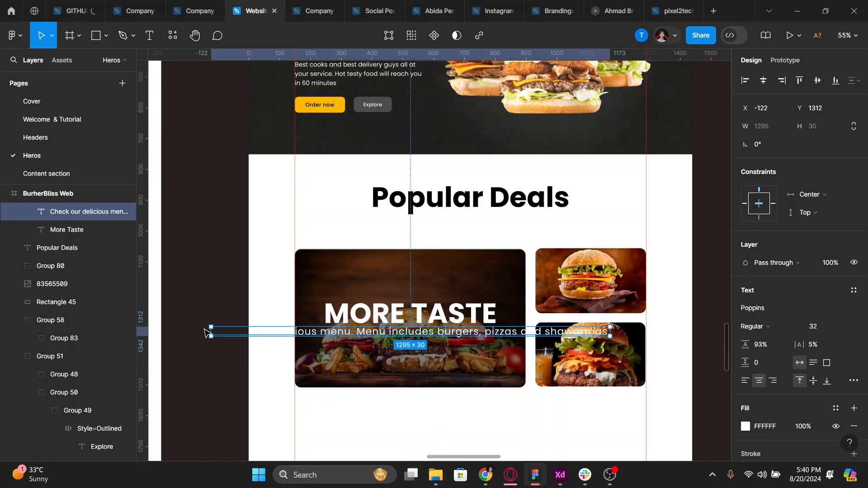
Narrow the caption's text box to about 555 wide so it wraps below the heading, and reduce its font size to 24
drag(207, 332, 325, 332)
click(813, 327)
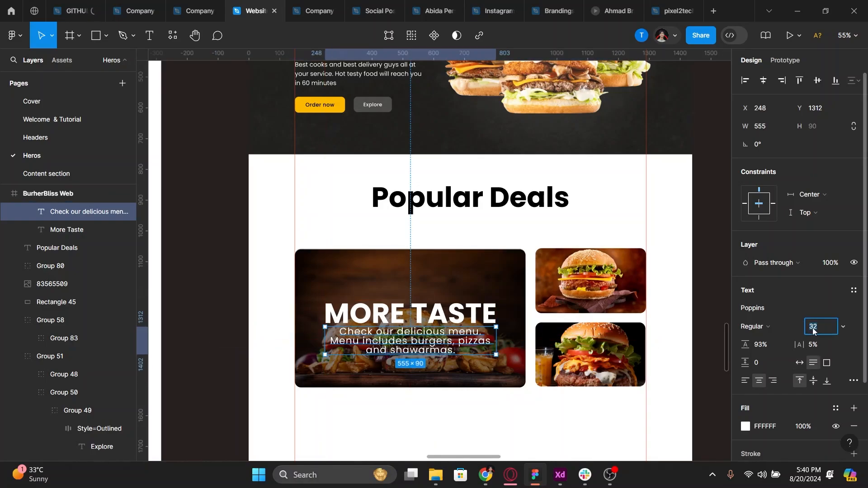
text(29)
key(Return)
key(Down)
key(Down)
key(Down)
key(Down)
key(Down)
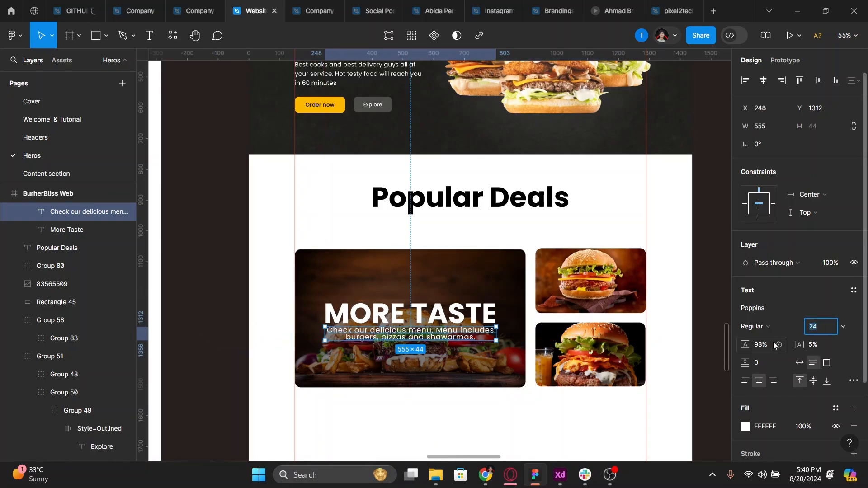
Set the wrapped caption's line height to 98%
click(762, 345)
text(98)
key(Return)
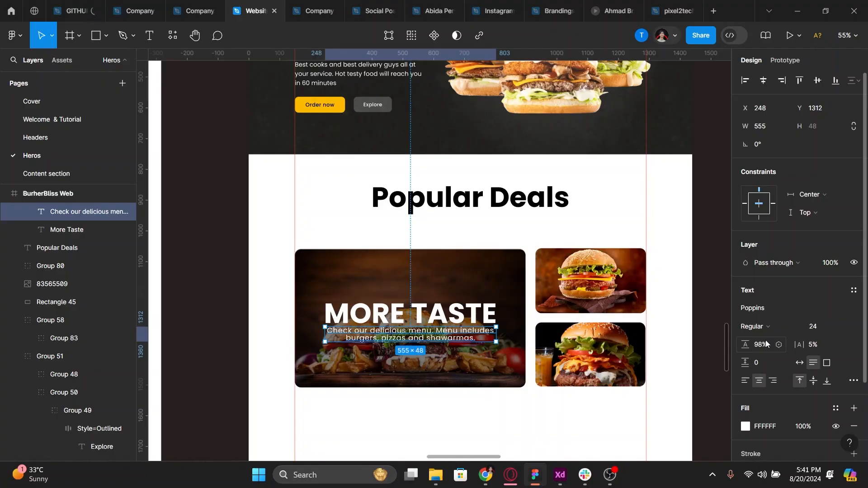
Set the large card caption's line height to 107%
key(Up)
key(Up)
key(Up)
key(Up)
key(Up)
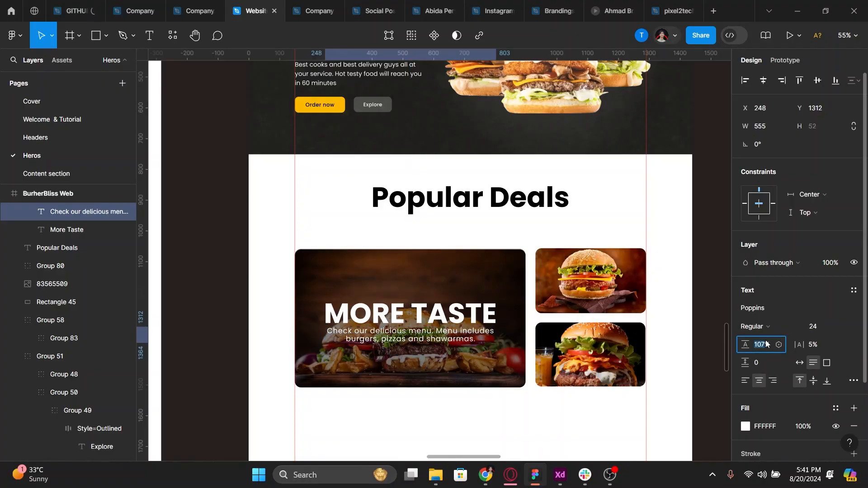
key(Return)
Set the vertical spacing between the MORE TASTE heading and its caption to 6
click(760, 159)
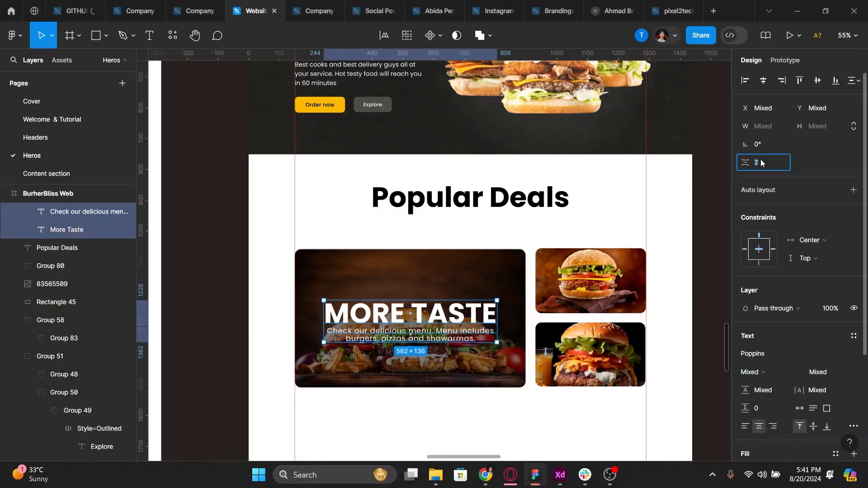
text(6)
key(Return)
click(538, 393)
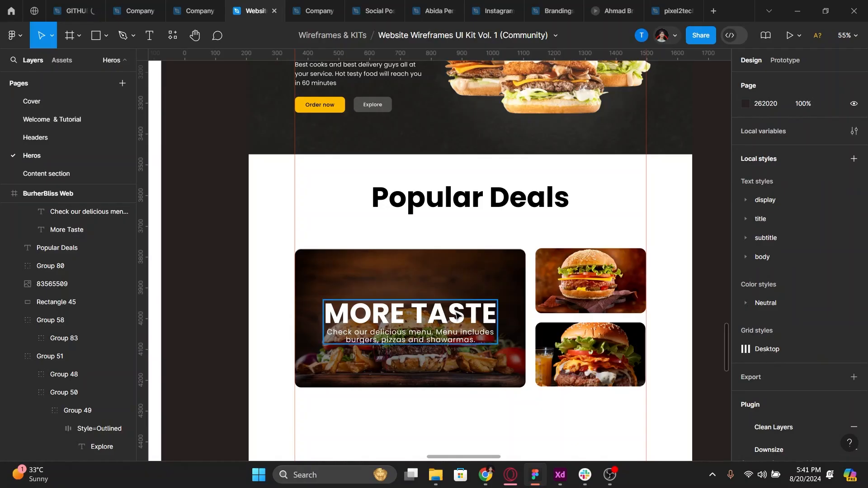
Group the MORE TASTE heading with its caption and set the large card's black overlay opacity to 56%
click(457, 315)
click(56, 320)
click(829, 263)
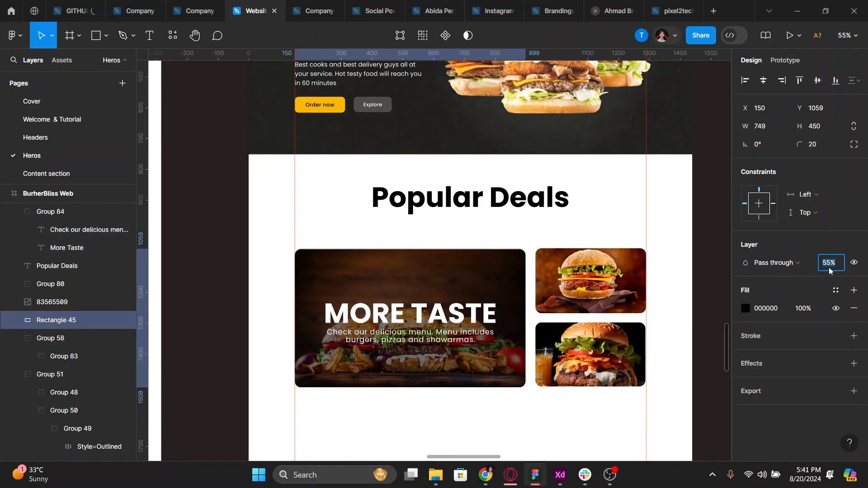
key(Return)
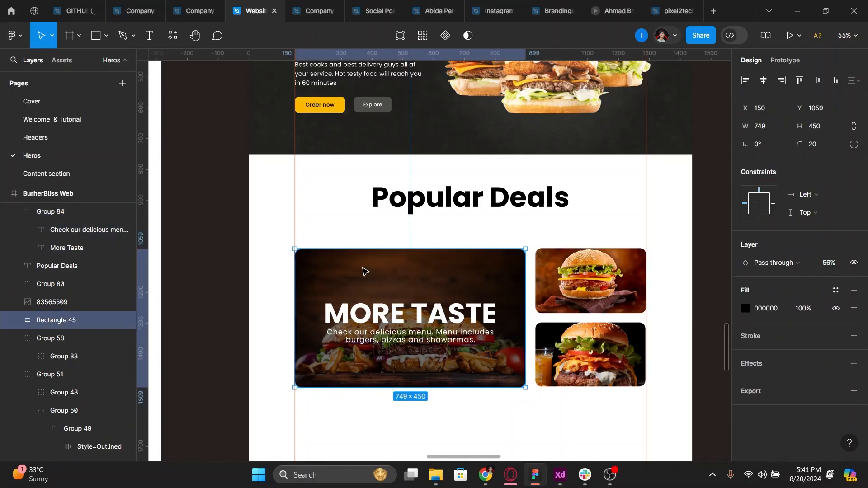
Centre the heading and caption group vertically on the large card's overlay, and group the whole large card
key(ctrl+z)
key(ctrl+z)
scroll(331, 305, down, 3)
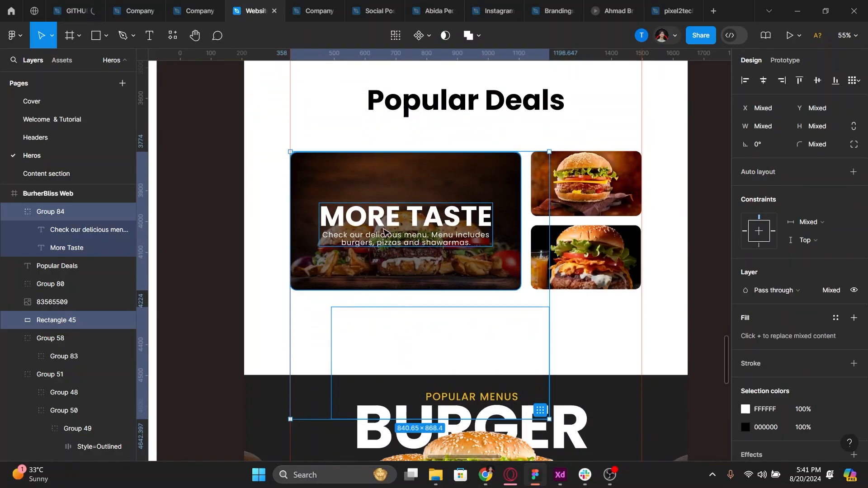
key(ctrl+g)
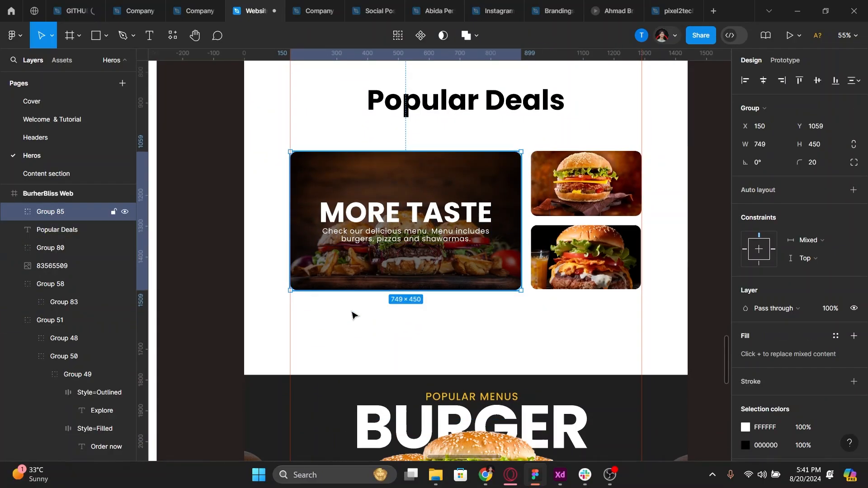
click(355, 316)
drag(459, 364, 387, 337)
key(Delete)
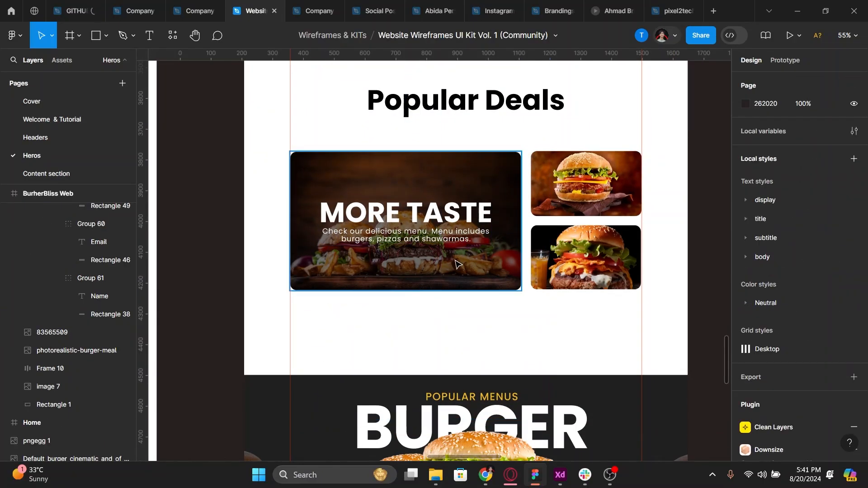
Duplicate the large card's black overlay onto the upper small burger card and resize the copy to 359 × 209
ctrl+click(441, 270)
drag(435, 270, 559, 269)
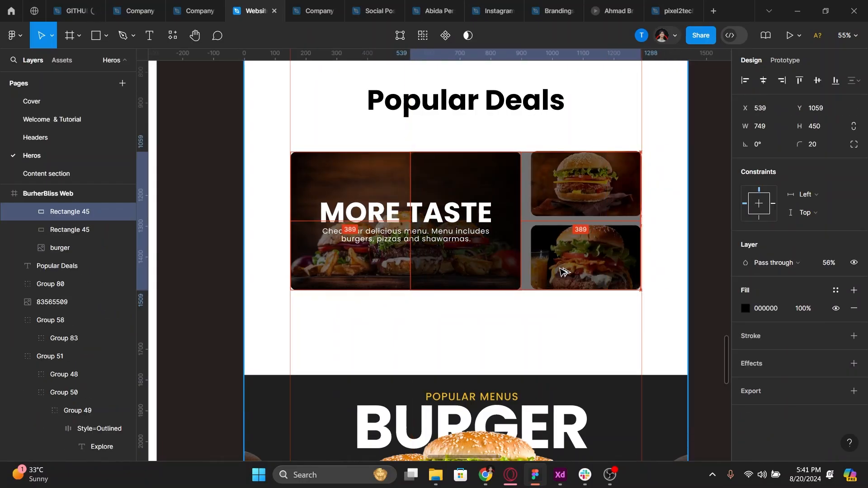
scroll(641, 172, up, 10)
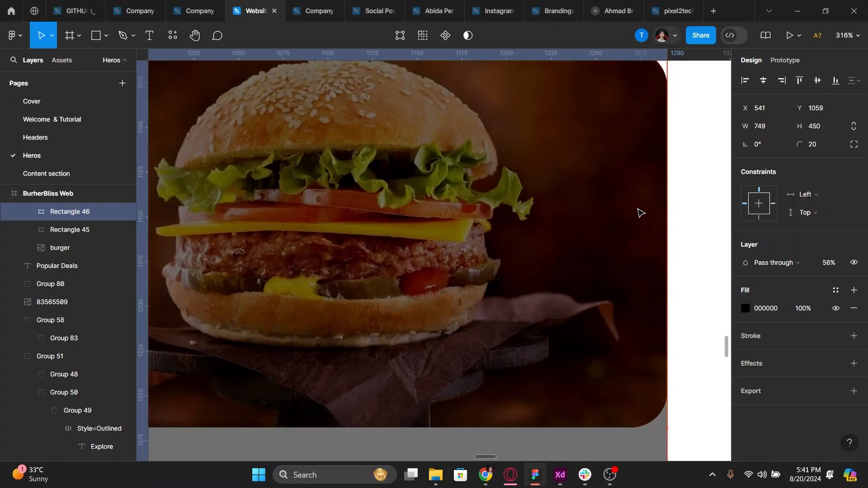
scroll(639, 213, down, 7)
drag(474, 256, 475, 267)
scroll(602, 237, up, 4)
scroll(600, 239, down, 3)
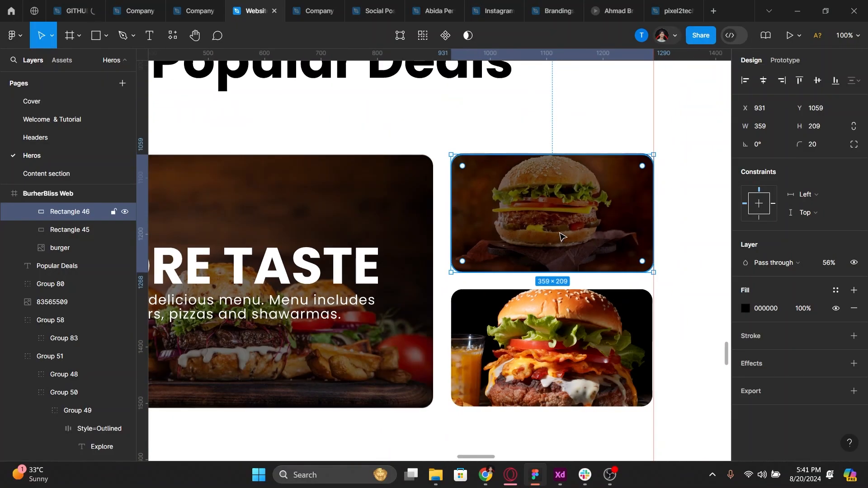
Copy the small overlay onto the lower small burger card and set both small overlays' opacity to 42%
alt+drag(553, 217, 553, 351)
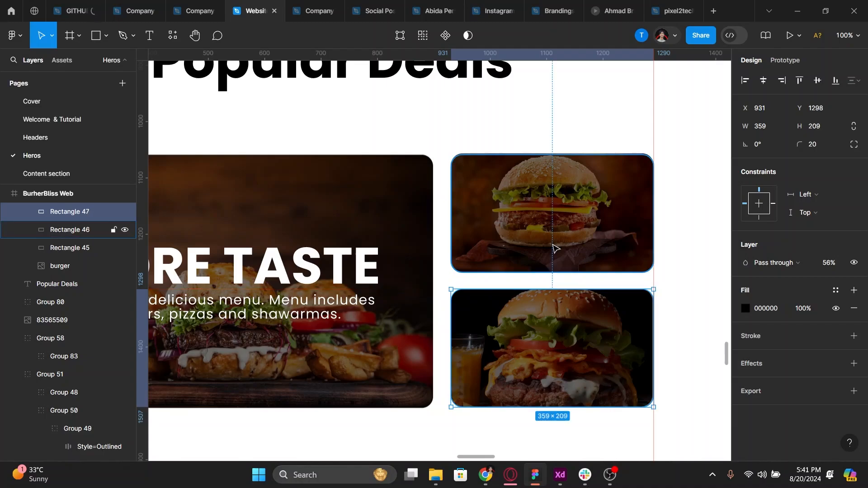
shift+click(553, 245)
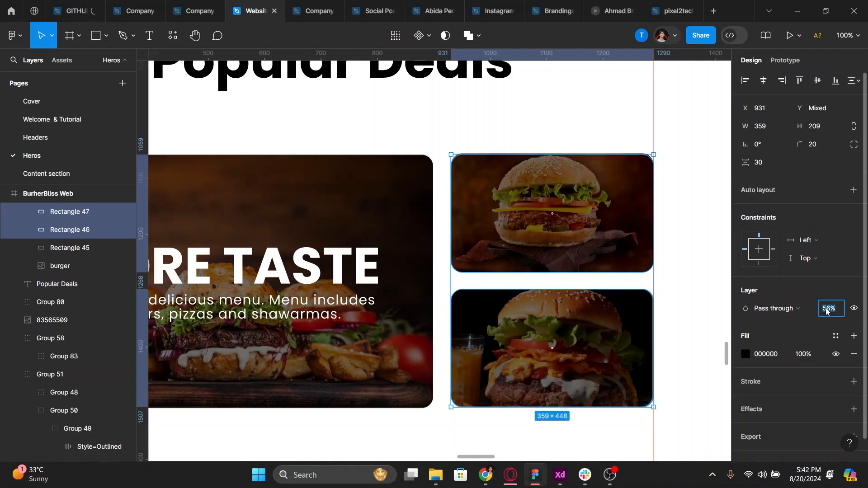
text(36)
key(Return)
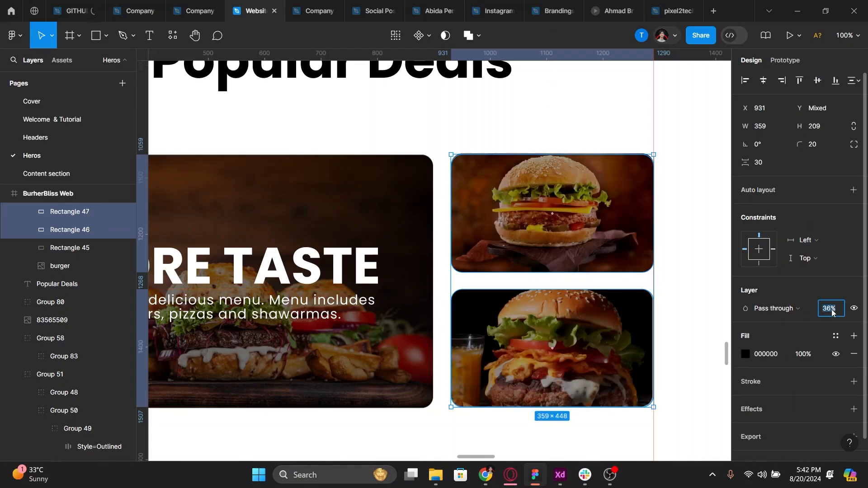
text(42)
key(Return)
ctrl+scroll(561, 280, down, 5)
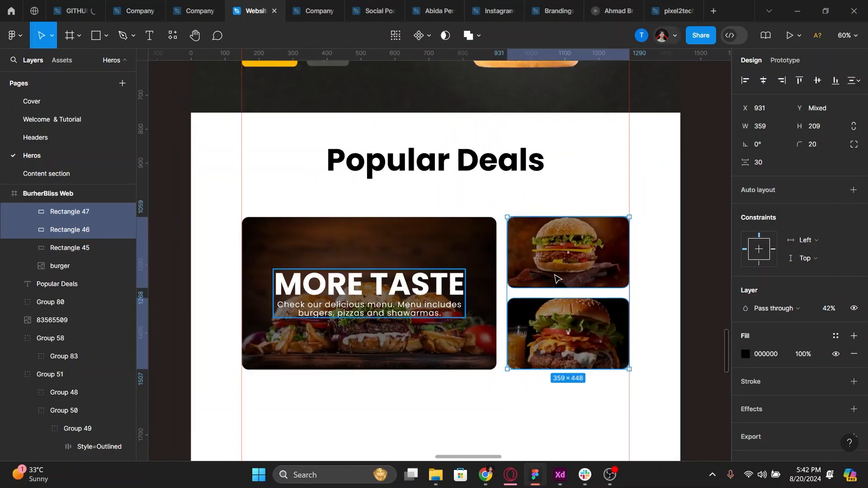
Copy the MORE TASTE heading onto the upper small card and change its text to "Feel"
click(397, 287)
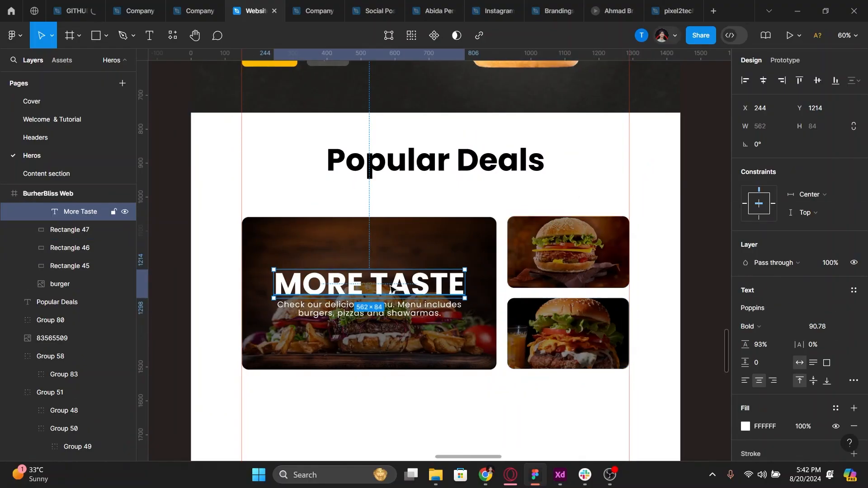
click(561, 261)
key(ctrl+v)
drag(353, 236, 576, 264)
double_click(576, 264)
text(Feel)
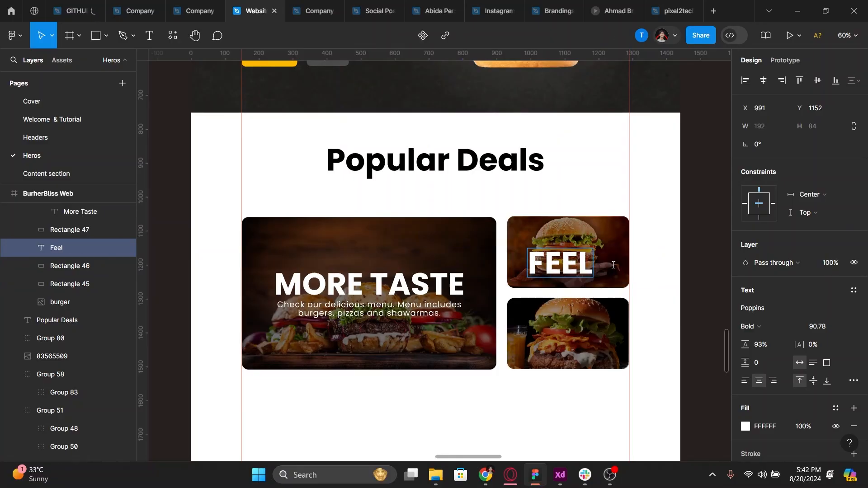
Set the FEEL heading's font size to 64 and its letter spacing to 4%
key(Escape)
click(821, 327)
text(64)
key(Return)
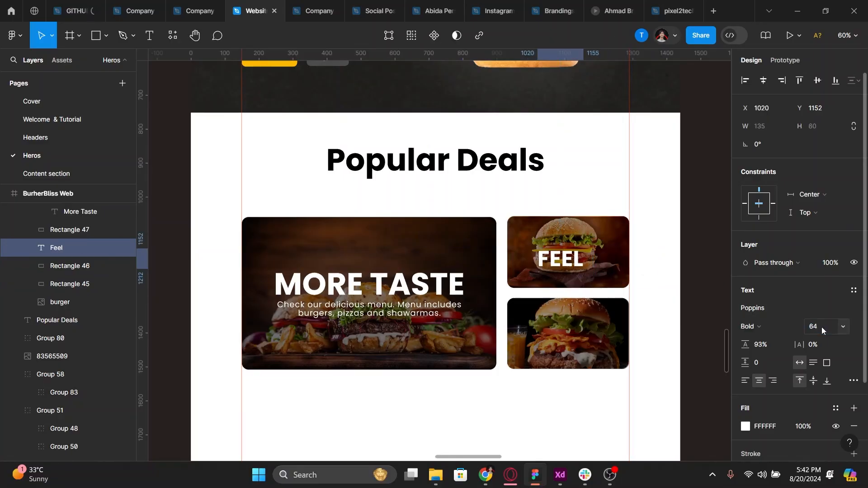
click(818, 351)
text(4)
key(Return)
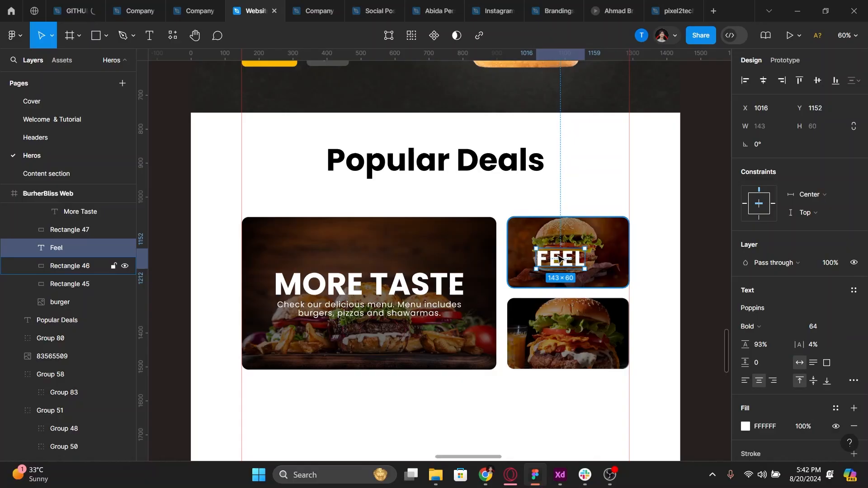
Change the FEEL heading's weight to SemiBold and place a copy of it on the lower small card
drag(565, 258, 578, 340)
click(751, 326)
click(769, 273)
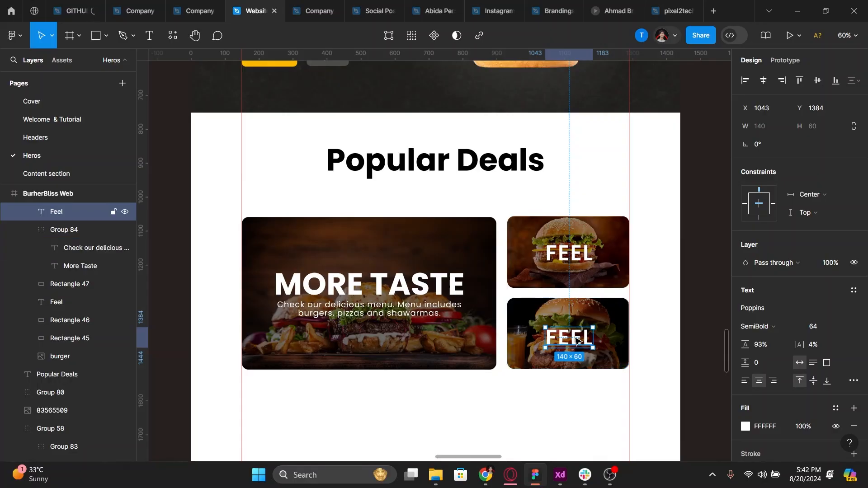
Change the lower small card's heading text to "DELICIOUS"
double_click(577, 339)
text(DELICOUS)
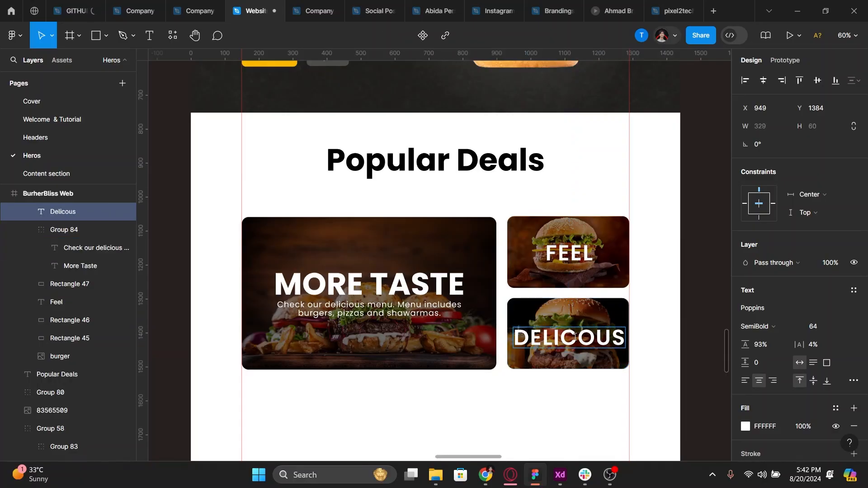
text(I)
key(Escape)
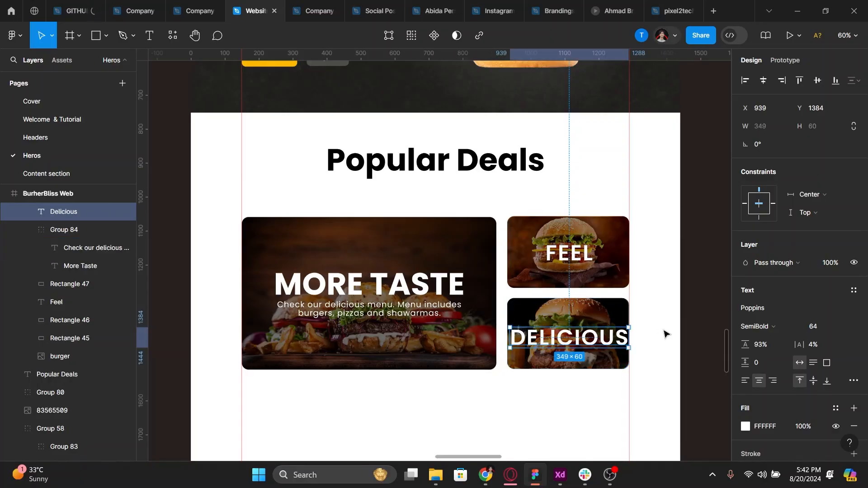
Reduce the font size of both small card headings to 56
click(822, 327)
shift+click(608, 273)
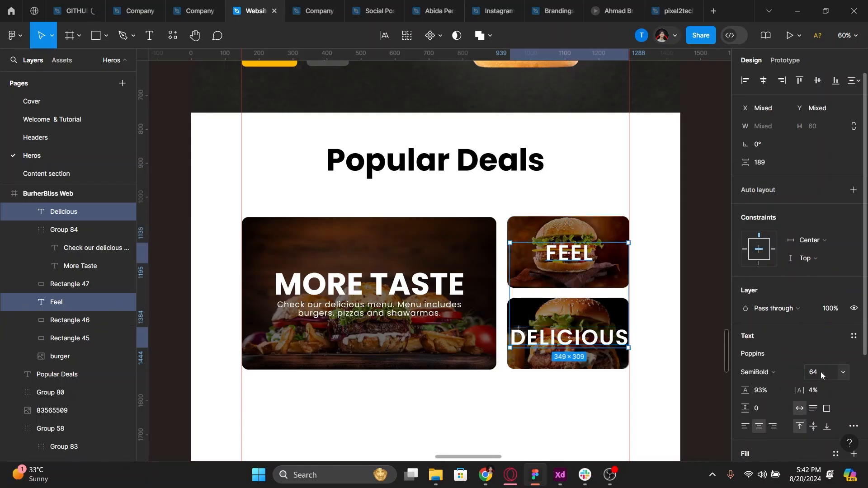
key(Down)
key(Down)
key(Down)
key(Down)
key(Down)
key(Down)
key(Down)
key(Down)
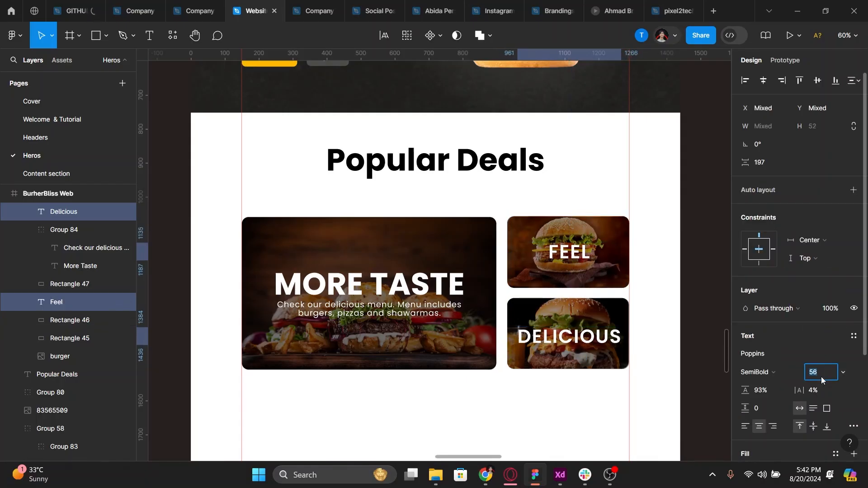
key(Return)
Change the upper small card's heading text to "EXCITING"
click(586, 256)
double_click(586, 256)
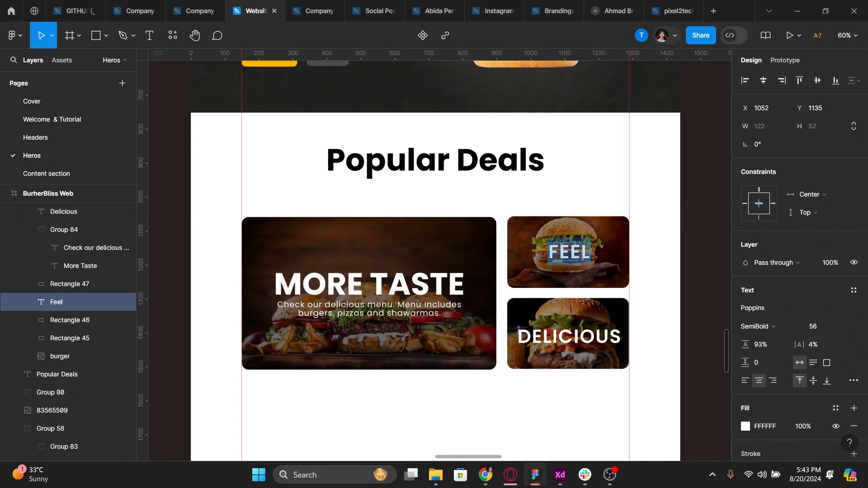
text(EXCITING)
key(Escape)
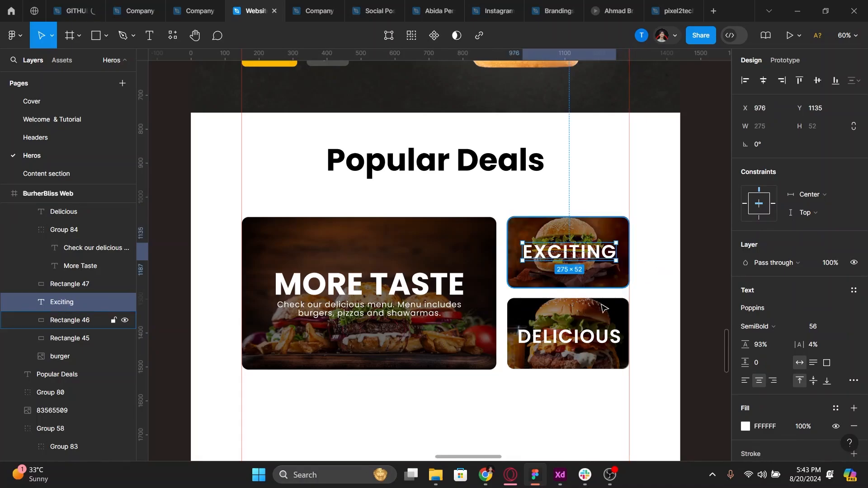
Raise the opacity of both small cards' black overlays to 48%
click(582, 342)
shift+click(587, 281)
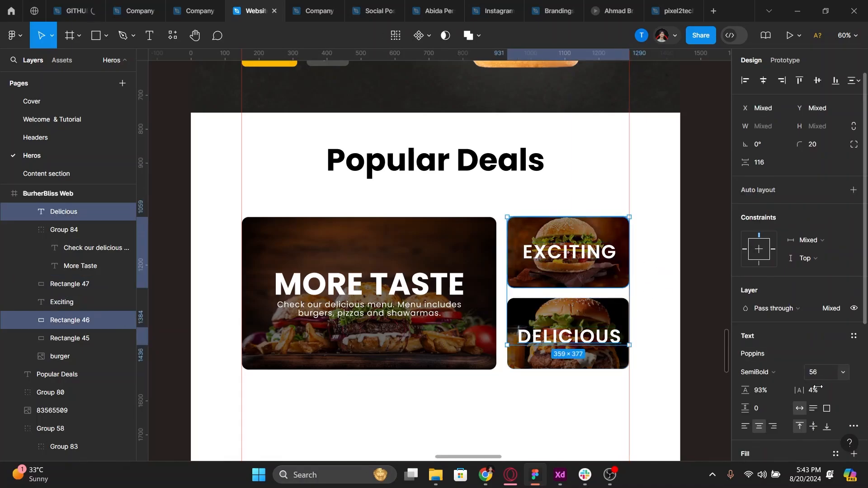
click(818, 389)
click(607, 354)
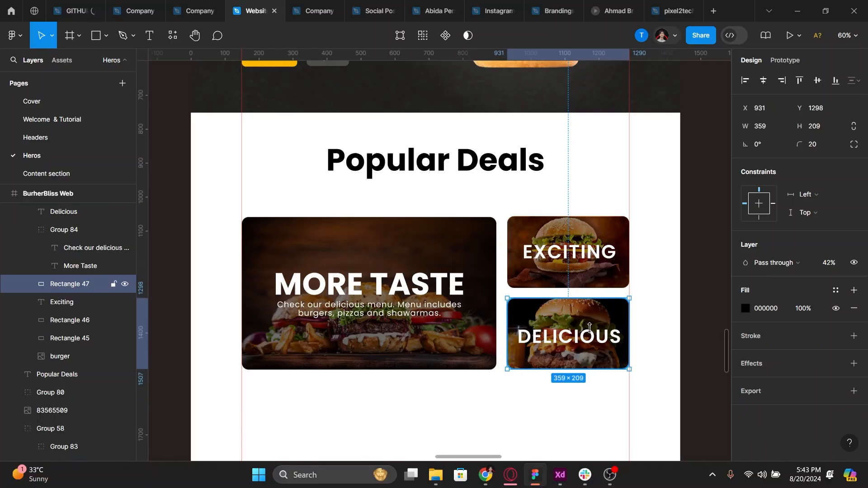
shift+click(609, 286)
click(407, 316)
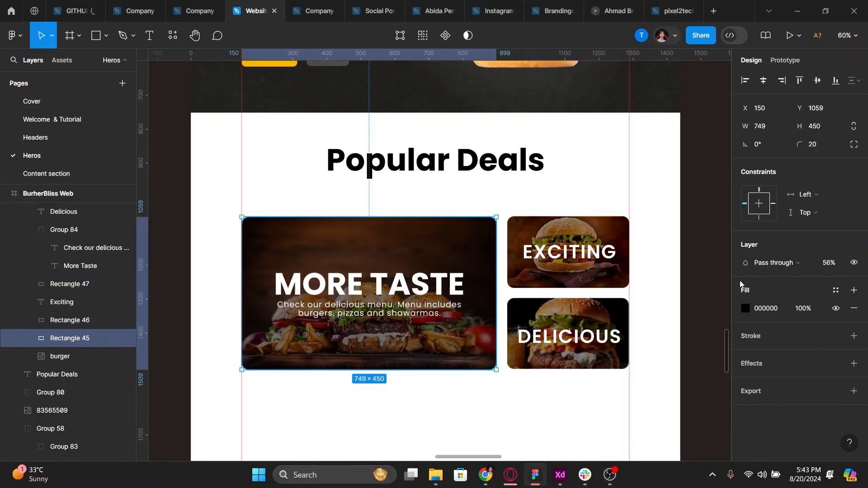
key(ctrl+z)
text(50)
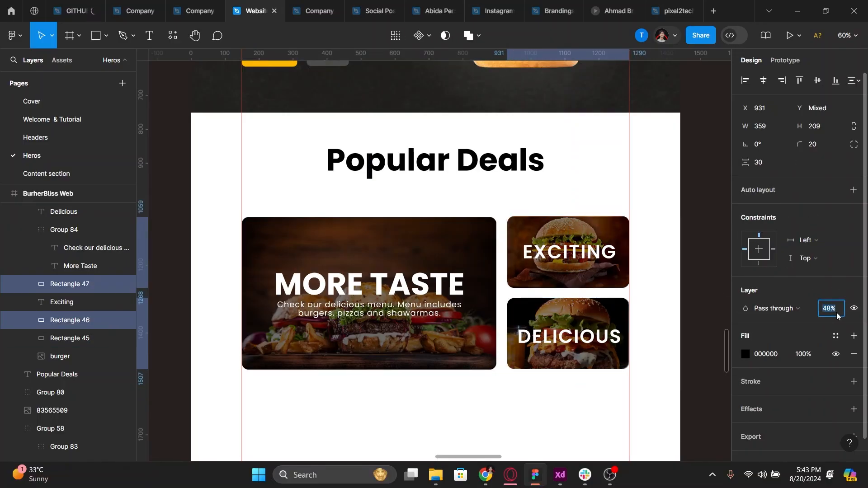
key(Return)
click(601, 385)
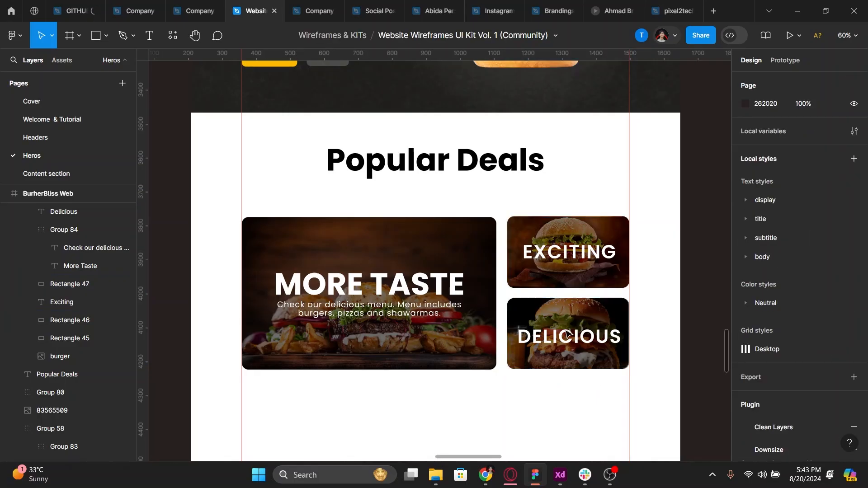
Ungroup the group that holds the promo cards' headings and overlays
click(566, 329)
click(565, 384)
click(566, 326)
key(ctrl+shift+g)
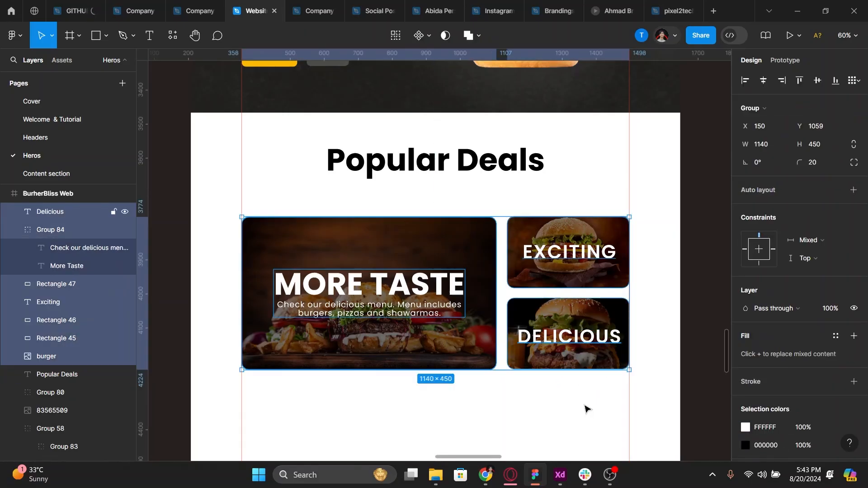
Centre the DELICIOUS heading on the lower small card's overlay and group the two
click(595, 384)
drag(597, 387, 559, 335)
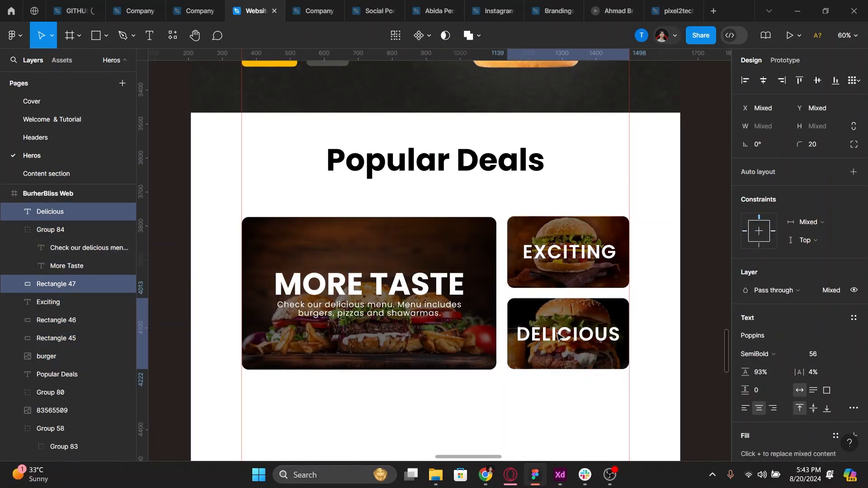
key(ctrl+g)
Centre the EXCITING heading on the upper small card and group it with its overlay and burger image
click(588, 210)
drag(502, 212, 632, 290)
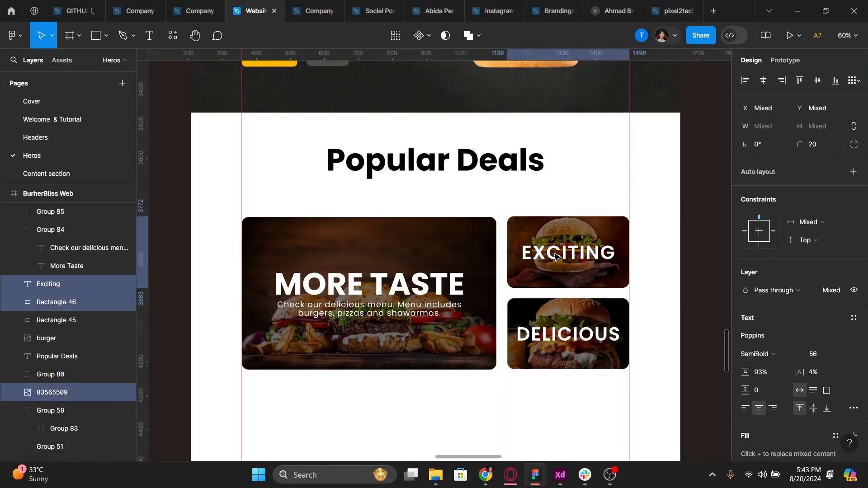
key(ctrl+g)
Group the large MORE TASTE card's burger image, dark overlay and text together
shift+click(560, 325)
shift+click(484, 316)
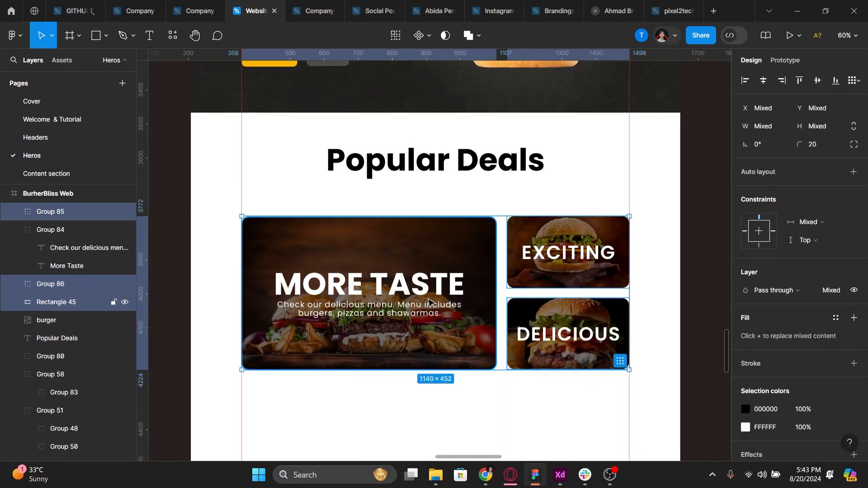
click(438, 397)
drag(454, 387, 380, 275)
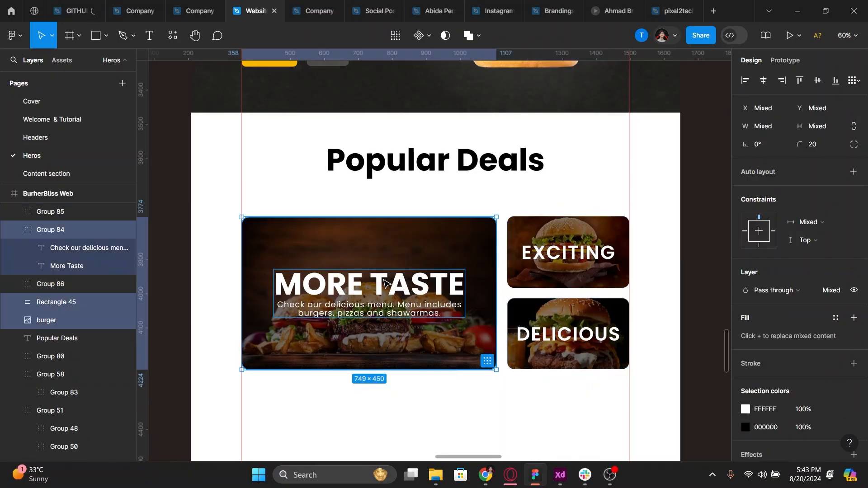
key(ctrl+g)
Space the three promo cards 30 apart horizontally and vertically, and group them
drag(547, 388, 388, 286)
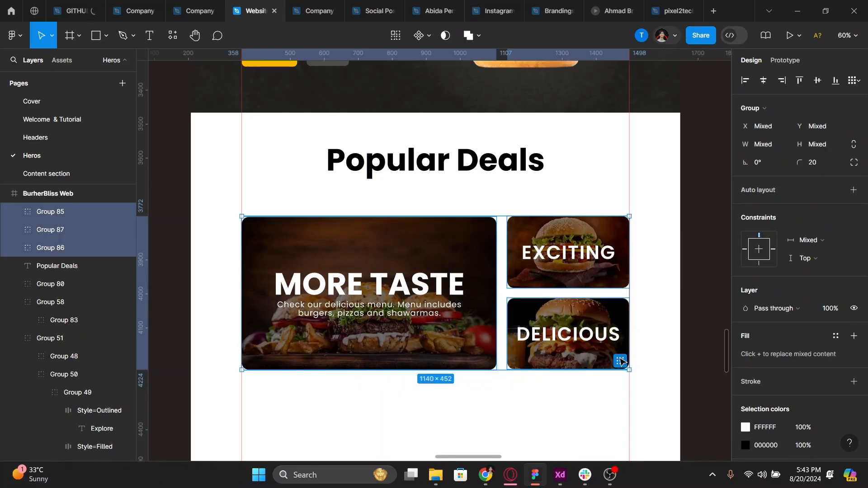
click(621, 361)
text(30)
key(Return)
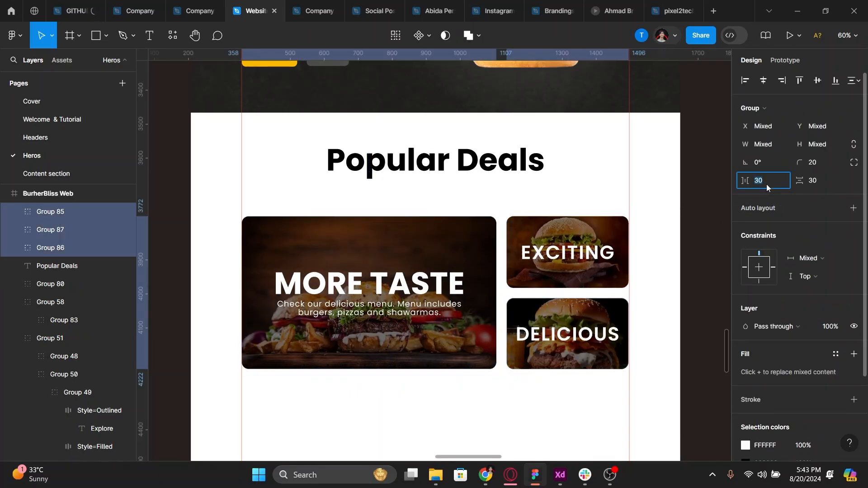
key(ctrl+g)
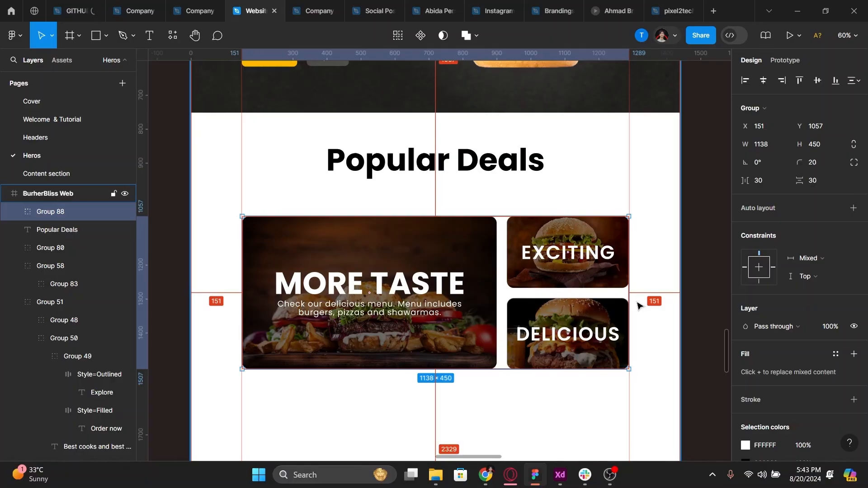
Scale the promo cards group proportionally to 1140 wide so it spans both margin guides
scroll(640, 304, up, 10)
key(k)
scroll(620, 291, down, 12)
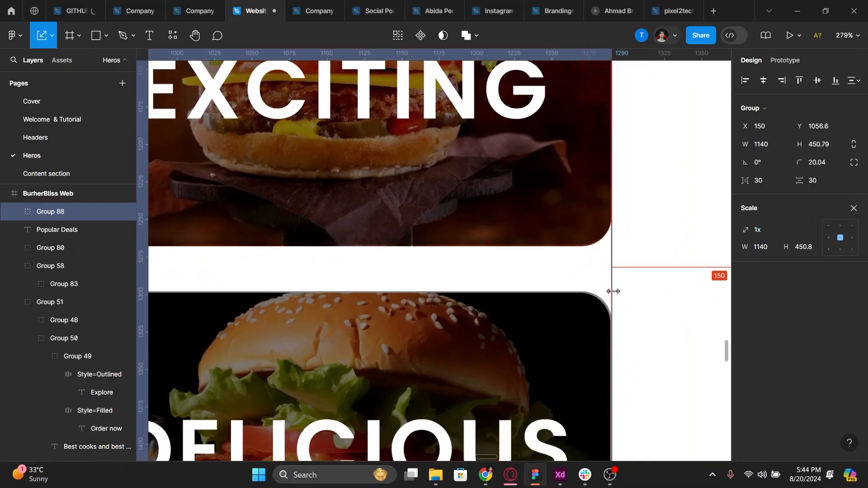
key(v)
Set the vertical spacing between the Popular Deals heading and the promo cards to 32 and group them
shift+click(493, 184)
click(764, 162)
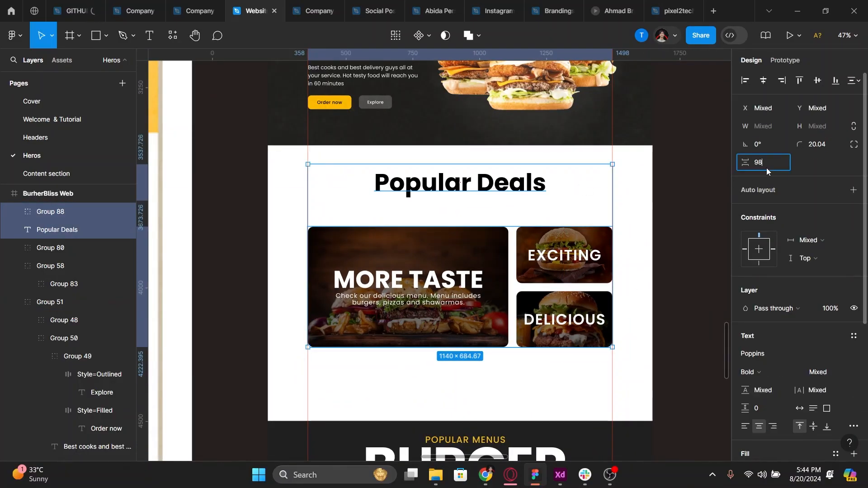
text(32)
key(Return)
key(ctrl+g)
Move the Popular Deals group down to Y 848 in its white section
scroll(504, 320, down, 5)
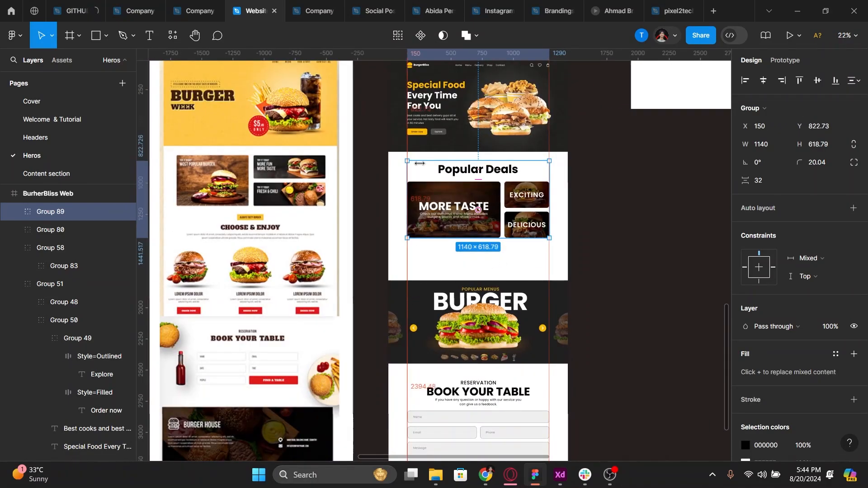
scroll(449, 312, down, 3)
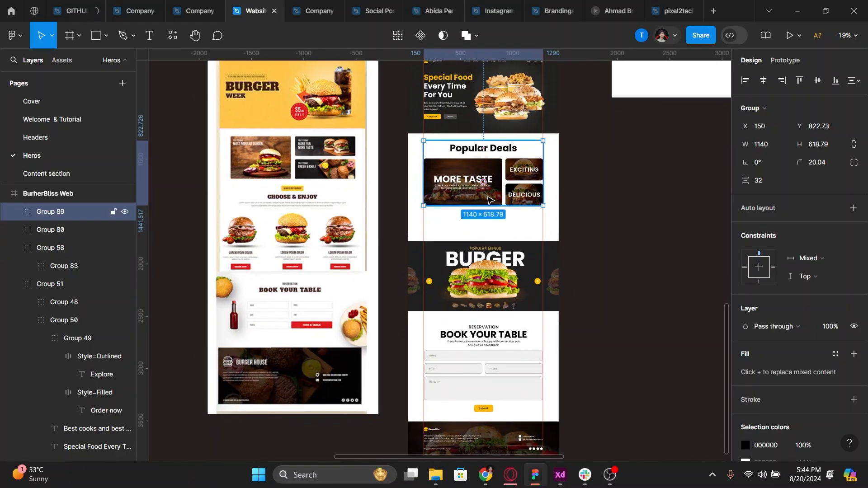
drag(490, 199, 488, 203)
Create a frame about 914 × 648 beside the web page, with auto layout and no fill
scroll(595, 208, right, 5)
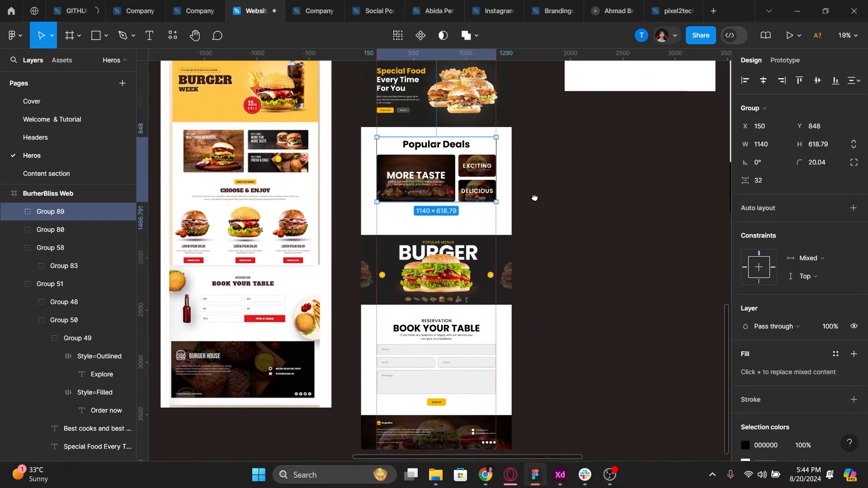
key(f)
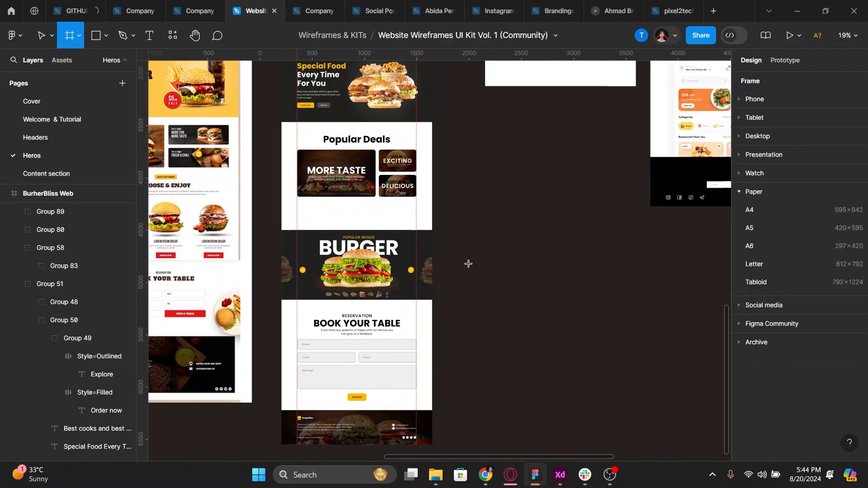
drag(464, 267, 560, 200)
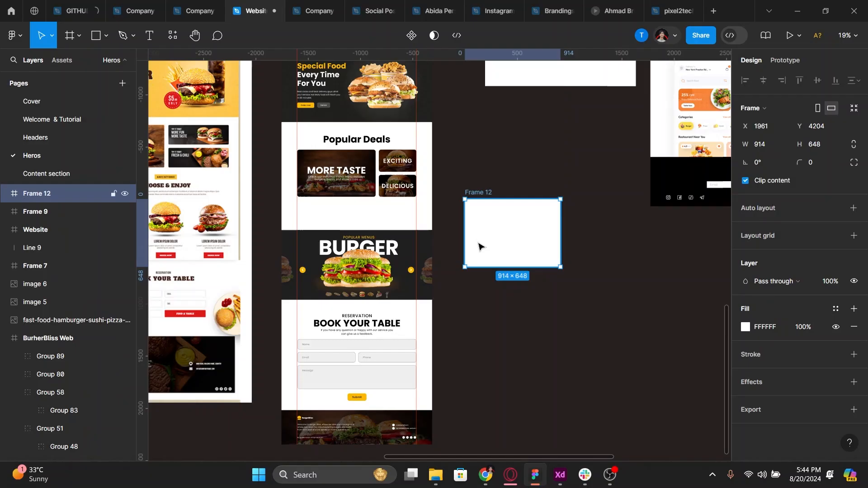
key(shift+a)
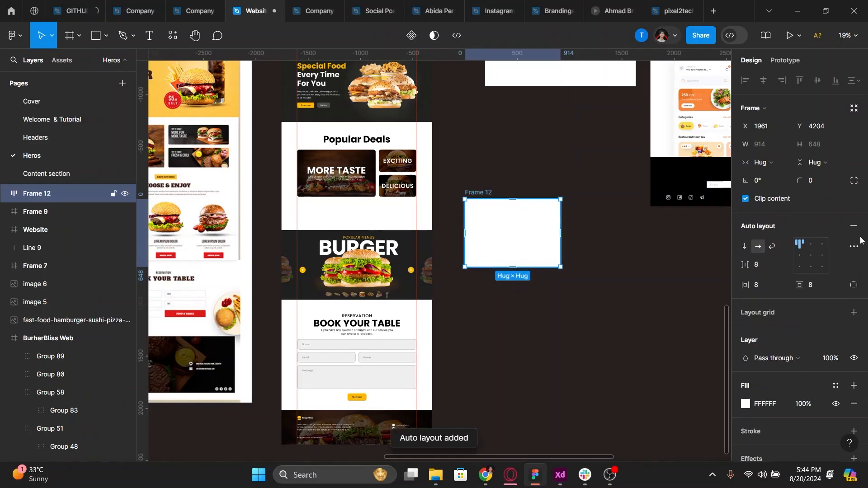
Set the new frame's horizontal and vertical padding to 150 and place the Popular Deals group inside it
click(762, 268)
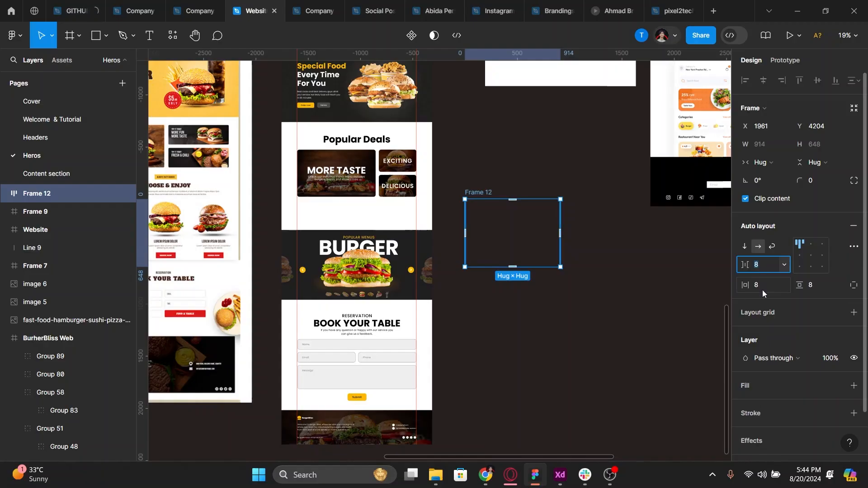
click(762, 289)
key(Tab)
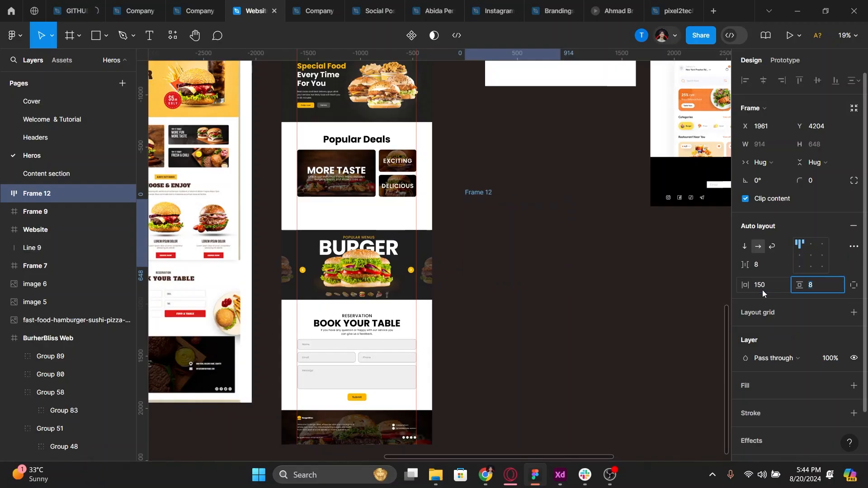
text(150)
key(Return)
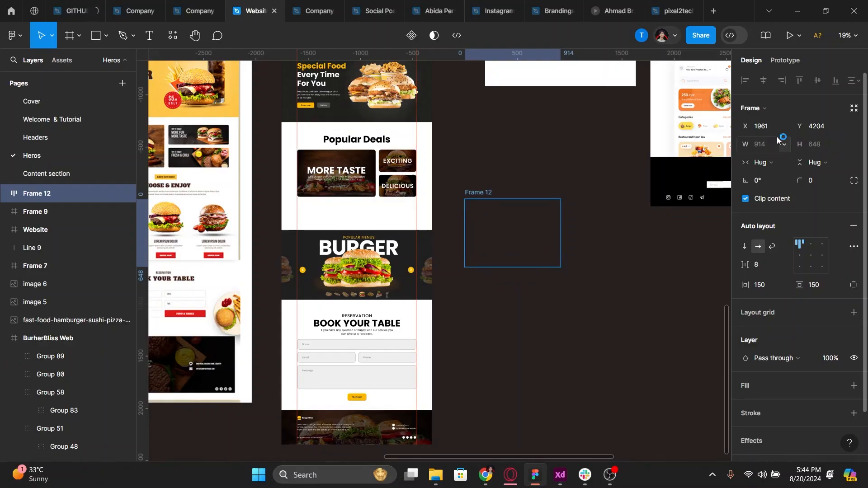
click(388, 185)
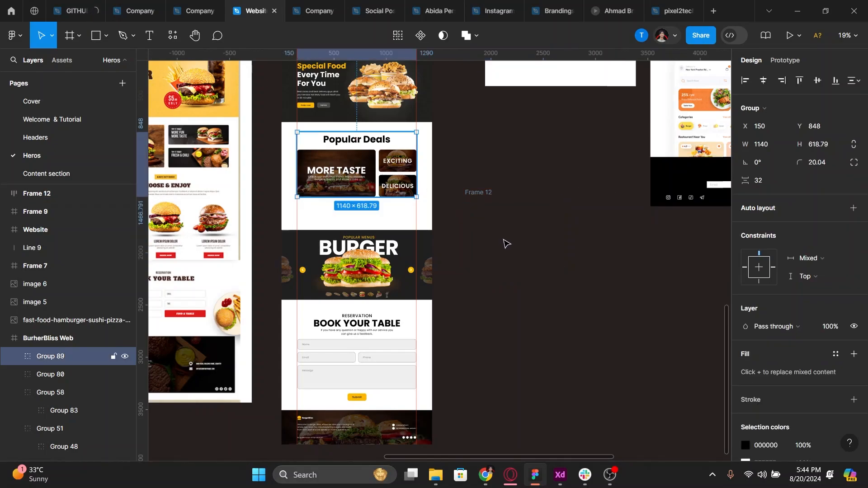
drag(352, 175, 508, 244)
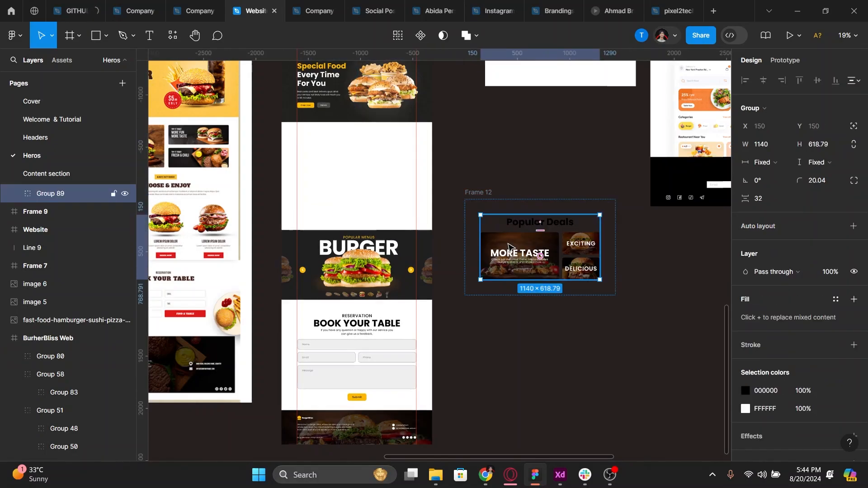
Duplicate the Popular Deals auto-layout frame twice, stacking the copies evenly below the original
click(479, 193)
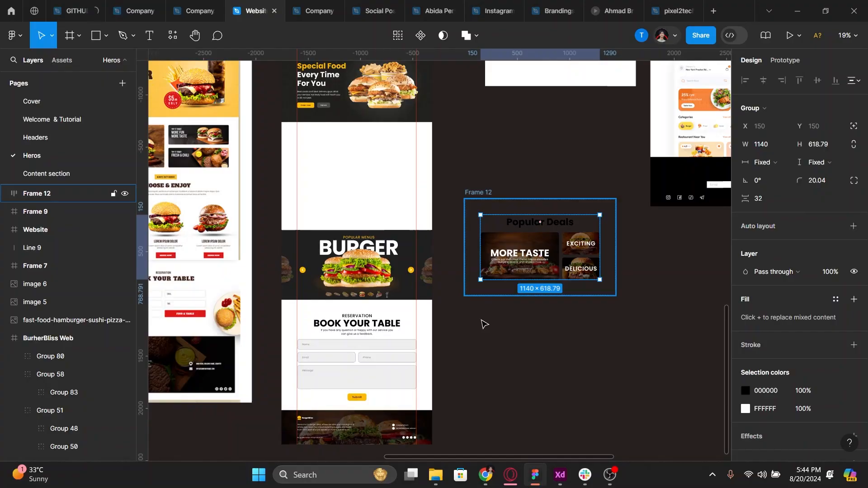
key(ctrl+d)
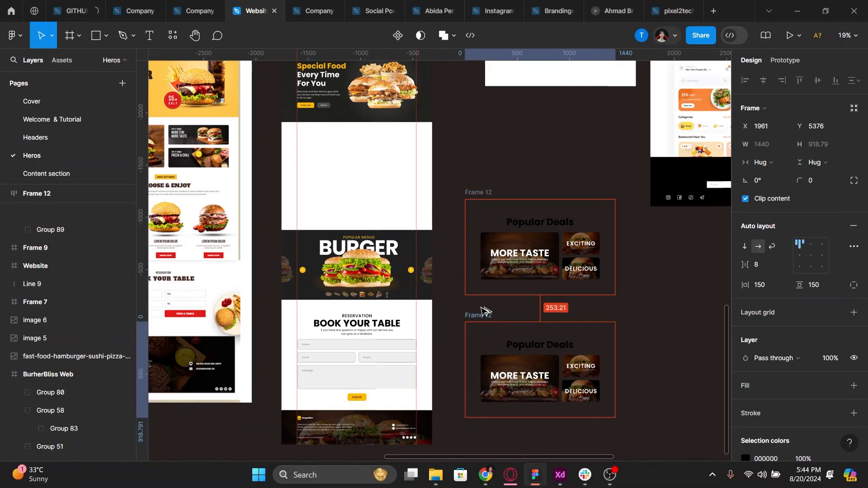
drag(482, 306, 482, 306)
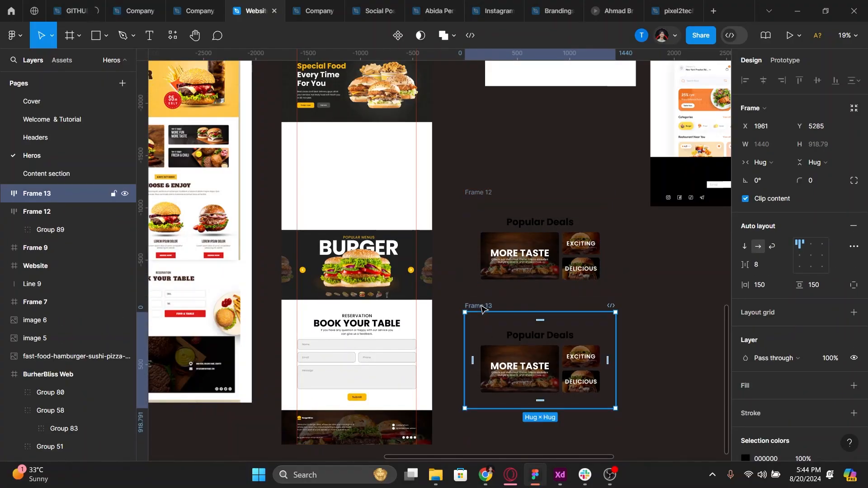
key(ctrl+d)
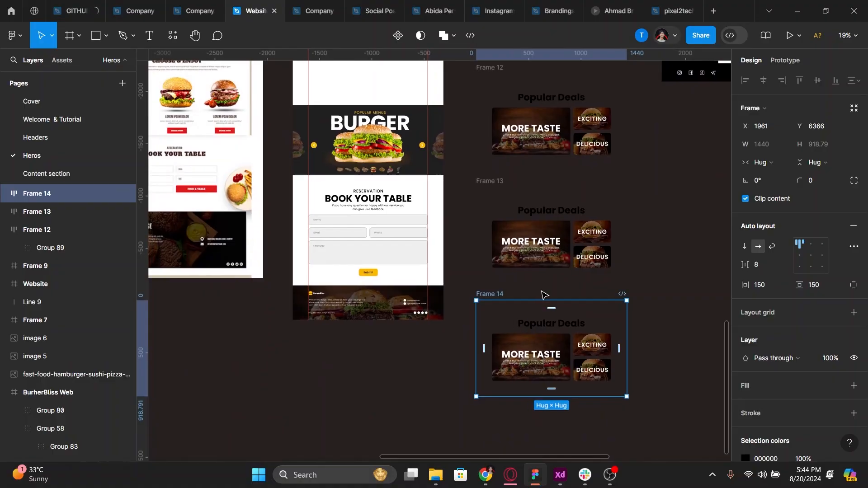
Replace the middle frame's Popular Deals content with the page's POPULAR MENUS BURGER section
click(545, 240)
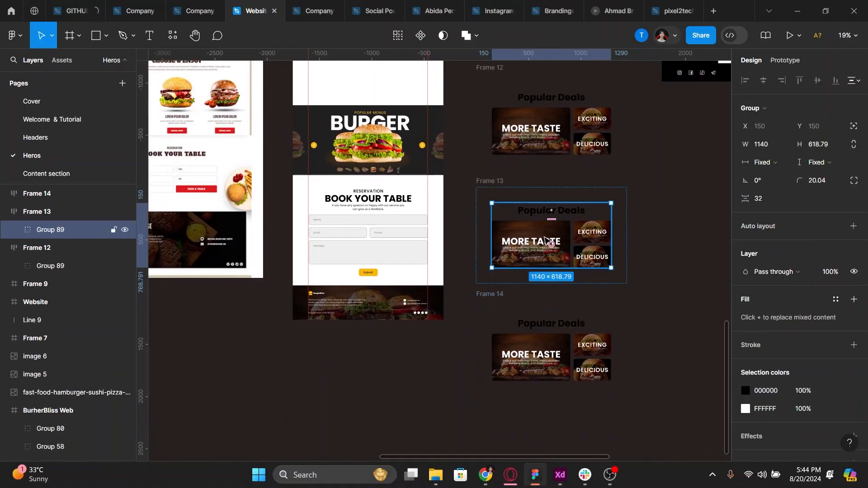
key(Delete)
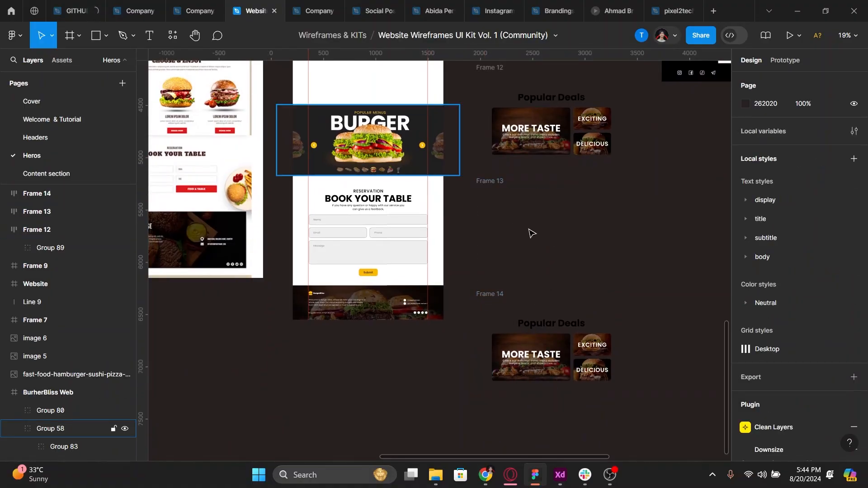
drag(361, 140, 542, 237)
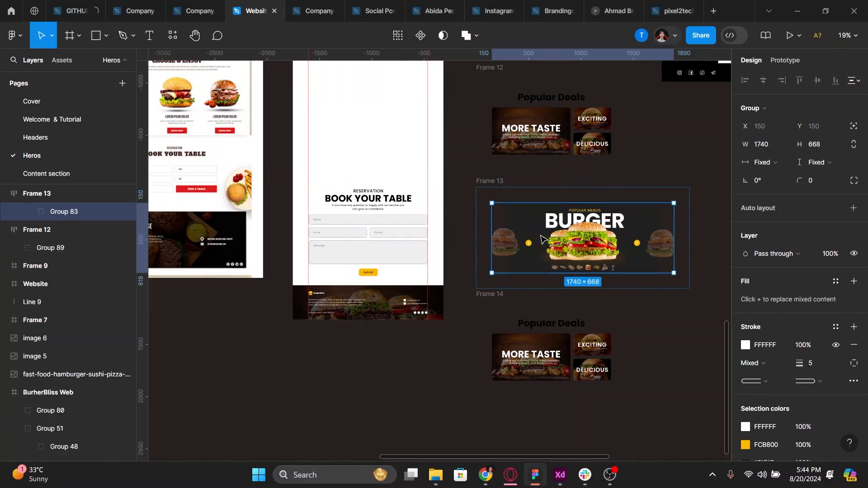
scroll(520, 236, up, 2)
scroll(520, 236, right, 2)
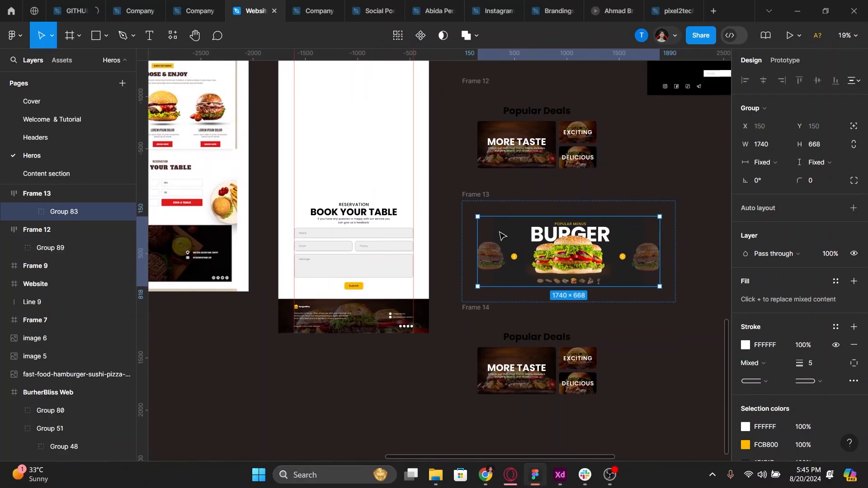
Set the BURGER section frame's horizontal padding to 0
click(478, 199)
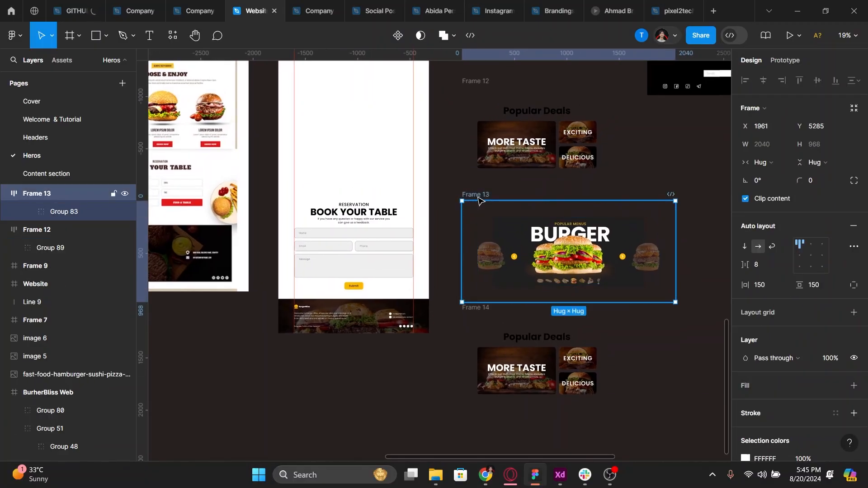
click(767, 286)
text(0)
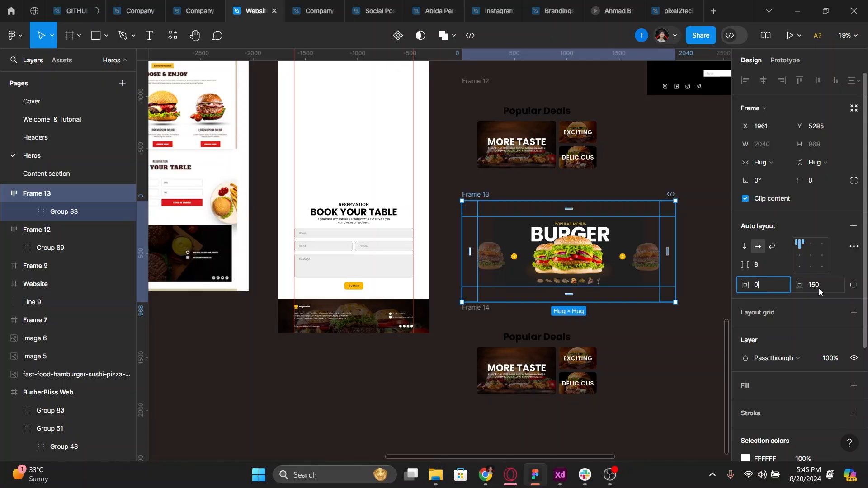
Try a vertical padding of 0 on the BURGER section frame and undo it
click(819, 288)
text(0)
key(Return)
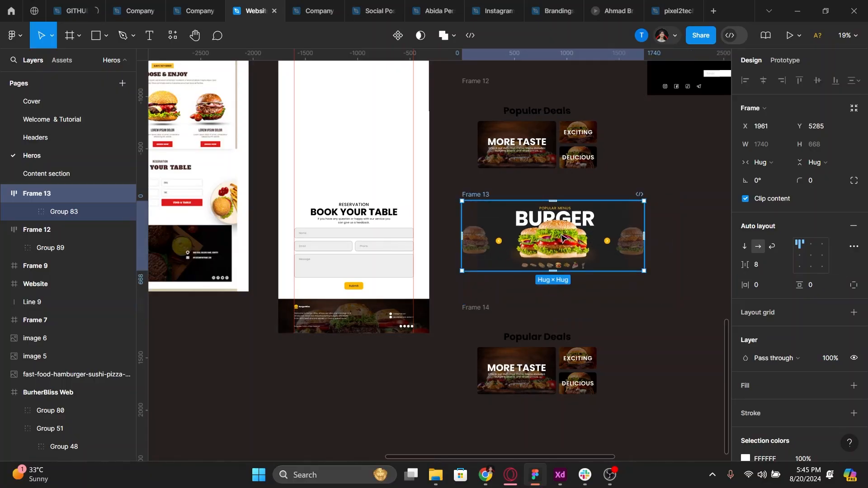
key(ctrl+z)
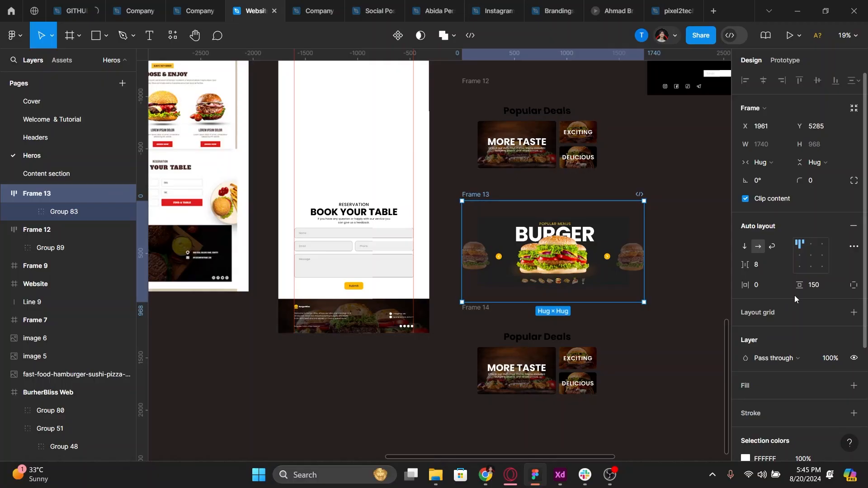
Replace the lowest frame's Popular Deals content with the page's BOOK YOUR TABLE reservation form
click(528, 359)
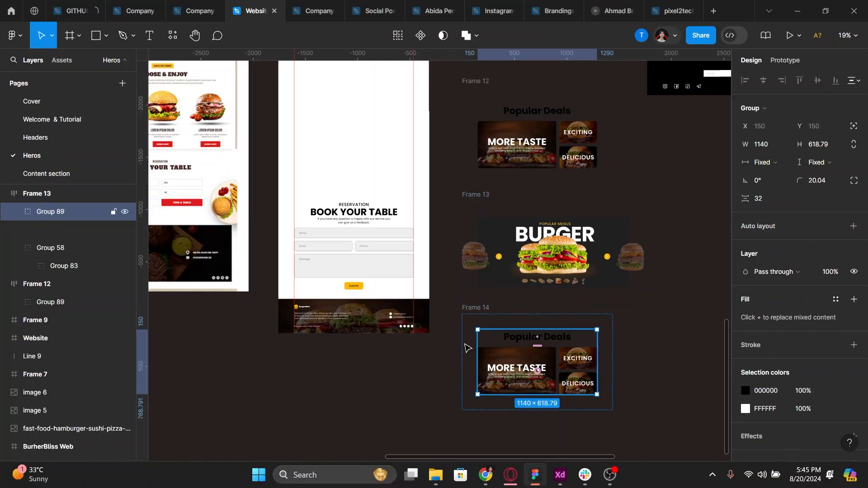
key(Delete)
drag(478, 334, 535, 366)
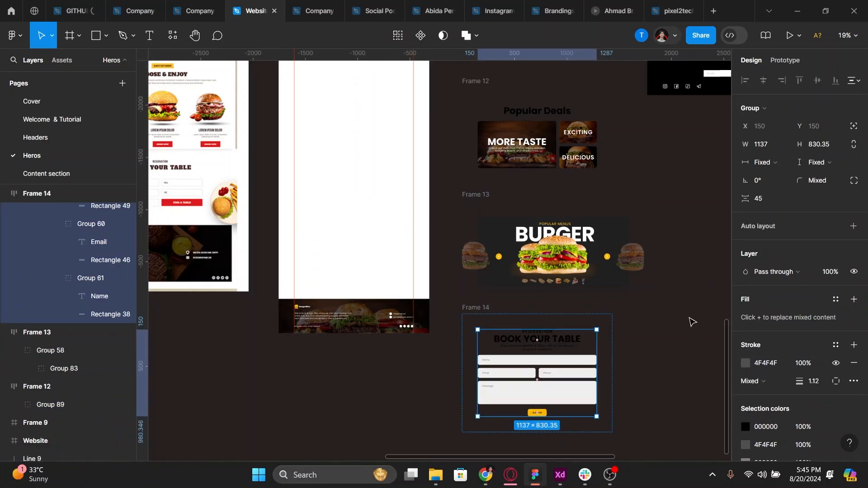
Move the Popular Deals frame into the BurherBliss Web page below the hero and centre it horizontally
click(523, 287)
scroll(523, 284, down, 1)
drag(521, 253, 525, 374)
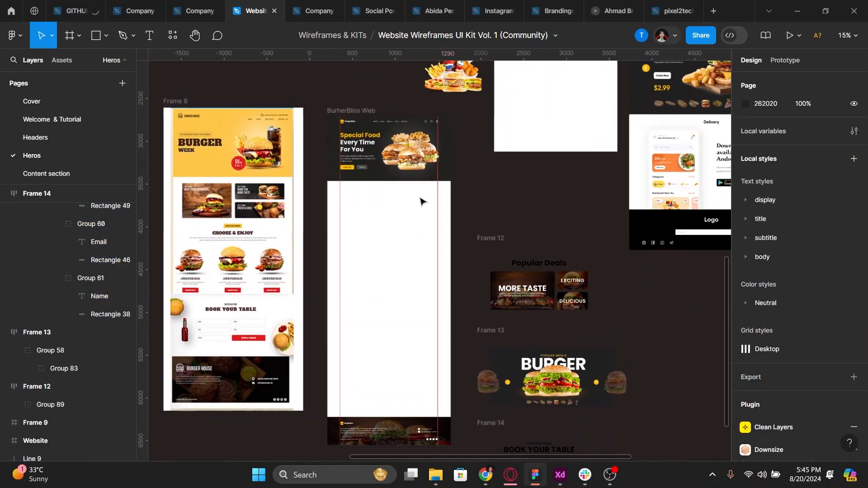
click(496, 250)
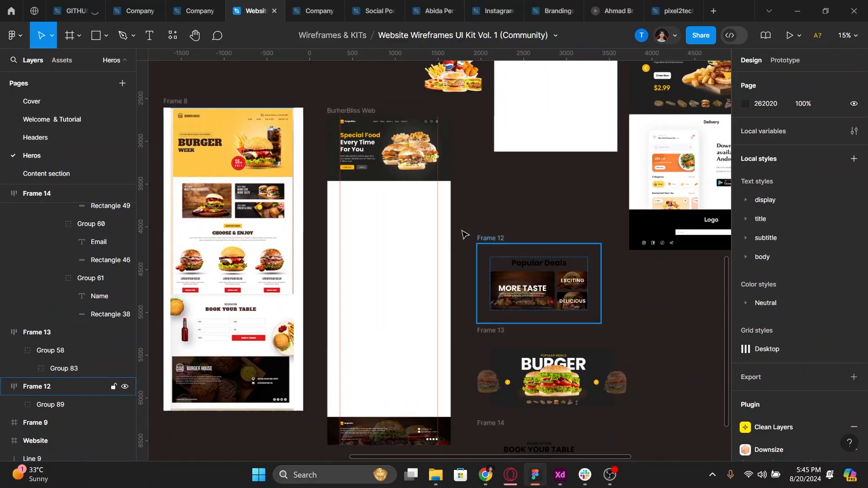
drag(462, 231, 383, 196)
key(alt+h)
scroll(381, 195, up, 1)
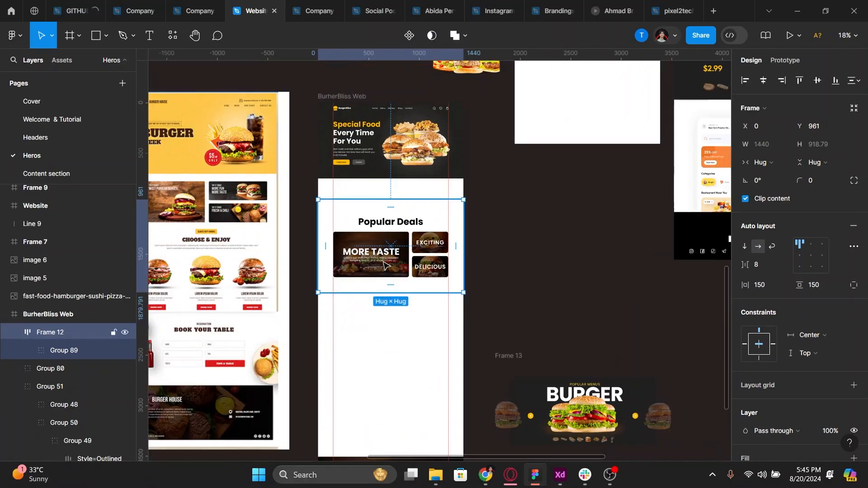
Nudge the Popular Deals frame up towards the hero and copy the hero's textured background image into the BURGER section frame
drag(384, 262, 384, 252)
click(328, 171)
scroll(623, 419, up, 1)
drag(622, 419, 572, 371)
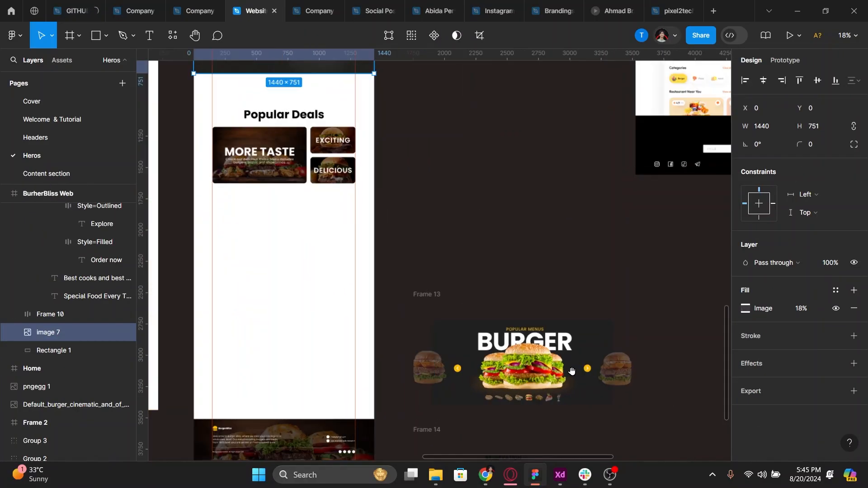
scroll(572, 372, up, 2)
click(467, 333)
scroll(345, 270, up, 2)
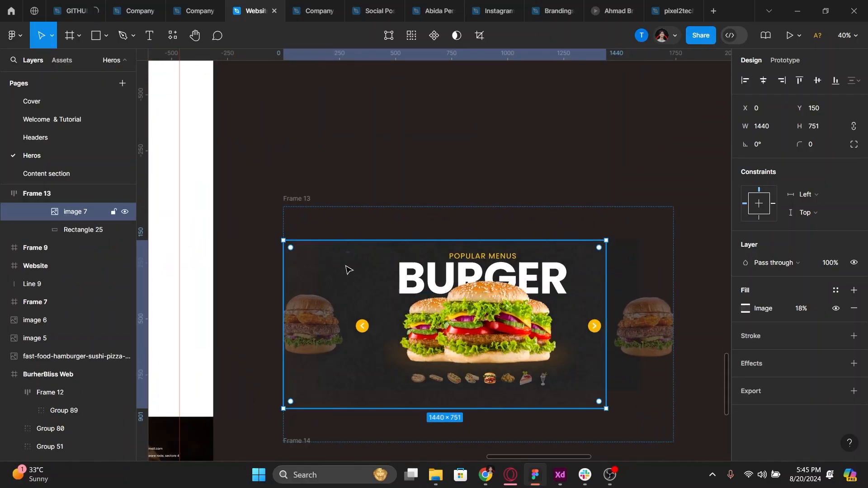
Move the copied background image to about X 154 behind the BURGER content and resize it to about 1441 × 668 px
drag(345, 270, 374, 271)
scroll(640, 409, up, 2)
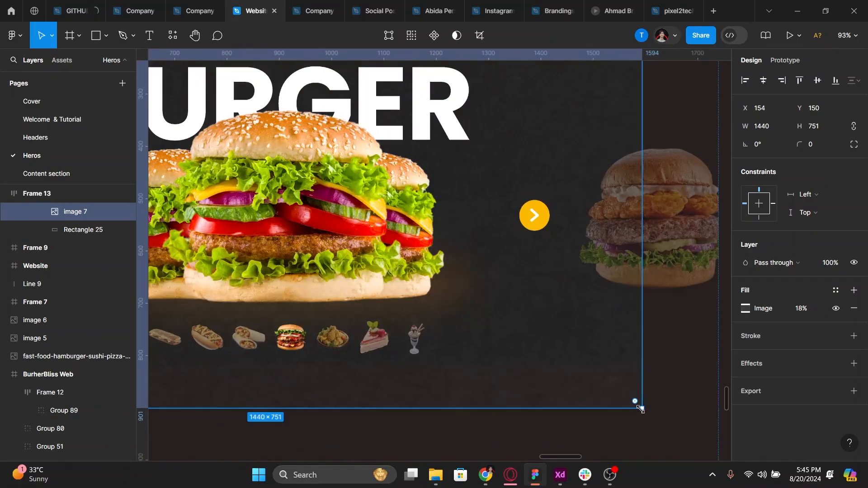
drag(640, 409, 642, 365)
scroll(513, 295, down, 2)
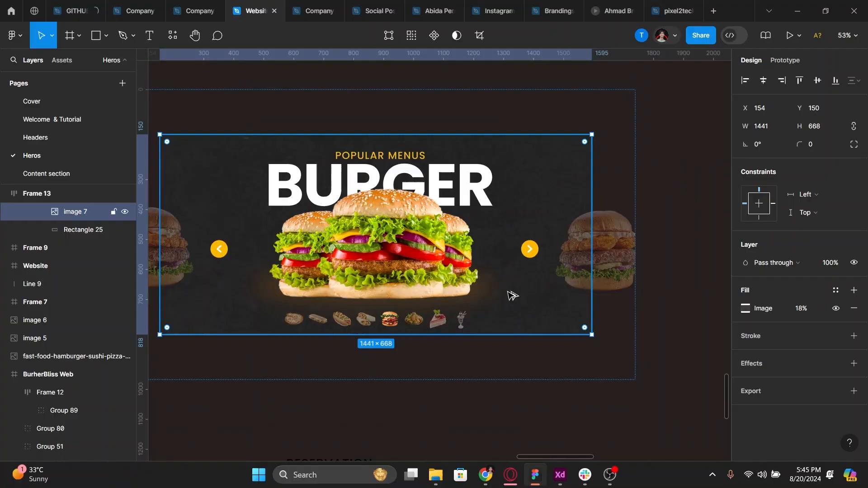
Set the fill opacity of the BURGER section's background image to 12%
scroll(605, 329, down, 1)
key(ctrl+[)
key(ctrl+])
click(801, 308)
text(12)
key(Return)
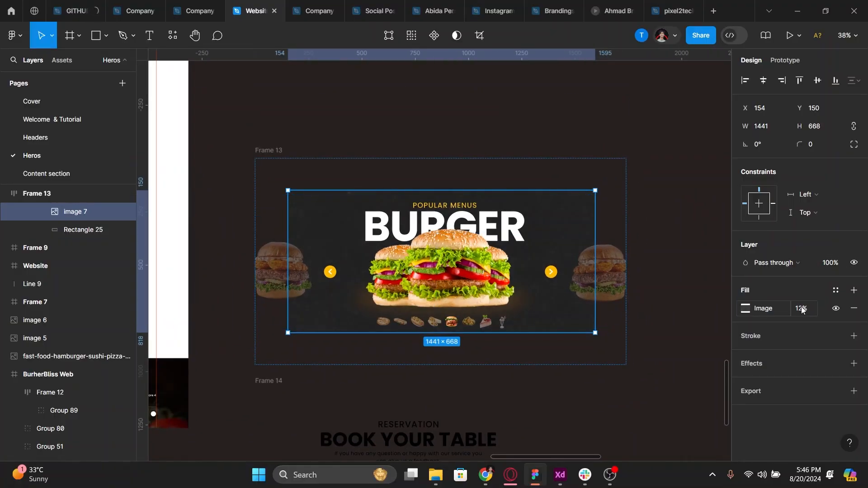
scroll(486, 277, down, 3)
key(Escape)
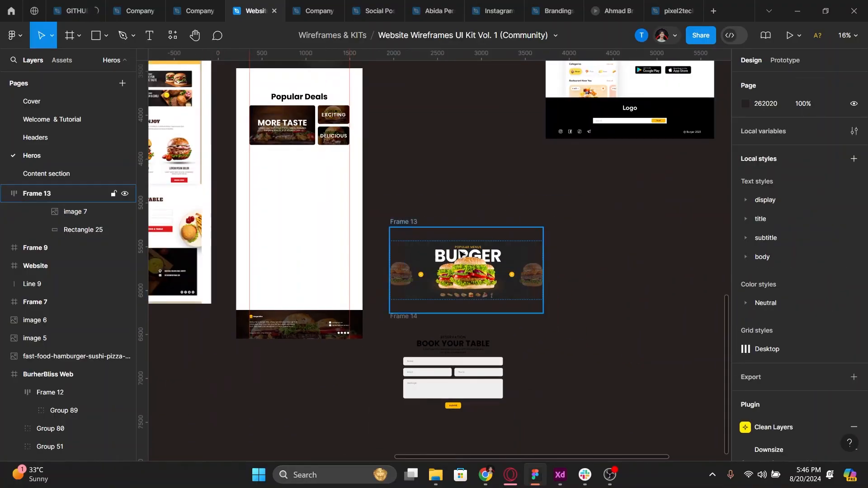
Move the BURGER and reservation frames into the BurherBliss Web page below Popular Deals, centring the reservation frame horizontally
click(524, 344)
drag(468, 280, 353, 265)
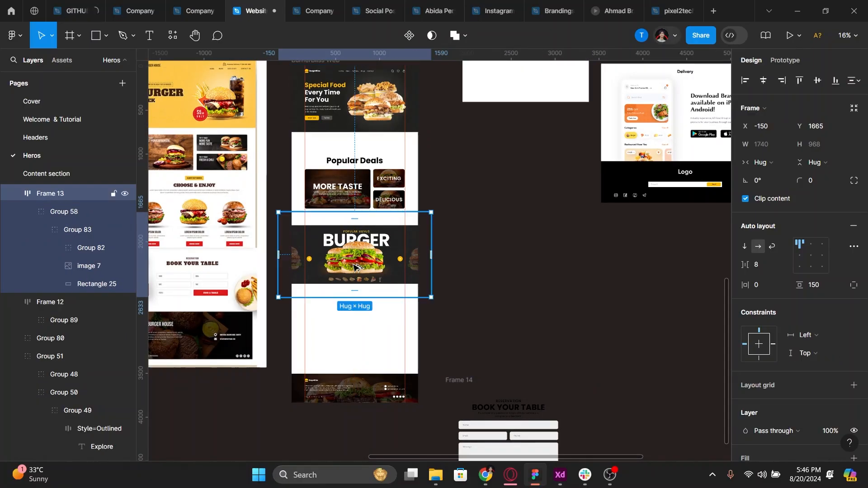
drag(501, 412, 330, 303)
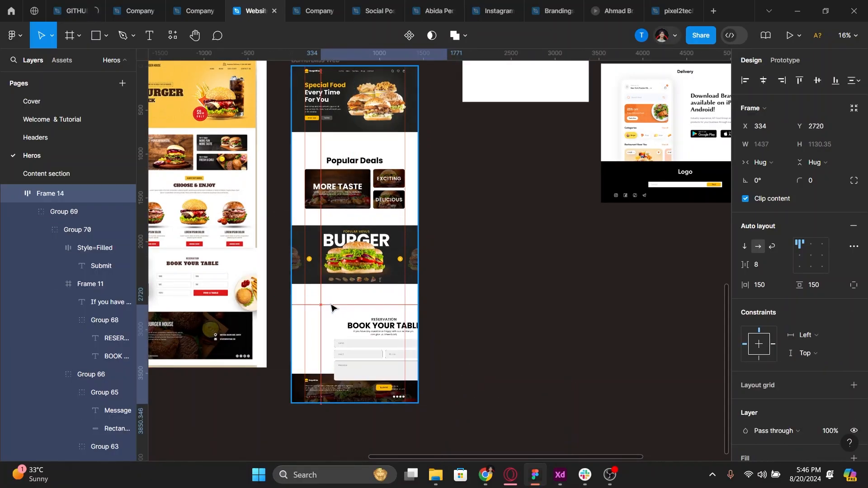
key(alt+h)
Move the Popular Deals, BURGER and reservation frames up together by about 195 px on the page
shift+click(353, 249)
shift+click(352, 168)
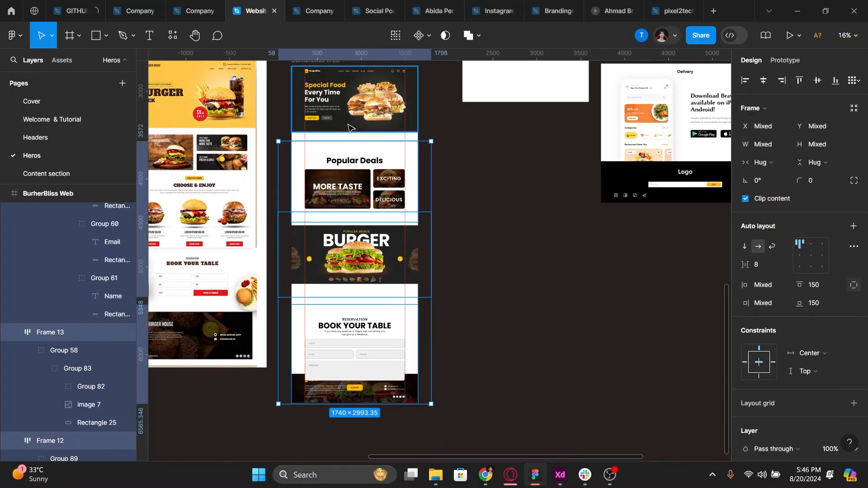
shift+click(353, 113)
shift+click(353, 113)
drag(349, 267, 348, 250)
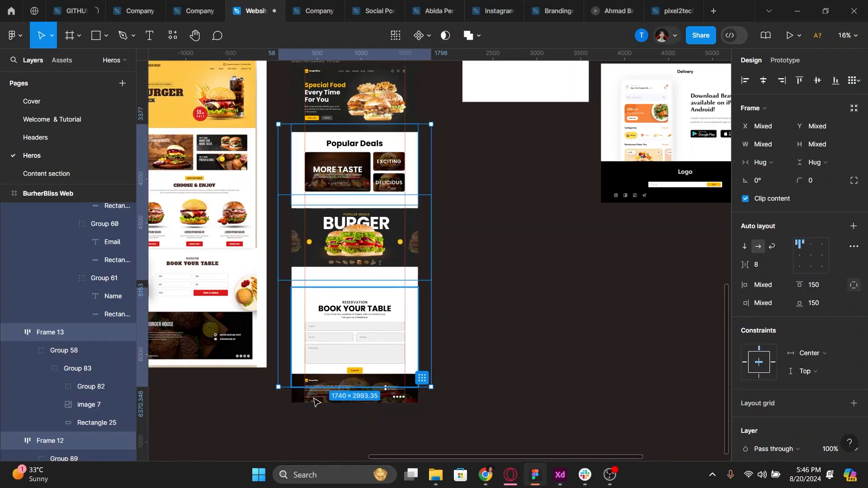
shift+click(326, 400)
shift+click(355, 106)
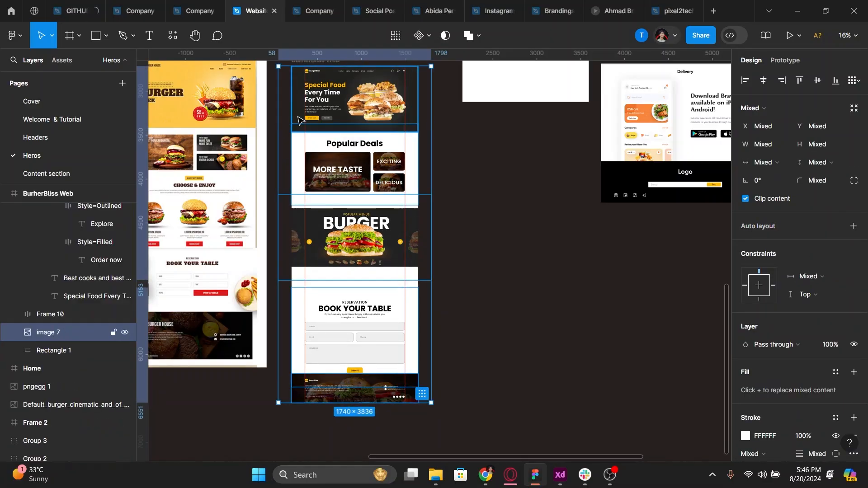
click(544, 267)
Move the Popular Deals, BURGER and reservation frames together out of the page onto the empty canvas beside it
click(355, 172)
shift+click(353, 244)
shift+click(351, 329)
drag(351, 329, 496, 337)
Group all the hero elements, including the navigation bar, text, burger images and background, into one group
click(299, 359)
click(404, 397)
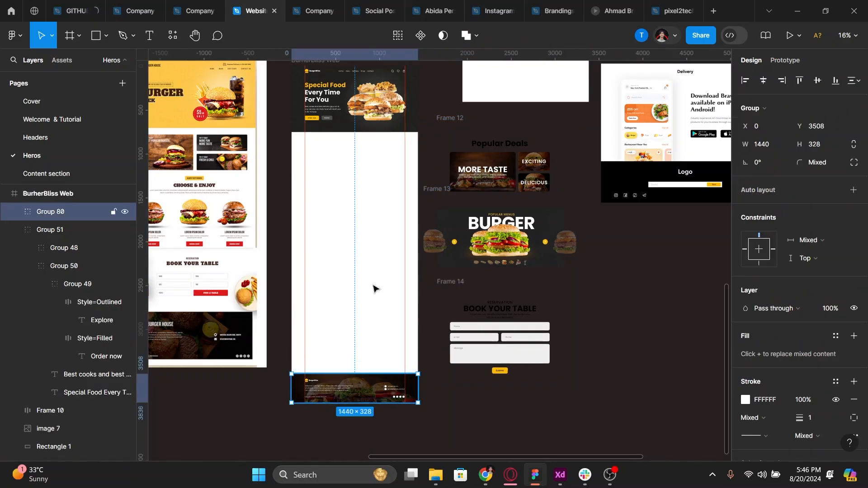
scroll(369, 253, up, 3)
scroll(360, 198, up, 5)
drag(475, 323, 241, 172)
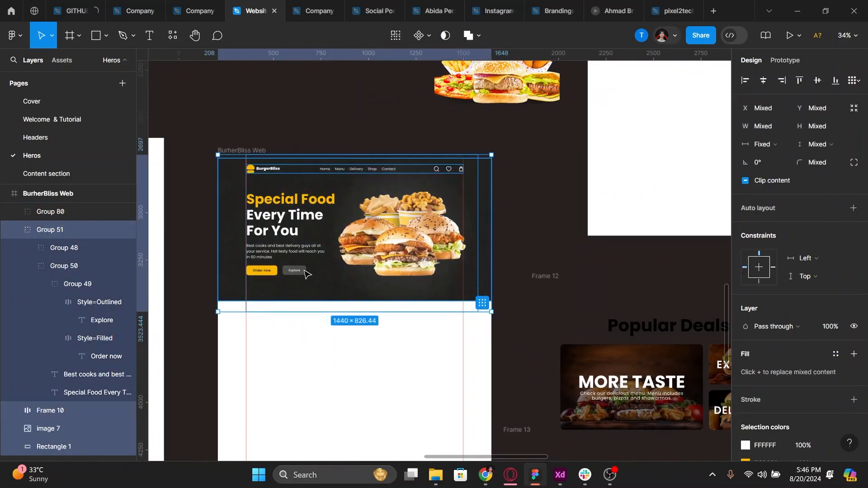
click(267, 322)
drag(248, 309, 241, 299)
click(392, 238)
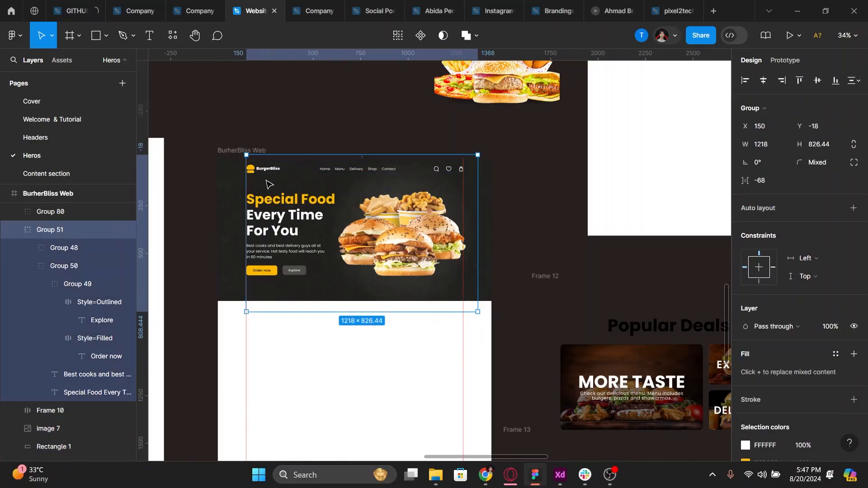
drag(477, 326, 233, 163)
key(ctrl+g)
Extend the BurherBliss Web page frame downwards and move the footer to its new bottom edge
scroll(368, 326, down, 5)
drag(368, 325, 404, 164)
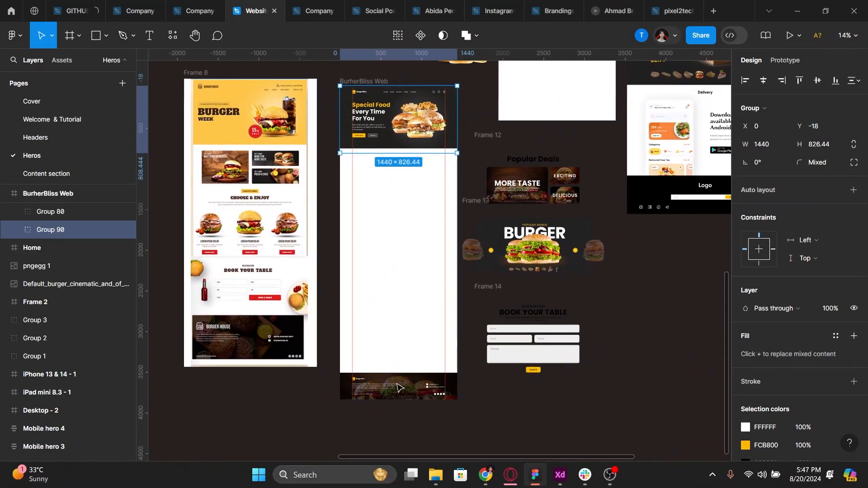
click(374, 260)
mouse_move(396, 400)
mouse_down()
mouse_move(396, 448)
mouse_move(396, 388)
mouse_move(397, 403)
mouse_up()
drag(411, 320, 411, 390)
Move the Popular Deals, BURGER and reservation frames together into the page between the hero and the footer
click(533, 271)
shift+click(534, 183)
click(477, 122)
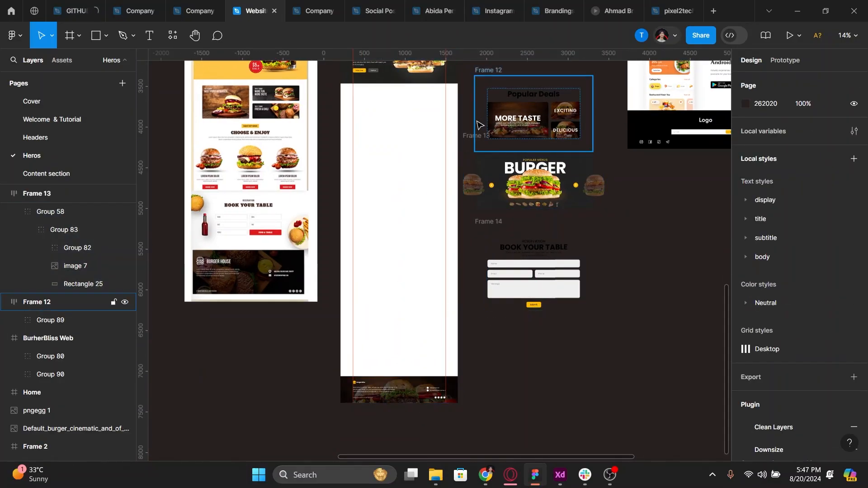
click(479, 124)
shift+click(534, 183)
shift+click(494, 233)
drag(494, 233, 361, 255)
Centre the hero, the three section frames and the footer horizontally on the page, leaving them ungrouped
shift+click(382, 385)
shift+click(375, 81)
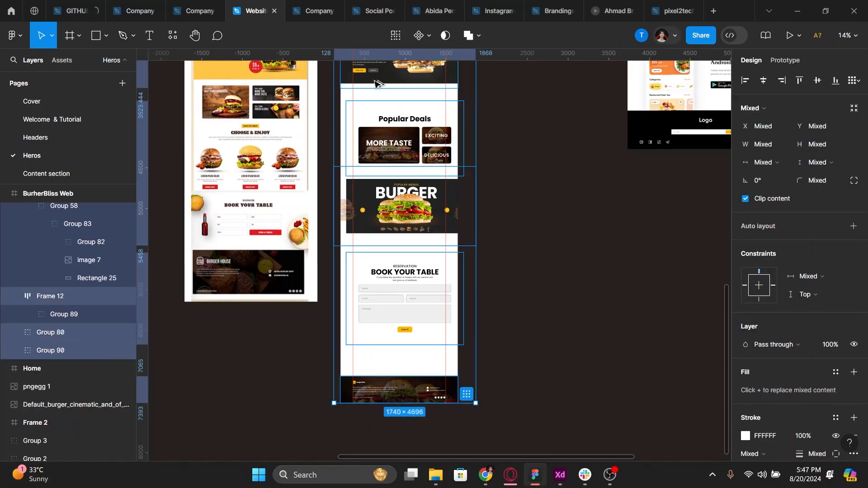
key(alt+h)
key(ctrl+g)
key(alt+h)
key(ctrl+shift+g)
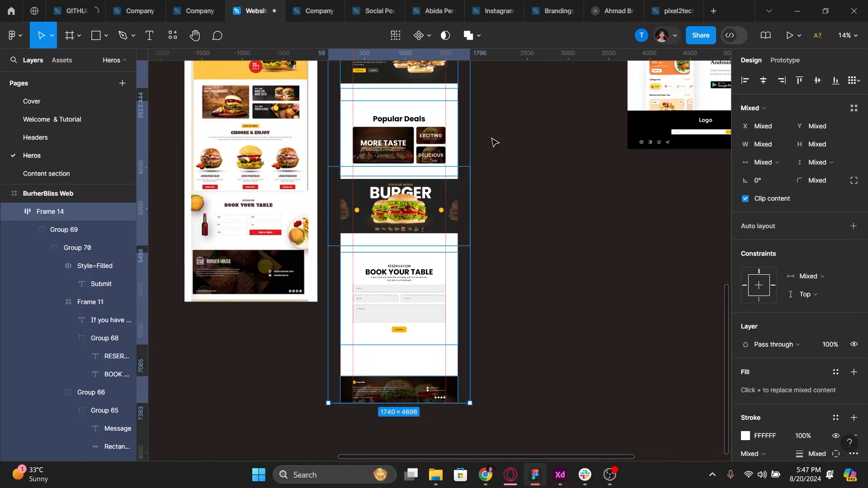
click(496, 143)
Convert the hero group into a frame and shorten it to the lower edge of its dark background
scroll(493, 144, up, 3)
scroll(418, 185, up, 4)
click(420, 174)
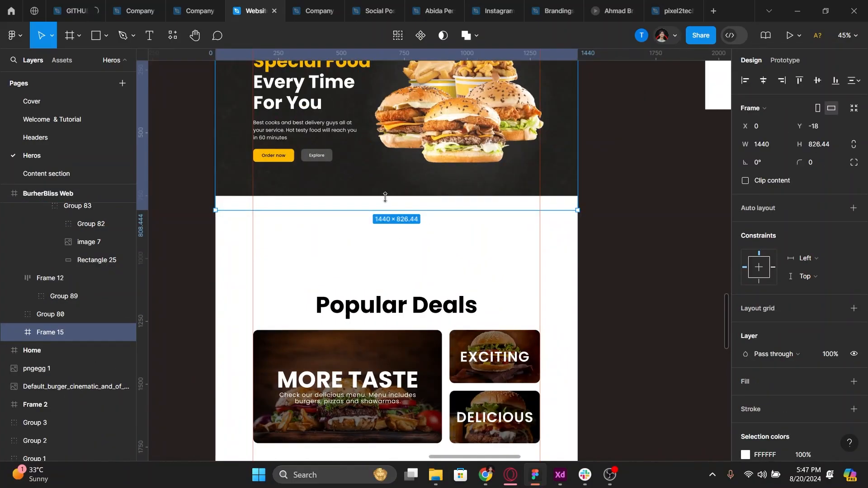
scroll(386, 196, down, 5)
drag(386, 197, 403, 135)
Distribute the hero, section frames and footer vertically with 0 spacing and shorten the page frame to the footer's bottom edge
scroll(402, 135, down, 3)
shift+click(402, 179)
shift+click(401, 230)
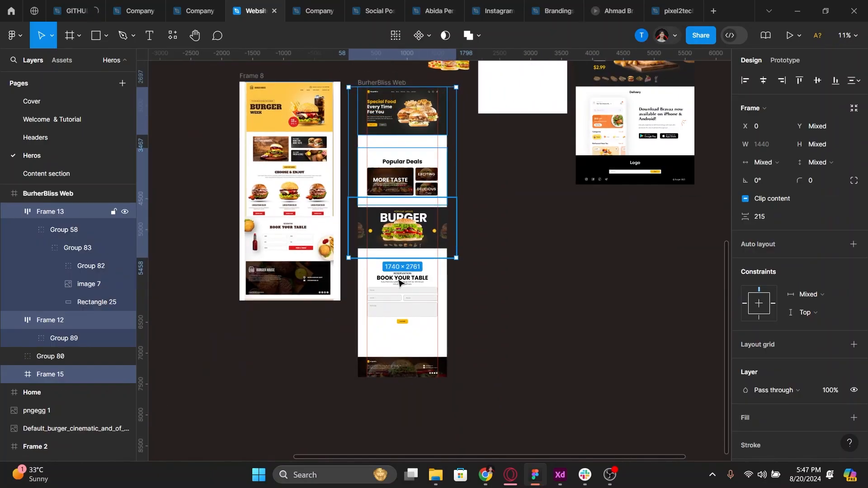
shift+click(400, 282)
click(856, 80)
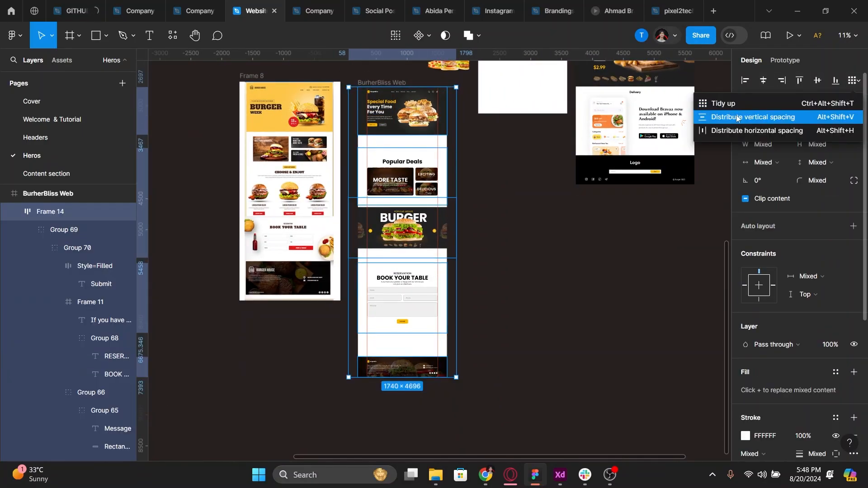
click(737, 118)
click(761, 216)
text(0)
key(Return)
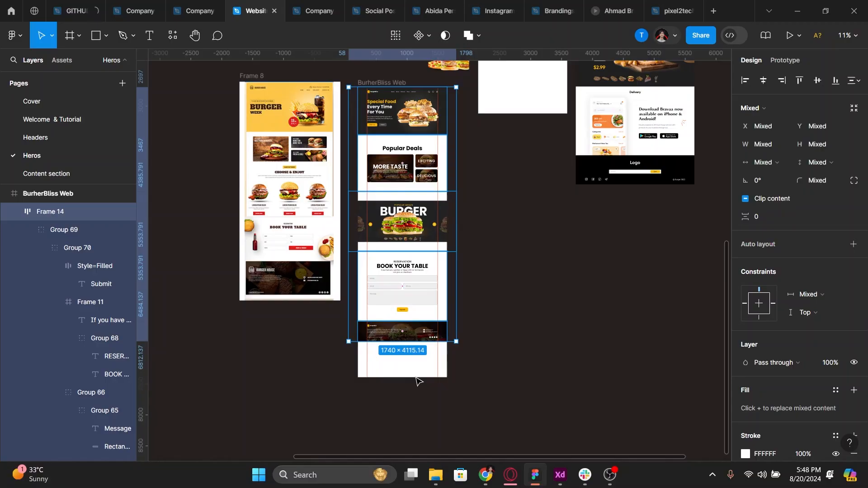
scroll(402, 370, up, 3)
scroll(401, 346, down, 2)
click(402, 346)
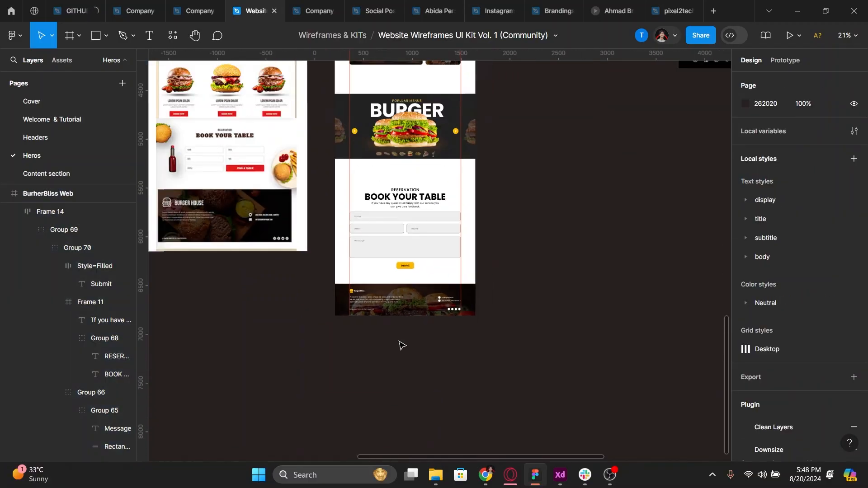
Set the BURGER section frame's vertical padding to 0
click(401, 237)
click(406, 175)
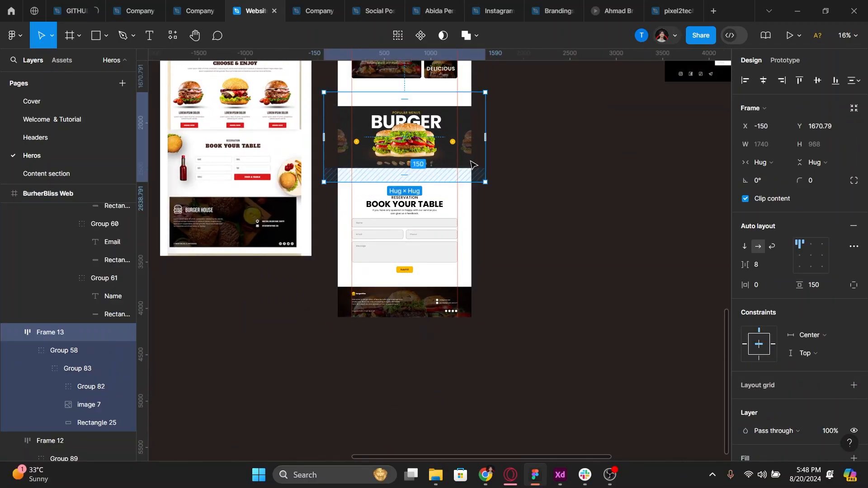
scroll(470, 164, up, 3)
click(812, 286)
key(Return)
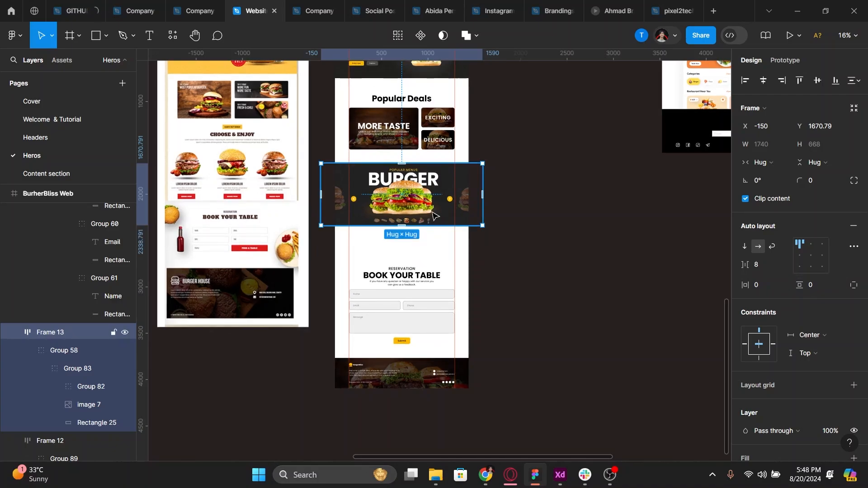
Close the gap below the BURGER section by stacking the hero, section frames and footer with 0 vertical spacing
drag(435, 214, 455, 303)
shift+click(401, 306)
shift+click(398, 383)
shift+click(409, 143)
shift+click(344, 177)
click(477, 416)
click(417, 435)
Trim the leftover white space below the footer by resizing the page frame to 1440 × 3797 px
scroll(416, 435, up, 5)
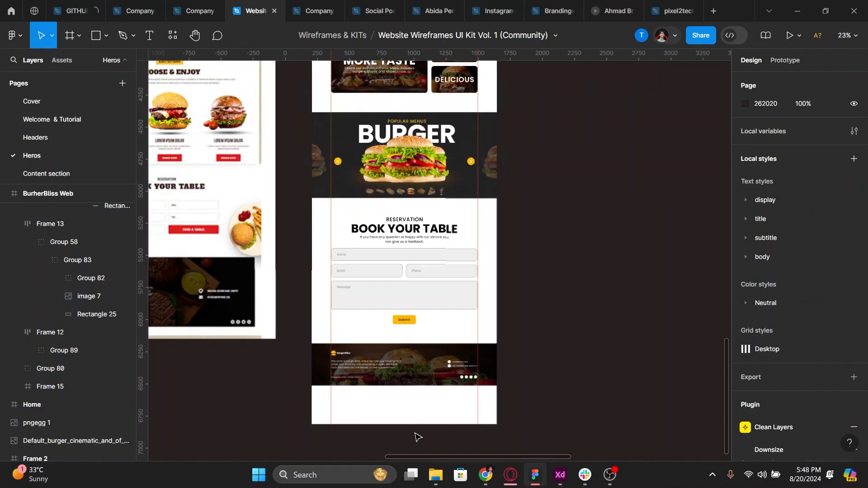
click(392, 410)
mouse_move(391, 410)
mouse_down()
mouse_move(391, 298)
mouse_move(399, 422)
mouse_up()
scroll(392, 299, down, 3)
scroll(391, 299, down, 3)
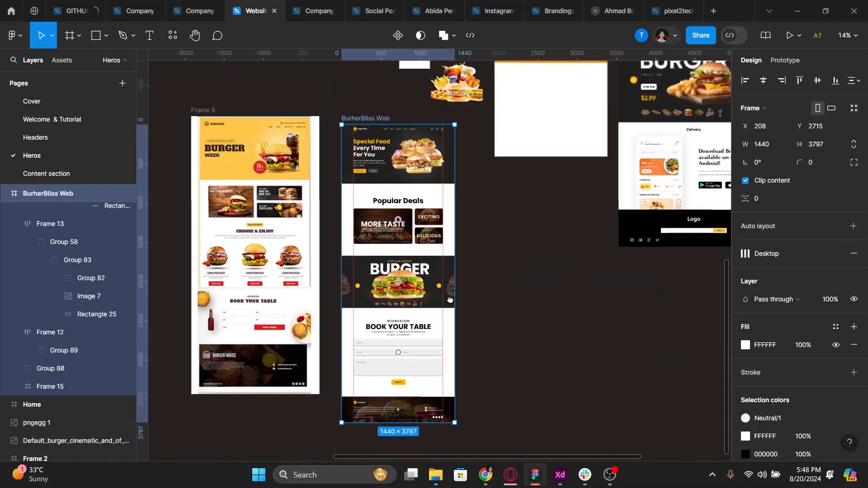
click(97, 223)
key(ctrl+a)
scroll(90, 341, up, 7)
scroll(91, 341, up, 5)
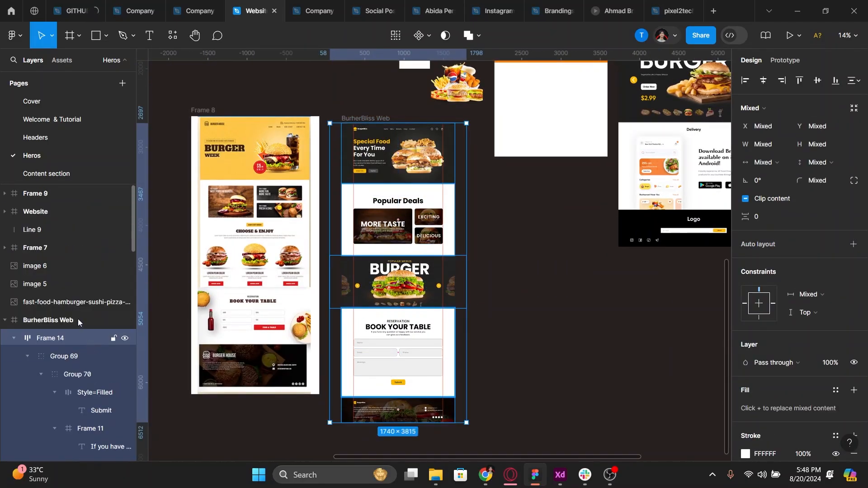
Open the BurgerBliss page frame's preview in a separate tab
click(362, 119)
key(shift+space)
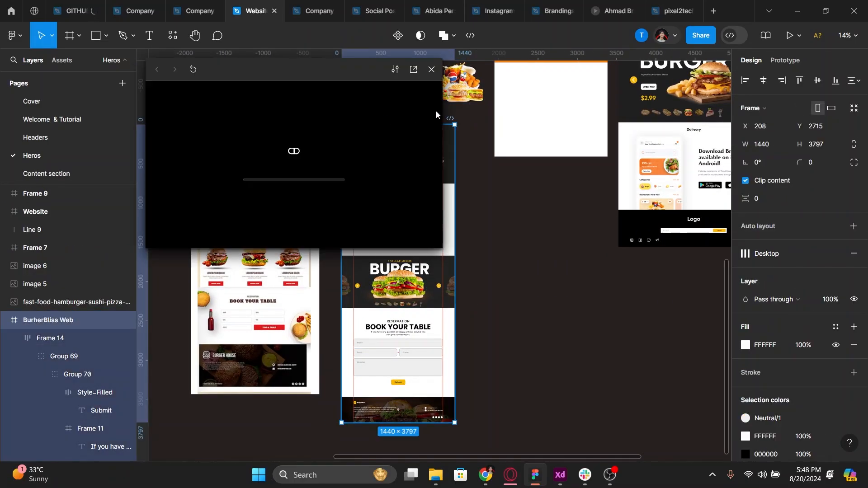
click(413, 73)
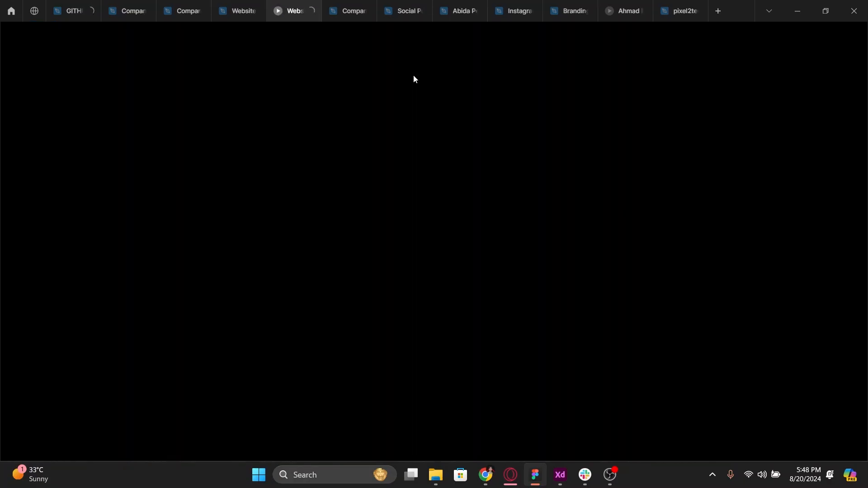
click(253, 4)
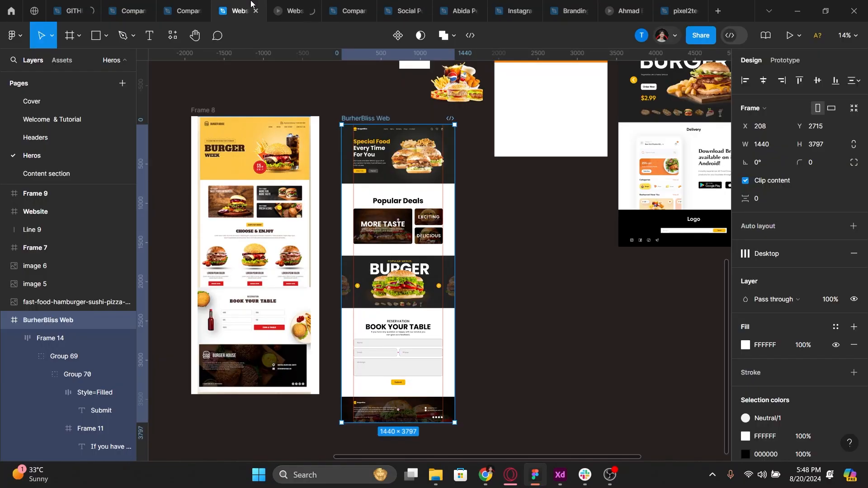
click(291, 4)
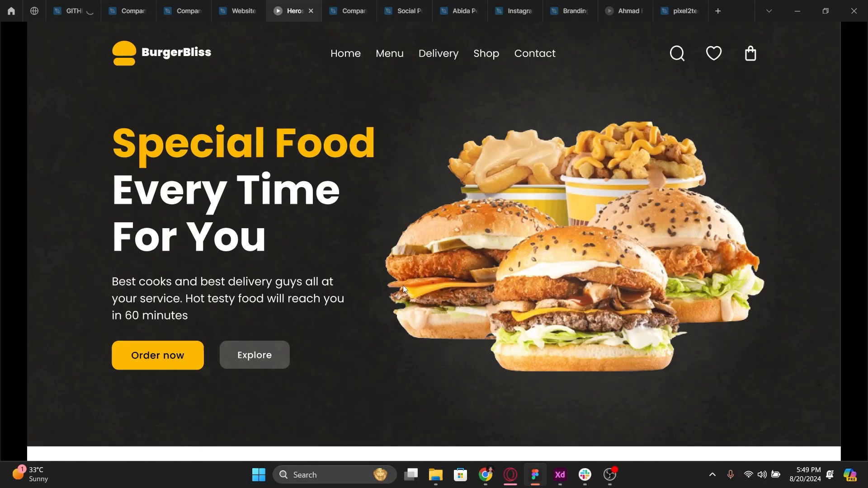
Examine the hero and Popular Deals sections and the transition to the BURGER section in the preview
scroll(480, 246, down, 9)
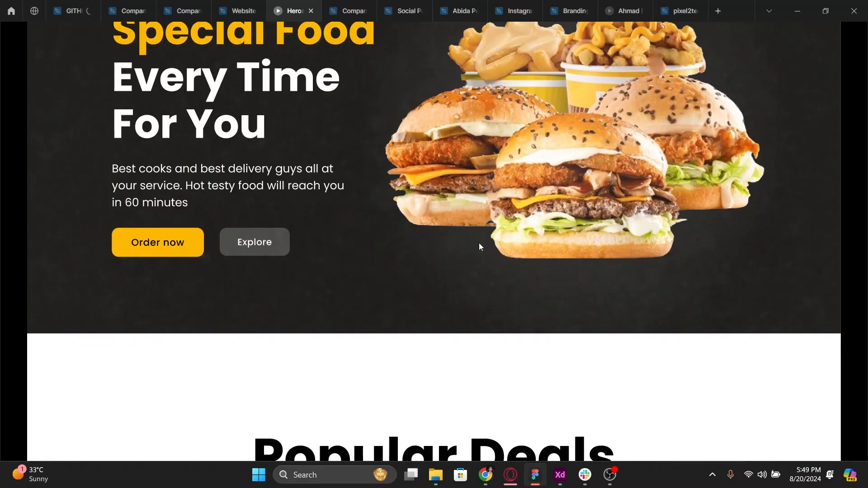
scroll(480, 247, down, 4)
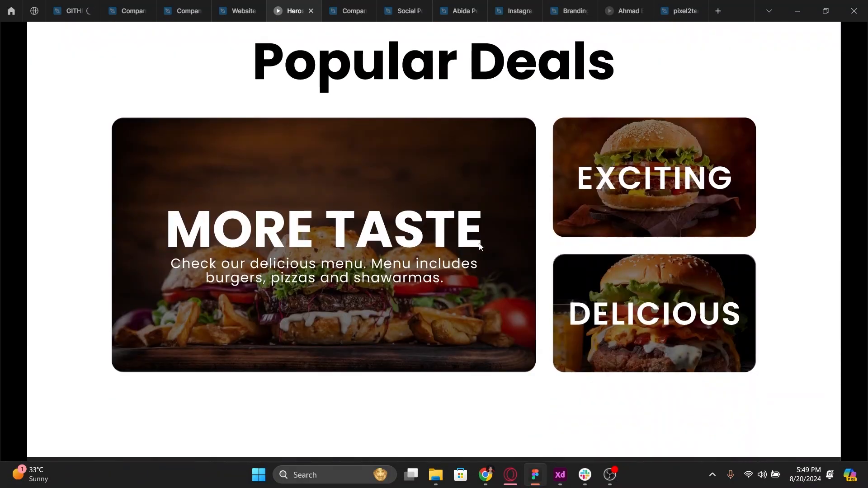
scroll(480, 246, up, 2)
scroll(479, 245, up, 1)
scroll(479, 243, down, 3)
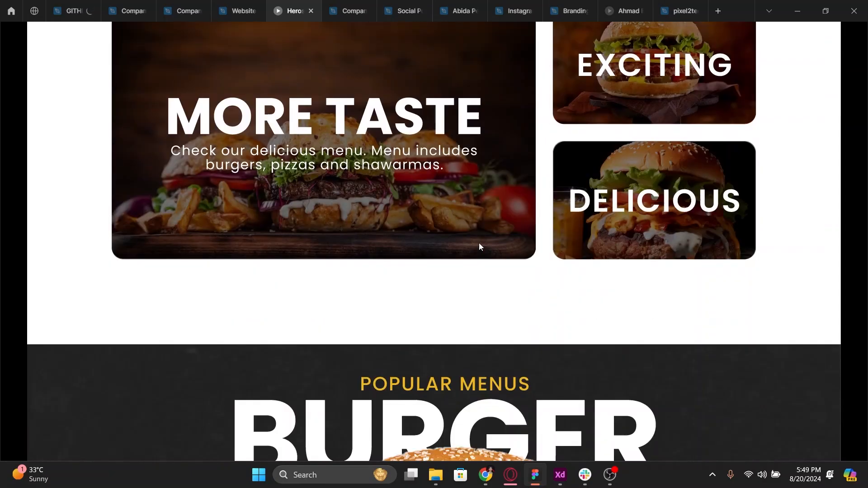
scroll(479, 243, up, 4)
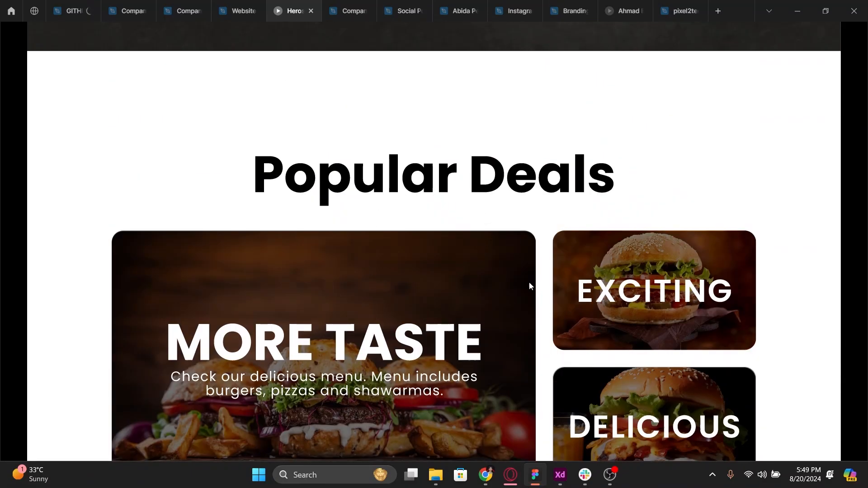
scroll(530, 285, down, 2)
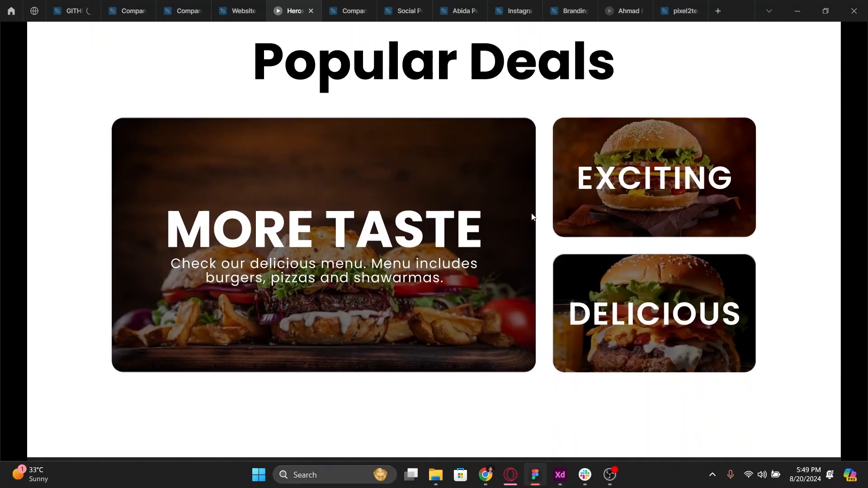
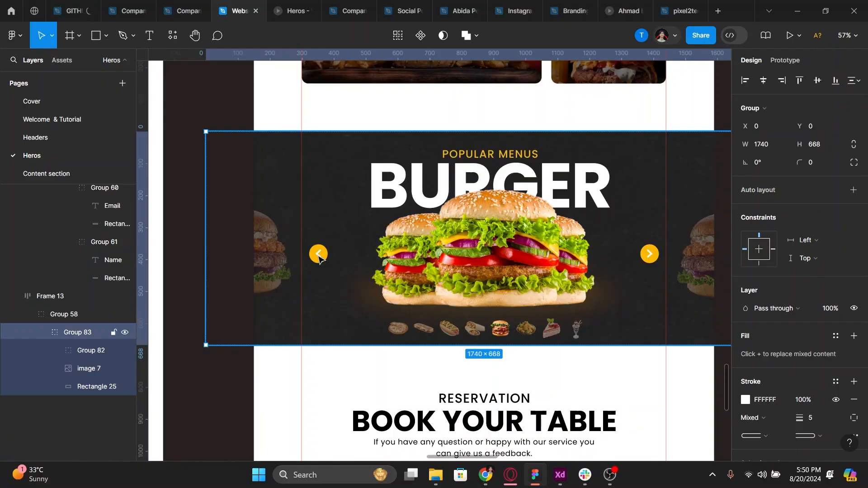
Set the height of the previous-arrow button in the BURGER carousel to 52, keeping its proportions
double_click(318, 258)
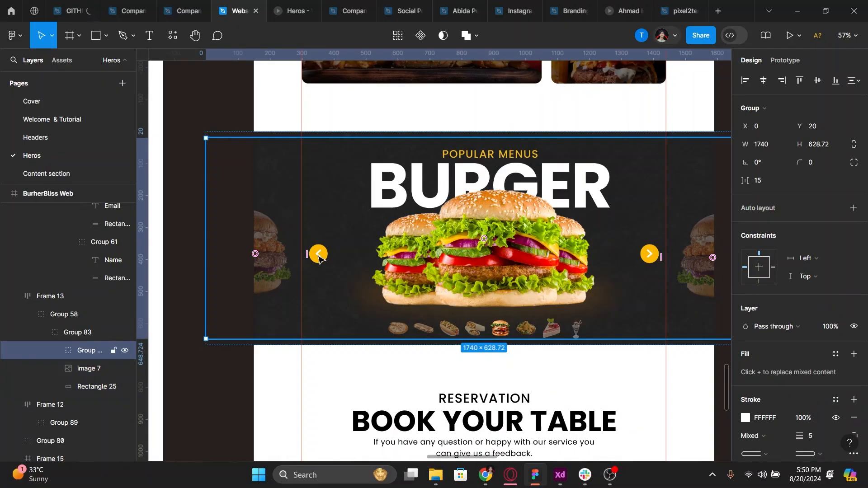
double_click(318, 258)
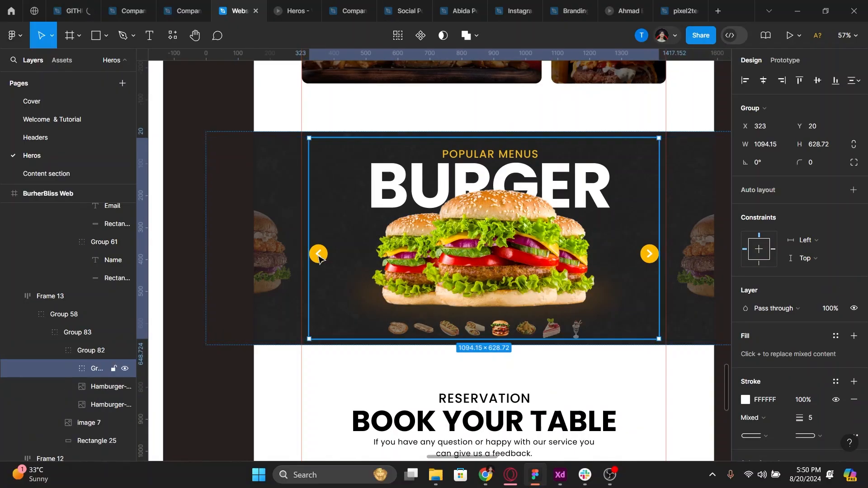
double_click(318, 257)
double_click(319, 258)
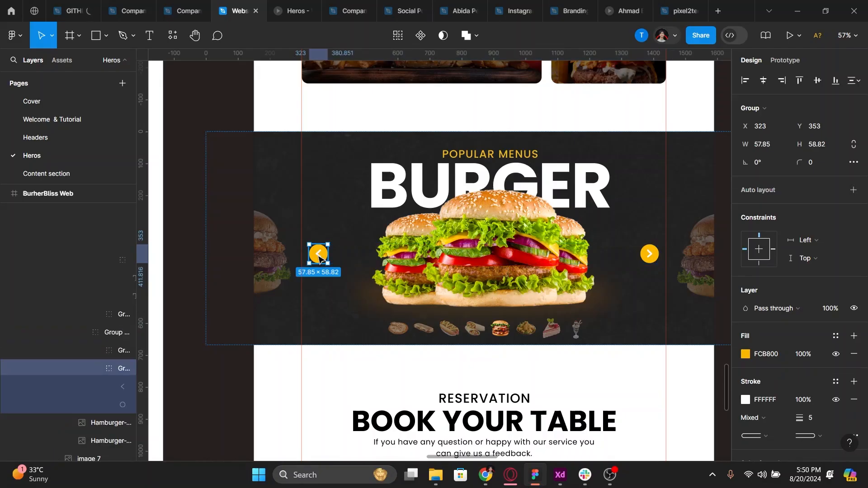
click(820, 148)
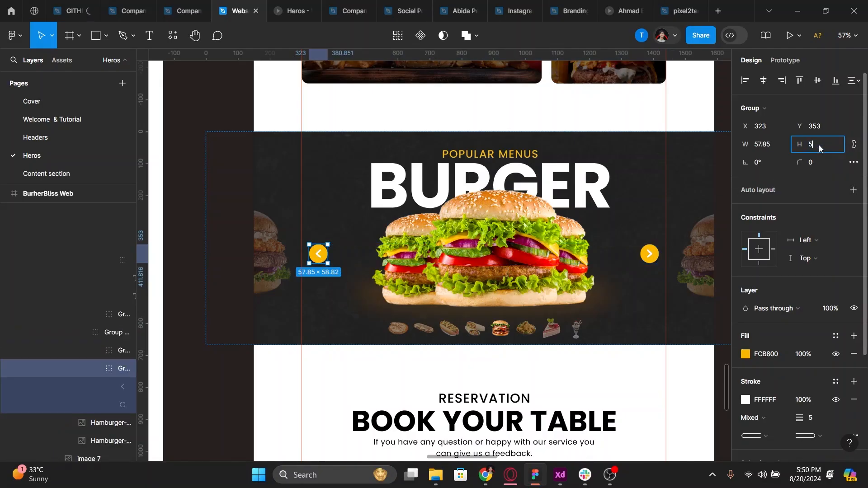
key(Return)
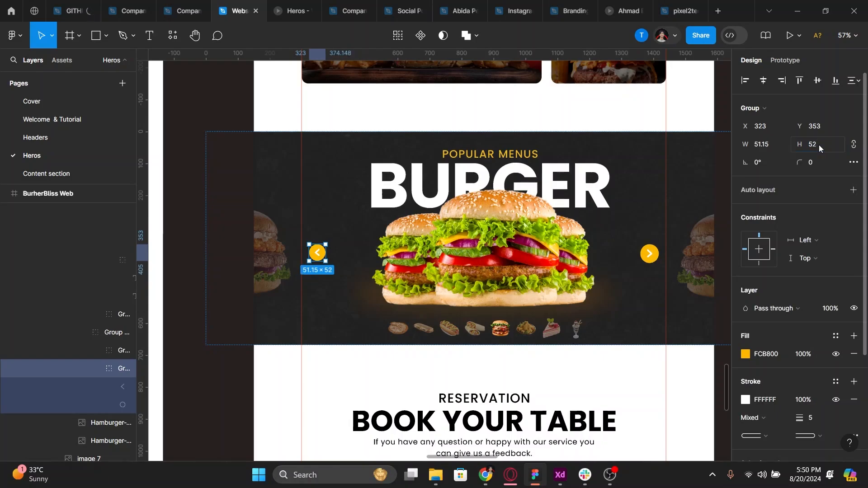
Set the height of the next-arrow button in the BURGER carousel to 52, keeping its proportions
click(650, 254)
click(815, 148)
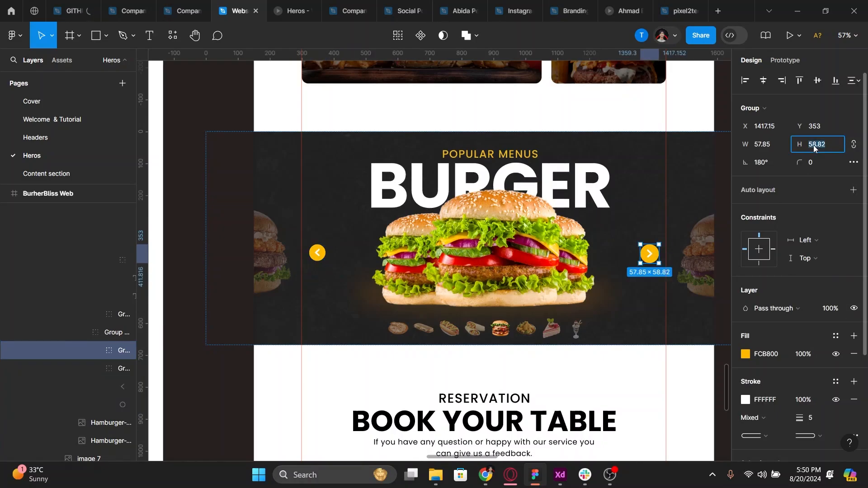
text(52)
key(Return)
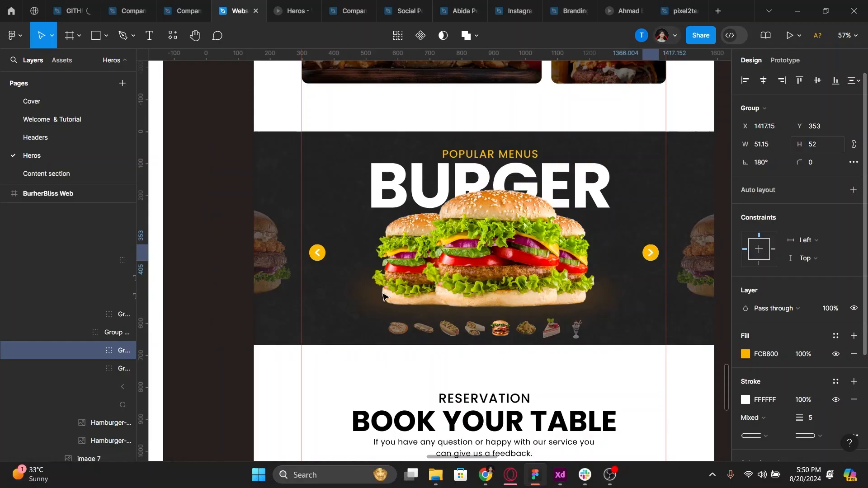
Lower both carousel arrow buttons together to Y 366 and check them in the preview
shift+click(318, 254)
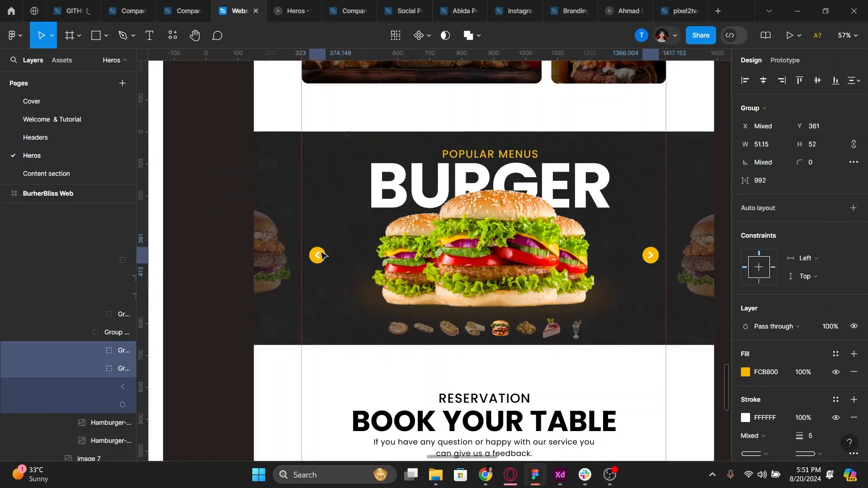
key(Down)
key(Down)
key(Down)
key(Down)
key(Down)
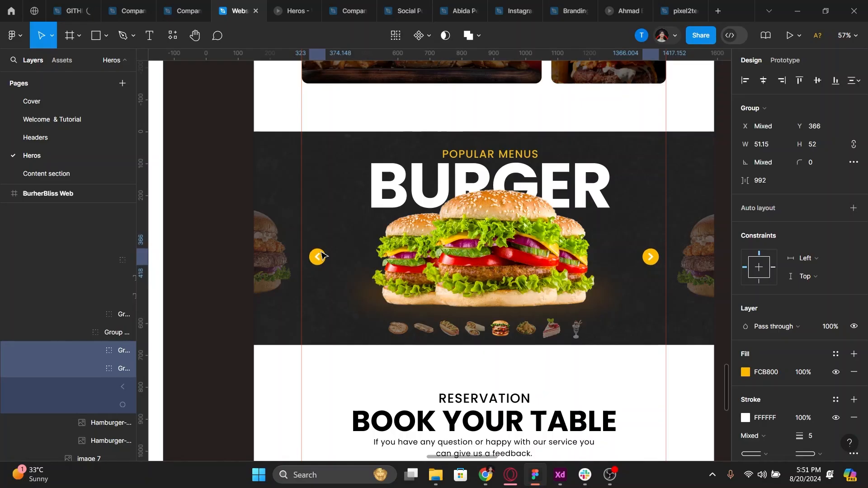
click(301, 12)
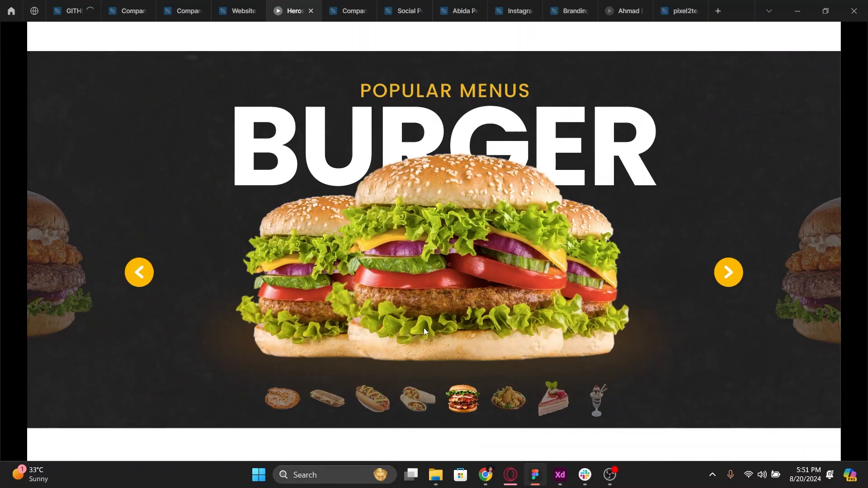
Set the layer opacity of both carousel arrow buttons to 96%
click(239, 11)
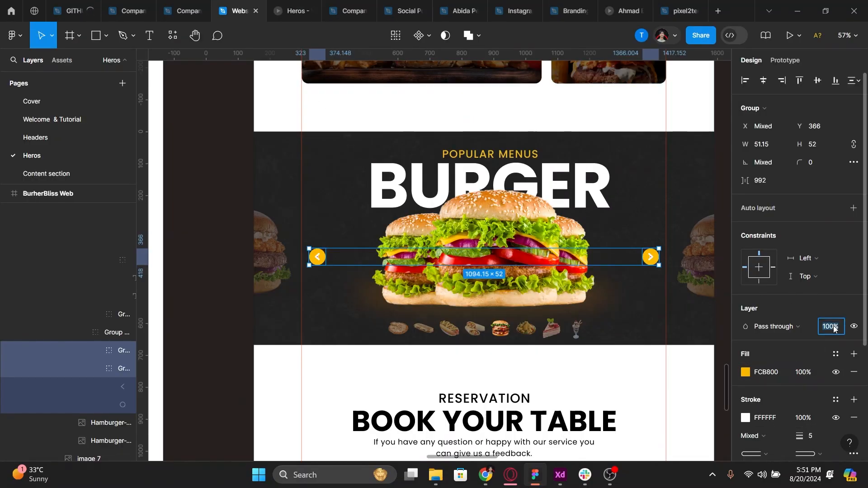
key(shift+Down)
key(shift+Down)
key(shift+Down)
key(shift+Up)
key(shift+Up)
key(shift+Up)
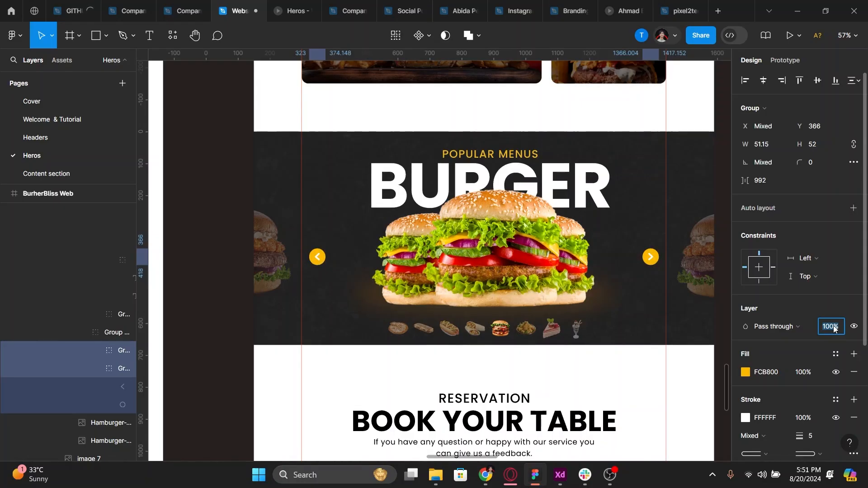
key(Down)
key(Down)
key(Down)
key(Down)
key(Down)
key(Down)
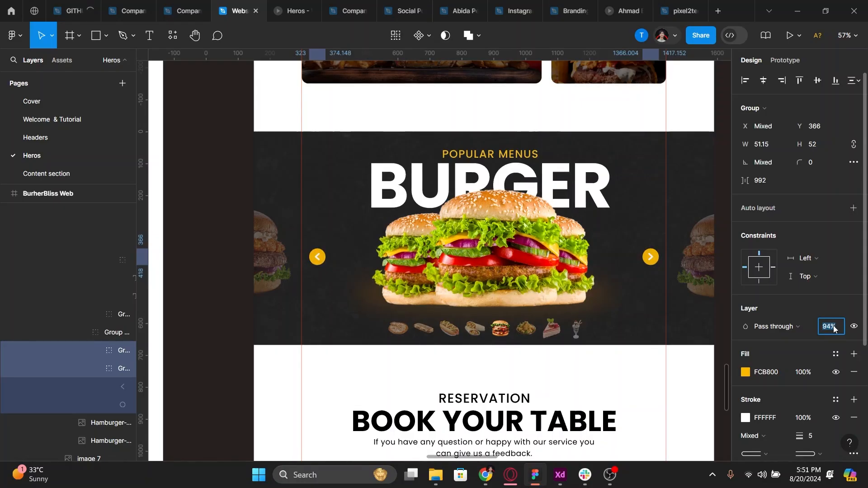
key(Up)
key(Up)
key(Return)
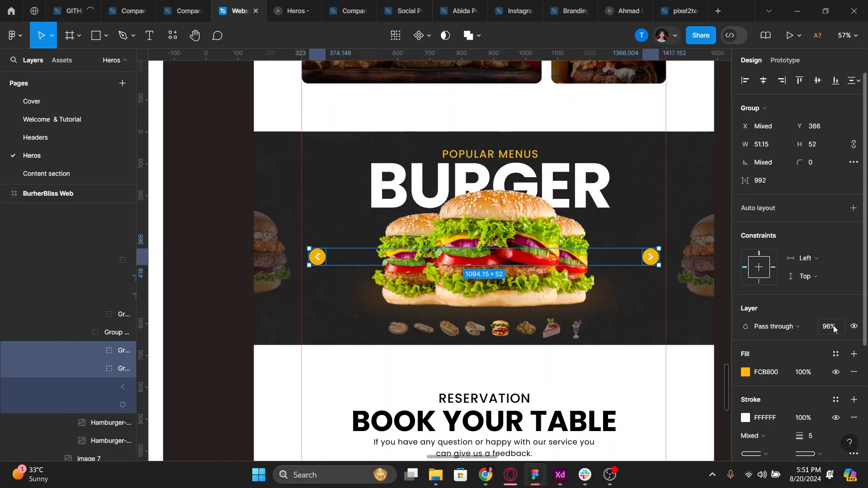
Nudge both carousel arrow buttons up to Y 364 and check the BURGER section in the preview
key(Up)
key(Up)
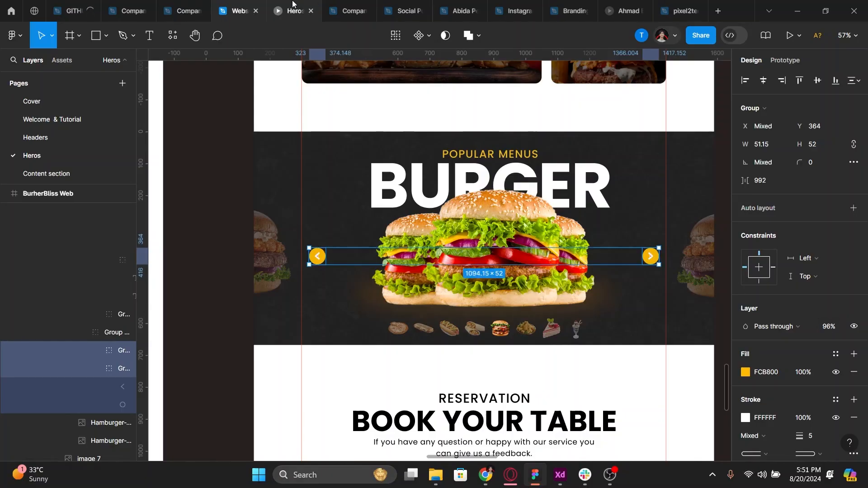
click(294, 11)
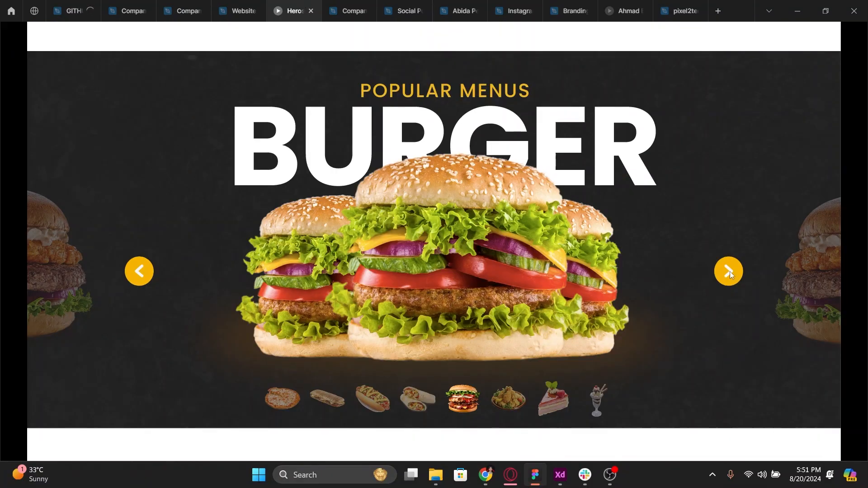
Review the reservation heading and form in the preview, and inspect the heading's spacing below the BURGER section in the design
scroll(660, 272, down, 5)
scroll(662, 276, down, 5)
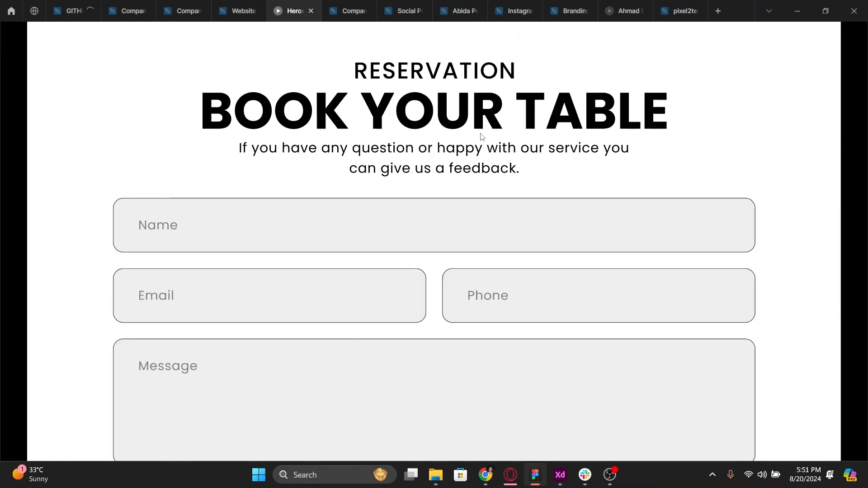
click(239, 11)
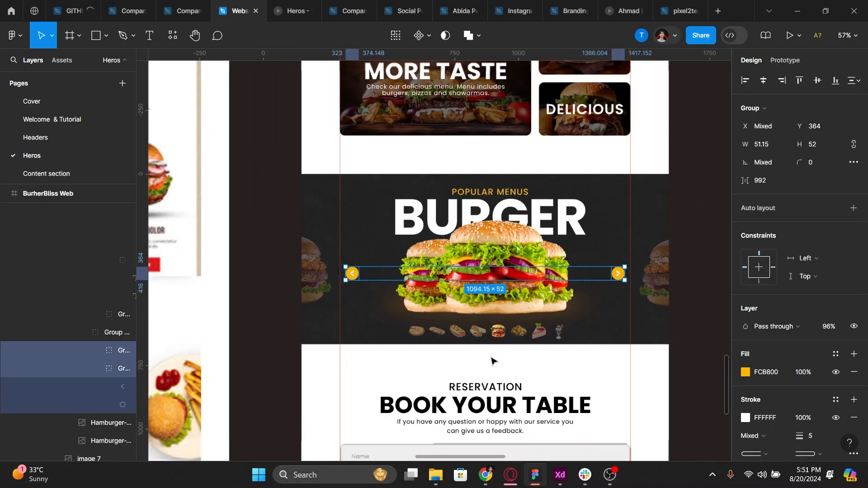
drag(493, 362, 477, 295)
key(alt)
scroll(486, 357, up, 1)
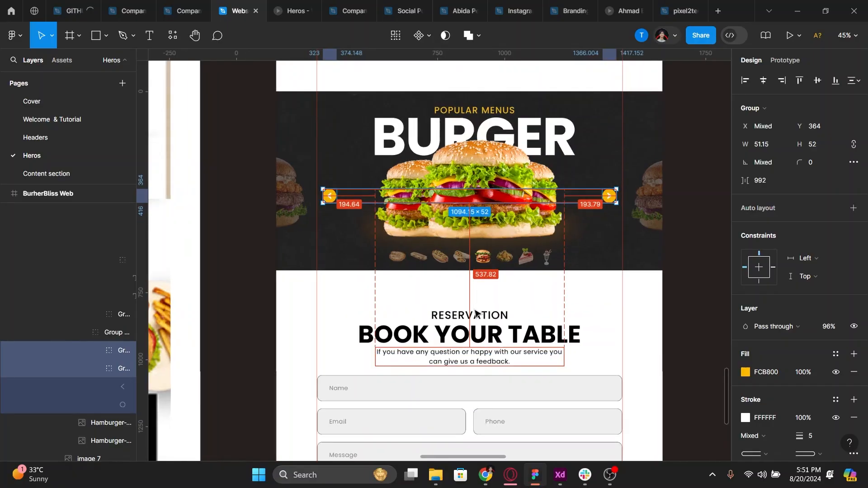
Delete the RESERVATION label above the BOOK YOUR TABLE heading
scroll(475, 312, up, 2)
click(473, 312)
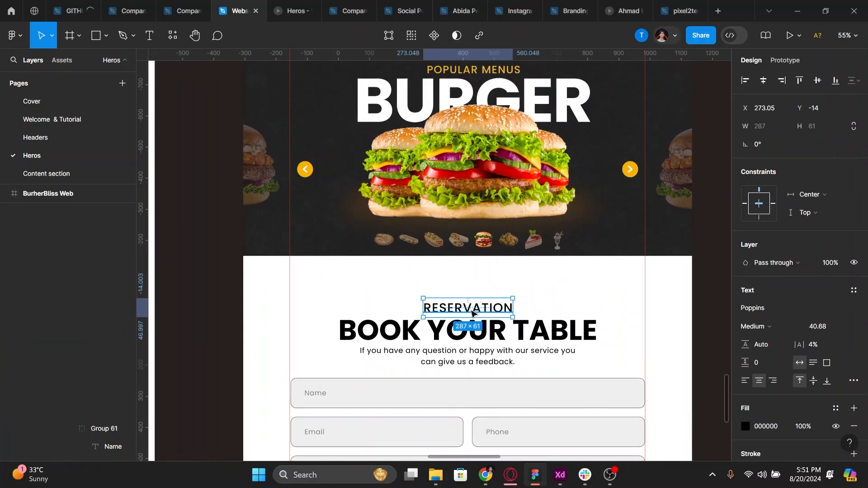
key(Delete)
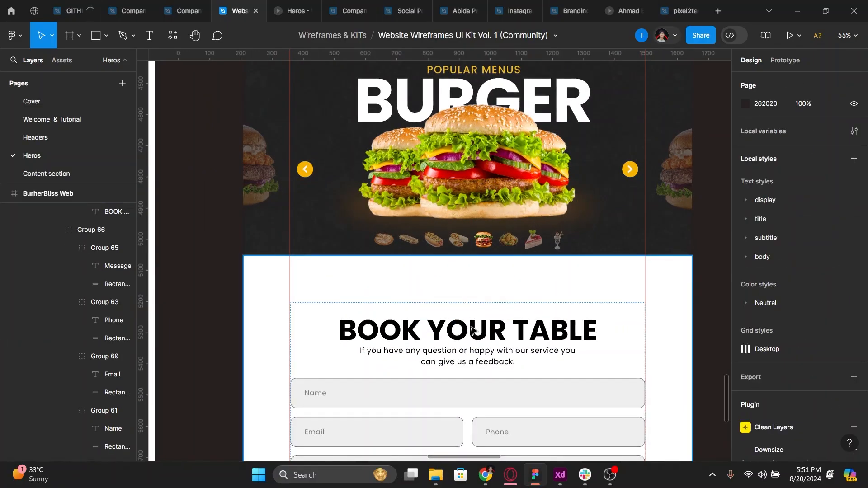
Replace the BOOK YOUR TABLE heading text with "Give us a feedback"
click(487, 327)
double_click(484, 329)
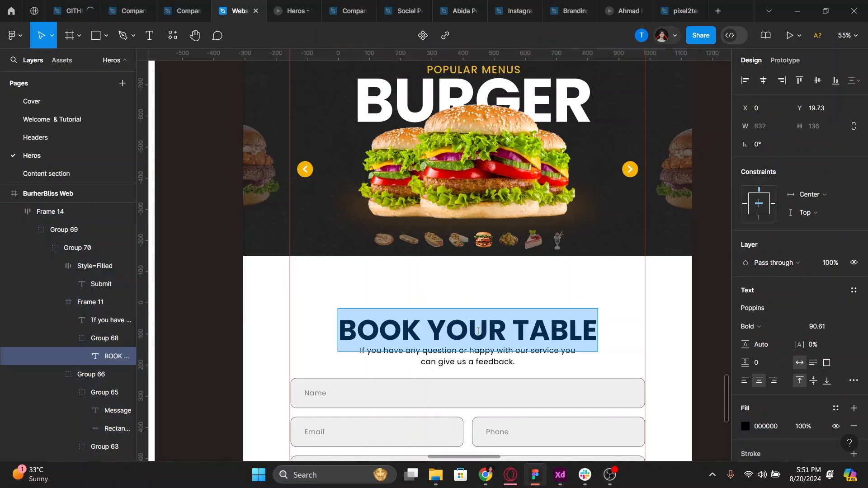
click(478, 330)
key(ctrl+a)
text(GIve us a)
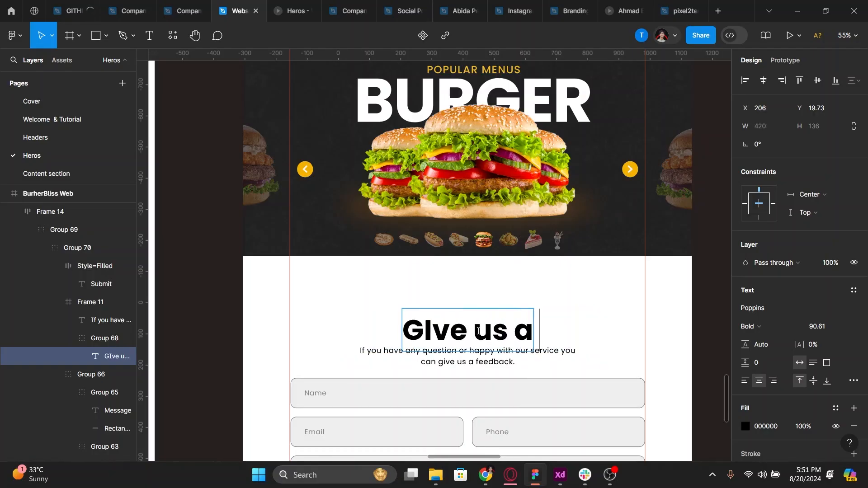
key(ctrl+a)
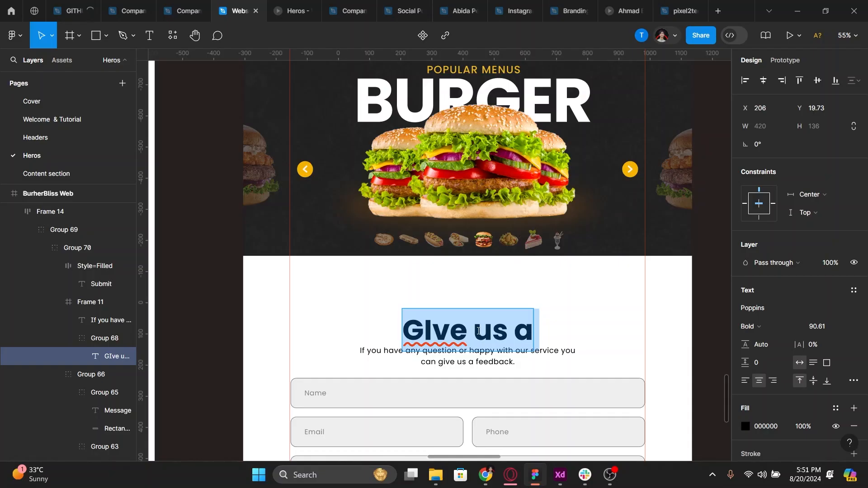
text(Give us a f)
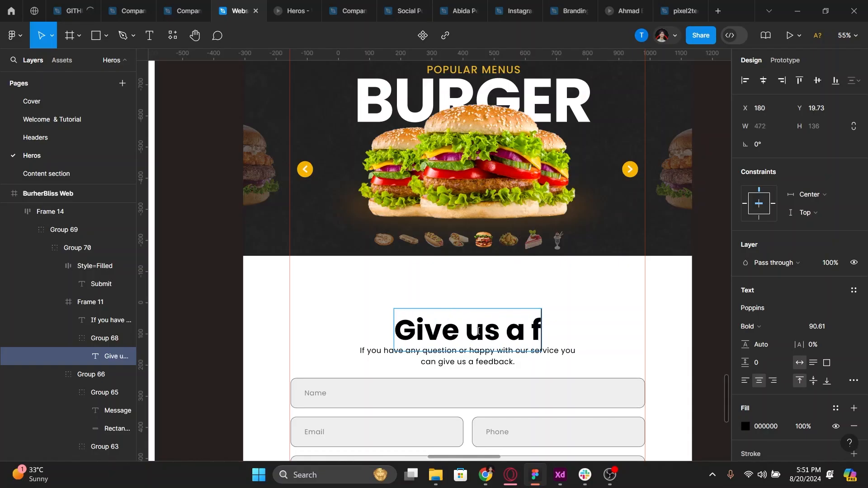
text(eedback)
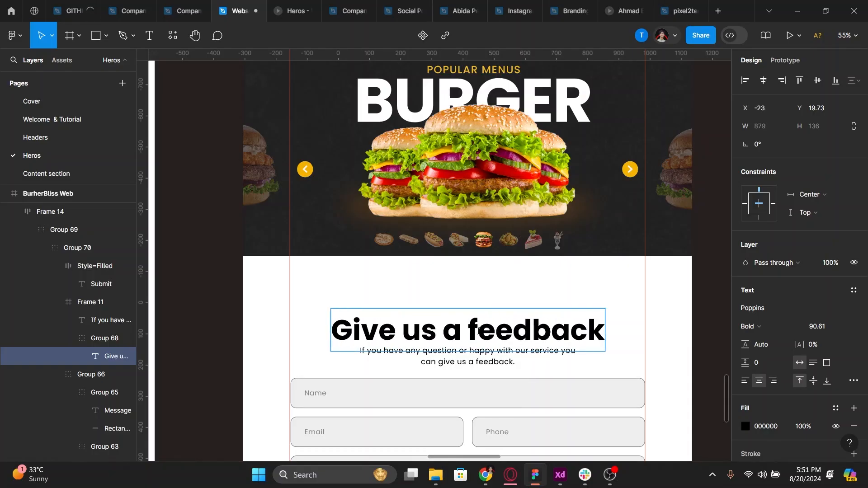
Set the letter case of the feedback heading to uppercase
key(ctrl+a)
click(853, 381)
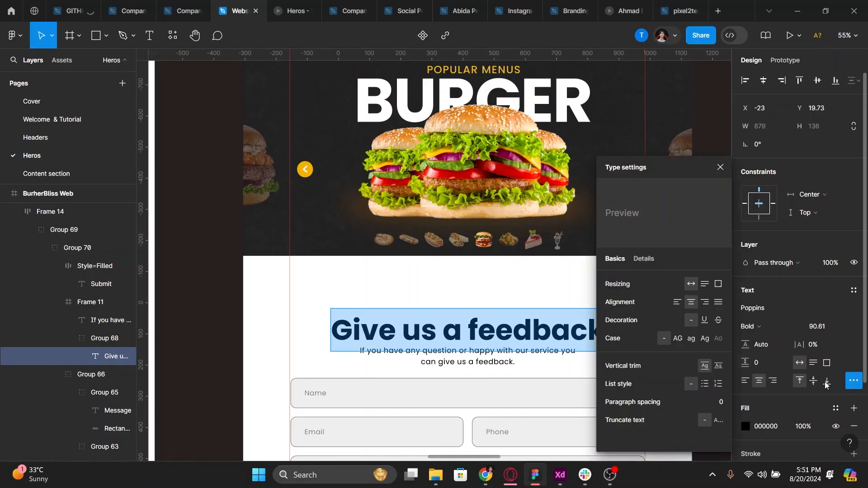
click(677, 339)
click(720, 168)
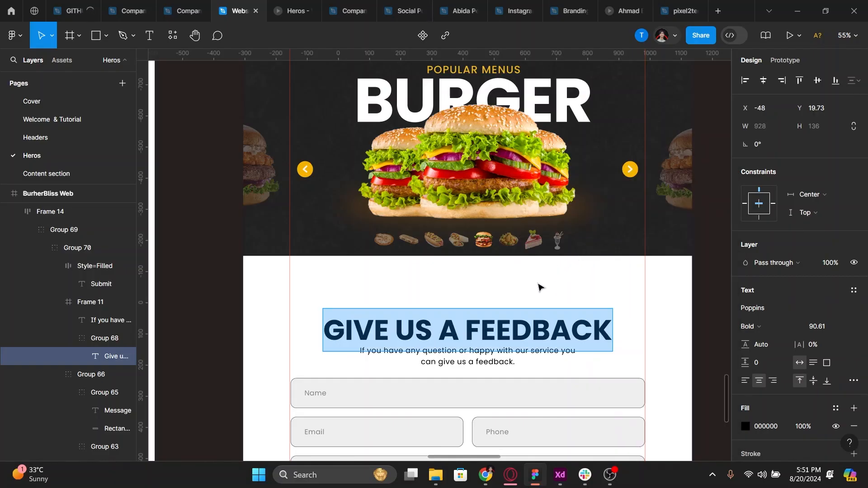
key(Escape)
Move the feedback heading and its description up to widen the gap above the form fields
scroll(539, 288, down, 3)
click(517, 225)
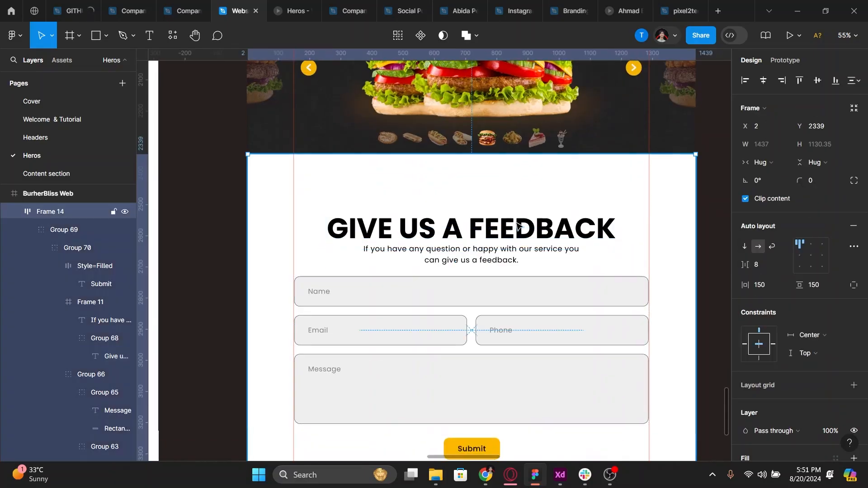
double_click(513, 228)
drag(484, 201, 476, 217)
scroll(476, 218, down, 2)
Stack the page sections with 0 spacing so the footer meets the feedback section, and trim the page frame's height to 3743
drag(527, 312, 515, 354)
click(624, 318)
click(529, 319)
shift+click(513, 372)
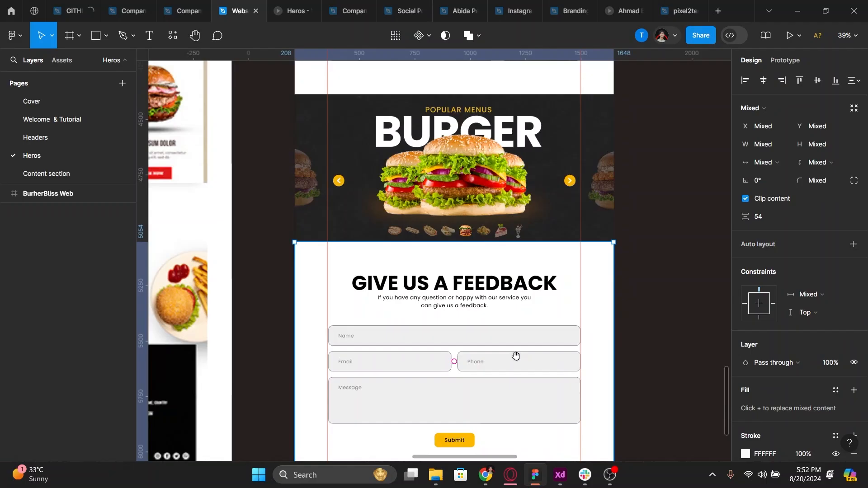
scroll(515, 355, down, 4)
drag(519, 206, 519, 251)
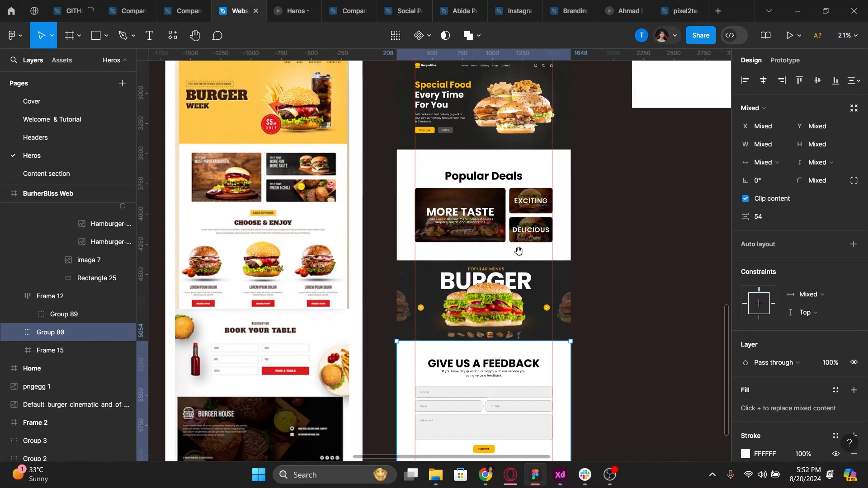
shift+click(533, 185)
shift+click(496, 136)
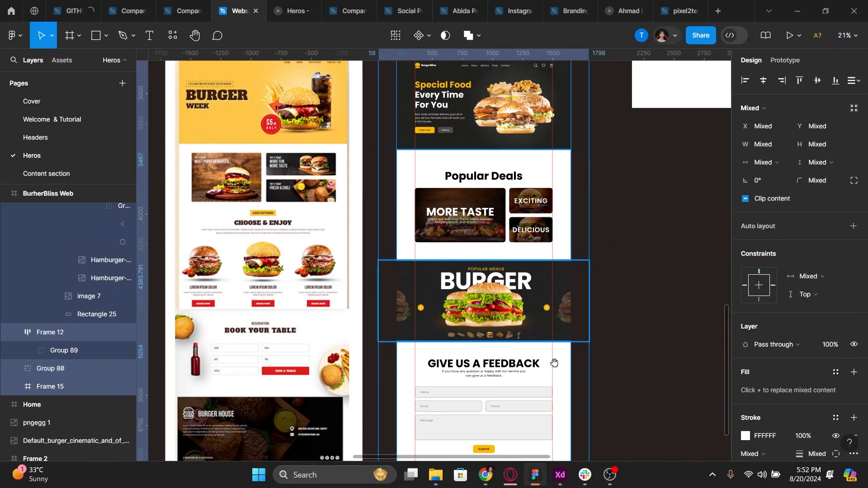
scroll(565, 380, down, 3)
scroll(474, 416, up, 8)
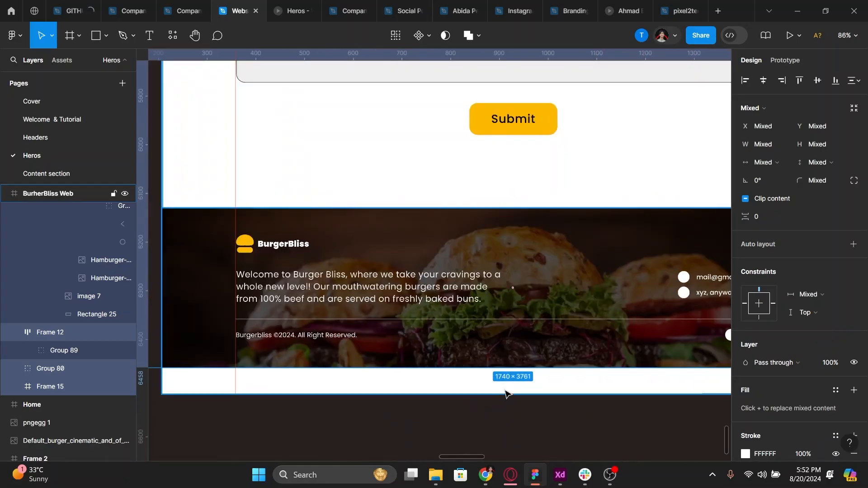
click(505, 394)
Review the whole BurgerBliss page in the prototype preview, from the feedback form and footer to the hero and Popular Deals
key(ctrl+alt+Return)
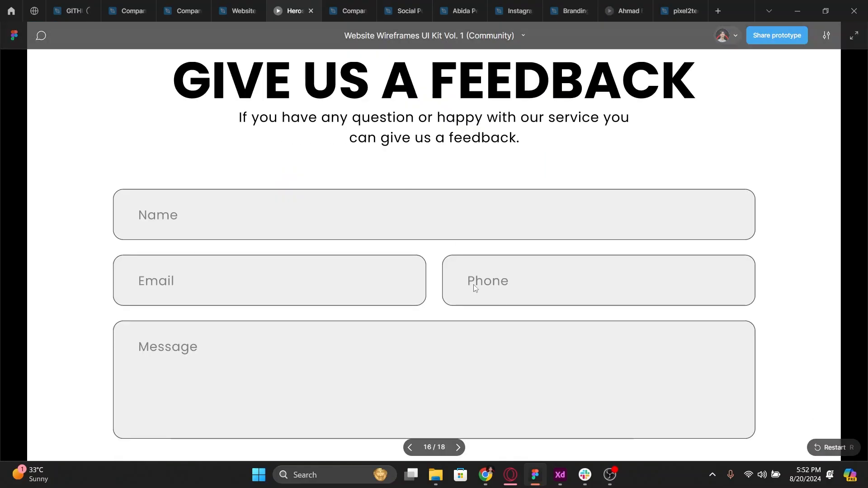
scroll(574, 351, up, 2)
scroll(573, 350, down, 5)
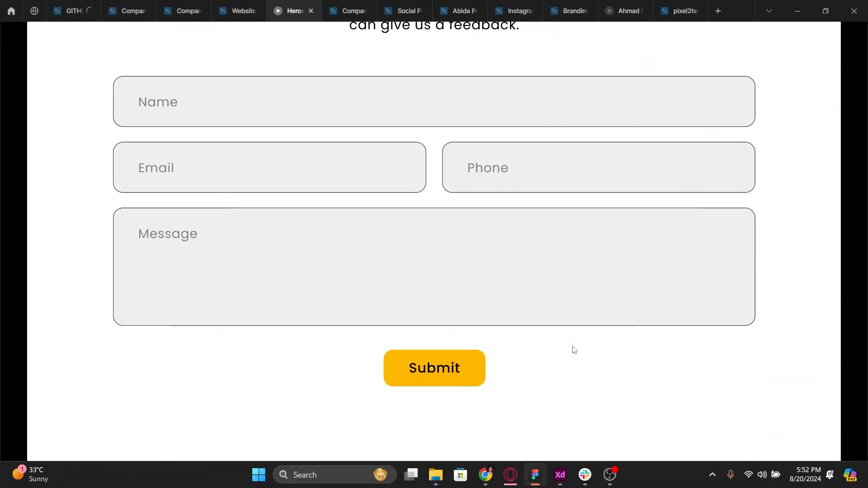
scroll(574, 349, down, 4)
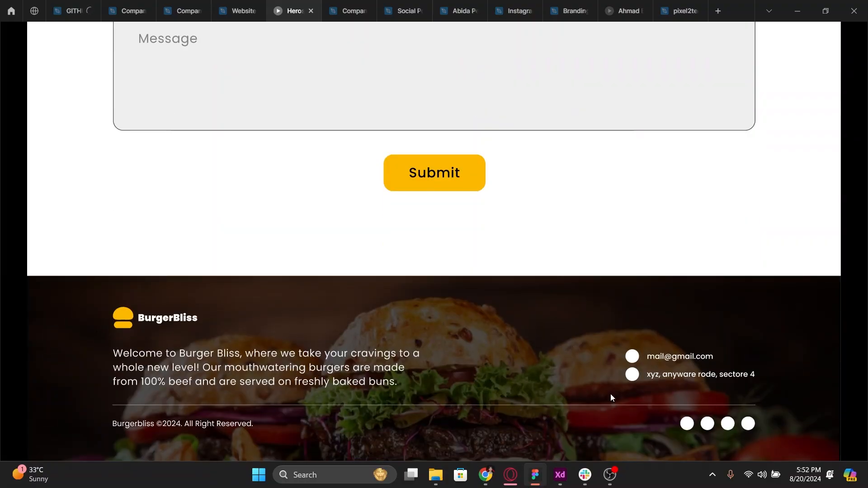
scroll(528, 377, up, 7)
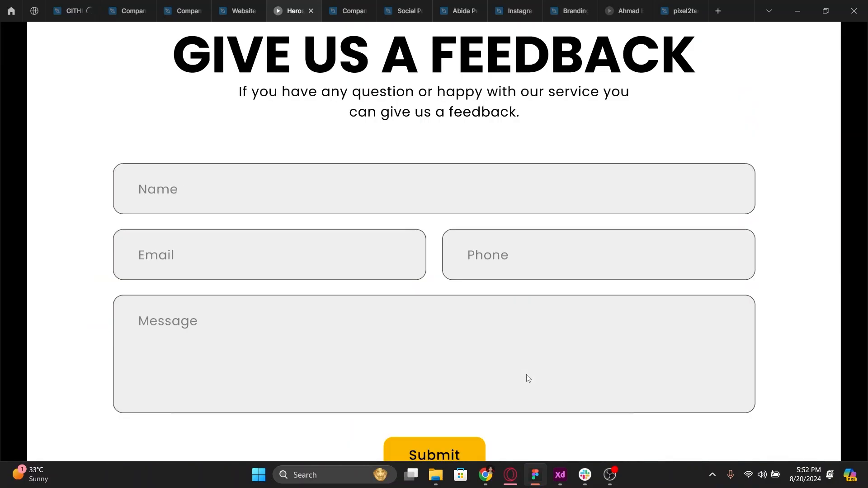
scroll(456, 380, up, 10)
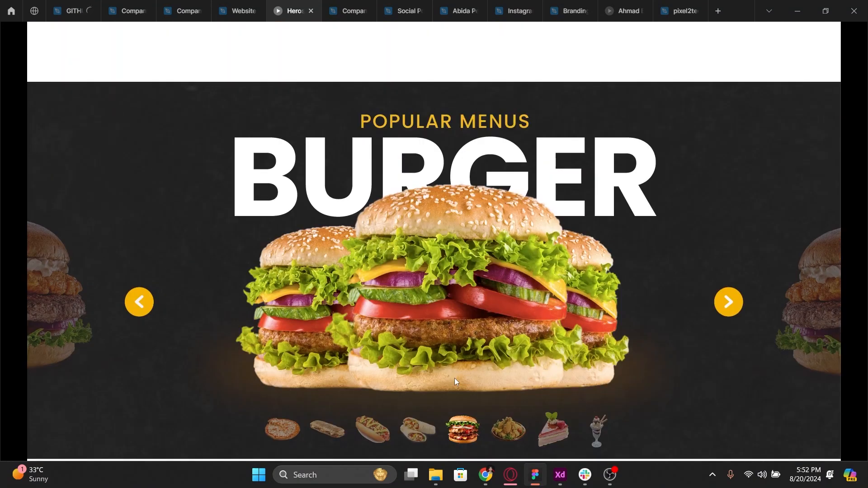
scroll(546, 367, up, 15)
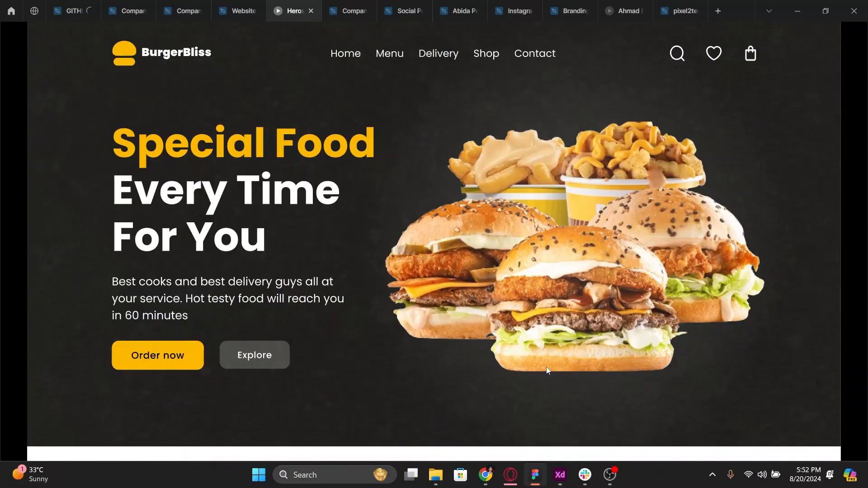
scroll(315, 183, down, 10)
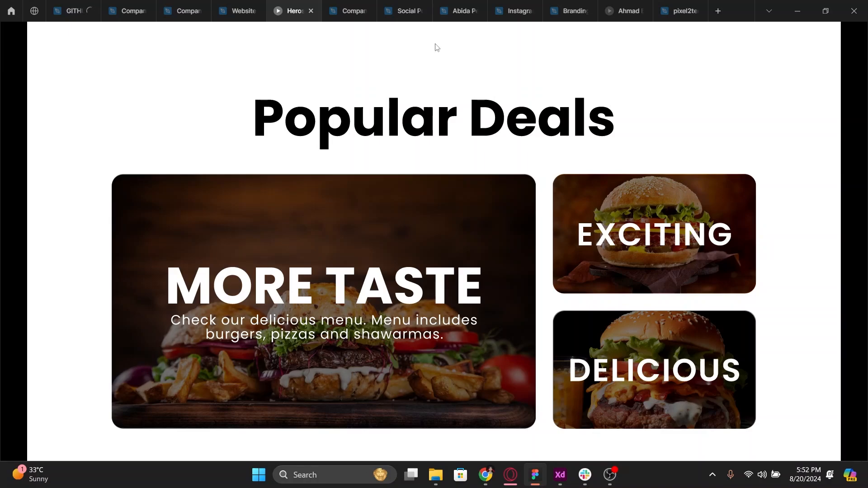
Return to the design file and compare the BurherBliss Web frame with the neighbouring burger page designs on the canvas
click(253, 10)
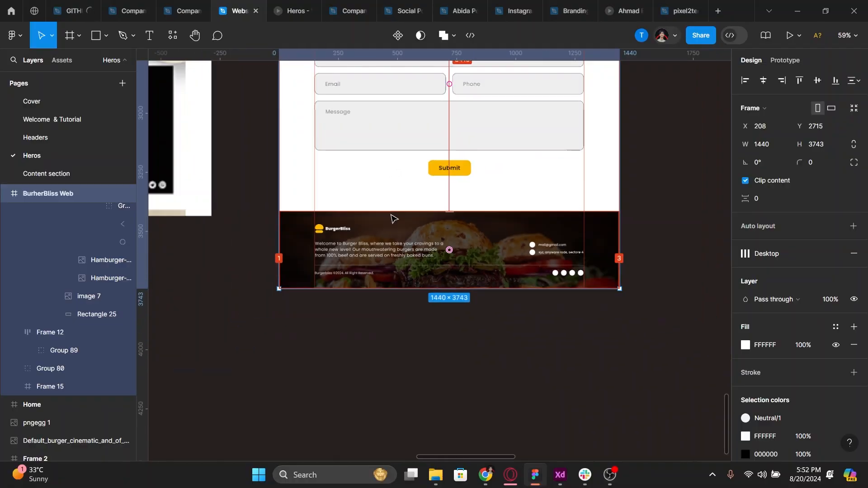
scroll(391, 219, down, 6)
drag(504, 159, 427, 343)
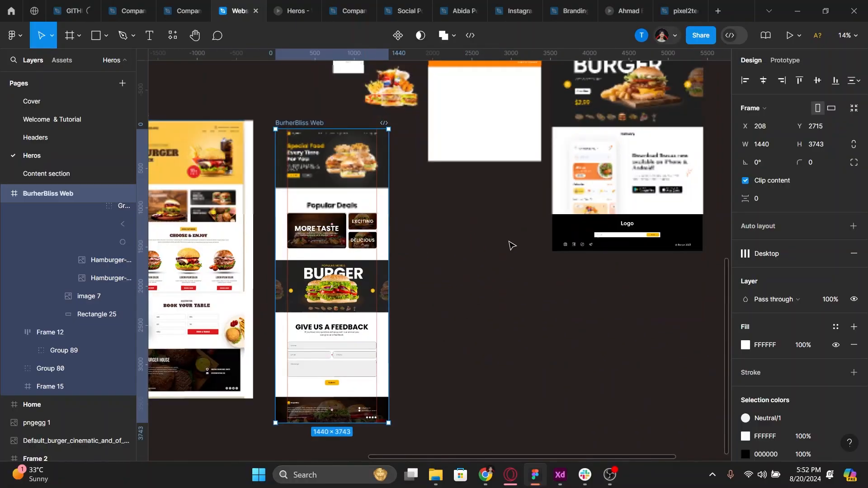
scroll(511, 245, up, 6)
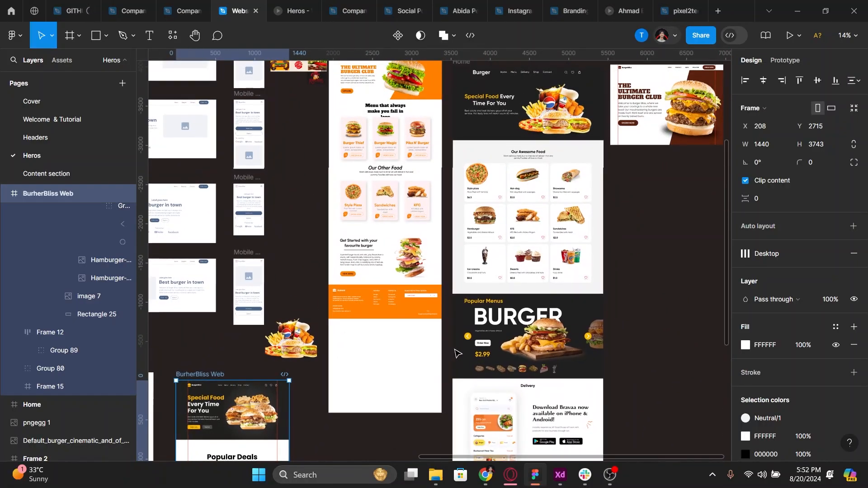
drag(457, 353, 436, 363)
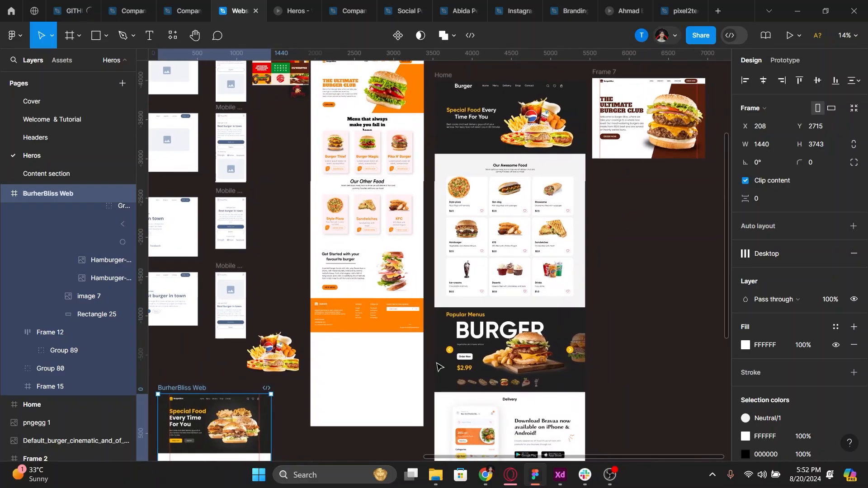
scroll(447, 336, down, 5)
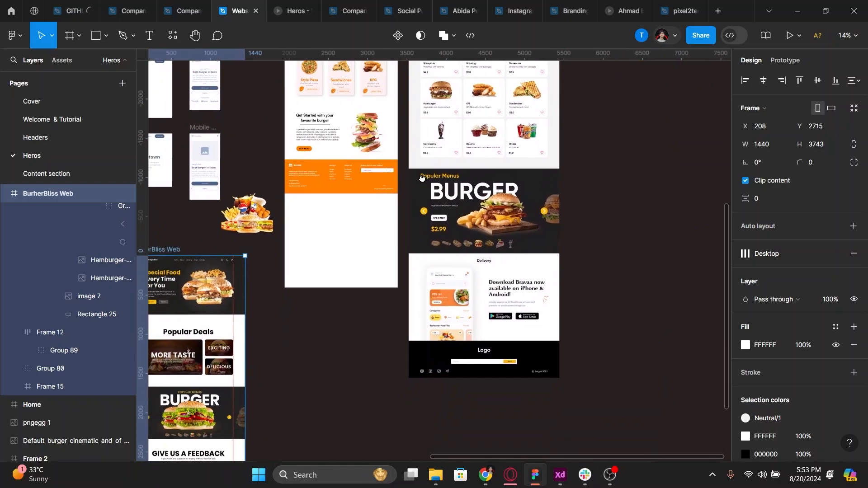
scroll(392, 211, up, 6)
scroll(391, 211, left, 3)
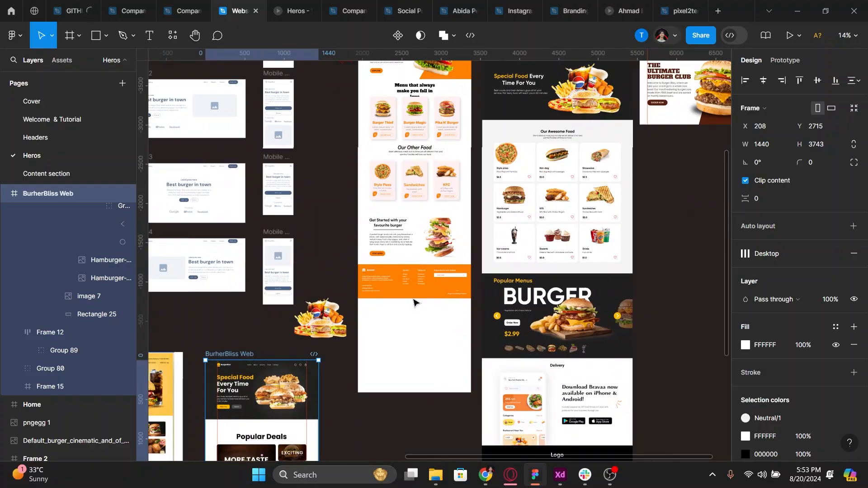
drag(394, 387, 593, 286)
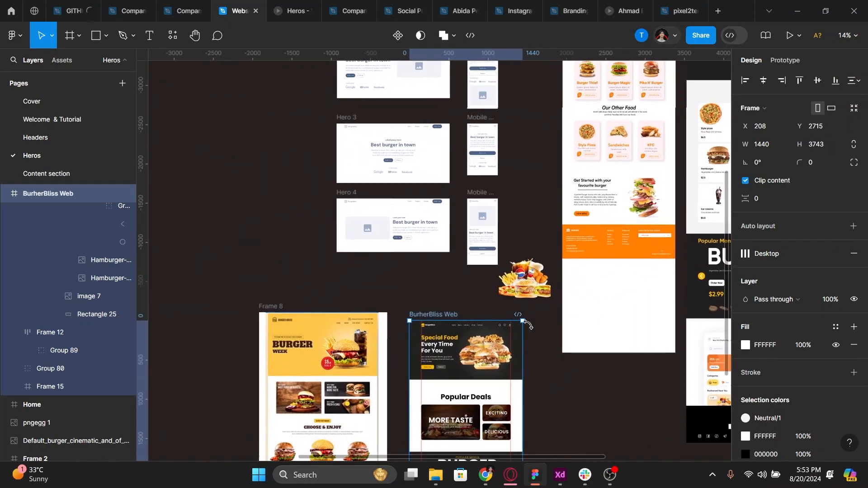
drag(527, 324, 600, 171)
drag(645, 196, 401, 329)
drag(516, 251, 501, 331)
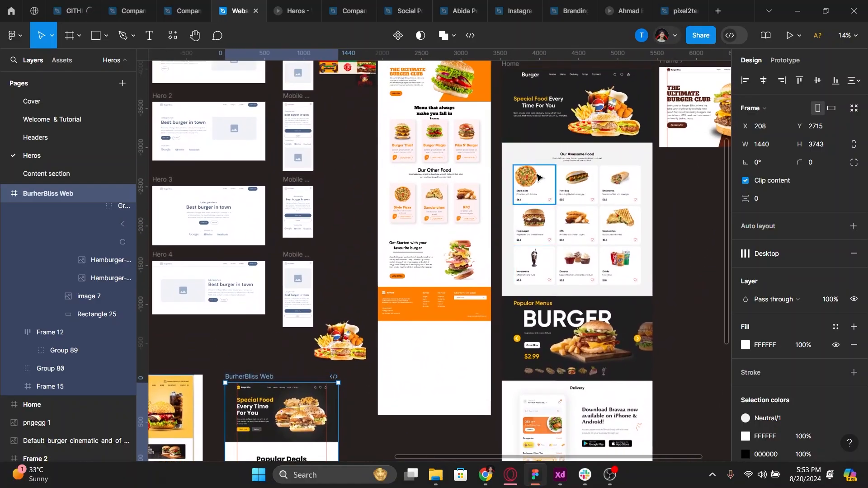
scroll(436, 267, down, 5)
scroll(435, 267, left, 3)
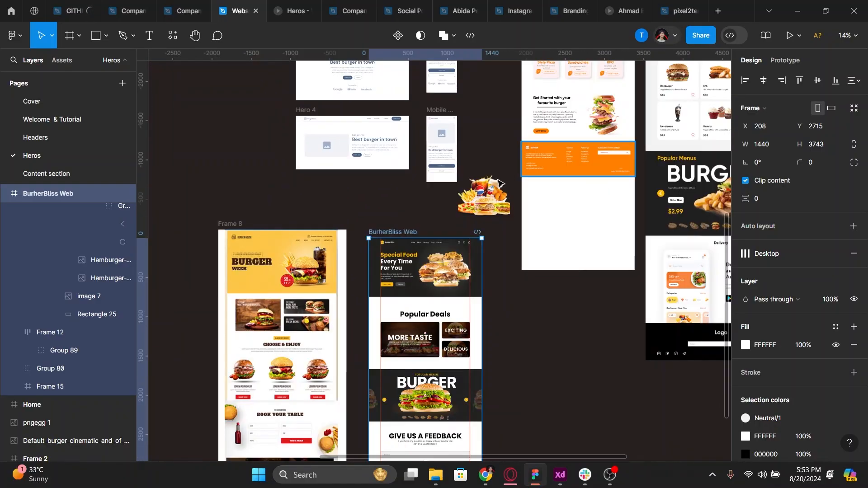
Set the font size of the MORE TASTE heading in the Popular Deals section to 86
scroll(436, 268, up, 8)
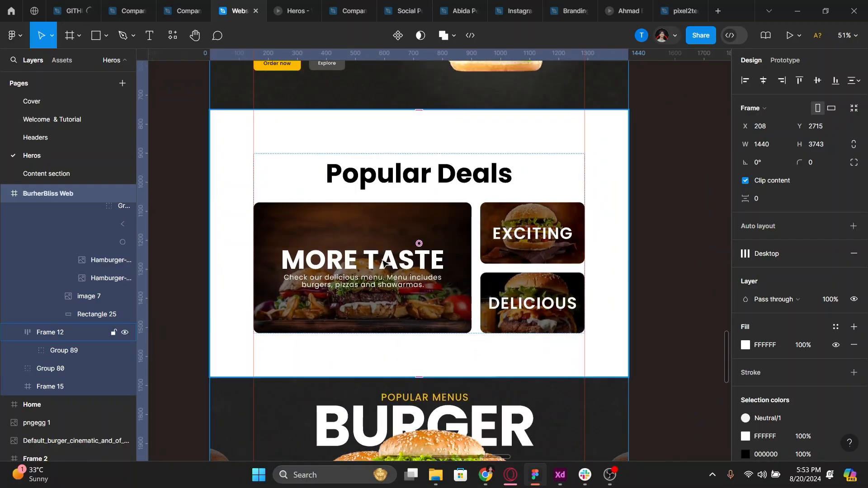
click(383, 262)
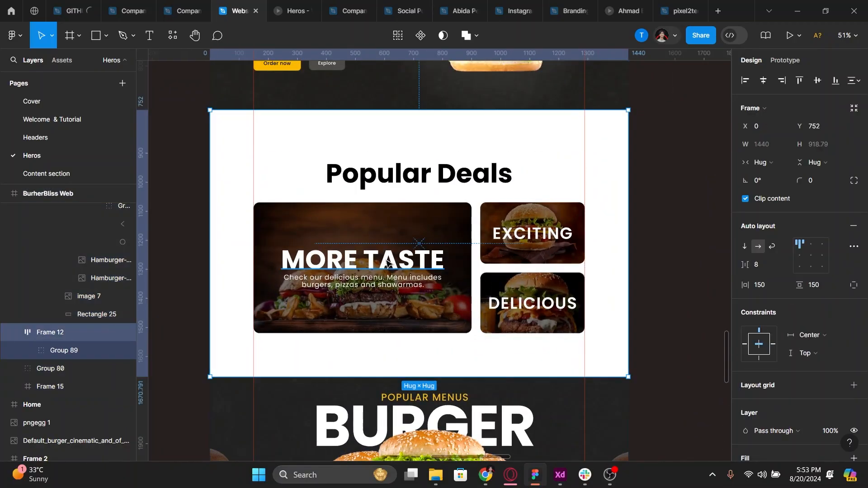
double_click(384, 262)
click(824, 327)
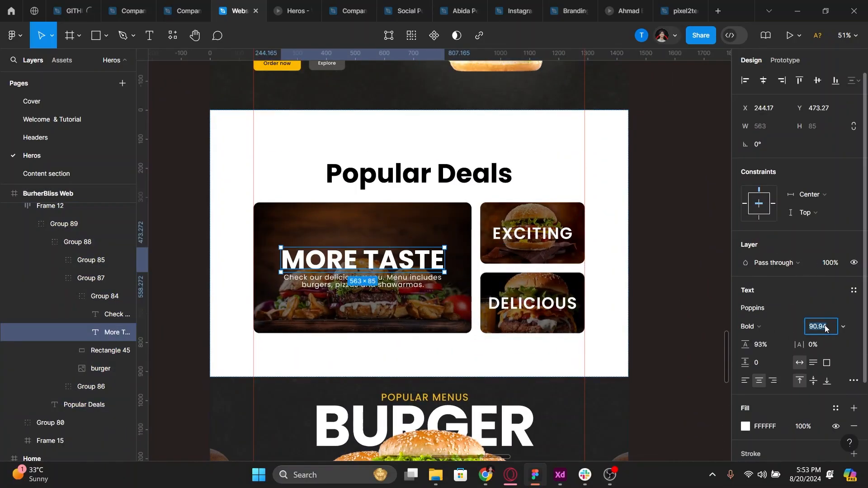
key(Return)
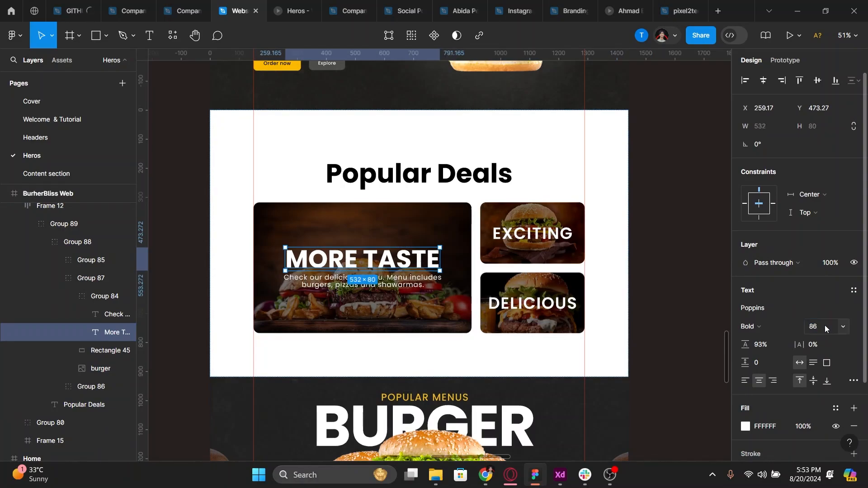
Delete the description text beneath the MORE TASTE heading in the large Popular Deals card
click(378, 284)
key(Up)
key(Up)
key(Up)
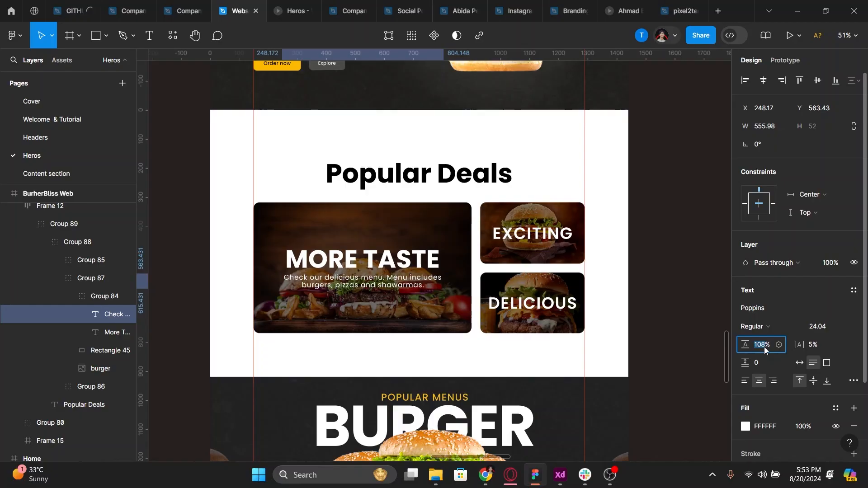
key(Escape)
key(Delete)
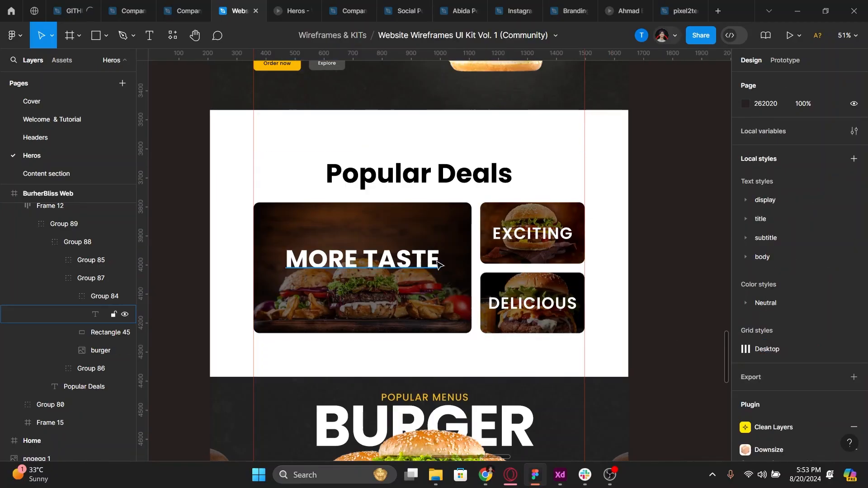
Narrow the MORE TASTE text box to 270 wide so it wraps onto two lines, left-aligned at font size 78
click(391, 262)
drag(390, 263, 364, 262)
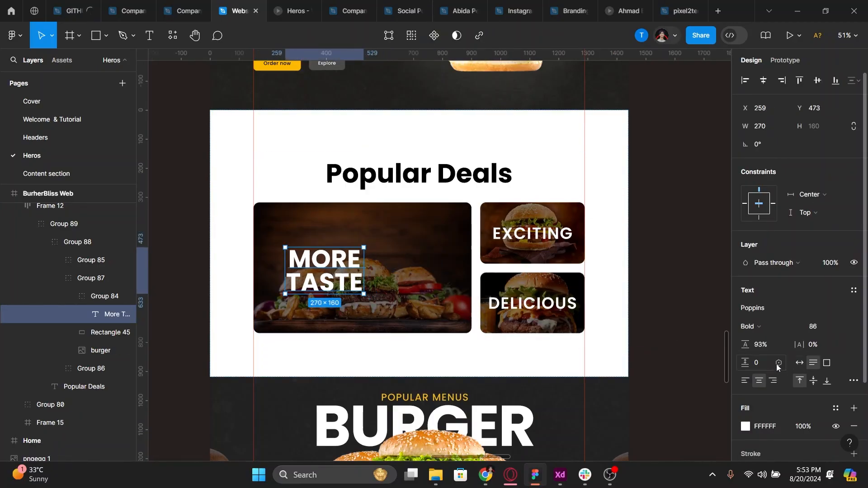
click(745, 380)
click(818, 328)
text(78)
key(Return)
Set the MORE TASTE line height to 96% and place the heading near the card's upper-left corner at X 212, Y 357
click(764, 348)
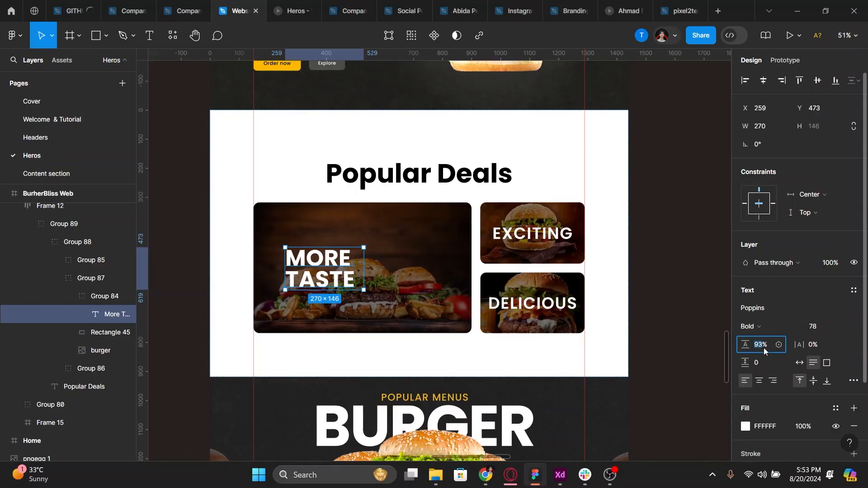
key(shift+Up)
drag(316, 259, 302, 225)
drag(766, 345, 759, 346)
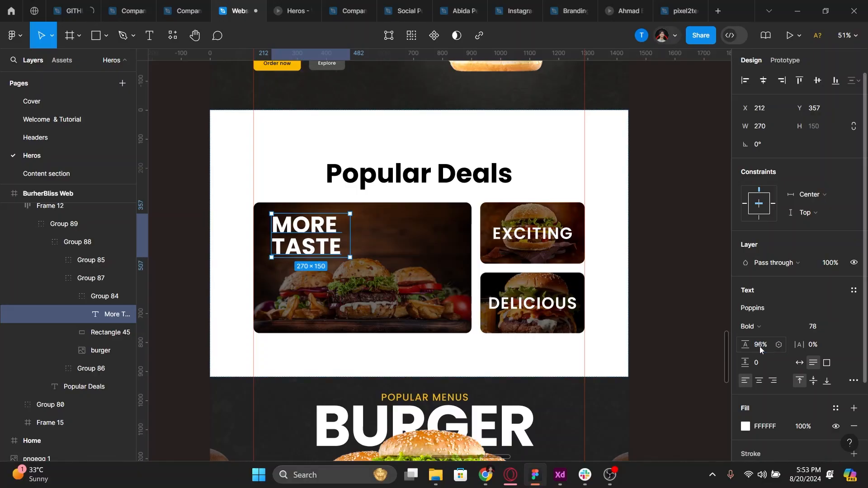
Set the MORE TASTE font size to 68 and the opacity of the large card's dark overlay to 40%
click(814, 327)
text(70)
key(Return)
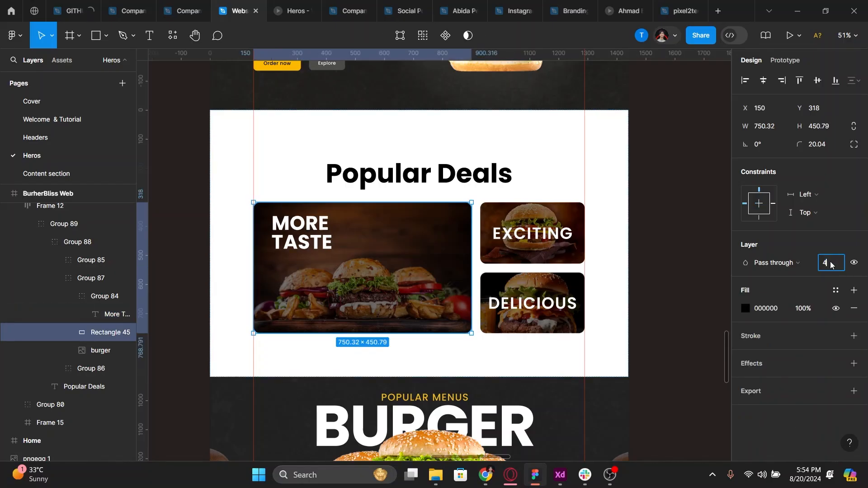
text(0)
key(Return)
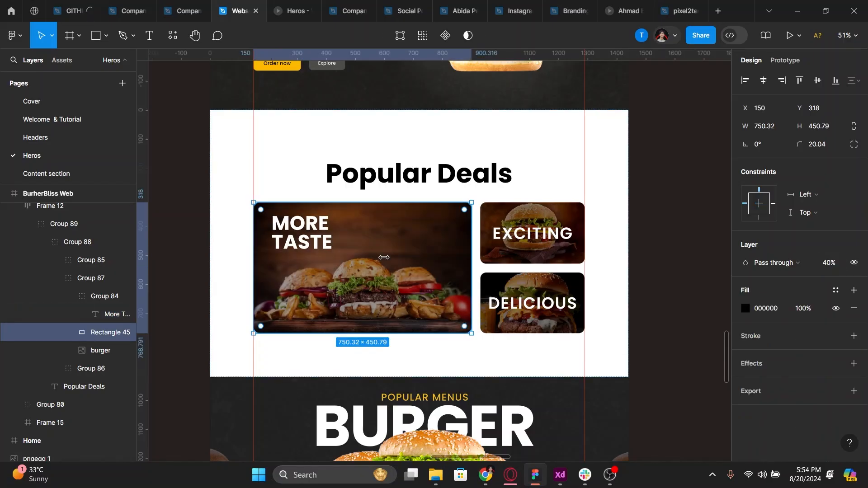
Give the MORE TASTE heading the Difference blend mode, centre-align its text and place it over the burgers at X 390, Y 494
click(337, 252)
click(767, 263)
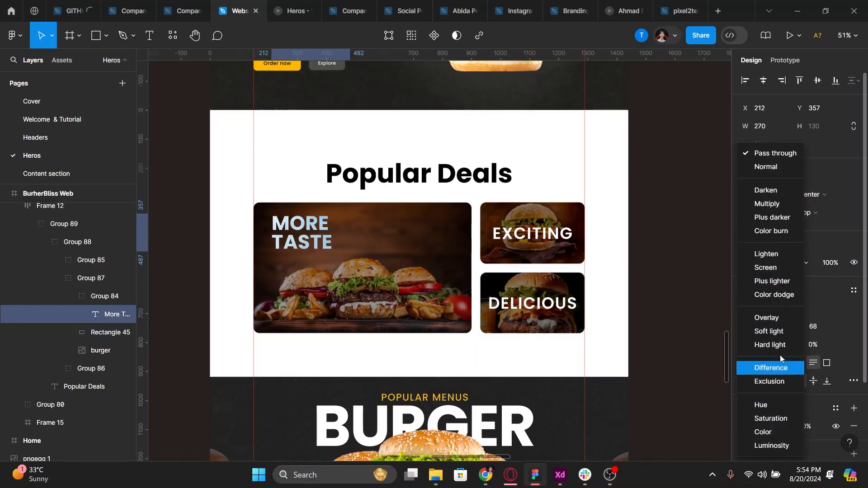
click(781, 369)
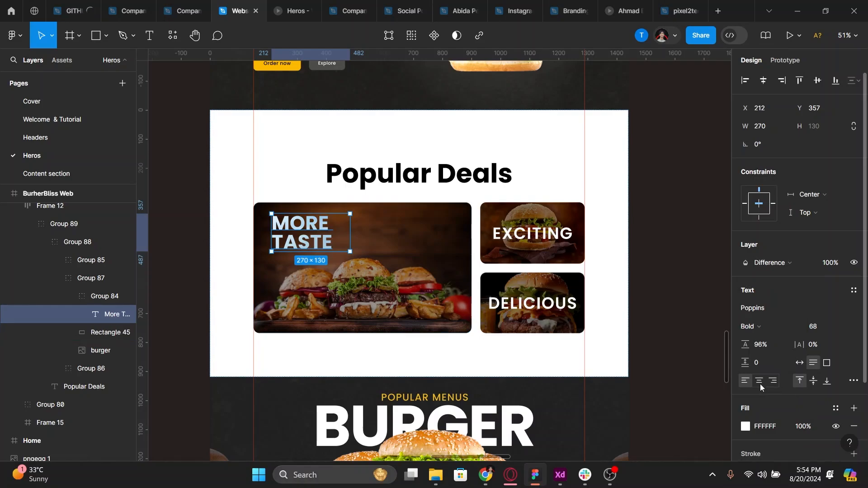
click(759, 381)
drag(333, 241, 378, 277)
scroll(372, 273, up, 4)
scroll(372, 274, down, 3)
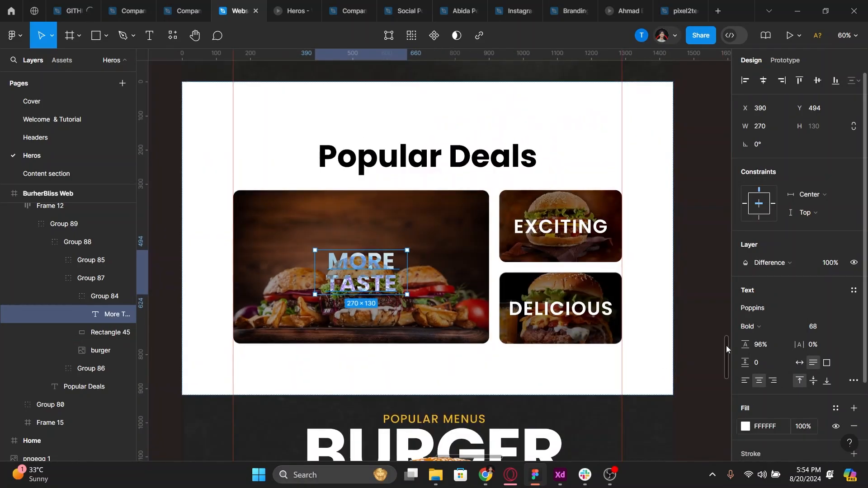
Fill the MORE TASTE heading with yellow FCB800 sampled from the hero's Order now button
click(746, 427)
drag(709, 209, 650, 193)
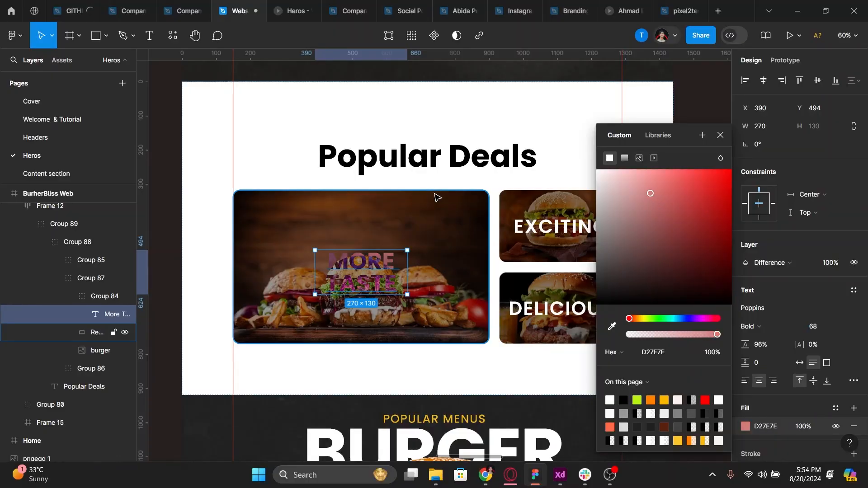
scroll(533, 383, up, 3)
key(i)
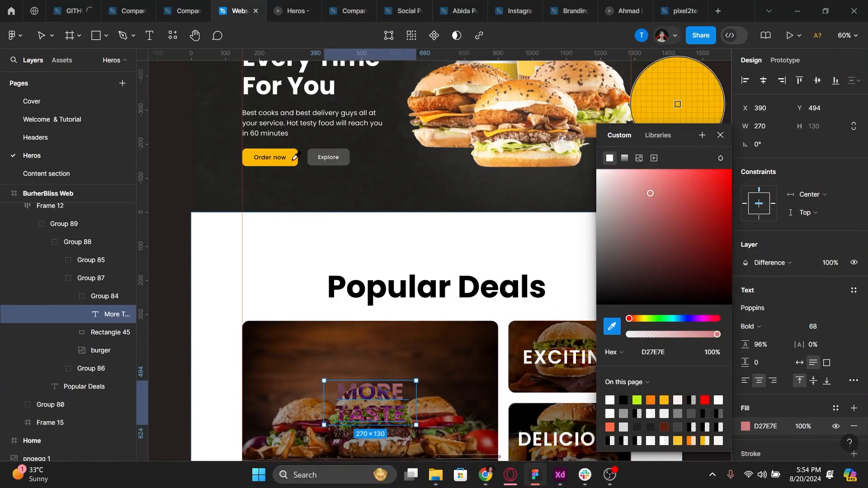
click(295, 157)
key(Escape)
Move the MORE TASTE heading up above the burgers to Y 368, centred in the large card
drag(494, 364, 500, 268)
scroll(409, 378, up, 2)
key(alt)
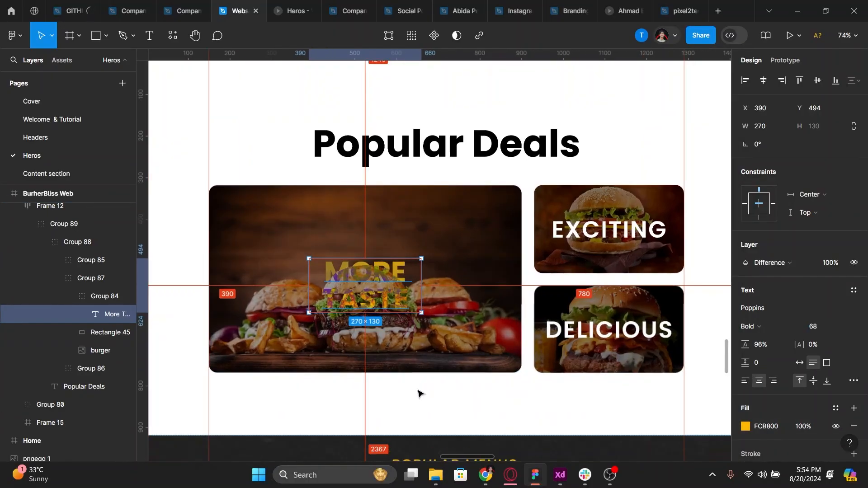
drag(385, 279, 385, 221)
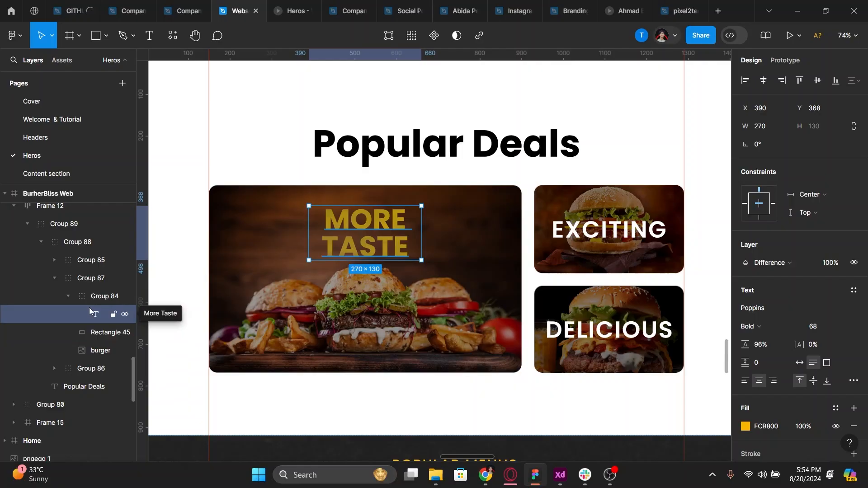
Try placing the More Taste layer beneath the Rectangle 45 overlay, and undo the reordering
drag(90, 313, 91, 343)
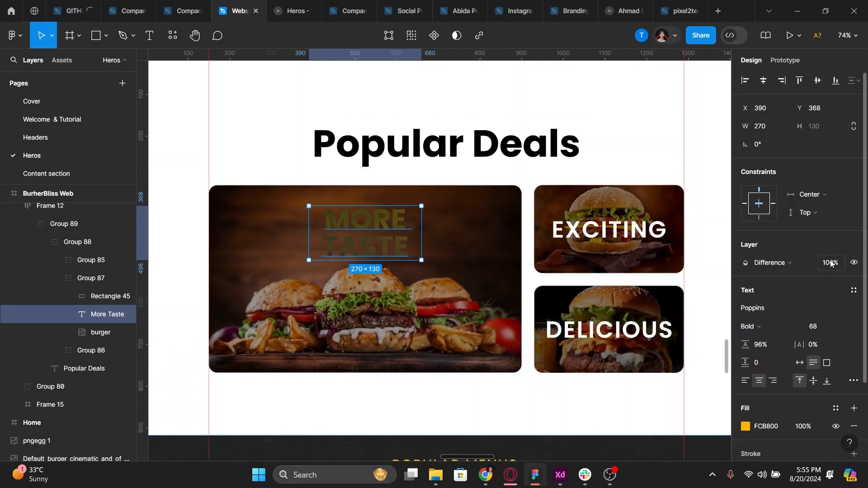
key(ctrl+z)
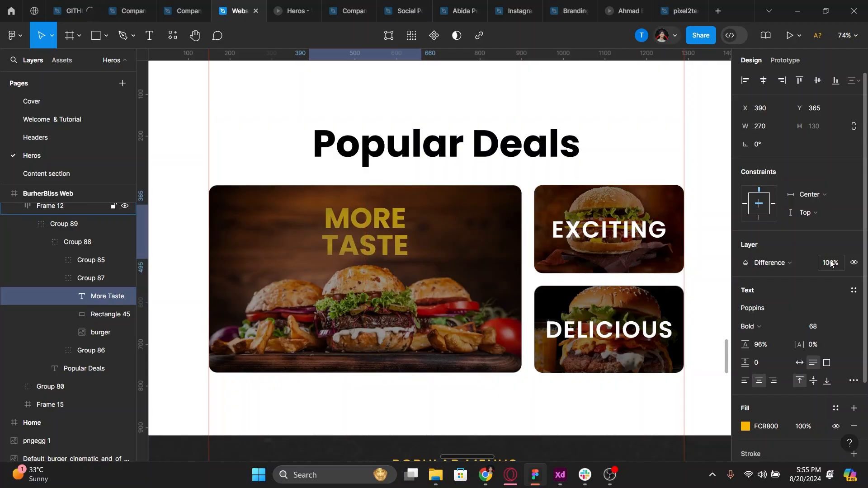
Set the large card's dark overlay opacity to 32% and nudge the MORE TASTE heading up to Y 359
click(501, 254)
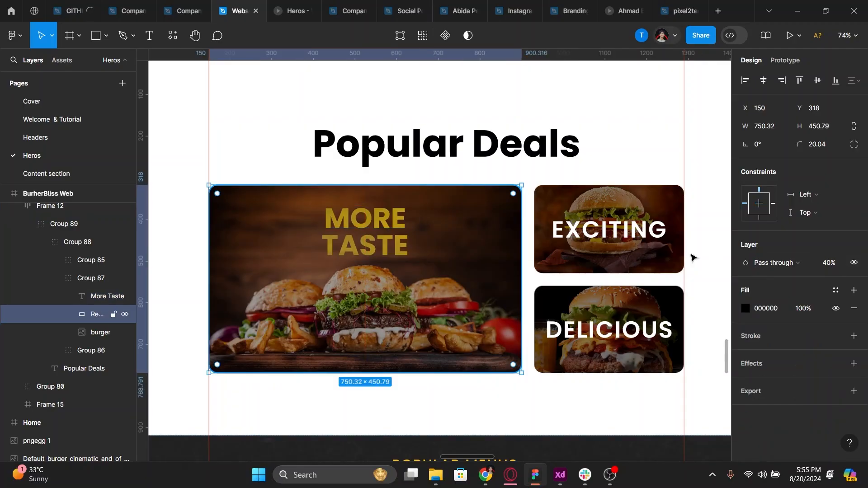
click(828, 264)
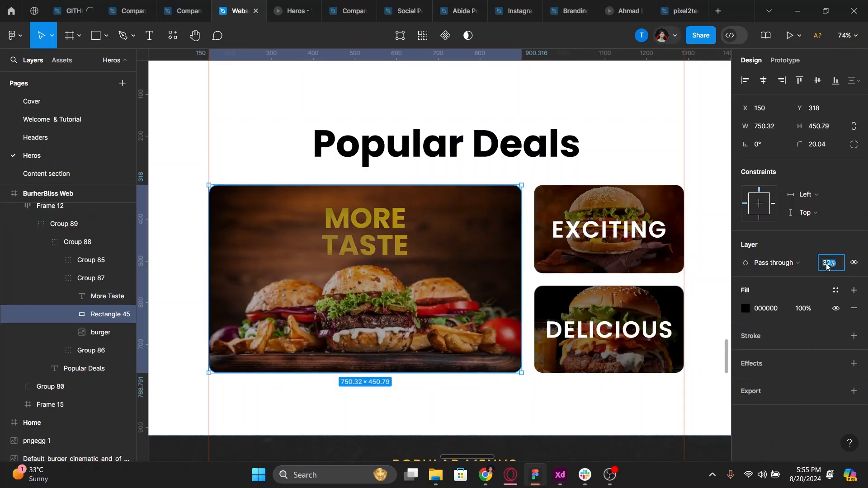
click(385, 225)
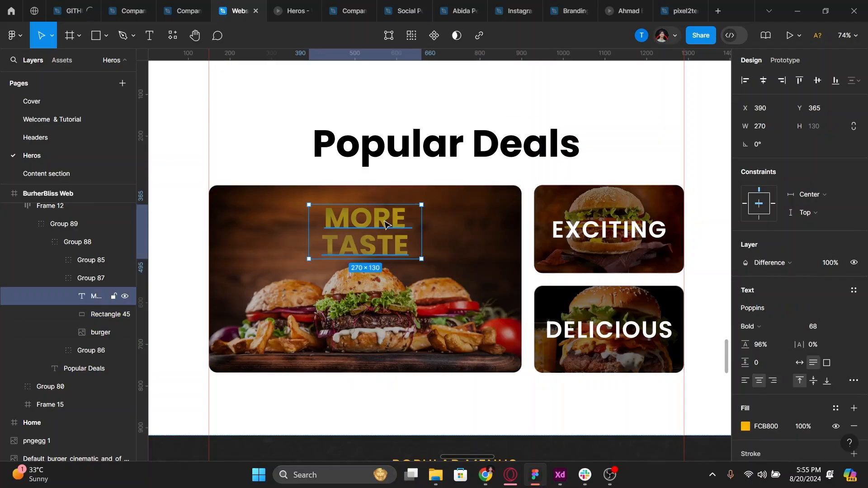
key(Up)
key(Up)
key(Up)
key(Up)
key(Up)
key(Up)
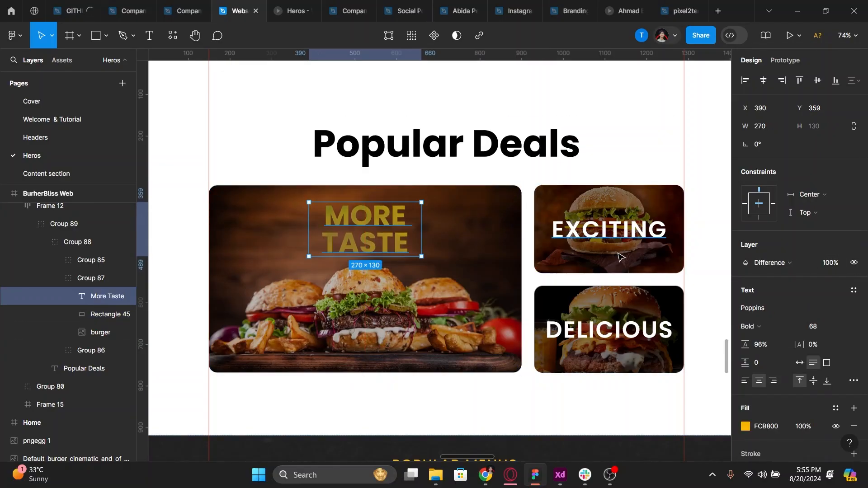
Set the opacity of the dark overlay on the EXCITING card to 30%
ctrl+click(617, 236)
click(656, 254)
click(836, 261)
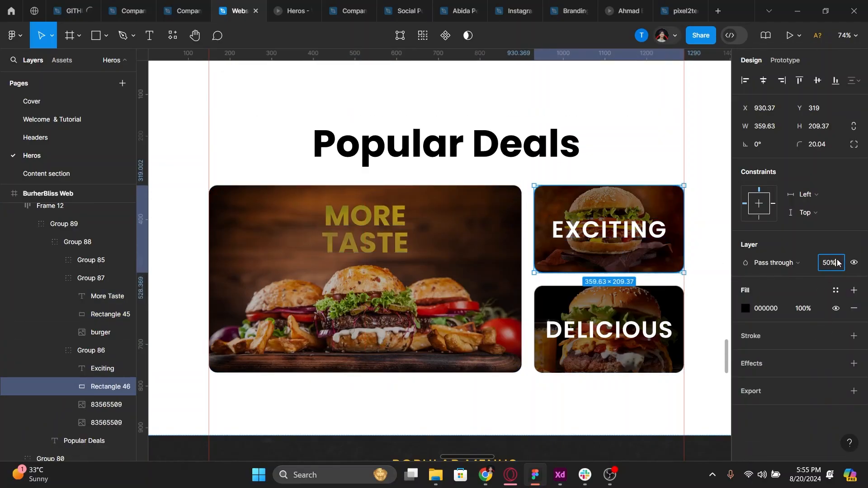
key(Return)
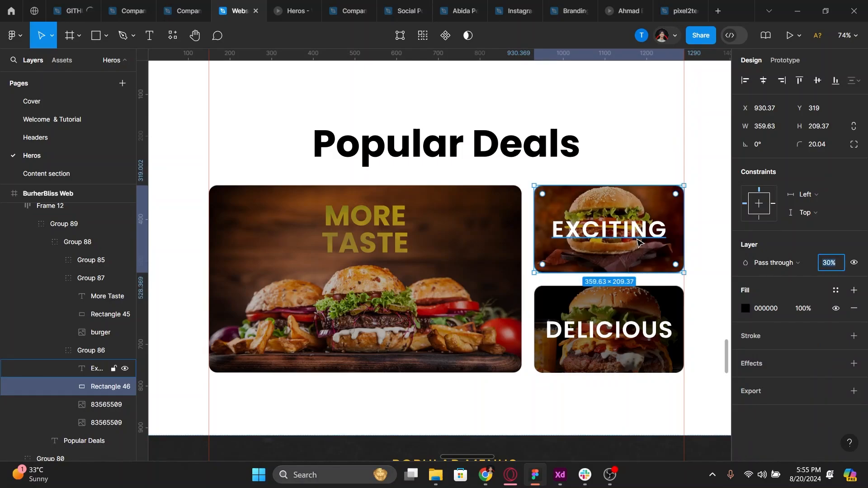
Apply the Difference blend mode and the yellow FCB800 fill to the EXCITING text, matching the MORE TASTE heading
click(102, 369)
click(382, 228)
click(102, 369)
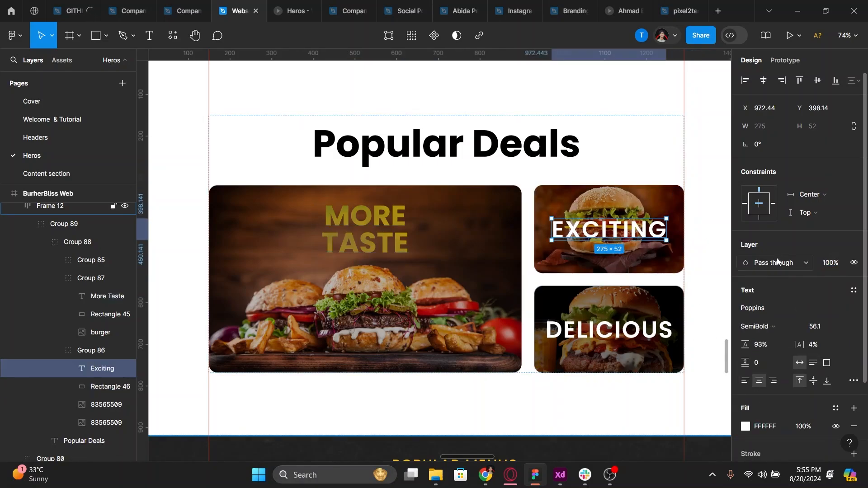
click(773, 263)
click(778, 369)
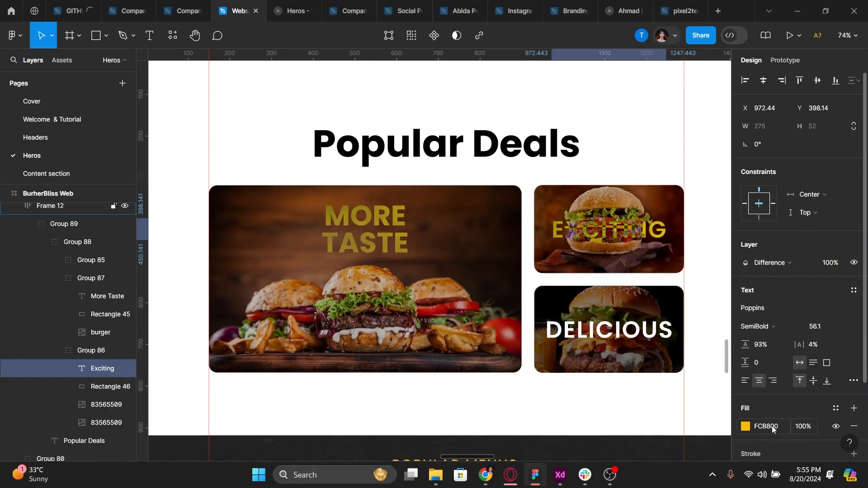
Move the EXCITING text down to the lower part of its card at Y 466
scroll(627, 237, up, 1)
scroll(626, 237, up, 2)
drag(626, 237, 631, 264)
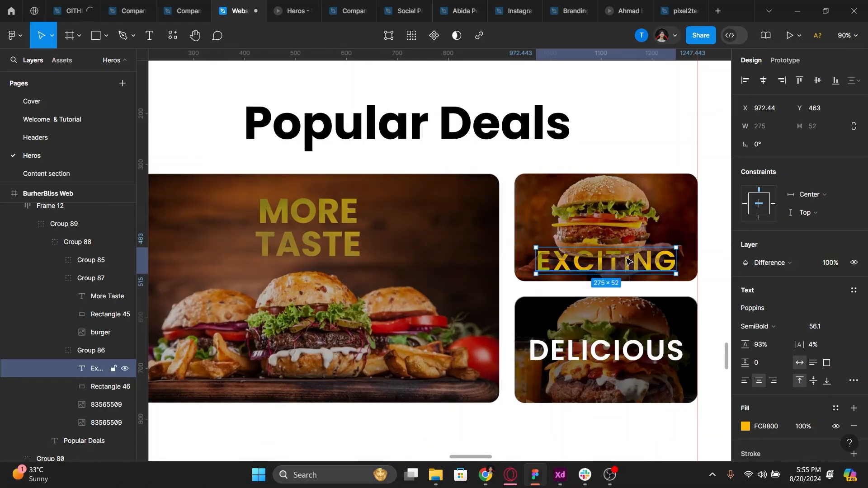
key(Escape)
scroll(628, 262, up, 5)
click(628, 262)
double_click(629, 265)
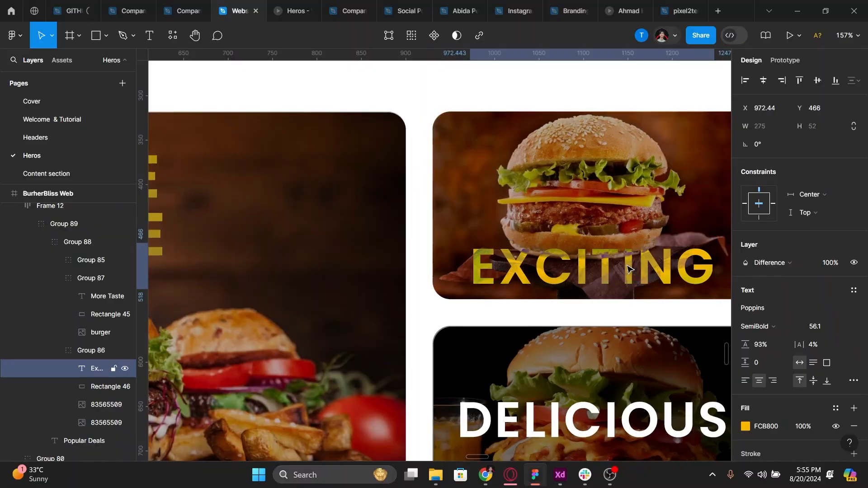
Set the EXCITING font size to 54 and adjust the text's position to X 978, Y 470
key(Right)
scroll(631, 270, right, 2)
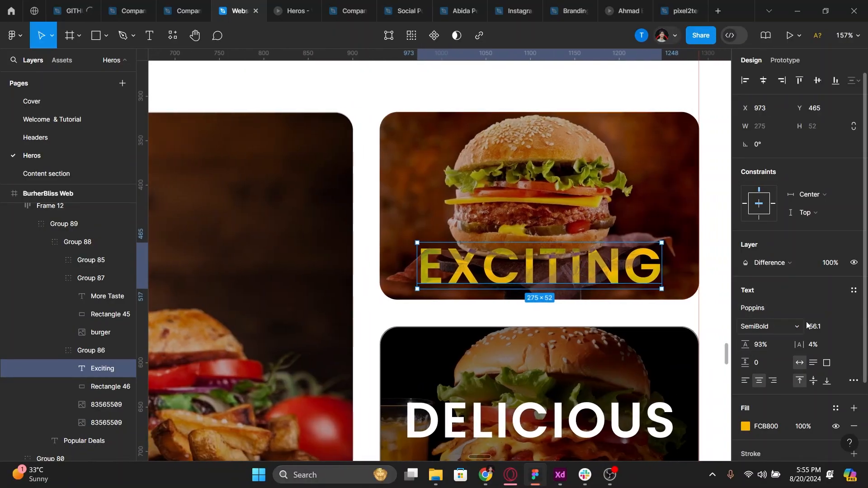
text(54)
key(Return)
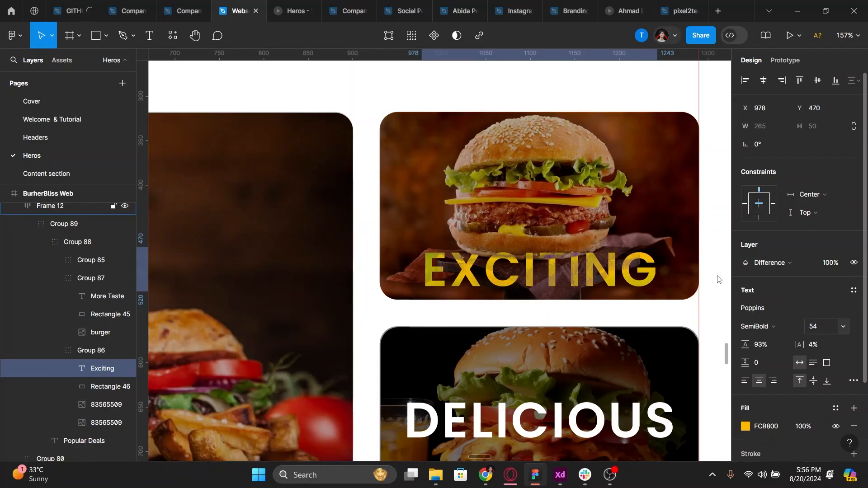
Reposition the burger image within the EXCITING card's crop, shifting the picture slightly down
click(104, 404)
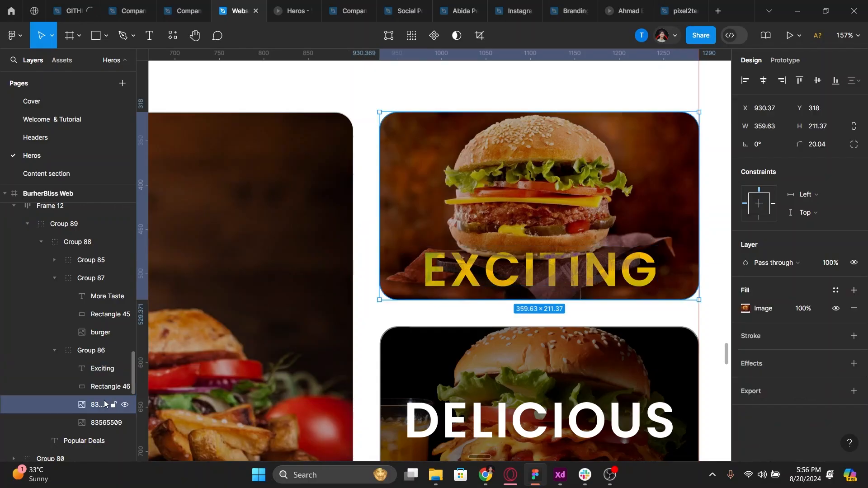
key(Return)
click(615, 216)
click(624, 240)
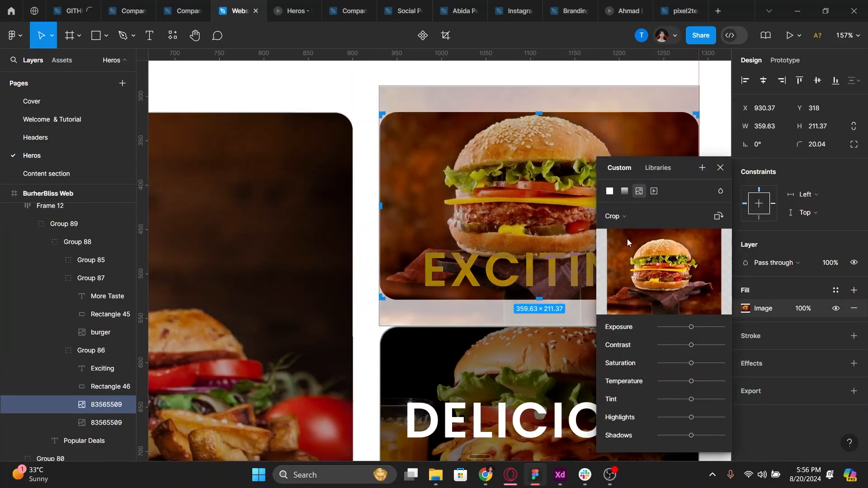
key(shift+Down)
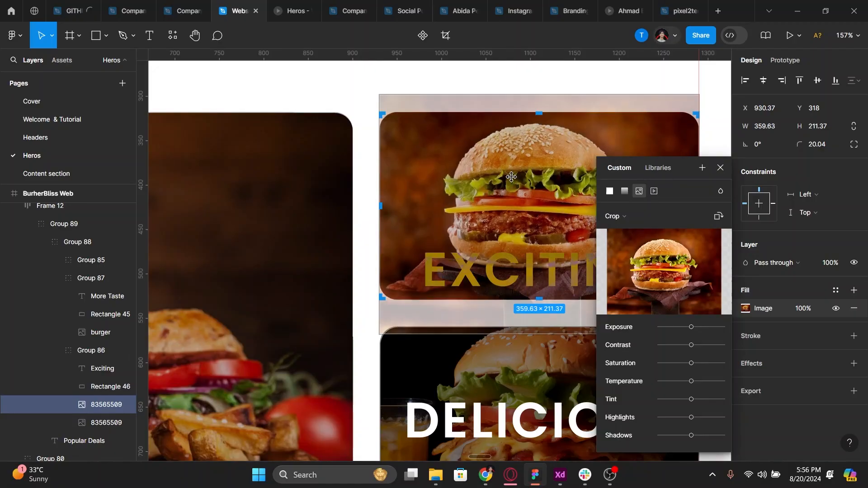
key(shift+Up)
key(shift+Up)
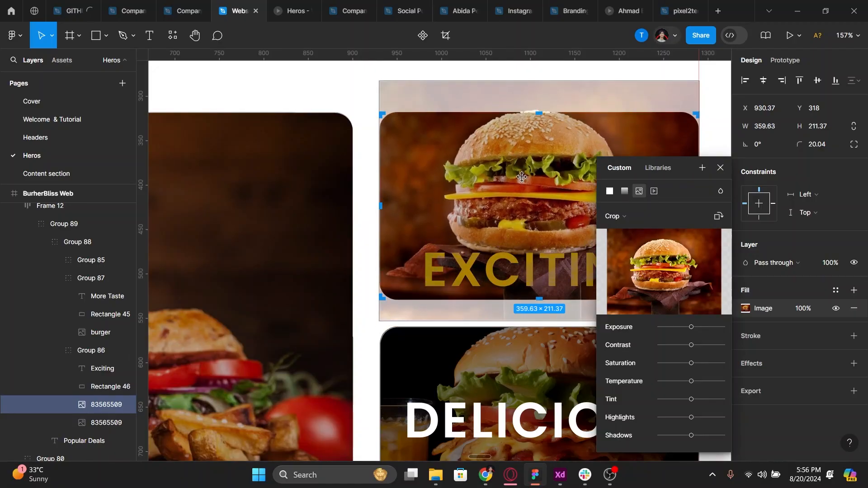
drag(522, 177, 529, 184)
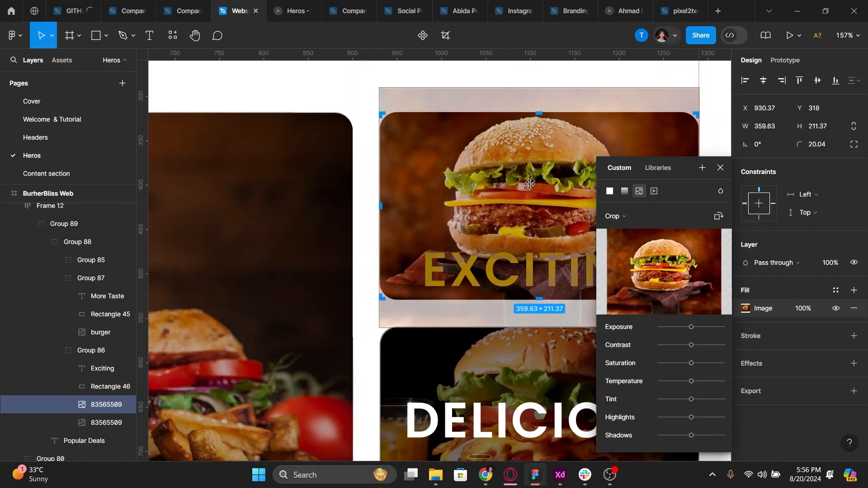
click(721, 167)
Apply the Difference blend mode and the yellow FCB800 fill to the DELICIOUS text in the lower small card
click(567, 270)
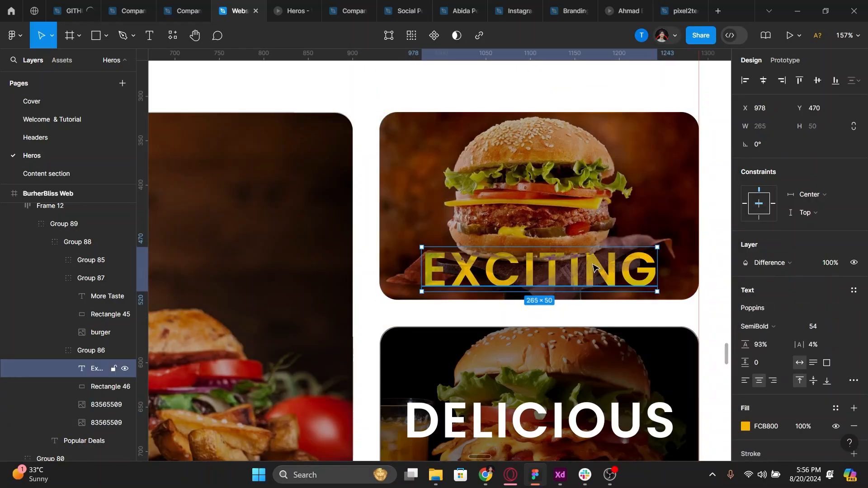
ctrl+click(556, 414)
drag(539, 371, 503, 263)
click(102, 423)
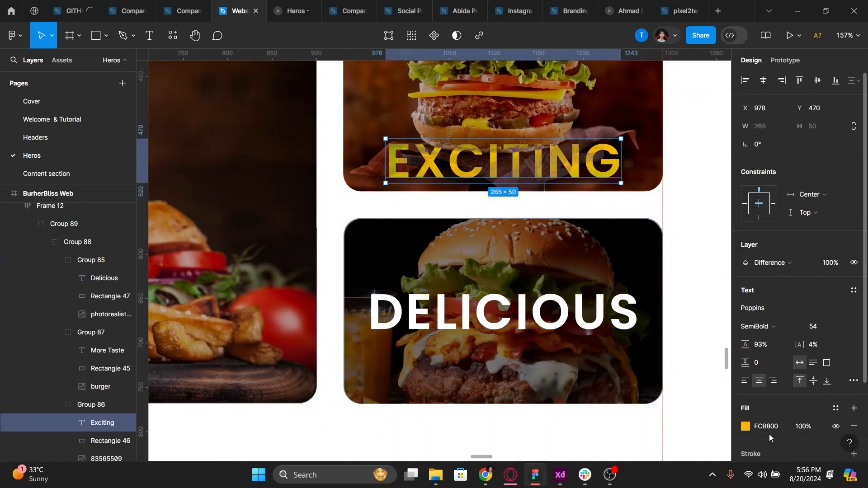
click(104, 278)
click(770, 263)
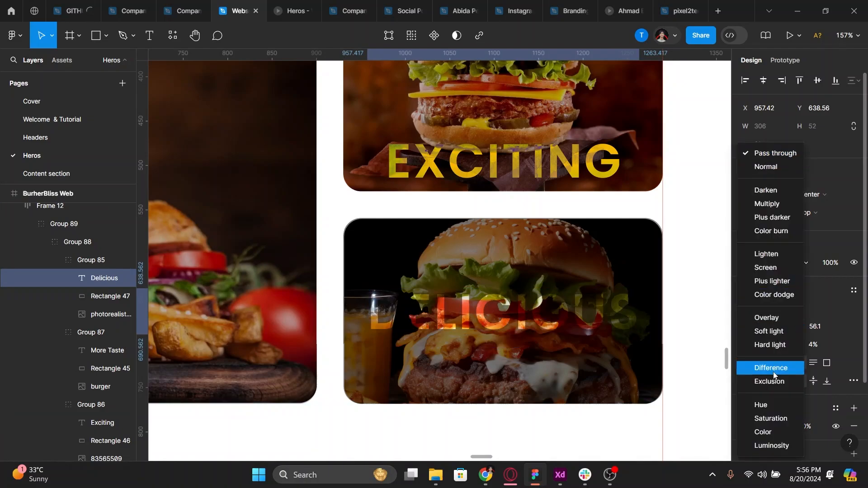
click(774, 372)
click(777, 427)
text(FCB800)
Set the DELICIOUS font size to 52 and move the text down to the lower part of its card
click(814, 327)
text(52)
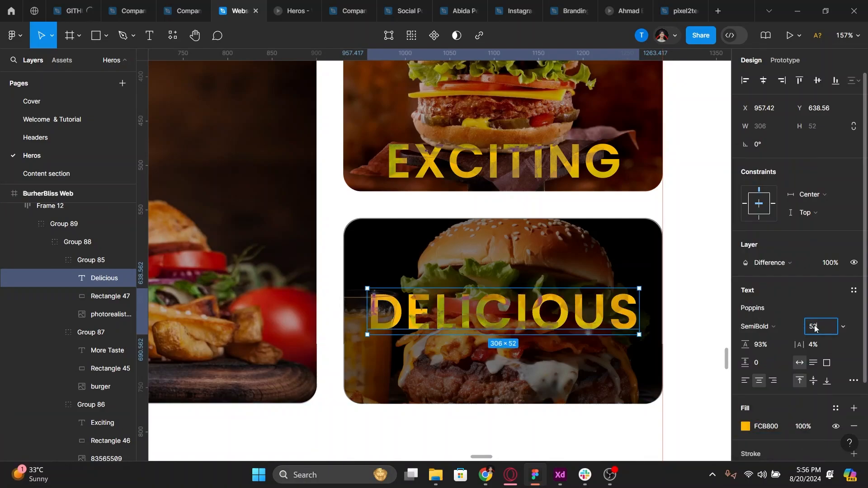
key(Return)
drag(546, 322, 544, 383)
Switch the DELICIOUS card's burger image to Crop, shift the picture up and right, and enlarge it to fill the card
click(92, 315)
key(Return)
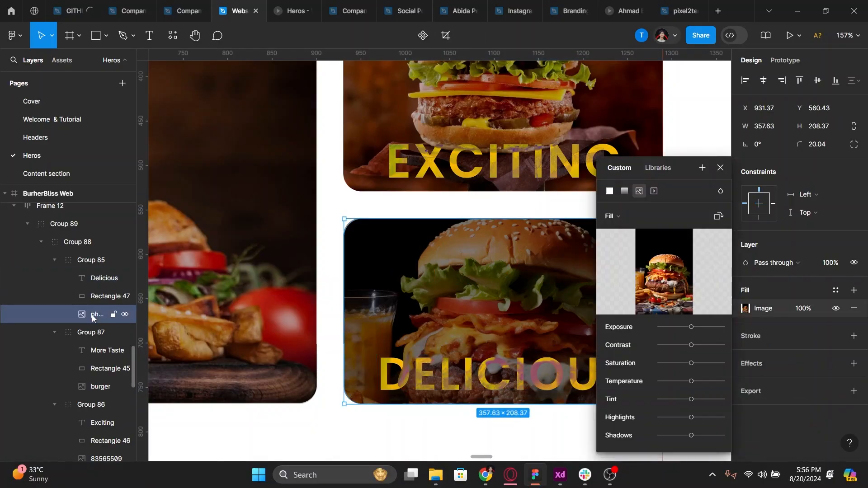
click(611, 216)
click(628, 243)
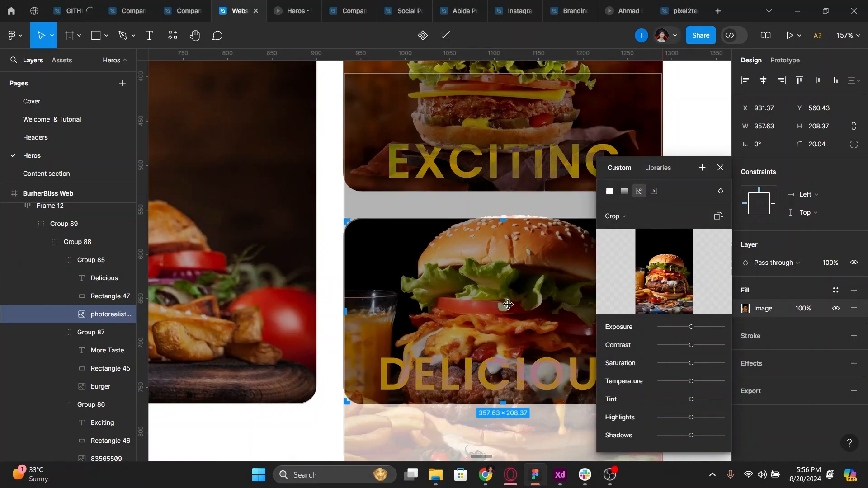
drag(508, 310, 508, 297)
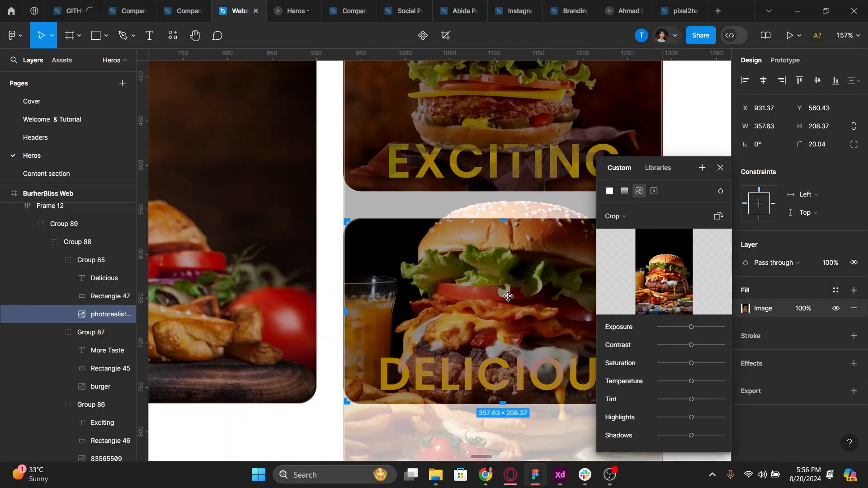
drag(527, 316, 430, 279)
drag(249, 291, 220, 292)
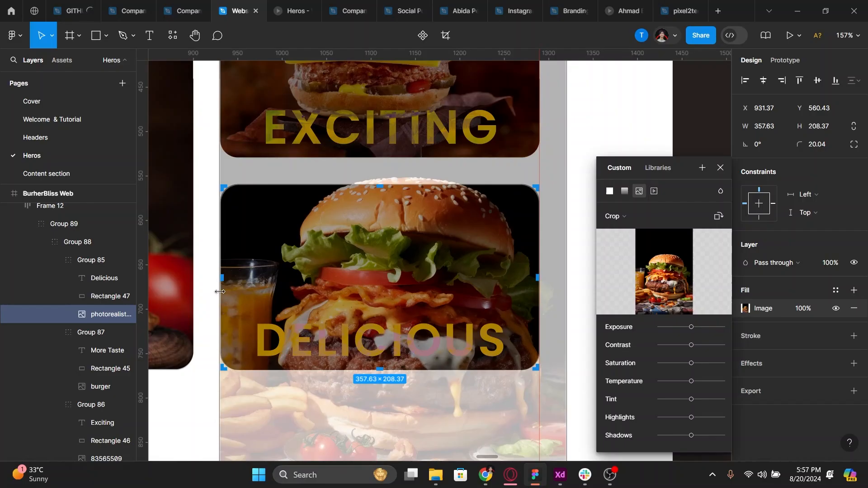
drag(329, 298, 344, 298)
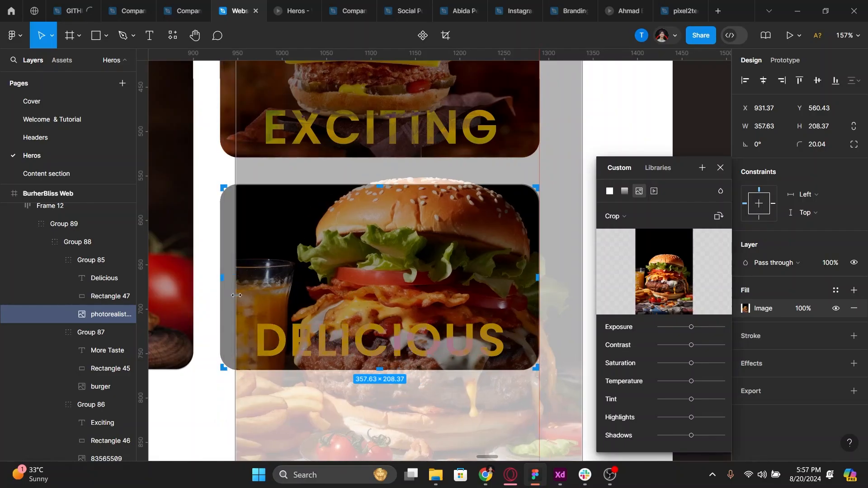
drag(237, 295, 219, 296)
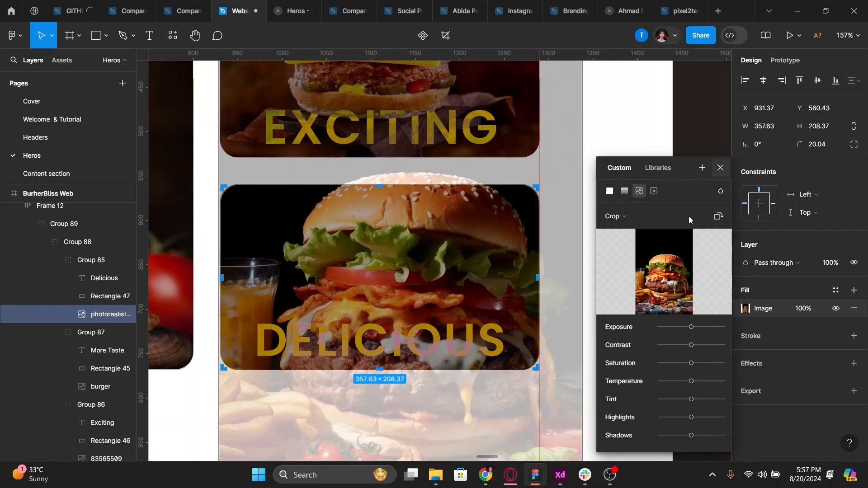
key(Escape)
Rotate the DELICIOUS text to 90°, scale it to 174 × 30 and place it along the card's left side at X 952, Y 751
click(474, 328)
drag(474, 328, 471, 269)
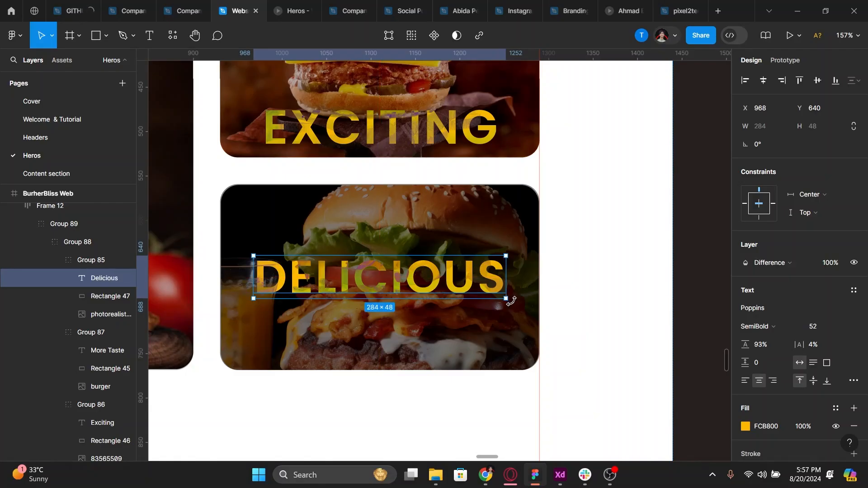
drag(498, 256, 259, 261)
key(k)
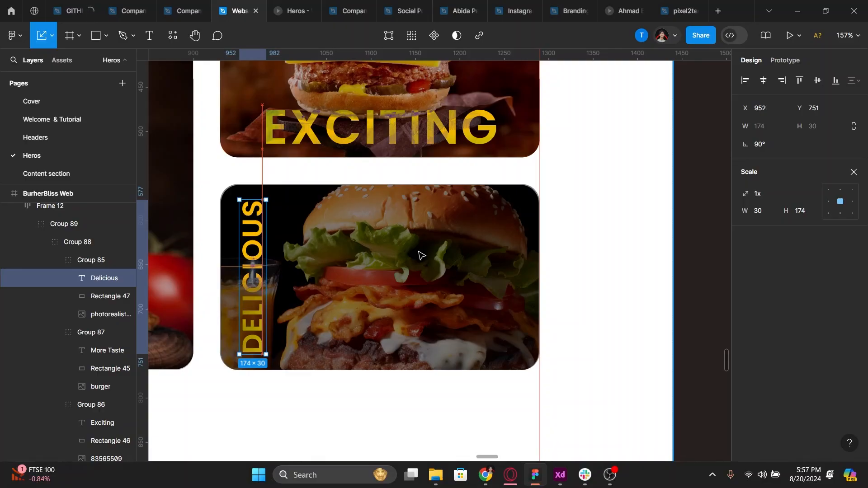
key(v)
Try a muted beige B1A37B fill on the MORE TASTE heading, and undo the color change
scroll(405, 328, down, 3)
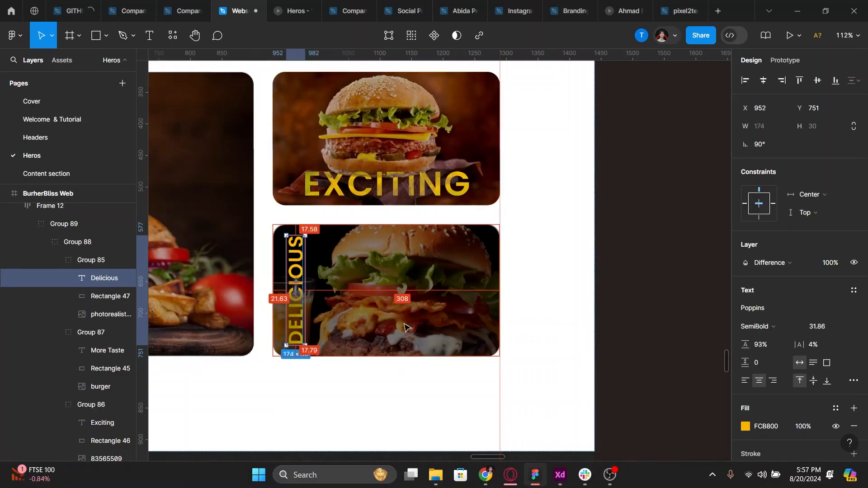
scroll(405, 328, down, 3)
drag(370, 304, 588, 319)
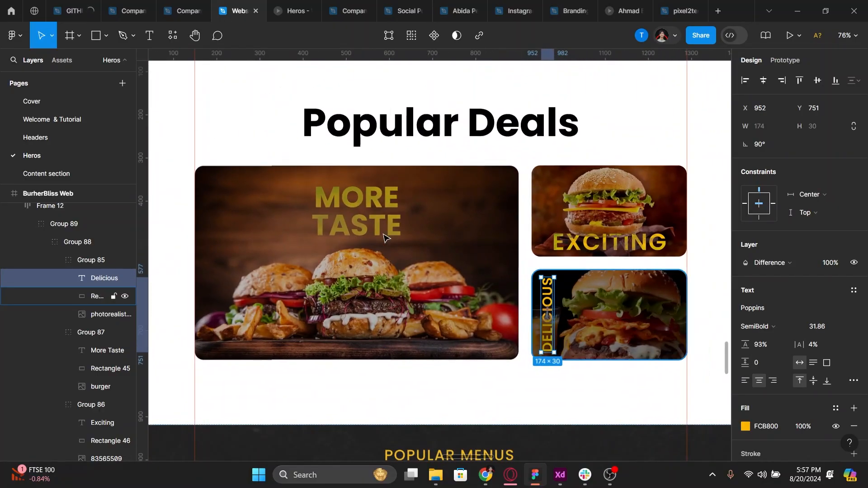
click(380, 231)
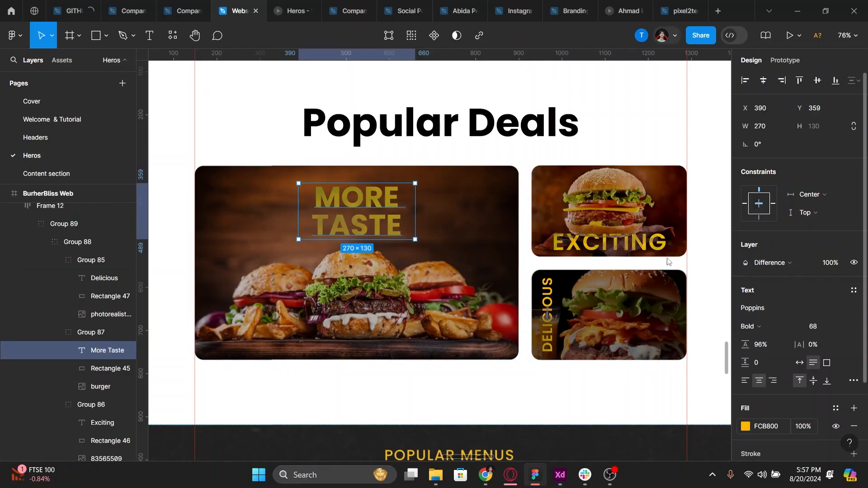
drag(643, 215, 495, 31)
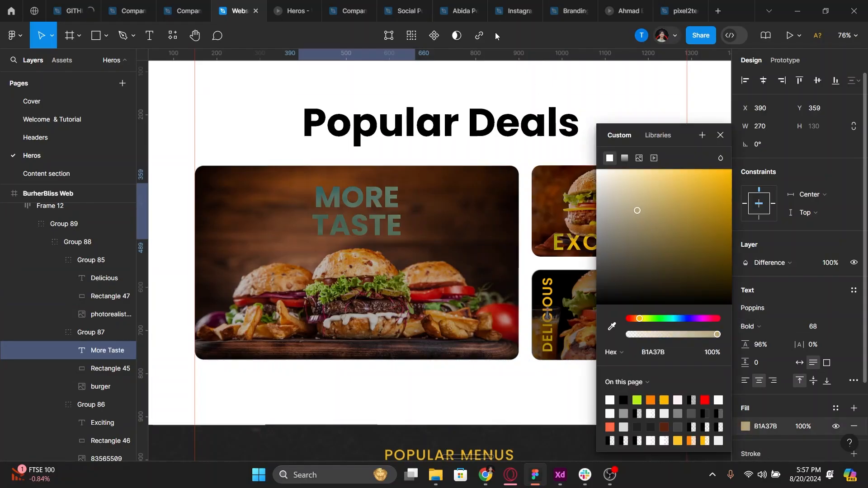
click(720, 135)
key(ctrl+z)
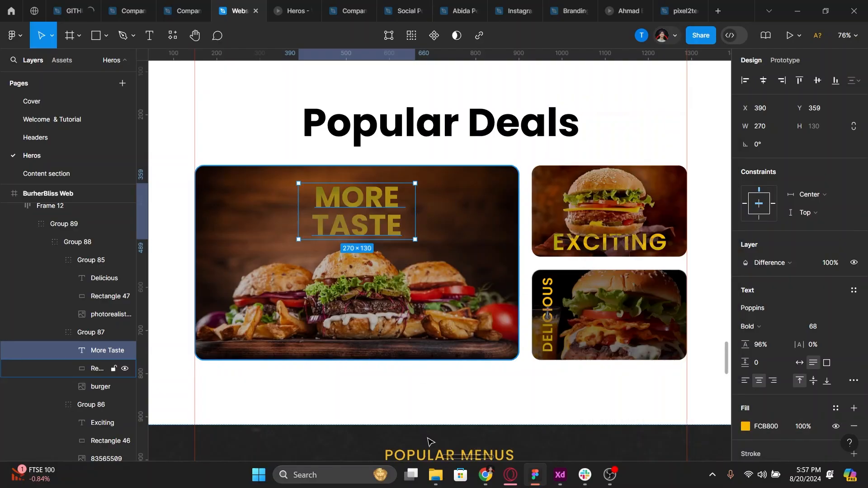
Try the Hard light blend mode on the MORE TASTE heading, and undo it
click(768, 264)
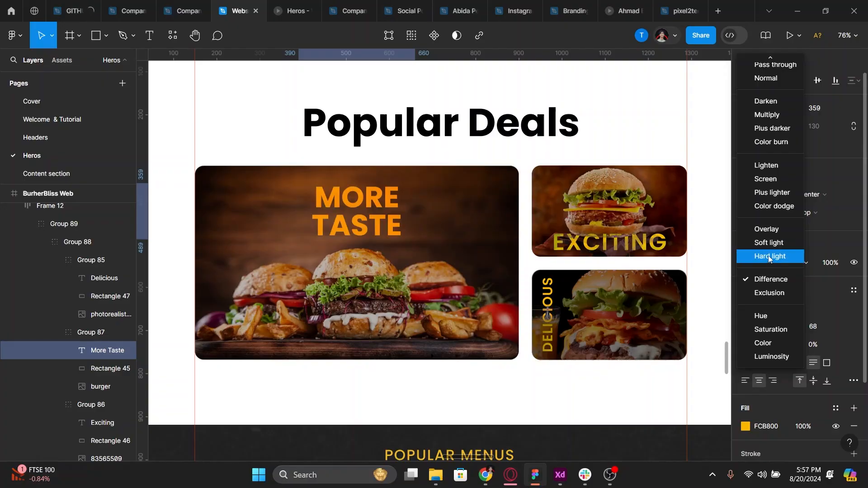
click(769, 256)
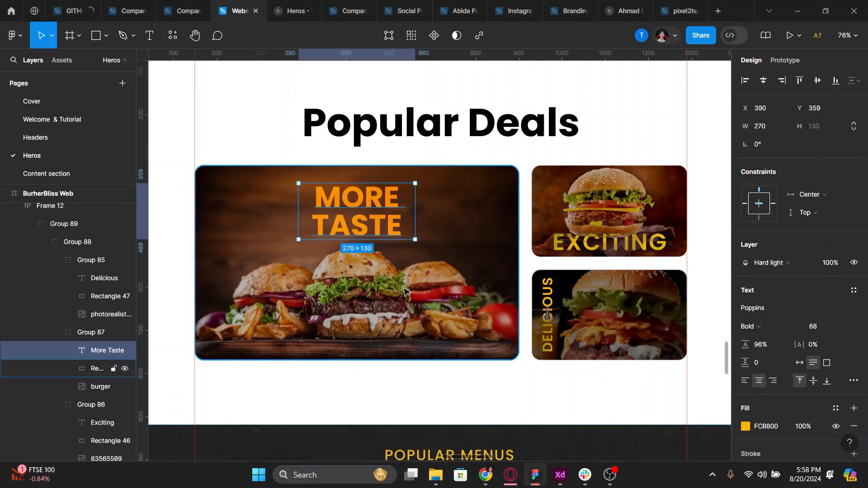
key(ctrl+z)
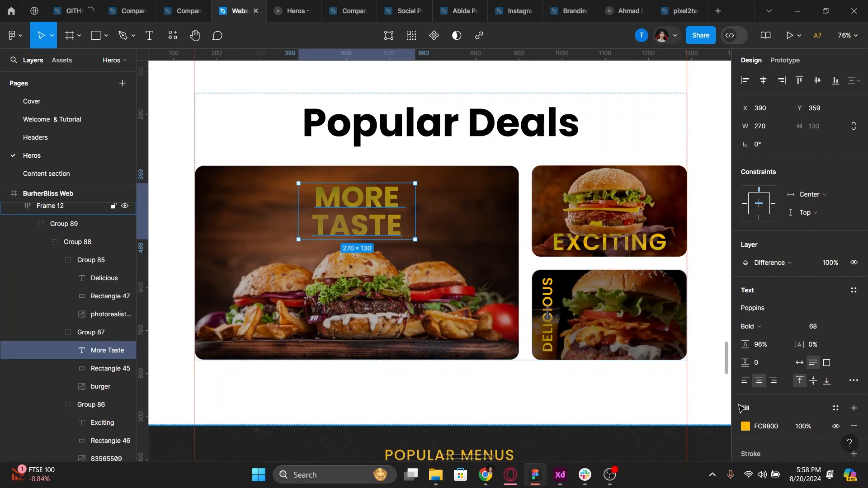
Try the Normal blend mode with a white FFFFFF fill on the MORE TASTE heading, and undo both changes
click(745, 426)
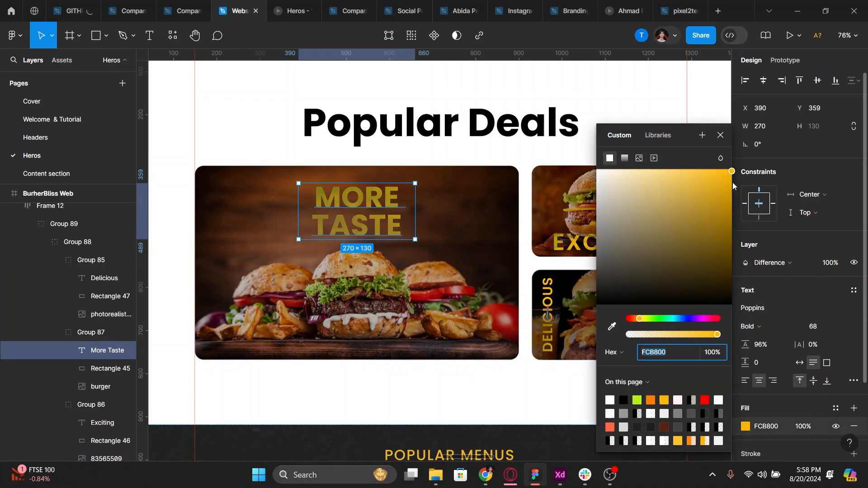
click(722, 136)
click(779, 265)
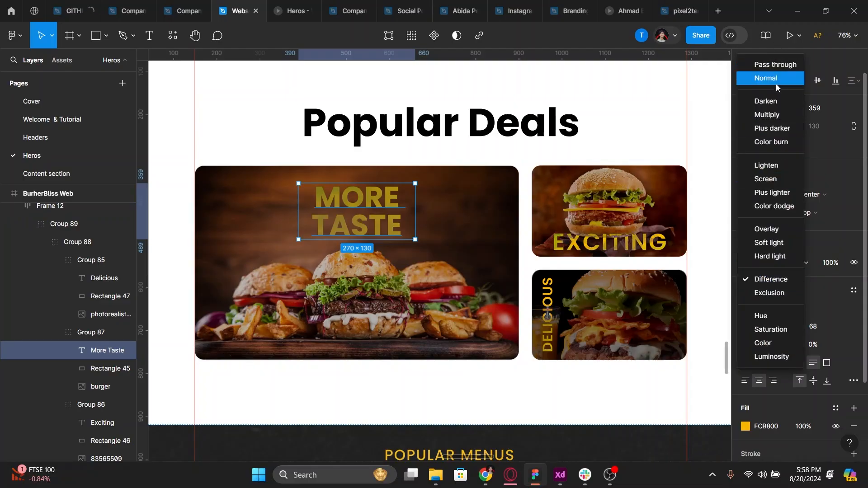
click(776, 83)
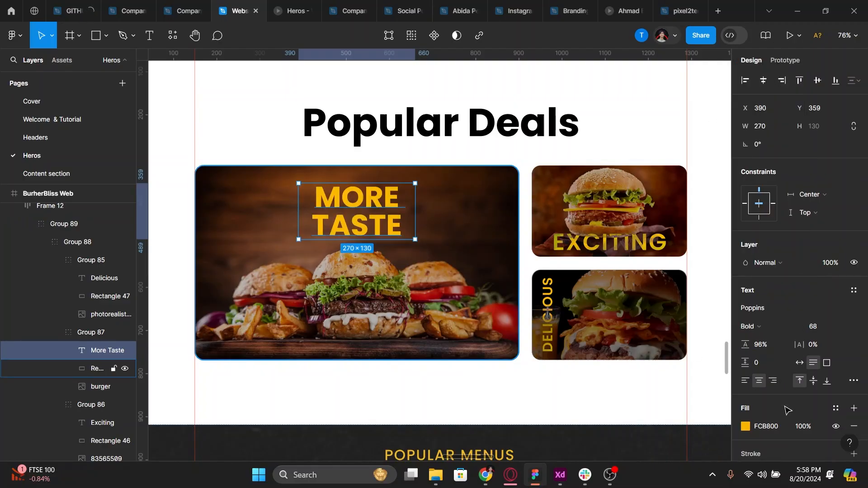
click(746, 426)
drag(609, 230, 526, 55)
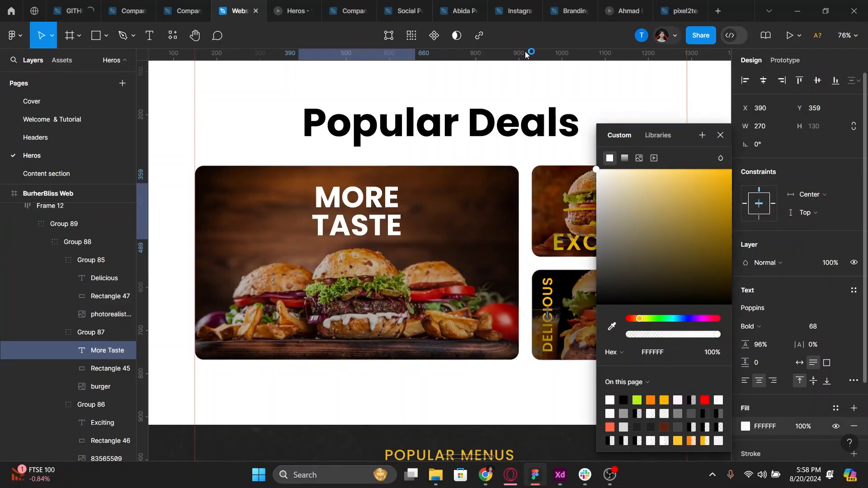
click(721, 135)
key(ctrl+z)
key(ctrl+z)
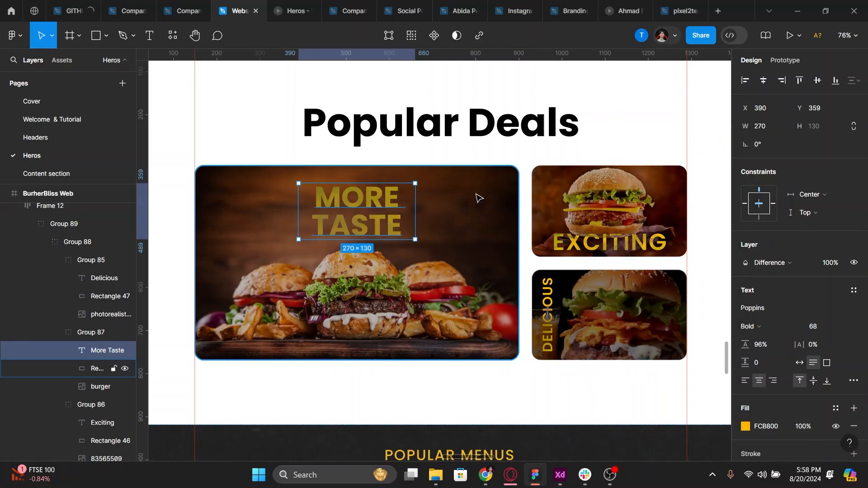
Set the font weight of the vertical DELICIOUS text to Bold
scroll(604, 238, down, 3)
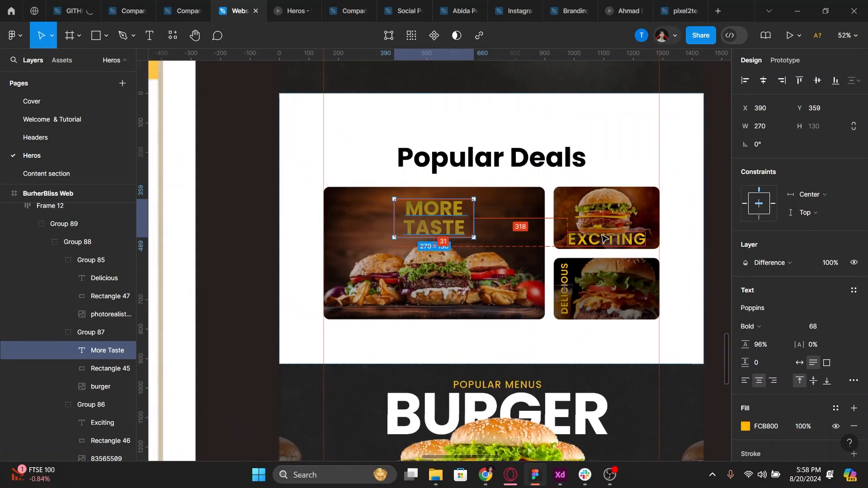
click(566, 292)
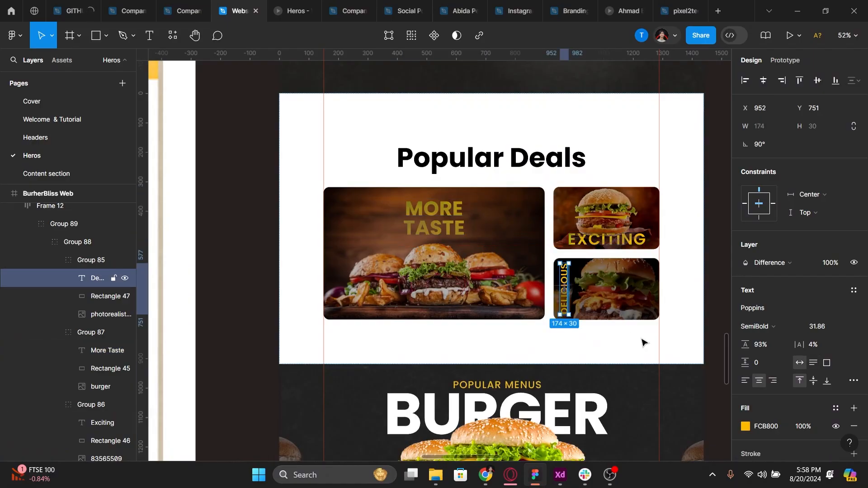
click(769, 325)
click(761, 287)
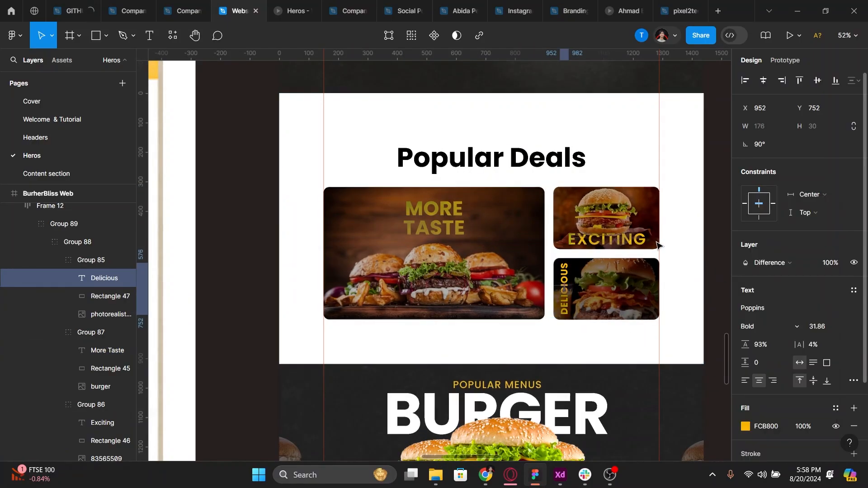
Try the Bold font weight on the EXCITING text, and undo the change
scroll(623, 291, up, 5)
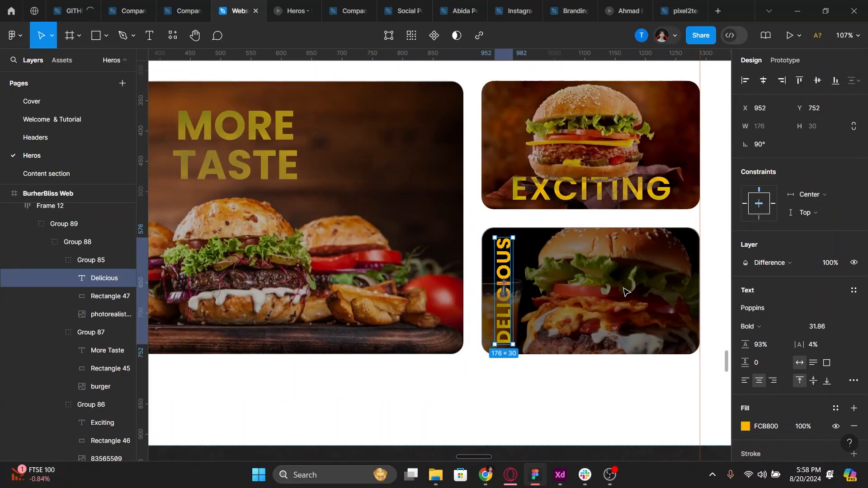
click(606, 192)
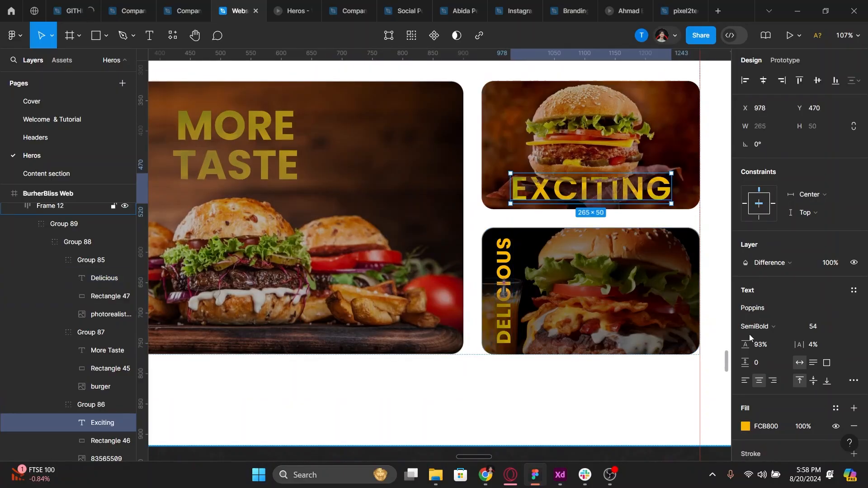
click(755, 326)
click(766, 289)
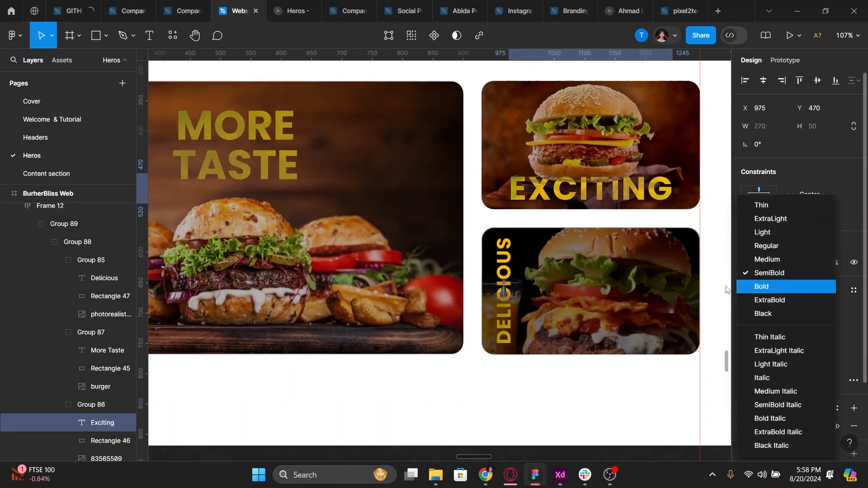
key(ctrl+z)
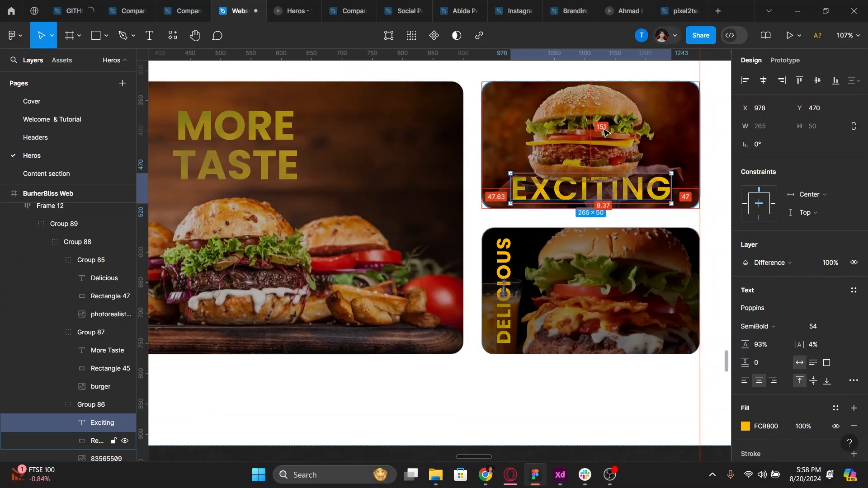
scroll(603, 131, up, 5)
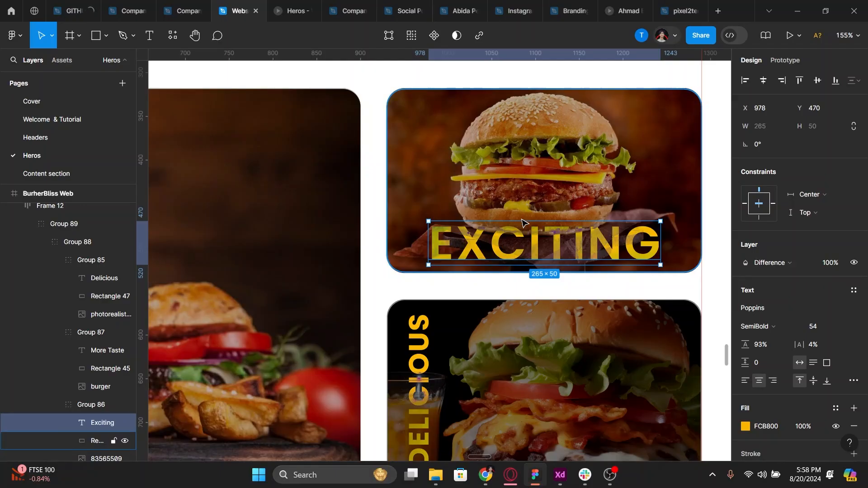
ctrl+scroll(514, 249, down, 5)
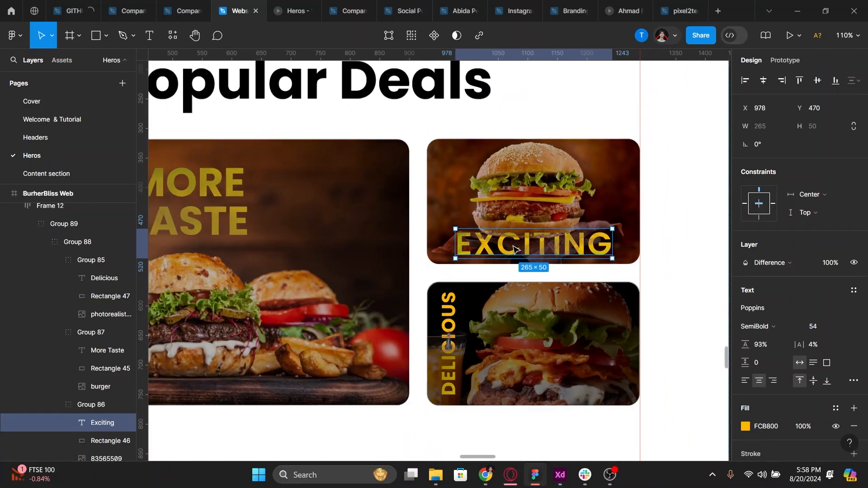
scroll(520, 251, left, 3)
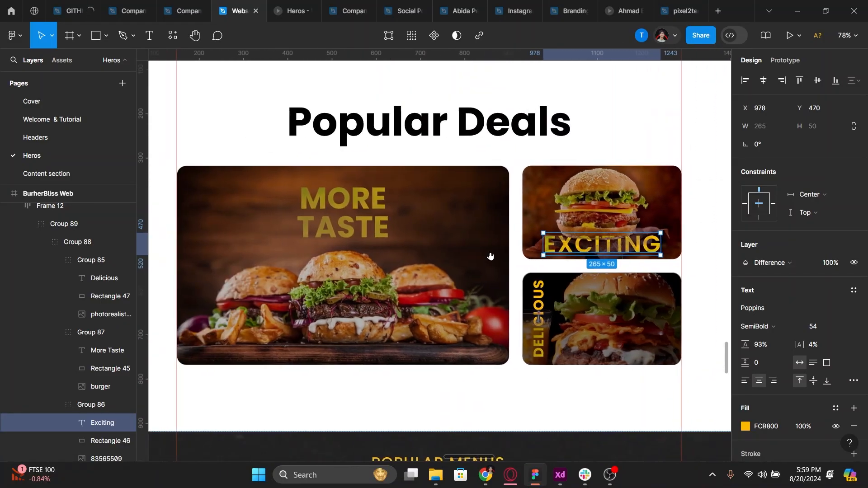
Check the Popular Deals cards and the feedback section in the prototype preview, then return to the design file
ctrl+scroll(540, 315, down, 4)
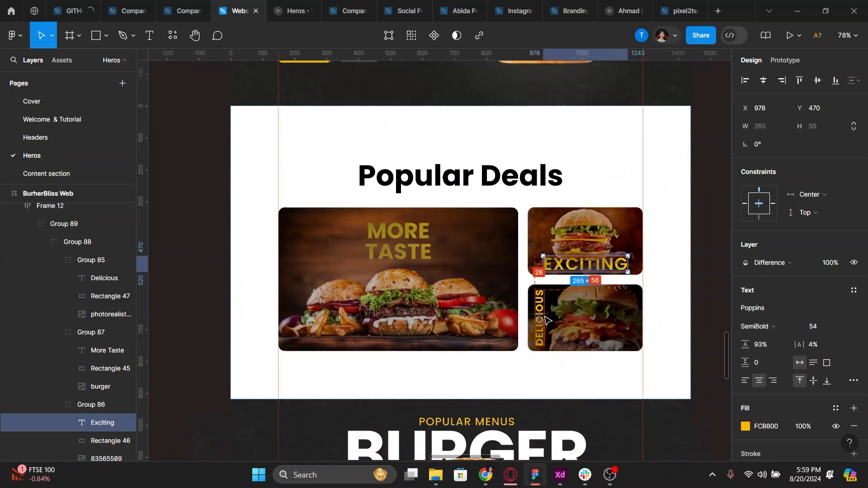
click(281, 3)
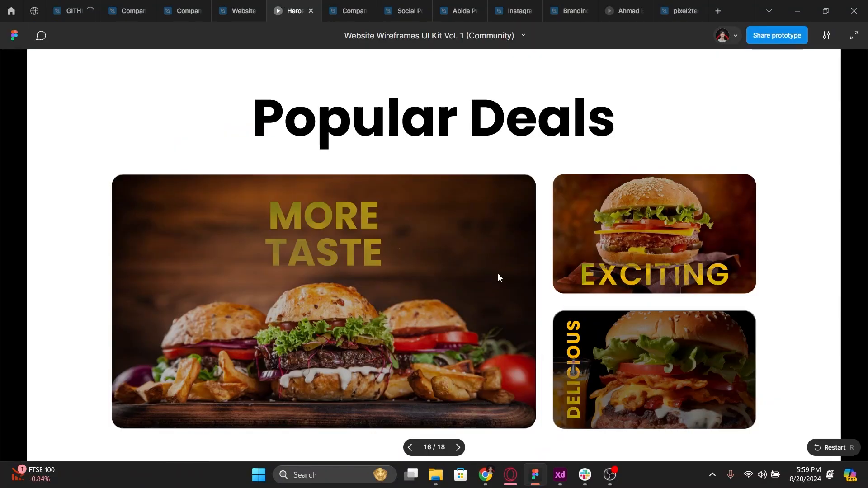
scroll(497, 273, up, 6)
scroll(525, 291, down, 4)
scroll(525, 293, down, 15)
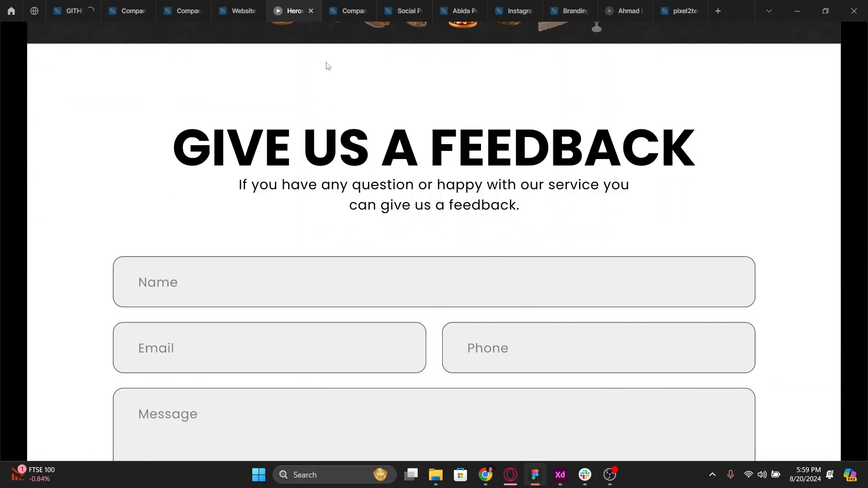
click(240, 10)
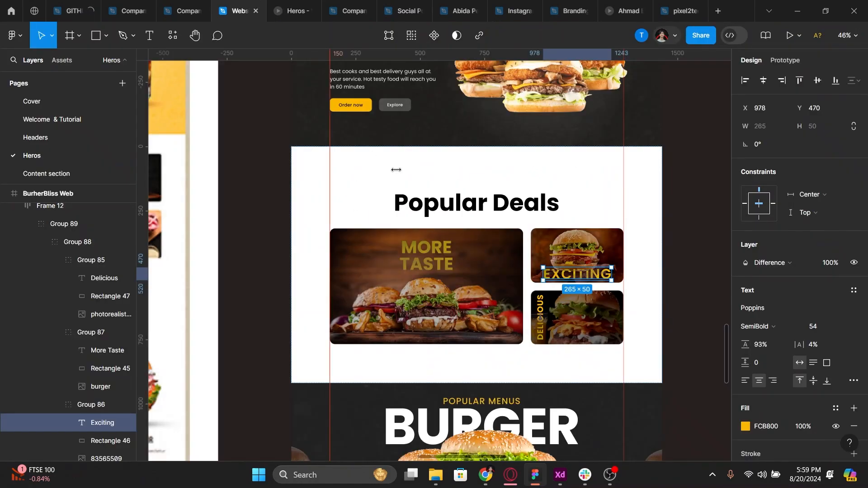
Set the fill of the Popular Deals and GIVE US A FEEDBACK headings to FCB800
click(441, 206)
scroll(452, 271, down, 3)
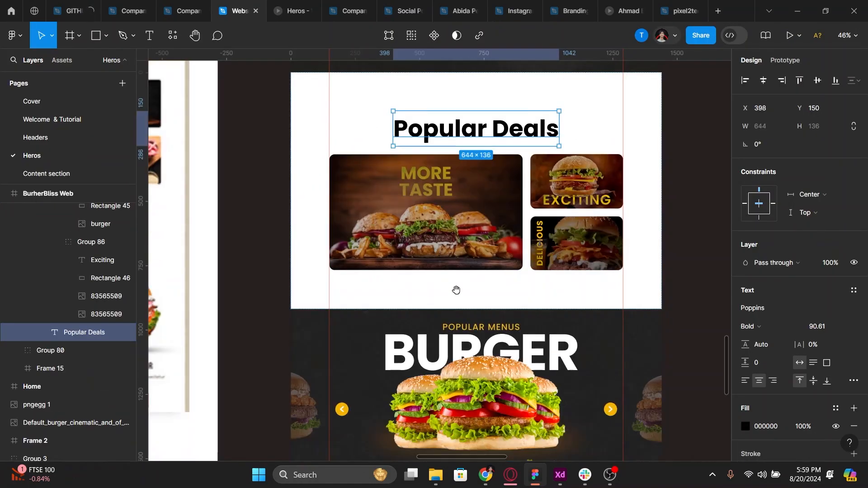
scroll(455, 290, down, 3)
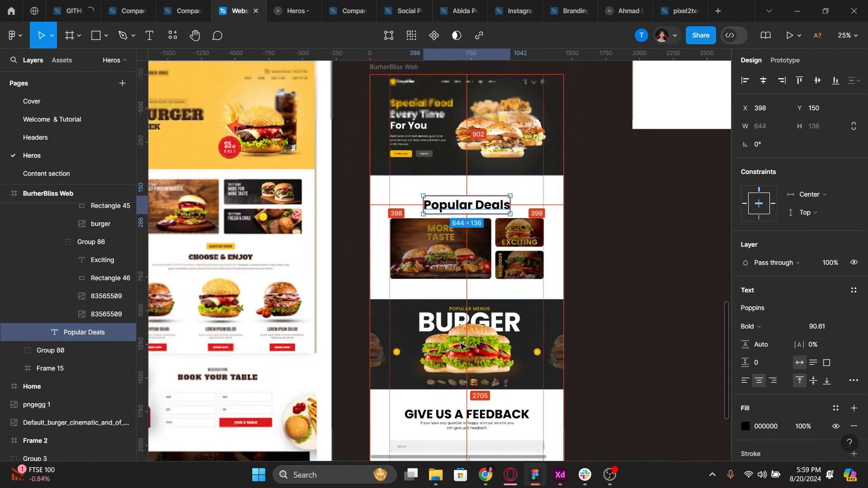
shift+click(461, 419)
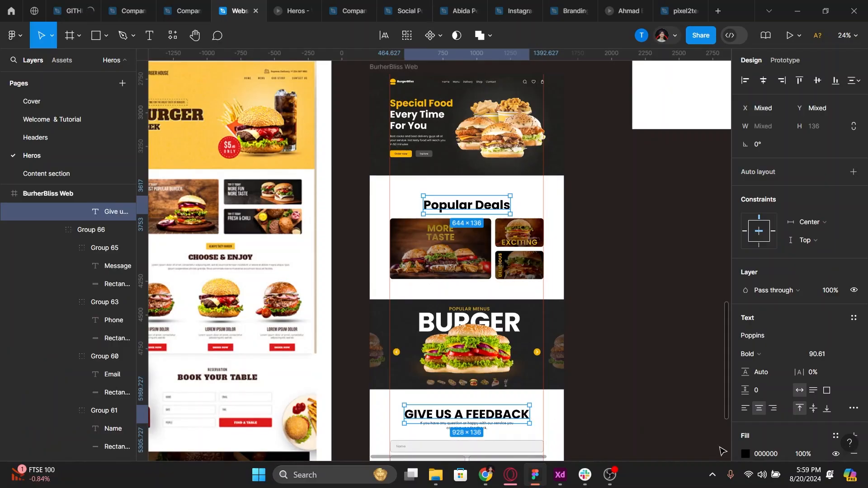
text(FCB800)
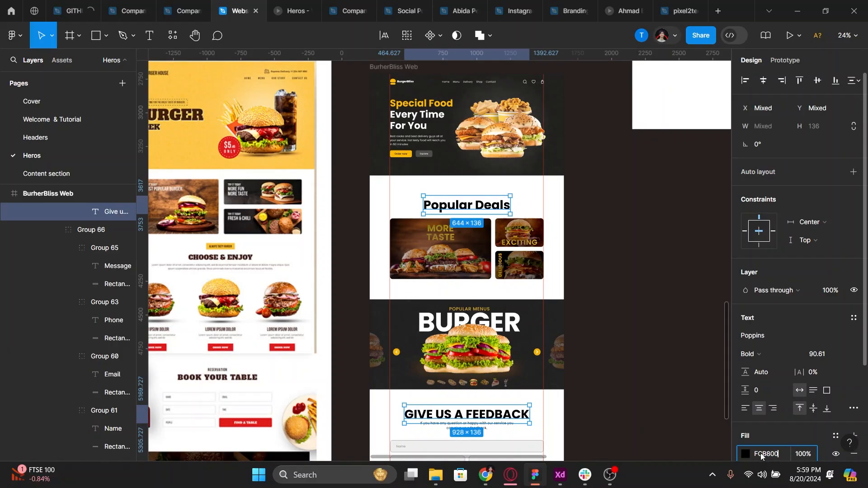
key(Return)
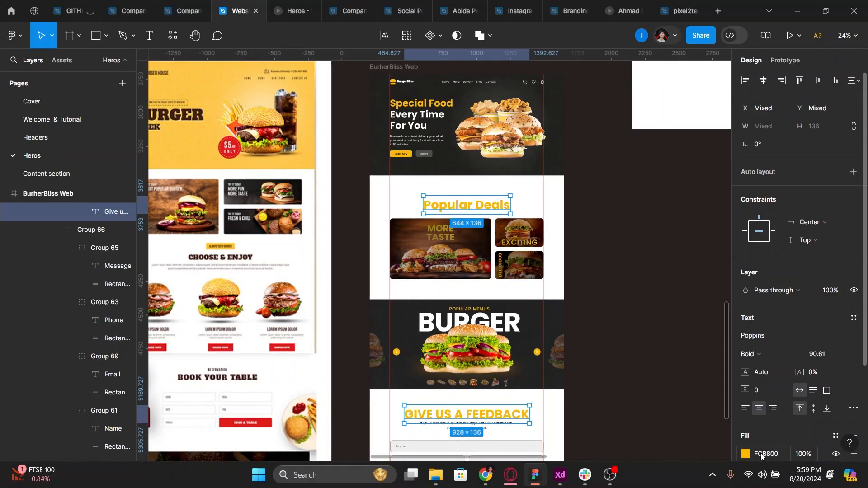
Change the letter case of the Popular Deals heading to uppercase
click(491, 206)
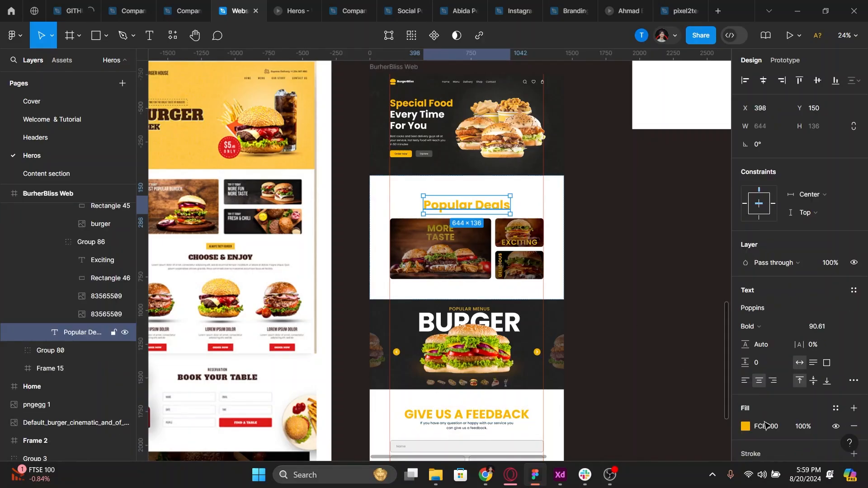
click(852, 381)
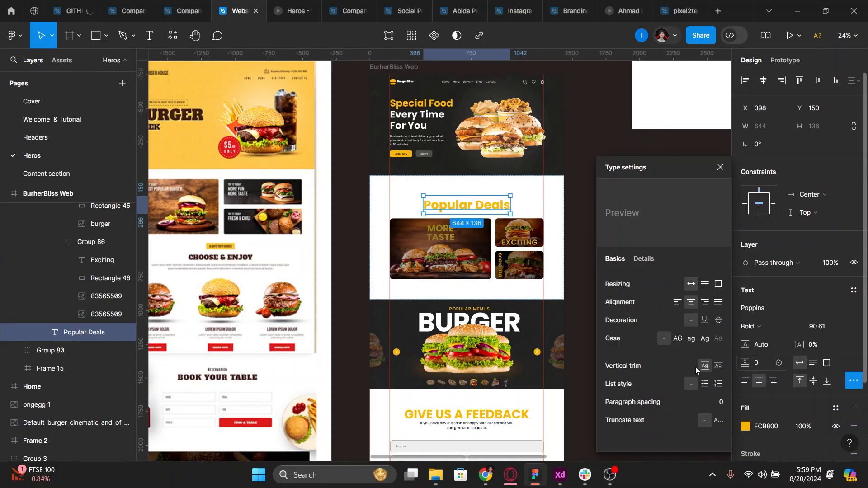
click(678, 339)
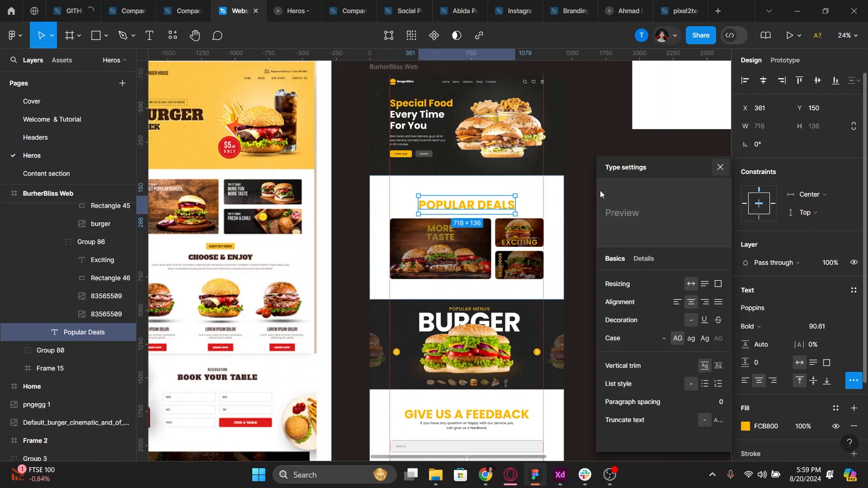
click(581, 194)
Recolour only the word DEALS in the heading to 212121, sampled from the dark background of the burger section
double_click(476, 205)
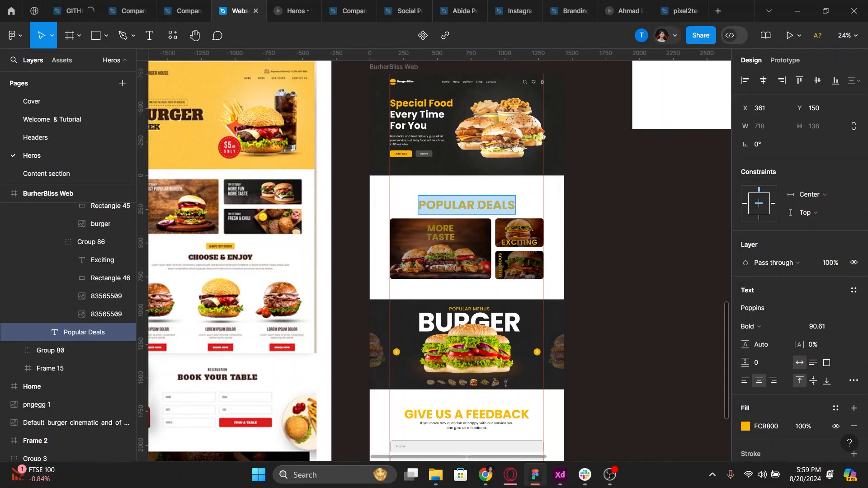
click(474, 206)
drag(559, 207, 580, 212)
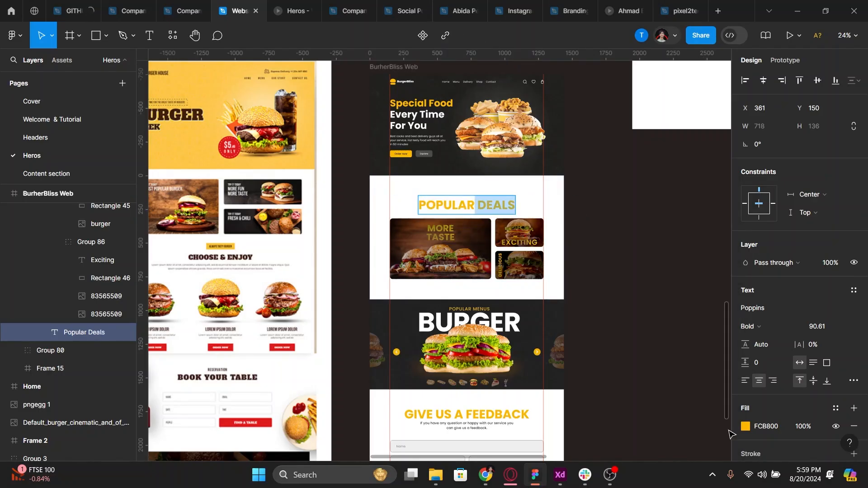
click(746, 426)
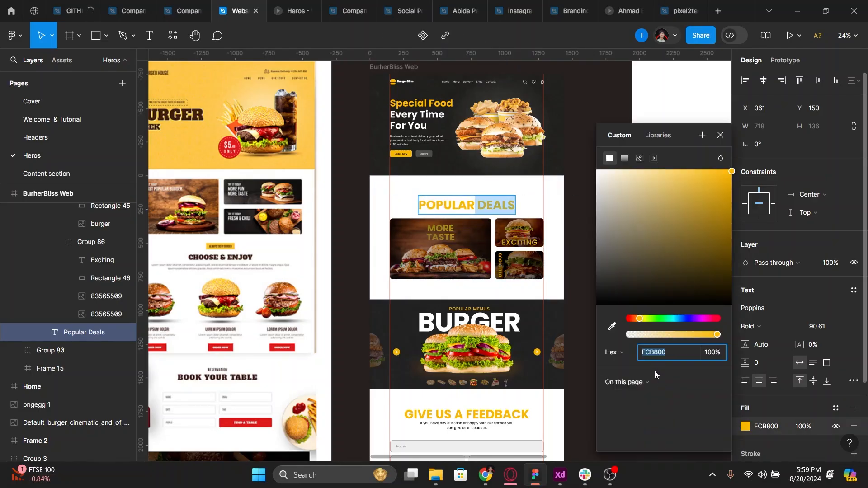
click(612, 326)
click(533, 321)
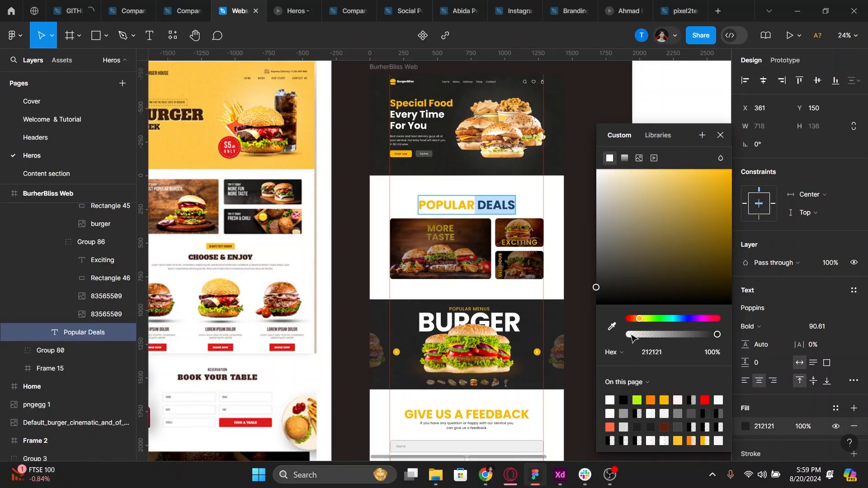
click(700, 352)
click(721, 136)
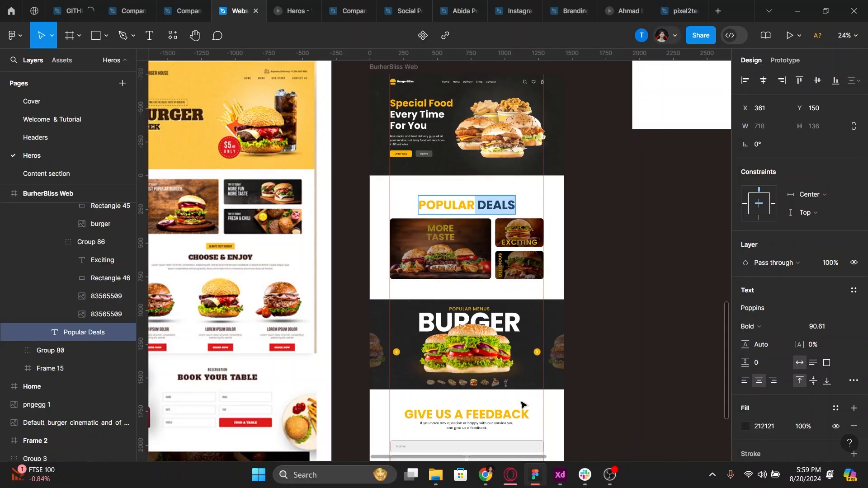
Apply the same dark 212121 fill to the words GIVE US A, leaving FEEDBACK yellow
click(465, 412)
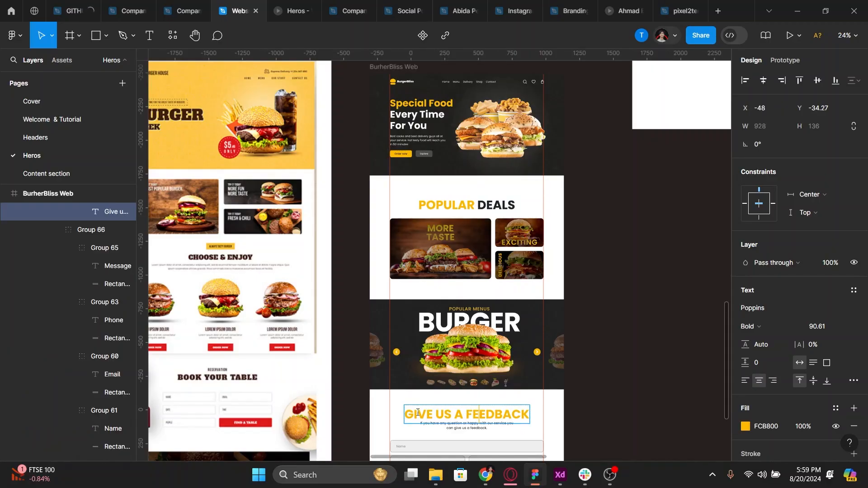
drag(467, 413, 385, 414)
click(760, 426)
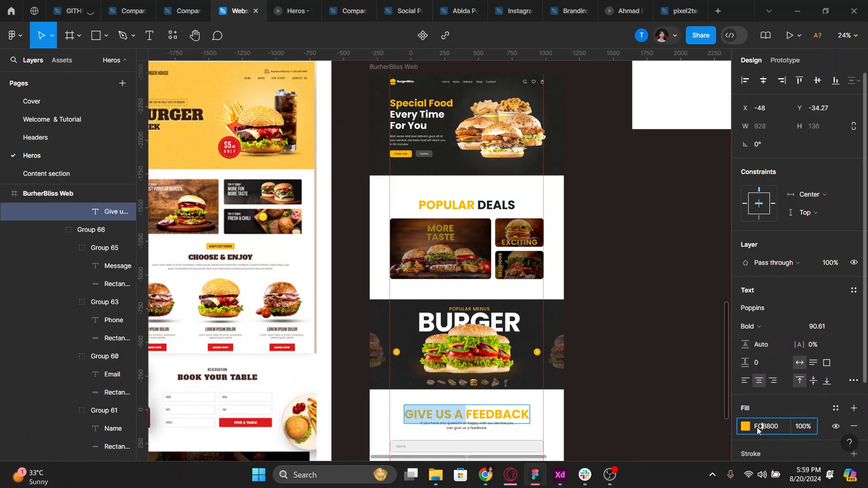
key(ctrl+v)
click(645, 391)
click(619, 392)
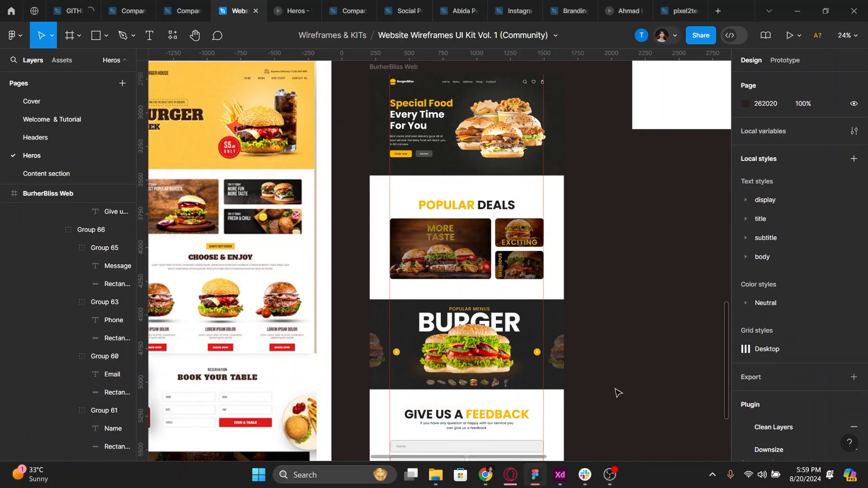
Review the recoloured headings and the Popular Deals cards in the prototype preview
drag(614, 388, 616, 355)
click(298, 9)
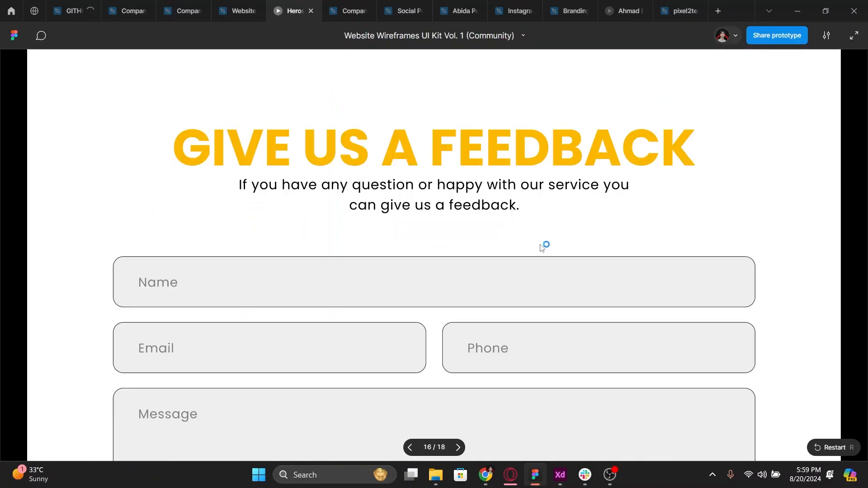
scroll(616, 337, up, 7)
scroll(615, 332, up, 6)
scroll(615, 333, down, 4)
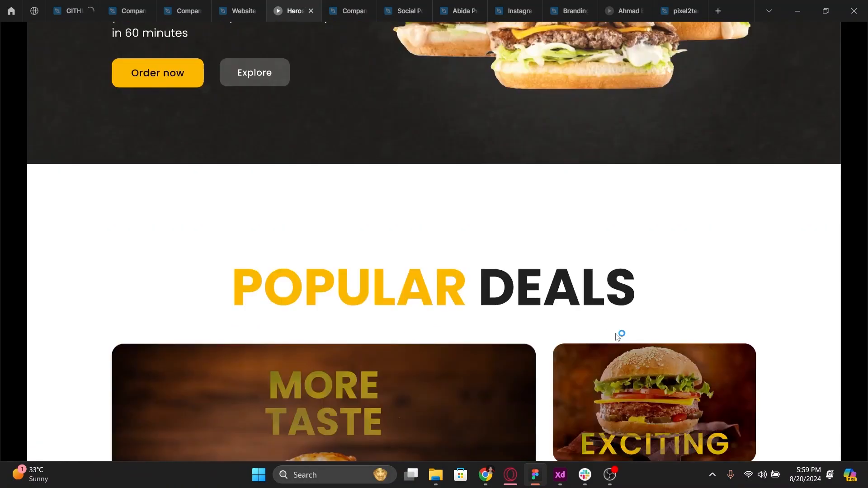
scroll(627, 329, up, 4)
scroll(634, 328, down, 5)
scroll(633, 329, down, 5)
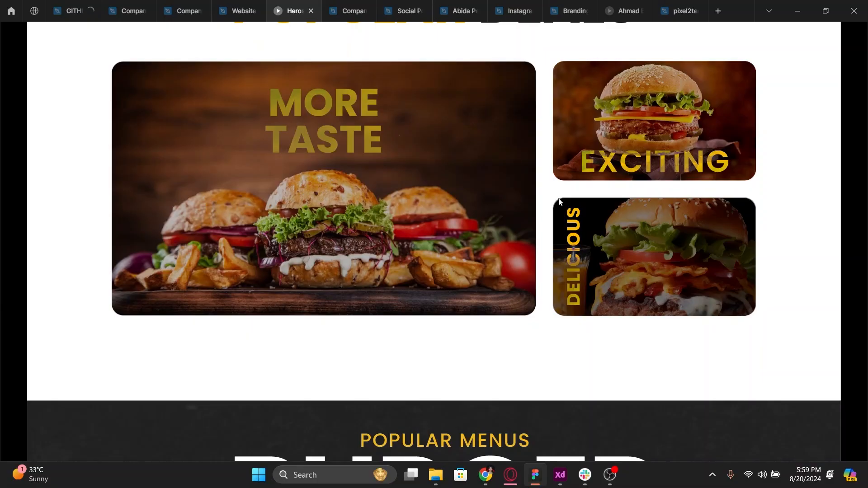
In the design file, set the opacity of the black overlays on the DELICIOUS and EXCITING cards to 42% each
click(263, 6)
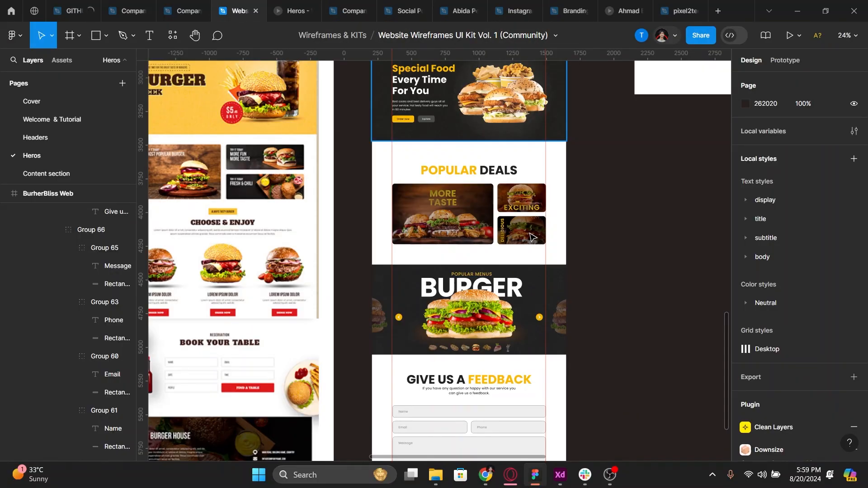
click(532, 236)
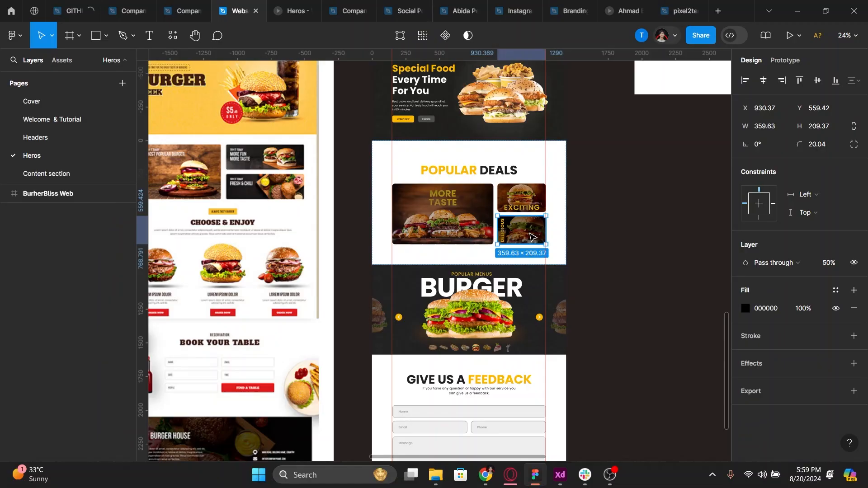
click(832, 263)
text(42)
key(Return)
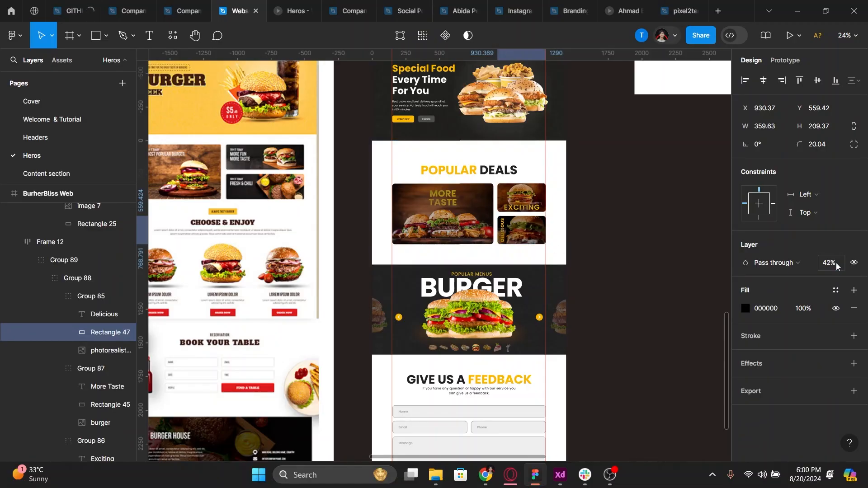
click(530, 195)
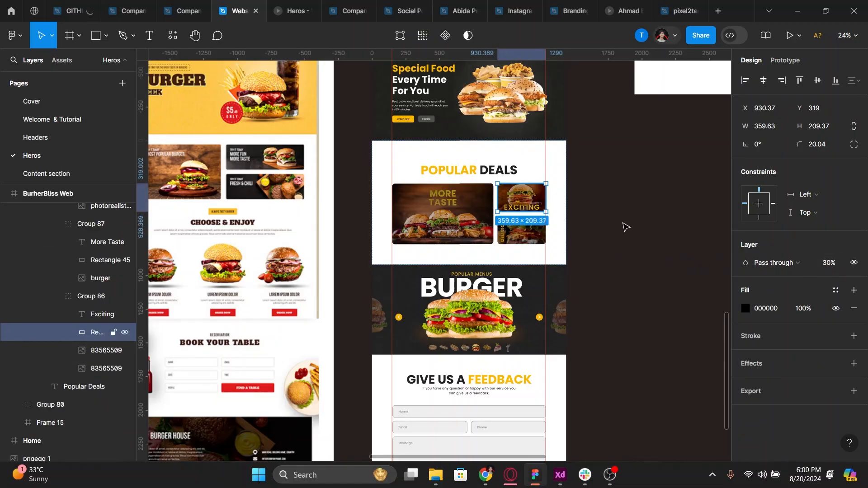
click(834, 267)
text(42)
key(Return)
Set the opacity of the black overlays on the EXCITING and DELICIOUS cards together to 32%
click(477, 222)
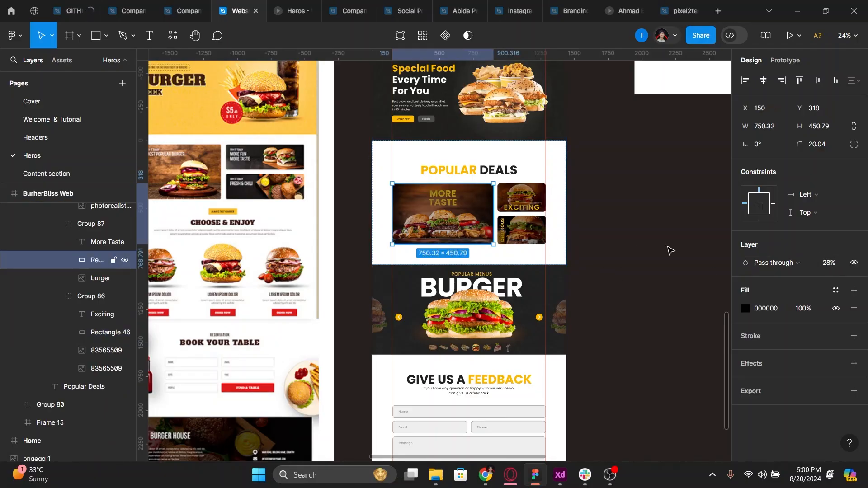
ctrl+click(535, 202)
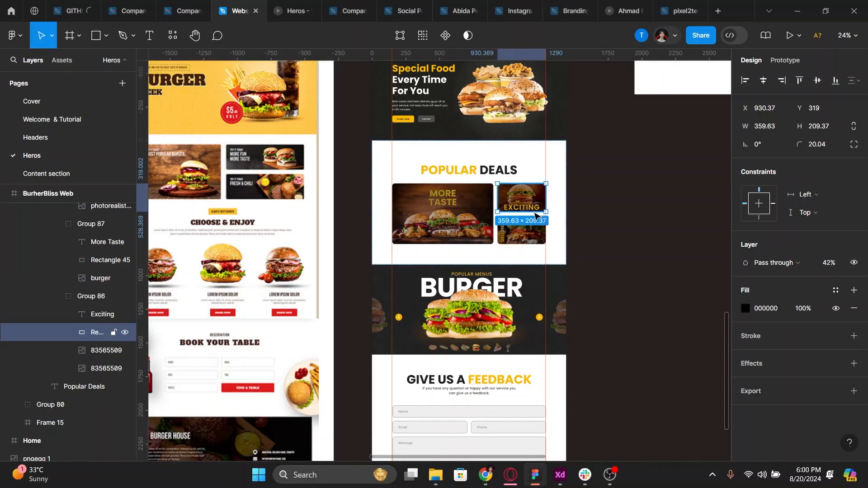
ctrl+shift+click(536, 227)
key(Return)
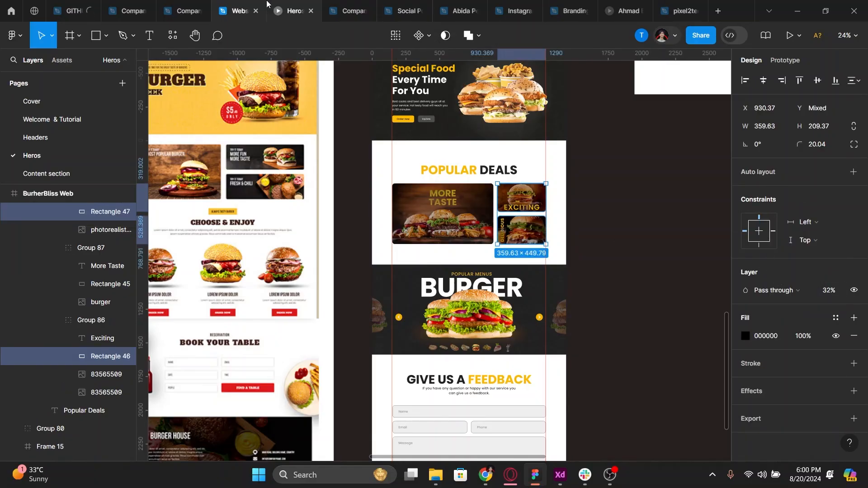
click(292, 5)
click(240, 10)
Include the MORE TASTE card's overlay in the selection and set the opacity of all three overlays to 38%
ctrl+shift+click(443, 219)
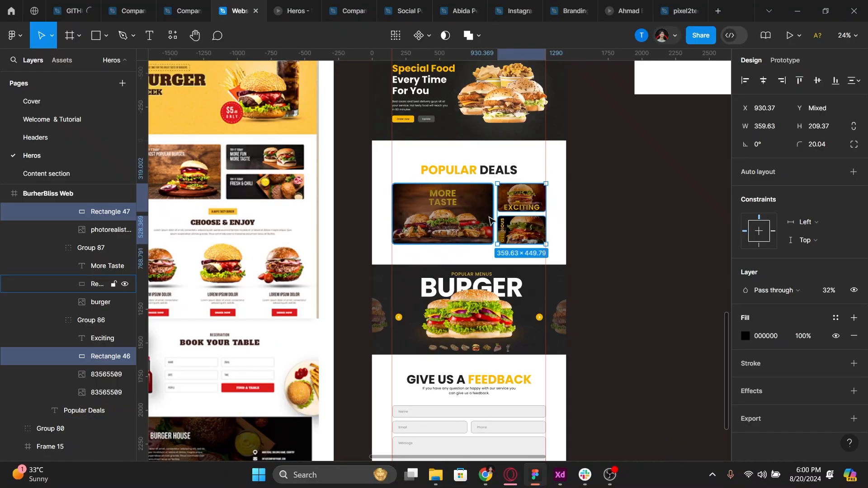
click(827, 291)
text(35)
key(Return)
Review the page from the hero to the burger section in the prototype preview, then return to the design file
click(293, 10)
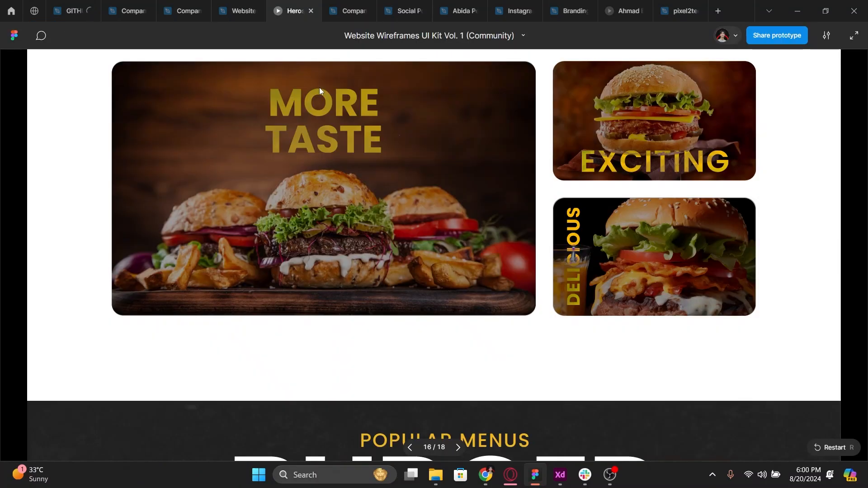
scroll(438, 281, up, 10)
scroll(438, 283, down, 20)
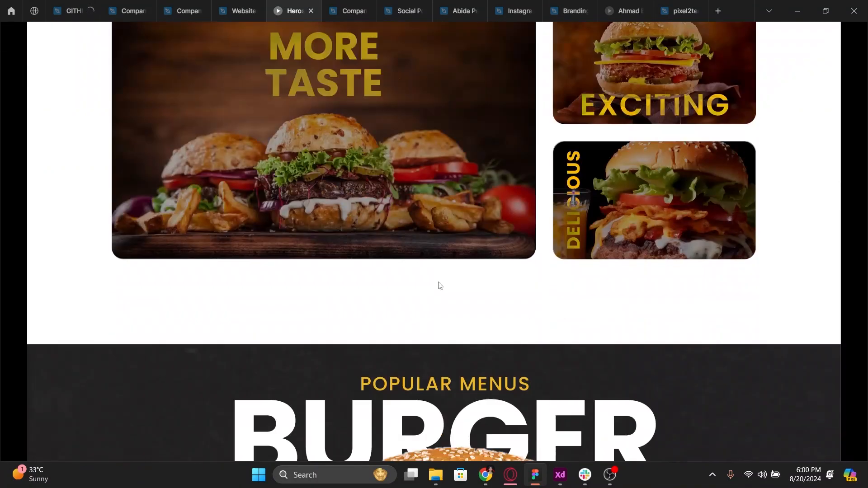
scroll(432, 235, up, 20)
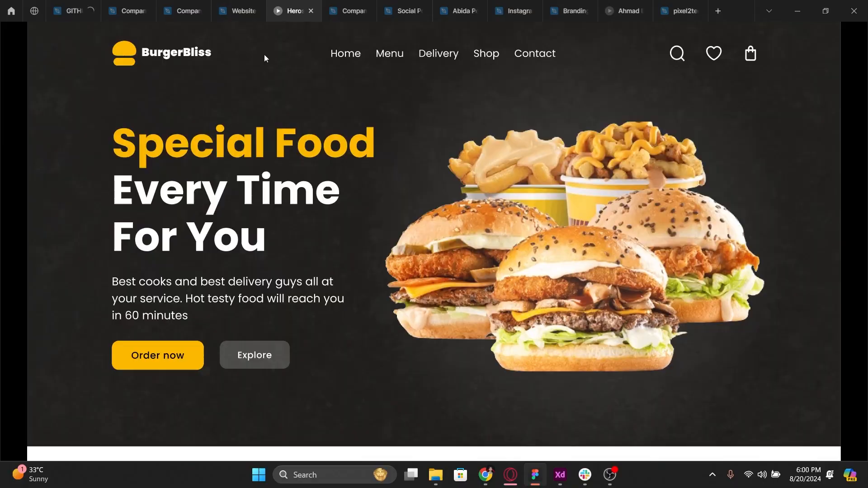
click(239, 11)
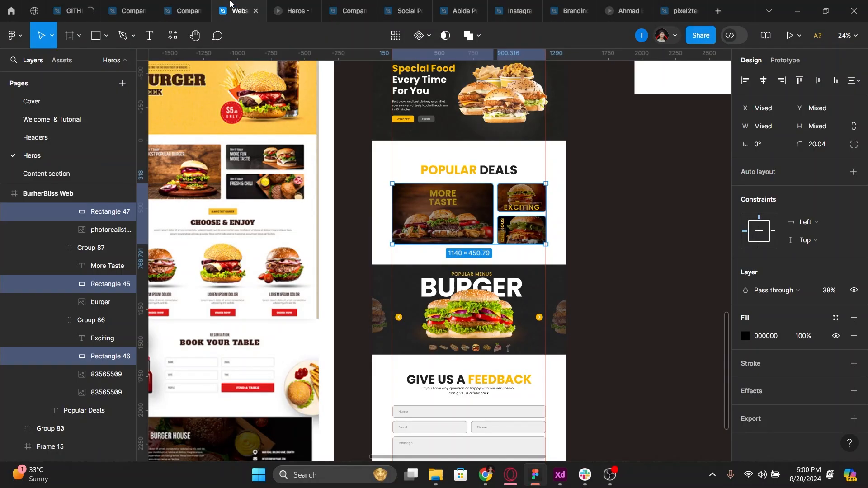
Set the vertical spacing between the Popular Deals heading and its cards to 42, matching the feedback section's group
click(471, 400)
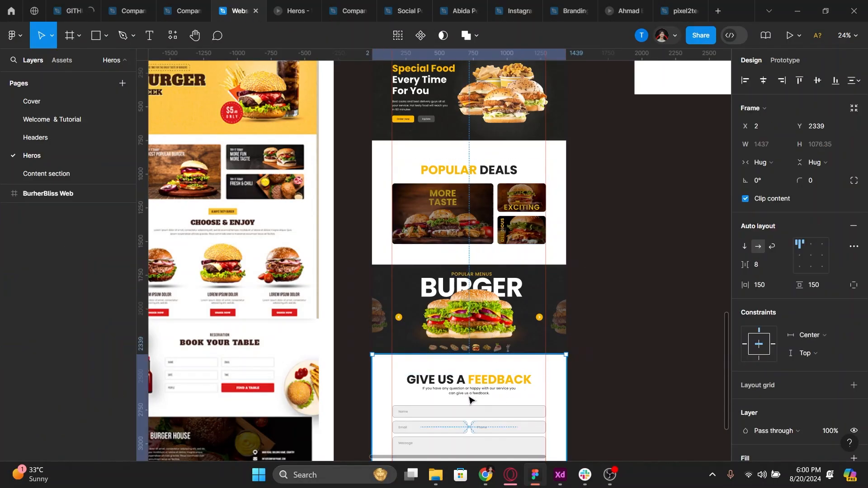
click(477, 398)
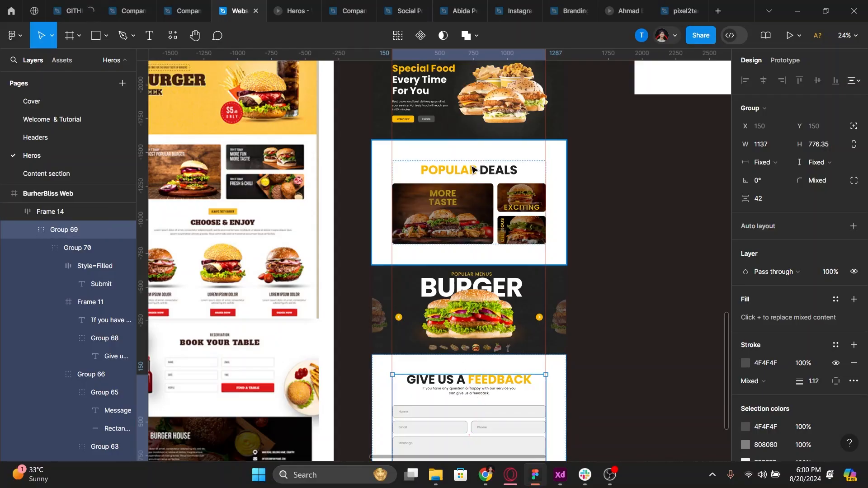
click(472, 169)
double_click(472, 170)
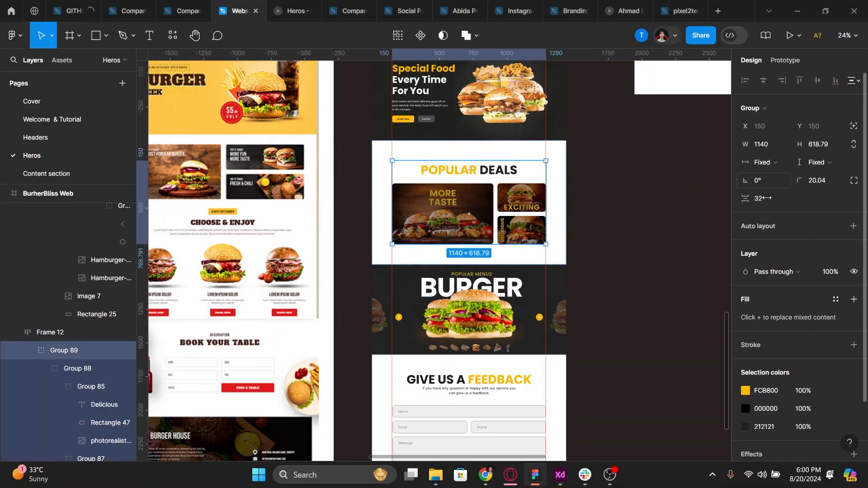
text(40)
key(Return)
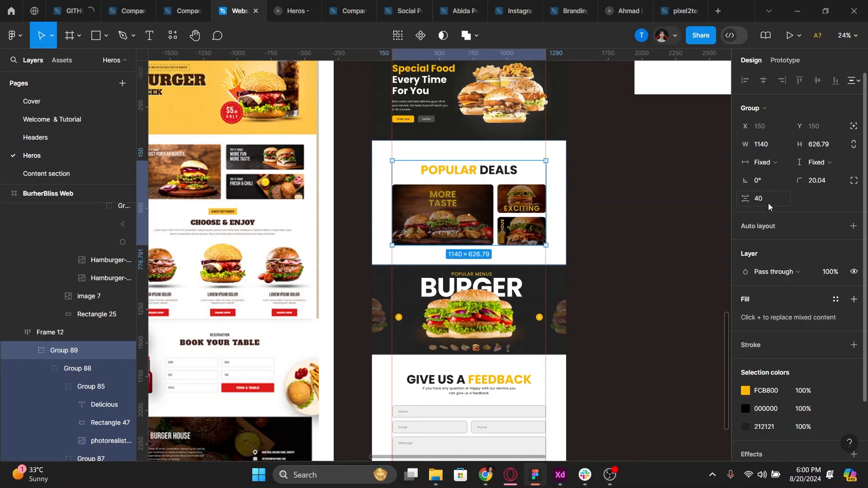
key(Up)
key(Up)
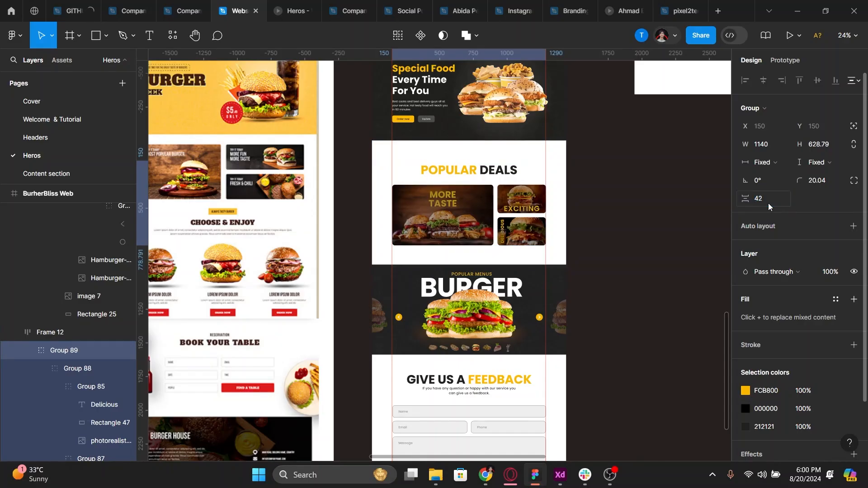
key(Escape)
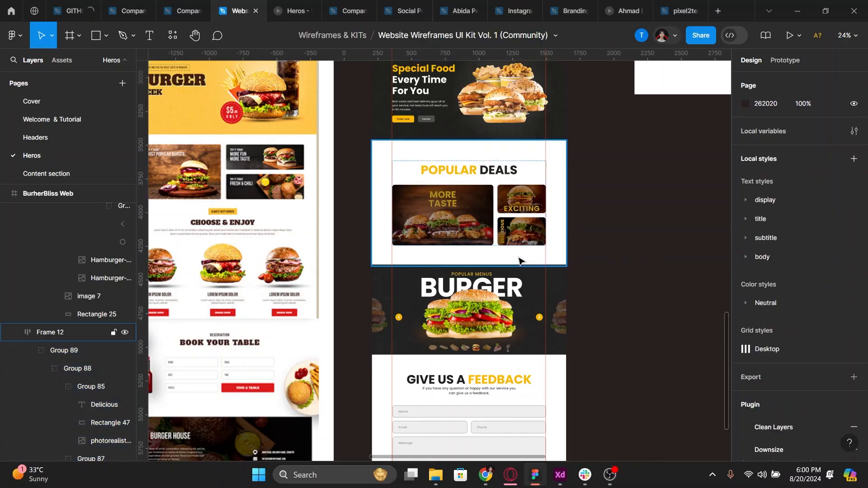
Select all five page sections from the hero to the footer and distribute them with equal vertical spacing
ctrl+scroll(519, 261, down, 2)
click(519, 259)
scroll(495, 172, down, 3)
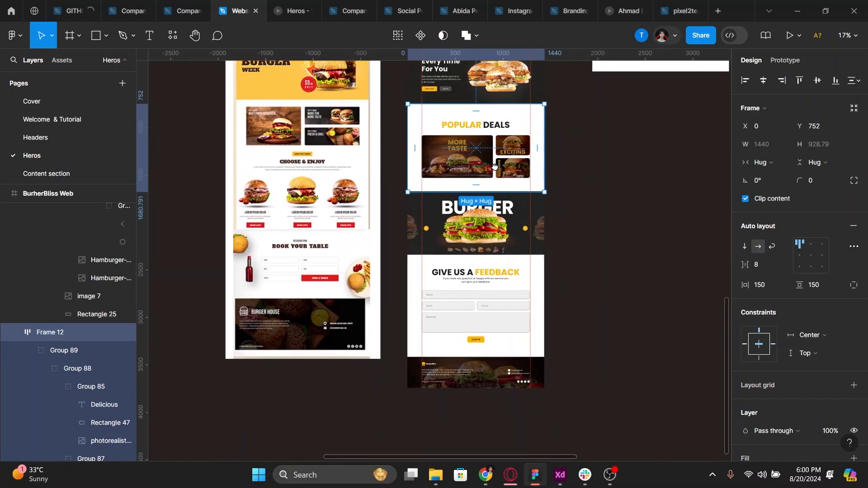
shift+click(491, 367)
shift+click(492, 327)
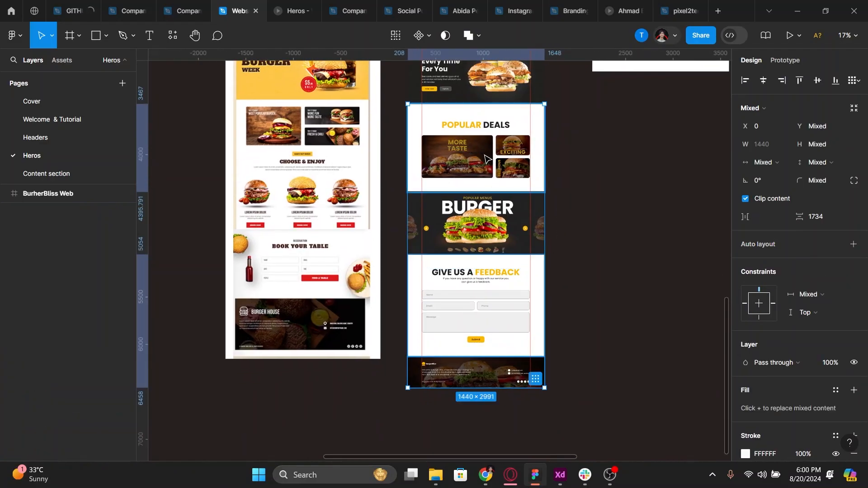
shift+click(483, 224)
scroll(494, 162, up, 2)
shift+click(491, 140)
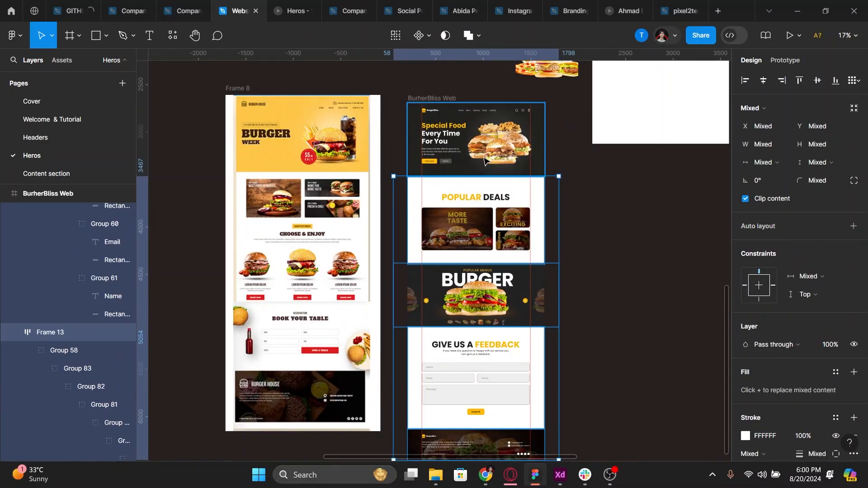
scroll(476, 222, down, 2)
scroll(477, 222, down, 1)
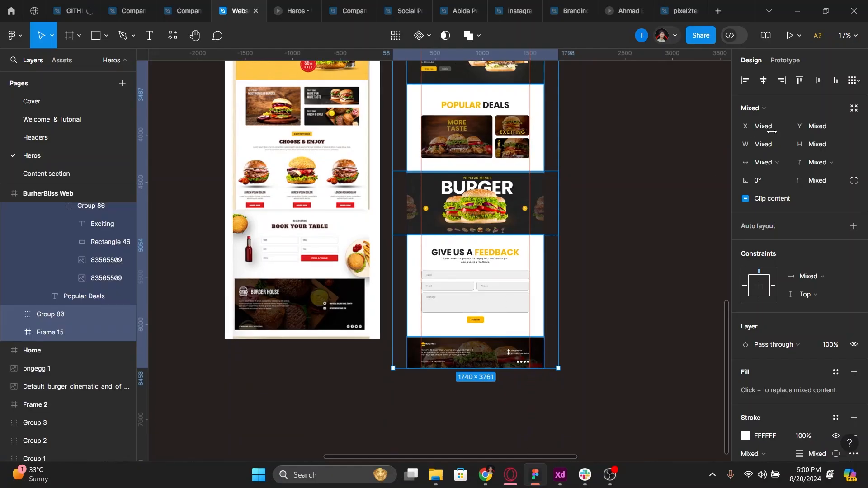
click(854, 80)
click(778, 116)
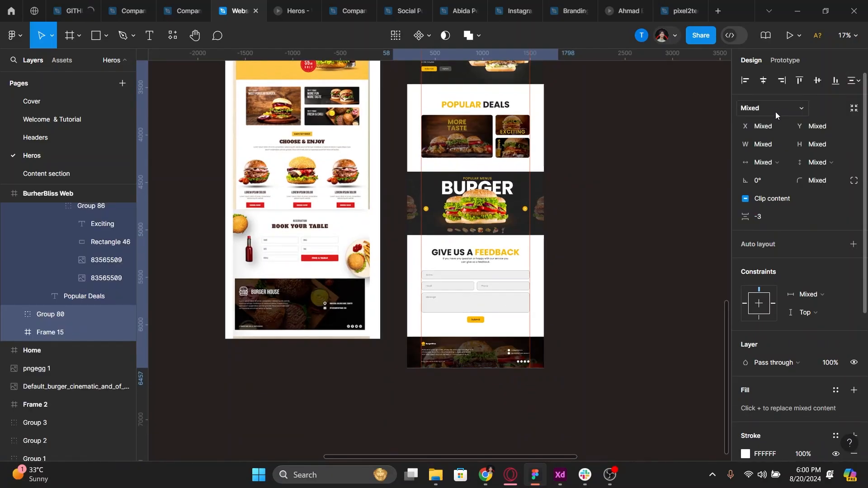
scroll(491, 306, down, 1)
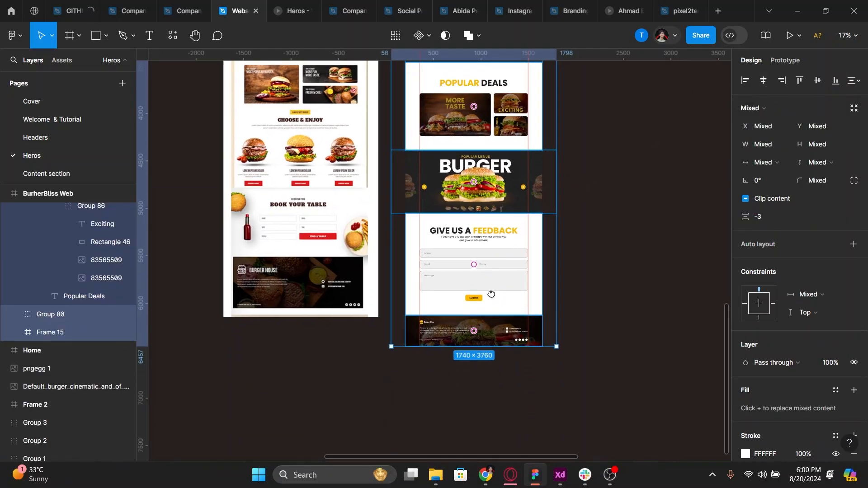
scroll(479, 352, up, 3)
scroll(480, 356, down, 5)
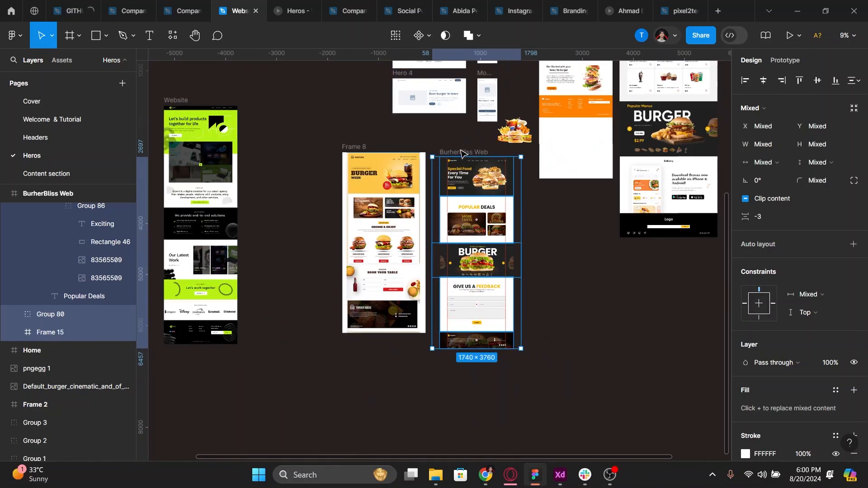
Resize the BurherBliss Web frame from its bottom edge to a height of 3740
key(Escape)
scroll(474, 362, up, 10)
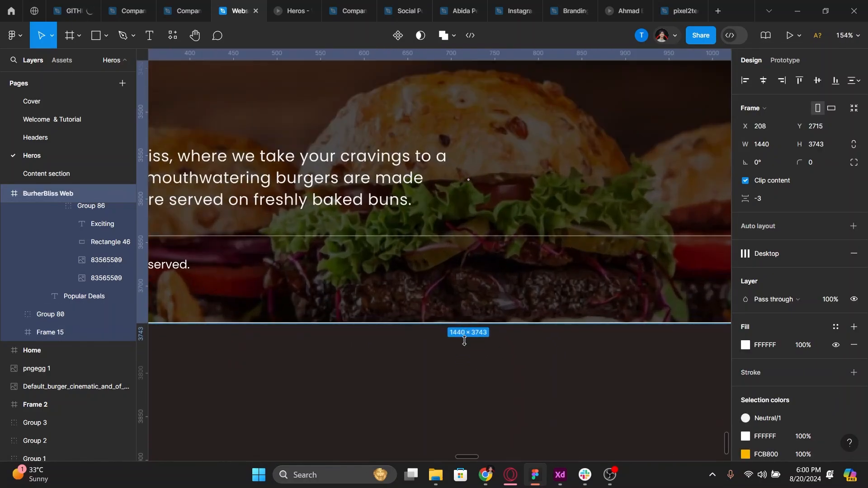
drag(464, 341, 464, 321)
scroll(465, 322, down, 8)
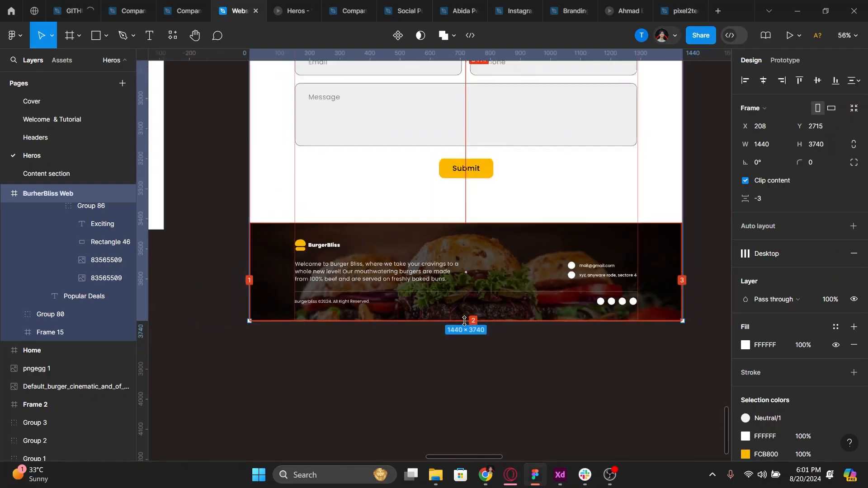
Set the vertical spacing between all five page sections, from the footer up to the hero, to 0
click(475, 302)
shift+click(484, 266)
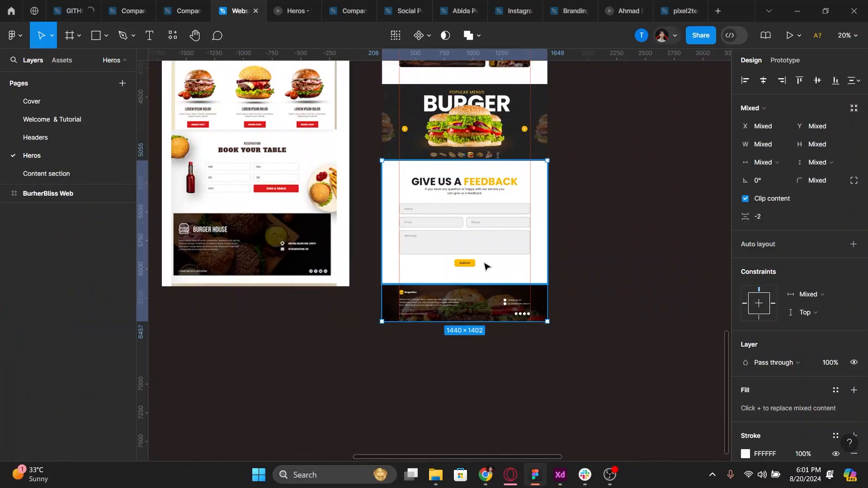
shift+click(462, 127)
scroll(459, 166, up, 2)
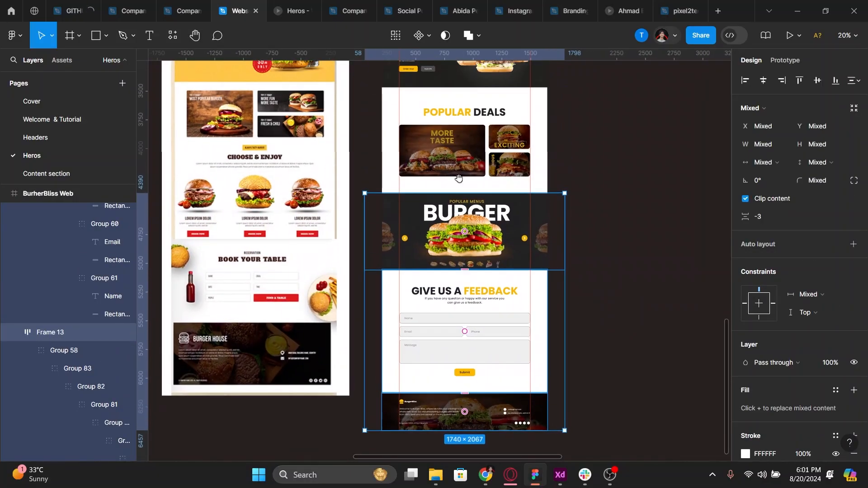
shift+click(458, 166)
scroll(459, 166, up, 2)
shift+click(459, 166)
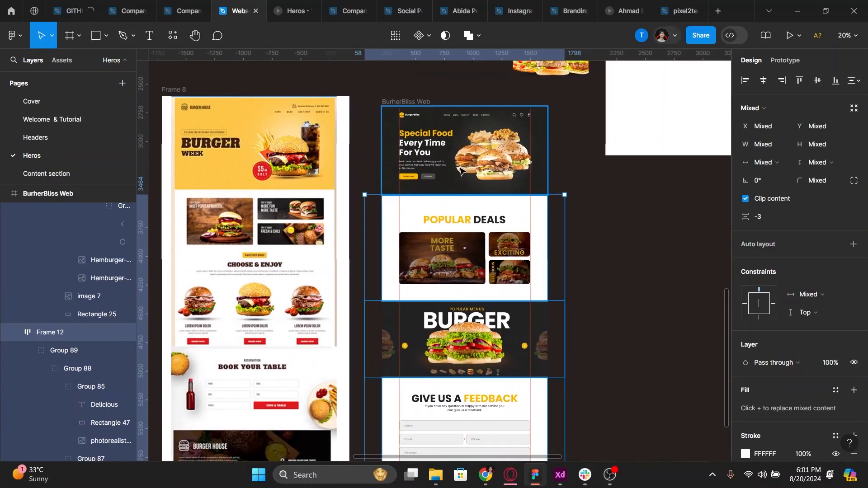
click(766, 218)
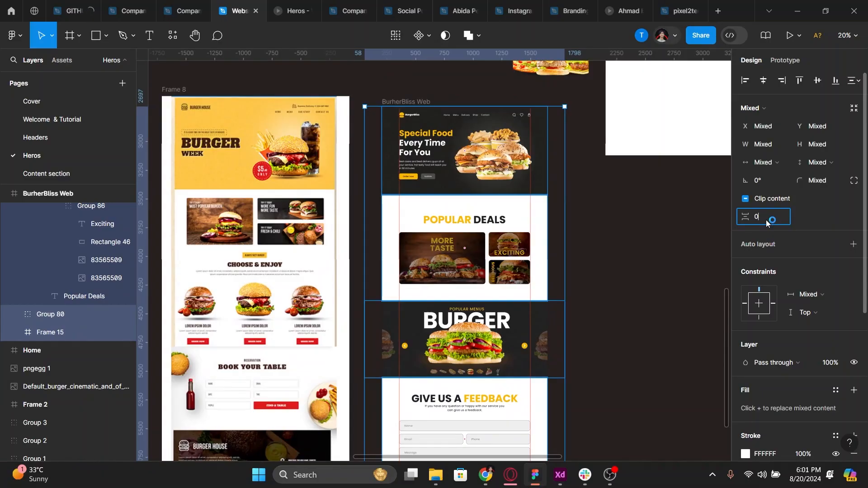
key(Return)
scroll(557, 305, down, 3)
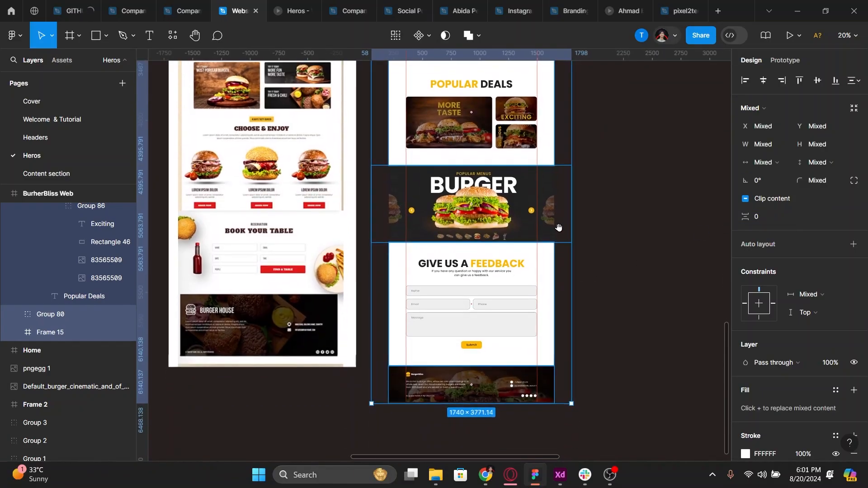
Inspect the footer's bottom edge and the hero in the prototype preview, then return to the design file
ctrl+scroll(471, 423, up, 3)
ctrl+scroll(456, 407, up, 3)
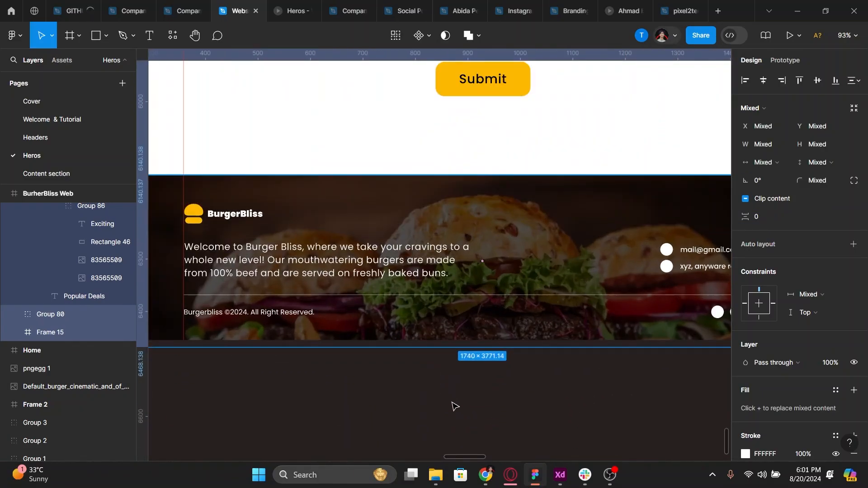
ctrl+scroll(456, 398, down, 5)
click(300, 14)
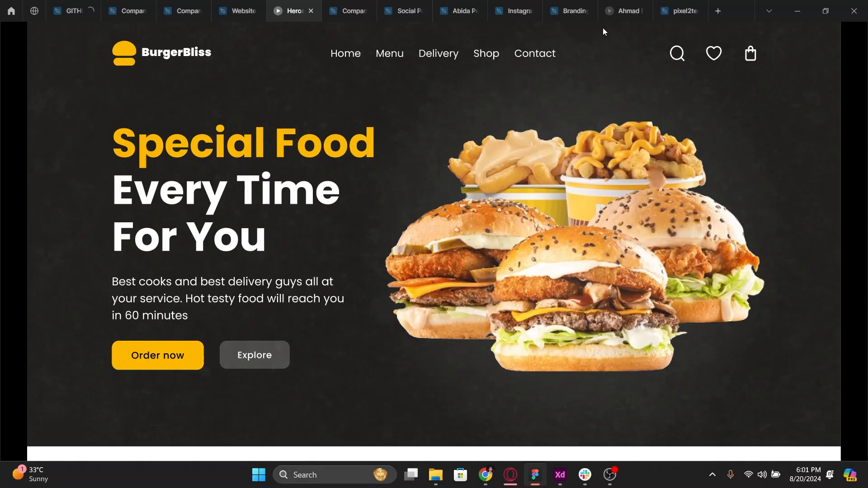
click(263, 5)
Select the search, heart and bag icons in the hero's header and stretch them together to a width of 157
scroll(481, 96, up, 6)
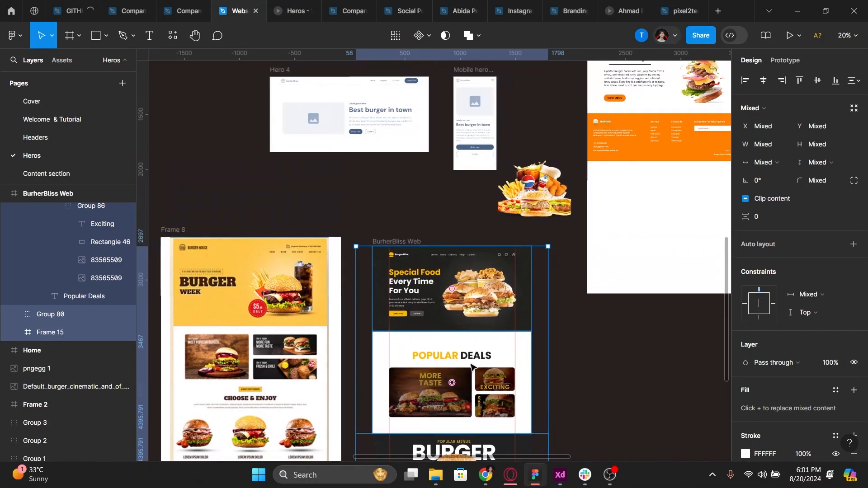
scroll(502, 249, up, 9)
scroll(525, 266, up, 4)
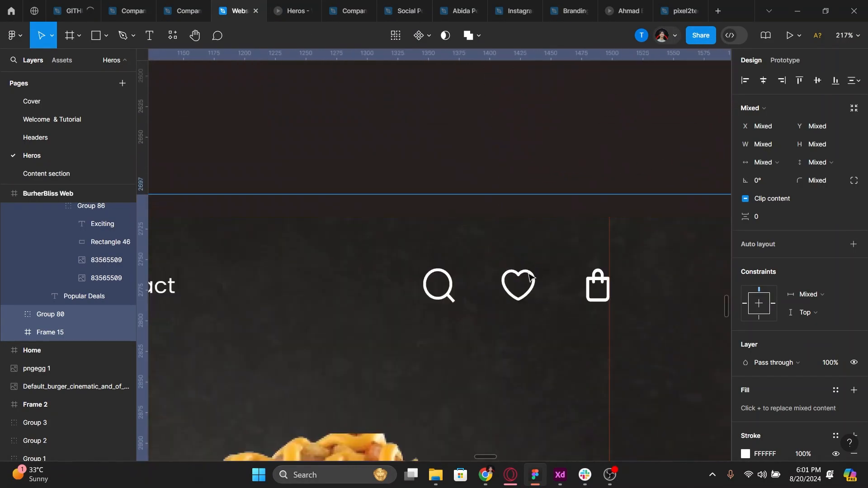
click(531, 278)
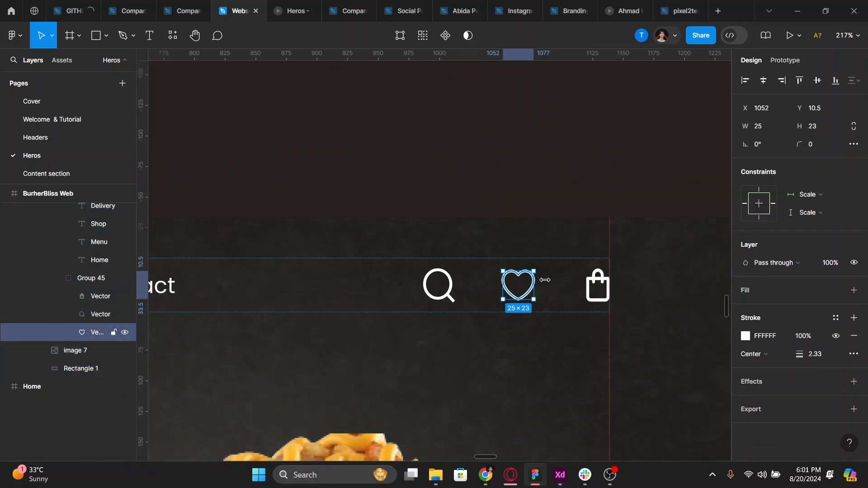
shift+click(598, 286)
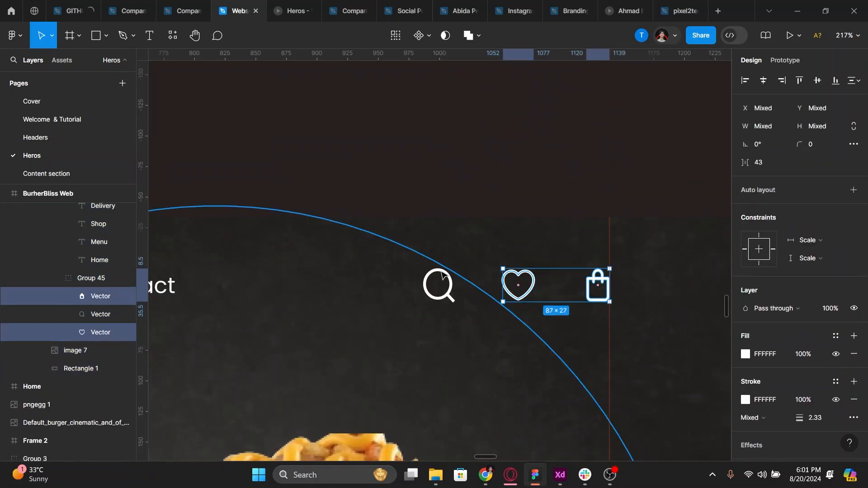
click(442, 274)
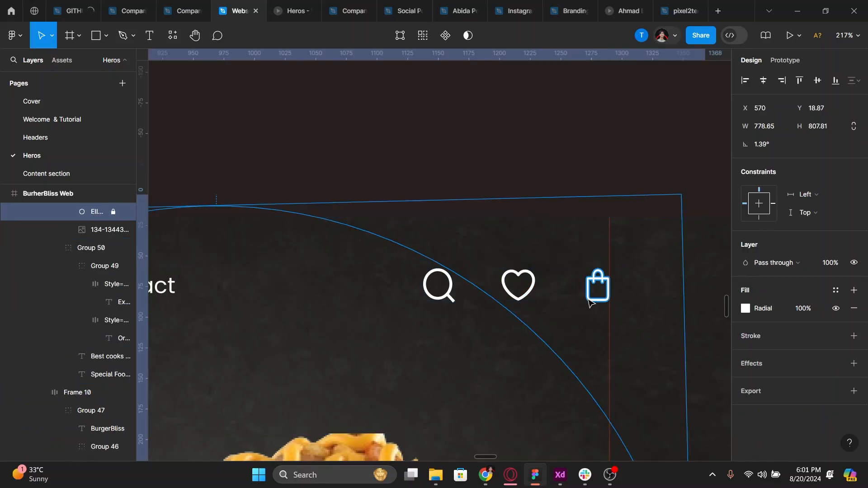
click(598, 285)
shift+click(533, 293)
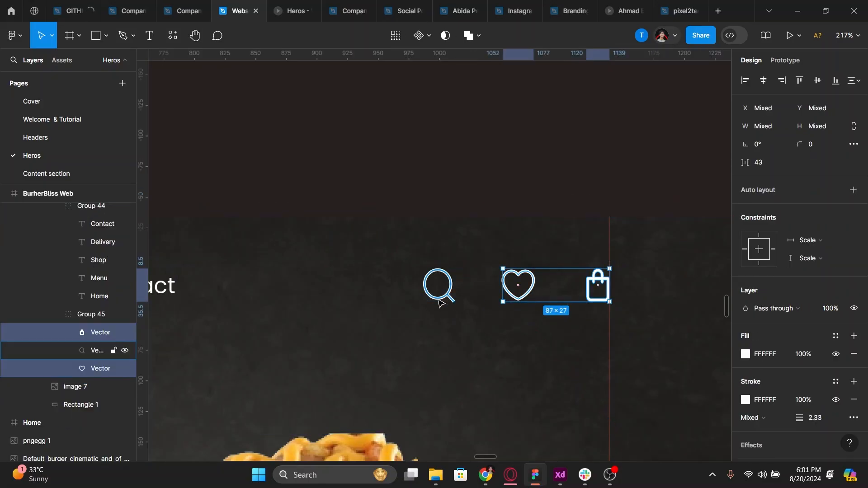
shift+click(442, 295)
drag(418, 283, 416, 281)
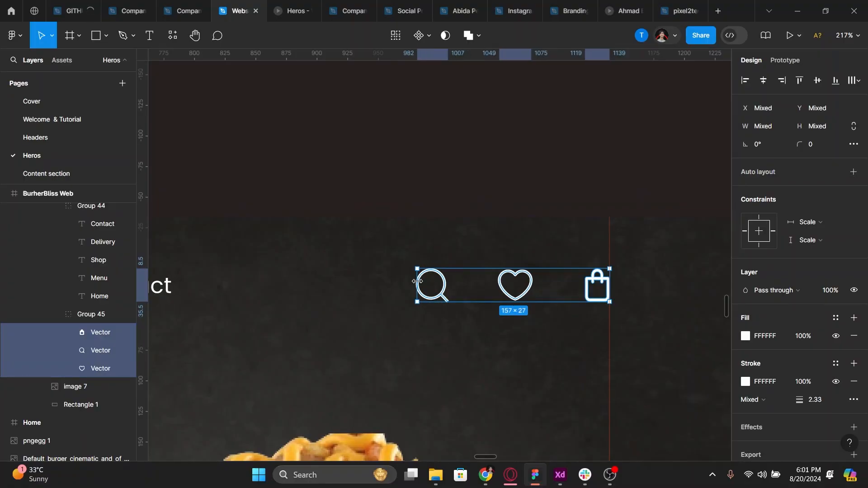
Check the header in the prototype preview, then return to the design file and even out the horizontal spacing of the three icons
click(309, 5)
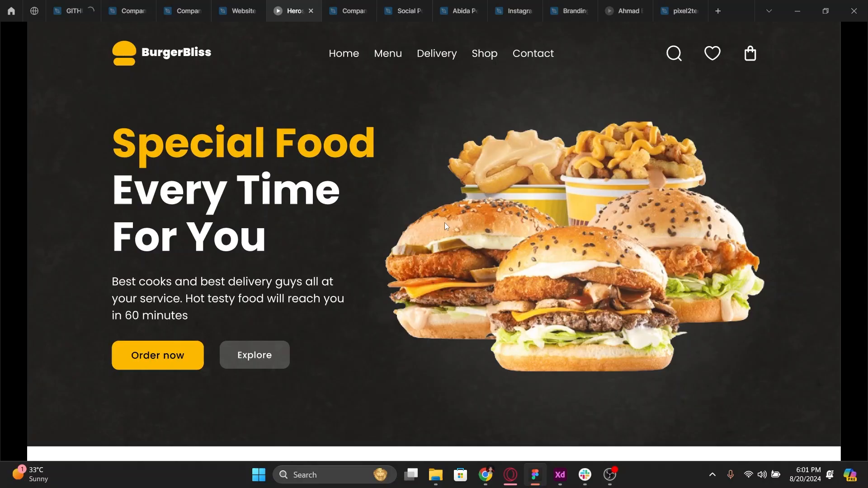
click(258, 3)
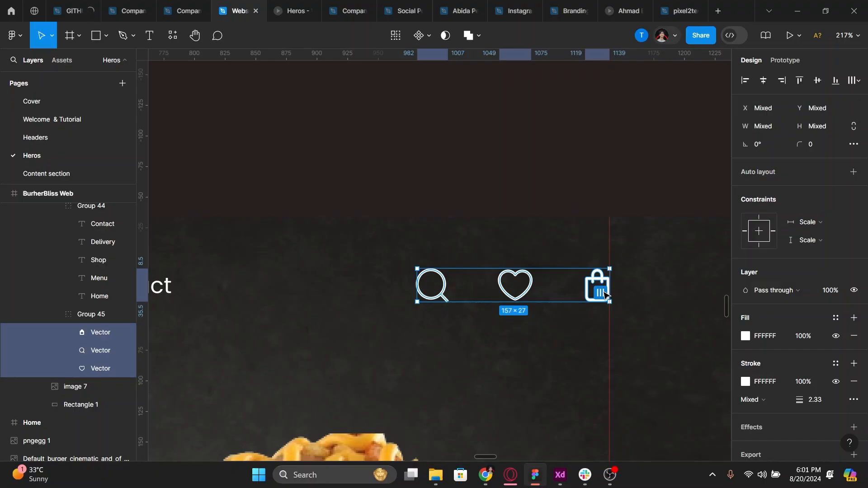
key(ctrl+alt+t)
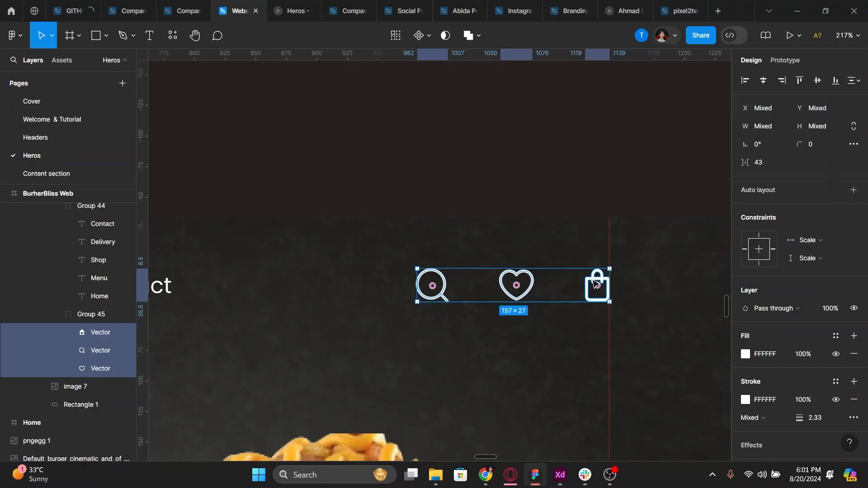
Delete the heart and bag icons from the hero's header, keeping only the search icon
click(596, 284)
scroll(552, 286, down, 5)
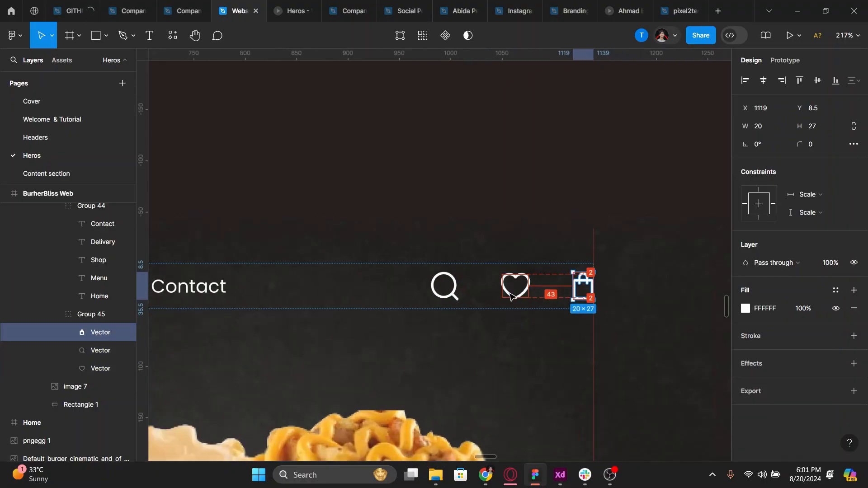
scroll(570, 278, left, 3)
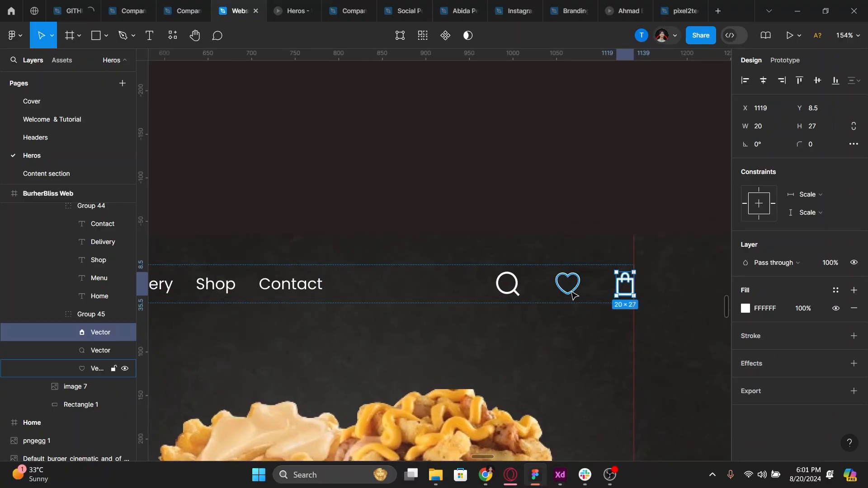
click(572, 292)
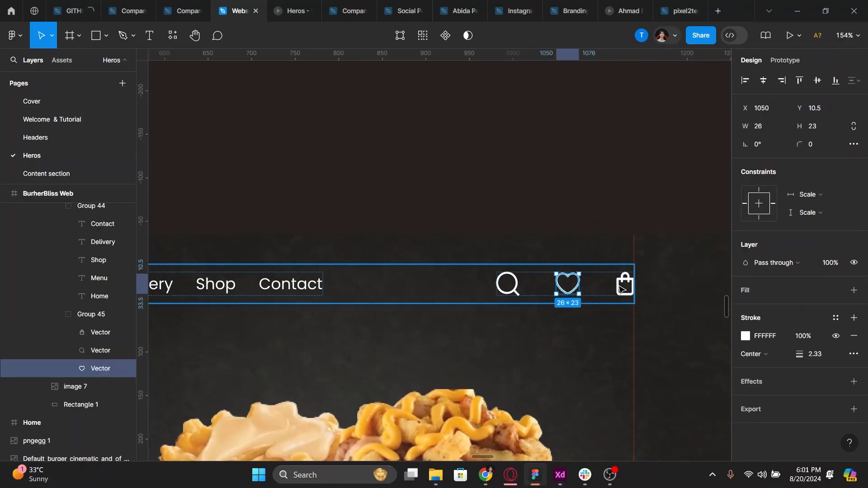
shift+click(622, 290)
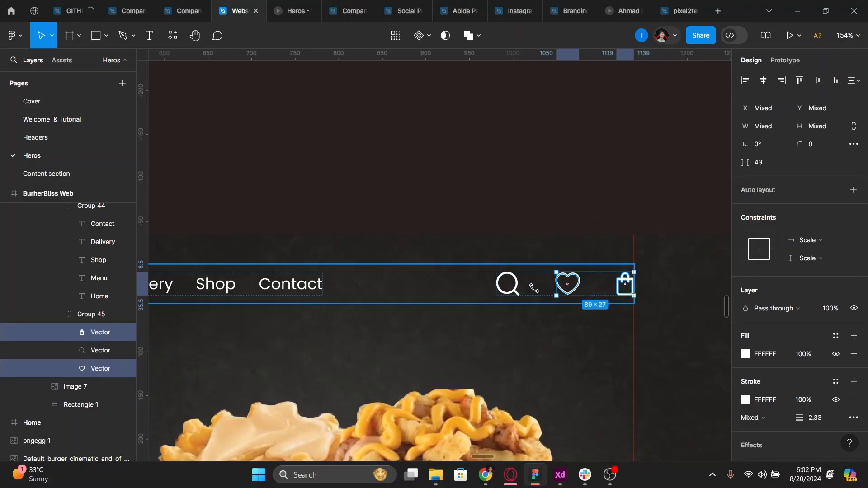
key(Delete)
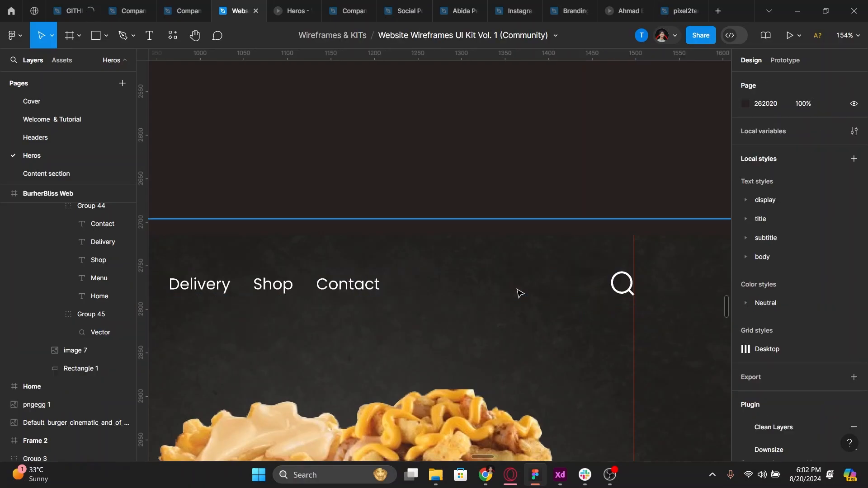
Set the search icon's stroke join to round, check the header in the prototype preview and return to the design file
click(617, 291)
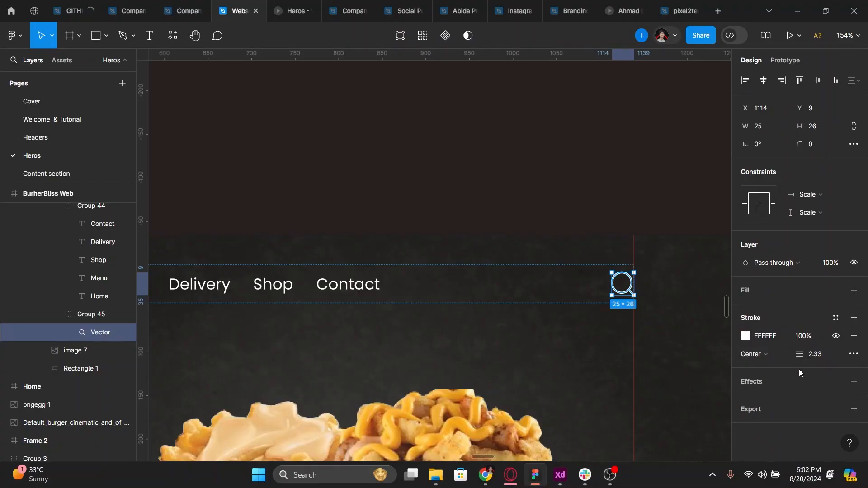
click(853, 355)
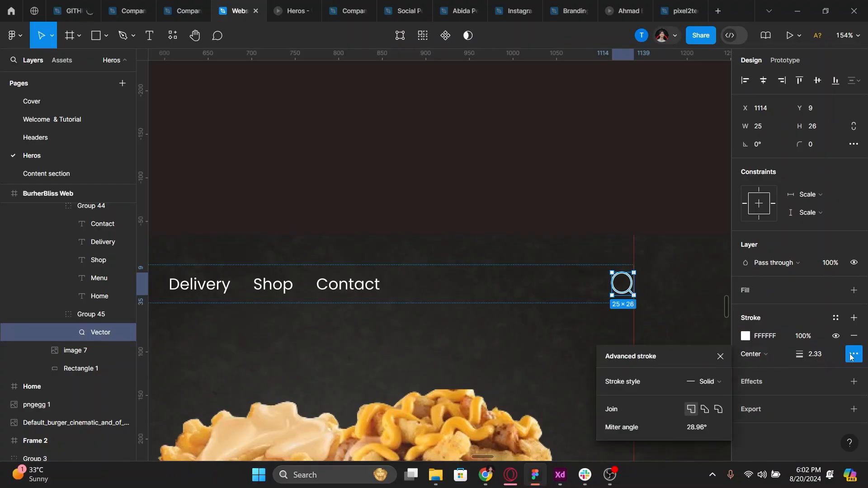
click(720, 409)
click(720, 360)
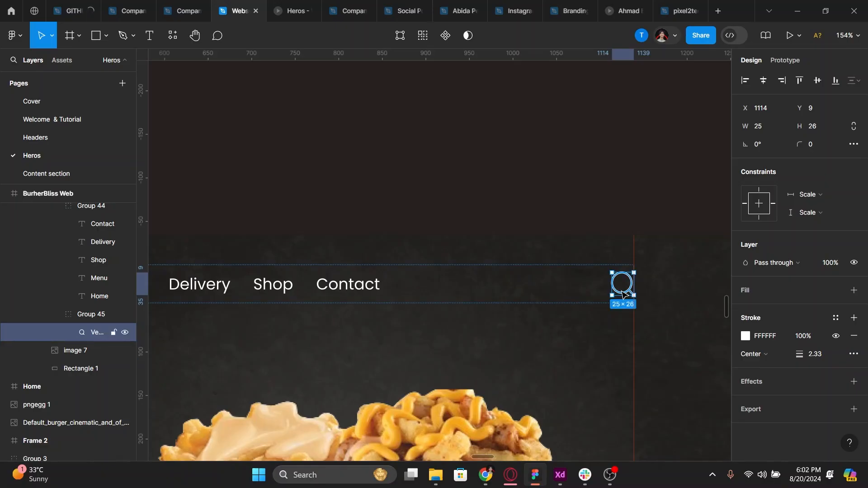
drag(621, 295, 620, 294)
key(ctrl+Tab)
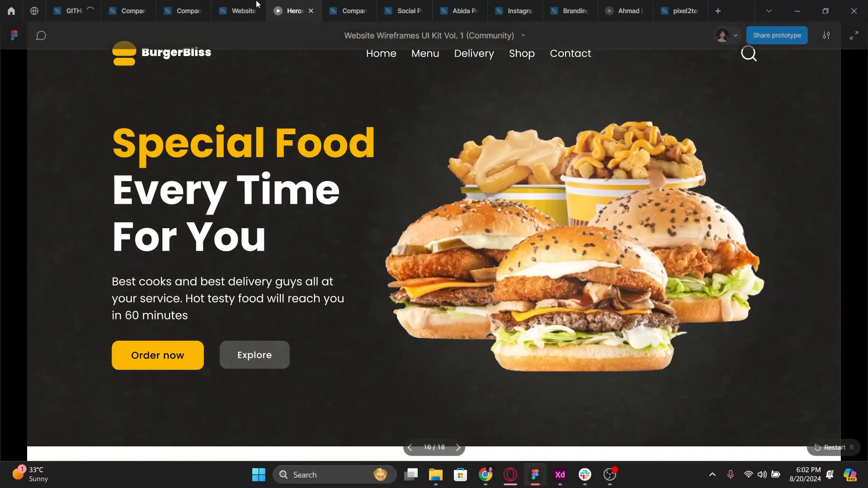
key(ctrl+shift+Tab)
Resize the hero's header frame to a width of 1138 with its horizontal constraint set to Center
scroll(475, 294, down, 3)
drag(447, 296, 506, 293)
scroll(502, 292, down, 2)
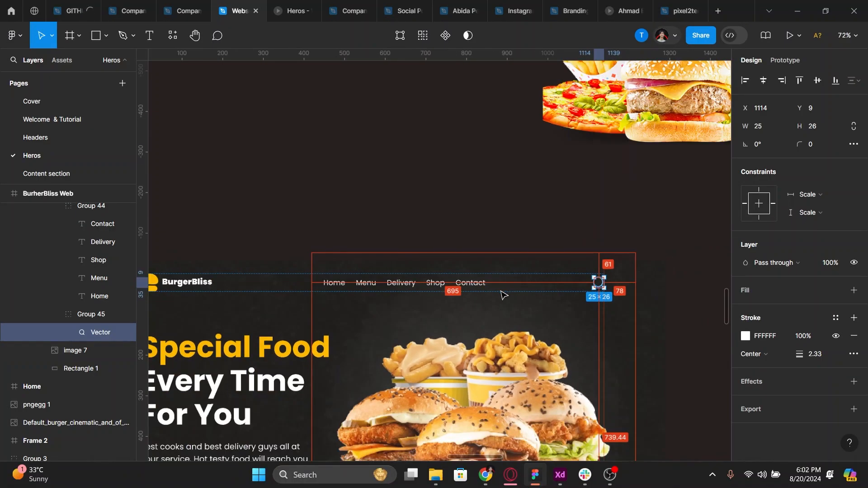
click(257, 277)
scroll(609, 286, up, 8)
scroll(608, 288, down, 10)
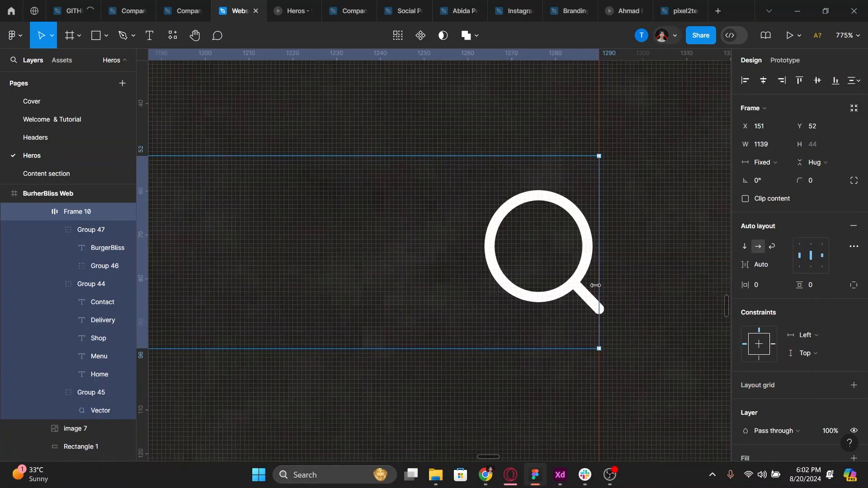
click(469, 281)
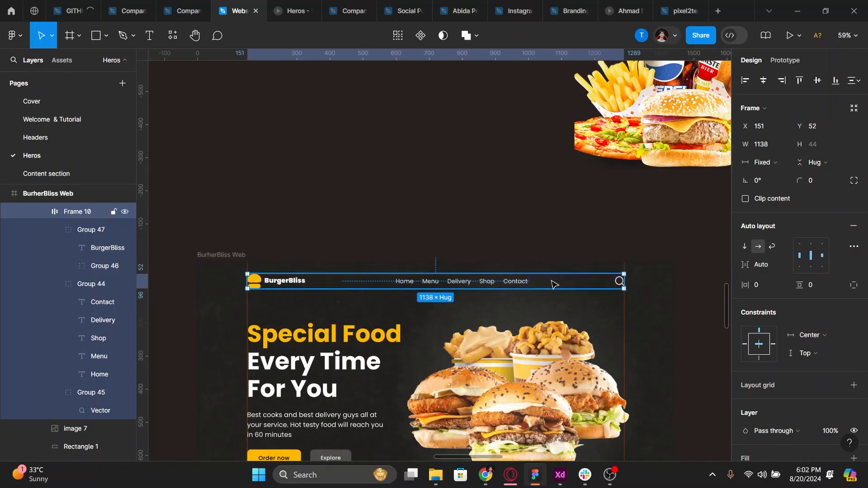
Ungroup the search icon in the header frame and collapse the navigation links group in the layer list
click(621, 285)
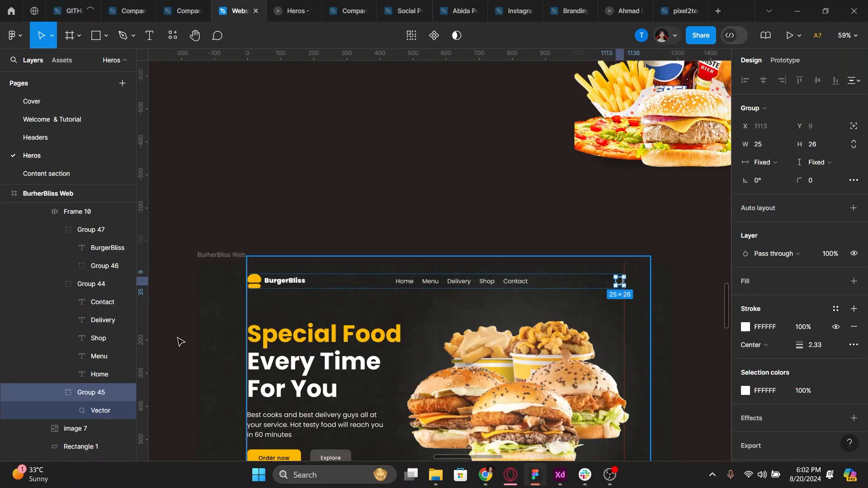
key(ctrl+shift+g)
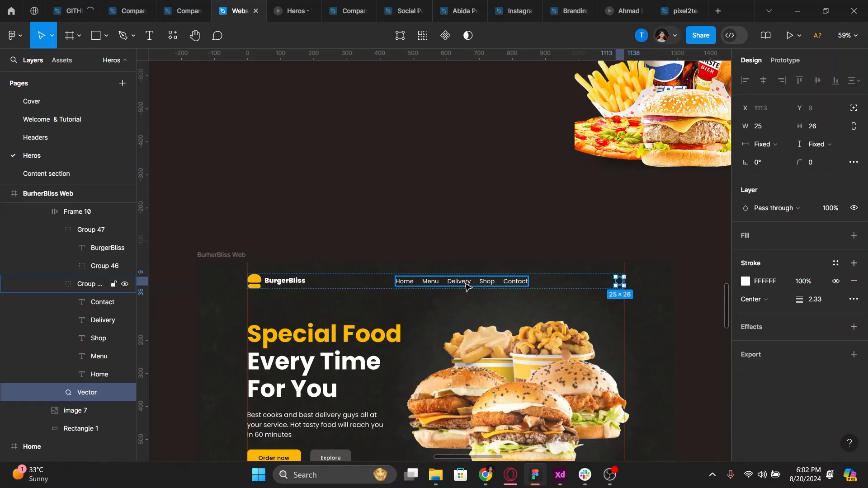
click(53, 283)
Set the BurgerBliss logo text to auto width and collapse the logo group in the layer list
click(83, 266)
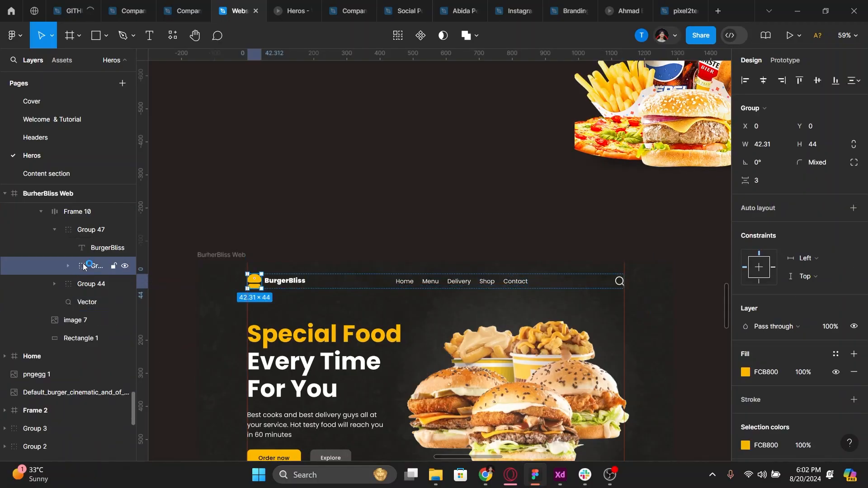
click(54, 230)
click(90, 230)
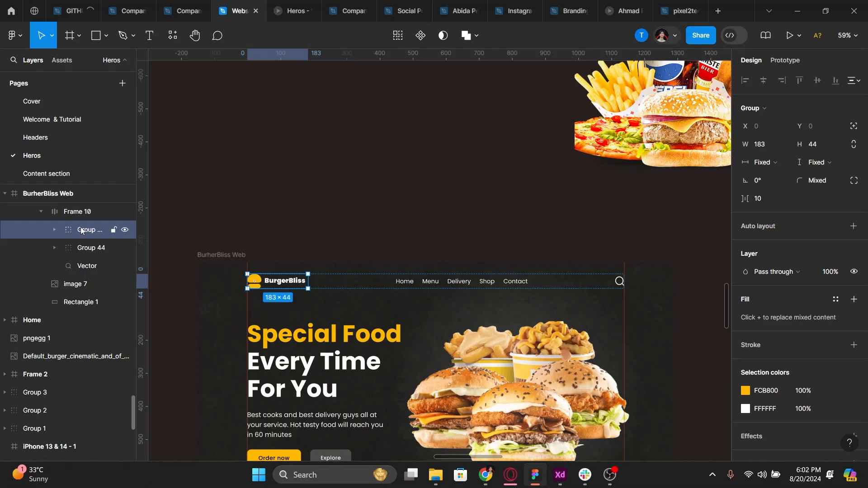
double_click(295, 285)
scroll(290, 281, up, 5)
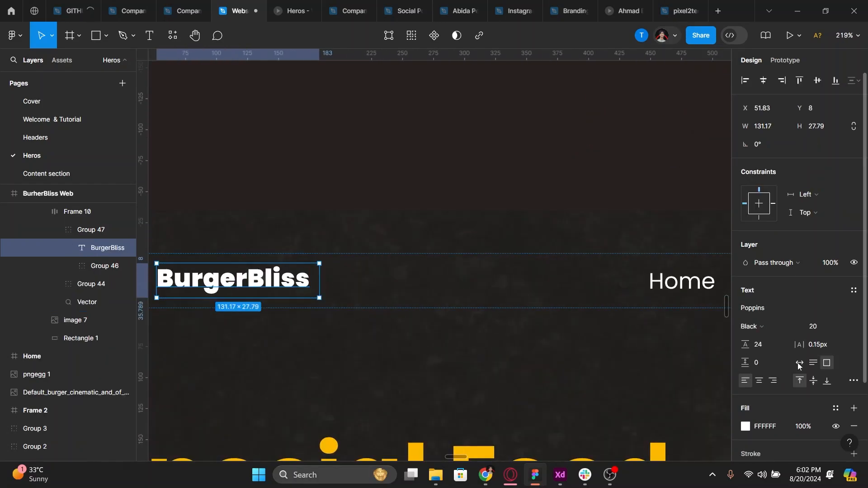
click(799, 363)
click(54, 230)
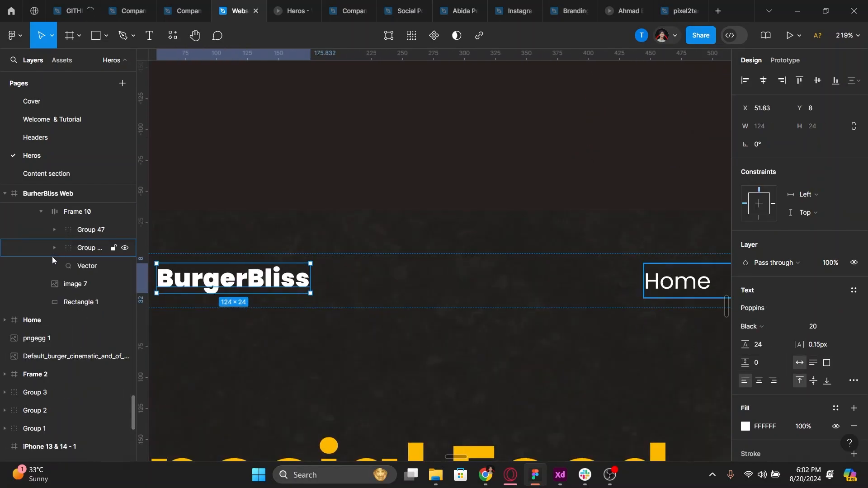
Inspect the full header in the prototype preview, then return to the design file
scroll(341, 311, down, 6)
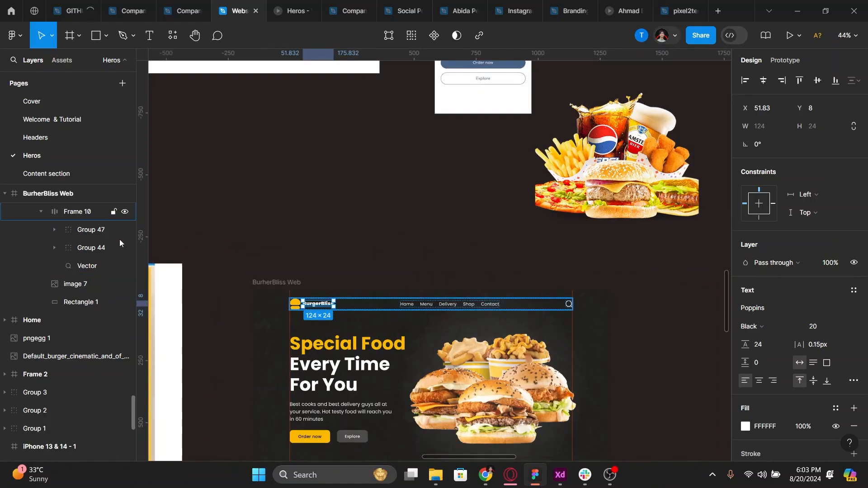
click(90, 211)
scroll(460, 360, up, 2)
click(293, 11)
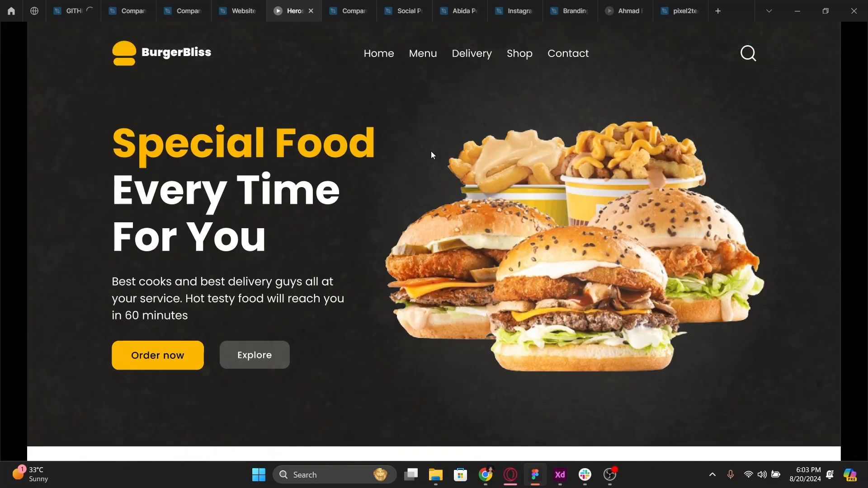
click(239, 11)
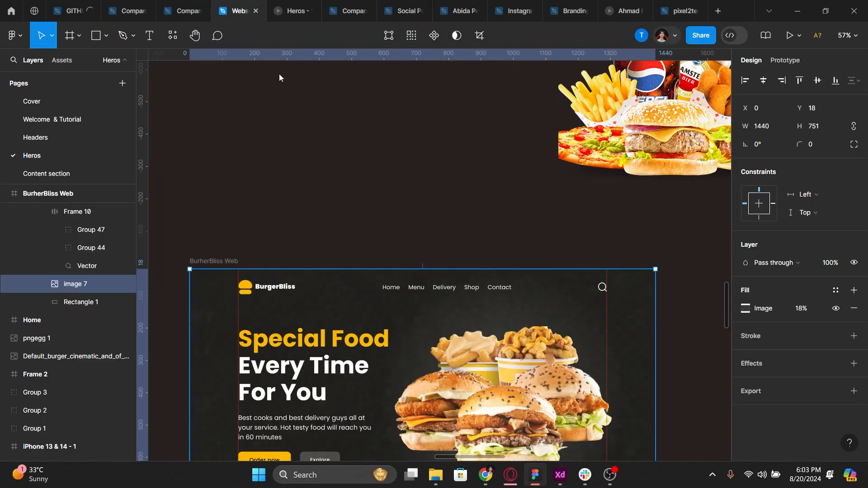
Draw a vertical line about 748 long just outside the hero's left edge, spanning the hero's height
drag(346, 149, 476, 53)
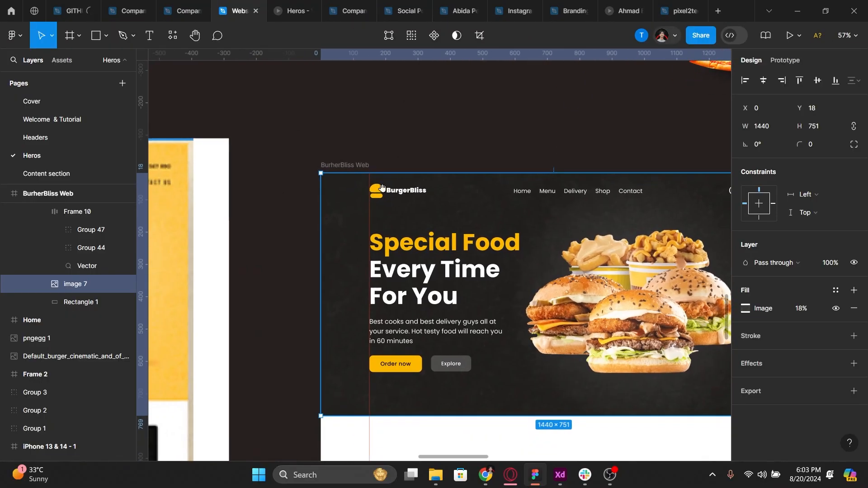
click(292, 316)
key(l)
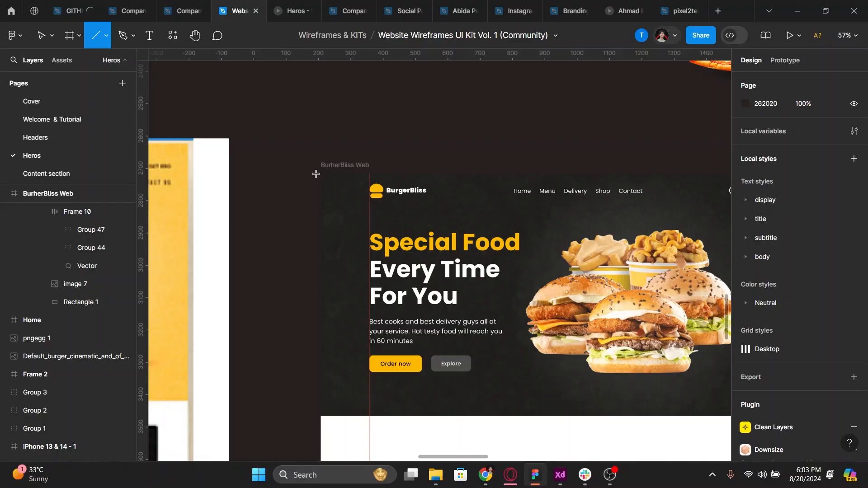
drag(315, 174, 316, 416)
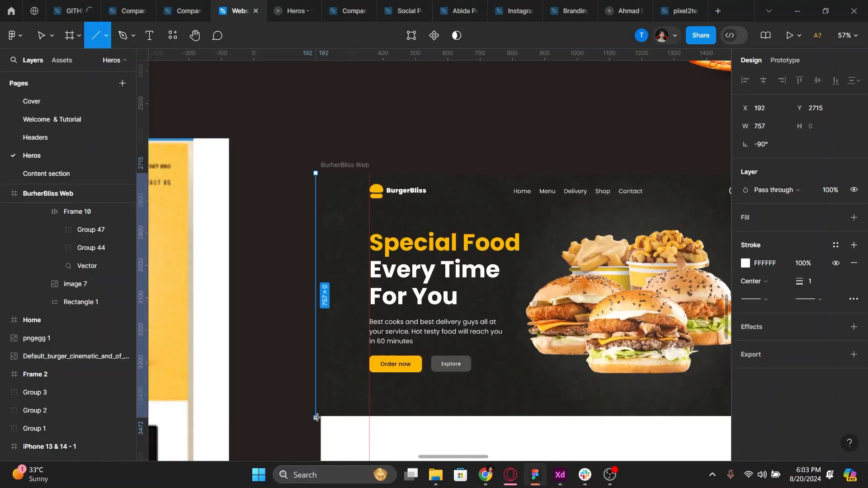
key(v)
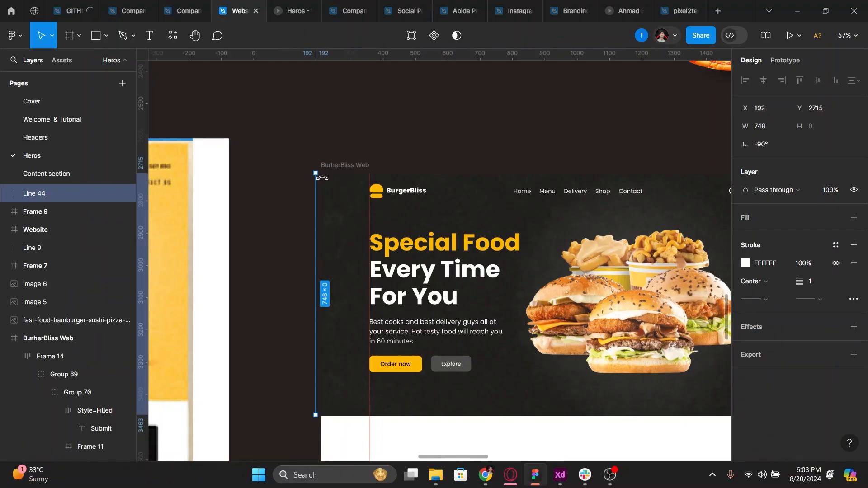
Extend the vertical line beside the page frame downwards and set its length to 1024
click(338, 319)
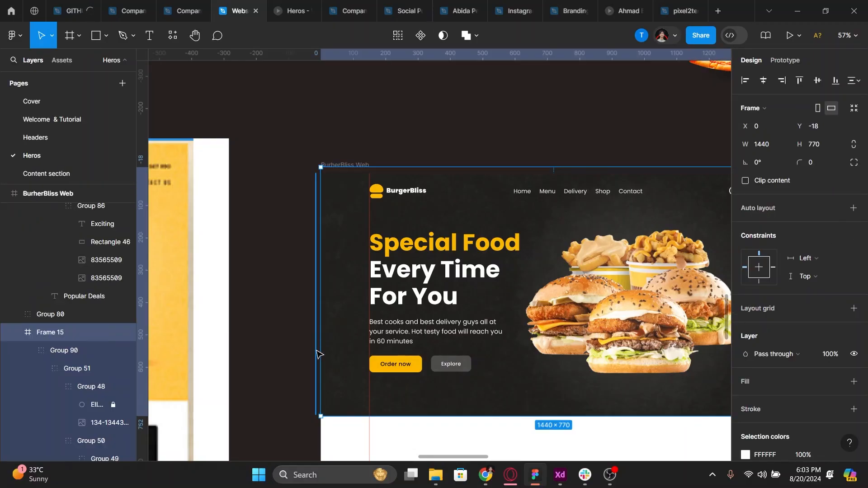
click(317, 415)
drag(316, 439, 299, 430)
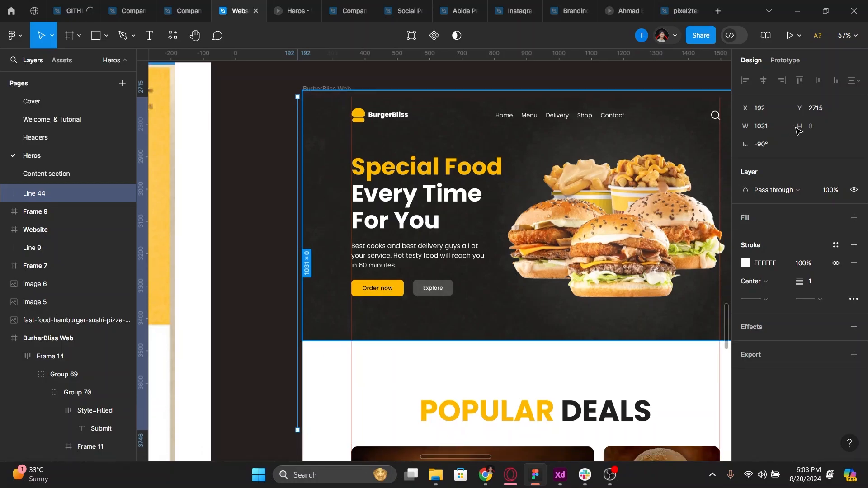
click(772, 127)
text(1024)
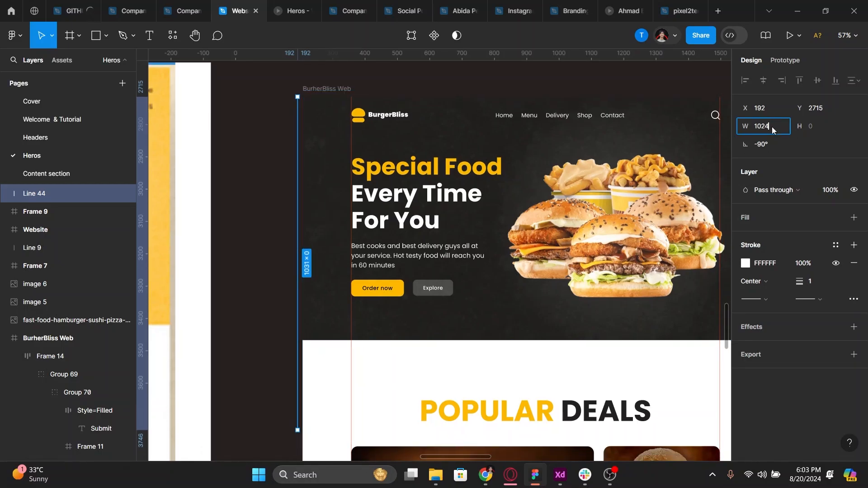
key(Return)
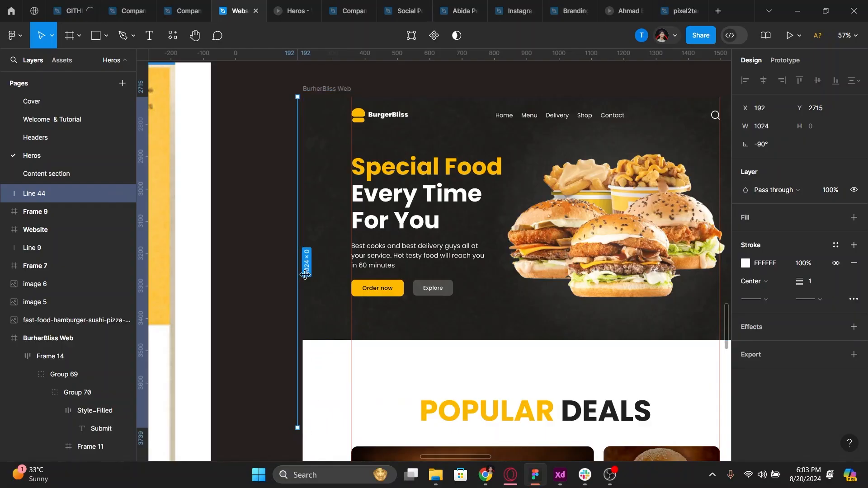
Compare the hero in the prototype preview with the design file, then select the whole BurgerBliss page frame for review
key(ctrl+Tab)
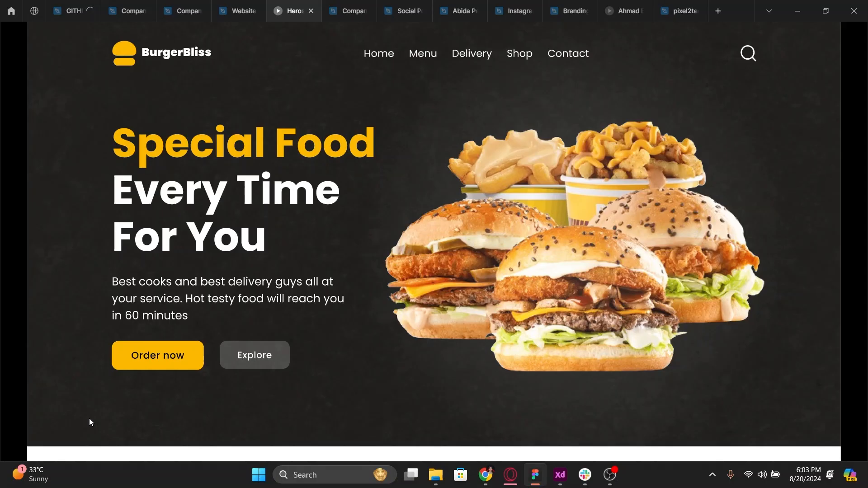
click(240, 3)
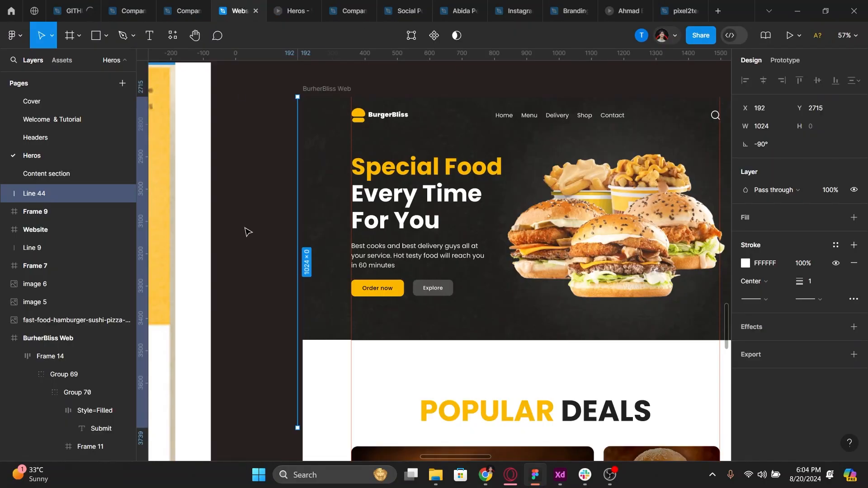
click(282, 7)
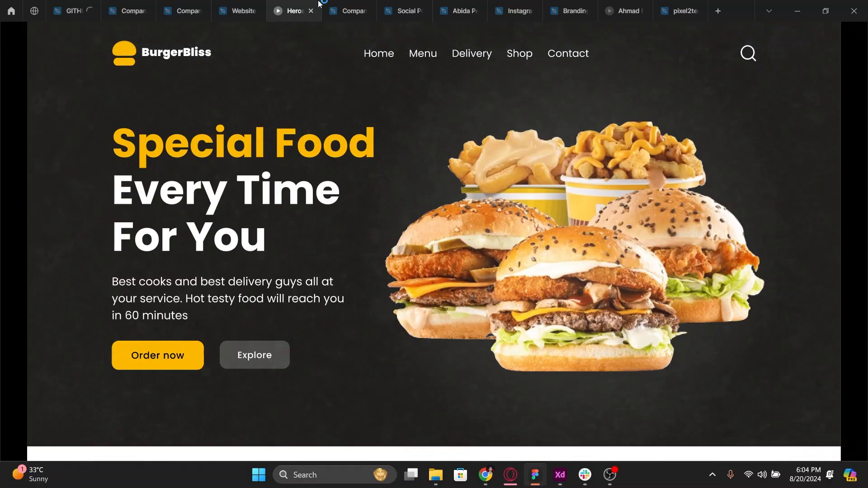
mouse_move(248, 3)
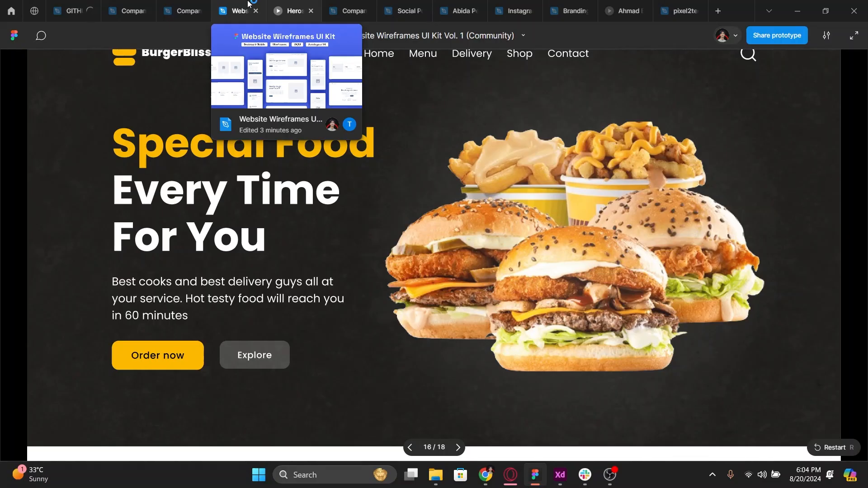
click(248, 4)
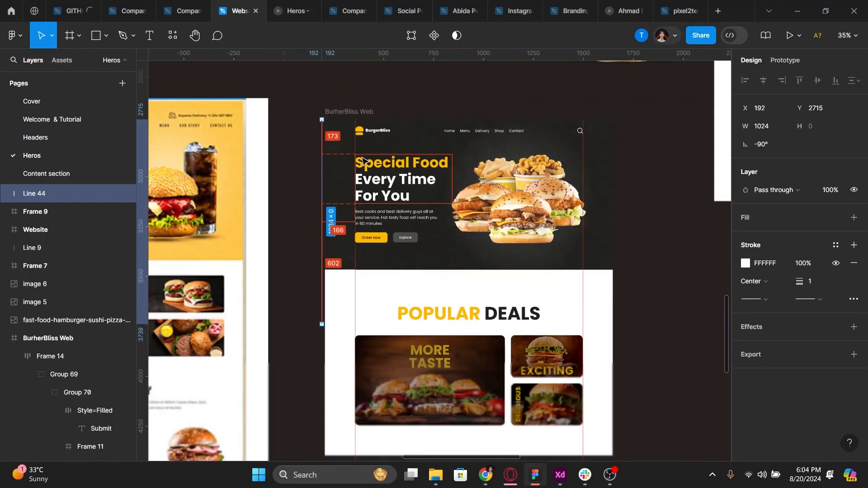
scroll(363, 160, down, 5)
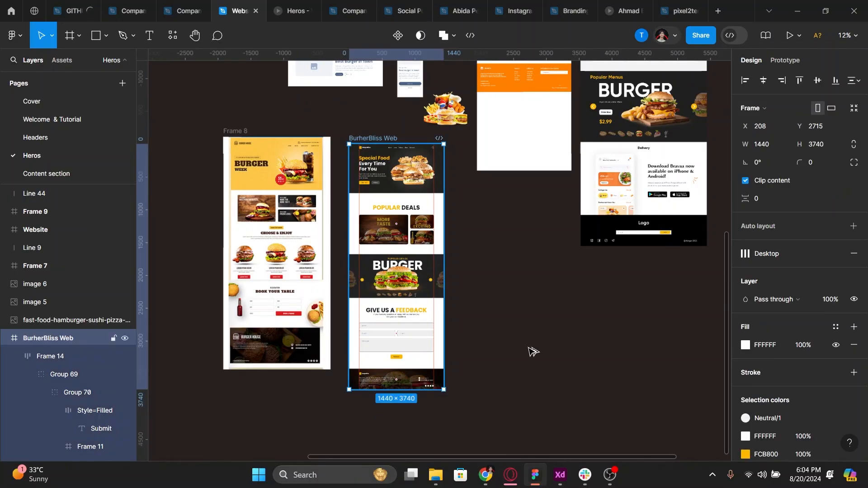
Duplicate the BurgerBliss page frame and scale the copy proportionally to a width of 1920
key(ctrl+d)
key(k)
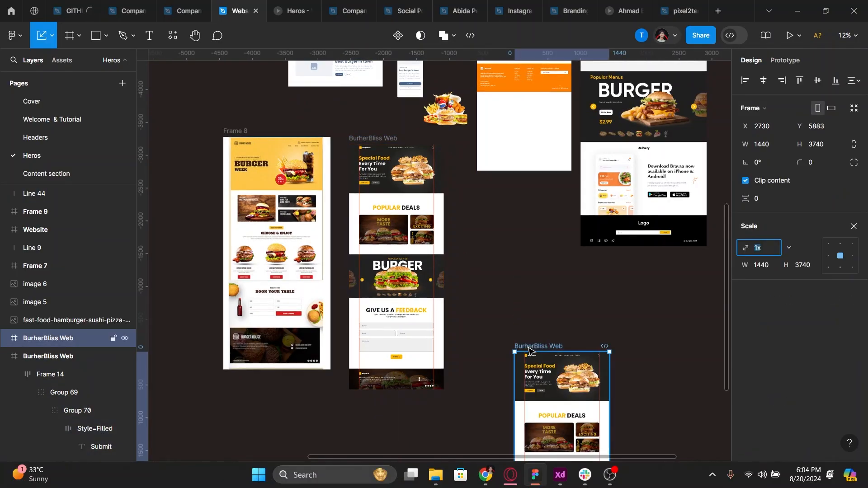
click(763, 266)
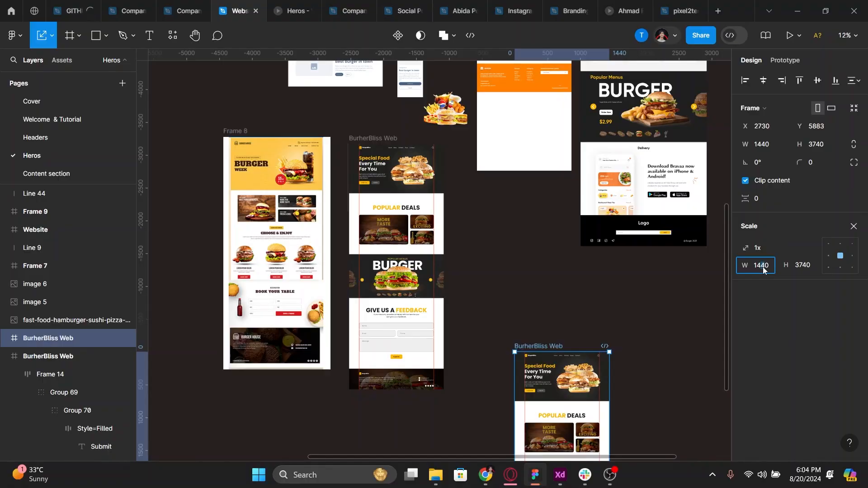
text(1920)
key(Return)
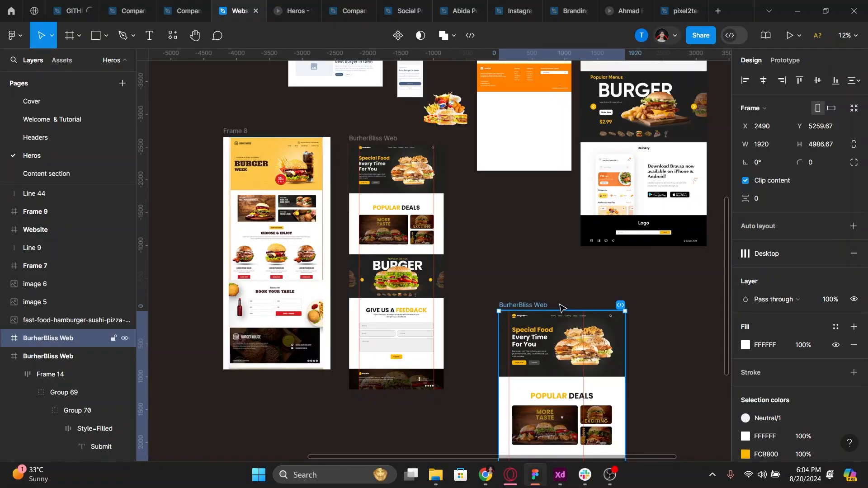
Preview the 1920-wide page copy in the prototype with its full width fitted, then return to the design file
key(shift+space)
click(414, 71)
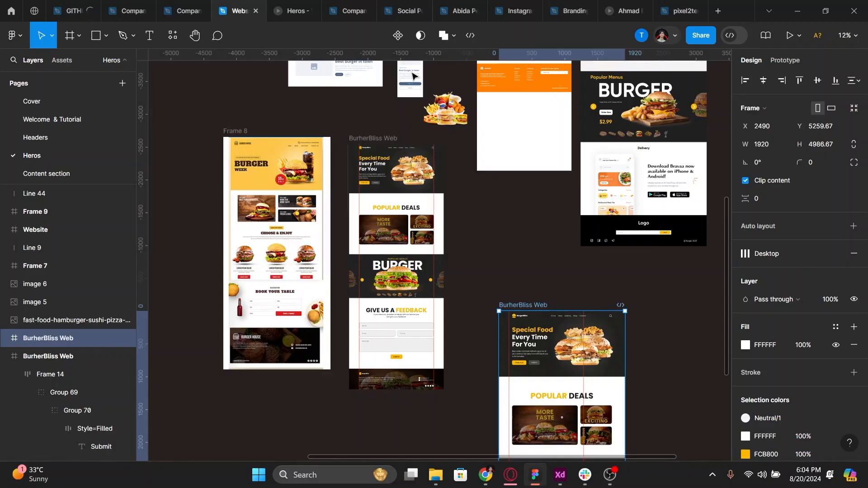
key(z)
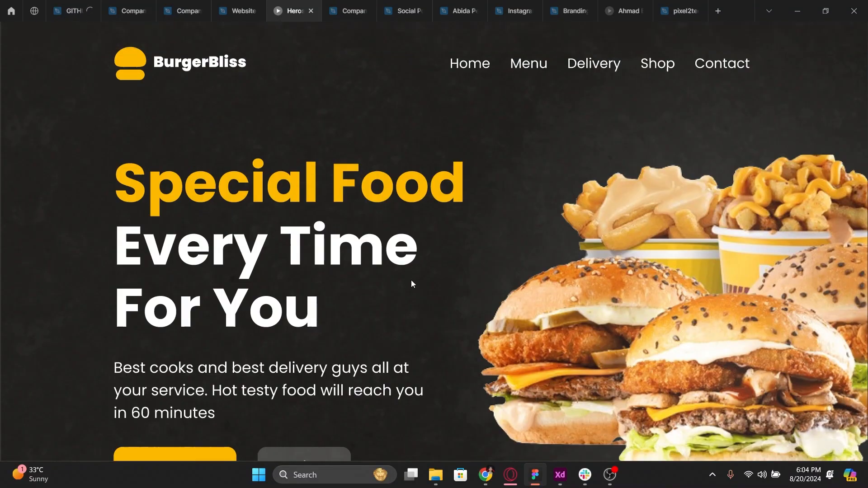
key(z)
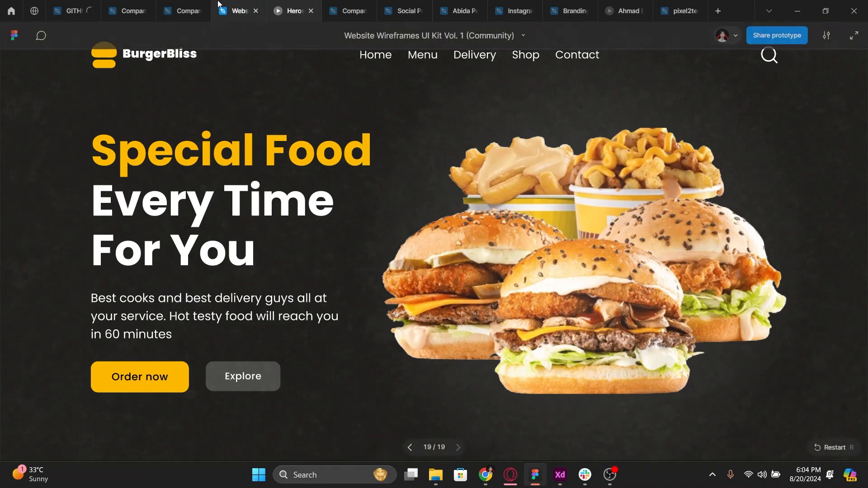
click(238, 11)
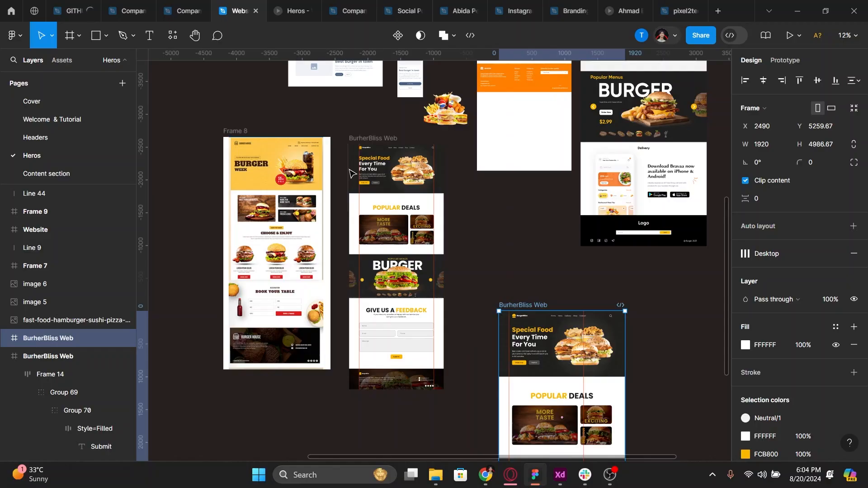
Move the vertical reference line beside the enlarged page copy, level with its top edge, and set its stroke weight to 4
click(488, 314)
drag(491, 330, 524, 391)
scroll(524, 396, up, 10)
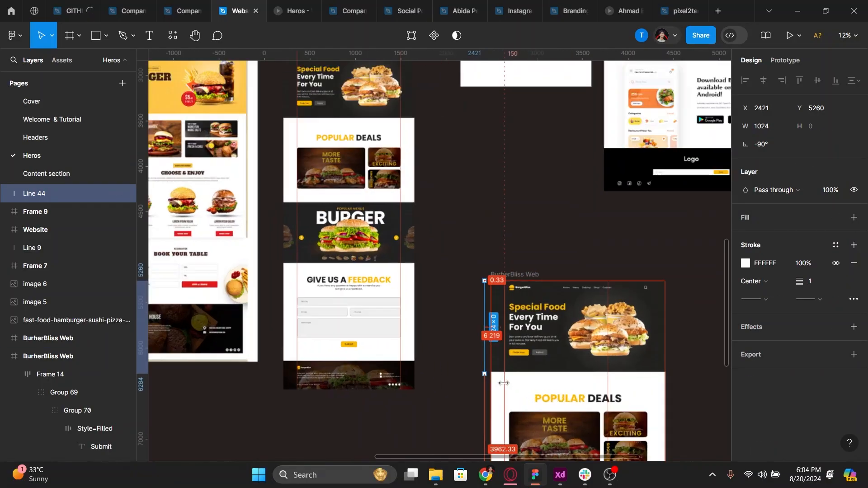
scroll(482, 374, up, 5)
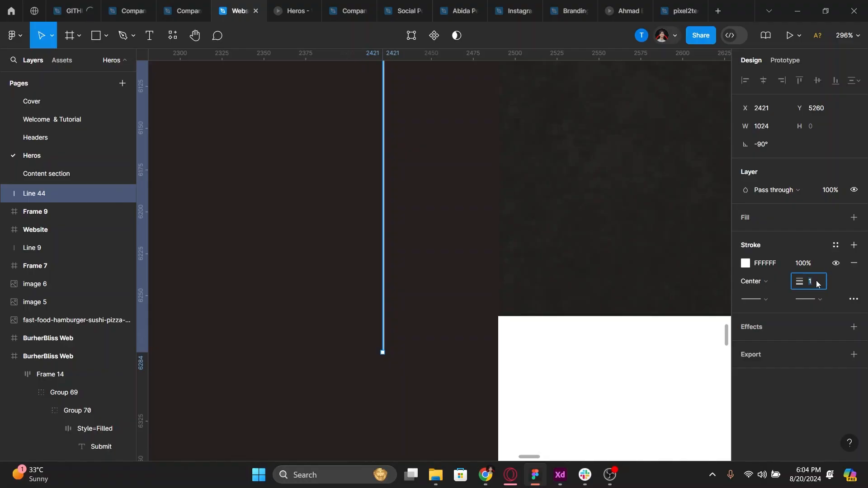
text(4)
key(Return)
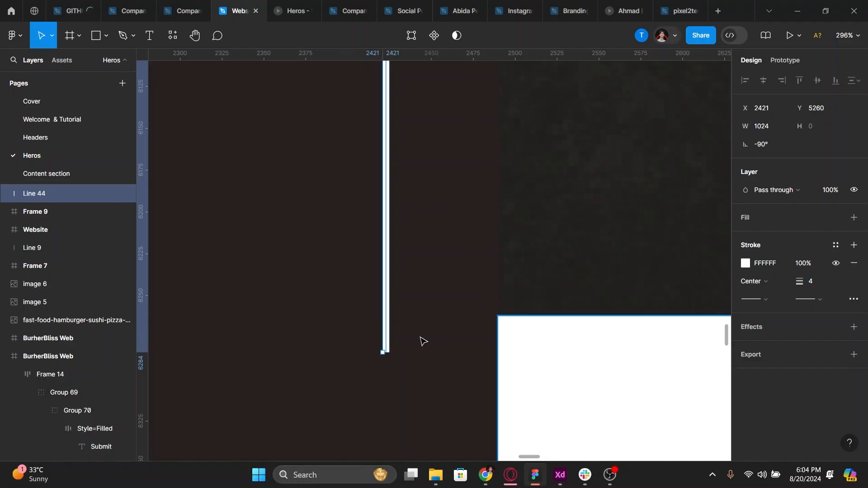
click(318, 288)
scroll(318, 289, down, 10)
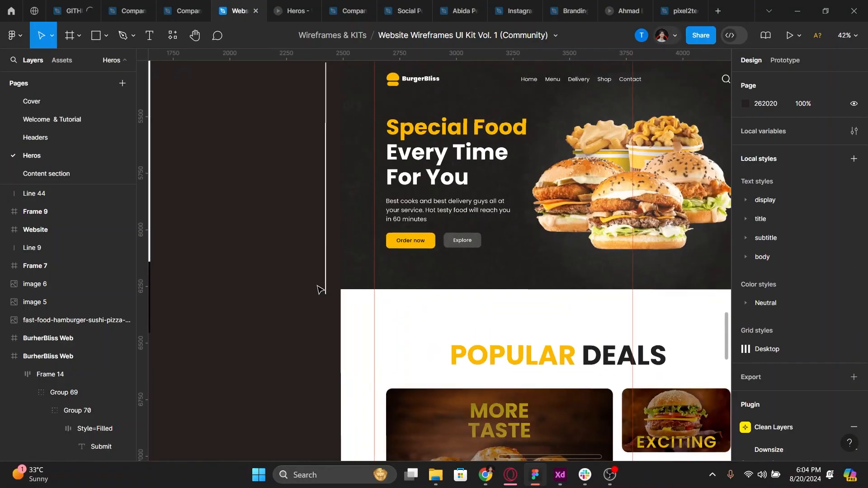
Review the hero and Popular Deals sections in the prototype preview, then return to the design file
click(274, 9)
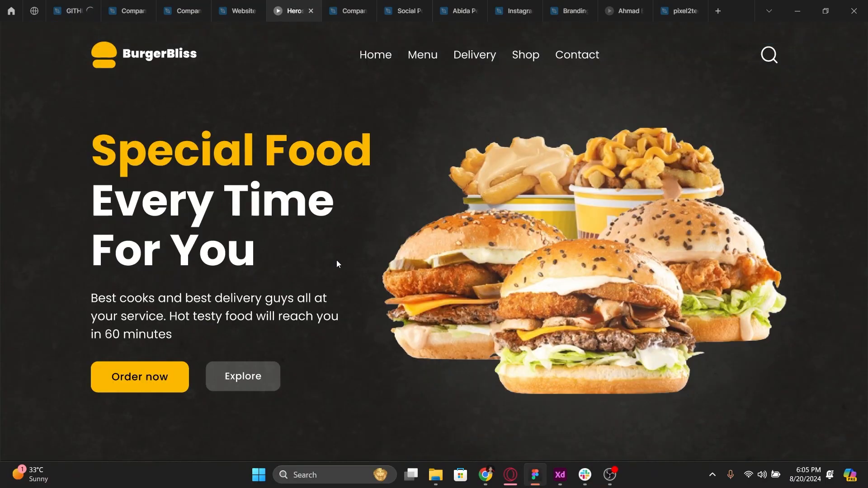
scroll(336, 264, down, 6)
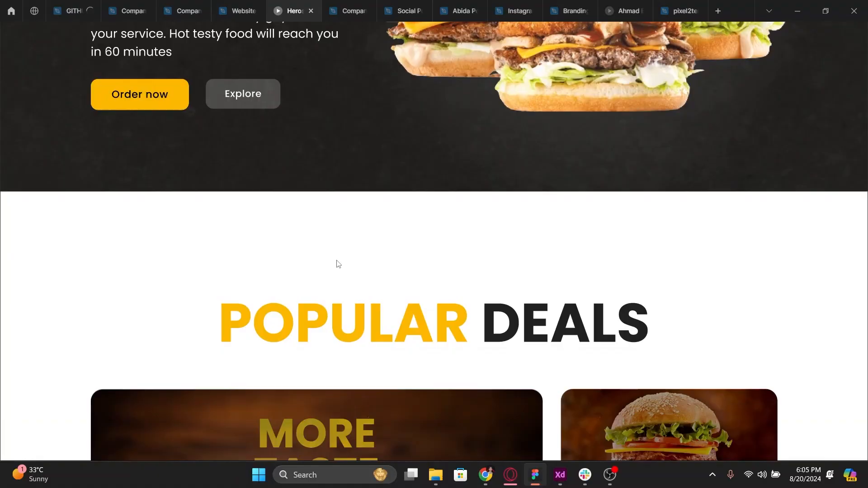
scroll(337, 264, down, 6)
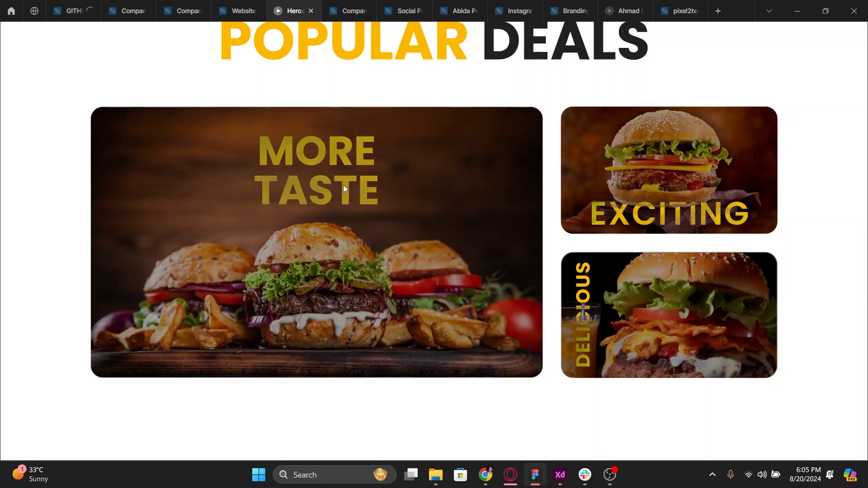
key(ctrl+shift+Tab)
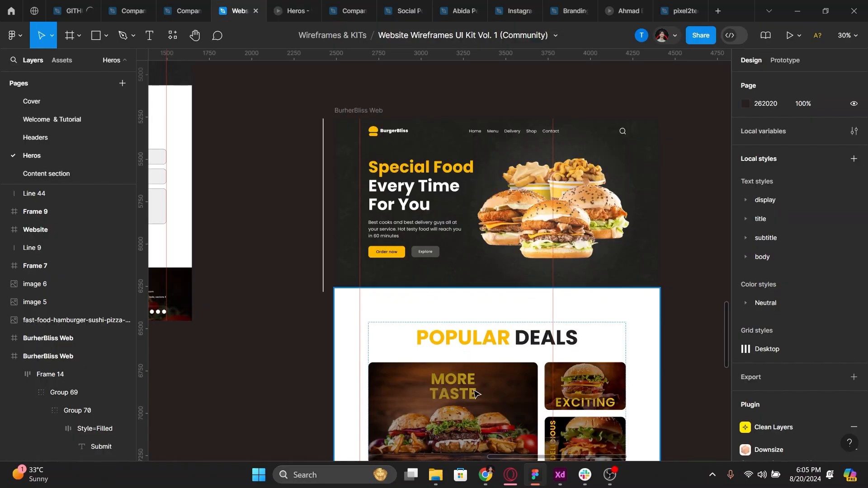
Overlay a duplicate of the "More Taste" text on the original, with Hard light blending and 80% opacity
click(468, 392)
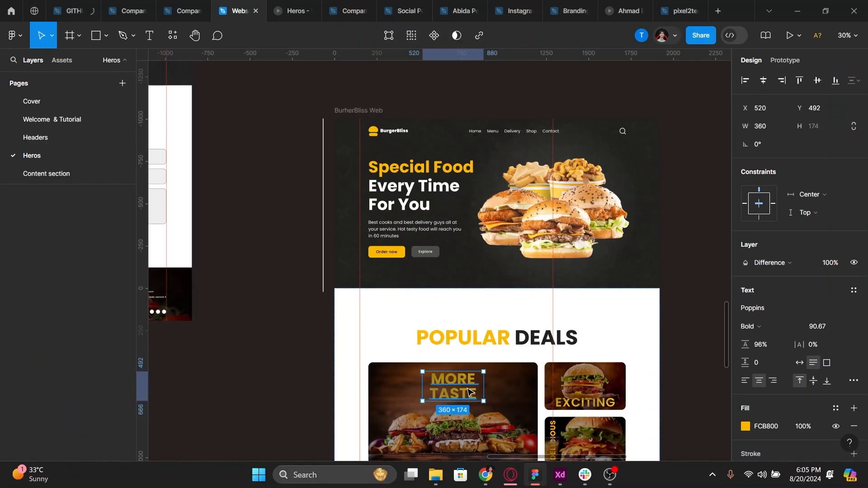
scroll(552, 399, up, 3)
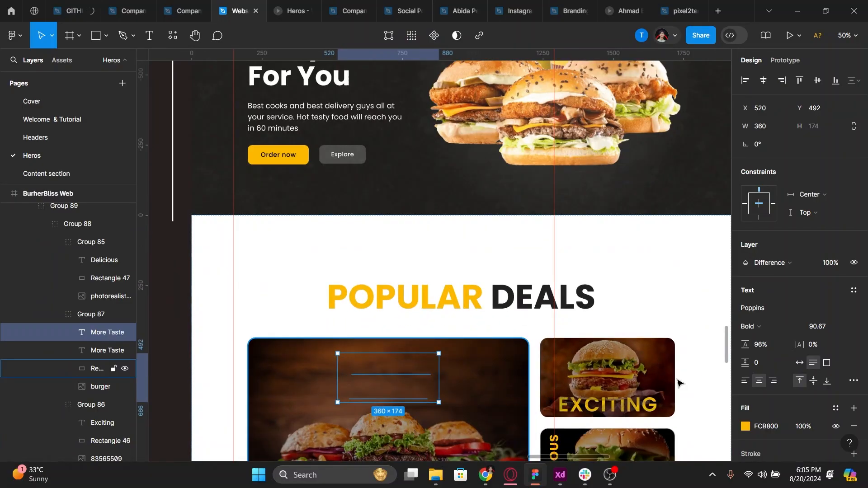
click(771, 262)
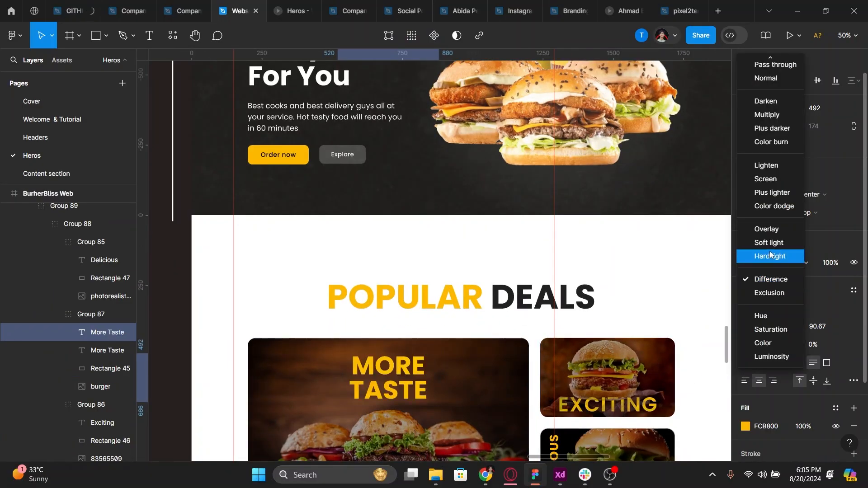
click(770, 256)
click(833, 264)
text(70)
key(Return)
text(80)
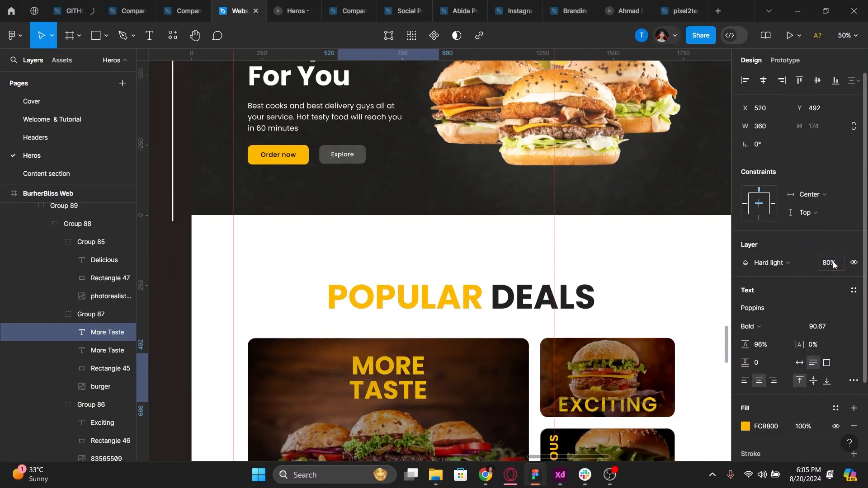
key(Return)
Overlay a duplicate of the vertical "Delicious" text on the original, with Hard light blending and 30% opacity
scroll(564, 305, down, 5)
scroll(564, 305, right, 2)
click(564, 305)
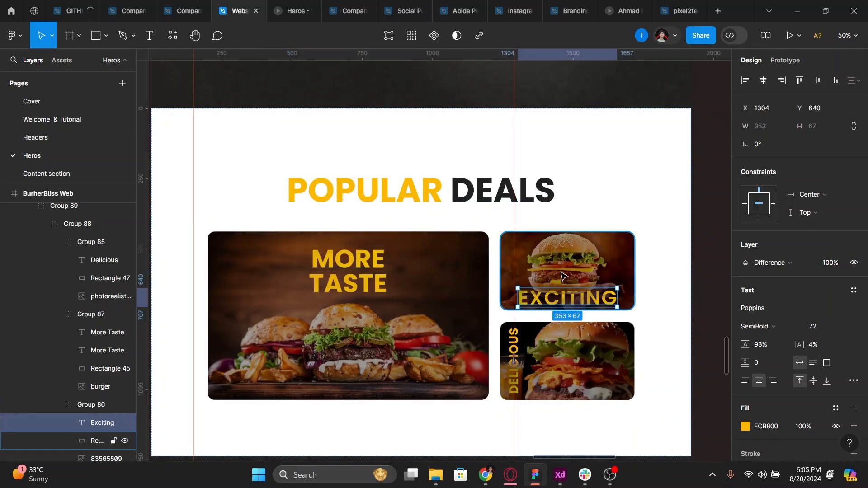
click(523, 347)
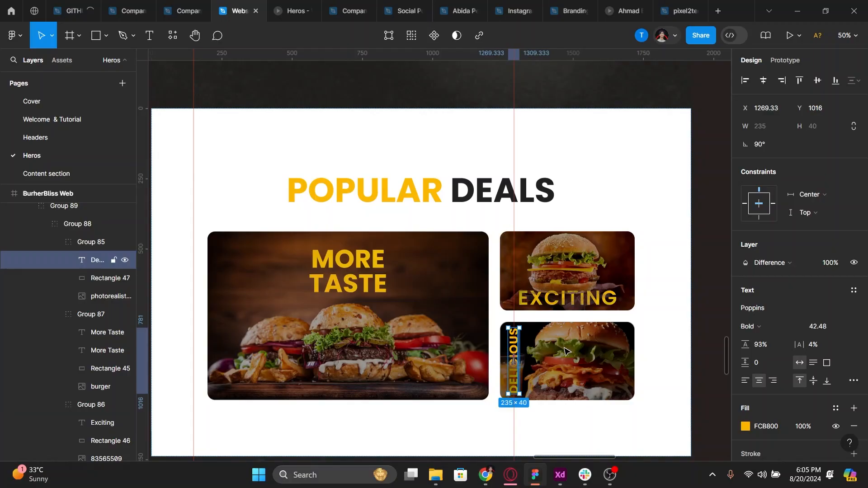
click(791, 264)
click(782, 253)
click(830, 264)
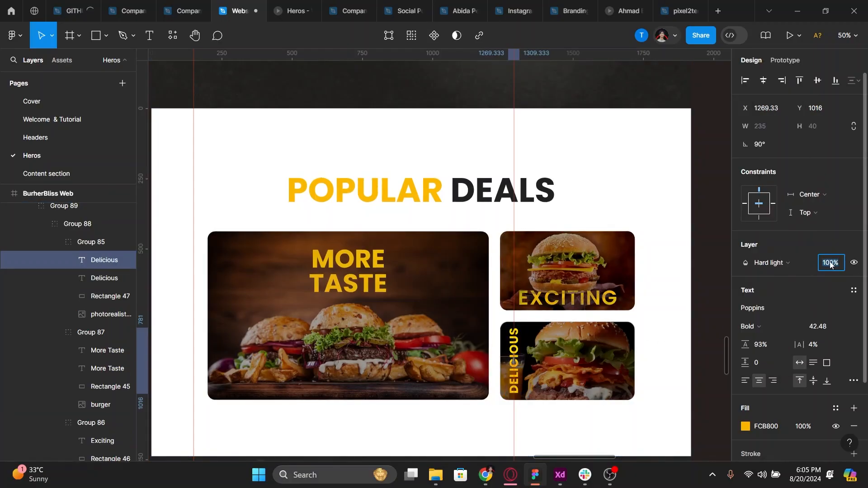
text(80)
key(Return)
text(50)
key(Return)
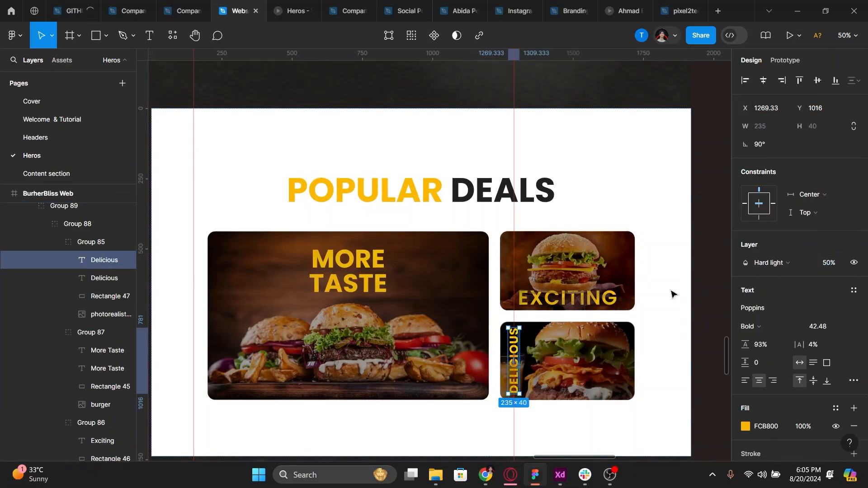
text(30)
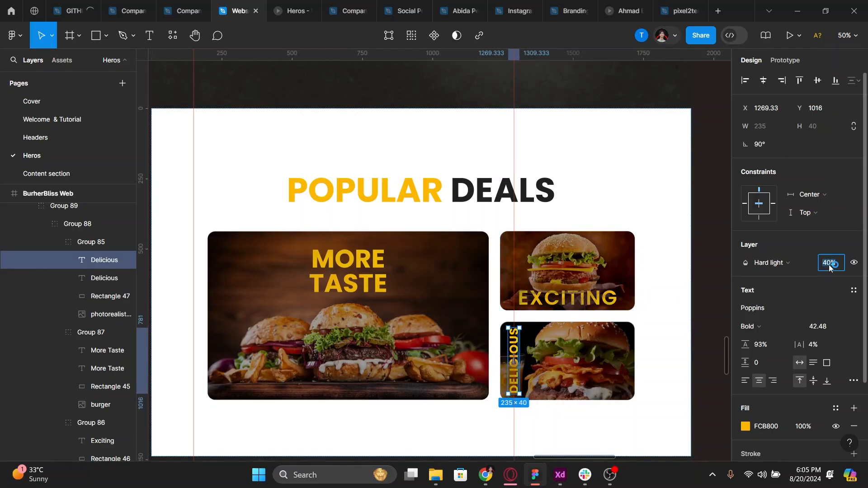
key(Return)
Overlay a duplicate of the "Exciting" text on the original, with Hard light blending and 30% opacity
double_click(595, 306)
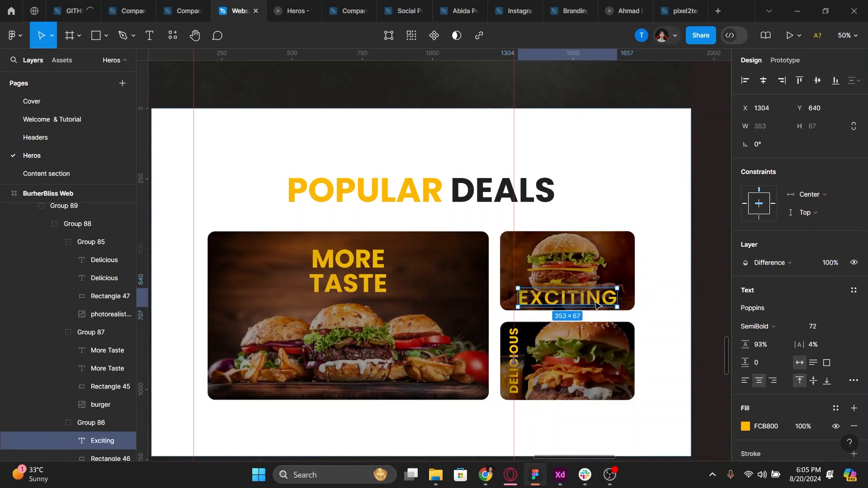
click(784, 263)
click(787, 256)
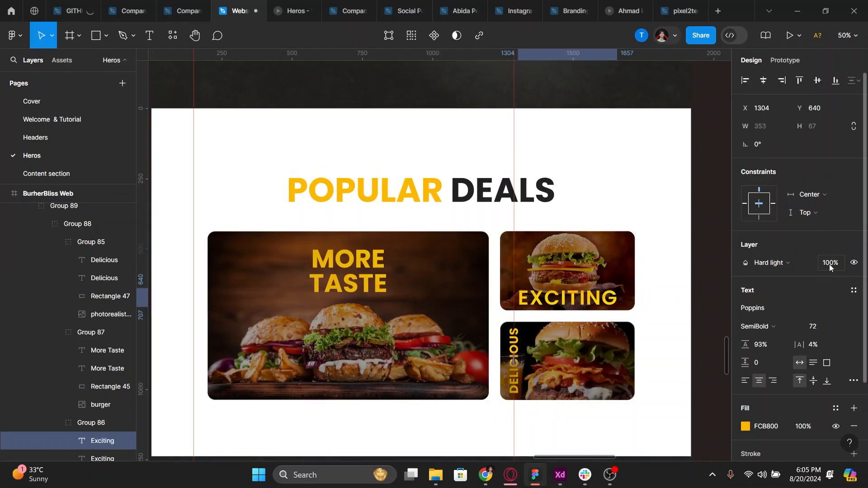
click(829, 264)
text(70)
key(Return)
text(50)
key(Return)
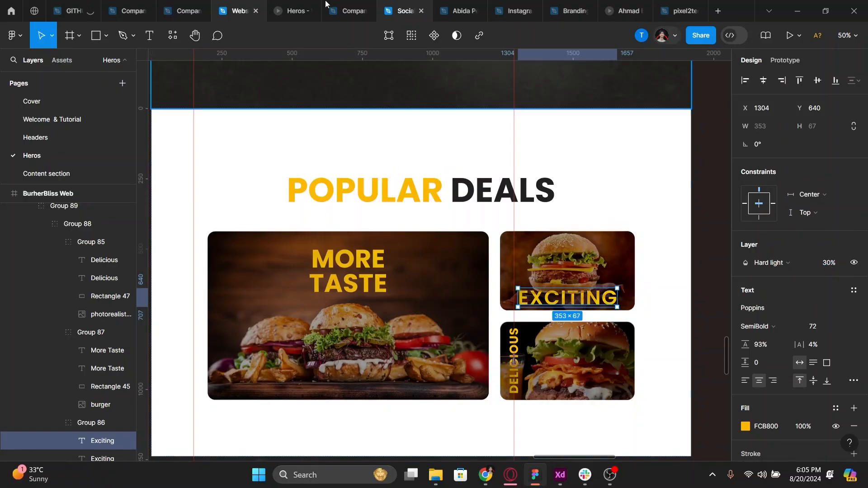
Compare the three Popular Deals card texts in the prototype preview, then return to the design file
click(294, 11)
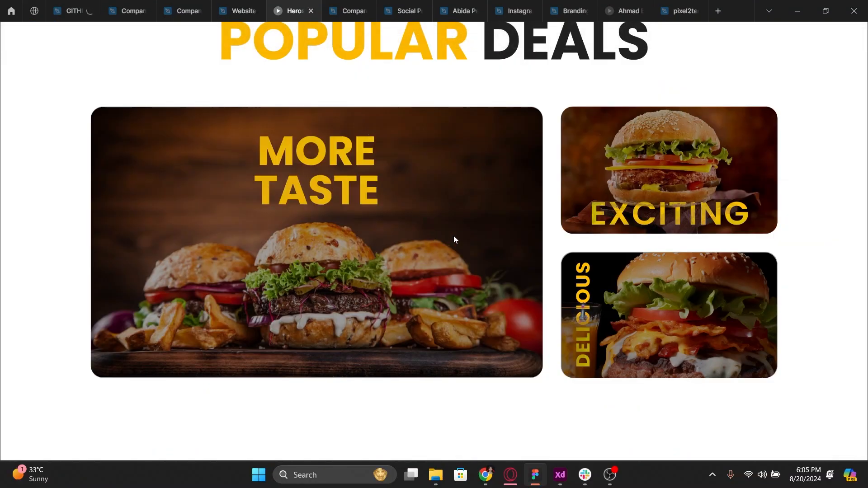
scroll(454, 236, up, 1)
click(235, 10)
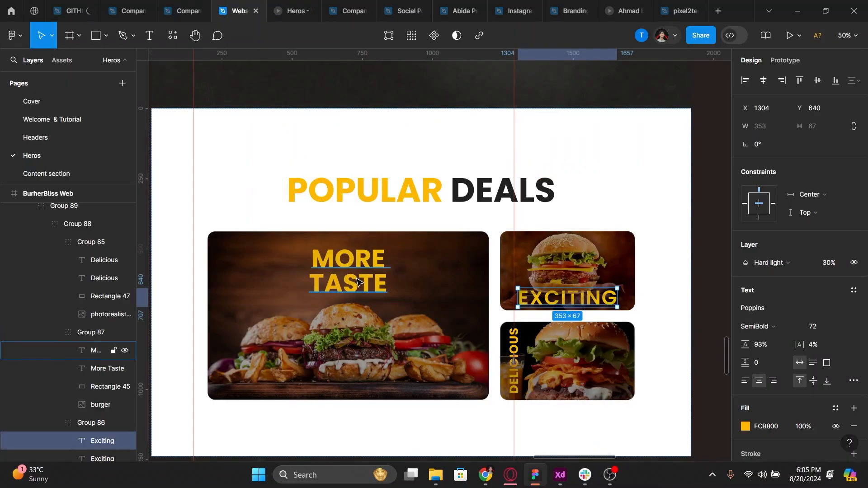
Set the opacity of the upper "More Taste" text layer to 30%
click(342, 272)
click(829, 263)
text(40)
key(Return)
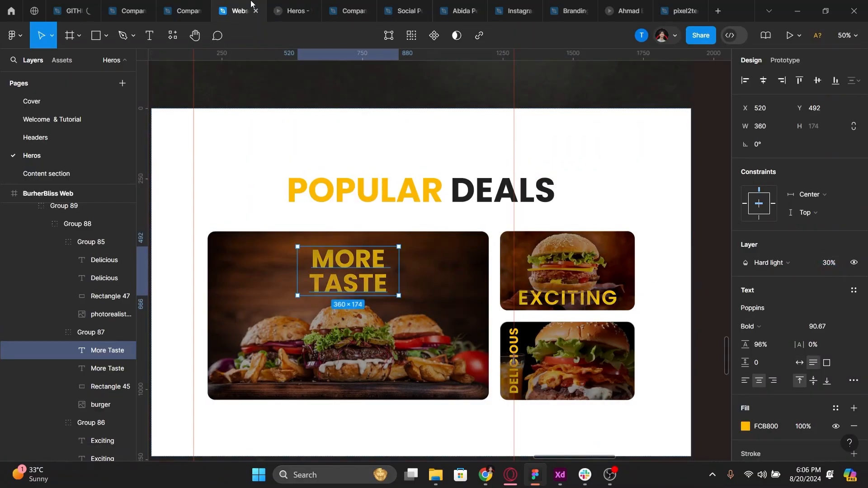
Review the BurgerBliss page in the prototype preview, from the Popular Deals cards through the burger menu to the feedback form and footer
click(294, 11)
scroll(553, 273, down, 2)
scroll(553, 274, down, 10)
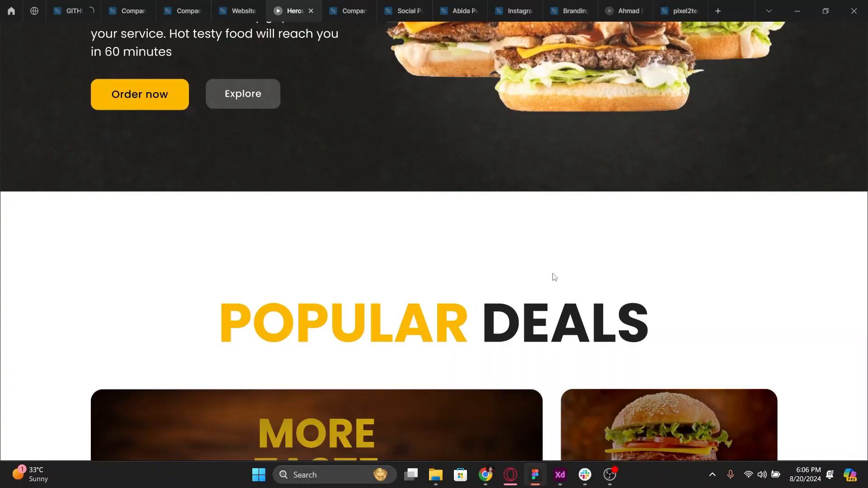
scroll(552, 274, down, 7)
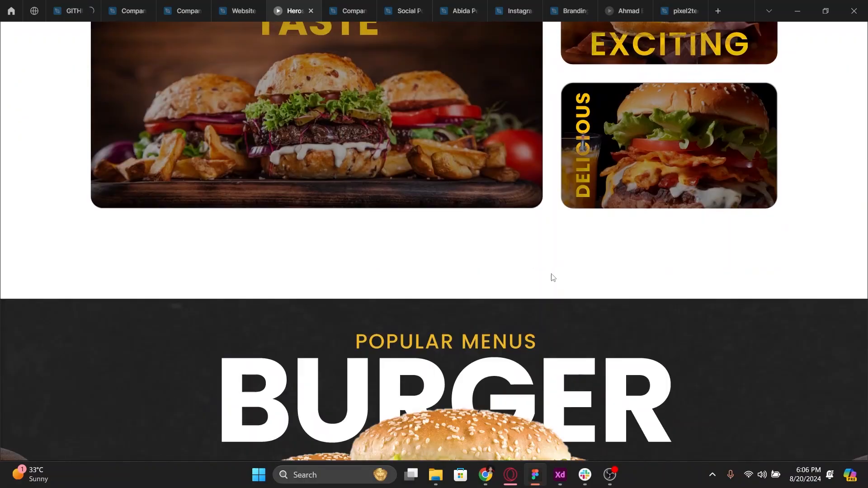
scroll(551, 278, down, 2)
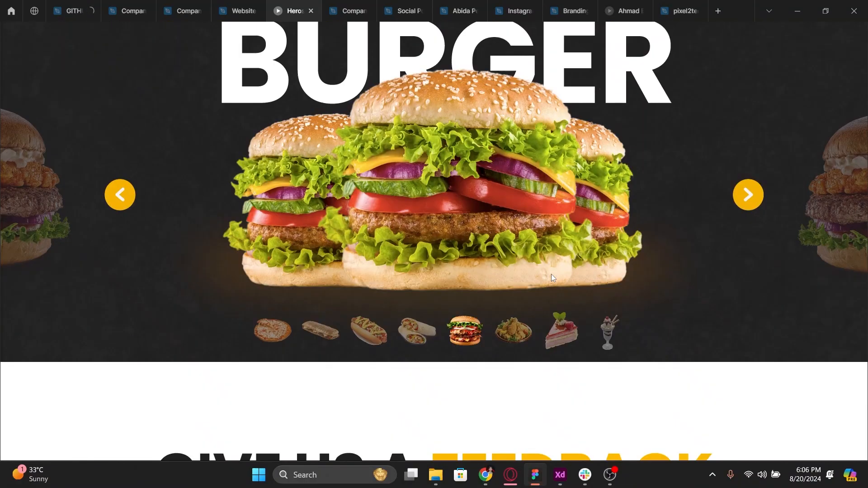
scroll(557, 278, up, 1)
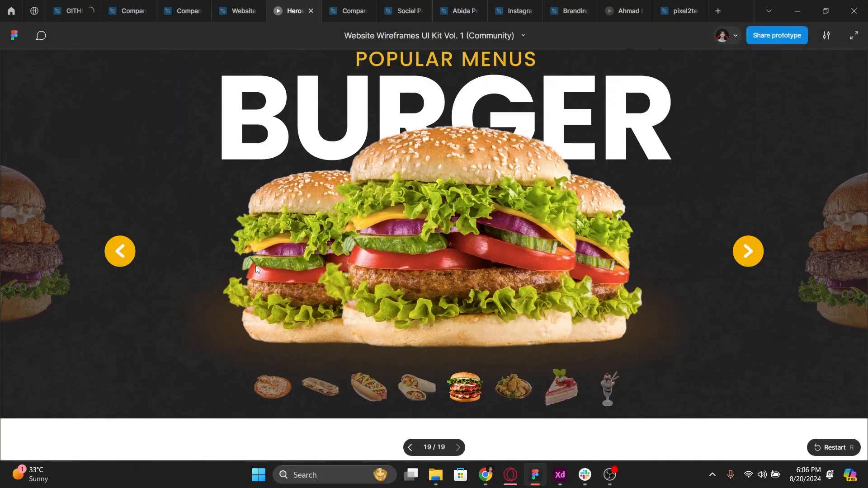
scroll(569, 259, down, 7)
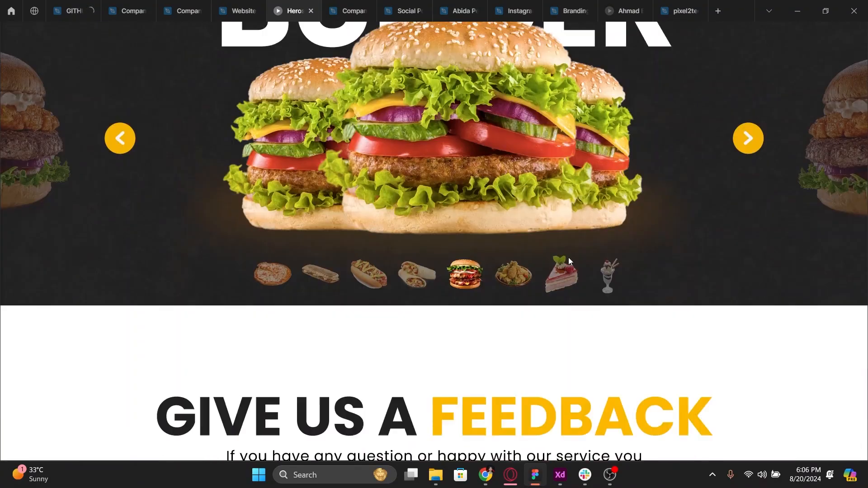
scroll(568, 261, down, 2)
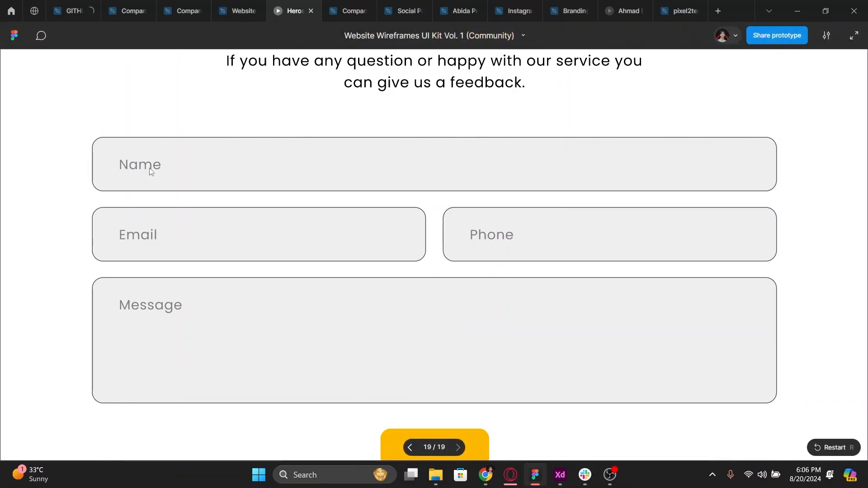
scroll(319, 250, down, 1)
scroll(319, 250, down, 3)
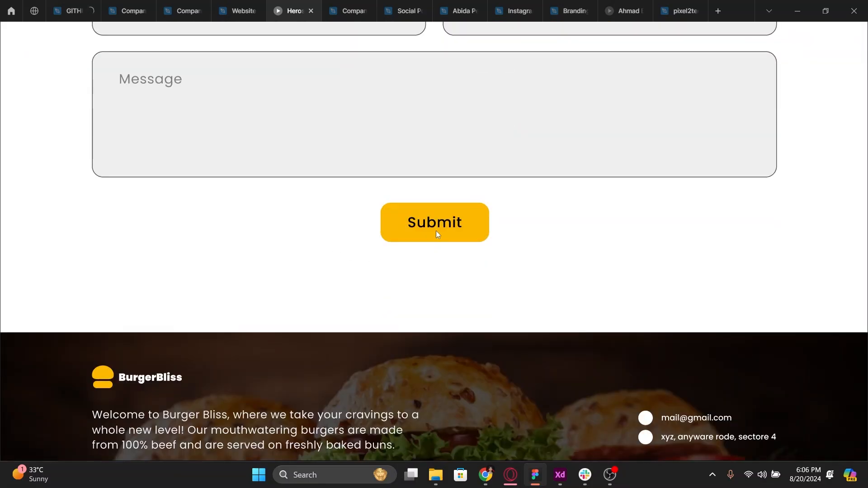
scroll(436, 232, down, 1)
scroll(317, 294, up, 5)
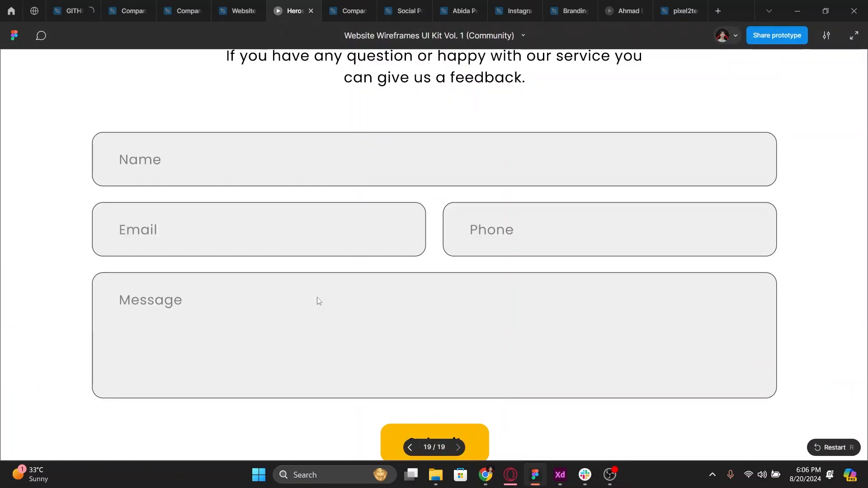
scroll(369, 307, down, 1)
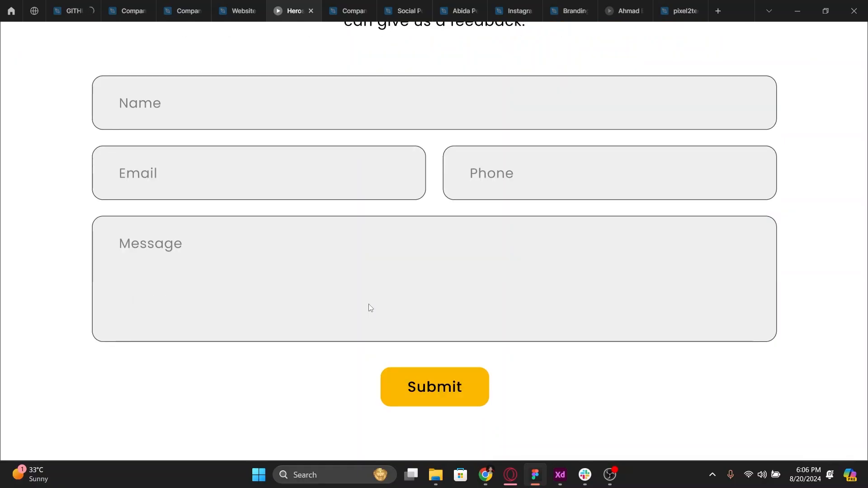
Switch to the Opera browser, search for "ranchers", open the Ranchers café website and examine its "Hit us up!" contact form
key(alt+Tab)
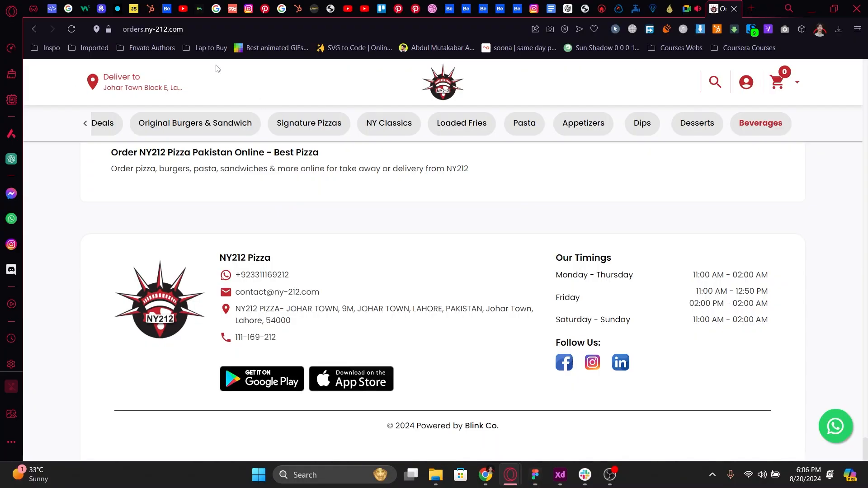
right_click(34, 31)
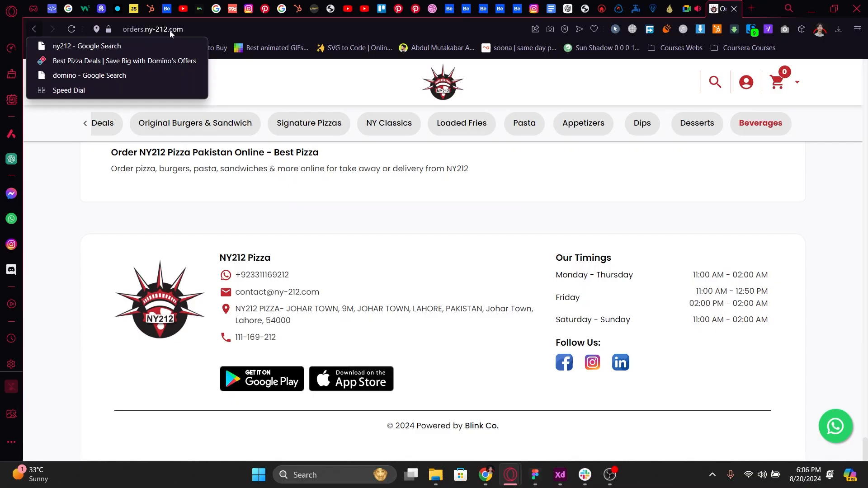
click(504, 26)
text(ranchers)
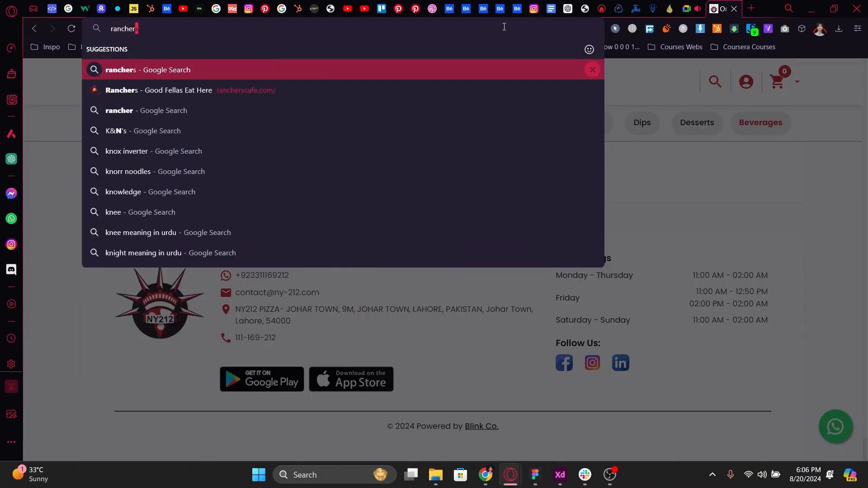
key(Return)
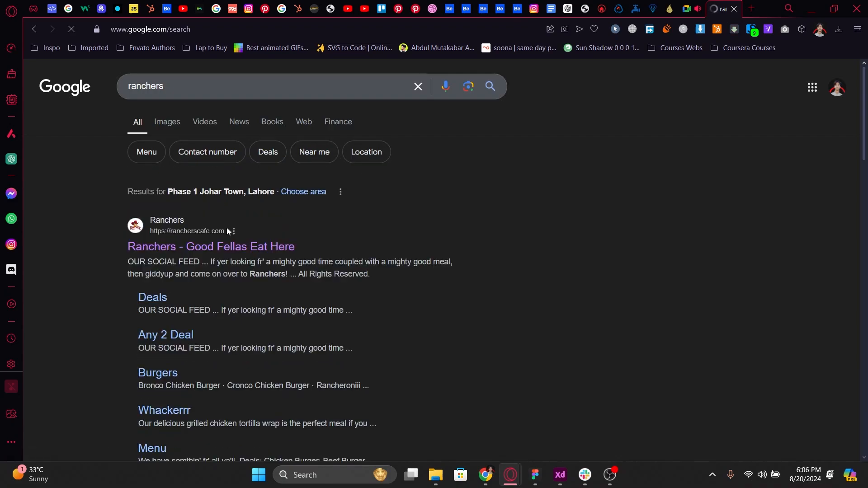
click(226, 247)
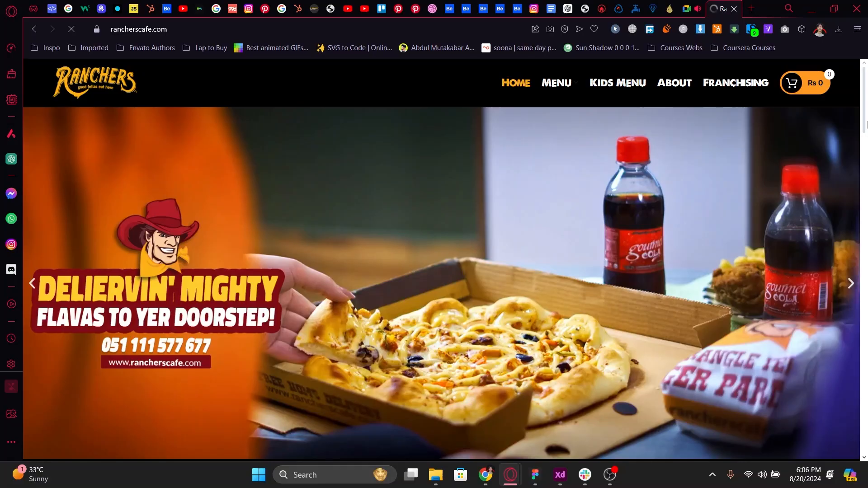
drag(867, 125, 867, 369)
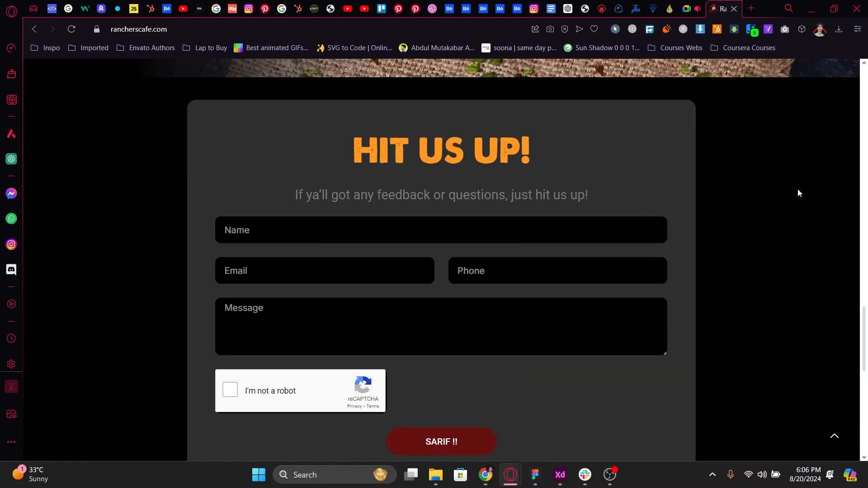
scroll(867, 317, down, 1)
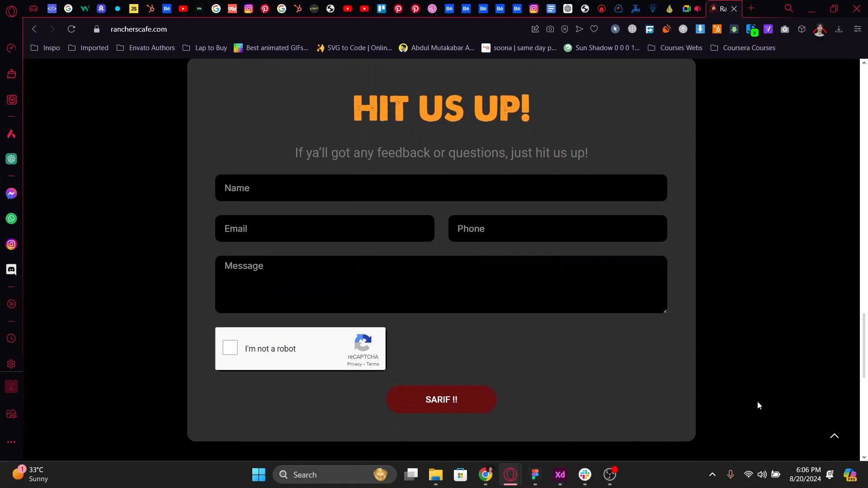
Return to the Figma prototype preview and compare its feedback form with the Ranchers contact form
click(542, 476)
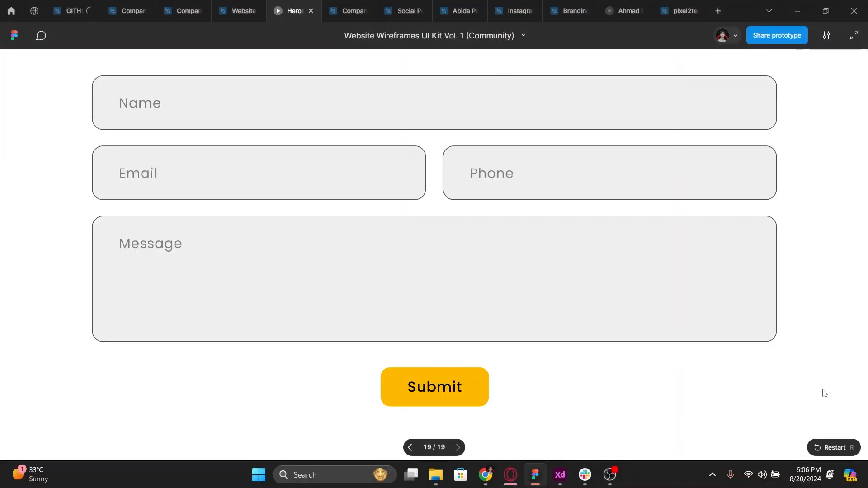
scroll(841, 388, up, 2)
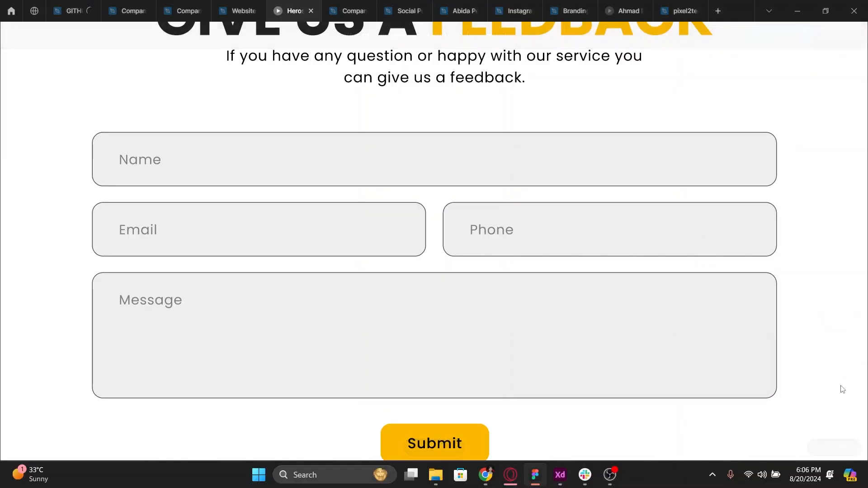
scroll(841, 386, up, 1)
scroll(841, 386, down, 1)
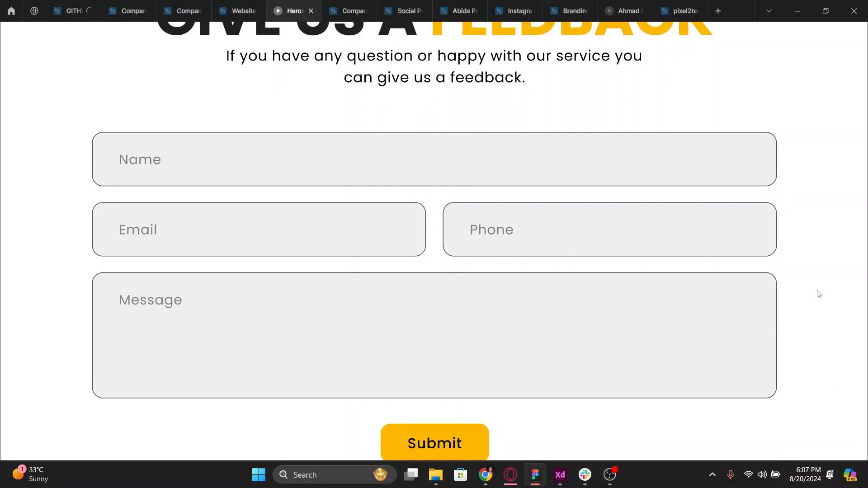
Go back to the Ranchers website and examine its social feed, enlarged footer and "Have a Bite of Our Best!" section
click(802, 12)
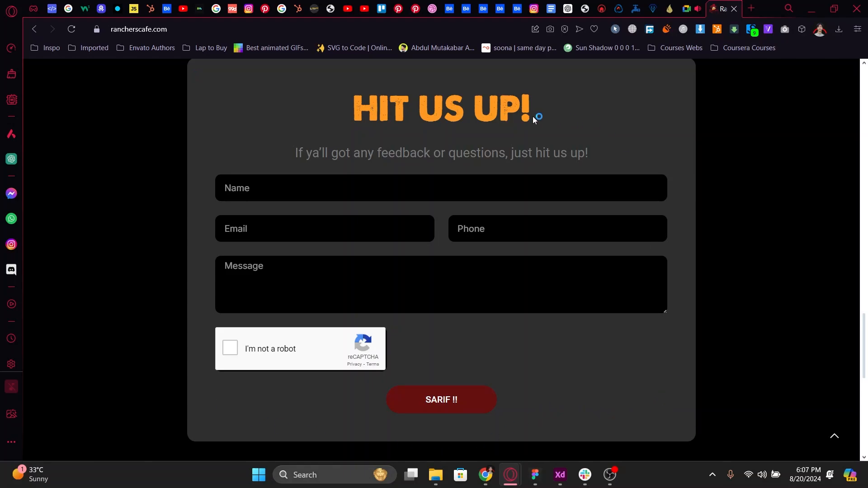
drag(867, 358, 866, 423)
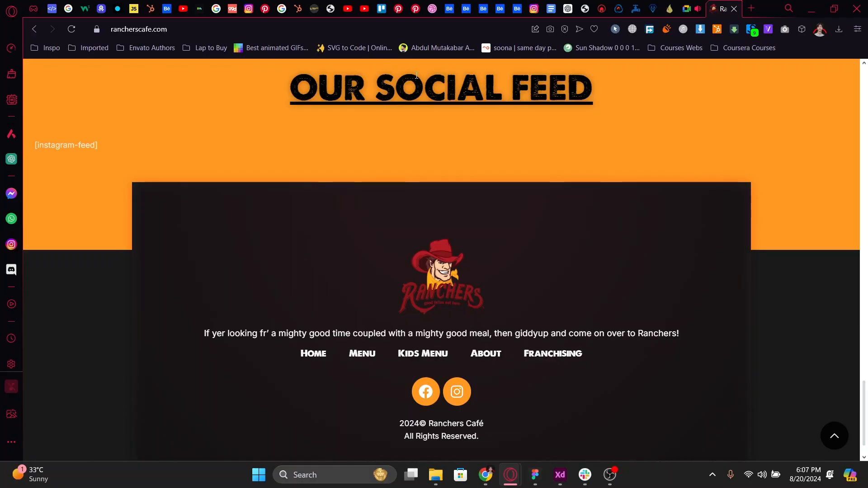
click(258, 151)
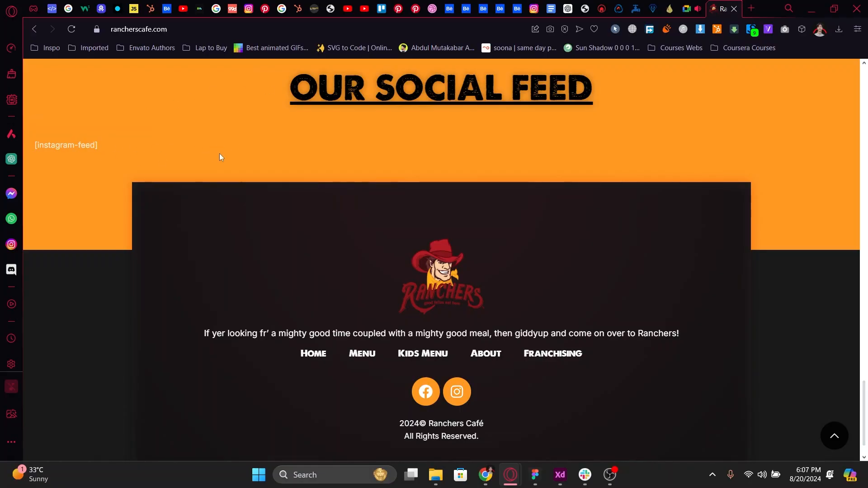
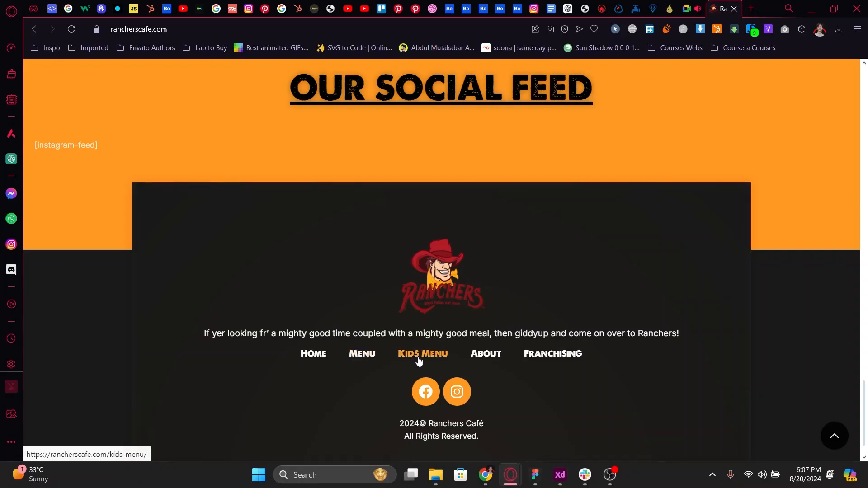
ctrl+scroll(418, 357, up, 5)
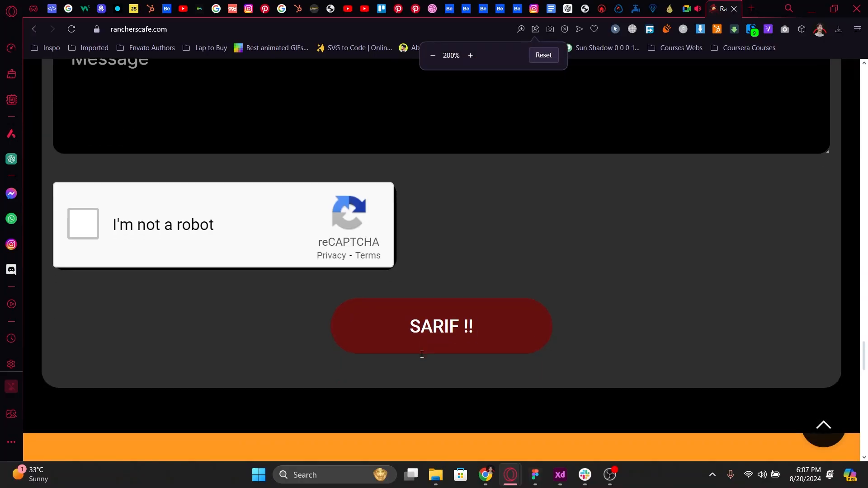
scroll(422, 355, down, 10)
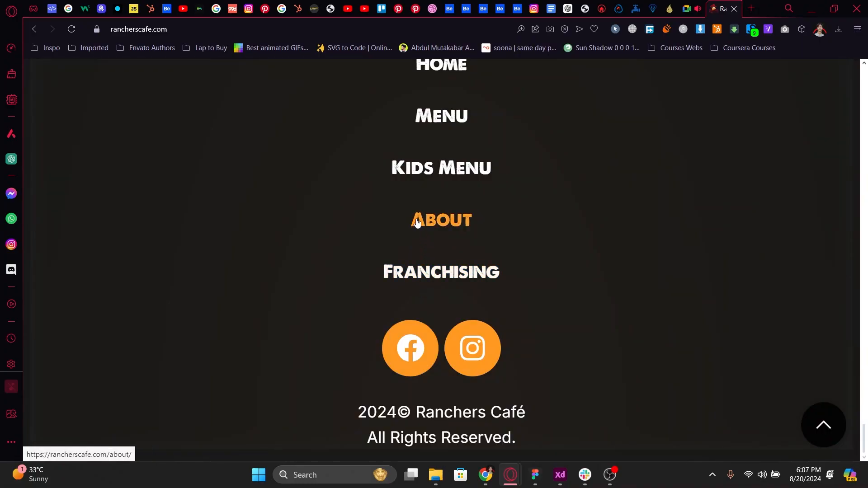
ctrl+scroll(400, 188, down, 2)
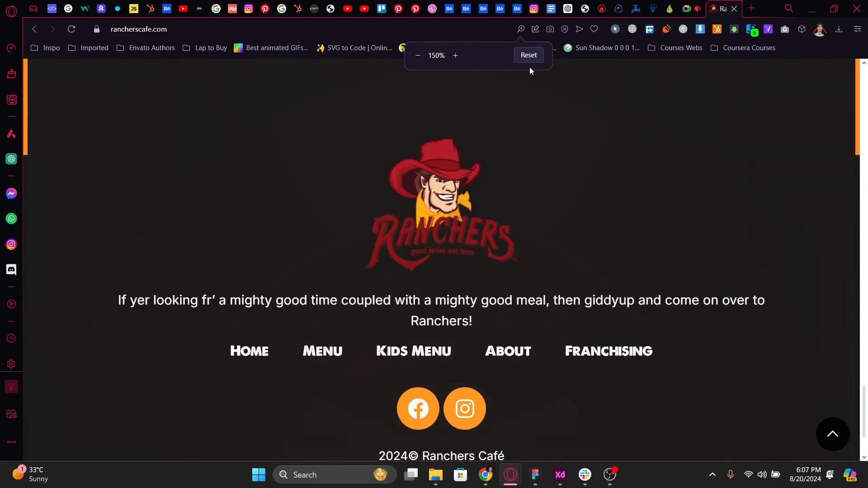
ctrl+scroll(520, 123, down, 3)
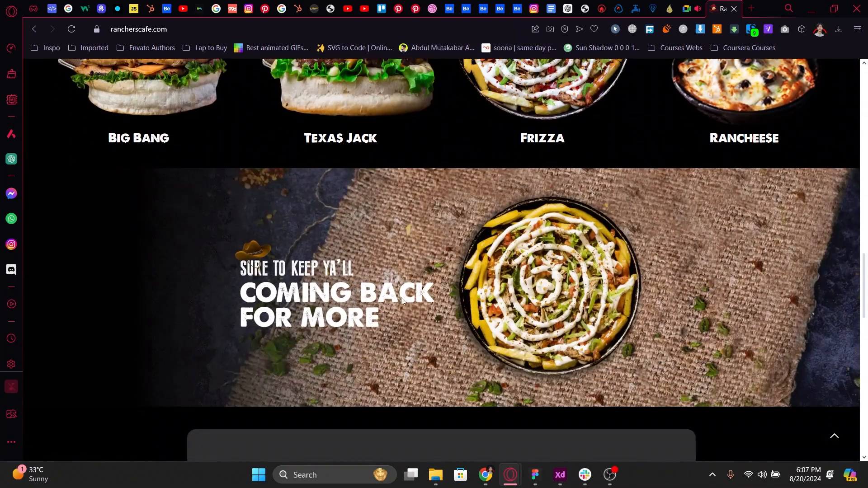
scroll(402, 300, up, 6)
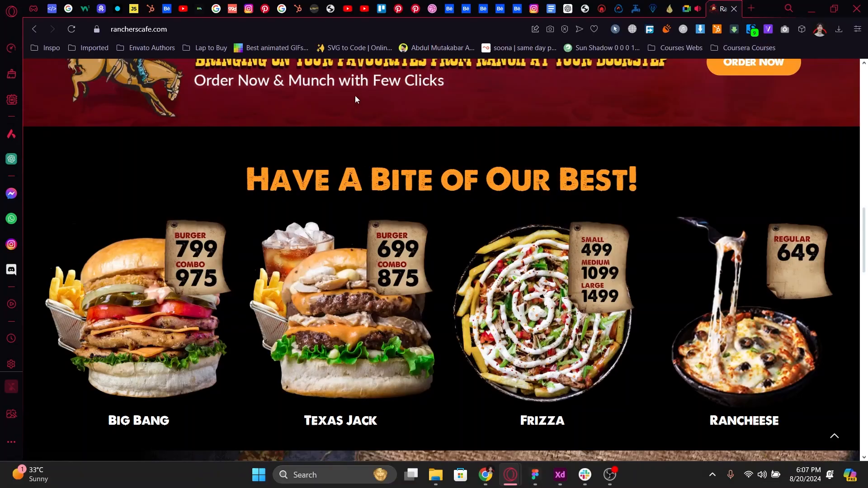
Return to the Figma prototype preview and review the whole BurgerBliss page between the hero section and the footer
key(alt+Tab)
scroll(453, 267, up, 10)
scroll(453, 268, down, 1)
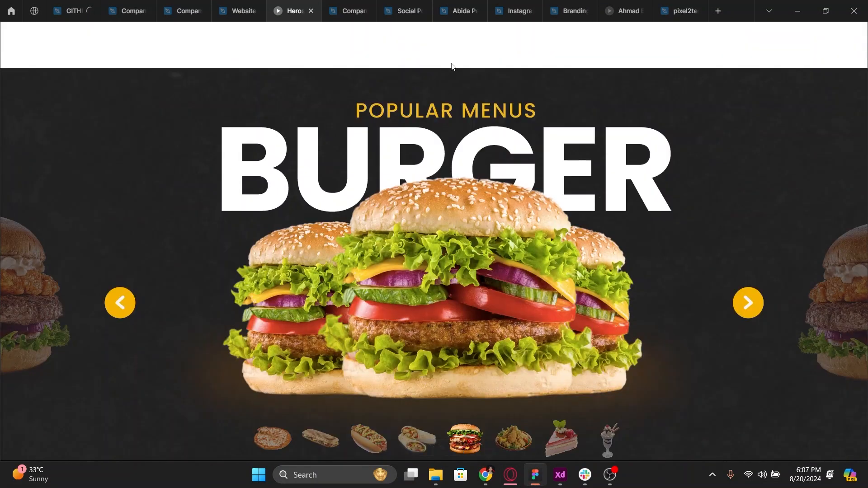
scroll(452, 66, up, 1)
scroll(451, 65, down, 10)
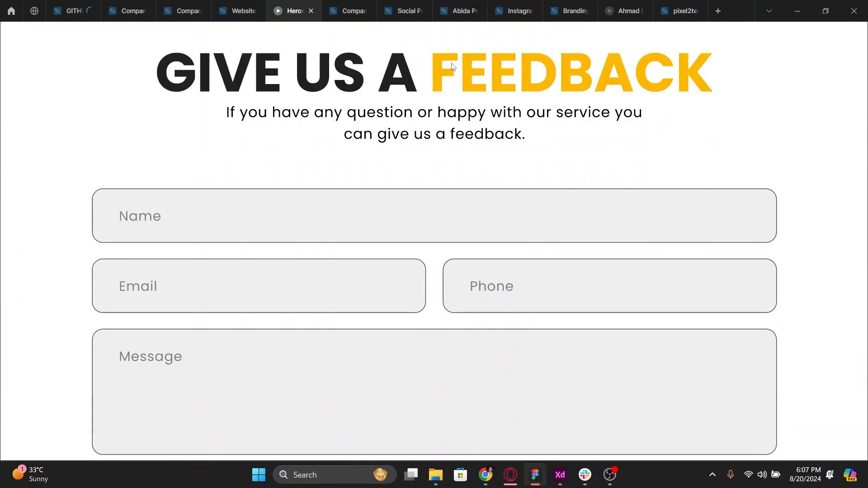
scroll(452, 66, up, 10)
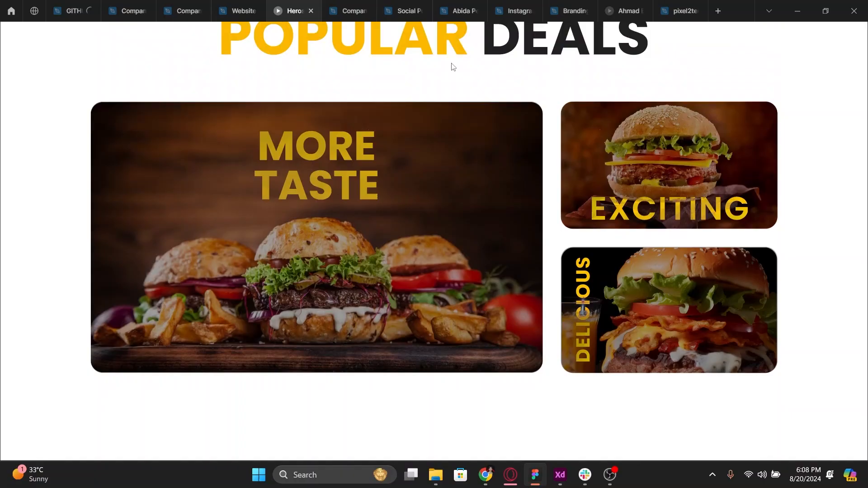
scroll(452, 66, up, 6)
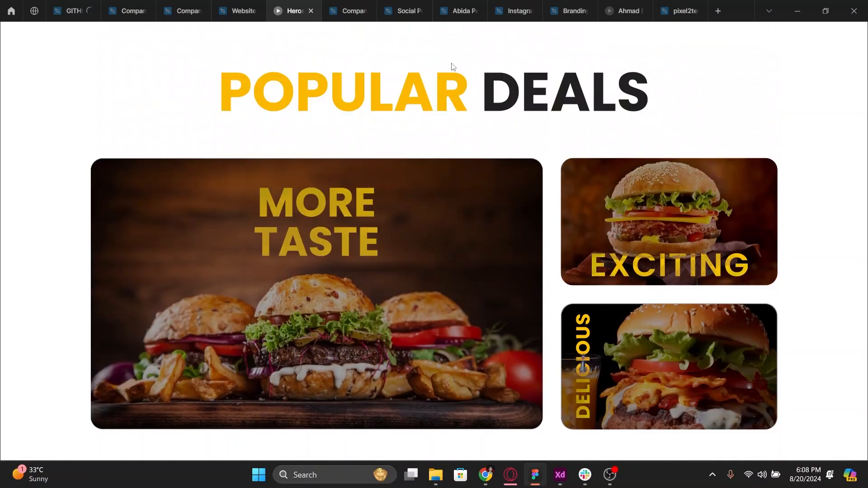
scroll(452, 67, down, 20)
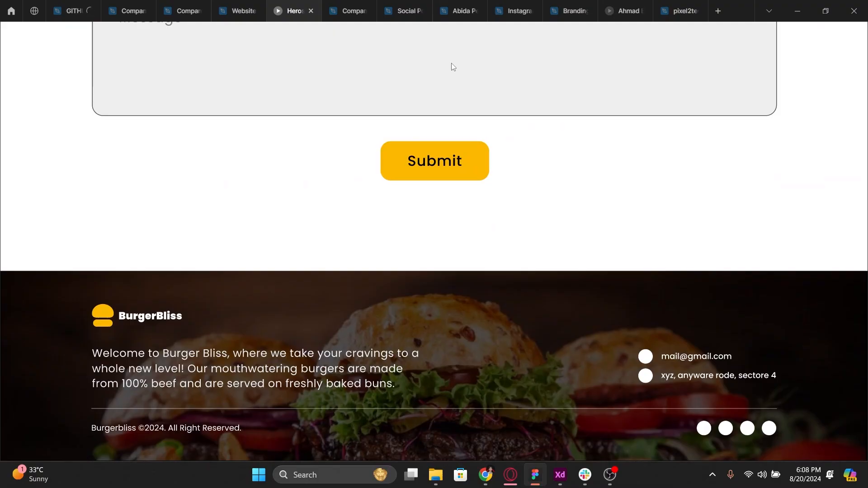
scroll(452, 66, up, 20)
scroll(452, 66, up, 2)
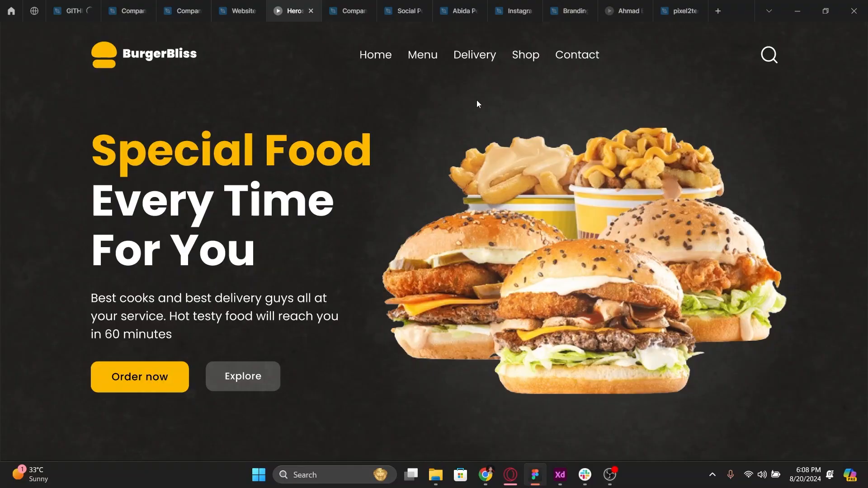
scroll(477, 102, down, 15)
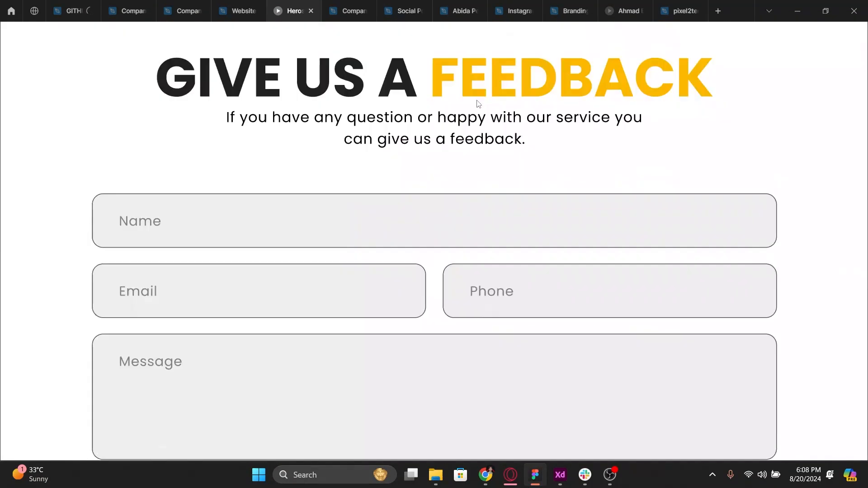
Return to the design file and copy both BurherBliss Web frames together with the adjacent Line 44
scroll(476, 99, up, 15)
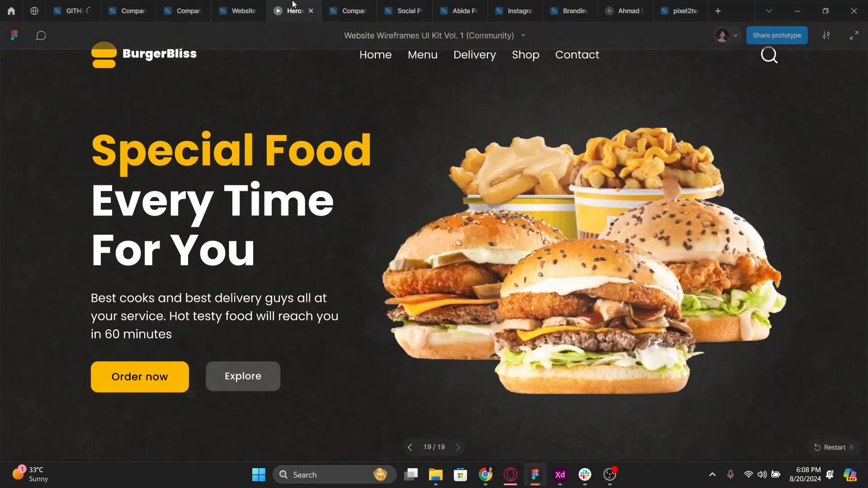
click(258, 4)
scroll(476, 257, down, 5)
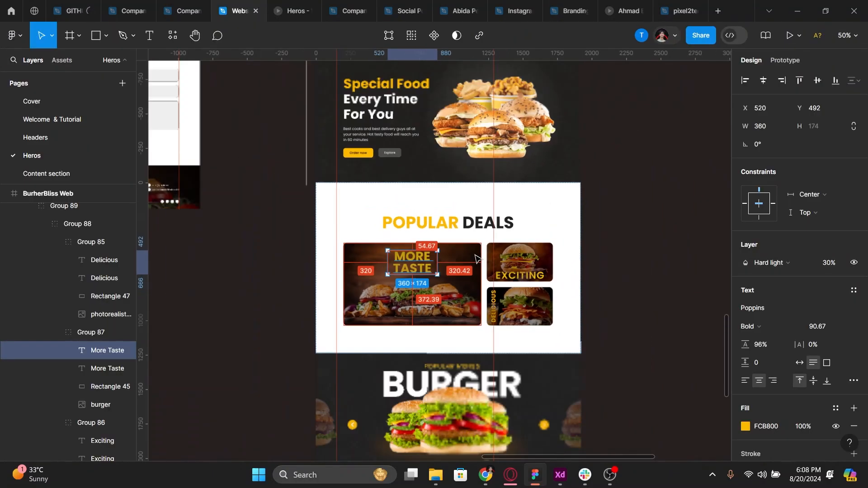
scroll(476, 257, down, 4)
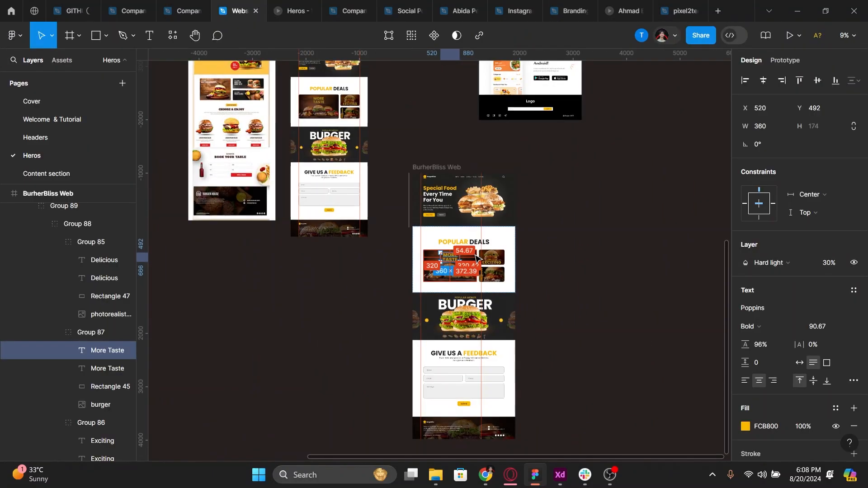
click(575, 244)
scroll(570, 244, down, 2)
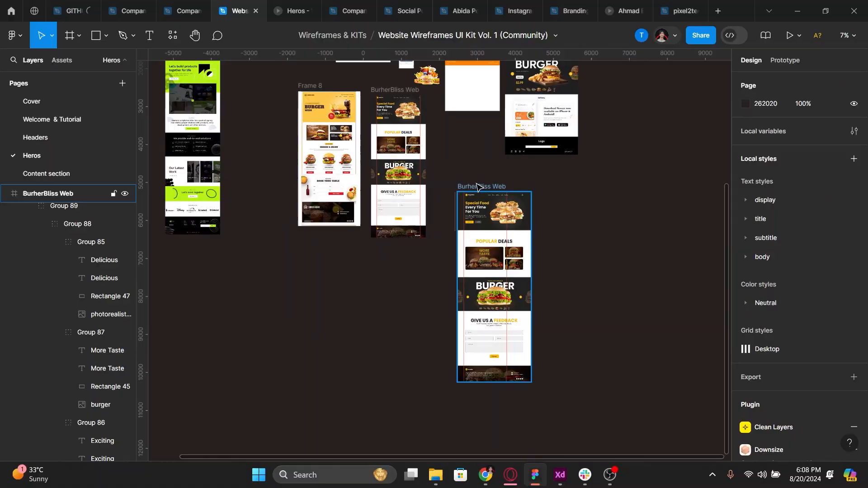
click(458, 190)
shift+click(398, 90)
shift+click(475, 186)
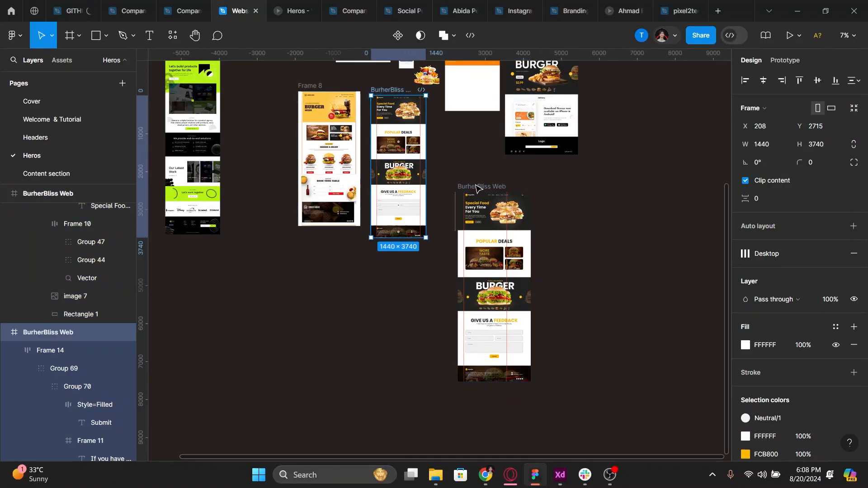
shift+click(475, 187)
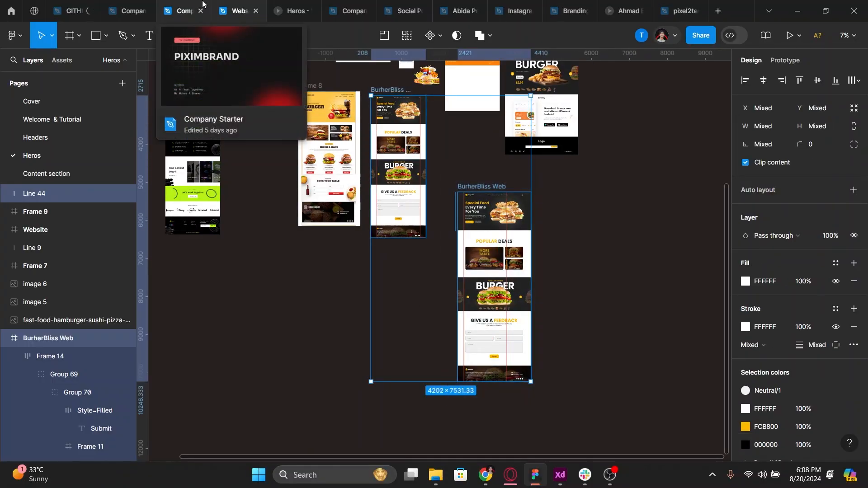
Open the Social Posts file beside the Website Wireframes file and paste the copied frames onto its Websites page
drag(409, 10, 327, 3)
scroll(449, 335, left, 5)
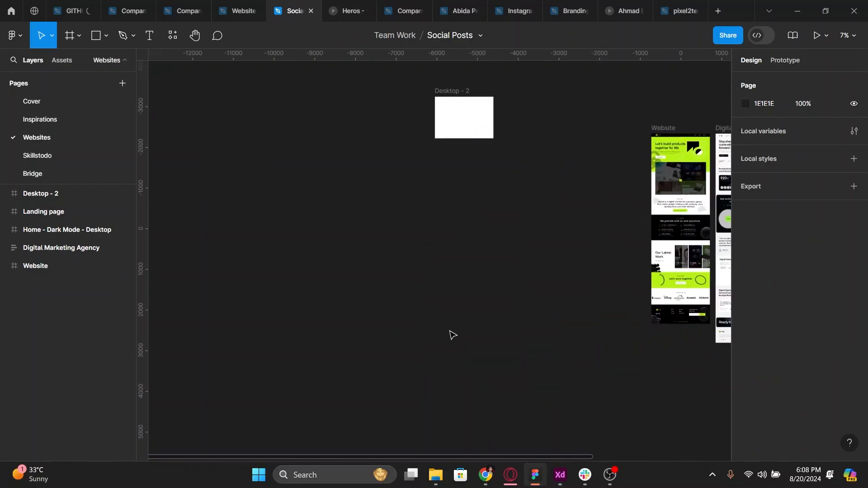
key(ctrl+v)
Open the version history of the Website Wireframes file and view the 5:38 PM and 5:01 PM versions
click(239, 10)
click(232, 107)
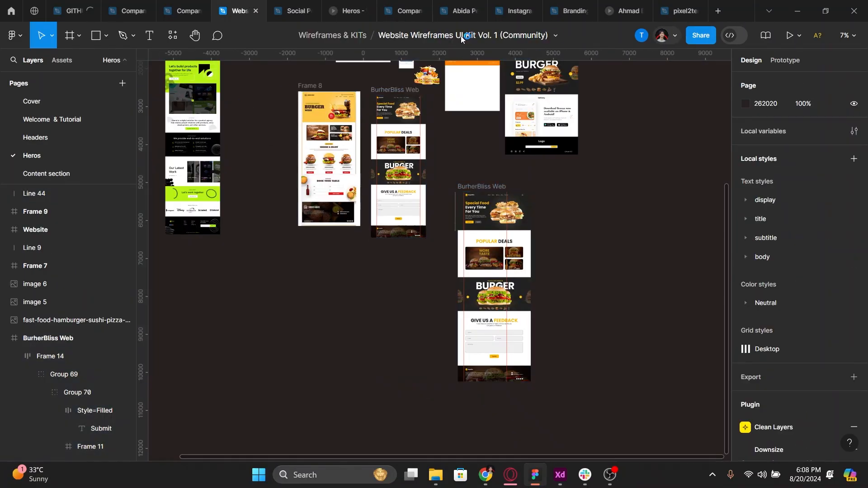
click(555, 35)
click(475, 60)
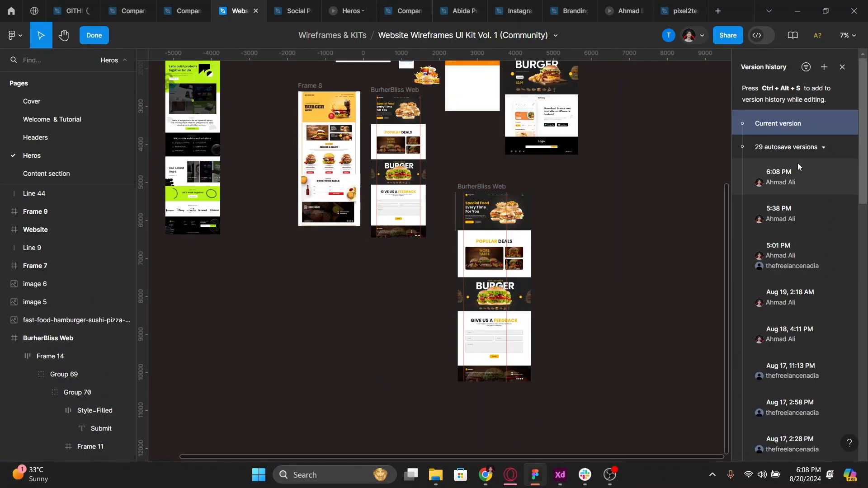
click(798, 208)
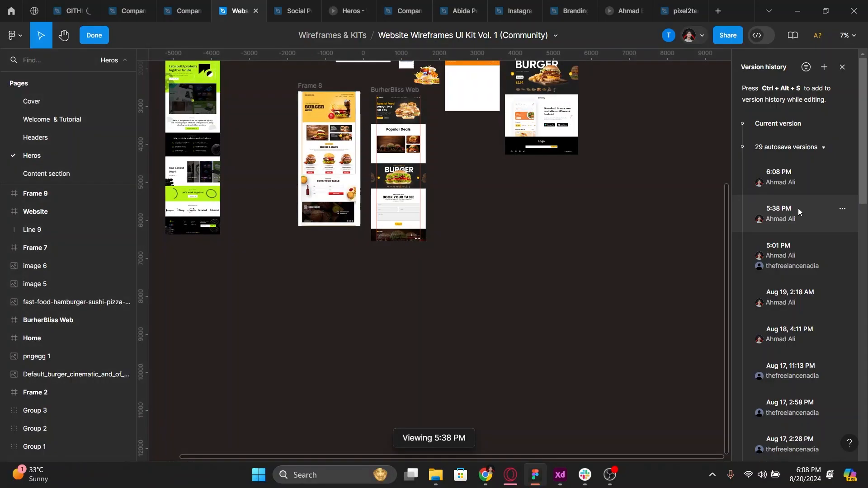
right_click(799, 208)
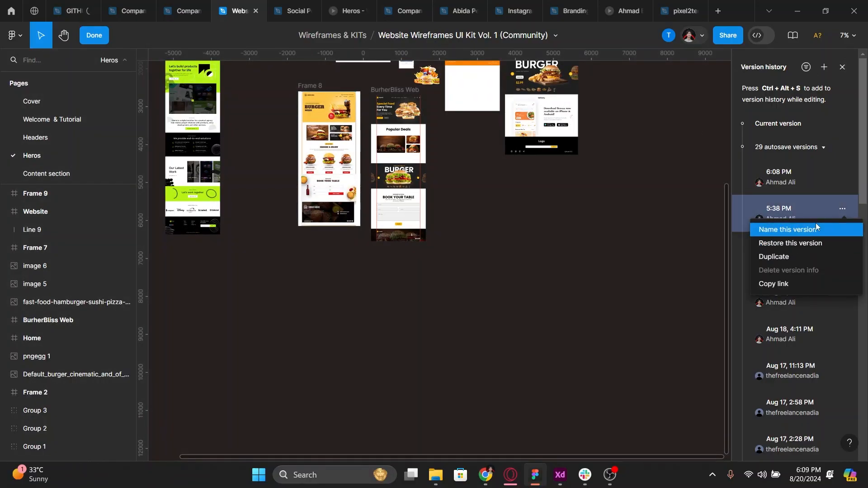
scroll(409, 150, up, 2)
click(812, 252)
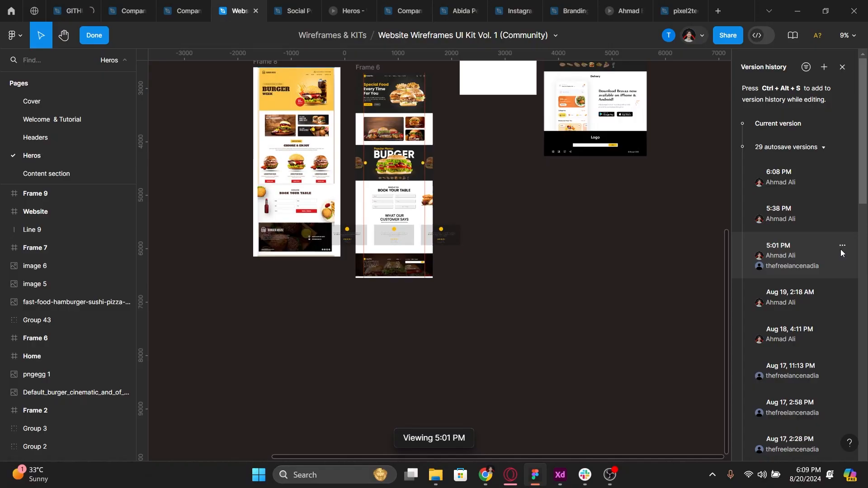
Restore the 5:01 PM version of the file and close the version history
click(840, 248)
click(791, 286)
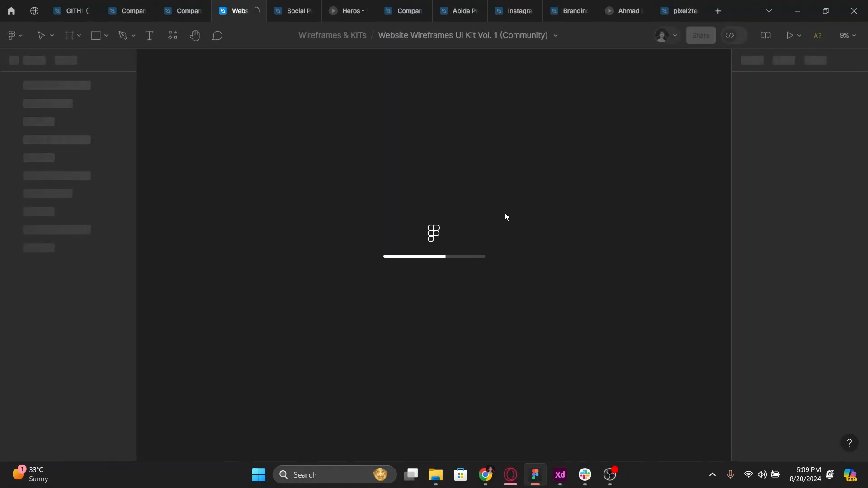
drag(530, 293, 422, 305)
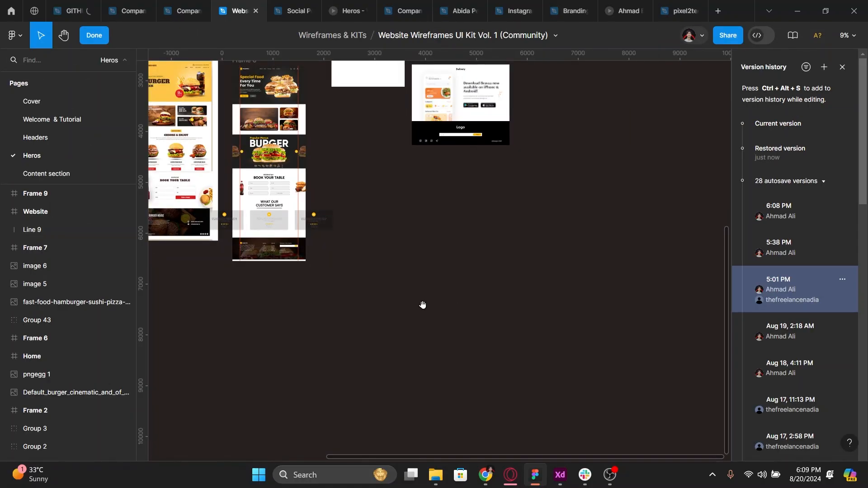
click(842, 67)
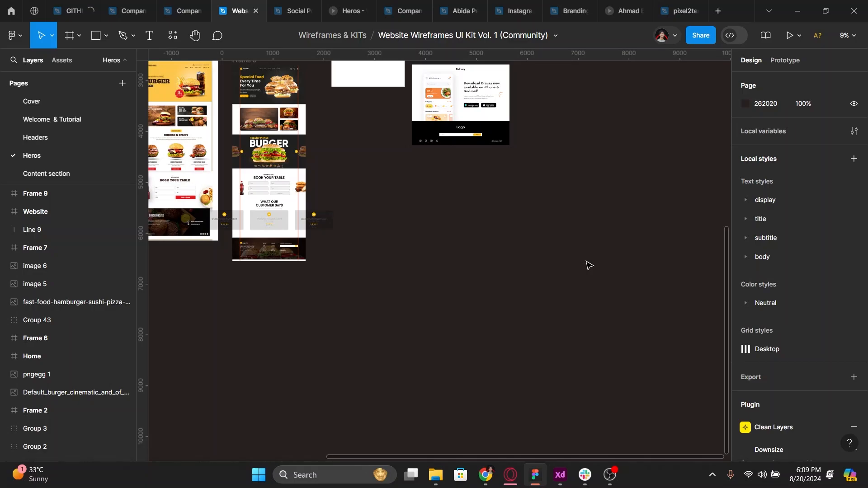
Paste the copied BurherBliss Web frames onto the Heros page and place a duplicate of Frame 6 beside the narrower one
key(ctrl+z)
key(ctrl+z)
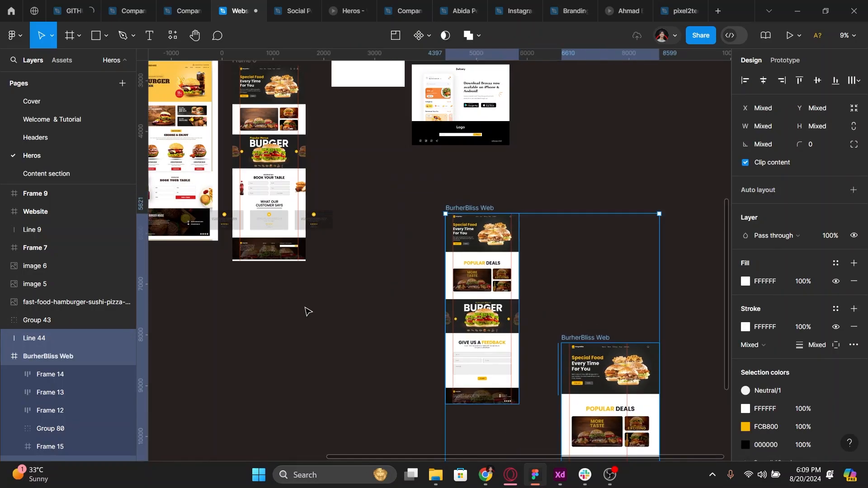
click(307, 311)
scroll(308, 311, up, 2)
drag(278, 123, 413, 270)
Add a text label reading "Before" above the duplicated old page design
click(449, 231)
key(t)
click(410, 247)
text(Before)
key(ctrl+a)
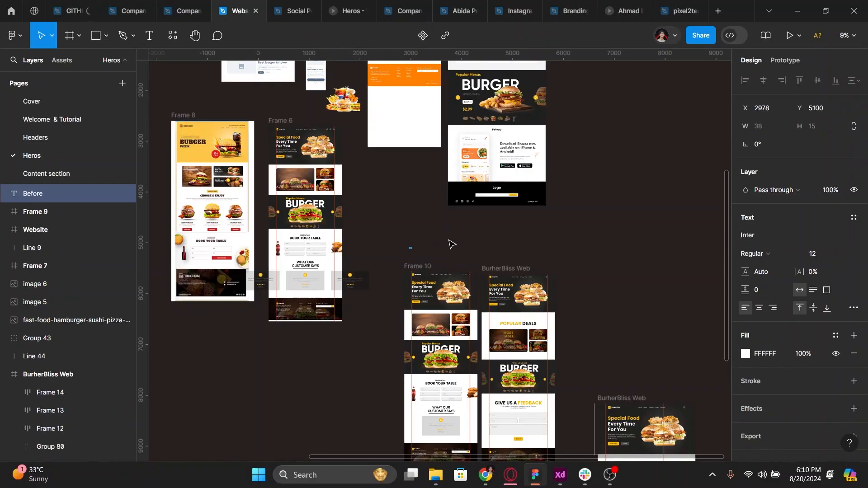
Set the "Before" label's font size to 228
click(757, 234)
click(822, 253)
text(92)
key(Return)
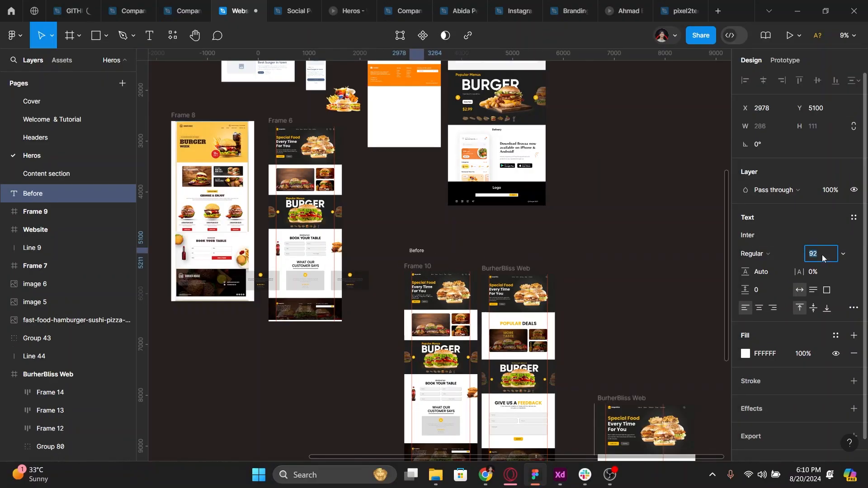
key(Up)
key(Up)
key(Up)
key(Up)
key(Up)
key(Up)
key(Up)
key(Up)
key(Up)
key(Up)
key(Up)
key(Up)
key(Up)
key(Up)
key(Up)
key(Up)
key(Up)
key(Up)
key(Up)
key(Up)
key(Return)
Set the "Before" label to uppercase with Medium font weight
click(853, 307)
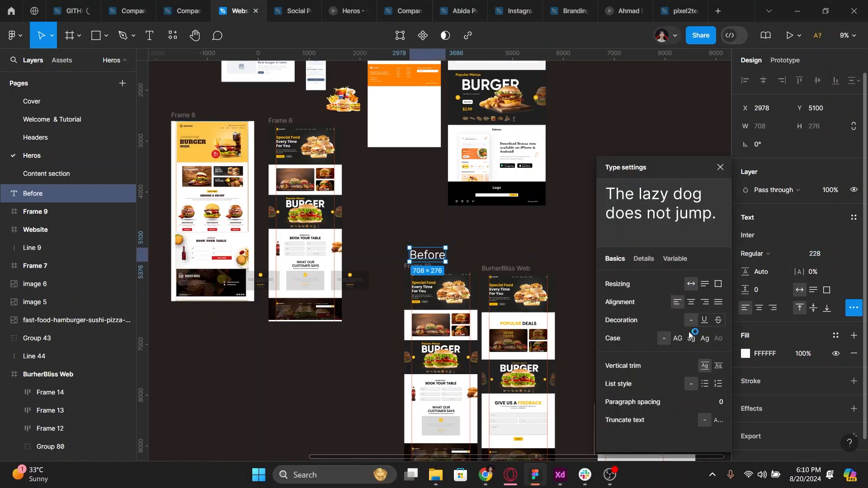
click(677, 338)
click(763, 253)
click(762, 271)
Duplicate the label above the neighbouring BurherBliss Web frame, centre-align it and change its text to "After"
scroll(481, 270, up, 3)
drag(388, 242, 567, 242)
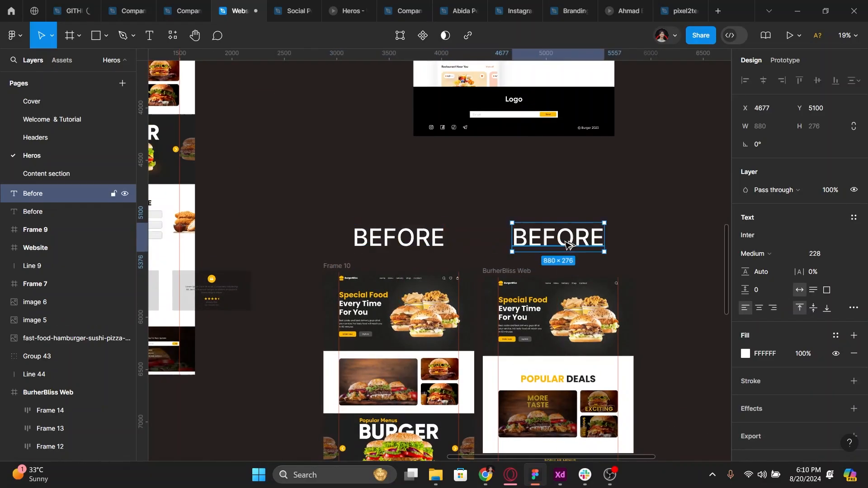
double_click(568, 245)
click(757, 308)
text(After)
key(Escape)
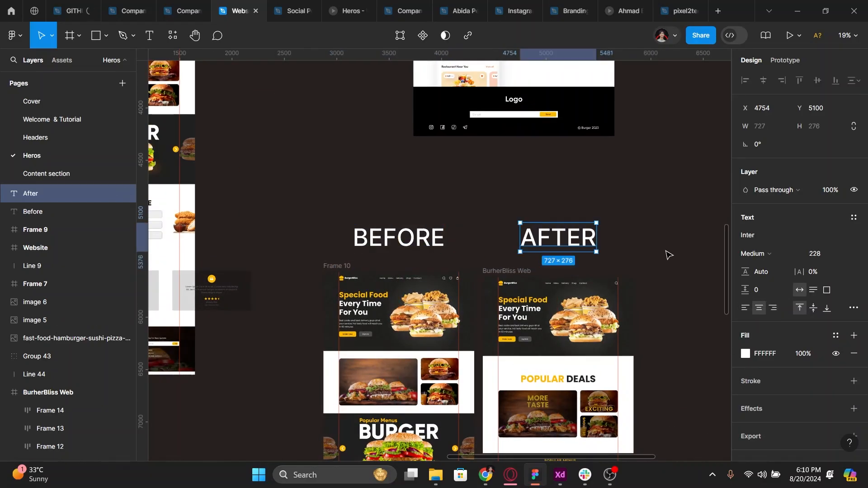
Shrink the burger image in Frame 10's hero section and select the "Special Food Every Time For You" heading
click(666, 251)
scroll(553, 267, down, 2)
scroll(511, 274, up, 3)
ctrl+click(379, 236)
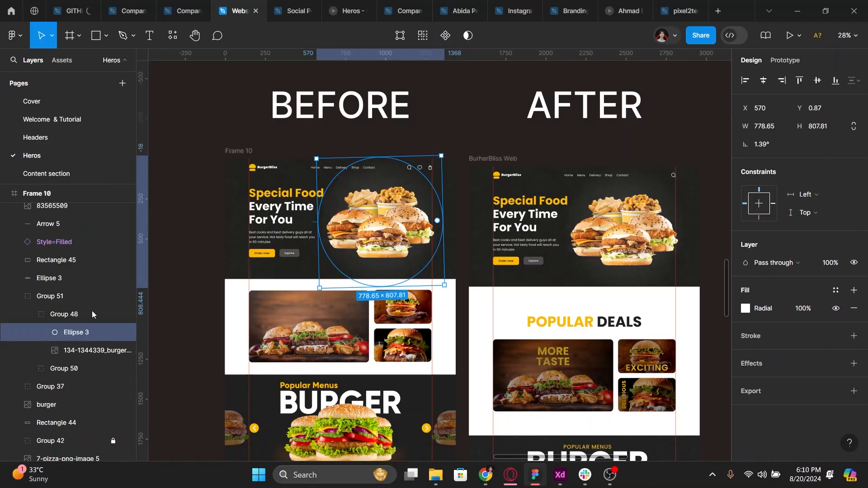
click(97, 351)
drag(326, 222, 353, 223)
drag(382, 229, 383, 229)
ctrl+click(293, 205)
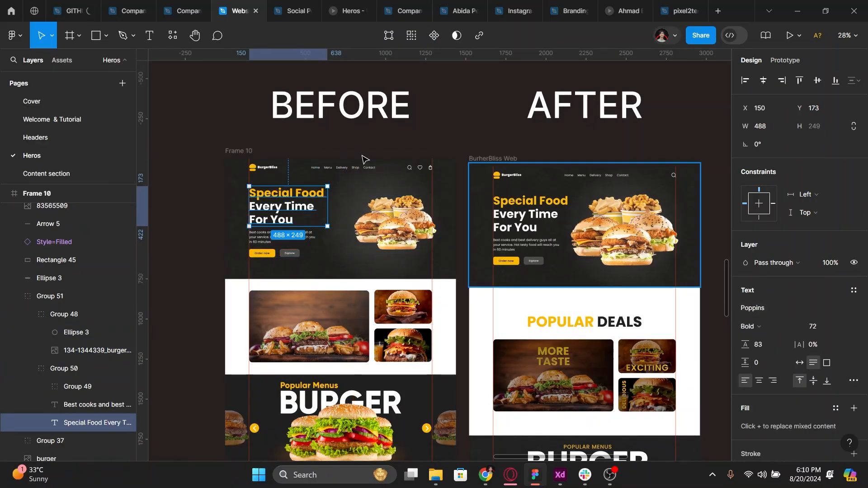
Select and copy the Before and After labels together with all frames of the comparison layout
scroll(366, 159, down, 5)
drag(581, 405, 348, 118)
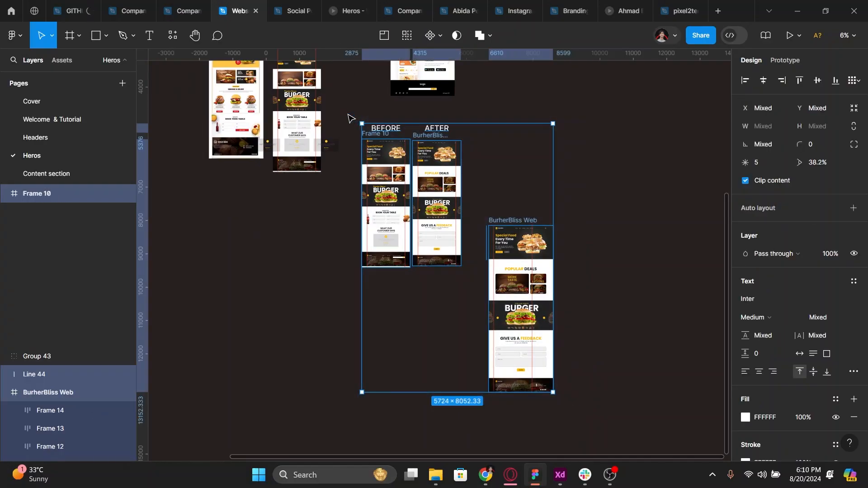
click(355, 93)
Restore the file's Aug 19, 2:18 AM version and paste the copied comparison layout back onto the Heros page
click(549, 36)
click(543, 60)
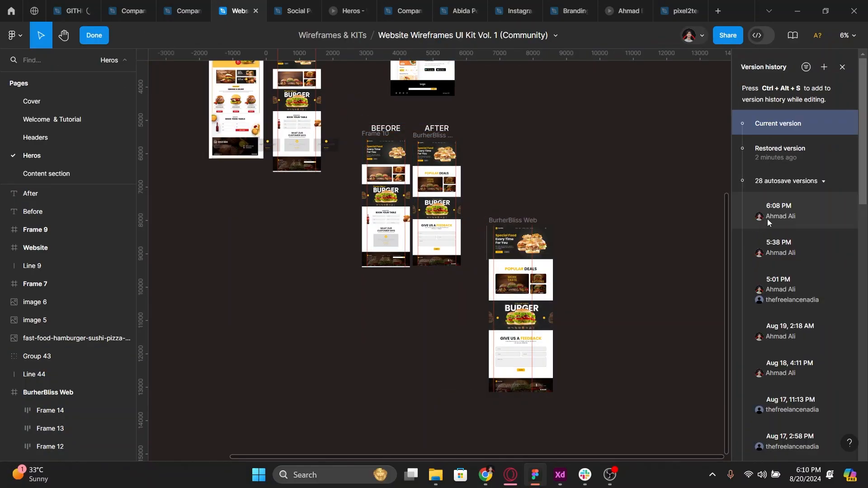
scroll(791, 252, down, 2)
click(800, 275)
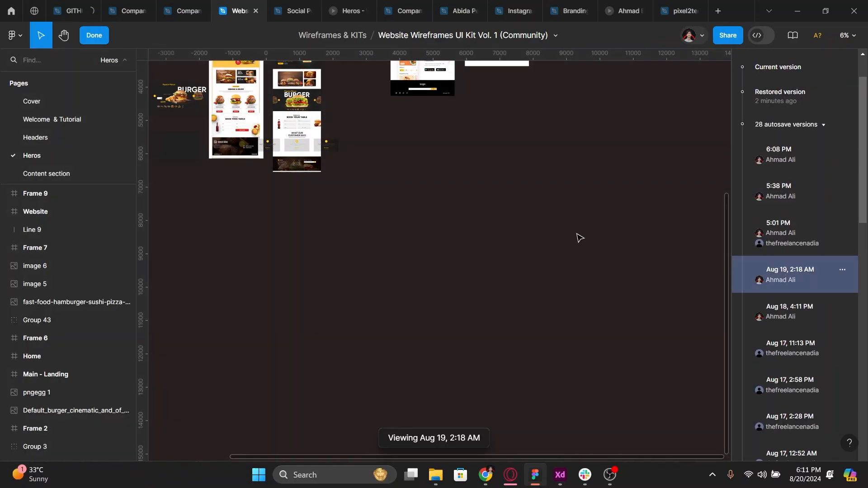
click(842, 270)
click(786, 307)
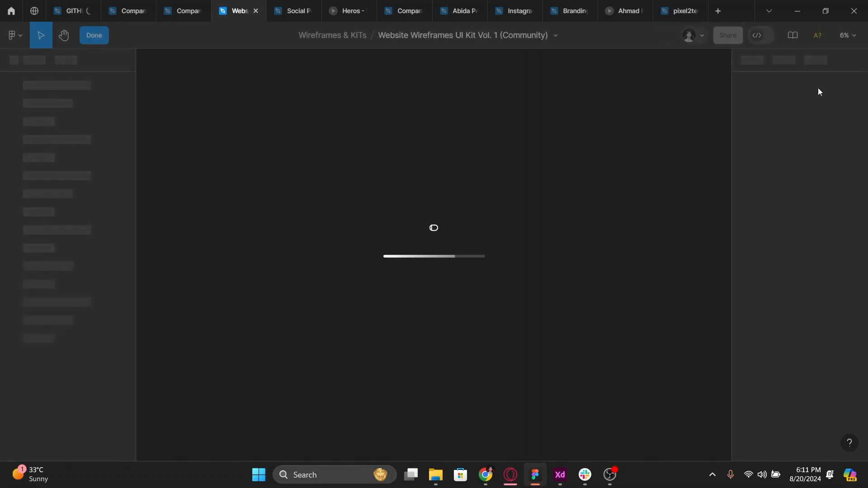
click(842, 67)
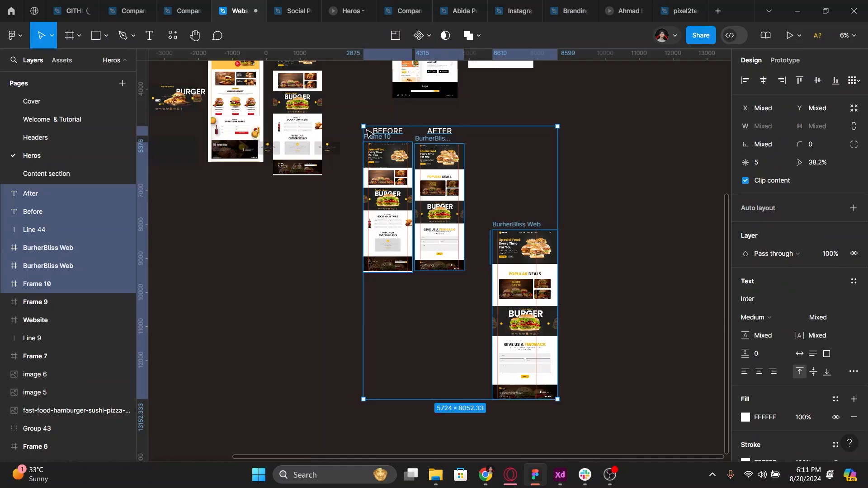
Delete the pasted Frame 10 and place a fresh duplicate of the restored Frame 6 under the BEFORE label
click(417, 183)
click(397, 206)
key(Delete)
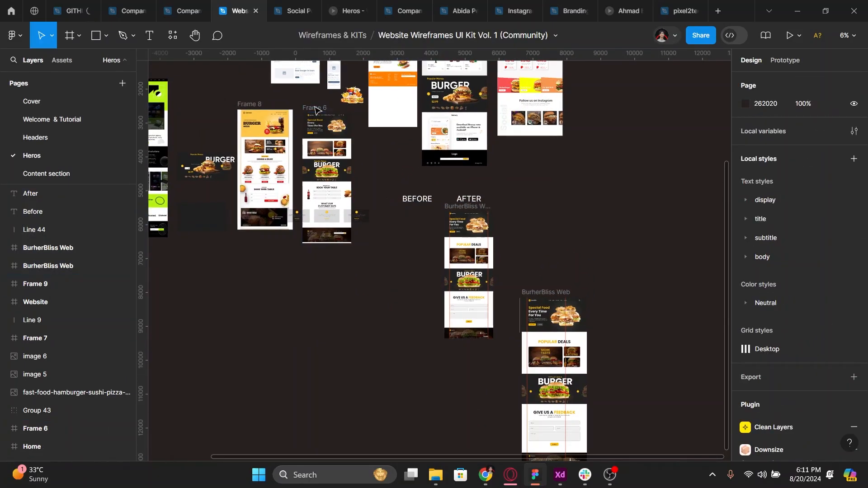
drag(314, 109, 402, 209)
scroll(402, 209, up, 5)
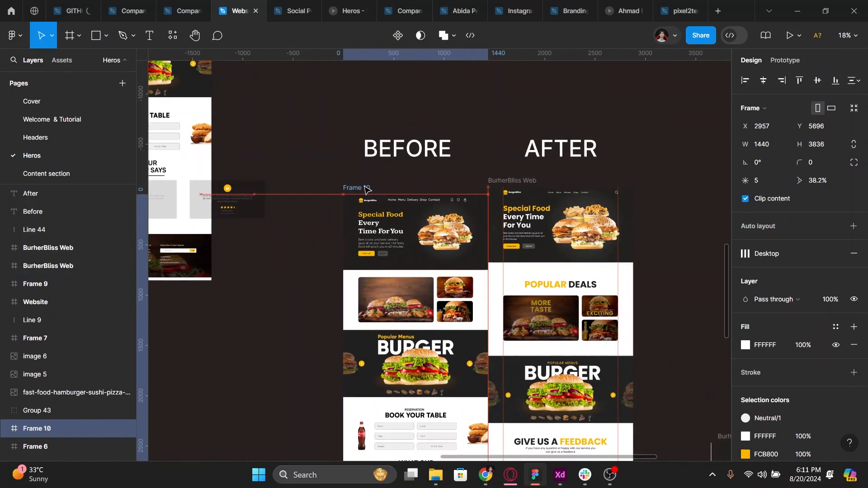
drag(362, 178, 362, 181)
Compare the deals, menu, form and footer sections of the Before and After pages
scroll(406, 265, down, 2)
drag(452, 361, 428, 285)
scroll(464, 443, up, 2)
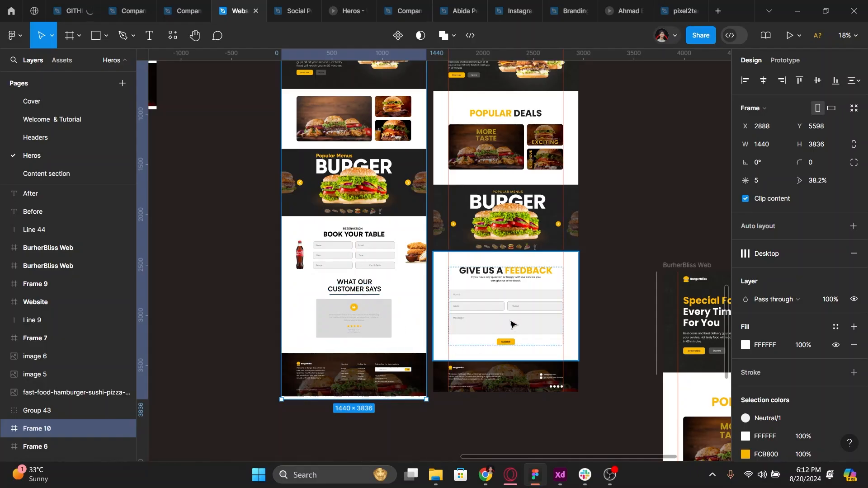
drag(512, 297, 509, 313)
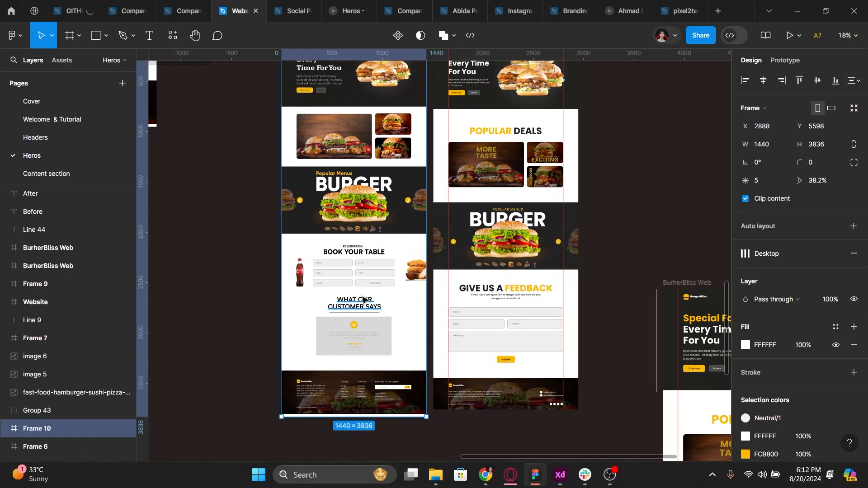
scroll(361, 296, up, 1)
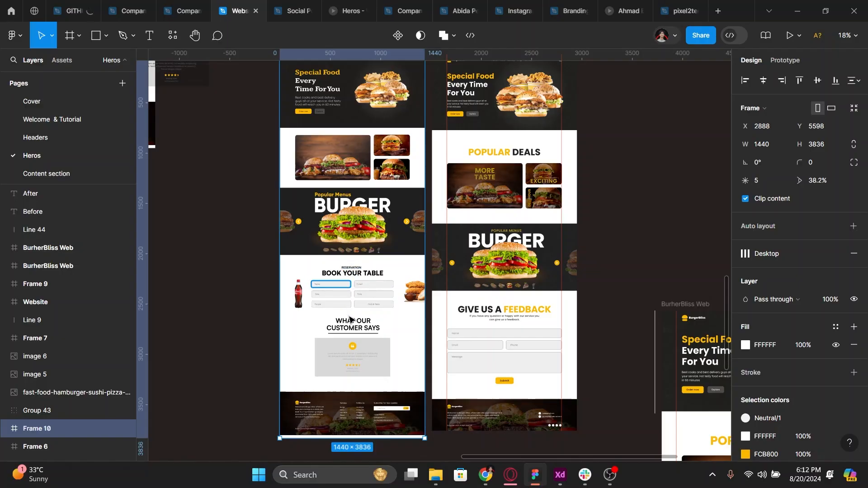
Open the BEFORE page's Frame 10 as a full-size prototype preview in its own tab
key(ctrl+alt+Return)
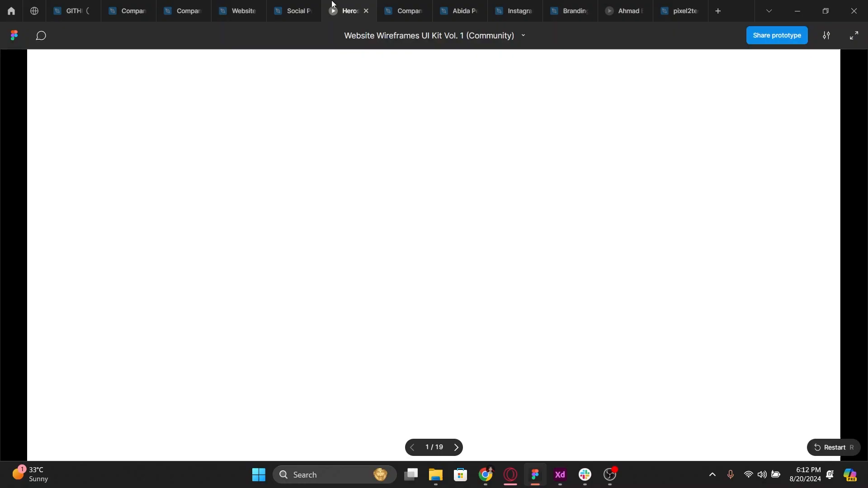
drag(332, 4, 285, 5)
click(239, 10)
key(shift+space)
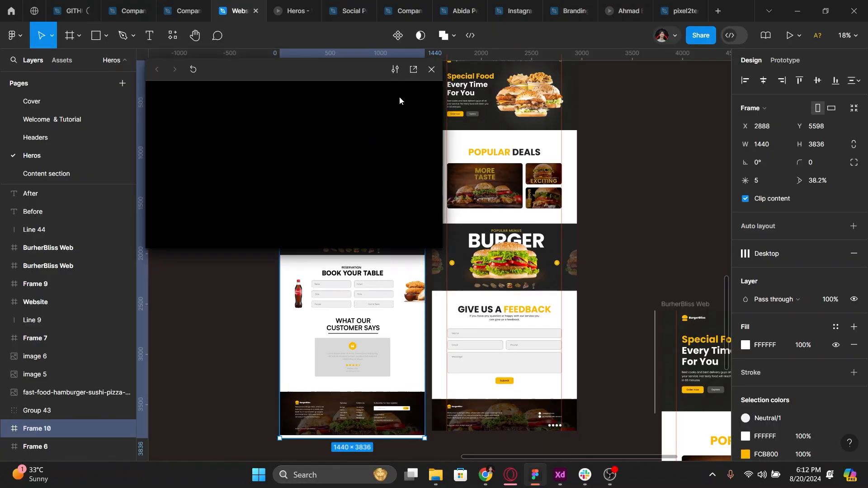
click(416, 71)
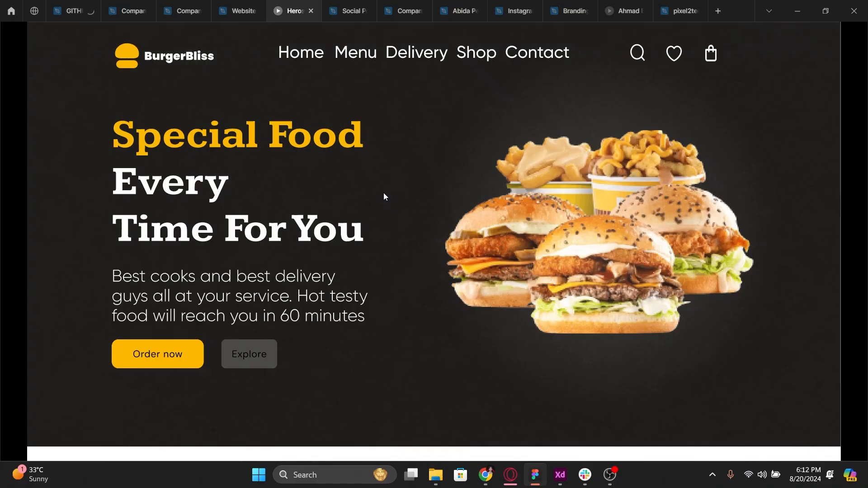
Examine the reservation form and customer testimonial sections of the BEFORE page in the prototype preview
scroll(395, 192, down, 5)
scroll(383, 195, down, 8)
scroll(384, 194, up, 4)
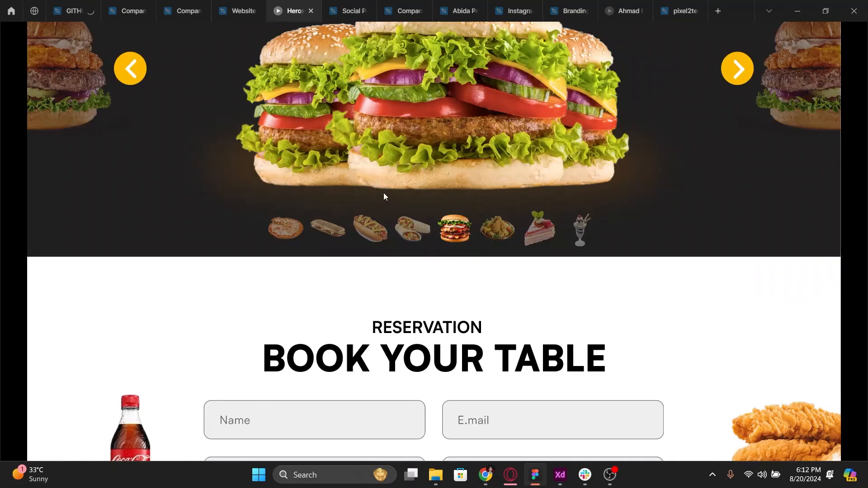
scroll(383, 194, down, 3)
scroll(386, 194, down, 1)
scroll(386, 194, up, 2)
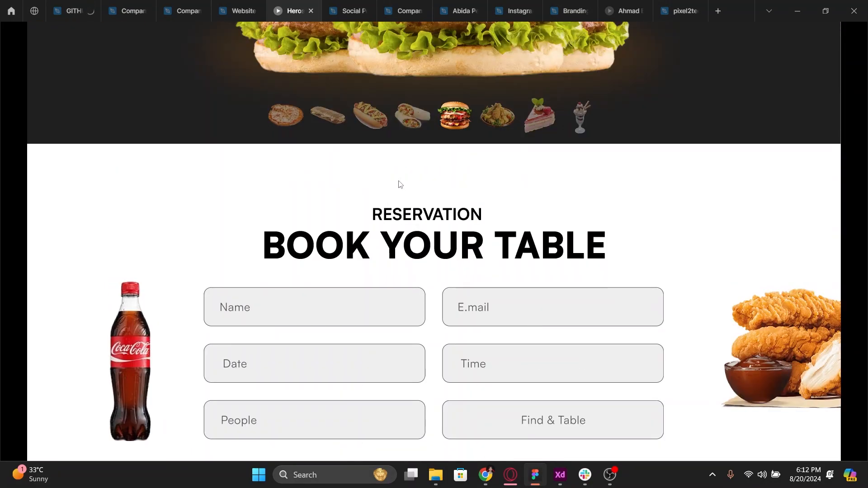
scroll(399, 184, down, 1)
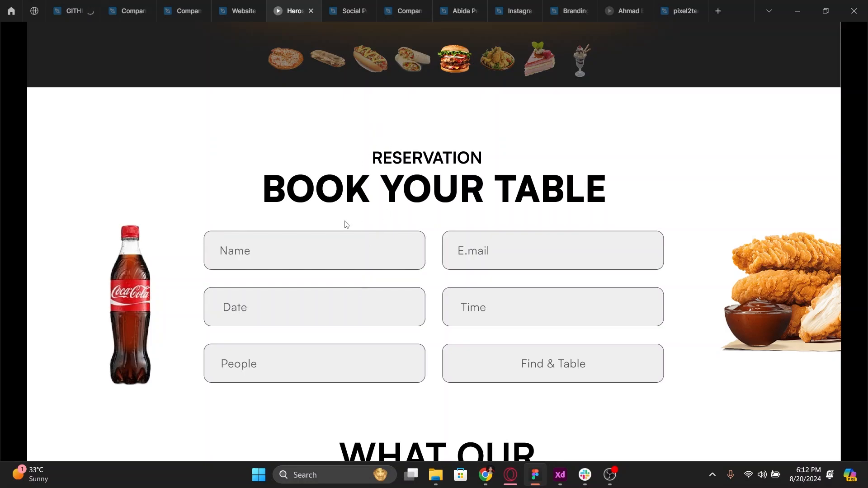
scroll(347, 224, down, 2)
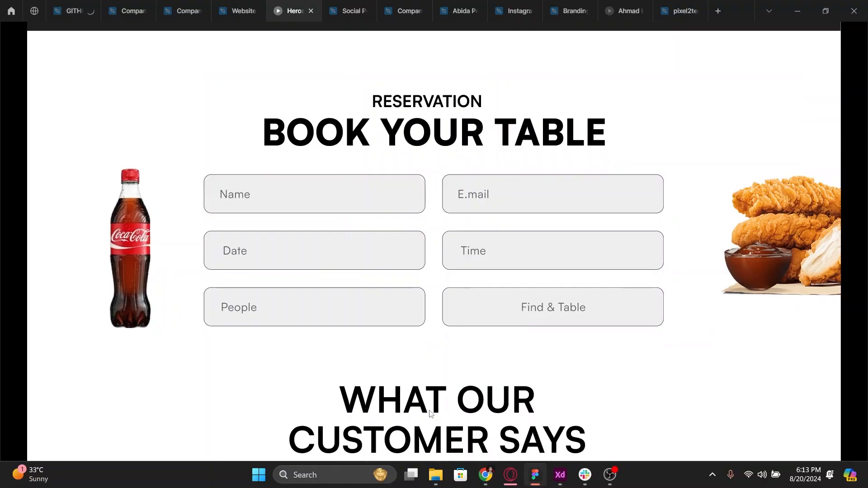
scroll(430, 413, down, 8)
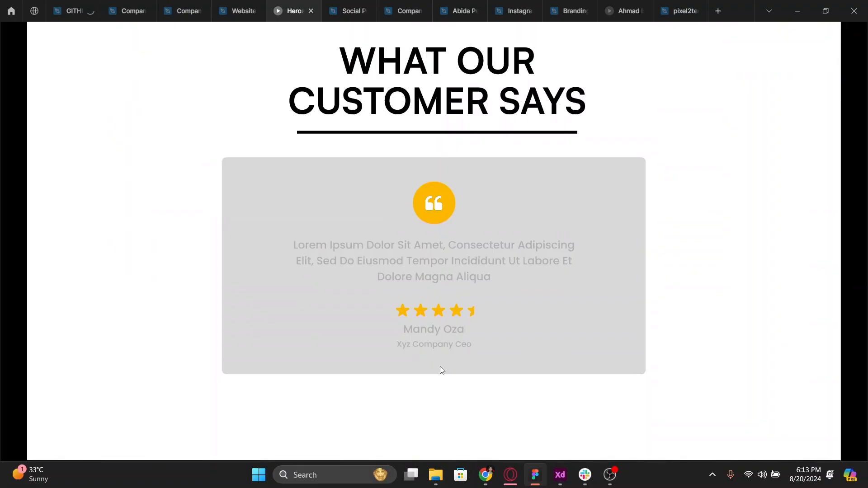
scroll(441, 369, down, 5)
scroll(442, 370, up, 6)
scroll(441, 367, up, 15)
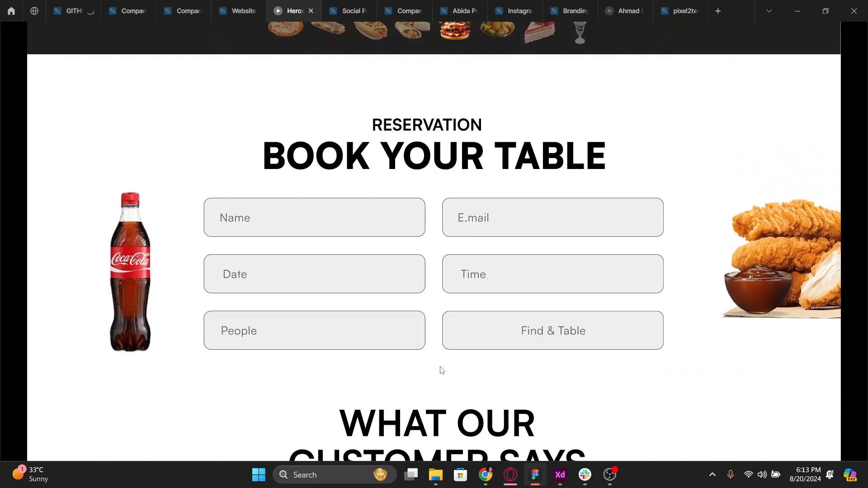
Review the Popular Menus banner, burger image gallery and hero section of the BEFORE page in the preview
scroll(440, 366, down, 5)
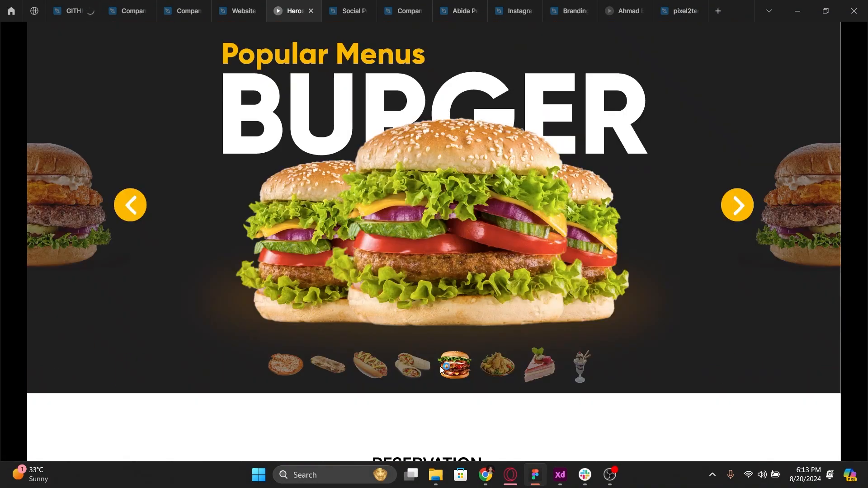
scroll(440, 366, up, 3)
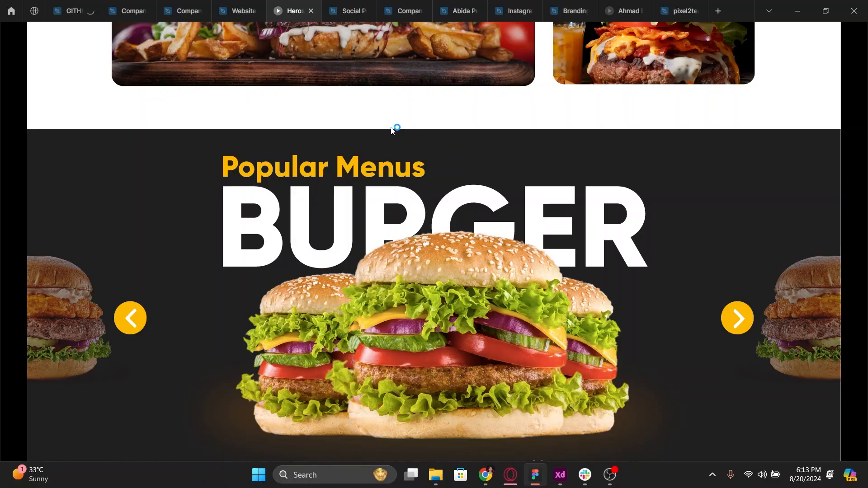
scroll(392, 131, down, 1)
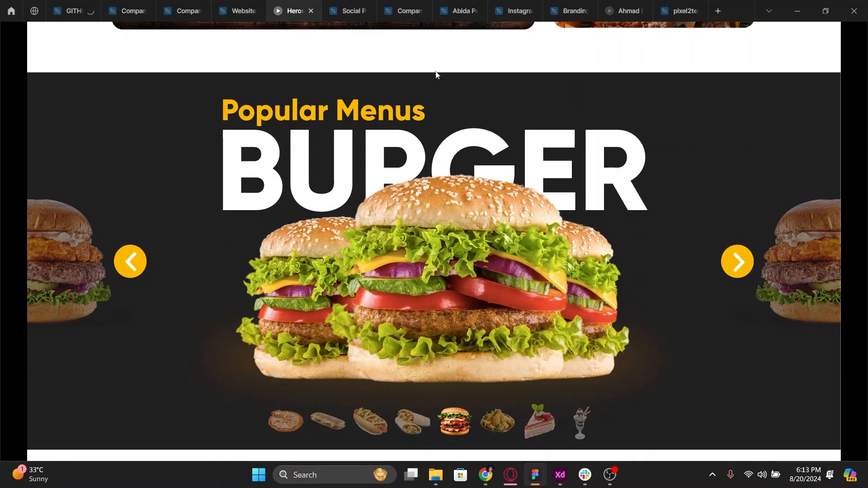
scroll(434, 75, up, 8)
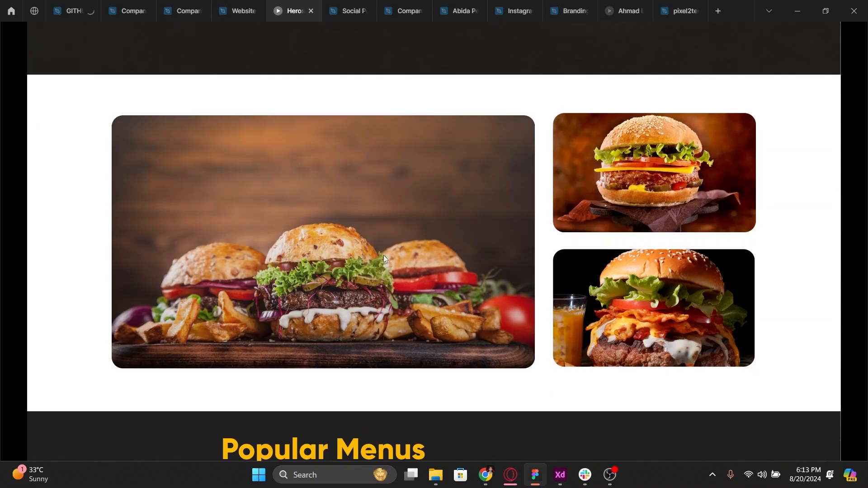
scroll(384, 255, down, 2)
scroll(384, 259, up, 1)
scroll(356, 163, up, 1)
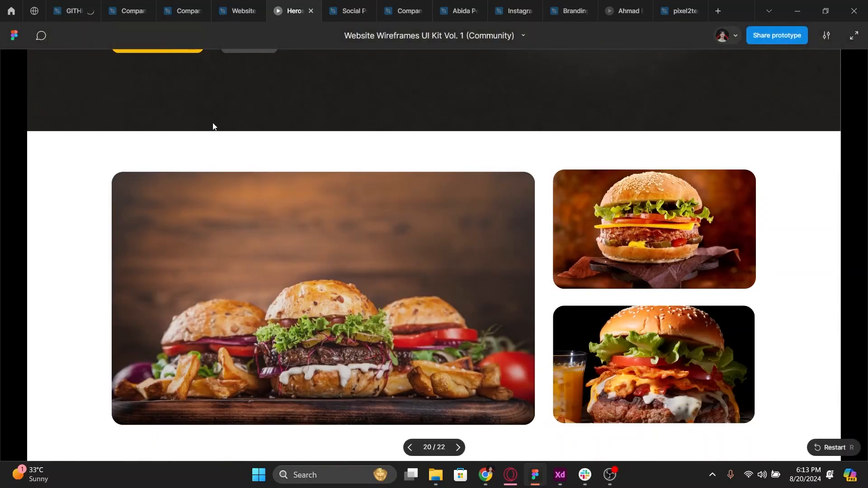
scroll(213, 126, up, 6)
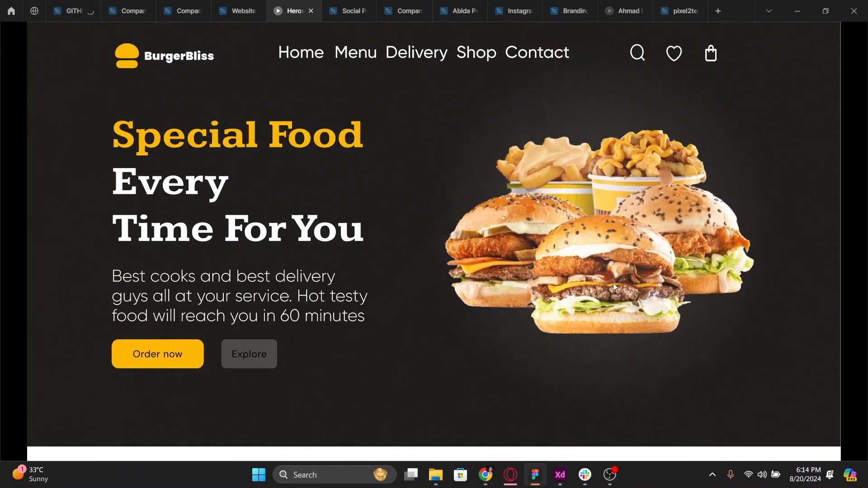
Return to the design file and compare the hero and deals sections of the BEFORE and AFTER pages side by side
click(256, 6)
scroll(408, 155, up, 1)
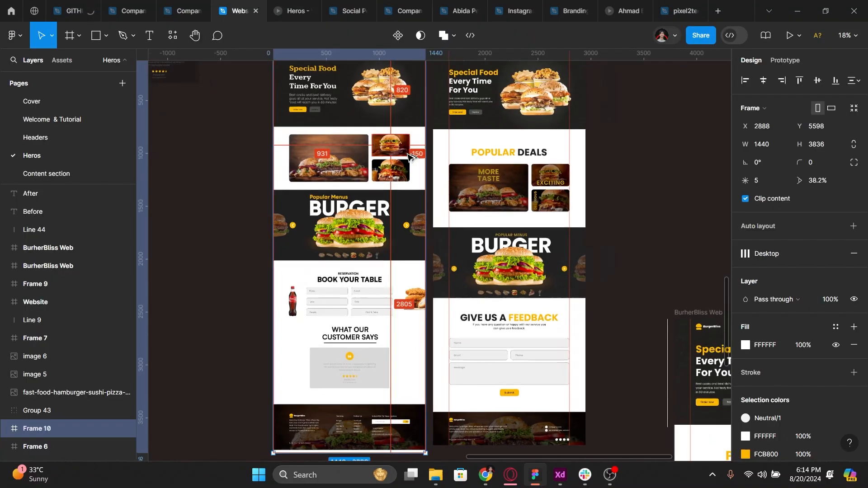
scroll(408, 155, up, 5)
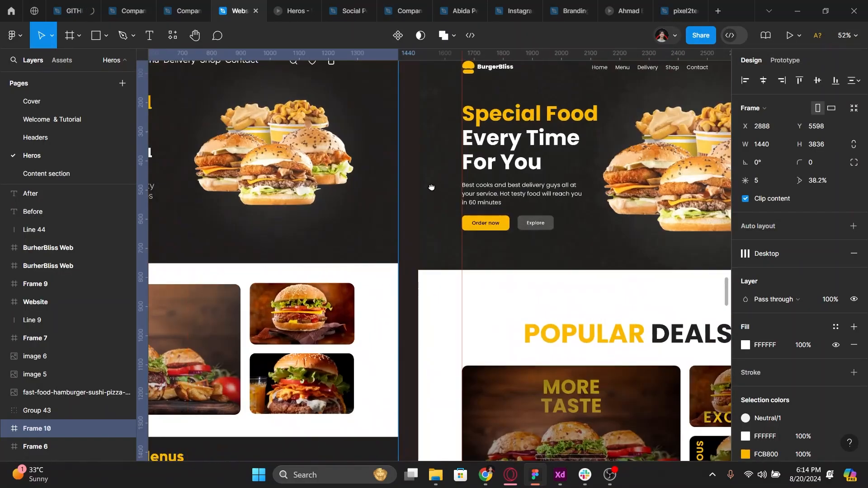
scroll(431, 187, down, 3)
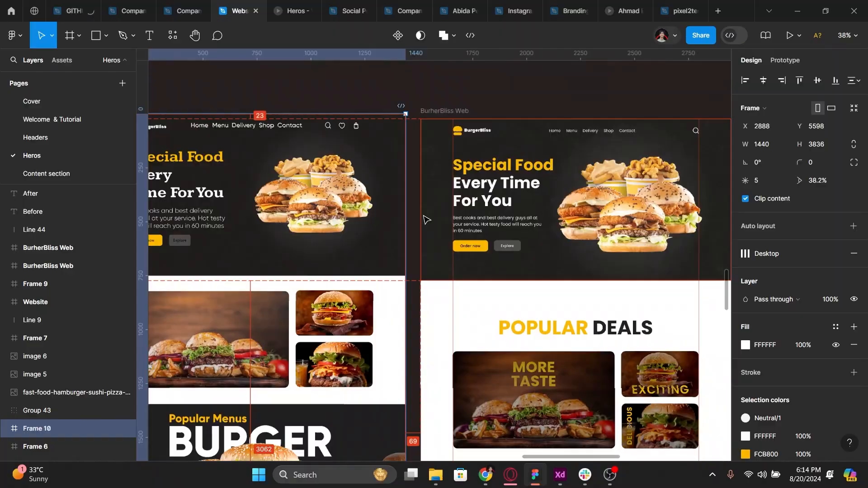
scroll(427, 244, left, 3)
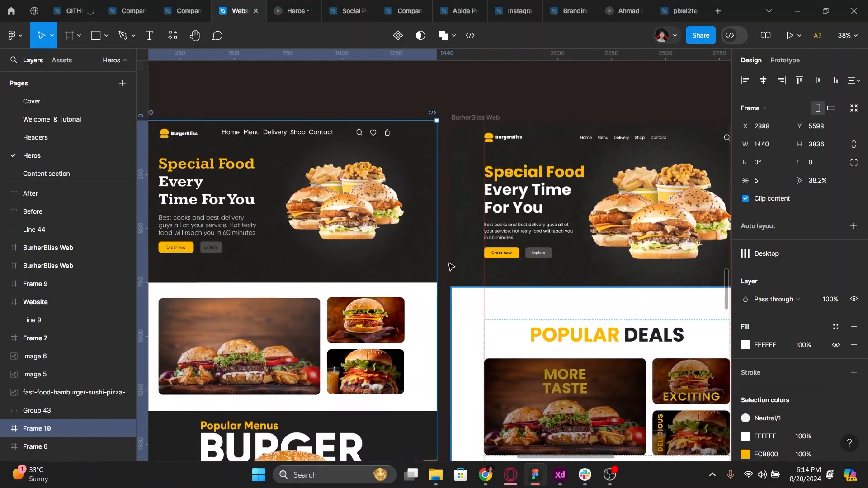
click(445, 265)
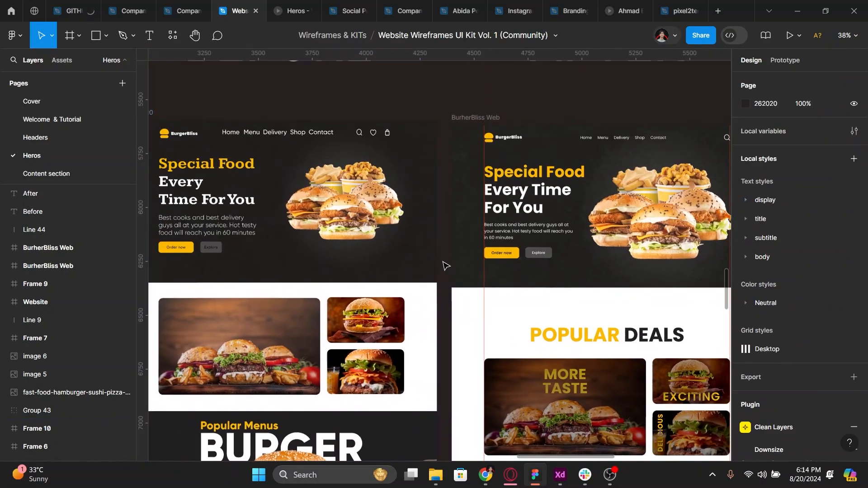
scroll(446, 266, down, 5)
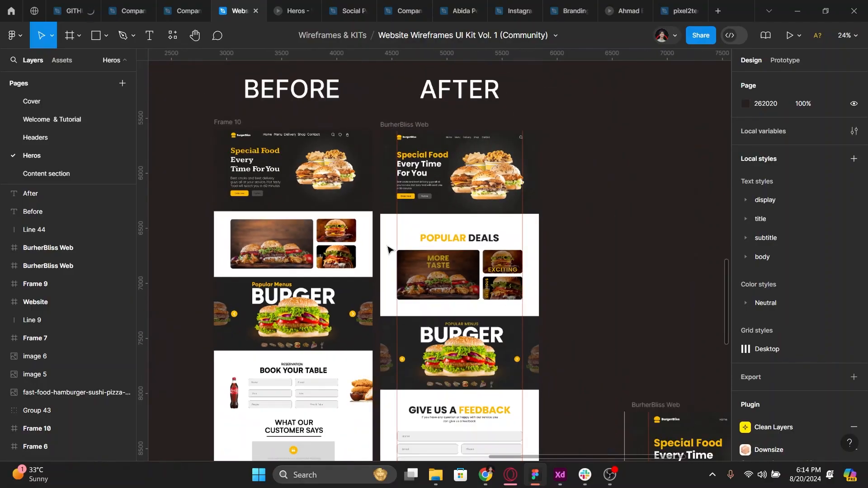
scroll(387, 249, down, 5)
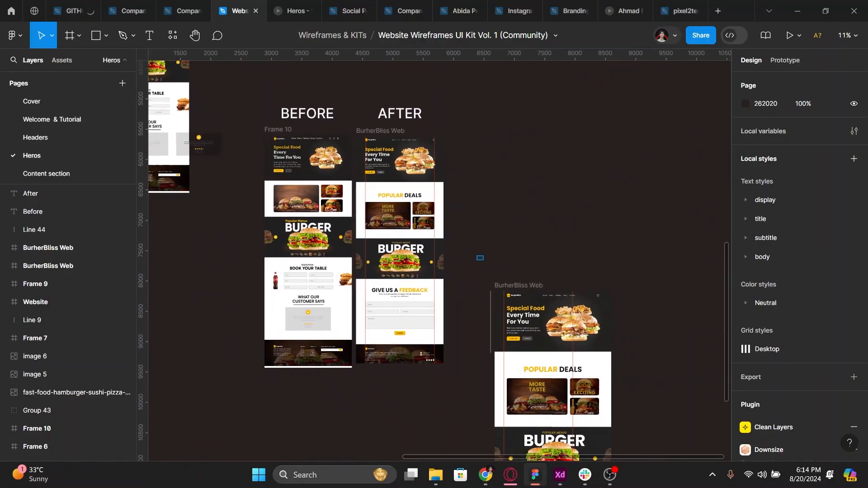
Move the larger 1920-wide BurherBliss Web frame together with Line 44 up beside the AFTER page, roughly level with its top edge
drag(480, 258, 650, 402)
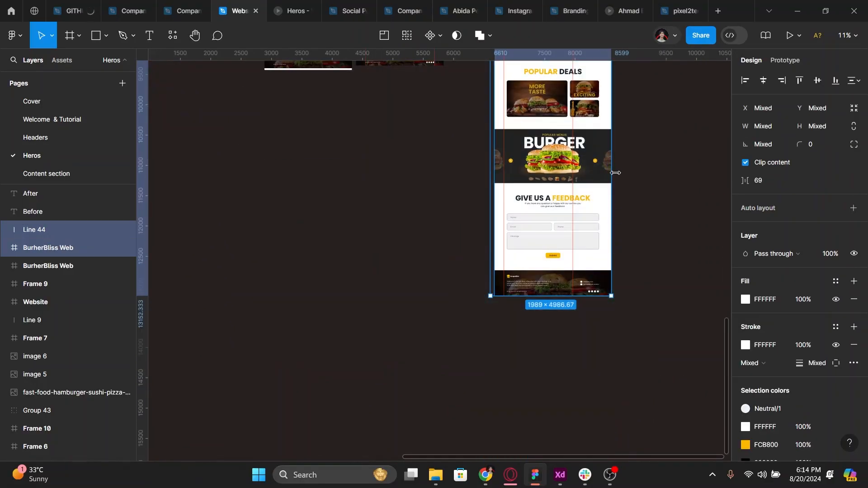
scroll(615, 172, up, 6)
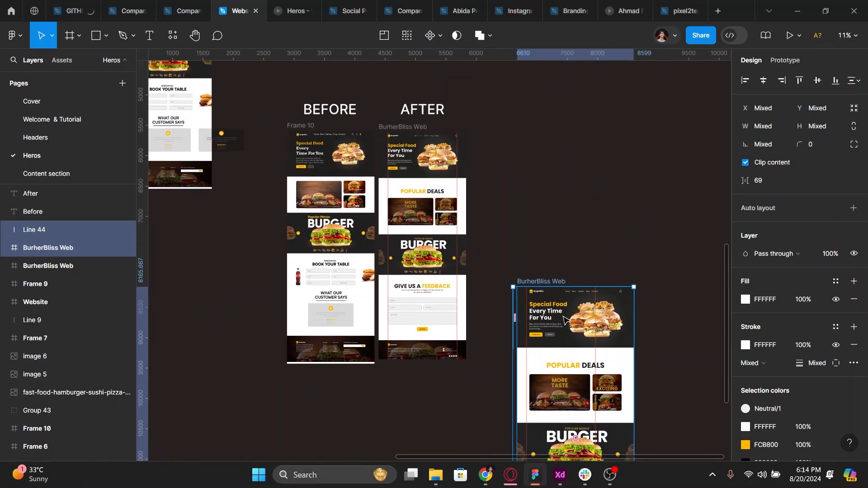
drag(563, 320, 524, 172)
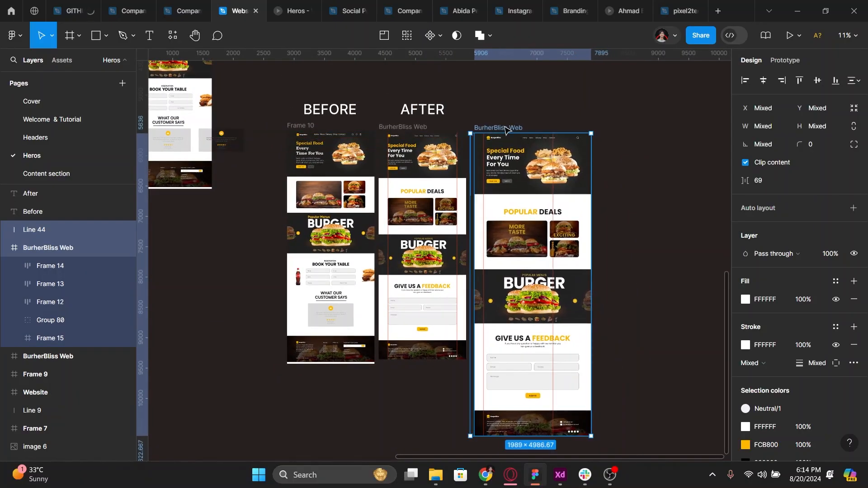
key(Escape)
click(478, 130)
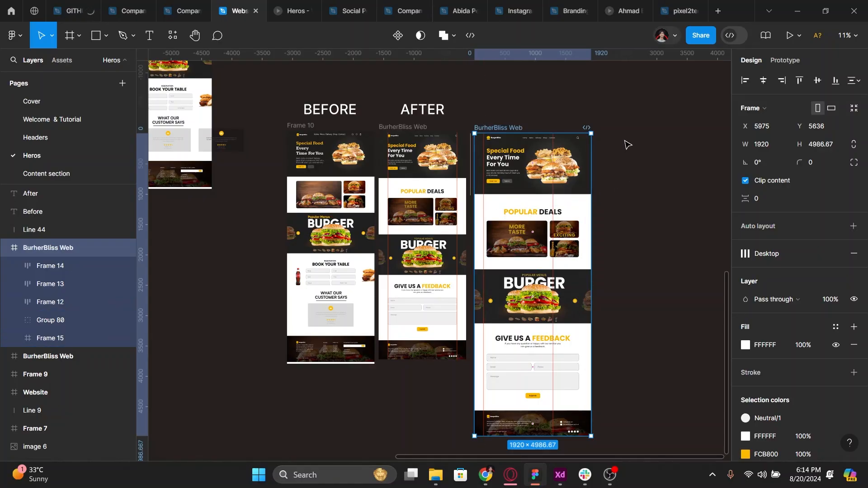
key(Escape)
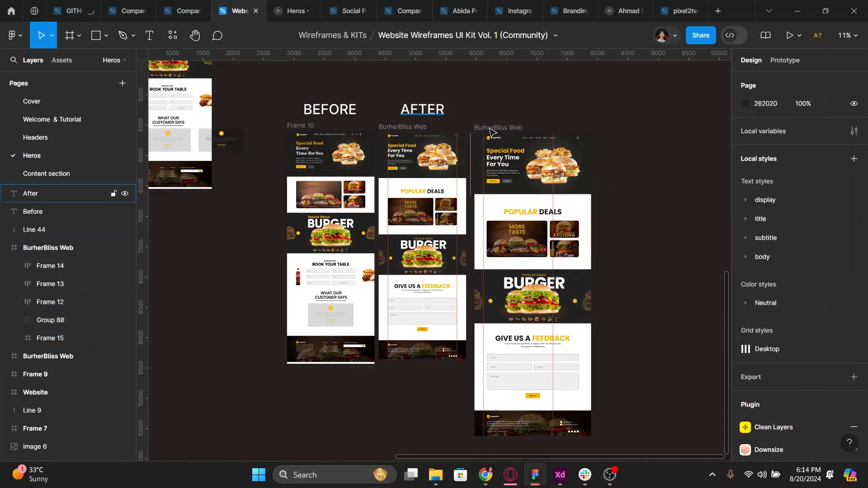